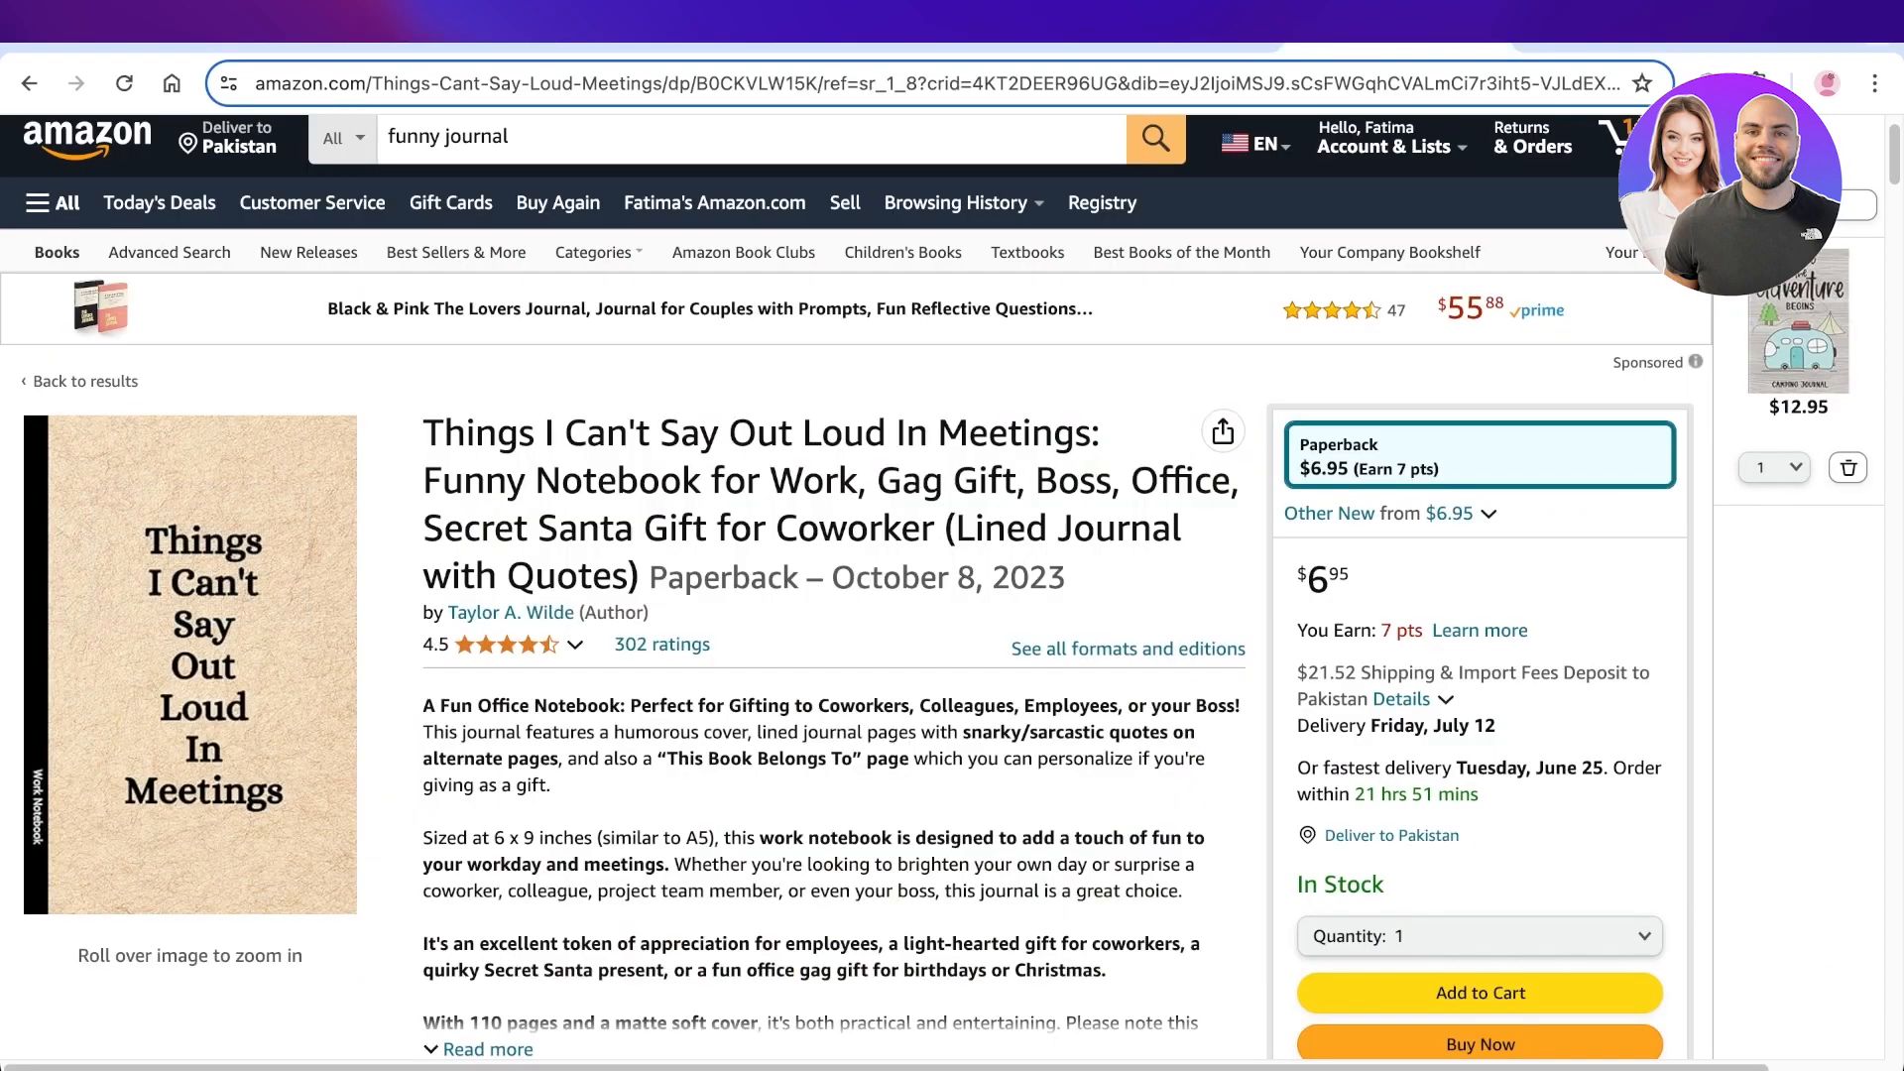
Open the journal's cover image enlarged on the Amazon product page and close it.
{"action": "scroll", "coordinate": [834, 595], "scroll_direction": "down", "scroll_amount": 3}
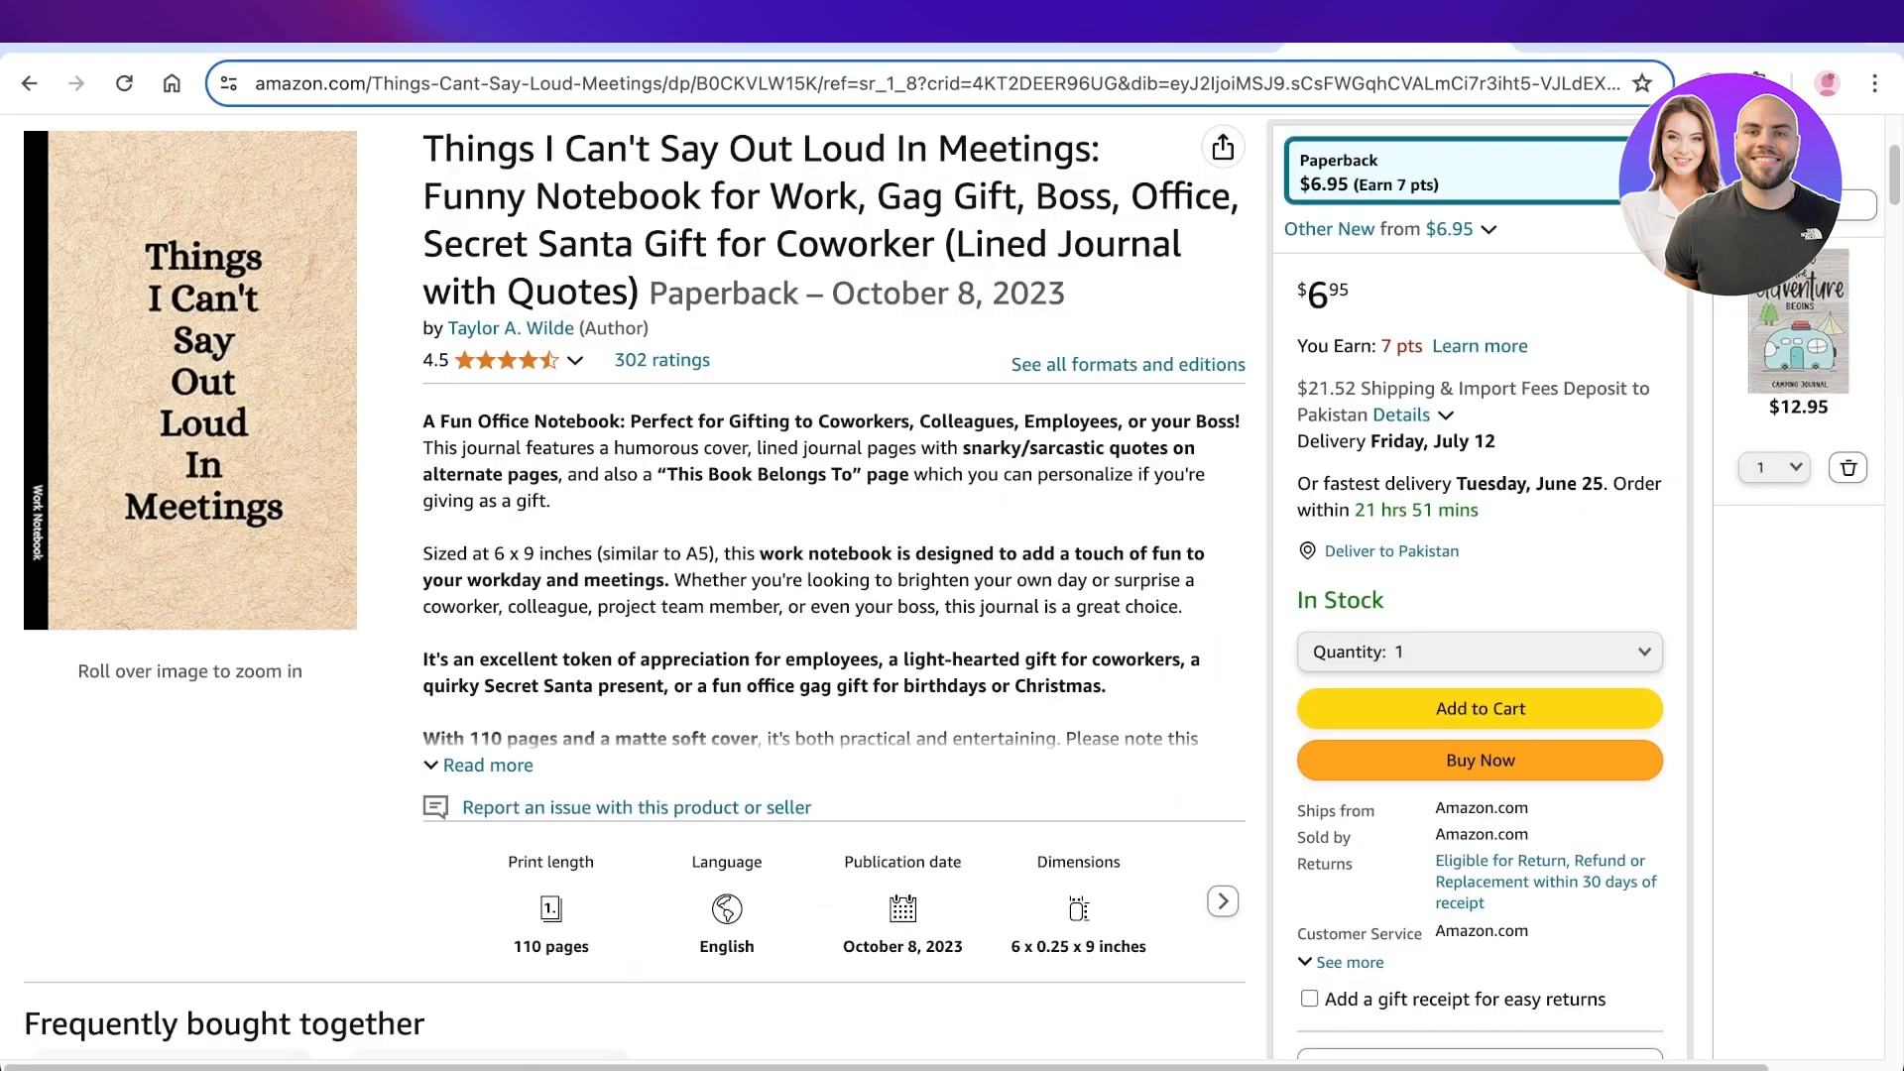
{"action": "left_click", "coordinate": [243, 484]}
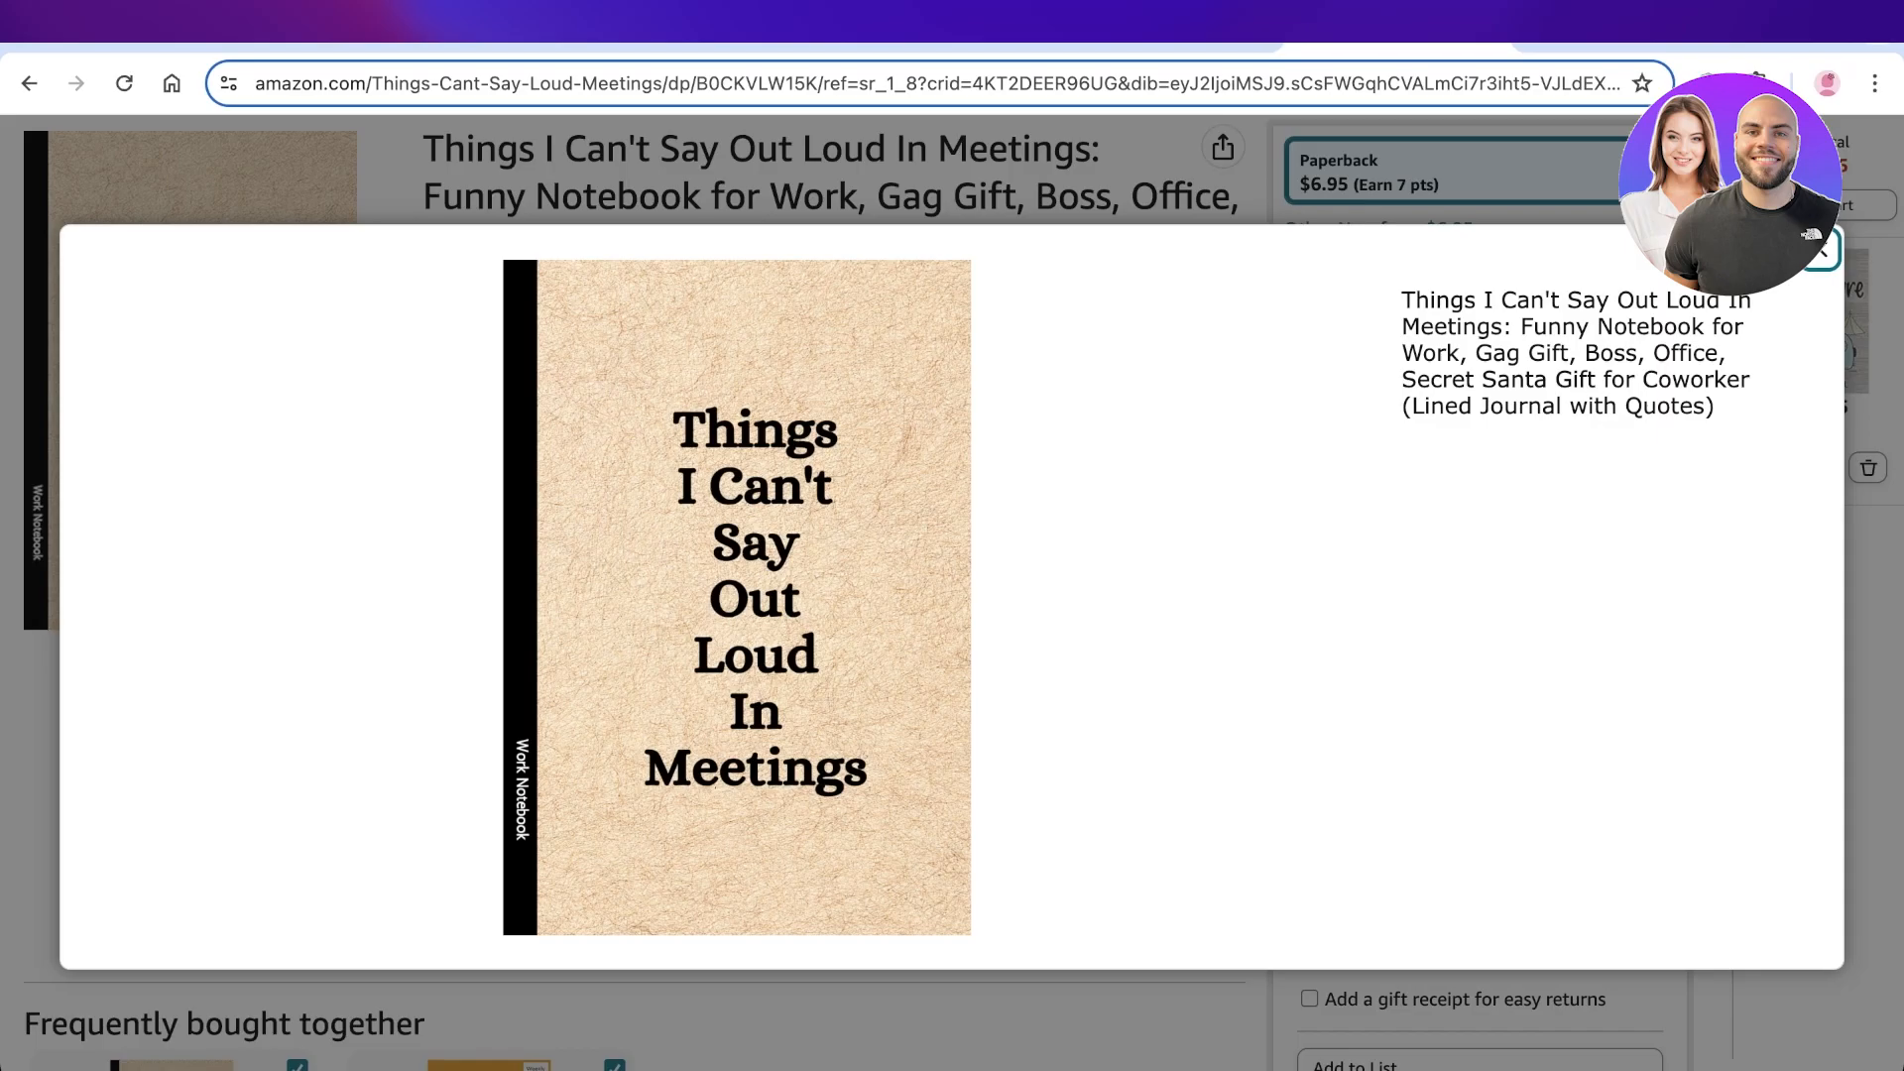
{"action": "key", "text": "Escape"}
Scroll through the product page to examine the publisher's interior and cover preview images.
{"action": "scroll", "coordinate": [952, 595], "scroll_direction": "down", "scroll_amount": 2}
{"action": "scroll", "coordinate": [952, 595], "scroll_direction": "down", "scroll_amount": 12}
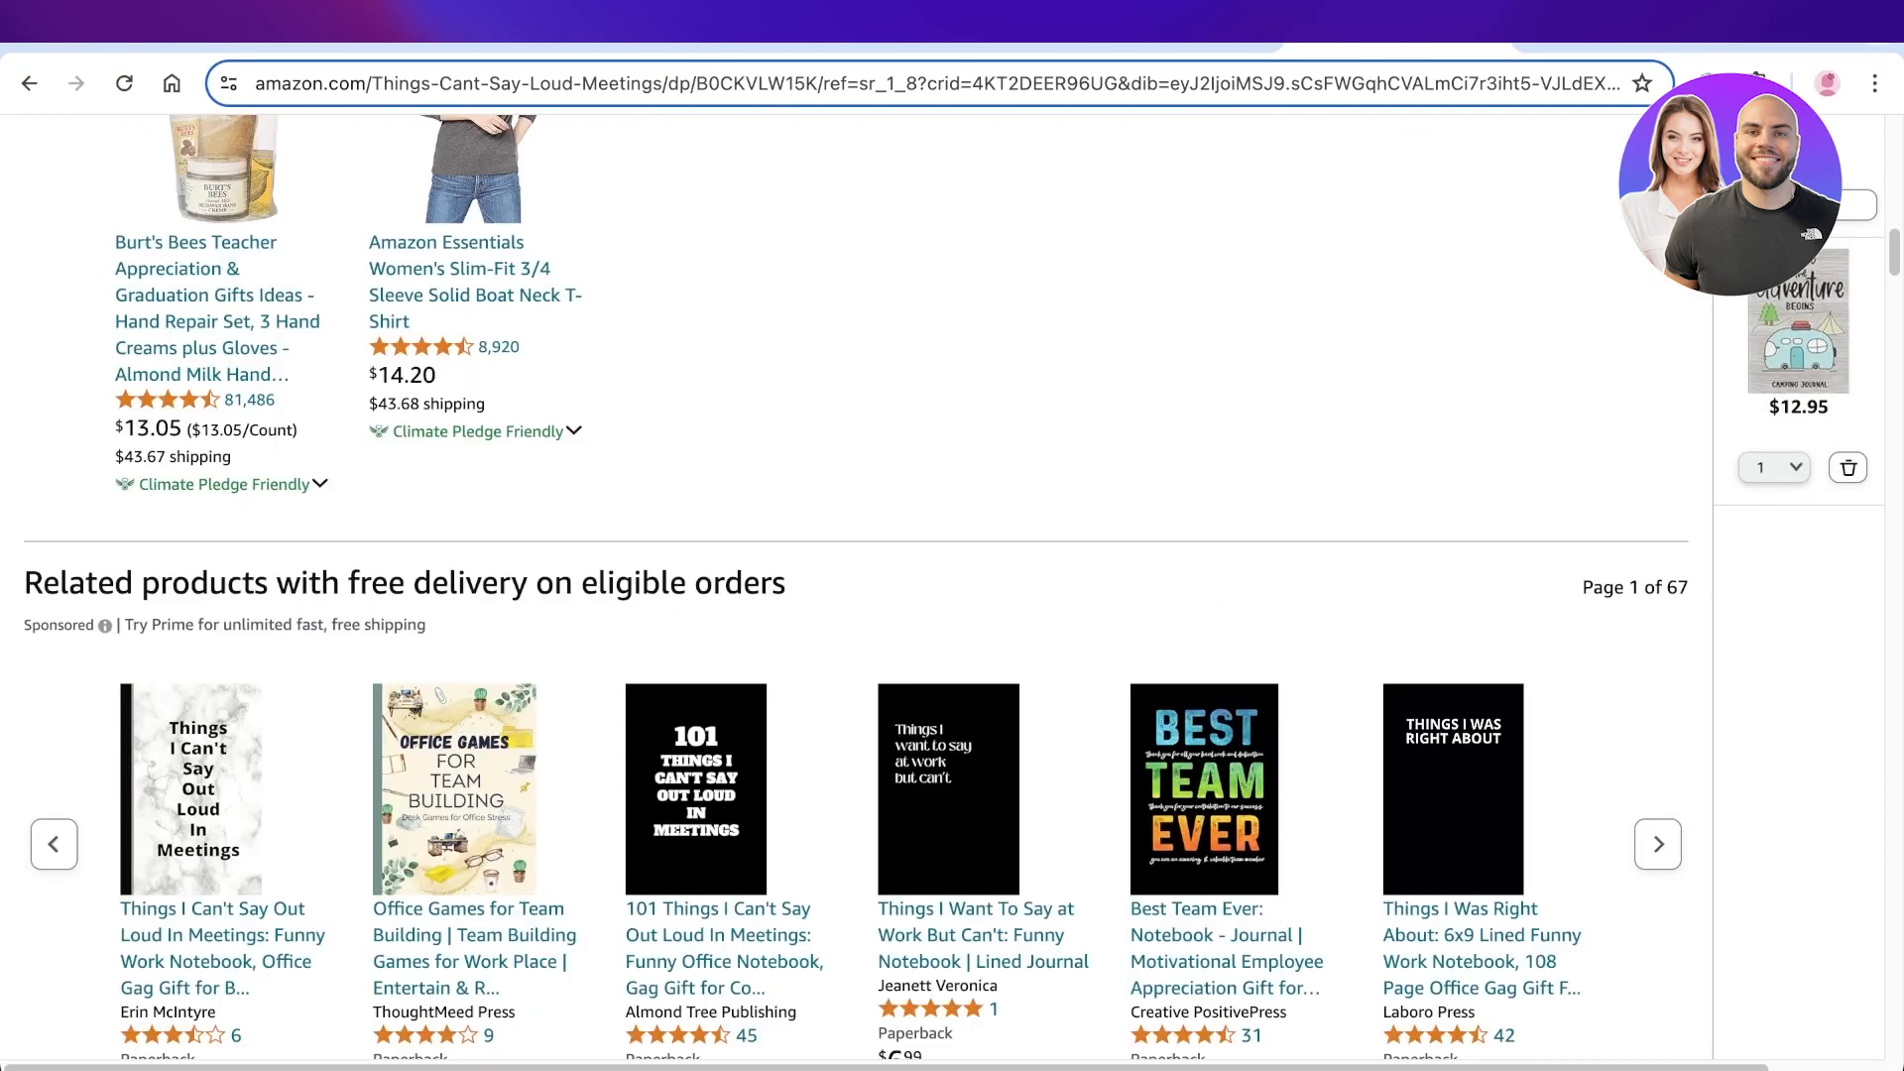
{"action": "scroll", "coordinate": [952, 595], "scroll_direction": "up", "scroll_amount": 14}
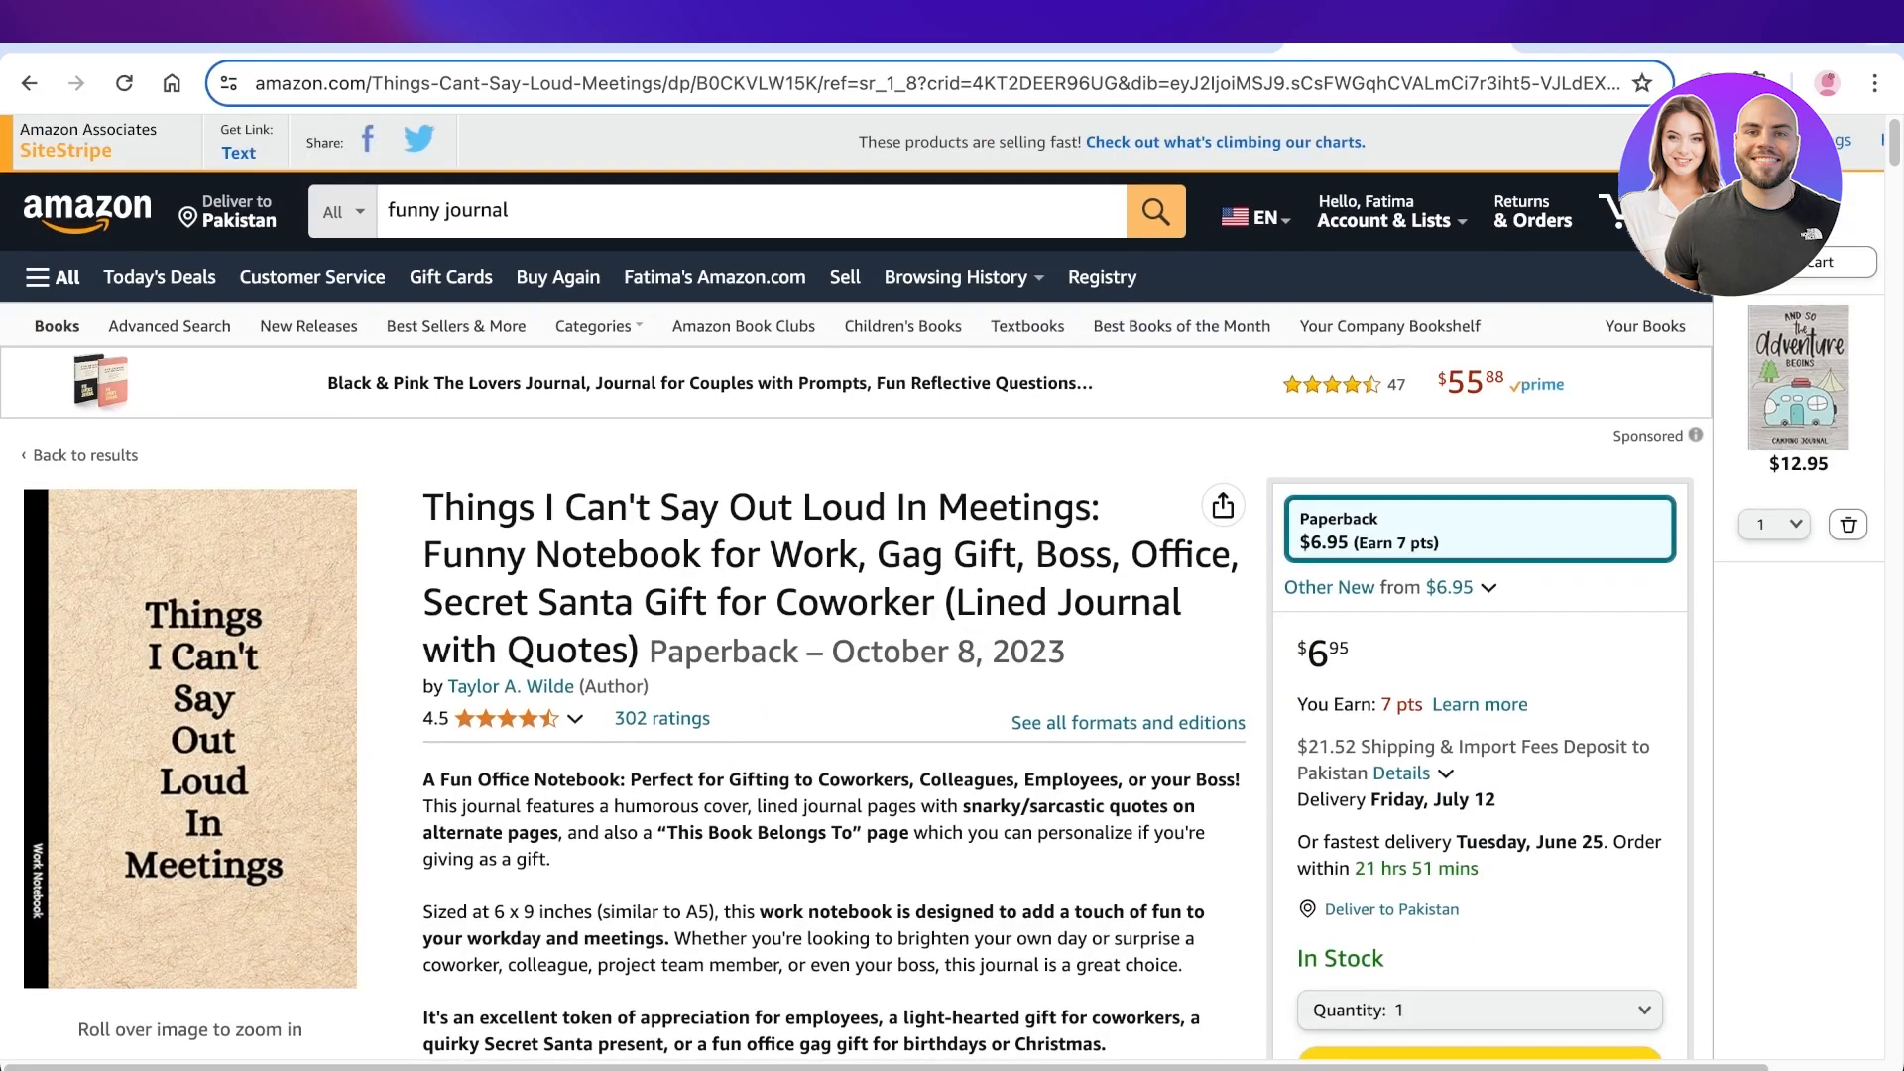
{"action": "scroll", "coordinate": [953, 596], "scroll_direction": "down", "scroll_amount": 12}
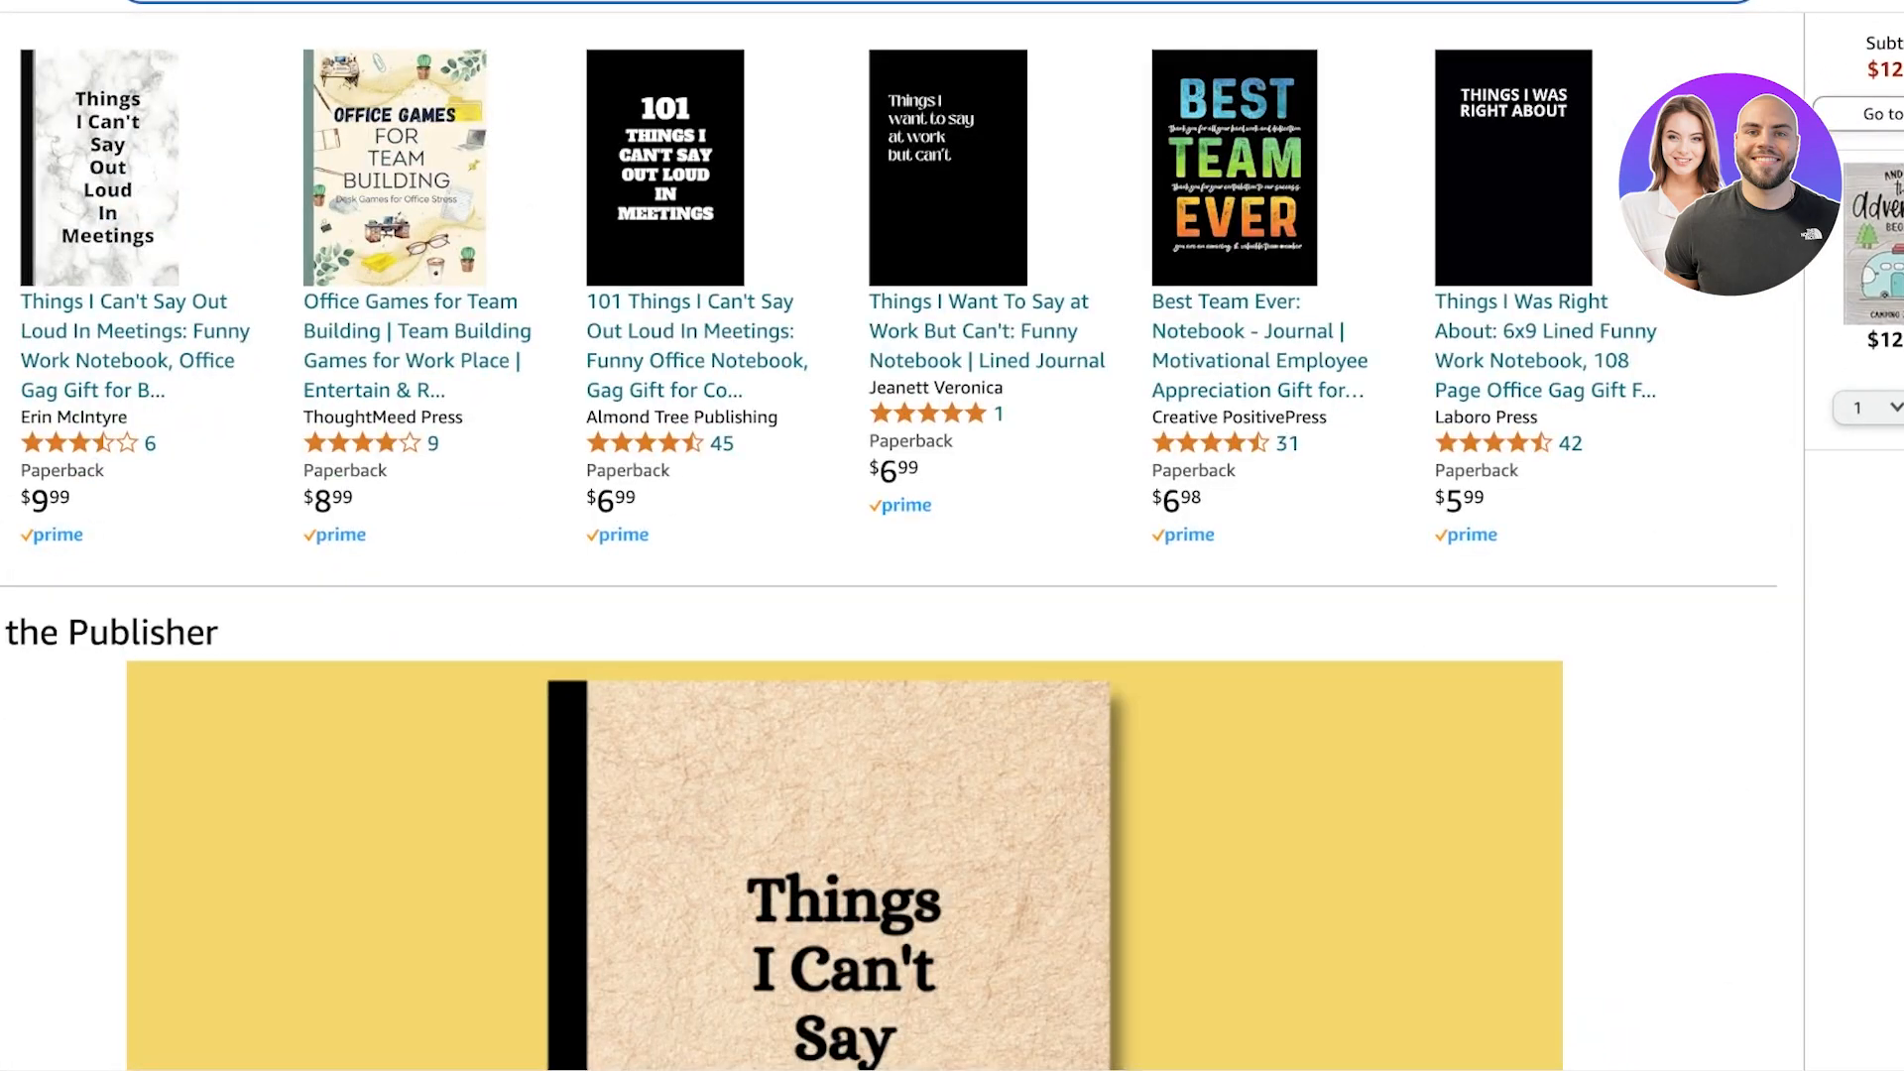
{"action": "scroll", "coordinate": [952, 535], "scroll_direction": "down", "scroll_amount": 10}
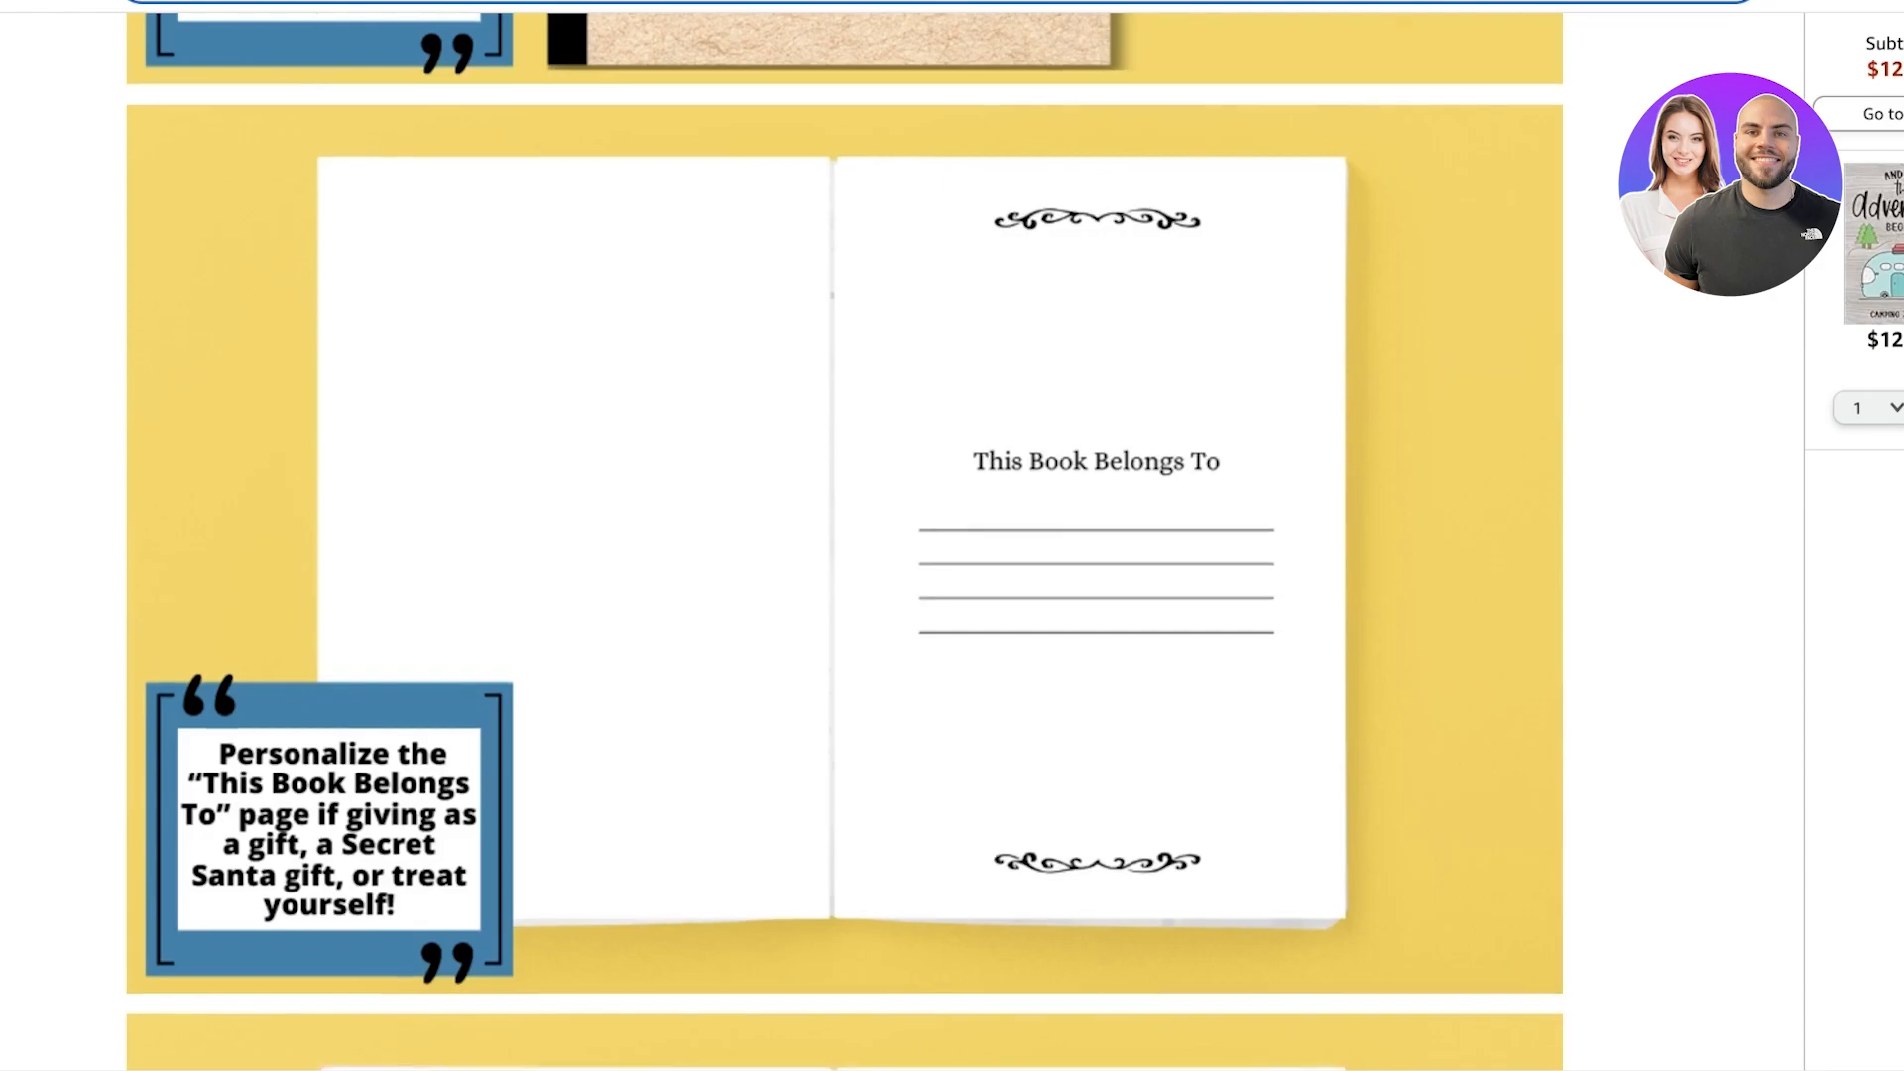
{"action": "scroll", "coordinate": [952, 535], "scroll_direction": "down", "scroll_amount": 18}
{"action": "scroll", "coordinate": [952, 535], "scroll_direction": "up", "scroll_amount": 6}
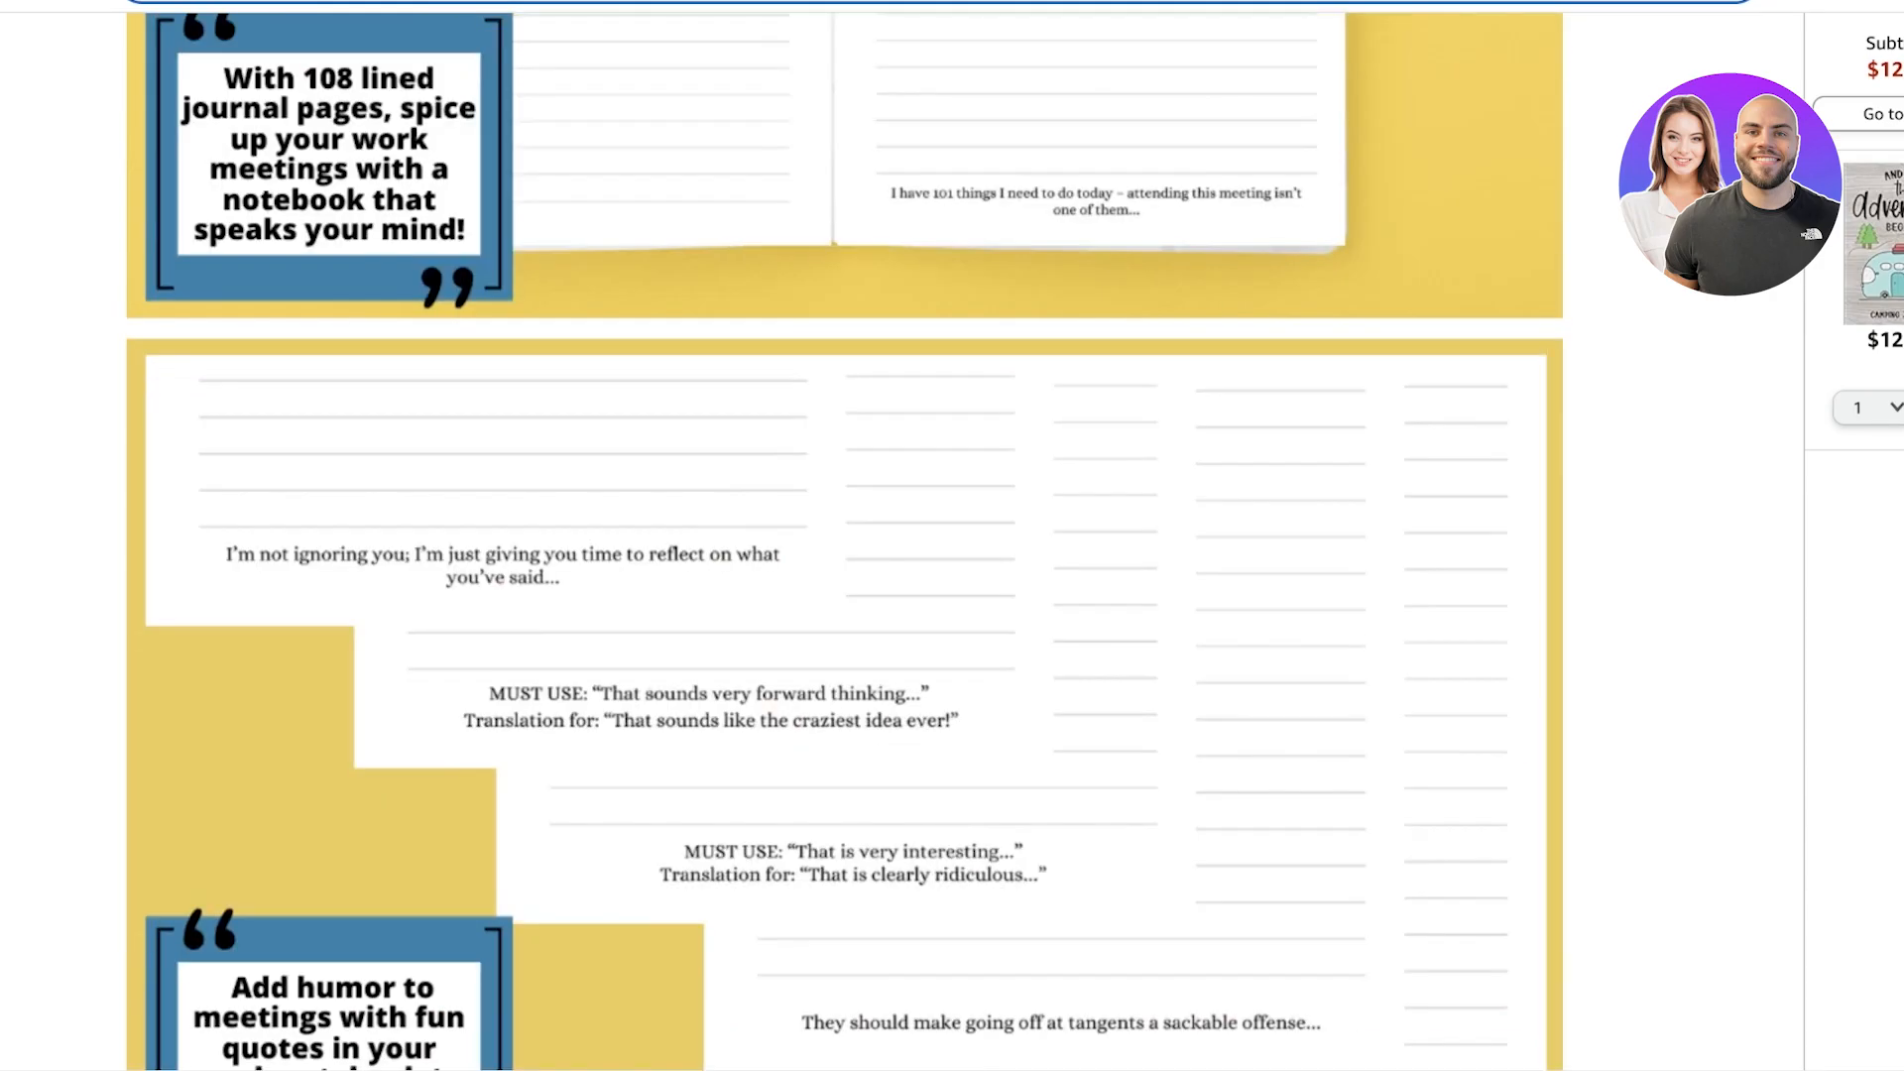
{"action": "scroll", "coordinate": [952, 536], "scroll_direction": "up", "scroll_amount": 8}
{"action": "scroll", "coordinate": [953, 535], "scroll_direction": "down", "scroll_amount": 3}
{"action": "scroll", "coordinate": [952, 536], "scroll_direction": "up", "scroll_amount": 1}
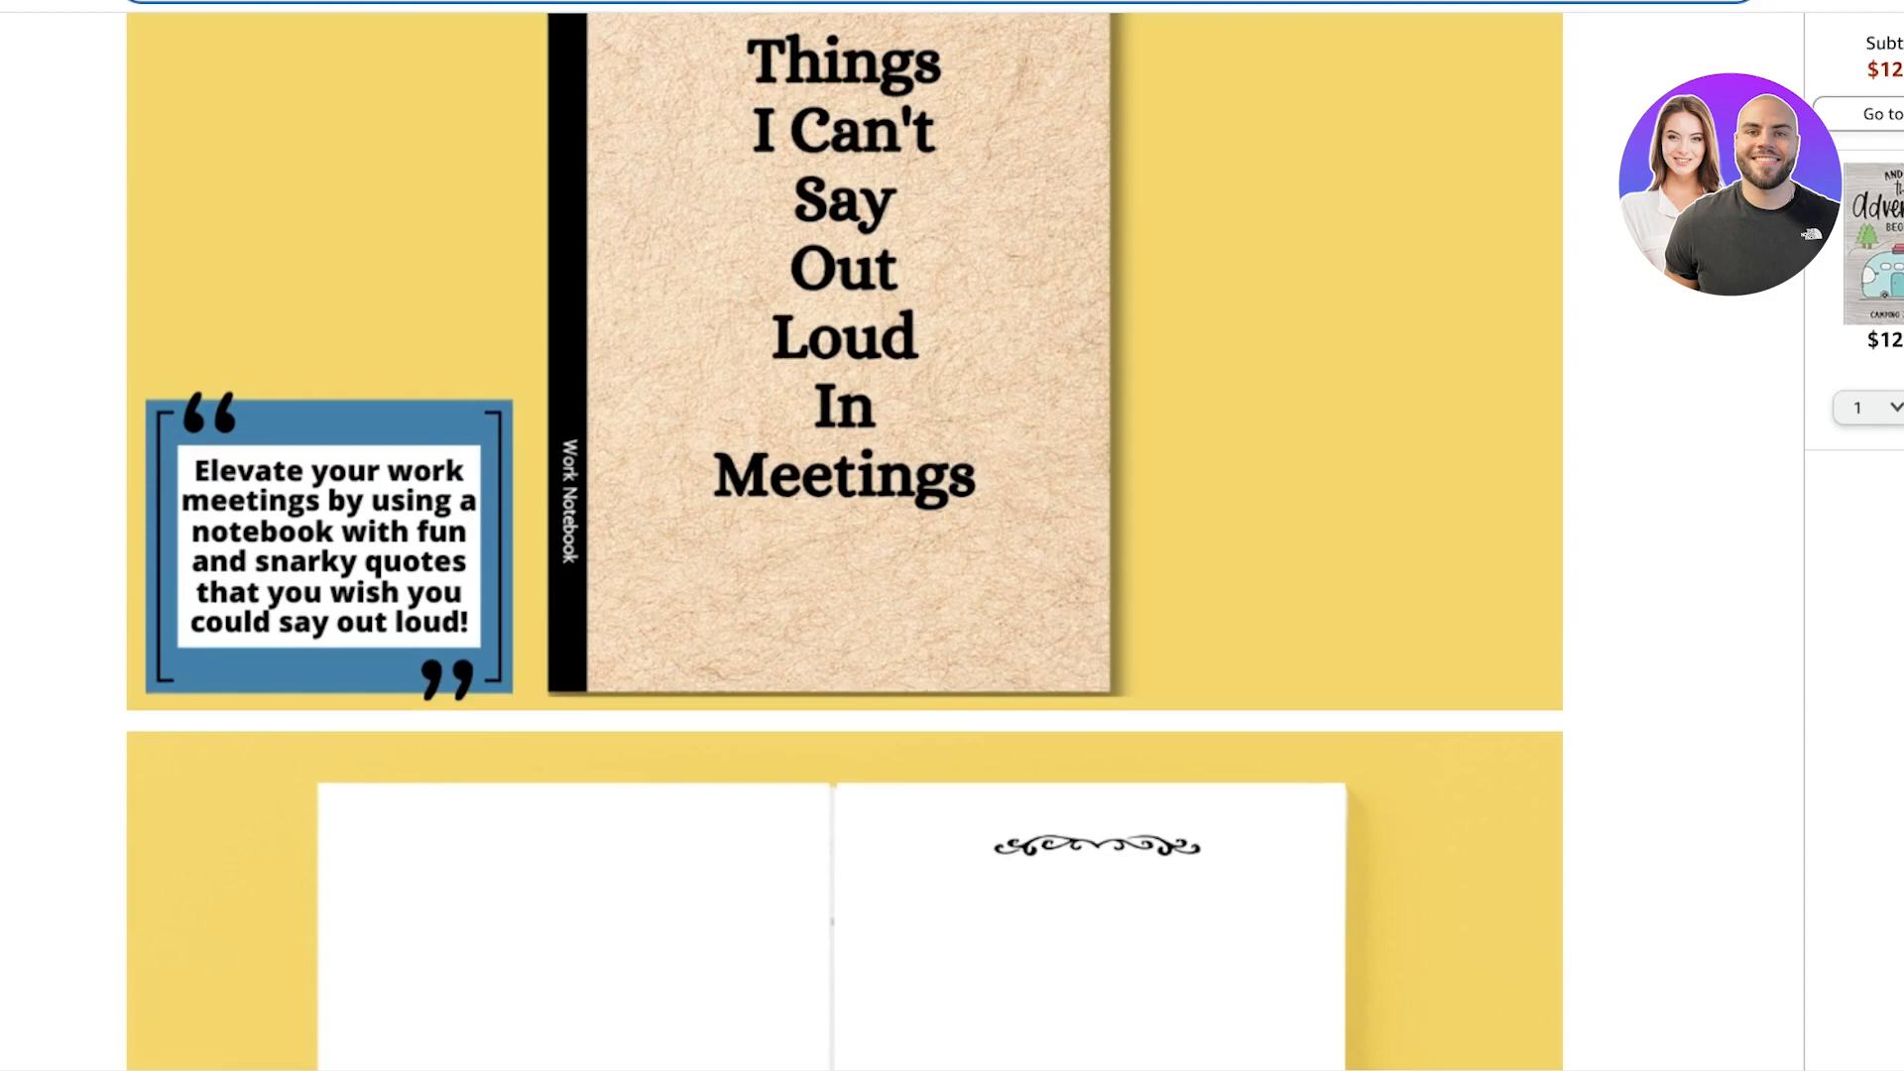
{"action": "scroll", "coordinate": [952, 536], "scroll_direction": "up", "scroll_amount": 15}
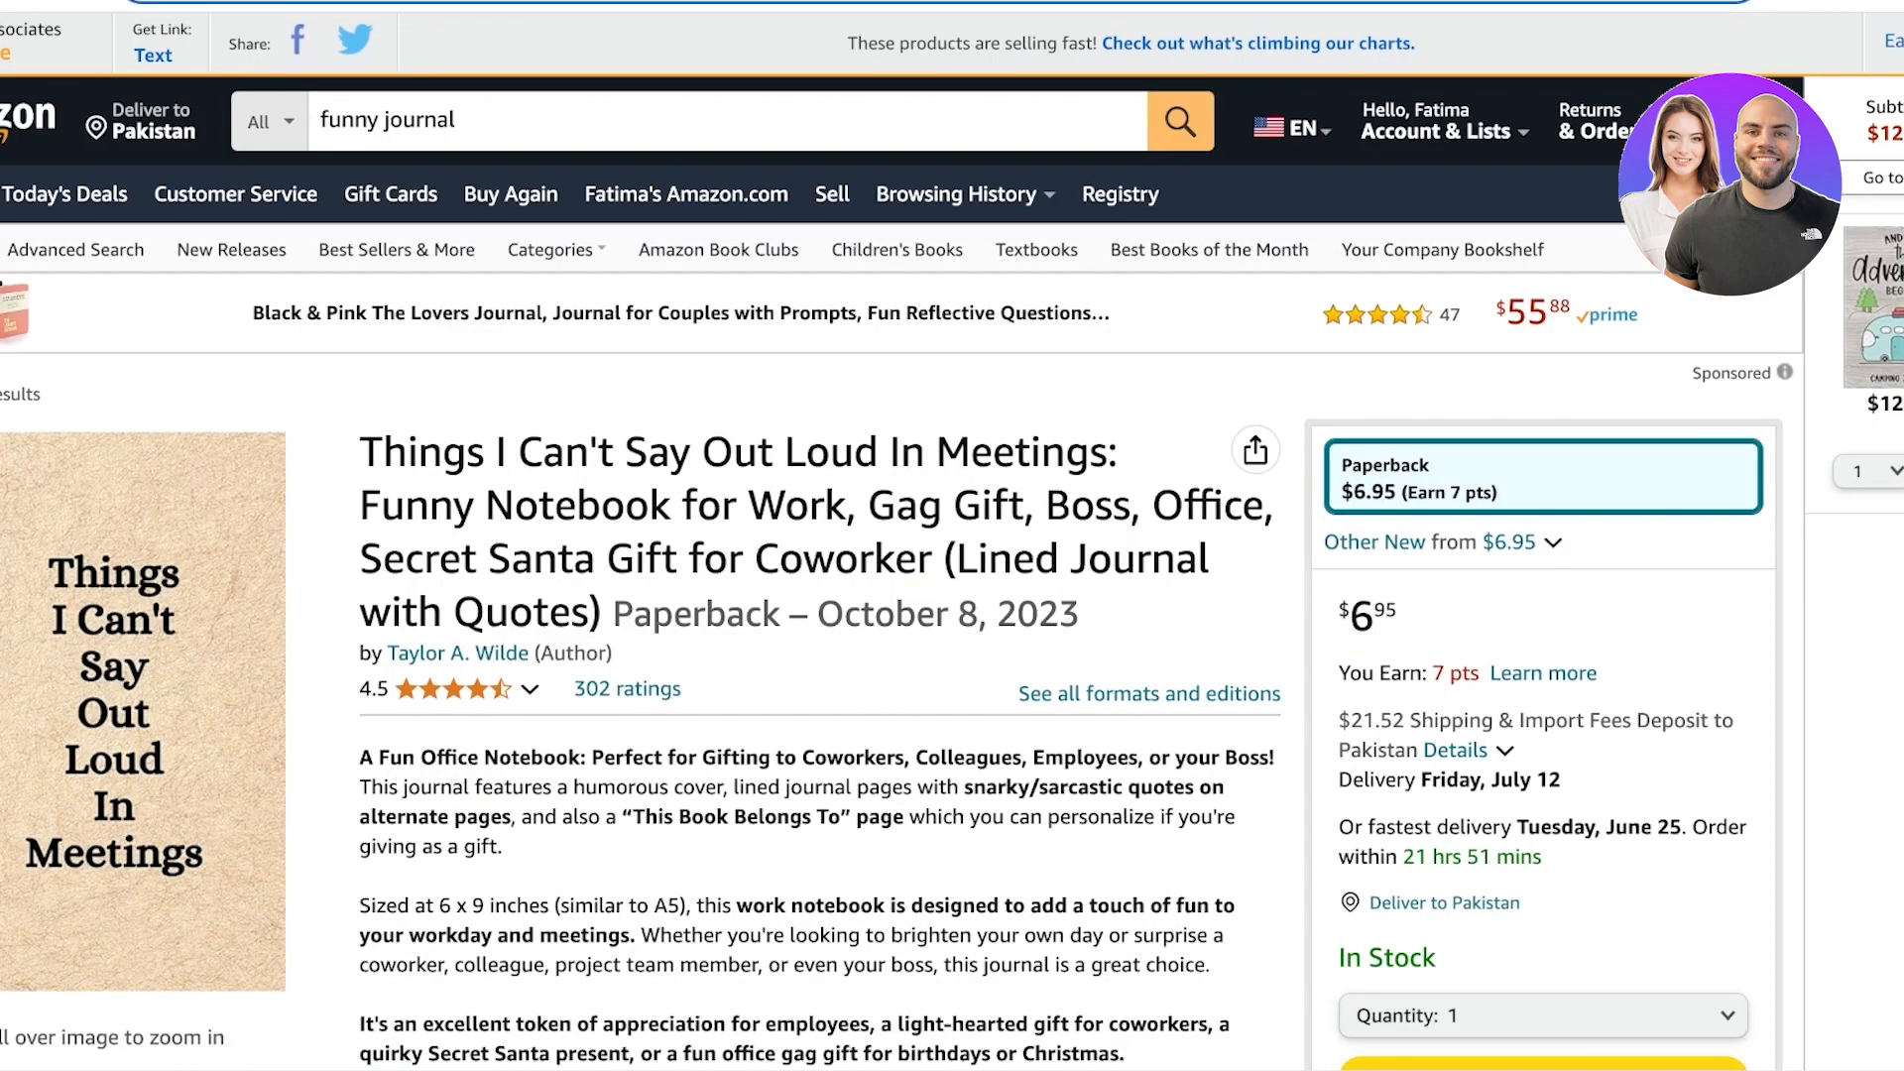
{"action": "scroll", "coordinate": [952, 535], "scroll_direction": "down", "scroll_amount": 15}
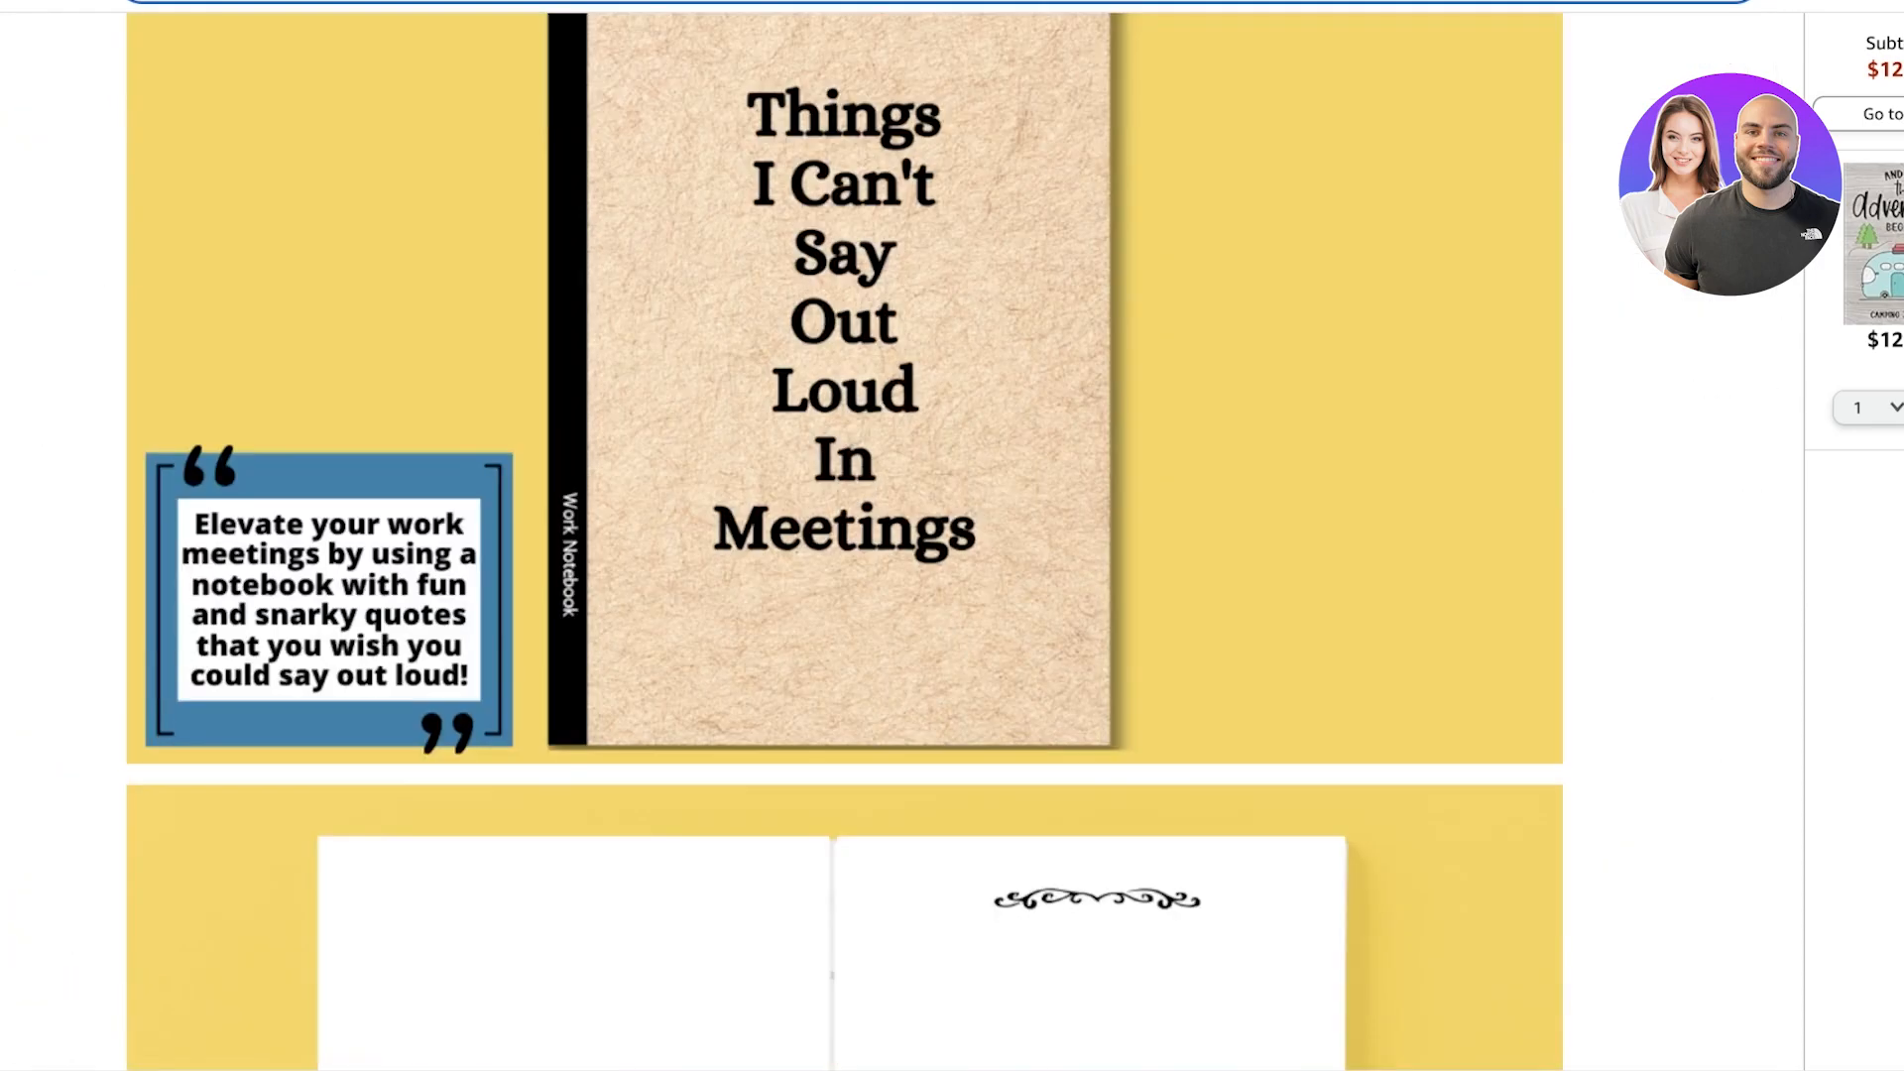
{"action": "scroll", "coordinate": [952, 535], "scroll_direction": "up", "scroll_amount": 15}
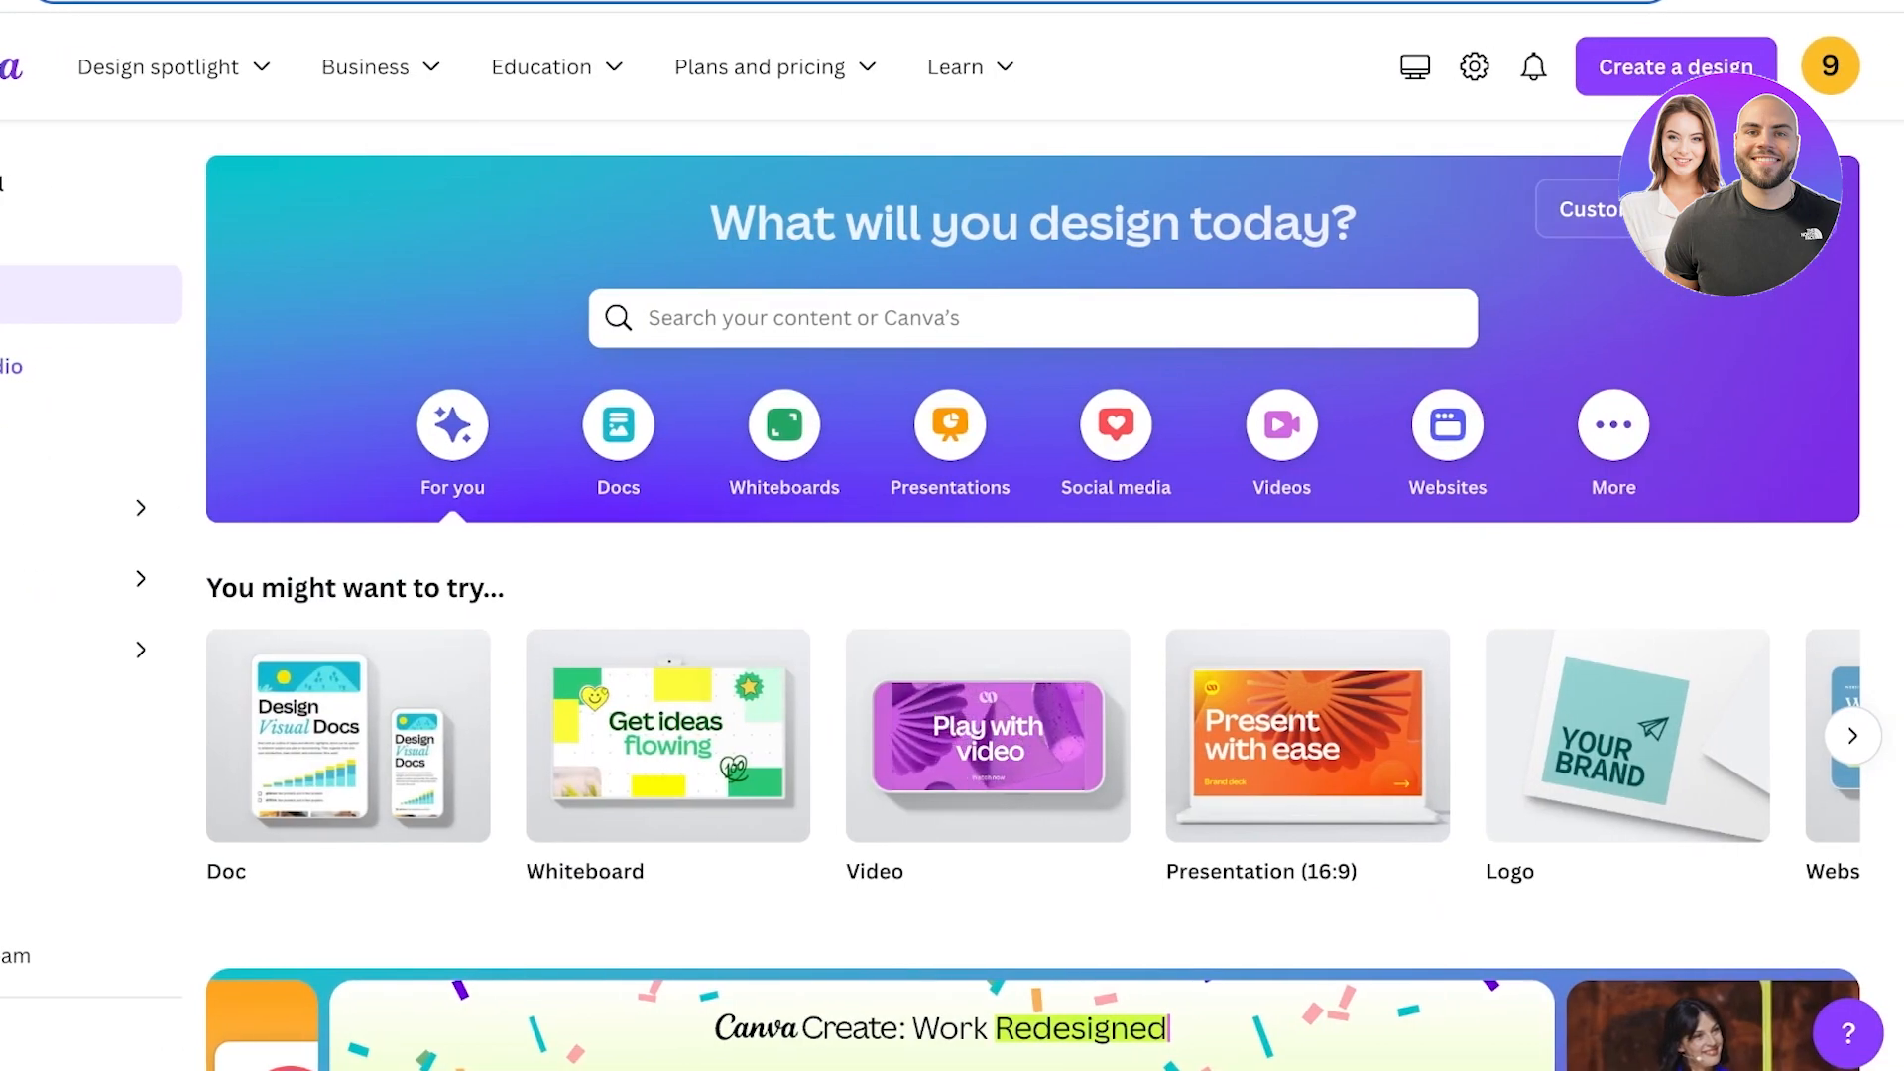
{"action": "left_click", "coordinate": [1626, 209]}
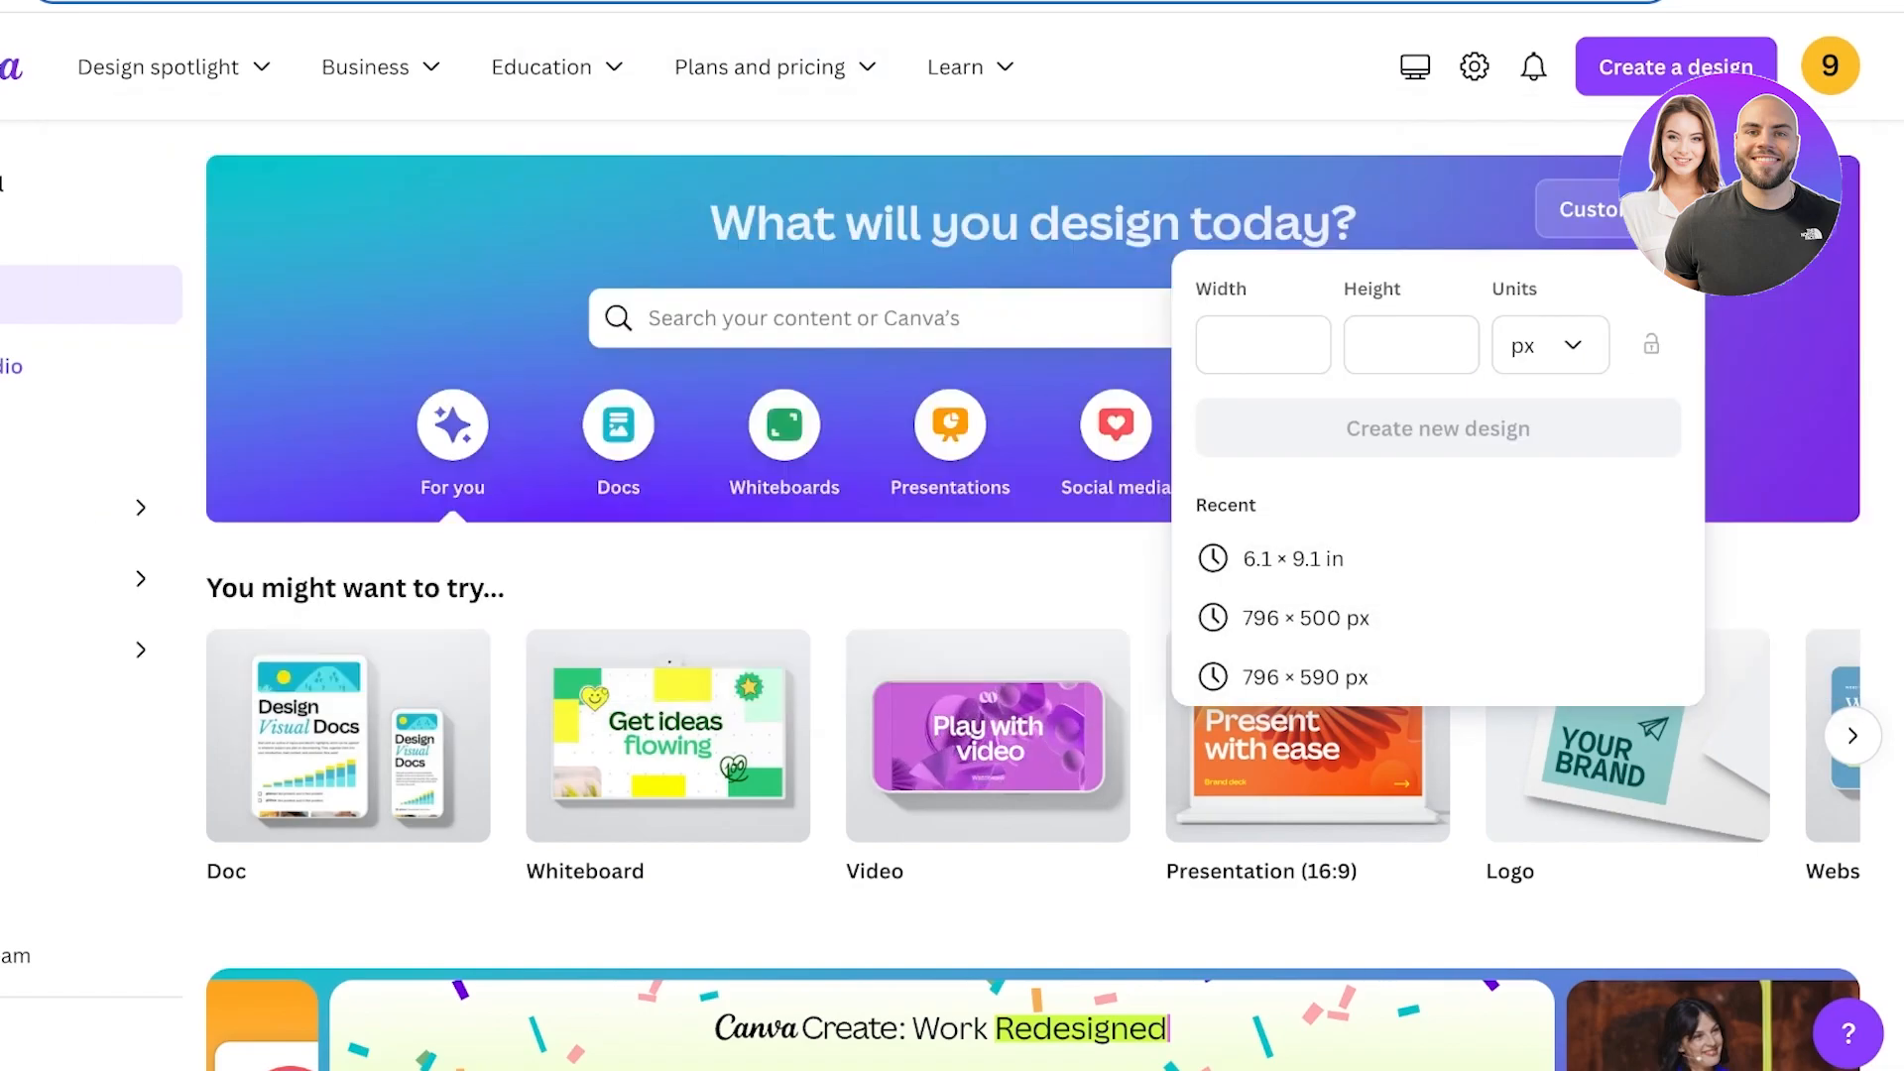
{"action": "left_click", "coordinate": [1264, 345]}
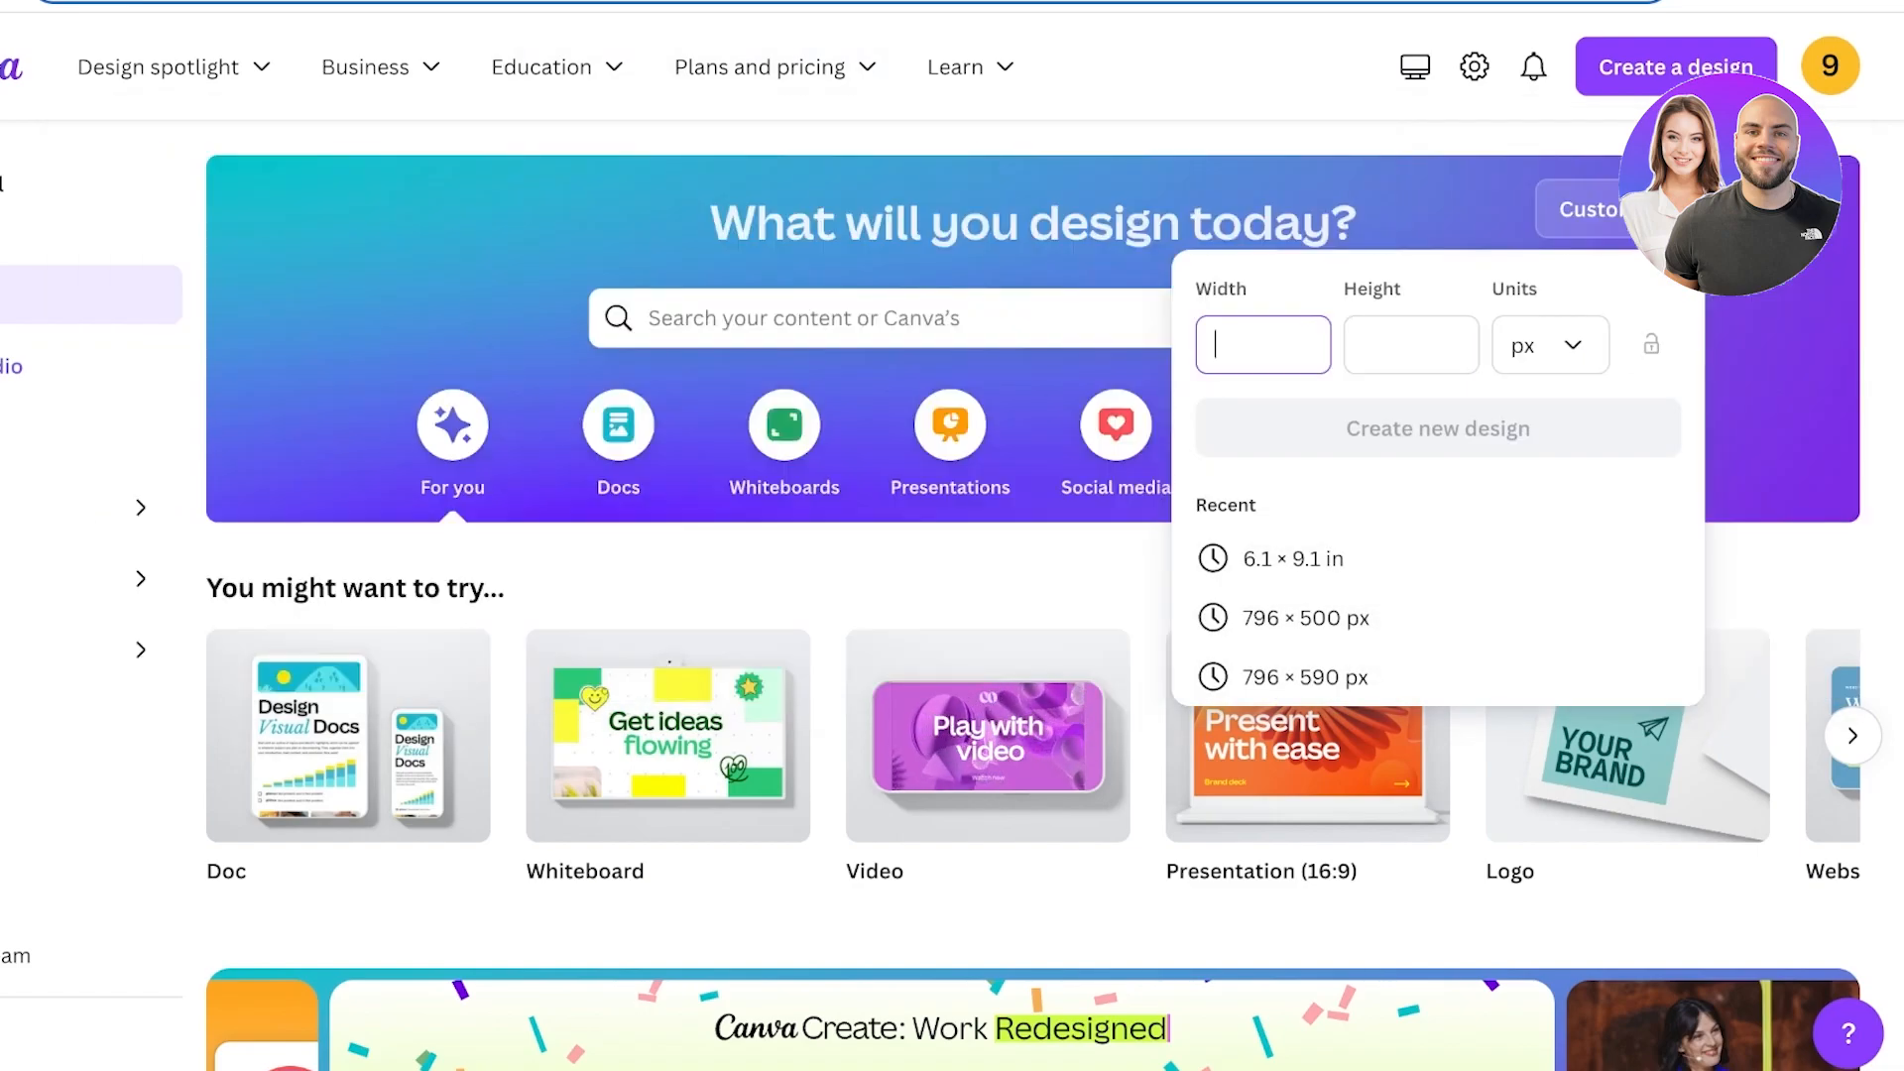
{"action": "type", "text": "6"}
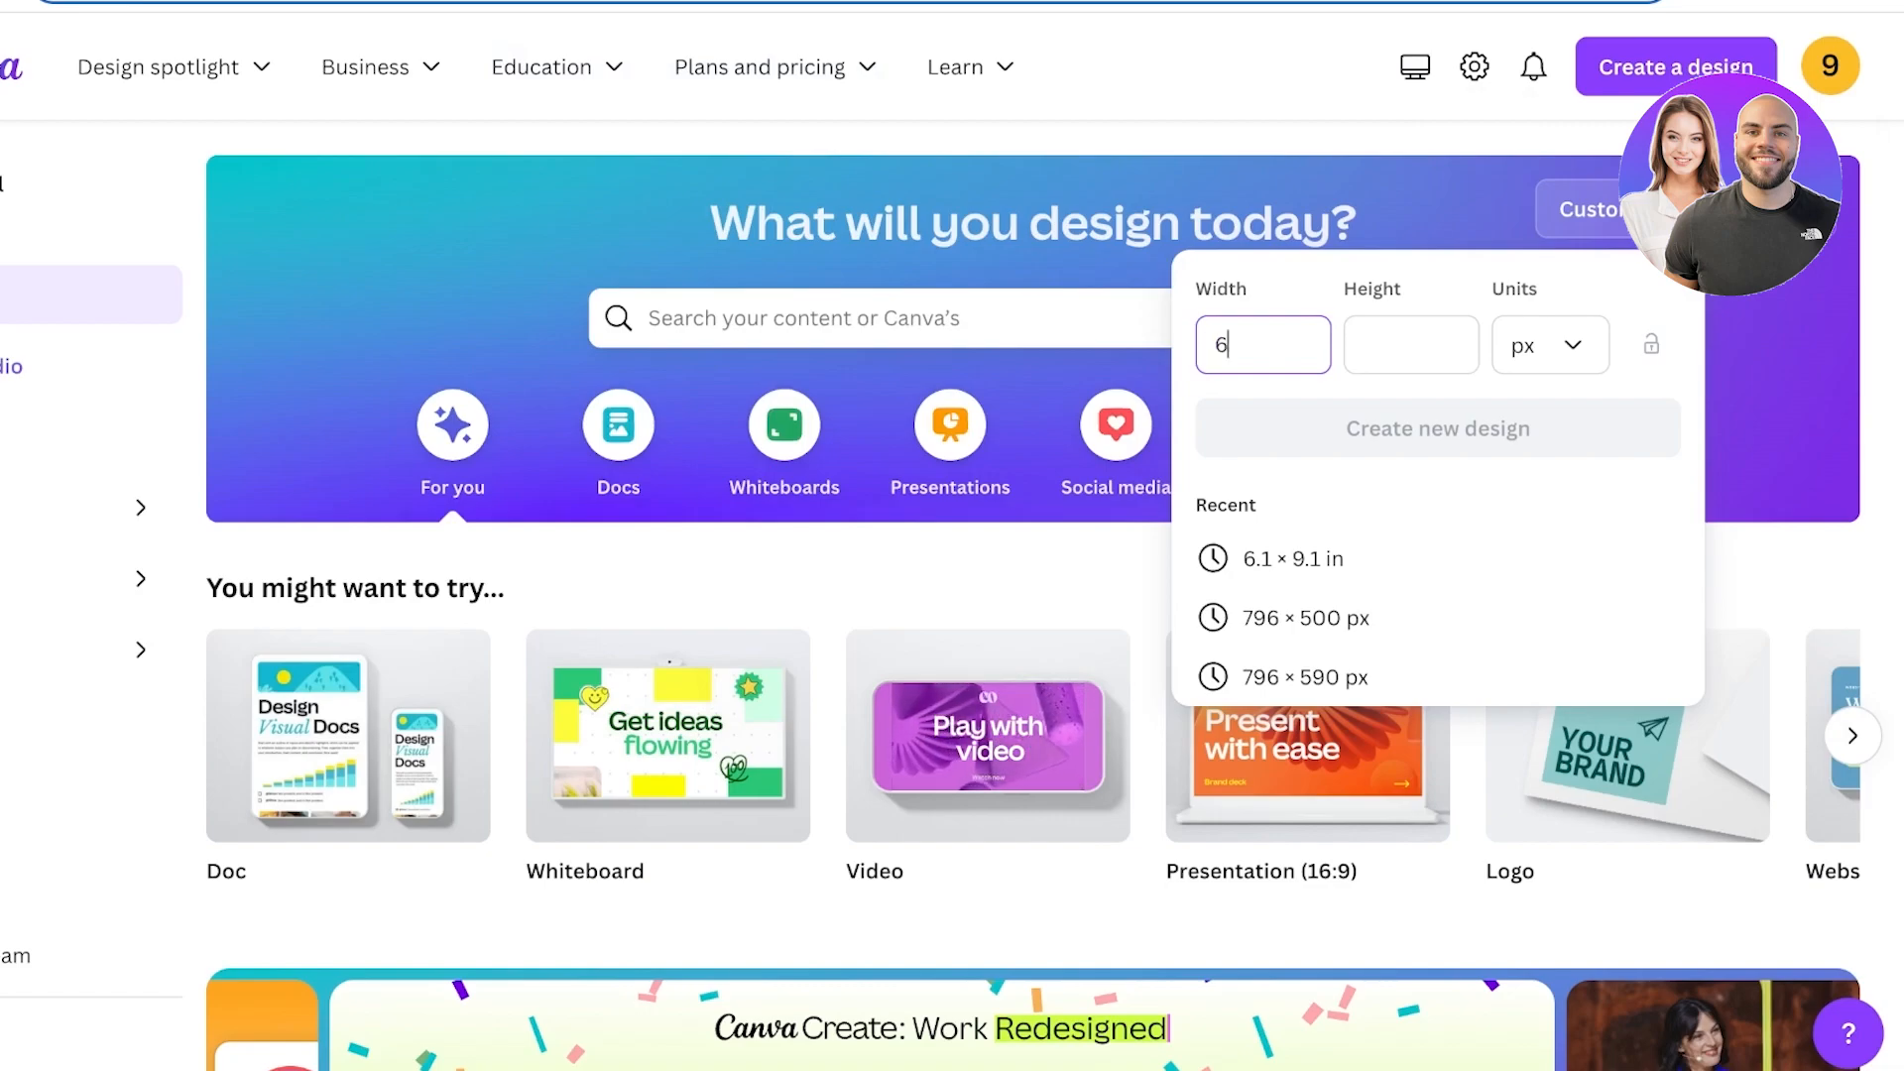
{"action": "key", "text": "Tab"}
{"action": "type", "text": "6"}
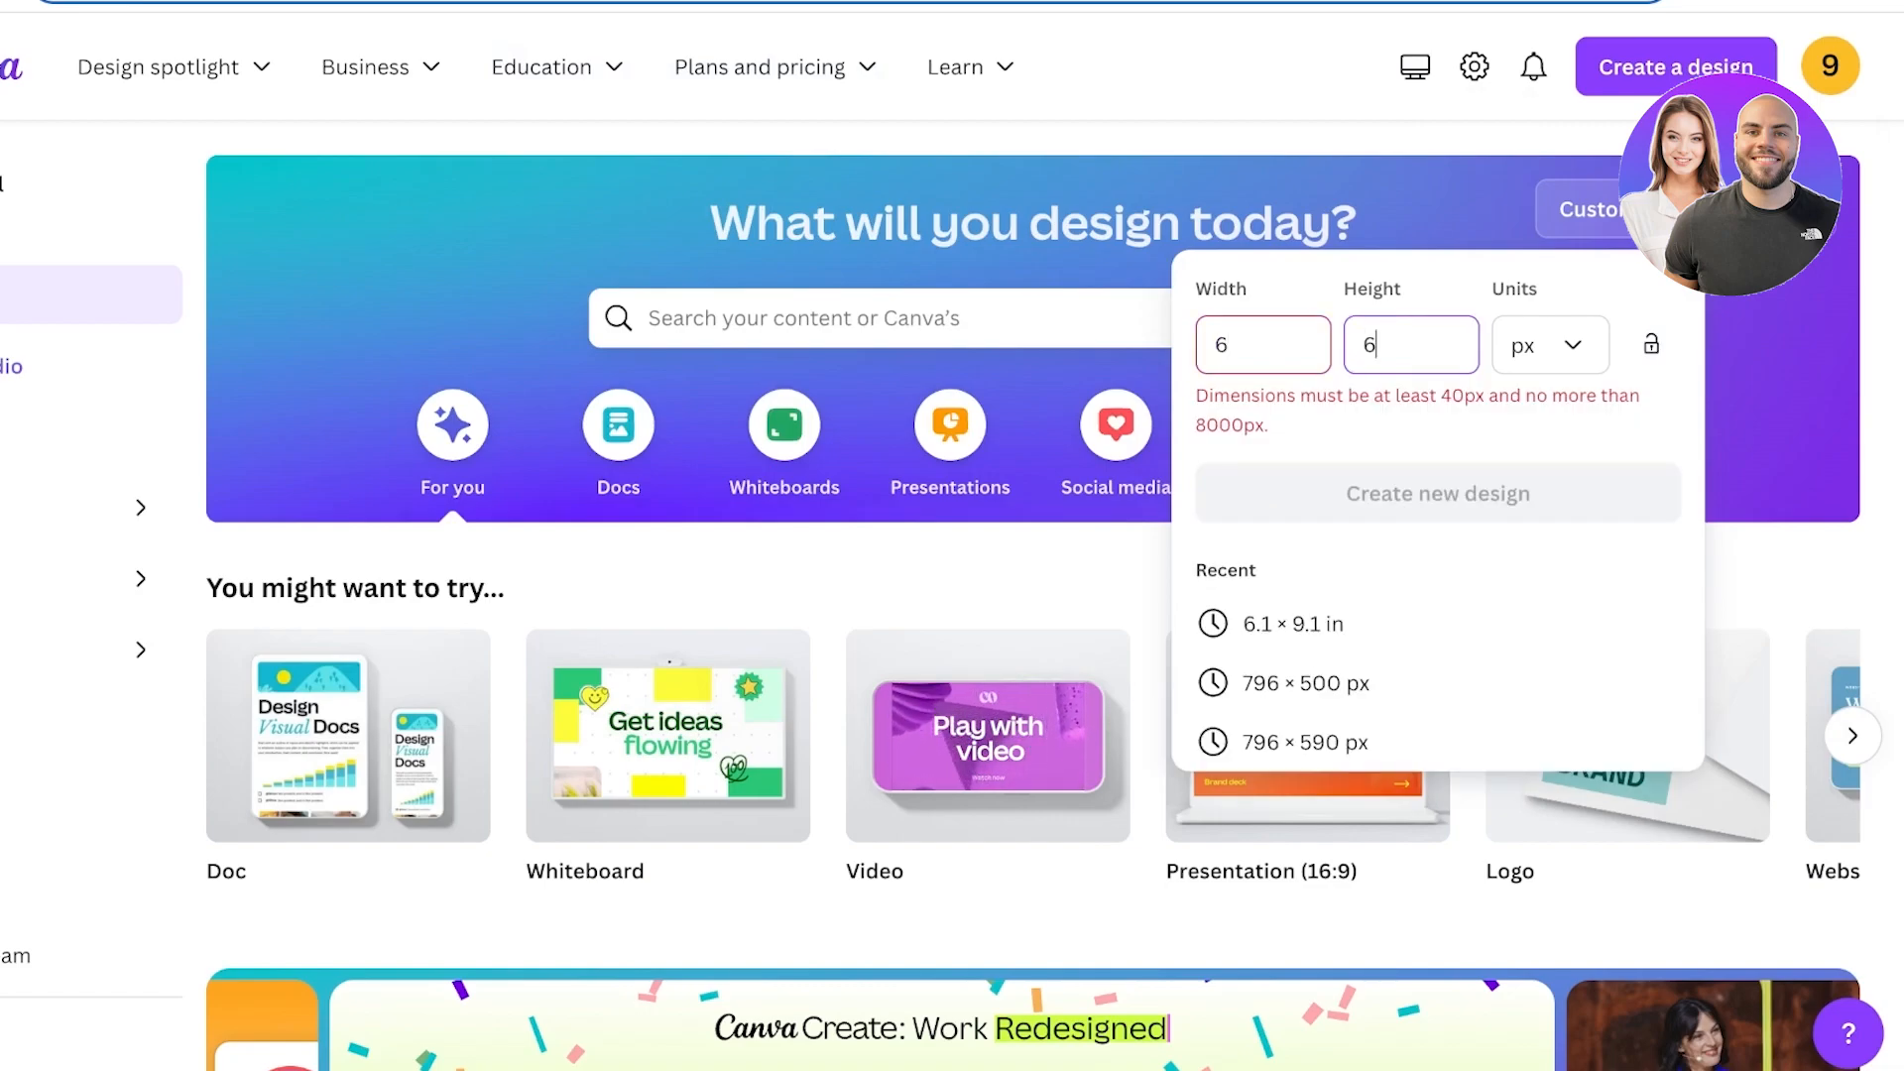
{"action": "key", "text": "BackSpace"}
{"action": "type", "text": "9"}
{"action": "key", "text": "BackSpace"}
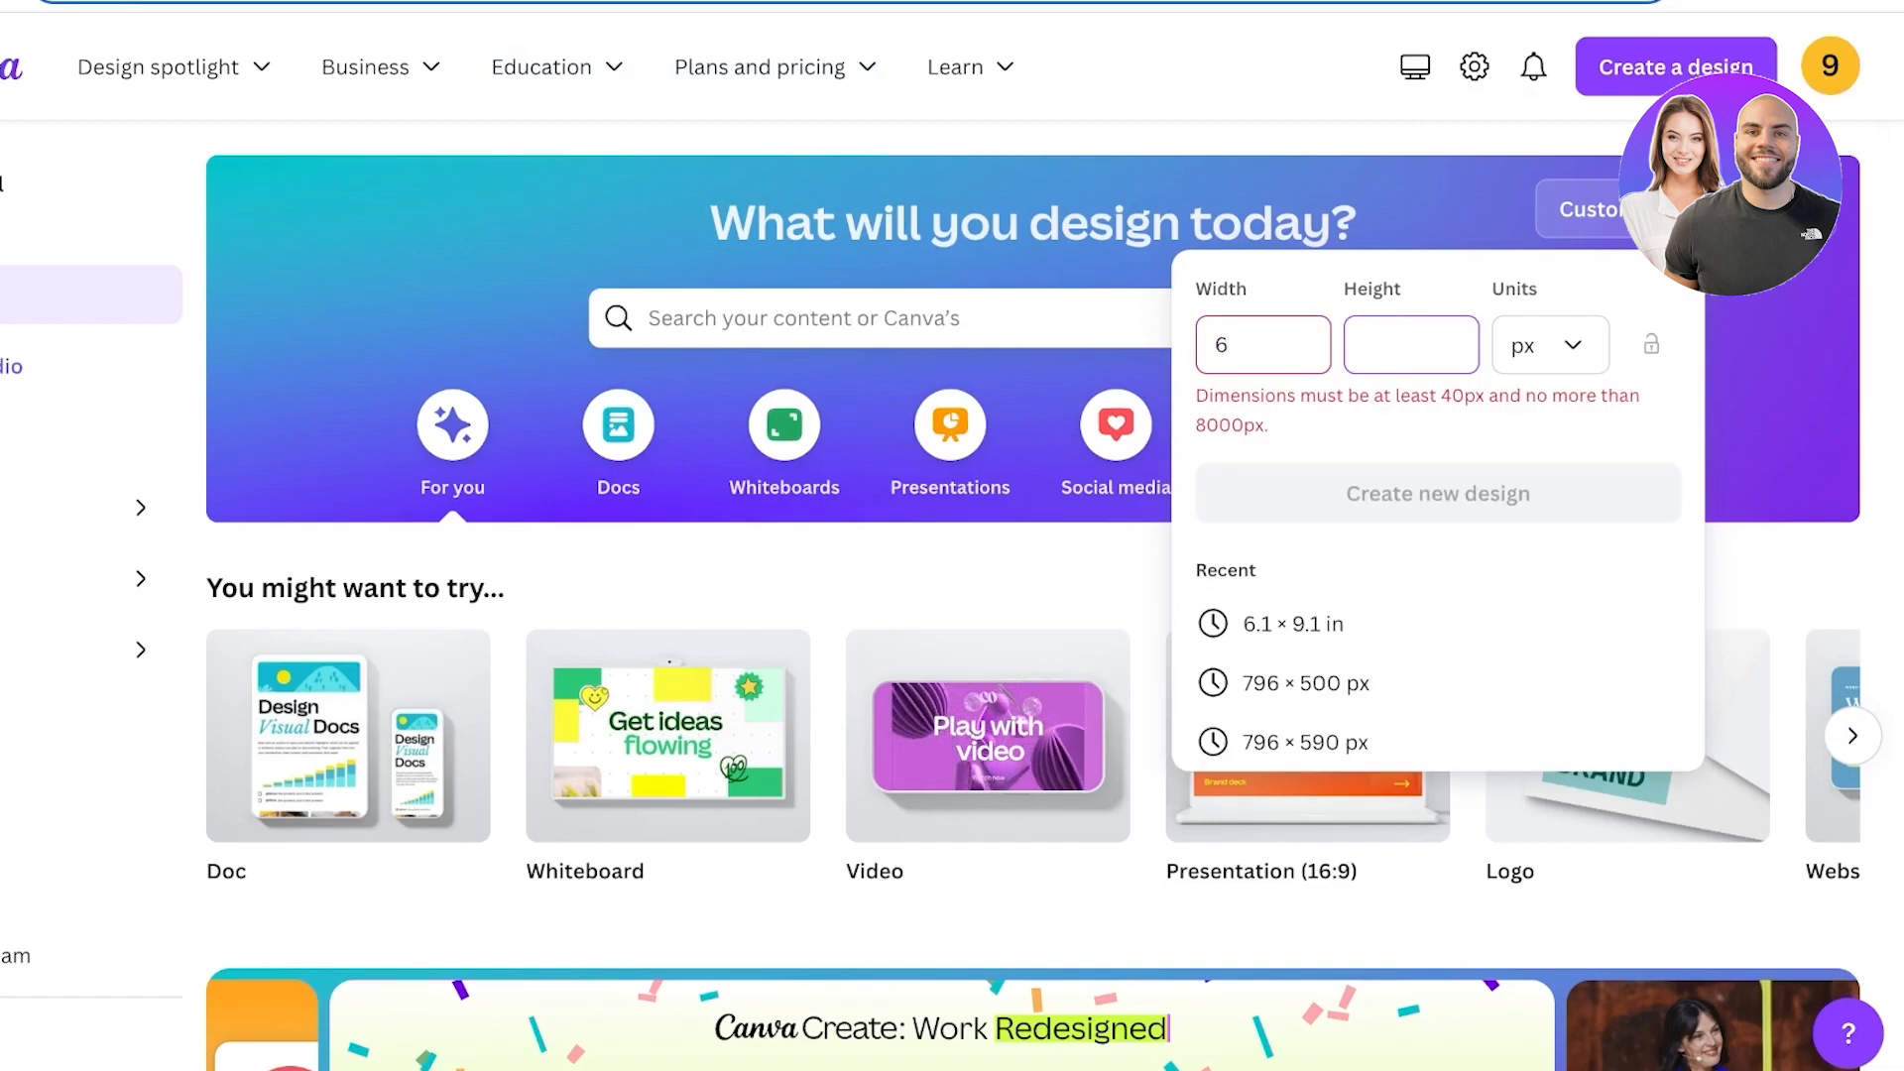
{"action": "left_click", "coordinate": [1230, 344]}
{"action": "key", "text": "BackSpace"}
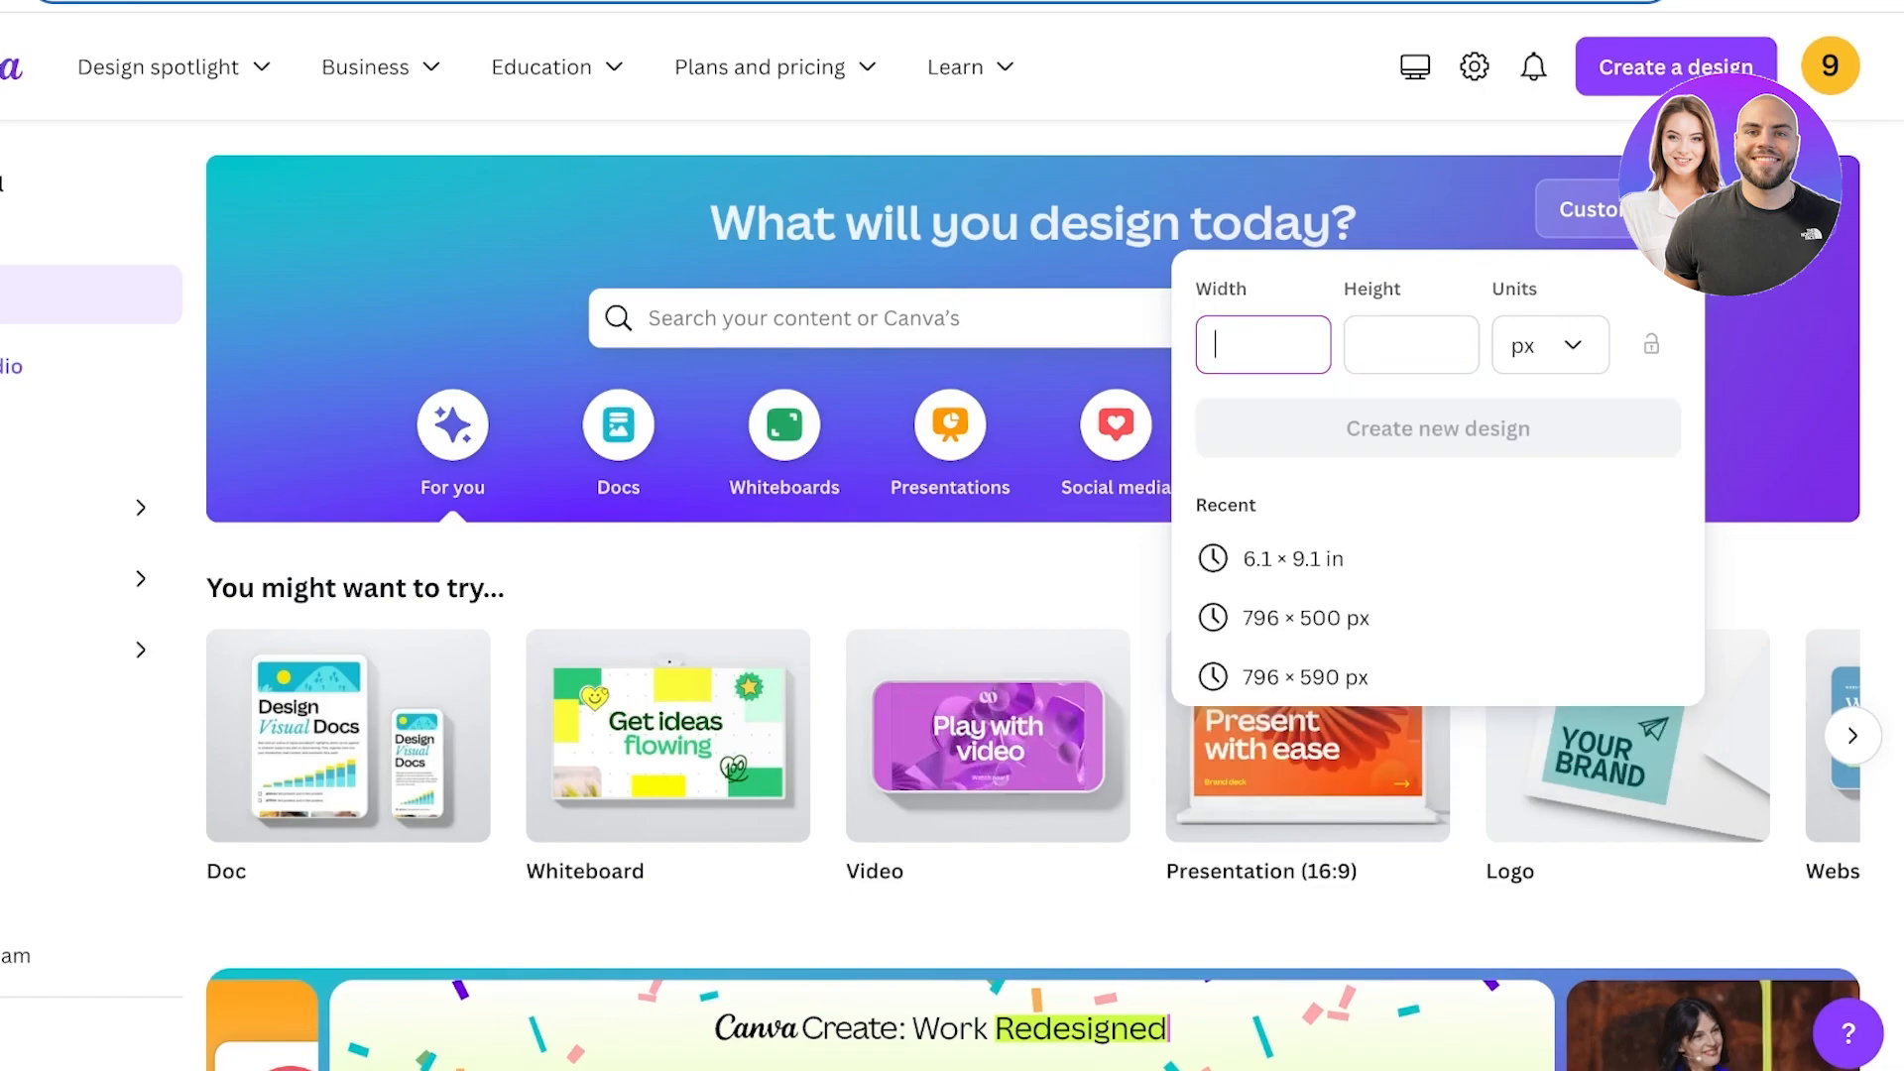
{"action": "key", "text": "Escape"}
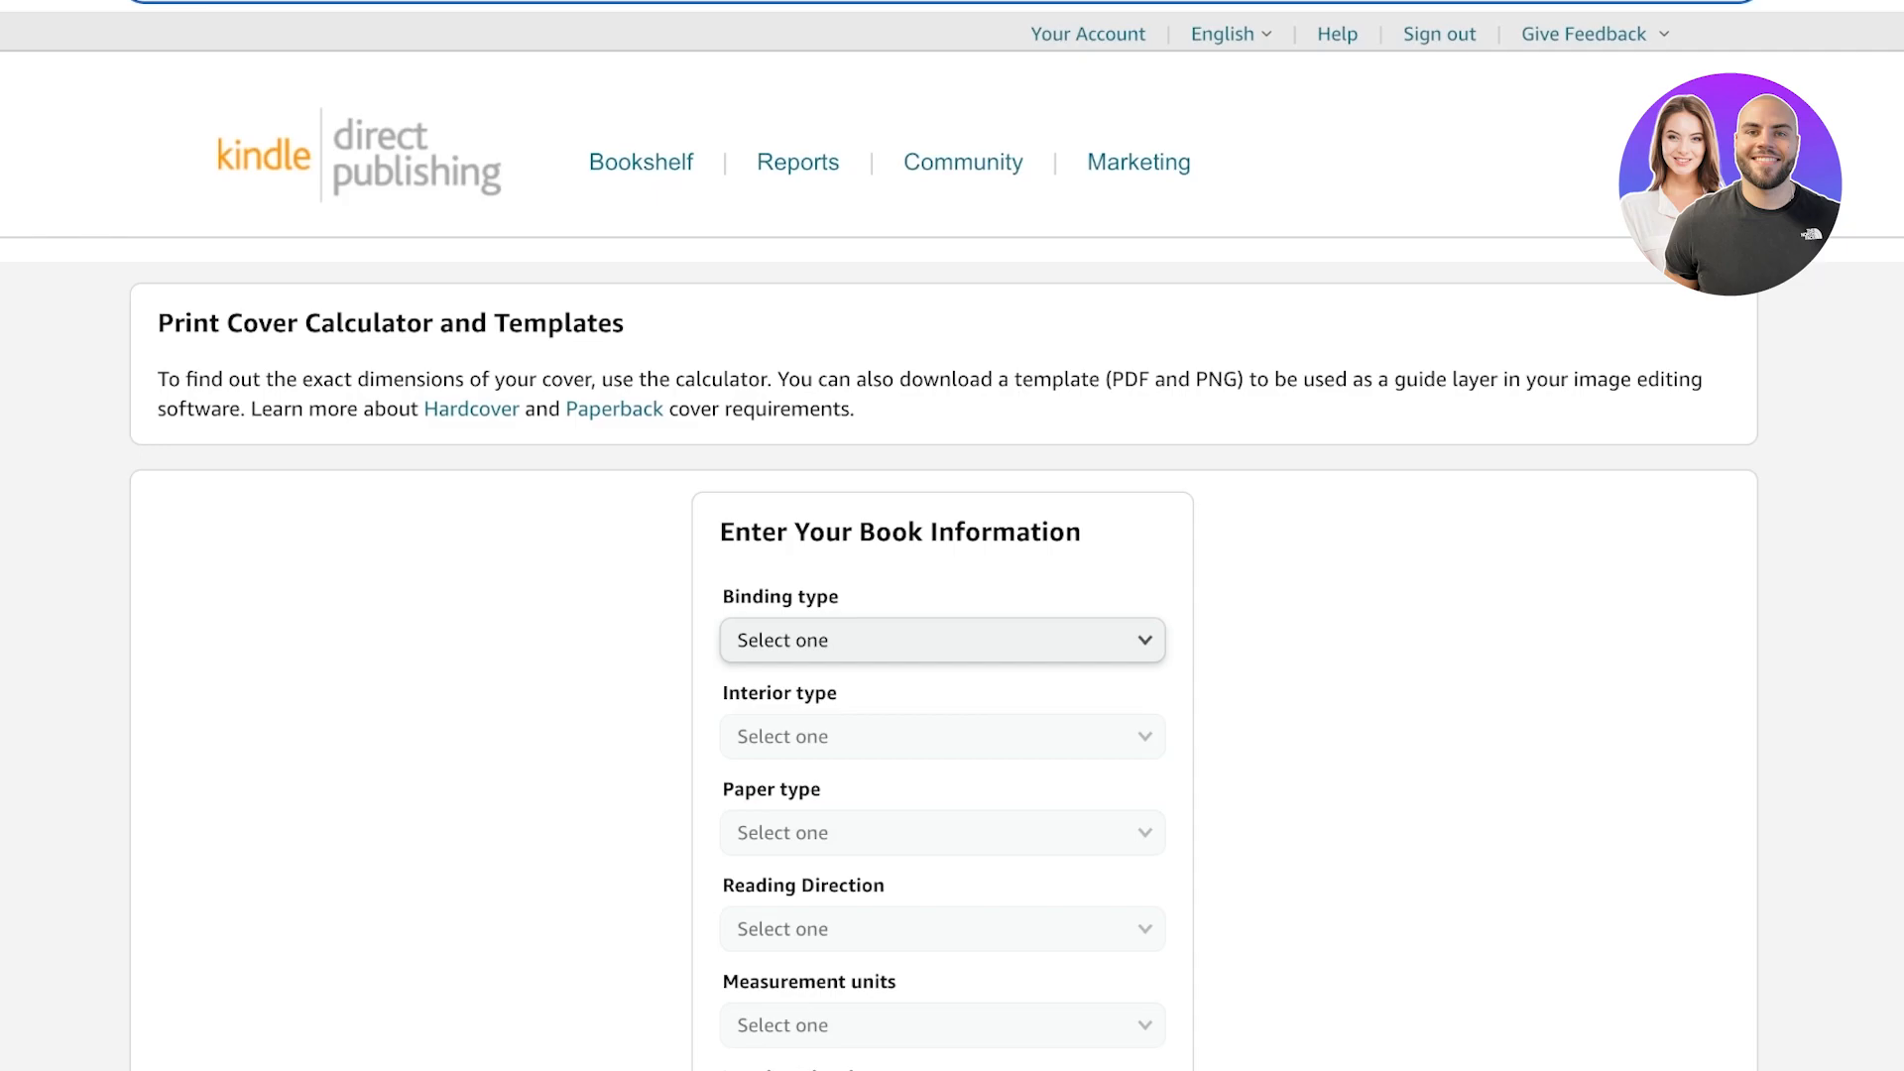
Choose Paperback binding, Standard color interior and White paper in the print cover calculator.
{"action": "scroll", "coordinate": [952, 595], "scroll_direction": "down", "scroll_amount": 2}
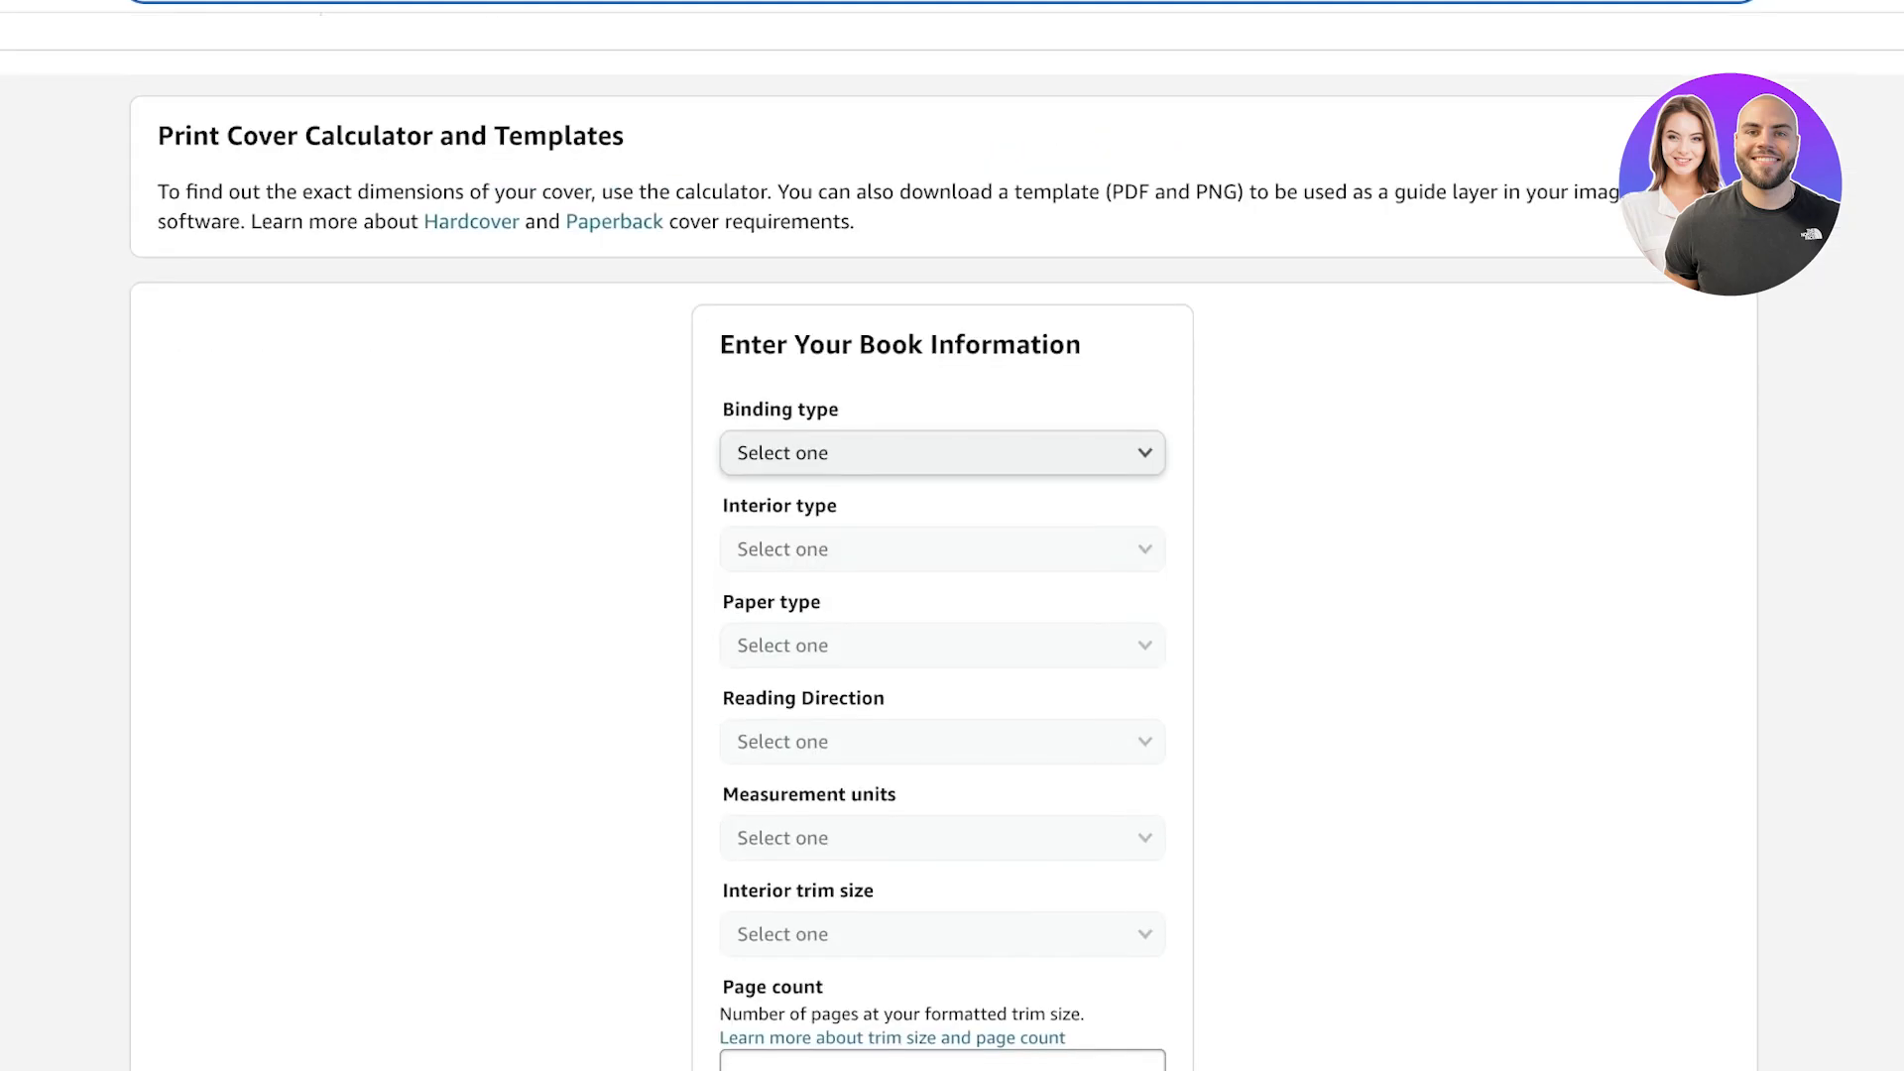
{"action": "left_click", "coordinate": [943, 455]}
{"action": "left_click", "coordinate": [784, 487]}
{"action": "scroll", "coordinate": [952, 596], "scroll_direction": "down", "scroll_amount": 2}
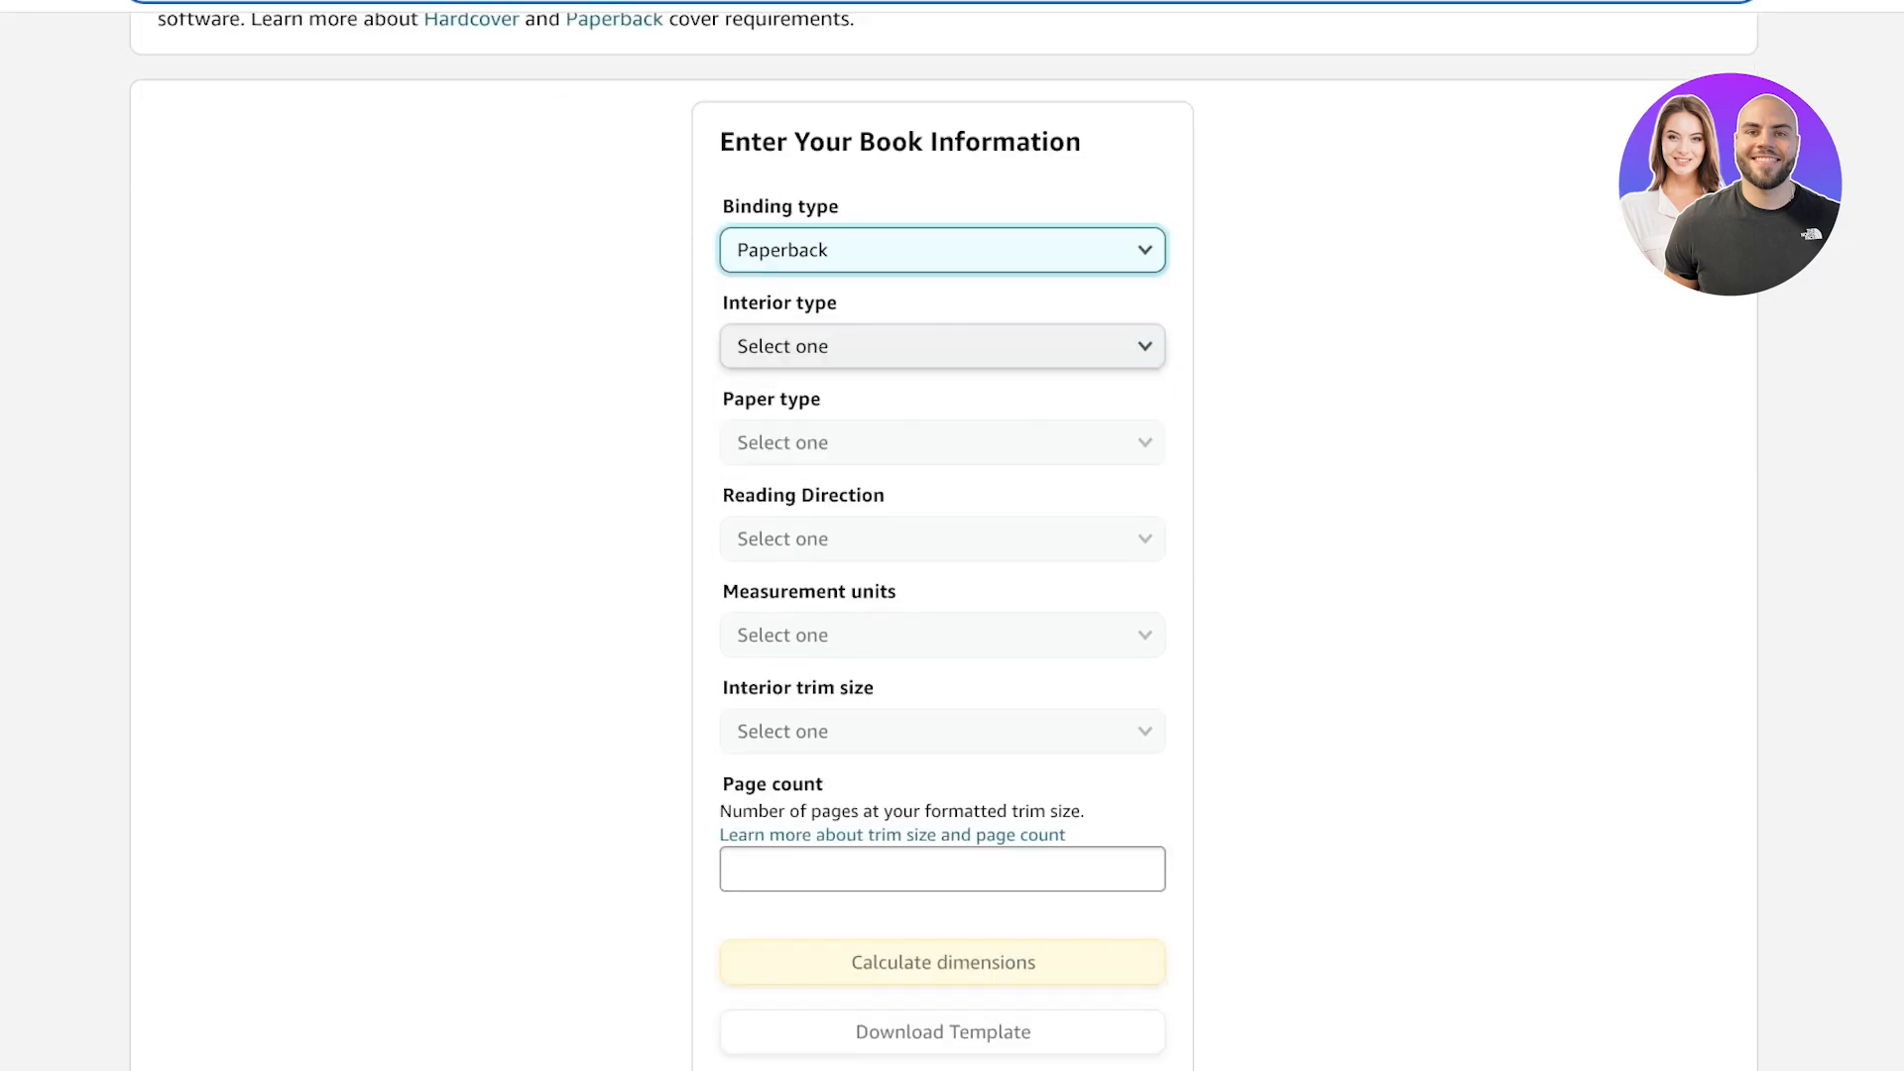
{"action": "key", "text": "Tab"}
{"action": "left_click", "coordinate": [943, 327]}
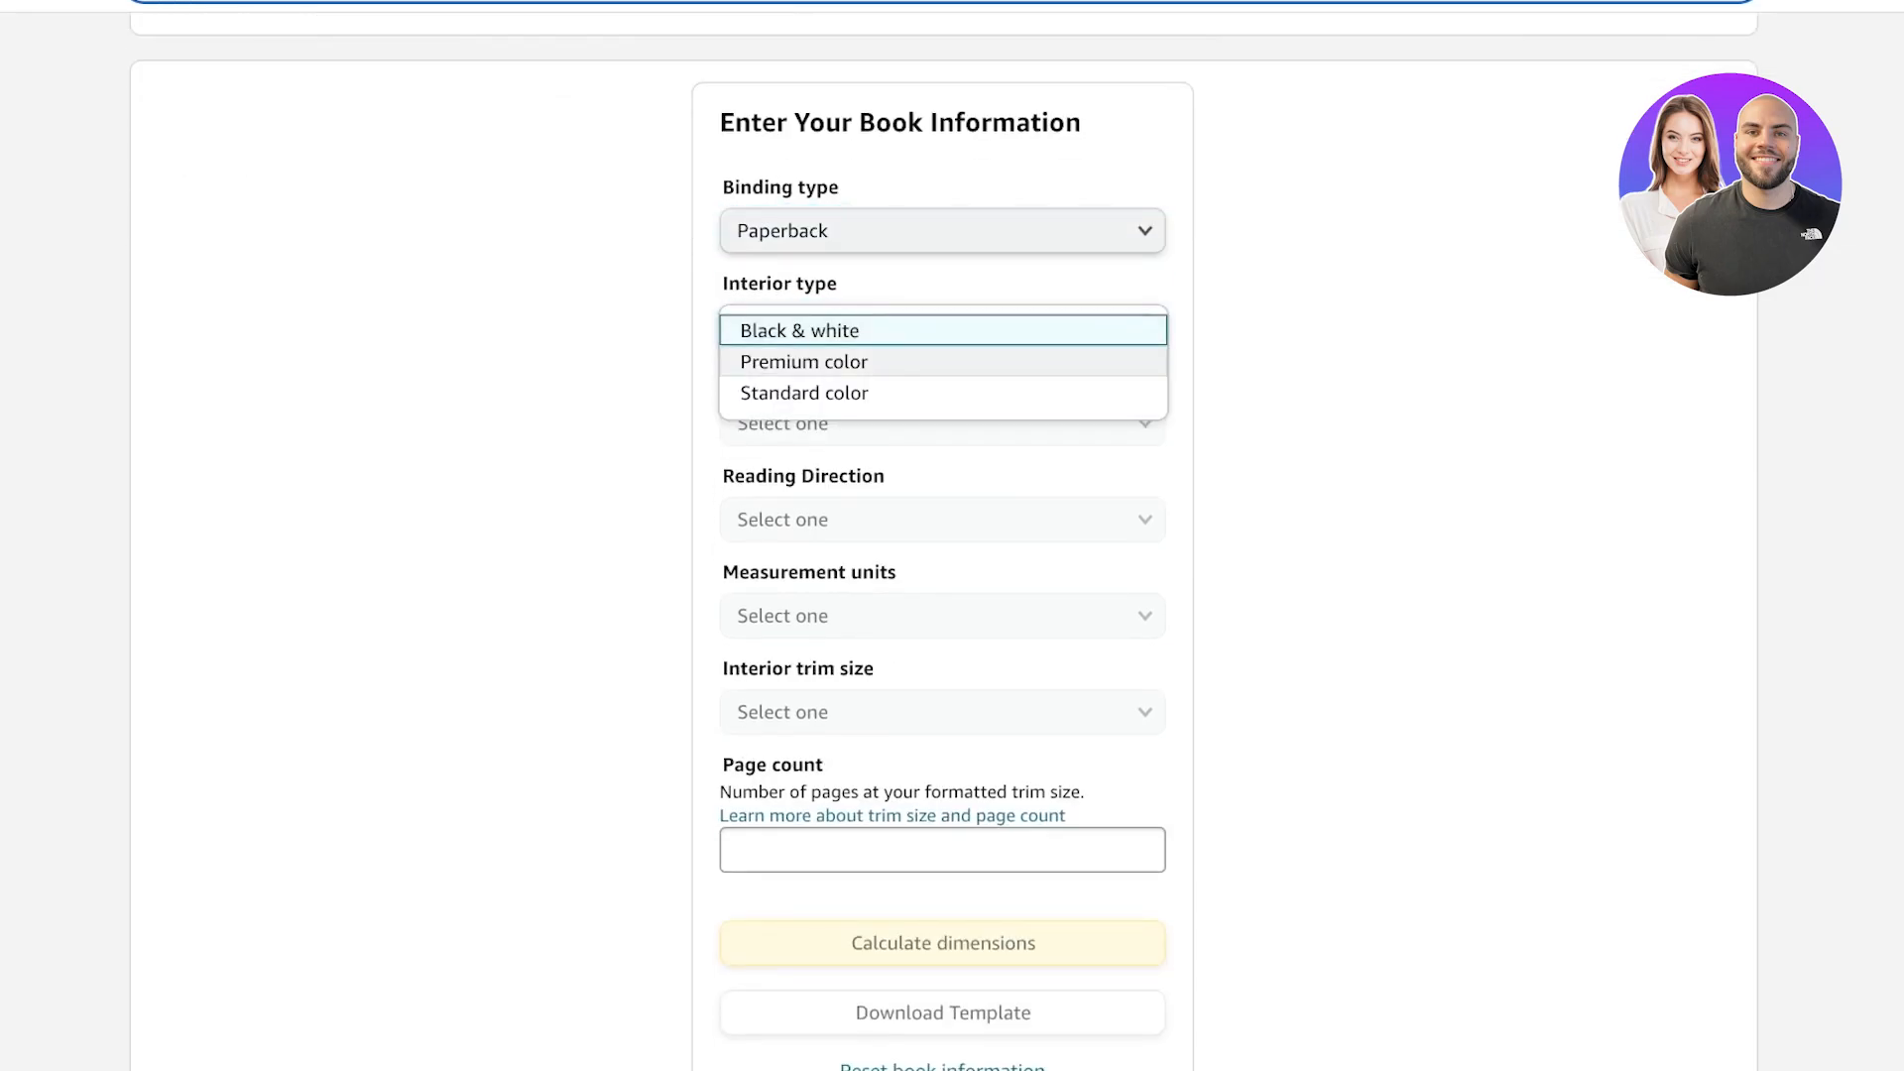
{"action": "left_click", "coordinate": [804, 393]}
{"action": "left_click", "coordinate": [942, 424]}
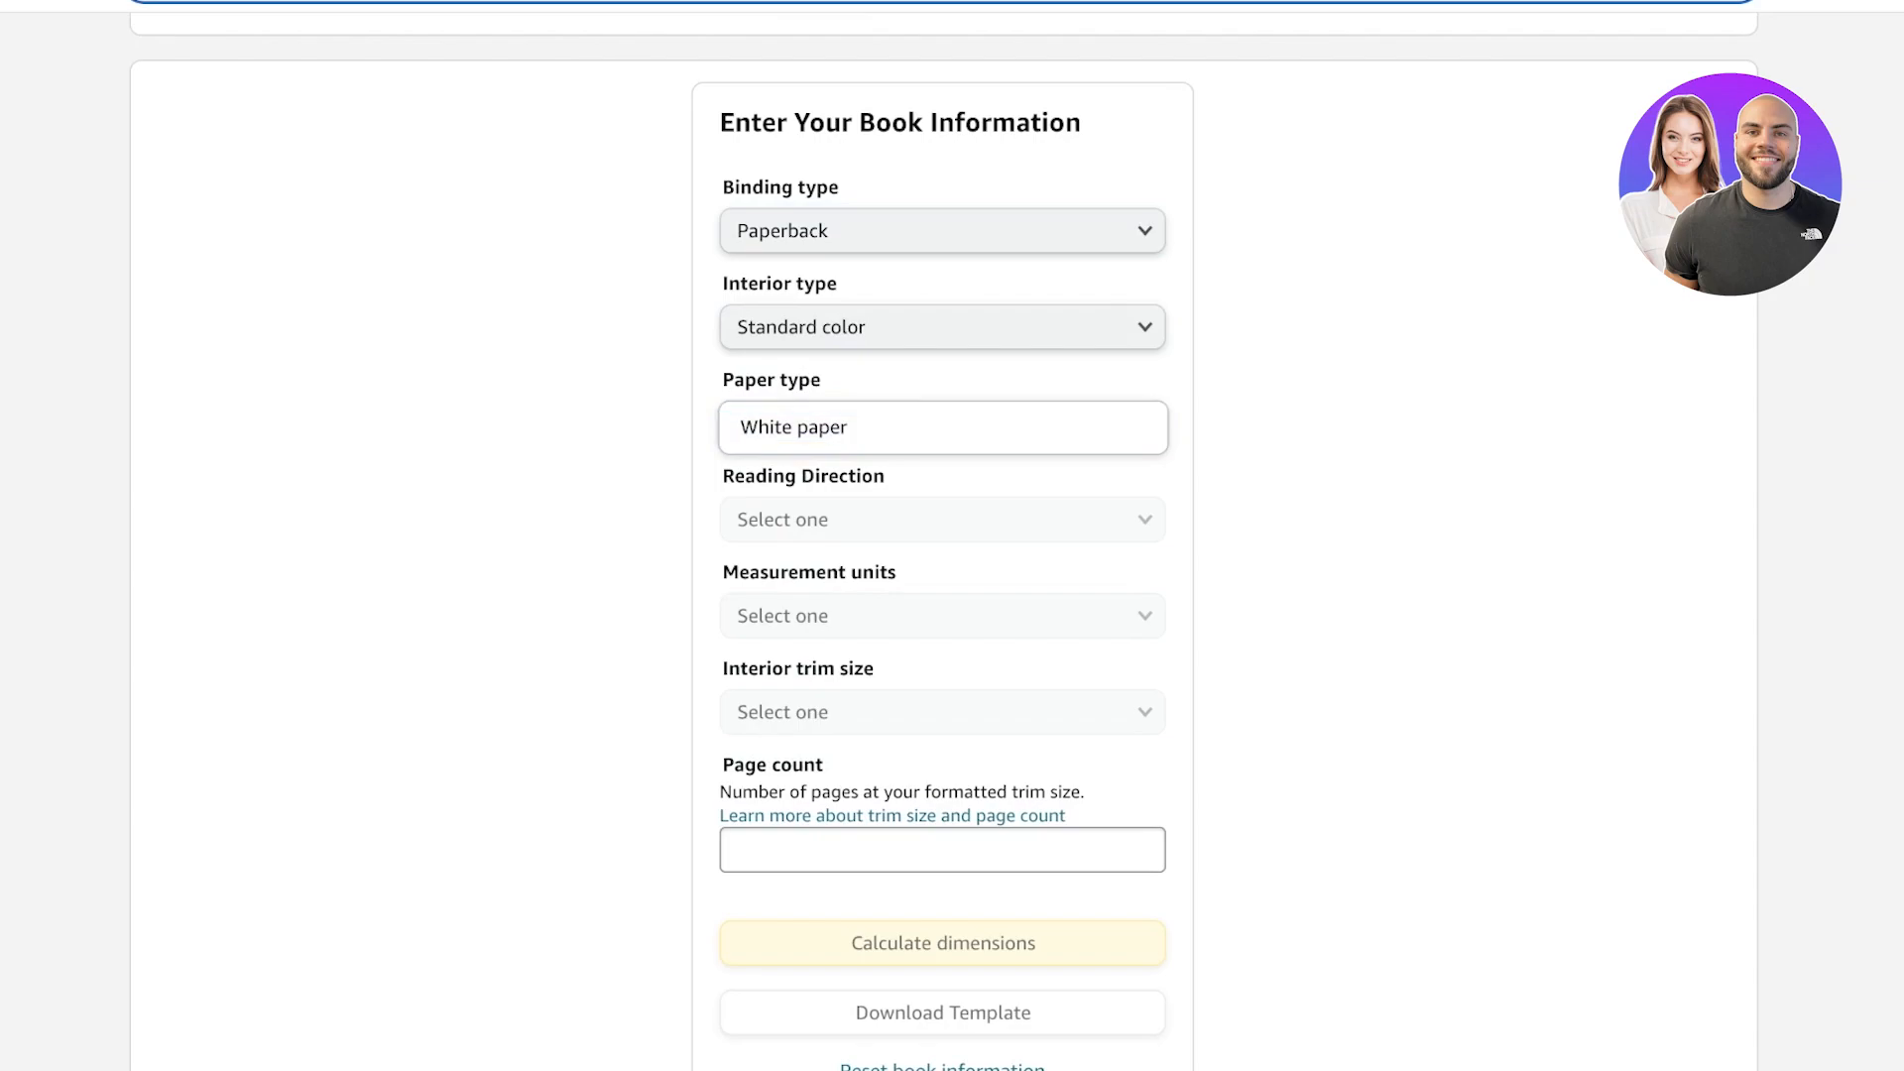
{"action": "left_click", "coordinate": [794, 426]}
Set binding to Paperback, interior to Standard color, paper to White paper and reading direction to Left to Right.
{"action": "scroll", "coordinate": [953, 536], "scroll_direction": "down", "scroll_amount": 1}
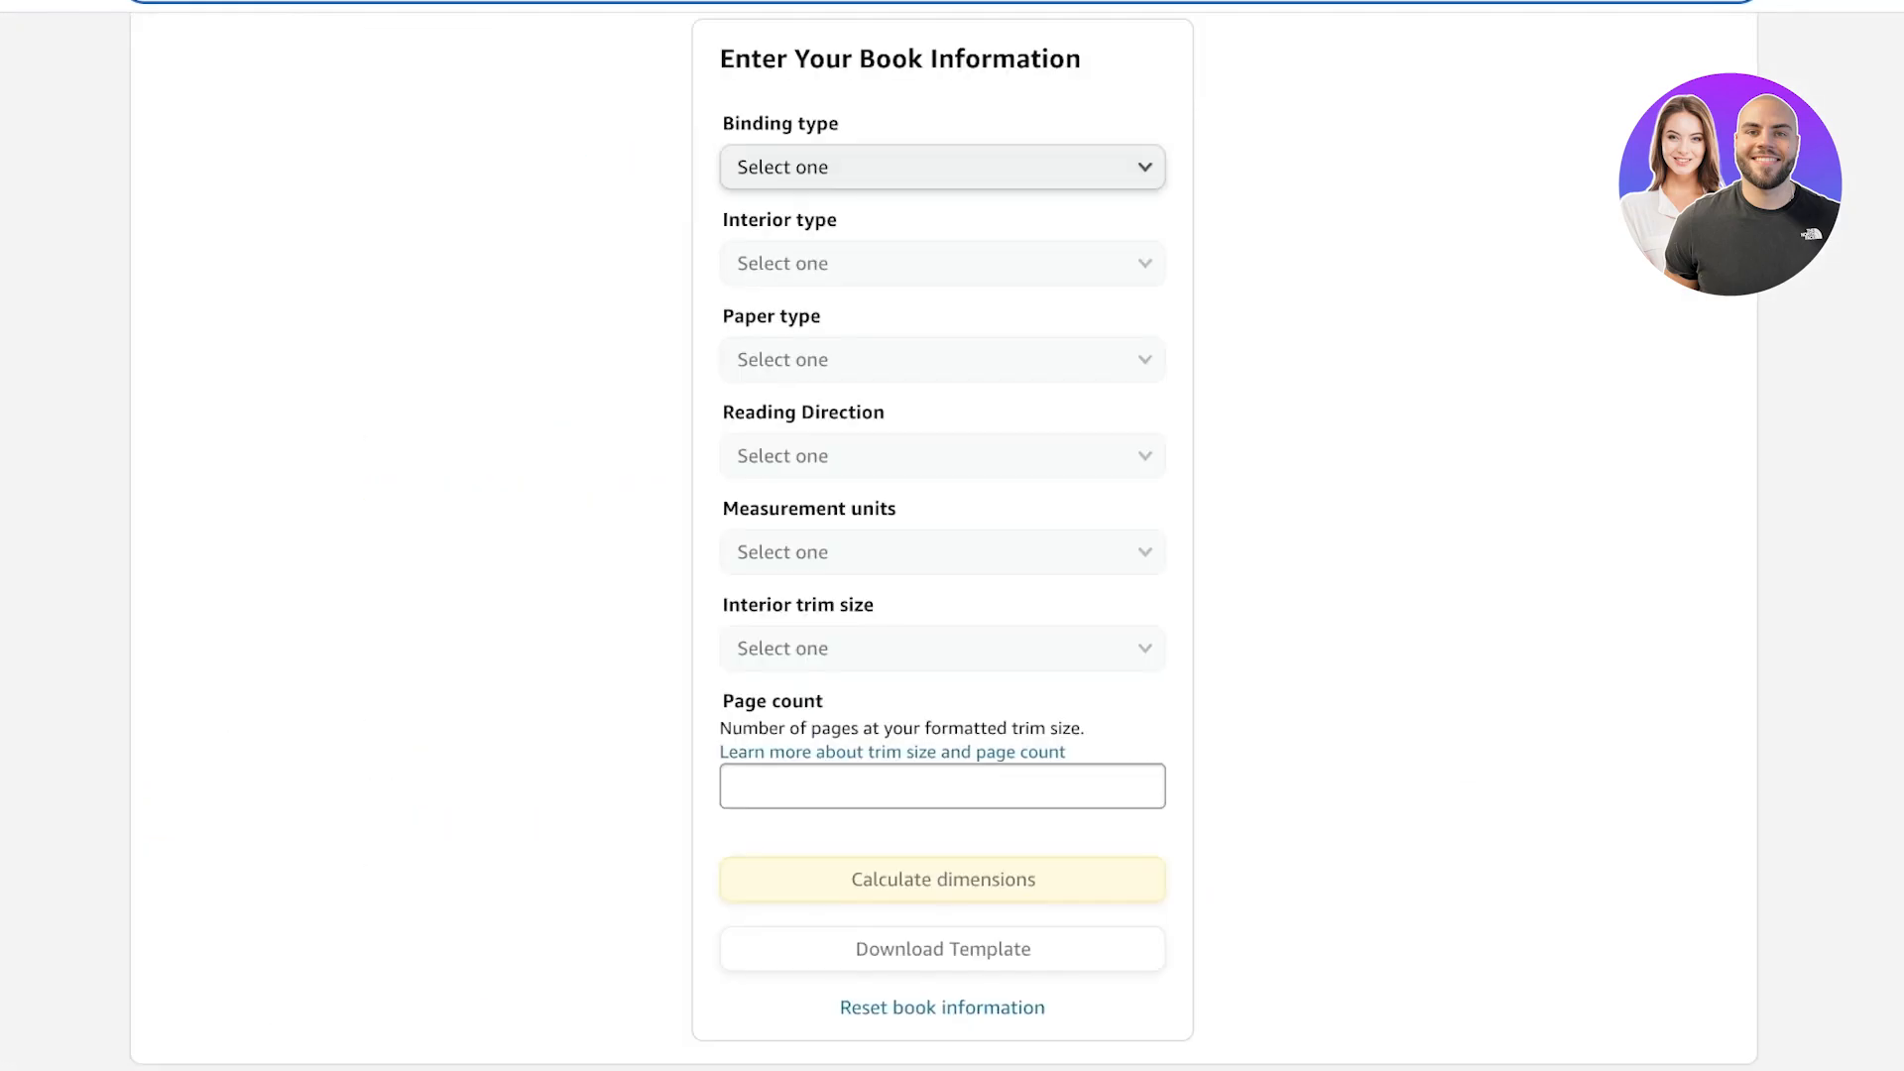
{"action": "left_click", "coordinate": [943, 179]}
{"action": "left_click", "coordinate": [942, 214]}
{"action": "left_click", "coordinate": [943, 276]}
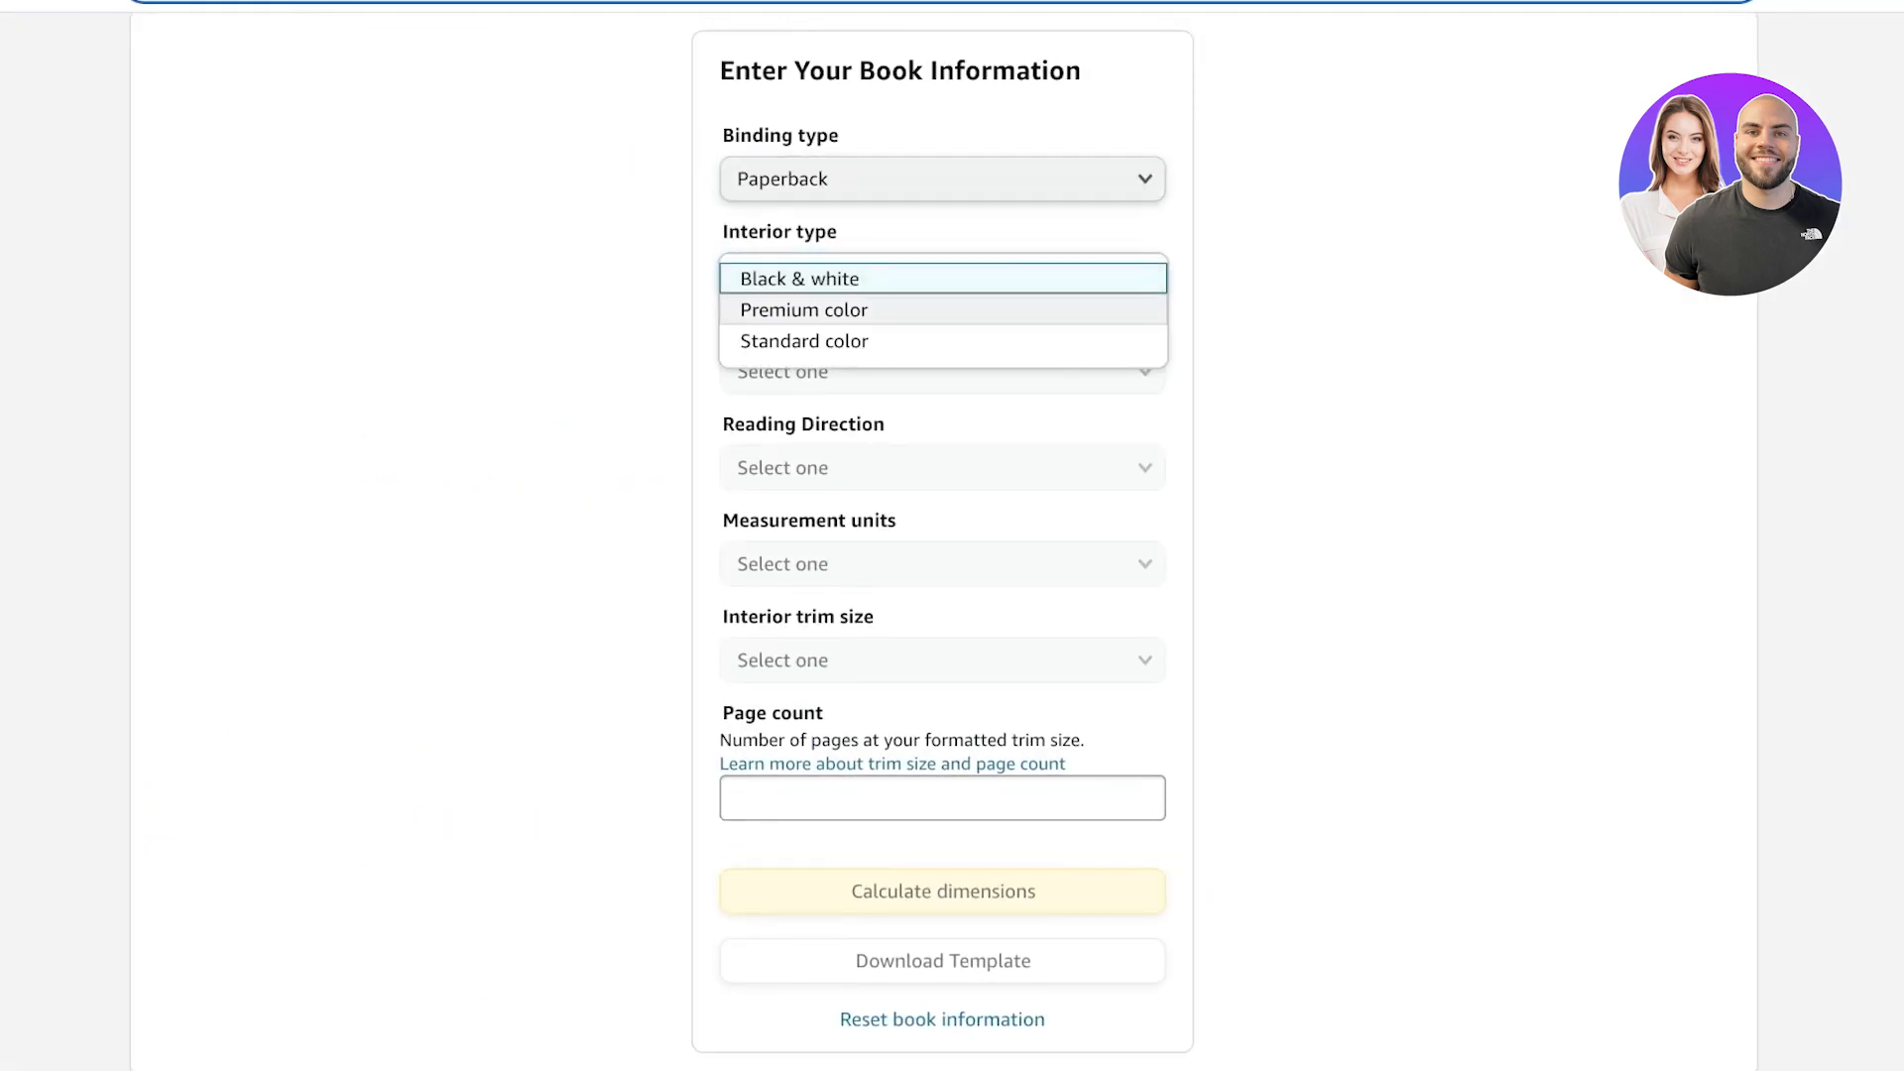
{"action": "left_click", "coordinate": [942, 341]}
{"action": "left_click", "coordinate": [942, 372]}
{"action": "left_click", "coordinate": [942, 375]}
{"action": "left_click", "coordinate": [942, 469]}
{"action": "left_click", "coordinate": [942, 468]}
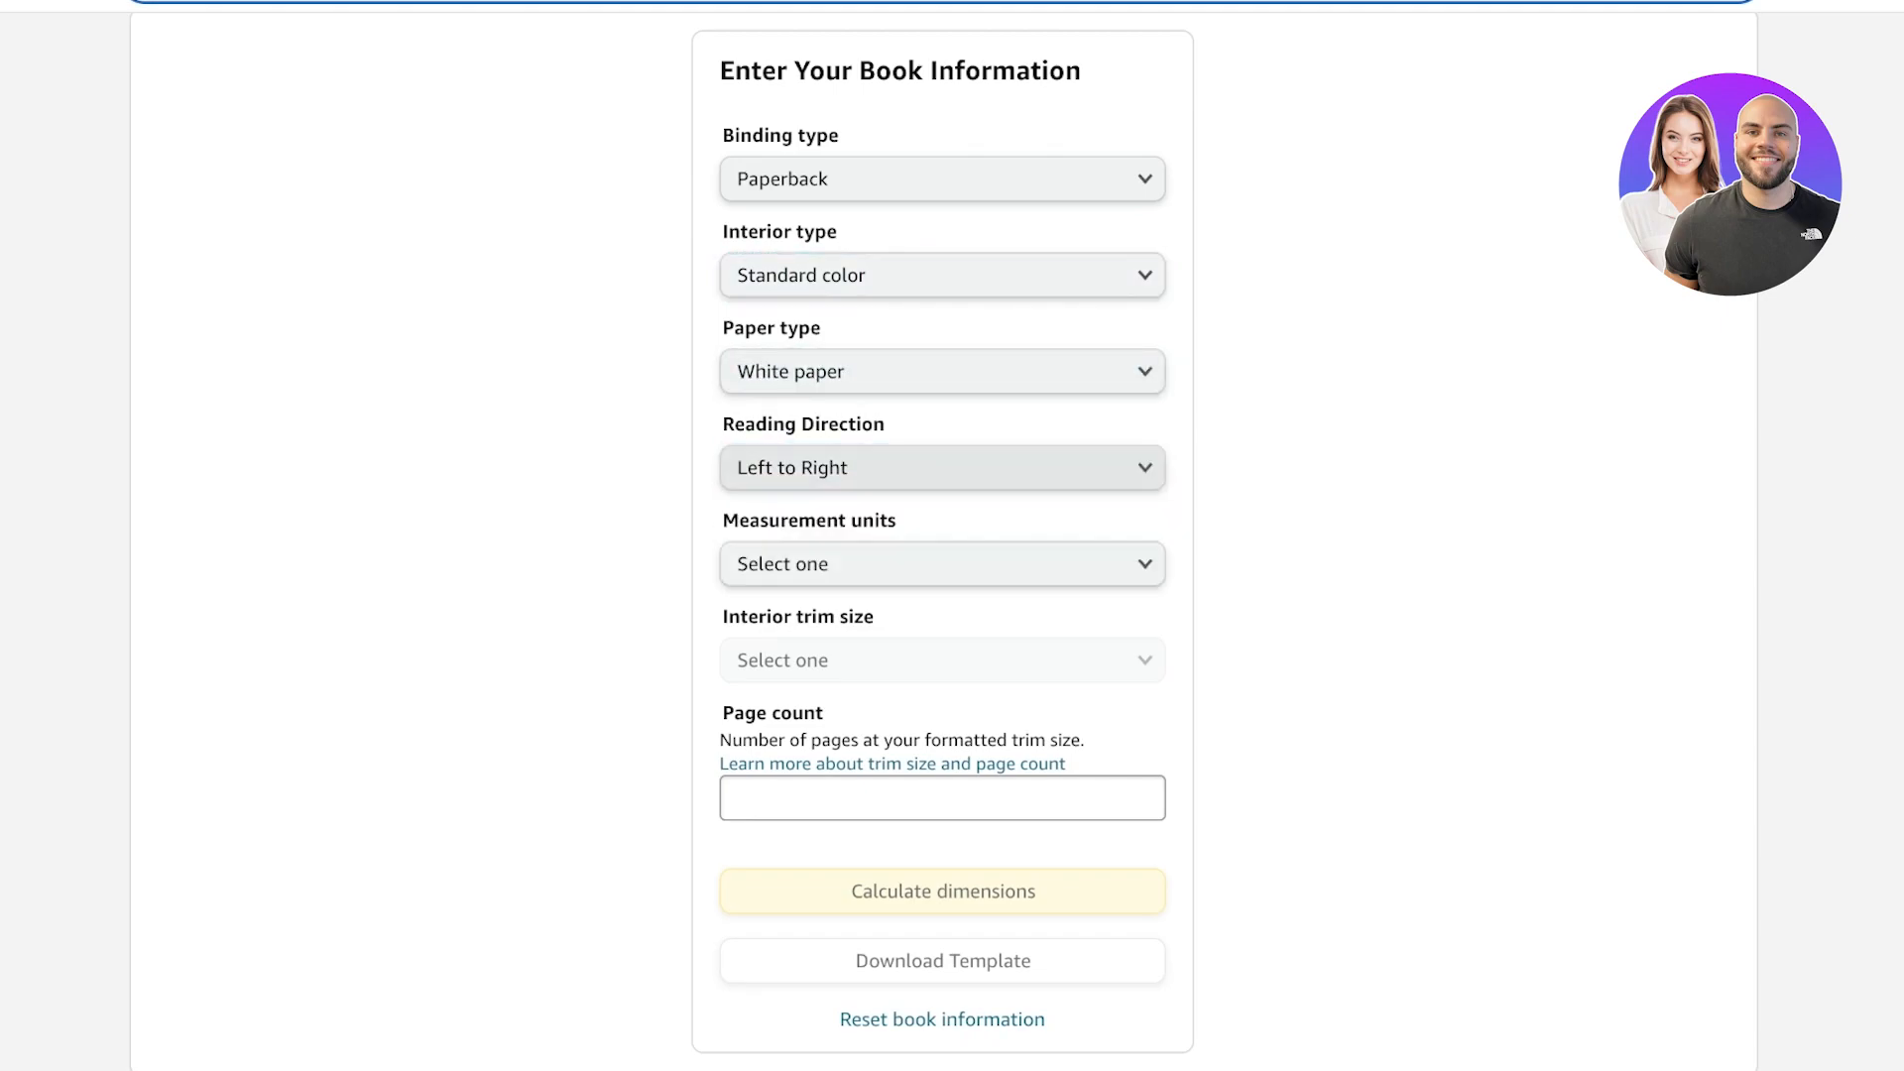
Set measurement units to Inches and the interior trim size to 6 x 9 in.
{"action": "left_click", "coordinate": [942, 564]}
{"action": "left_click", "coordinate": [942, 563]}
{"action": "scroll", "coordinate": [942, 536], "scroll_direction": "down", "scroll_amount": 1}
{"action": "left_click", "coordinate": [942, 634]}
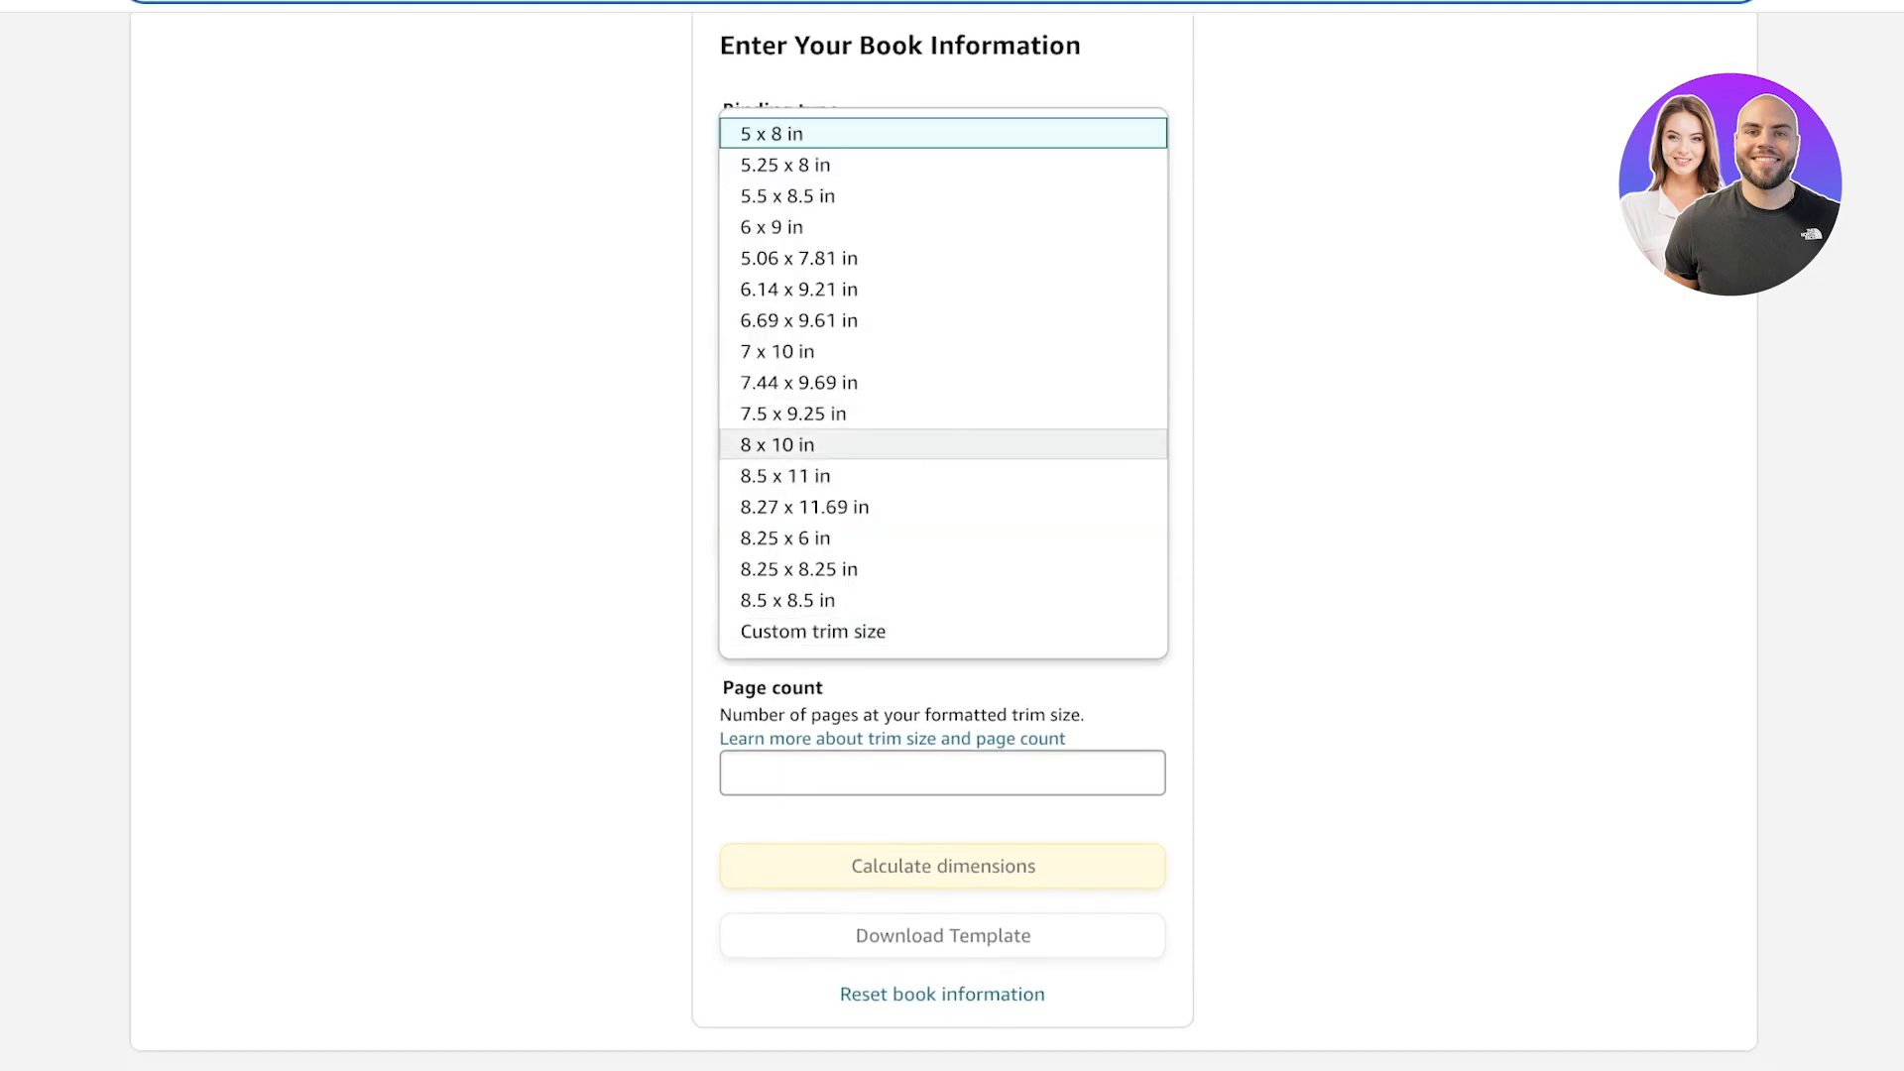
{"action": "left_click", "coordinate": [942, 476]}
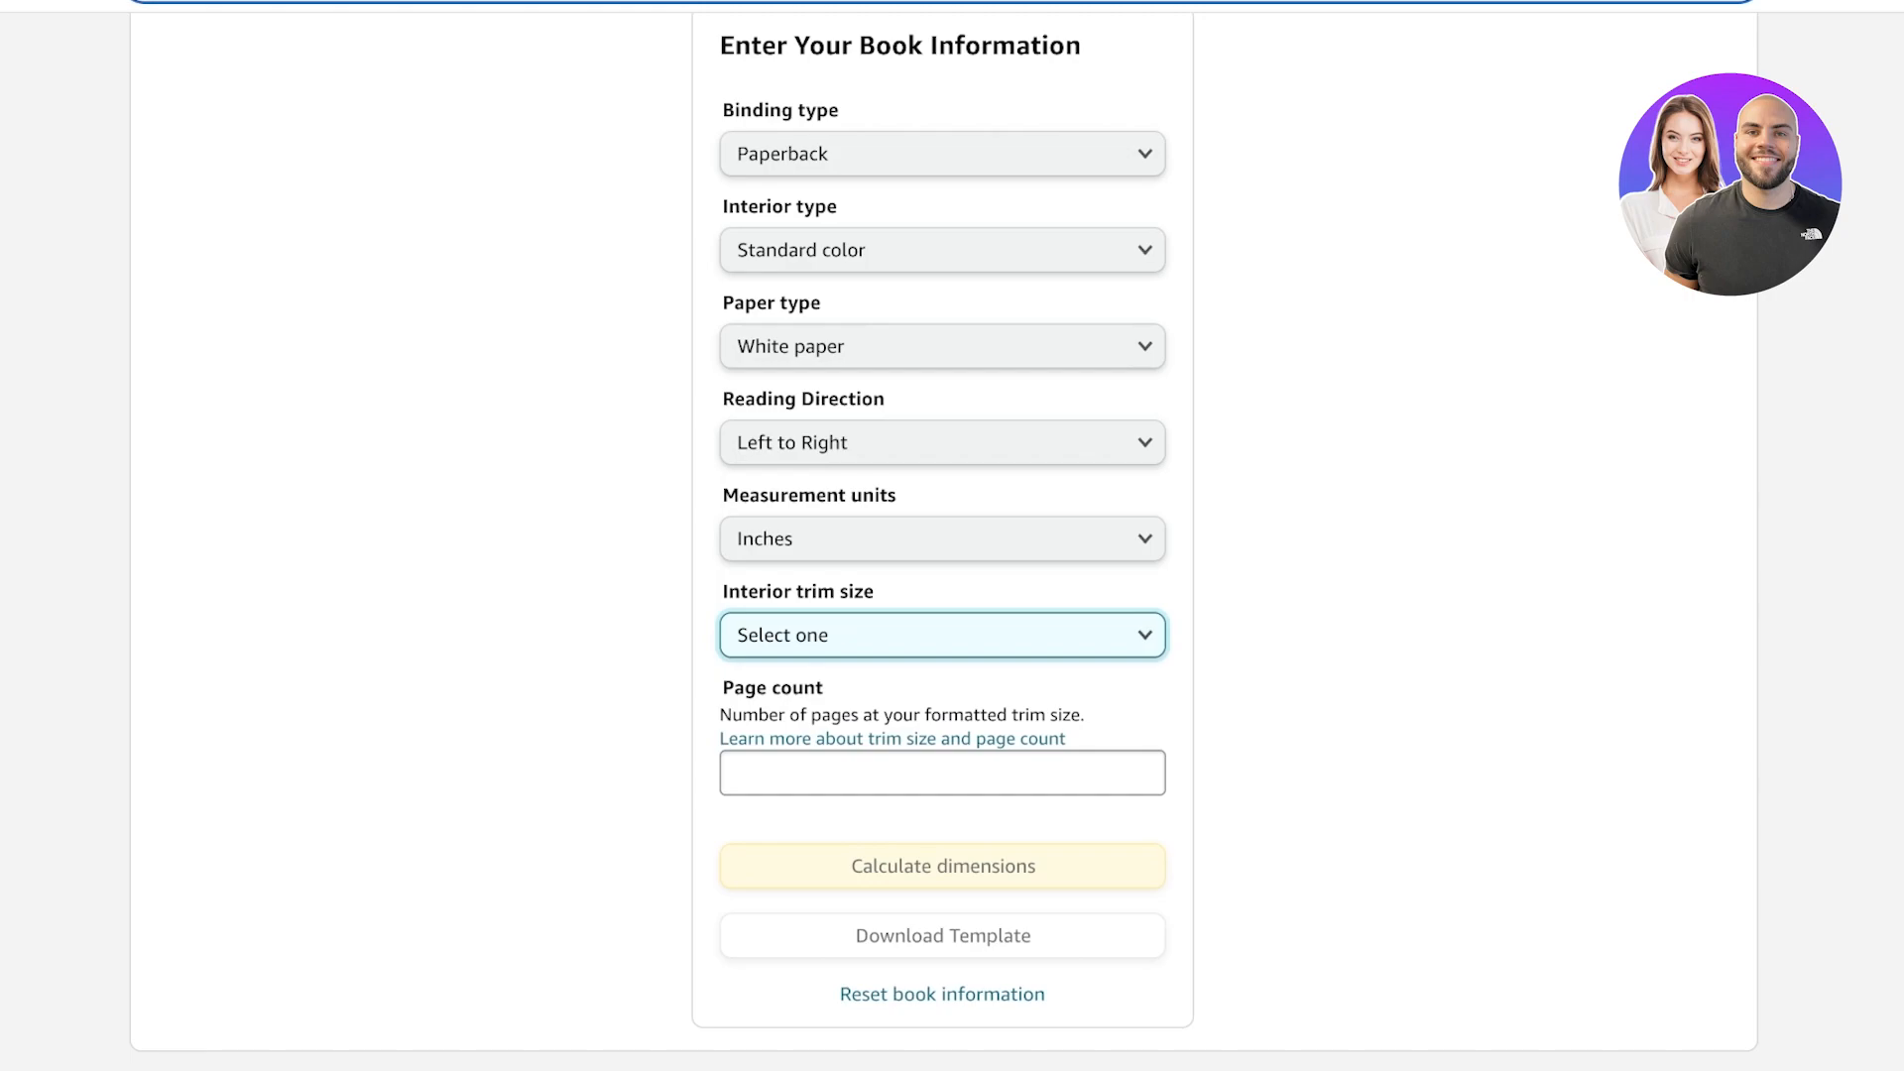
{"action": "left_click", "coordinate": [942, 635]}
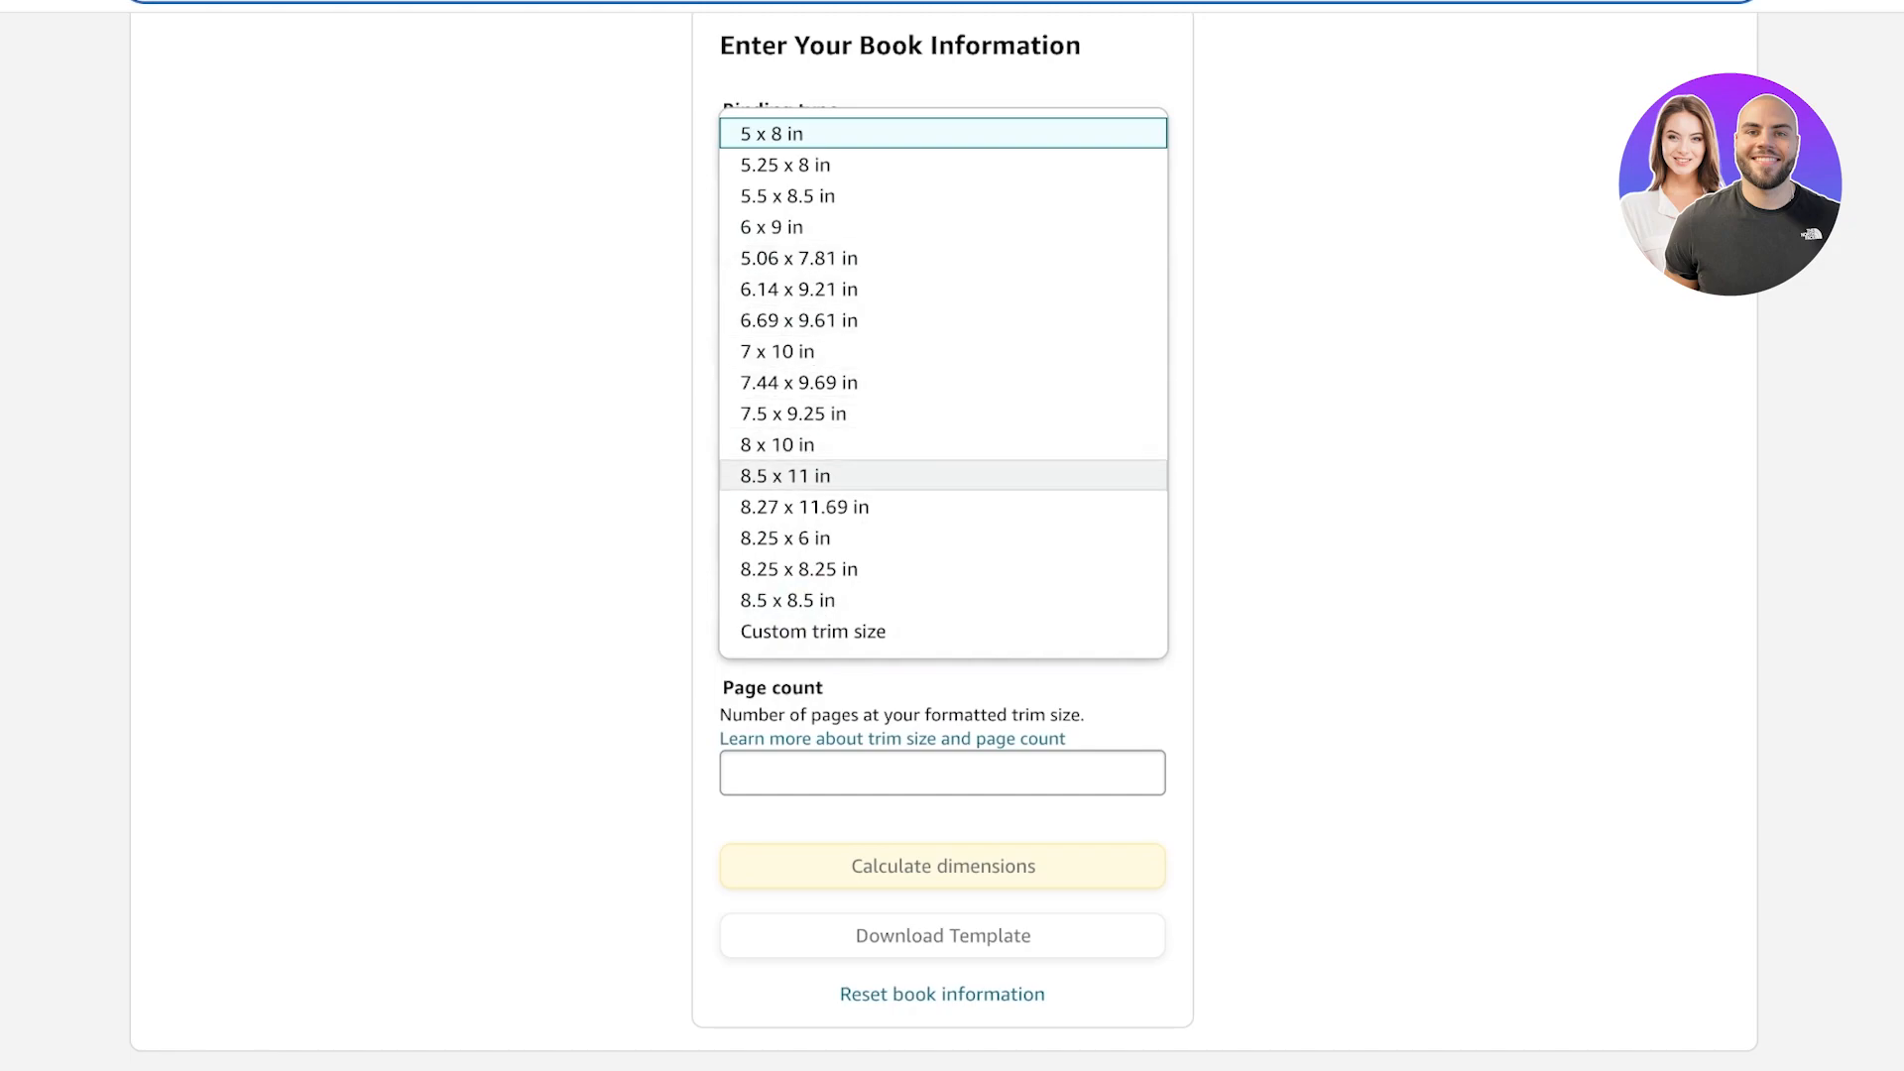
{"action": "scroll", "coordinate": [942, 456], "scroll_direction": "down", "scroll_amount": 3}
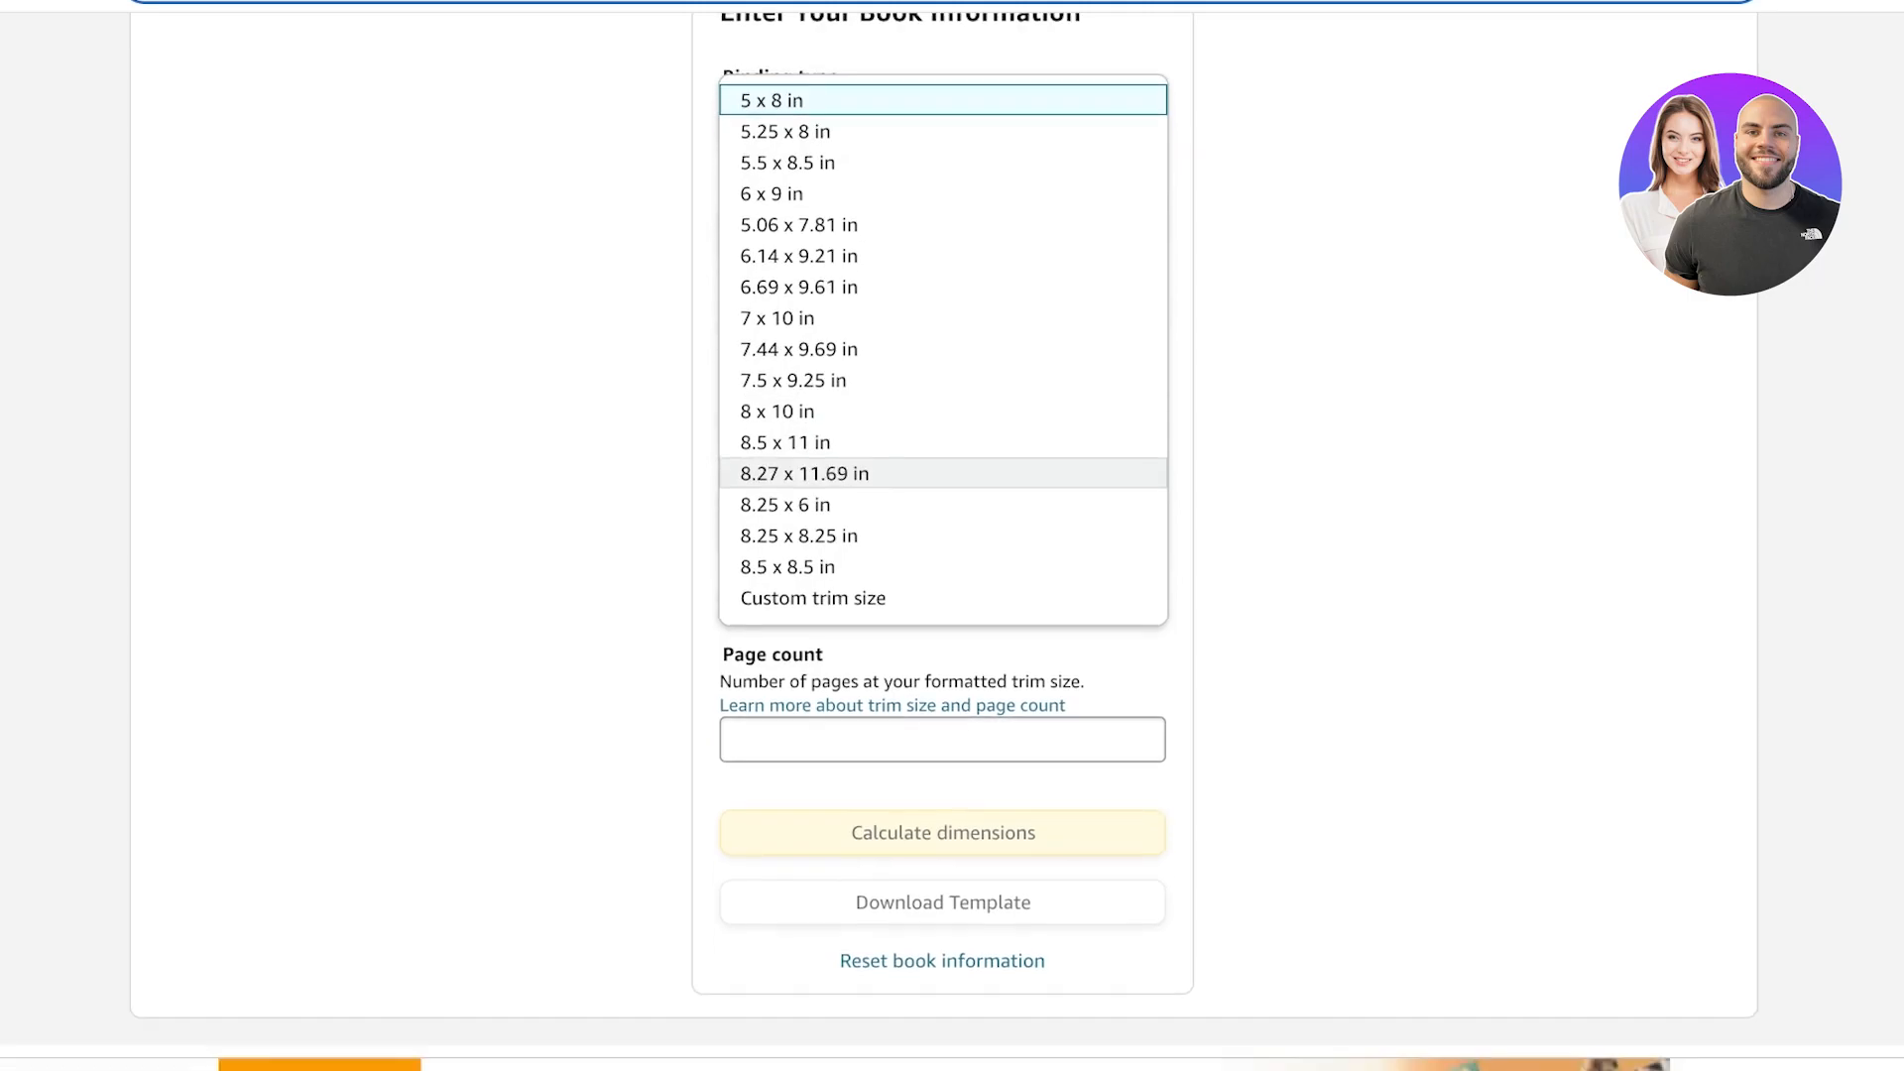
{"action": "scroll", "coordinate": [942, 457], "scroll_direction": "up", "scroll_amount": 2}
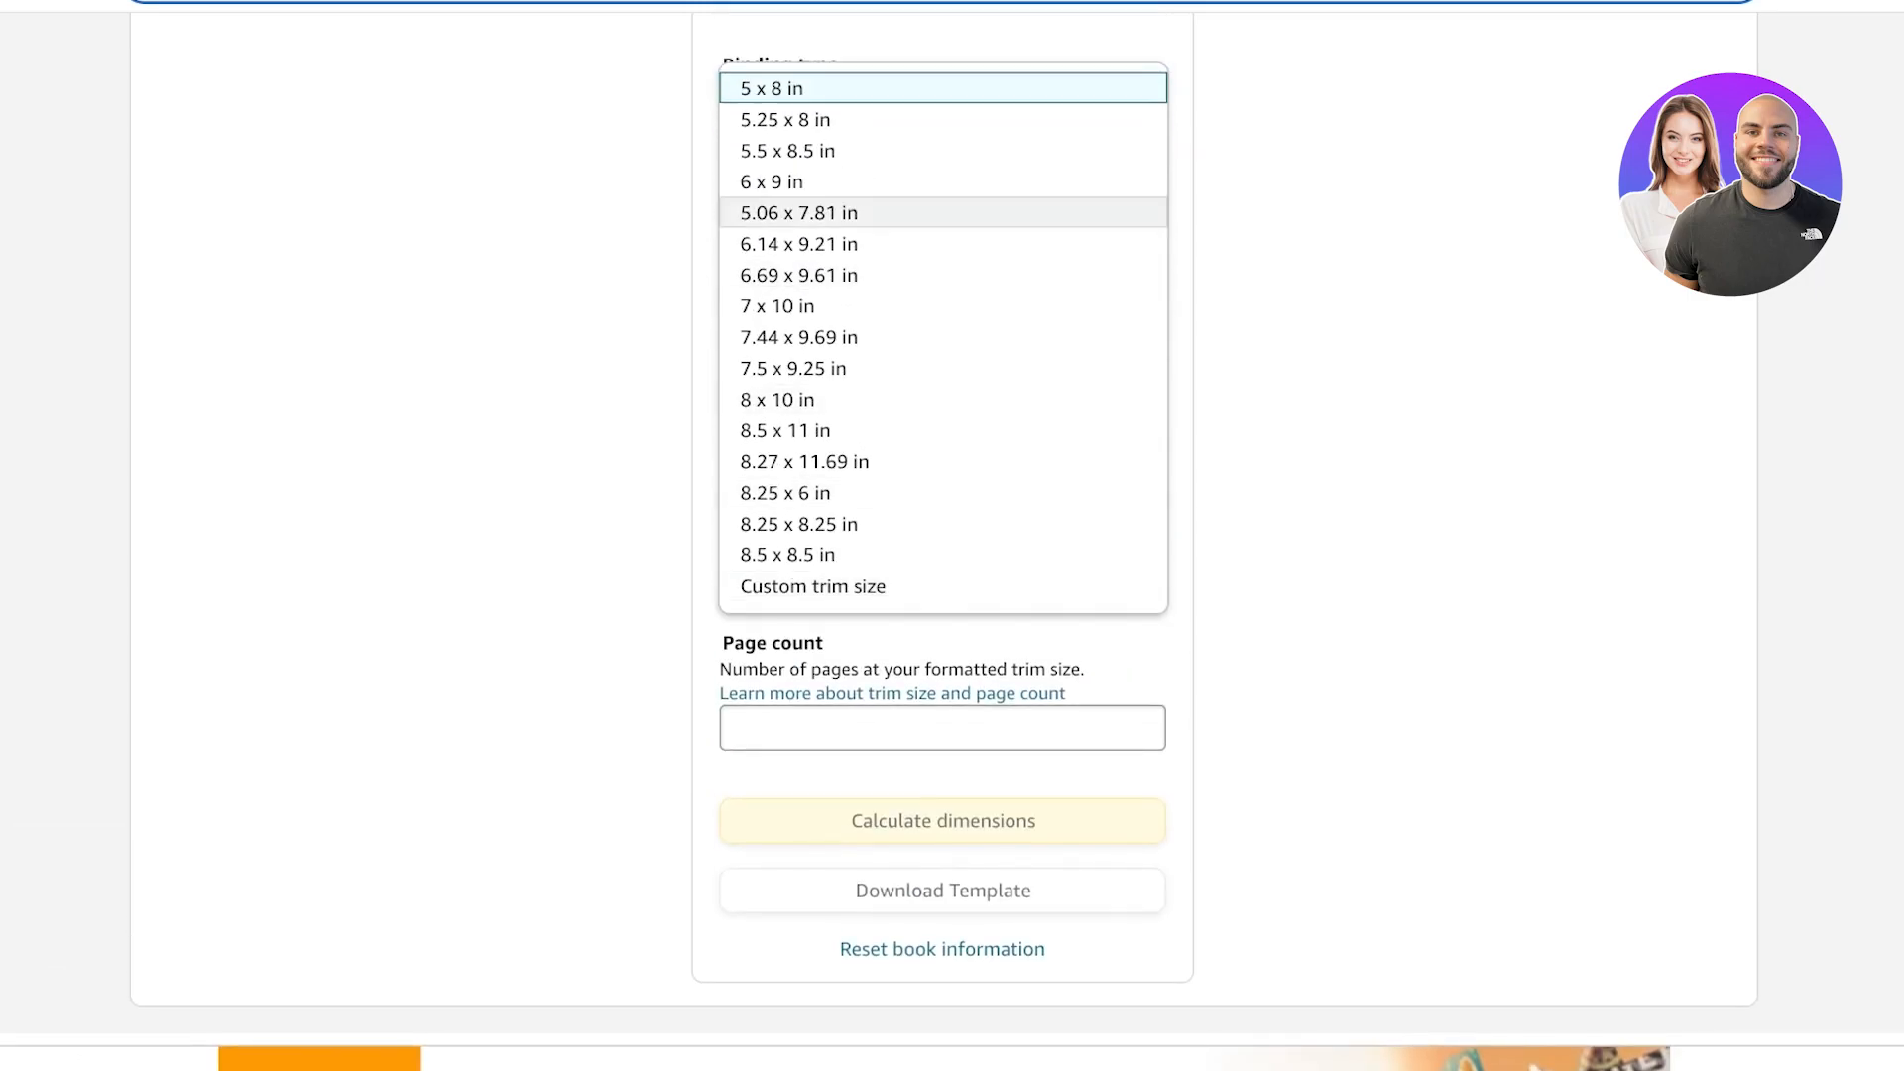
{"action": "left_click", "coordinate": [943, 212]}
{"action": "left_click", "coordinate": [943, 181]}
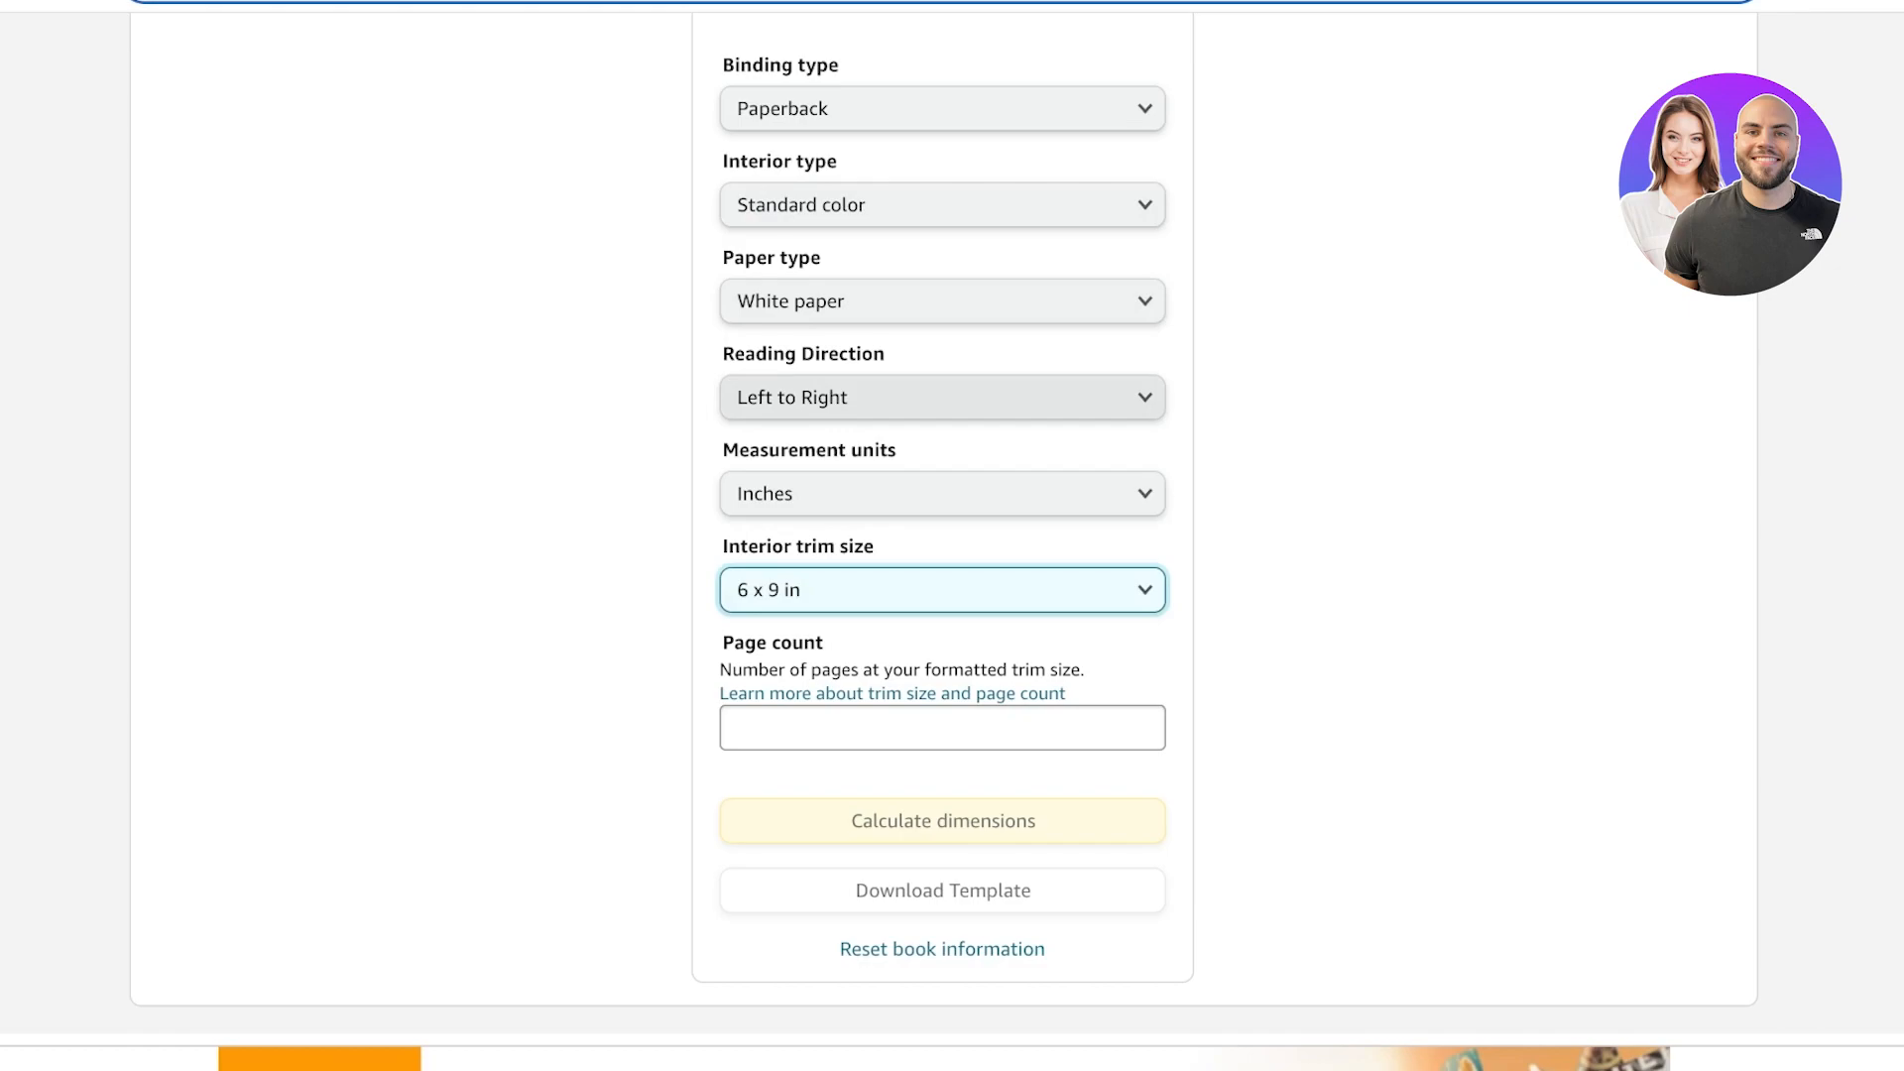
Enter a page count of 100 and calculate the cover dimensions.
{"action": "left_click", "coordinate": [942, 728]}
{"action": "type", "text": "5"}
{"action": "key", "text": "BackSpace"}
{"action": "type", "text": "100"}
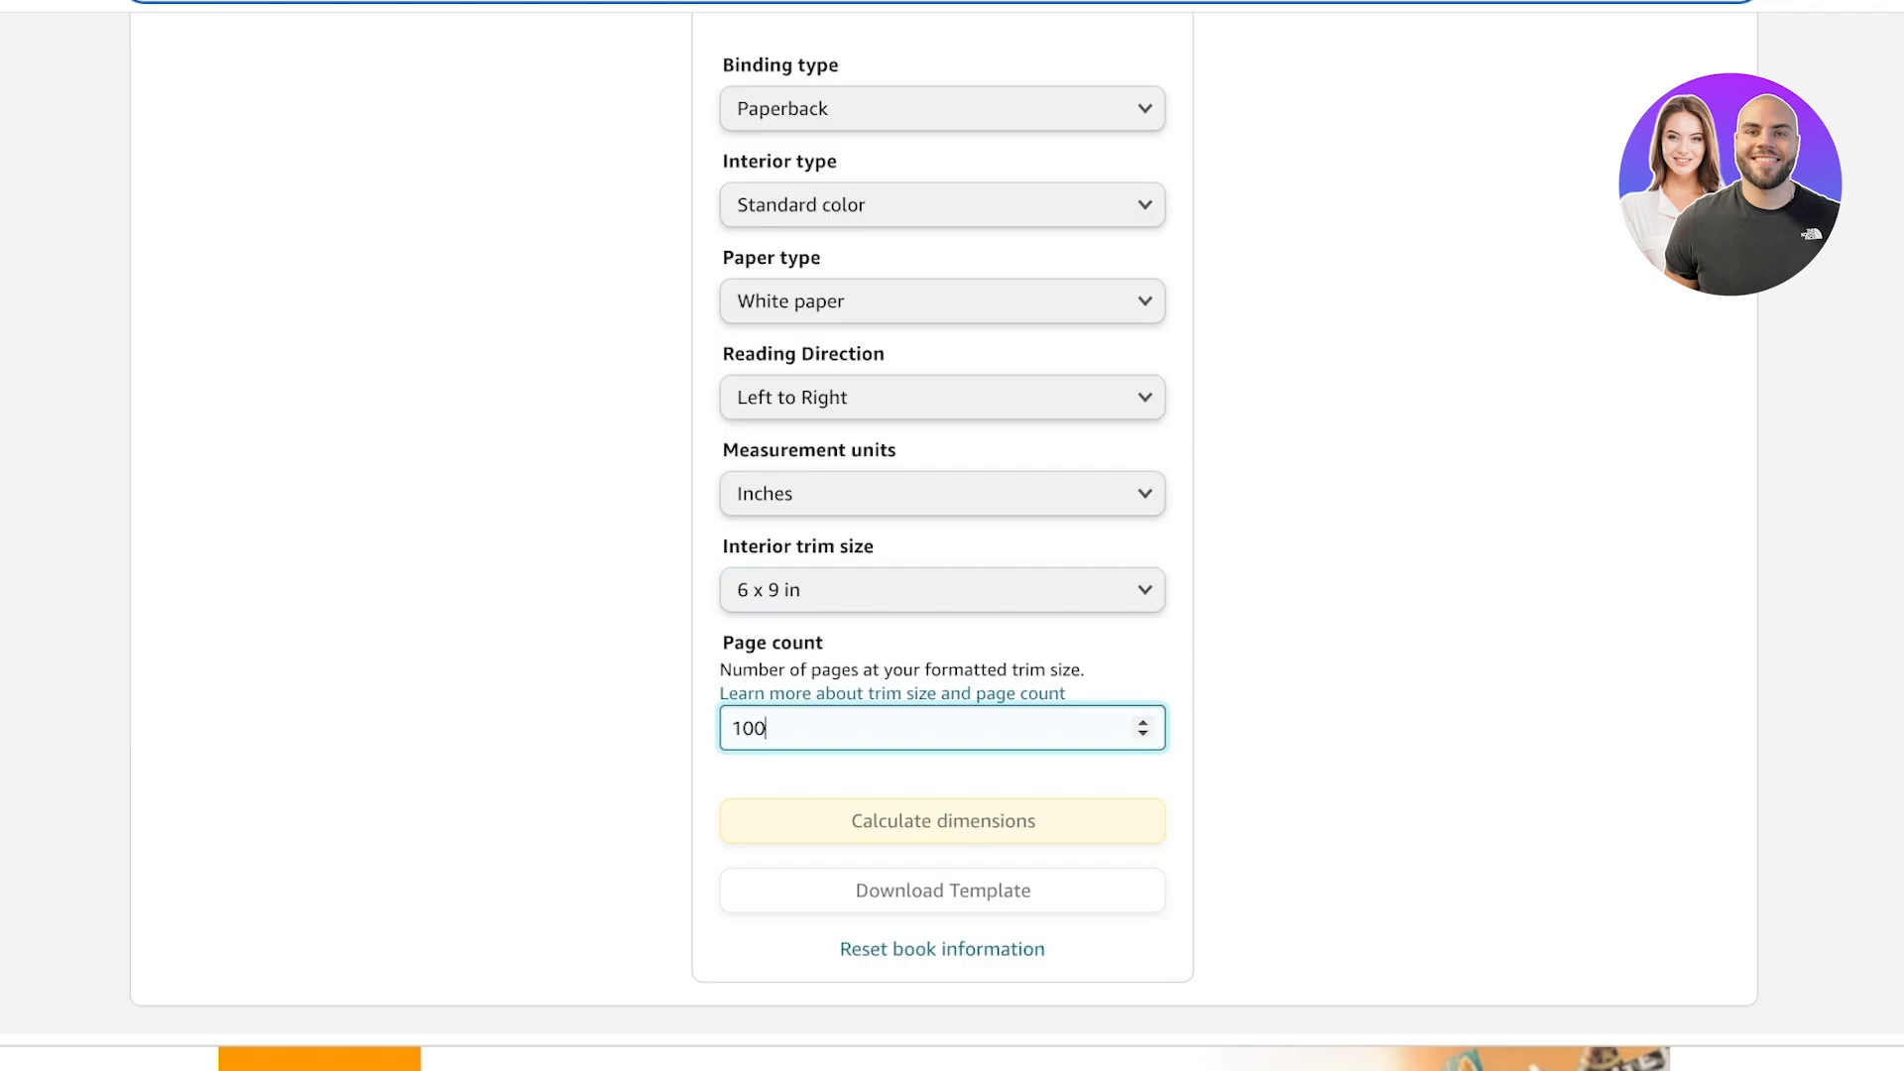
{"action": "left_click", "coordinate": [943, 821]}
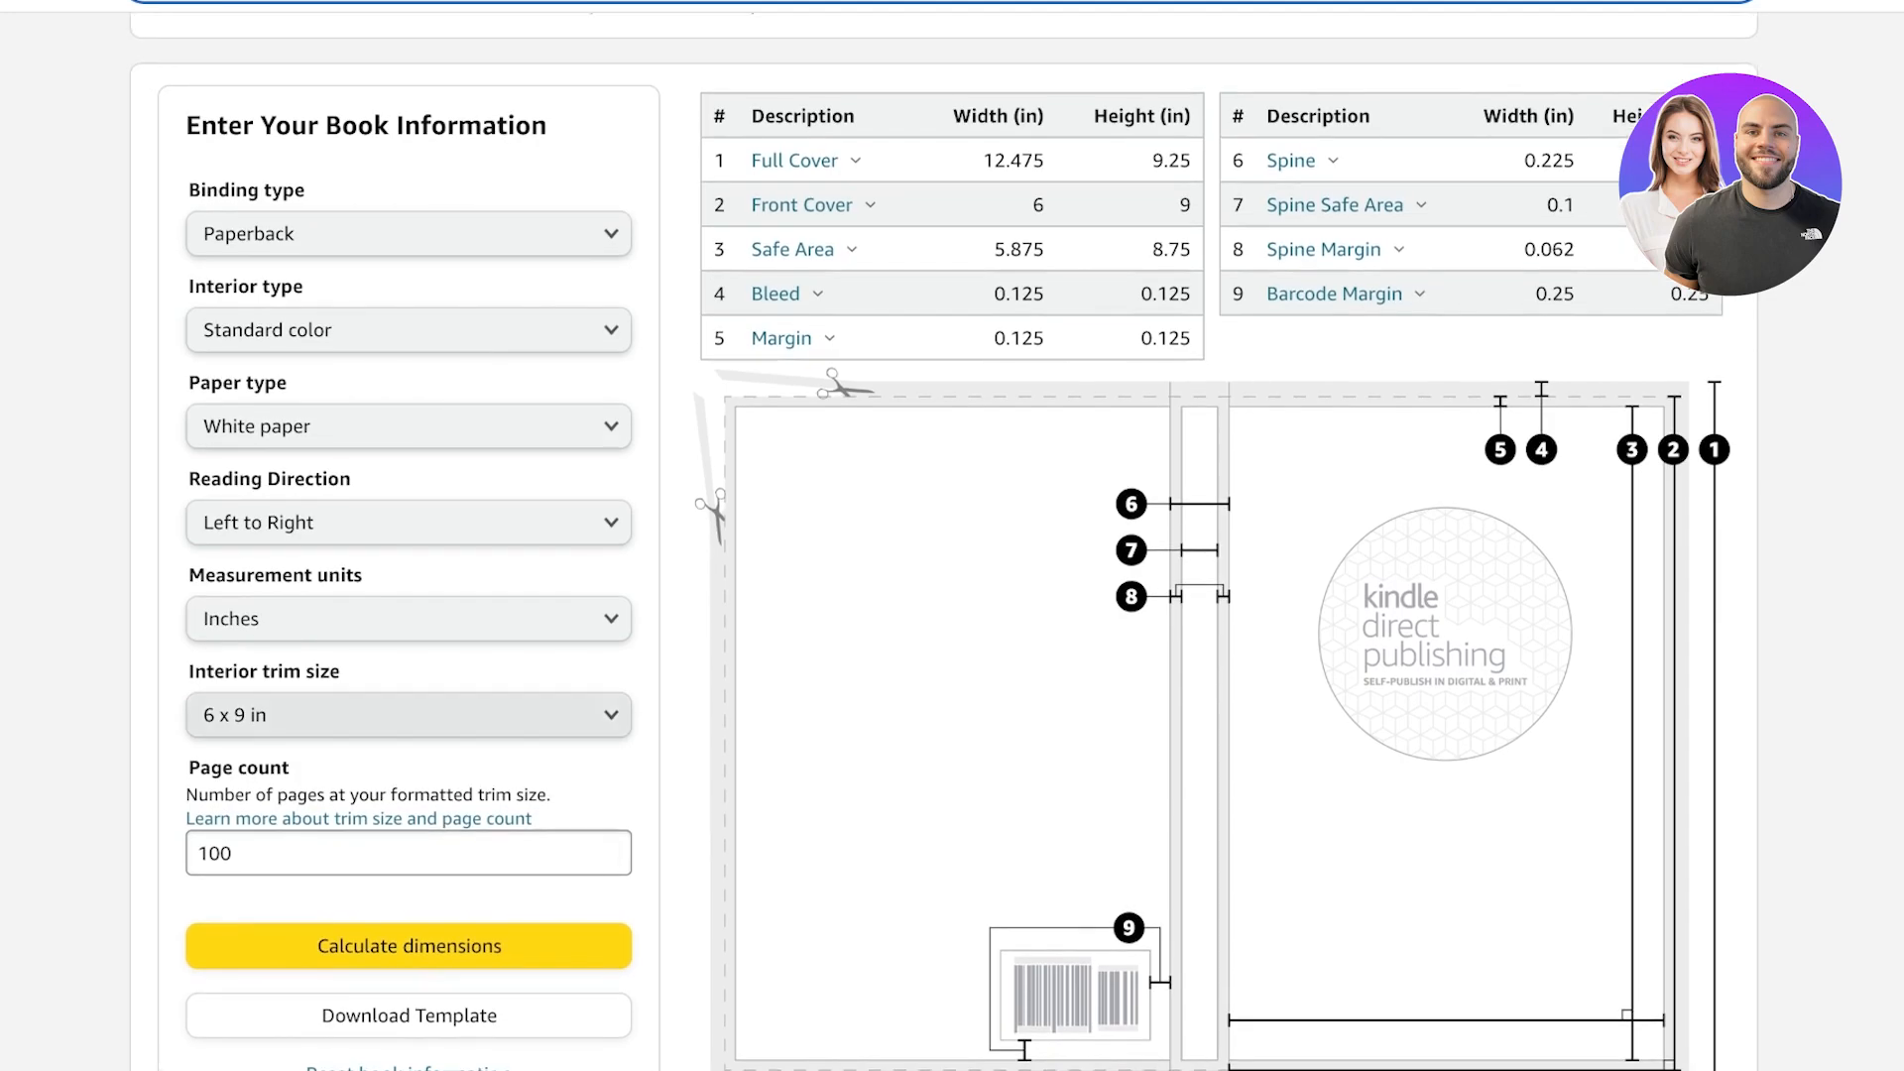
{"action": "scroll", "coordinate": [952, 556], "scroll_direction": "down", "scroll_amount": 4}
{"action": "scroll", "coordinate": [952, 555], "scroll_direction": "up", "scroll_amount": 7}
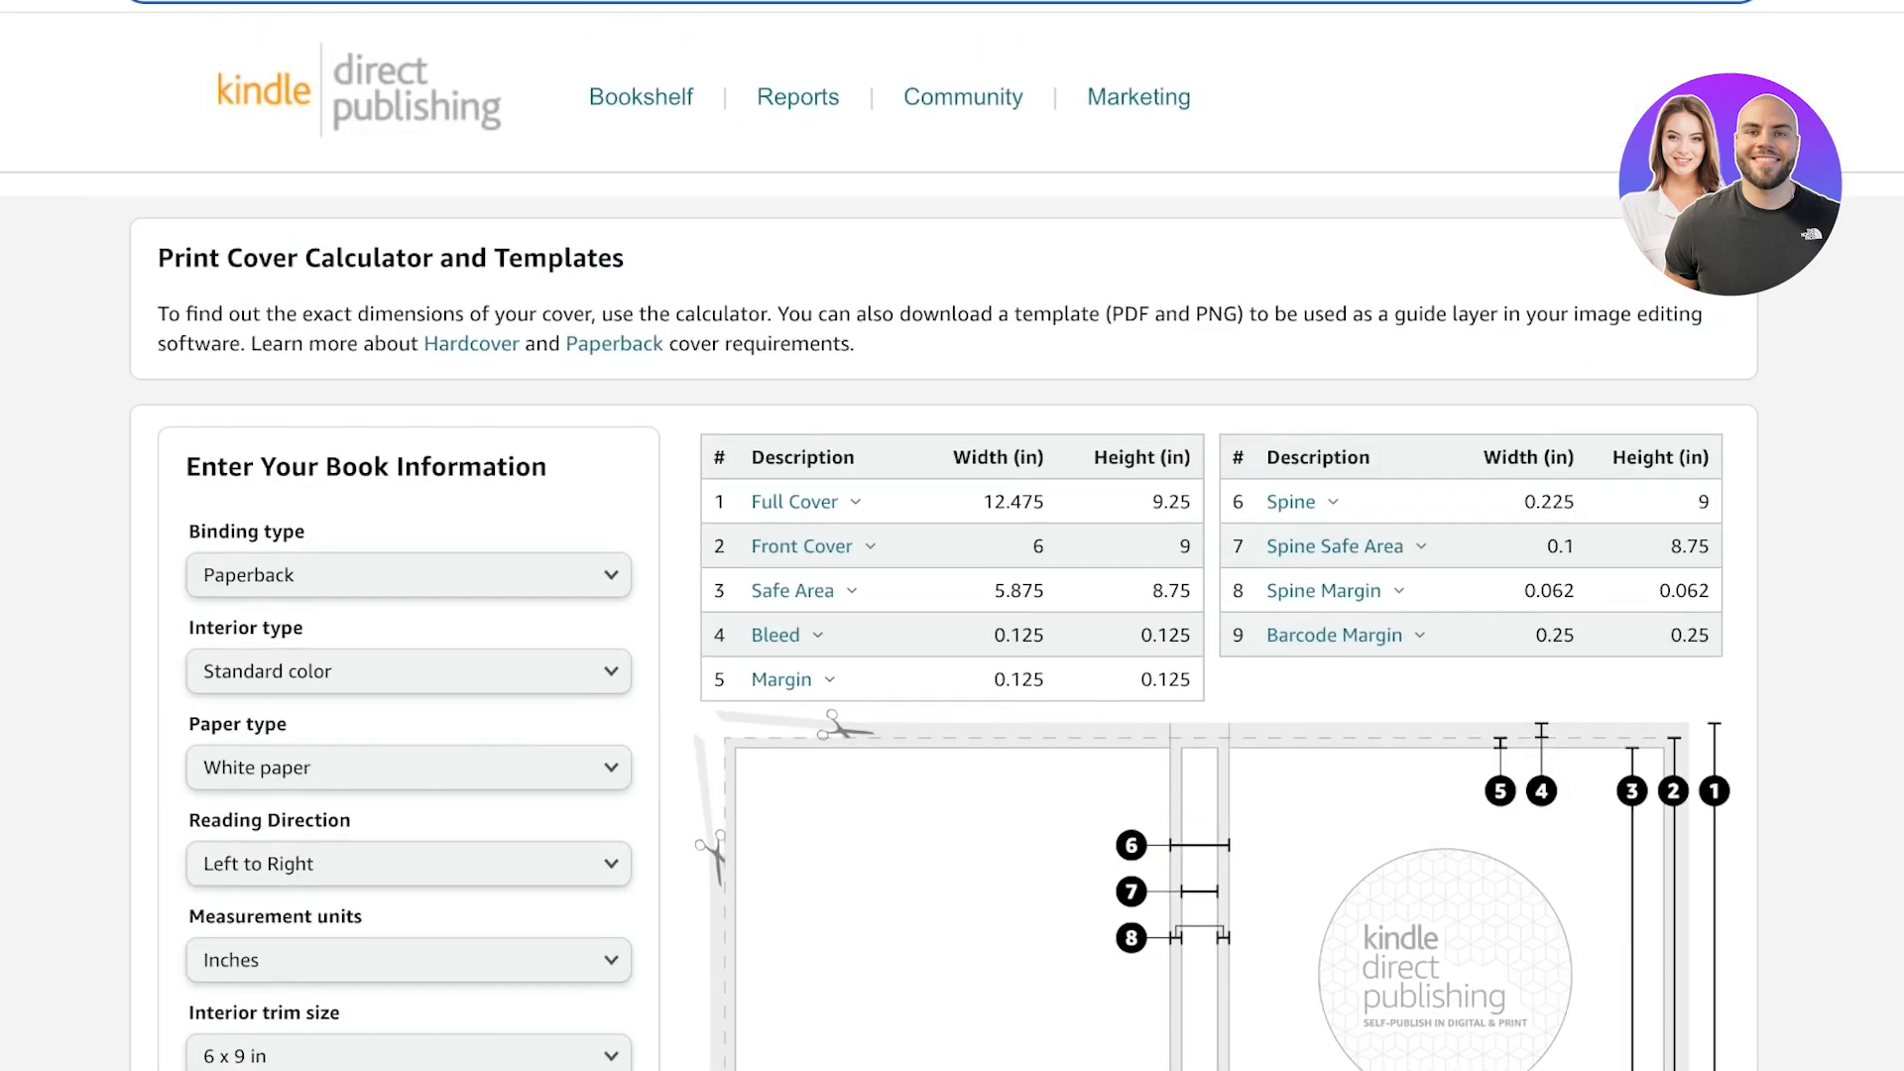
{"action": "scroll", "coordinate": [952, 555], "scroll_direction": "down", "scroll_amount": 3}
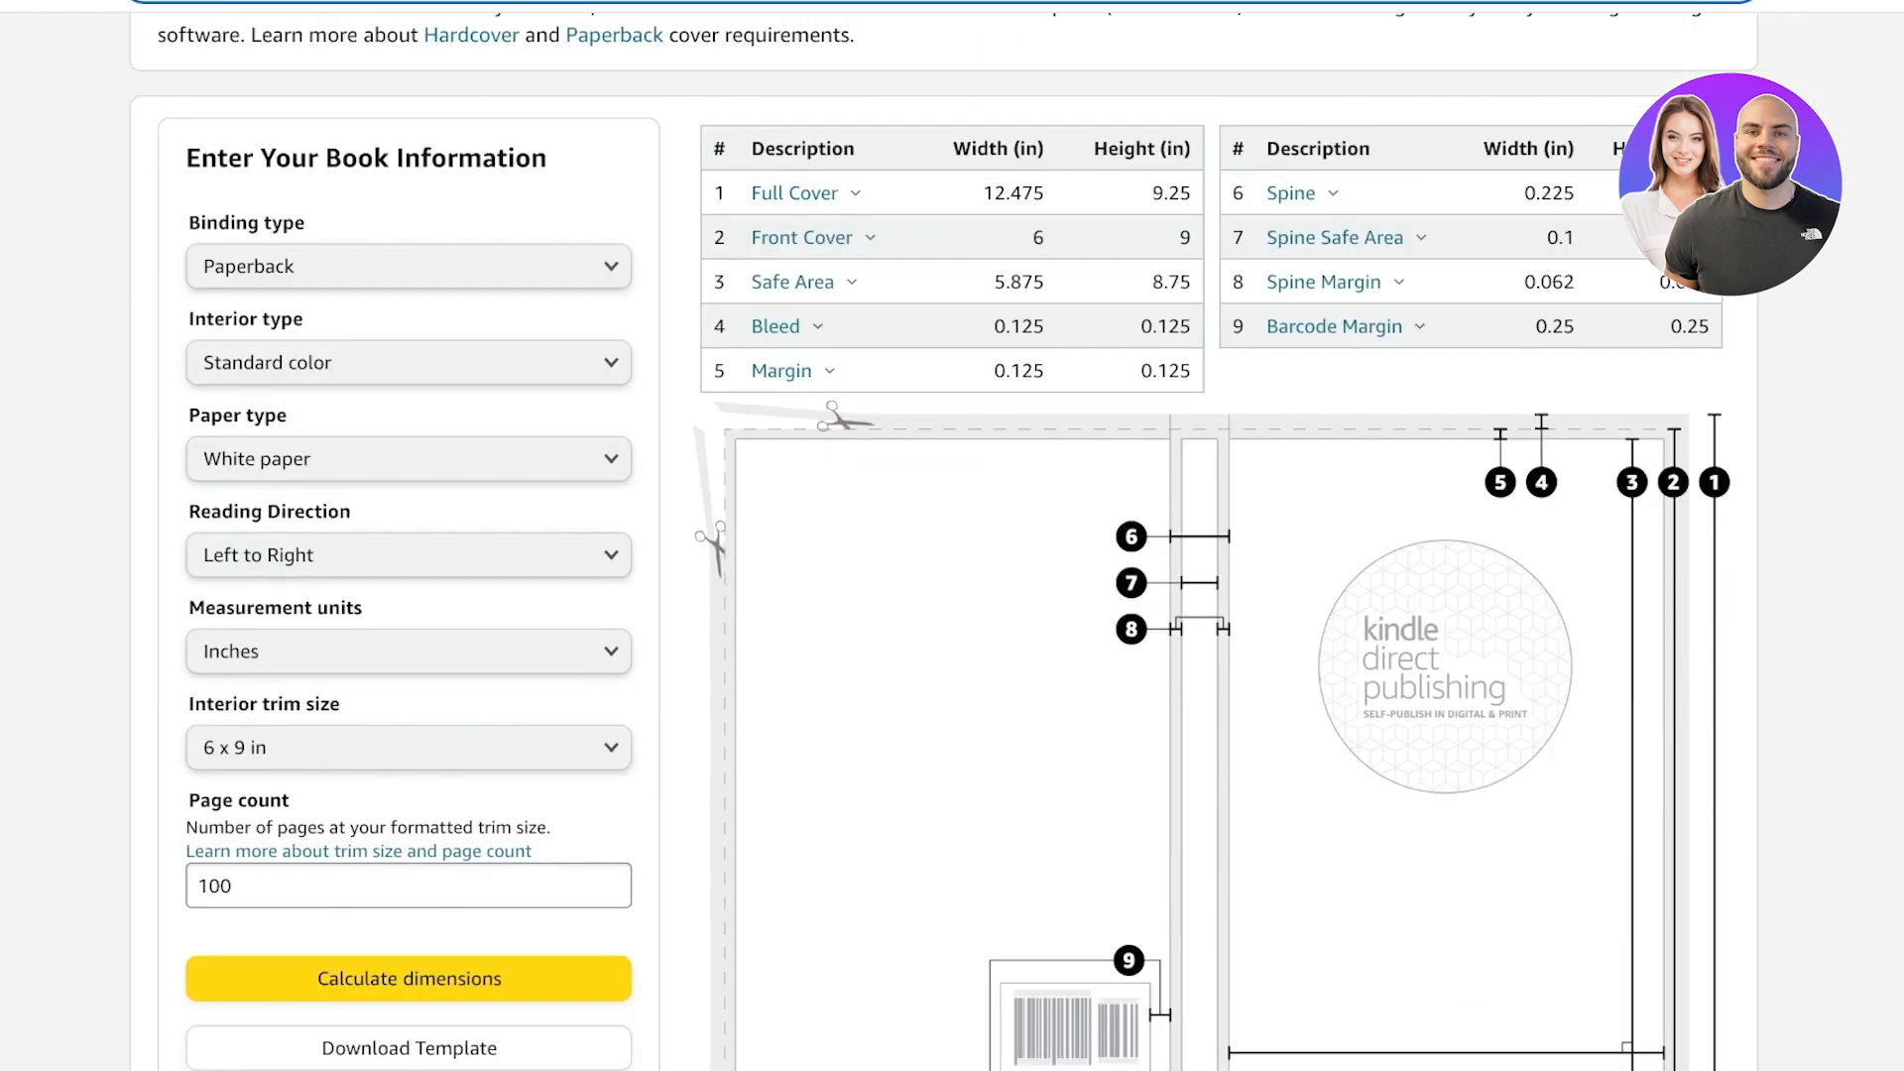
Copy the full cover width from the calculator and start a custom-size Canva design in inches with width 12.475.
{"action": "scroll", "coordinate": [952, 536], "scroll_direction": "down", "scroll_amount": 4}
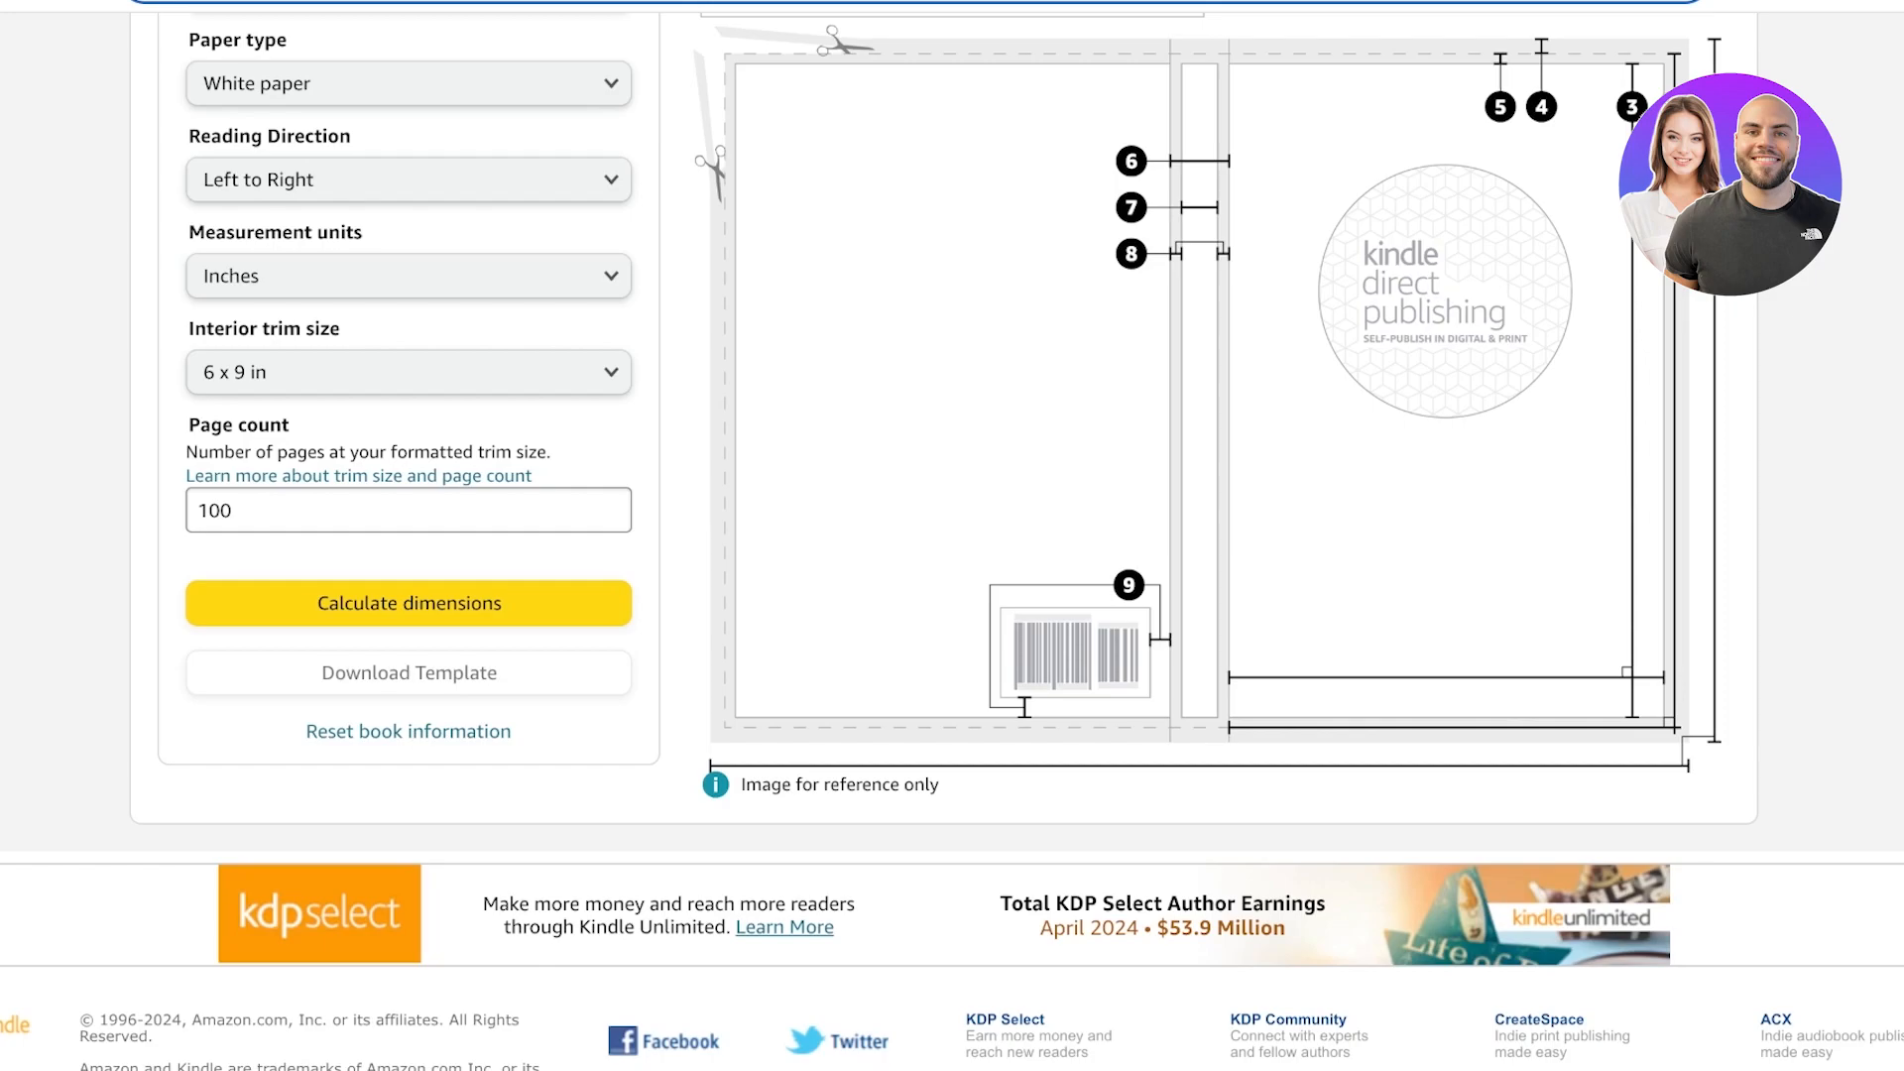
{"action": "scroll", "coordinate": [953, 536], "scroll_direction": "up", "scroll_amount": 4}
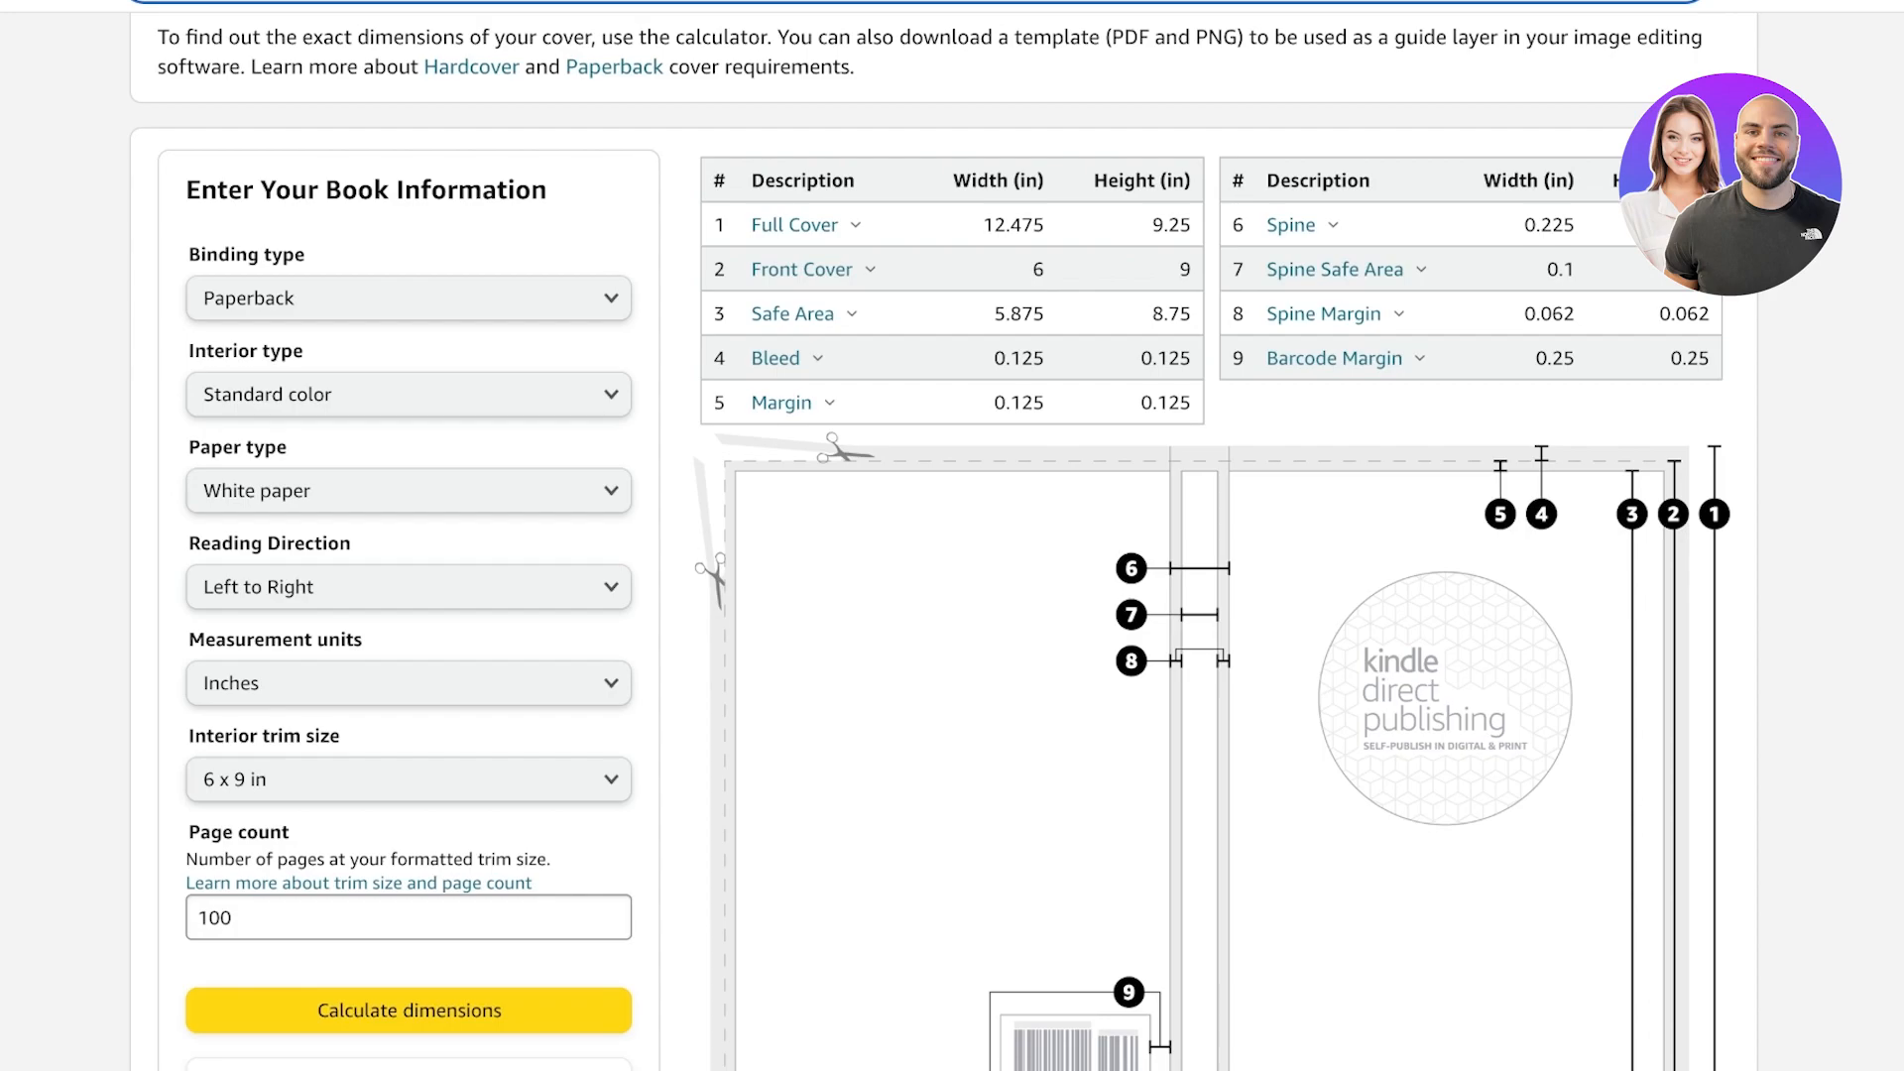
{"action": "scroll", "coordinate": [930, 543], "scroll_direction": "up", "scroll_amount": 1}
{"action": "left_click_drag", "start_coordinate": [982, 300], "coordinate": [1050, 301]}
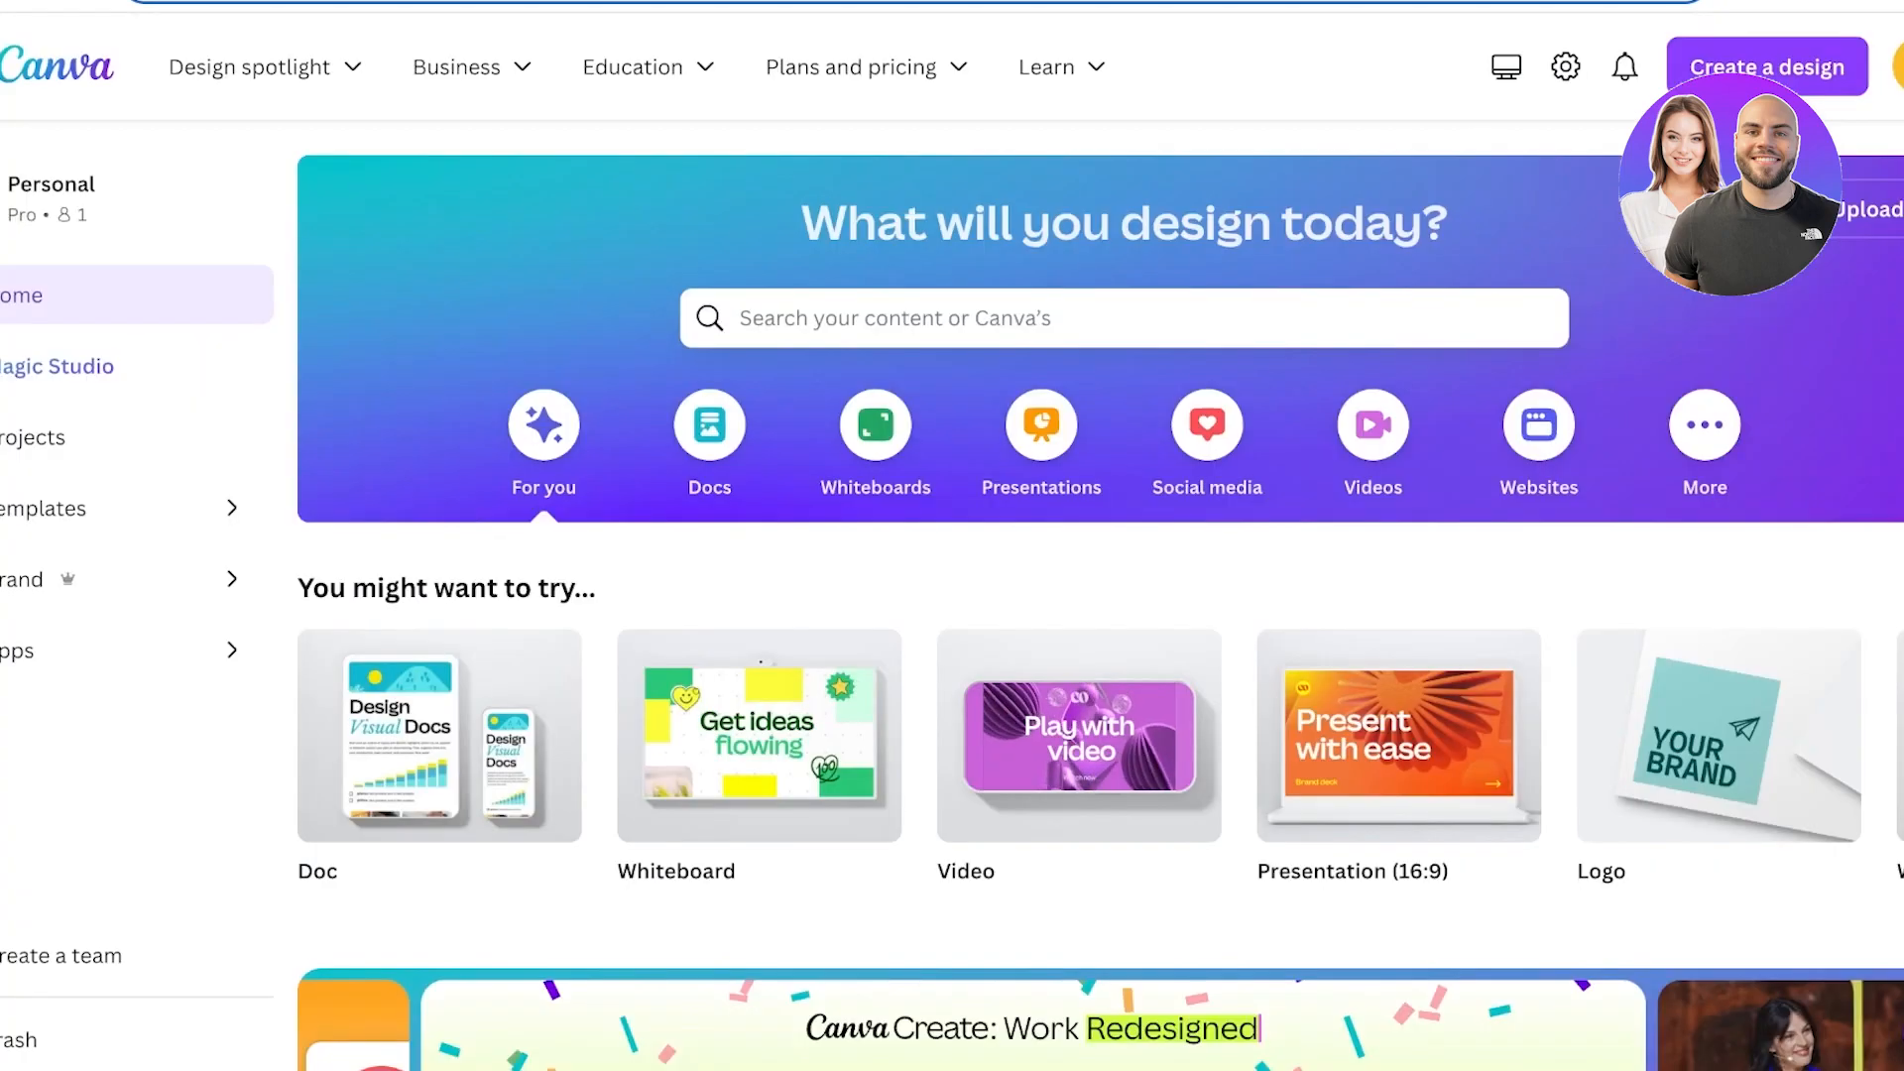
{"action": "left_click", "coordinate": [1716, 210]}
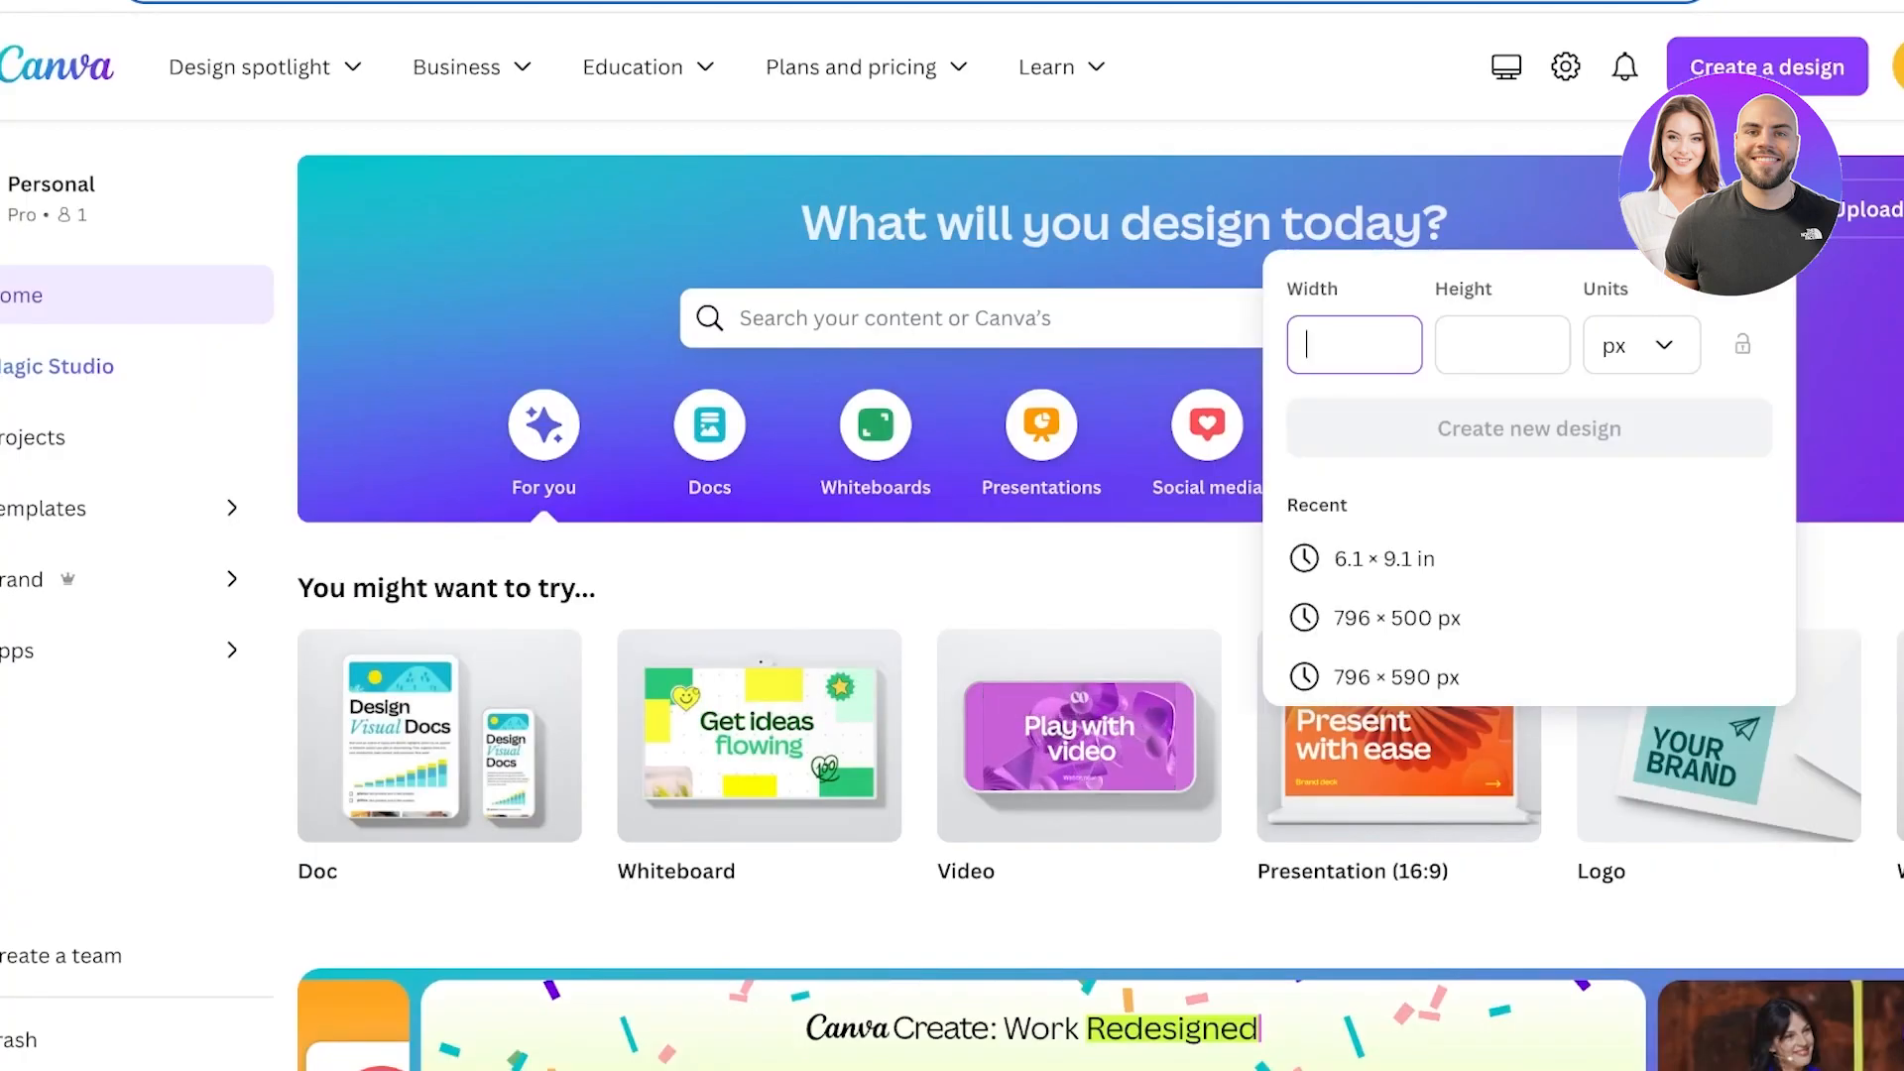
{"action": "left_click", "coordinate": [1641, 345]}
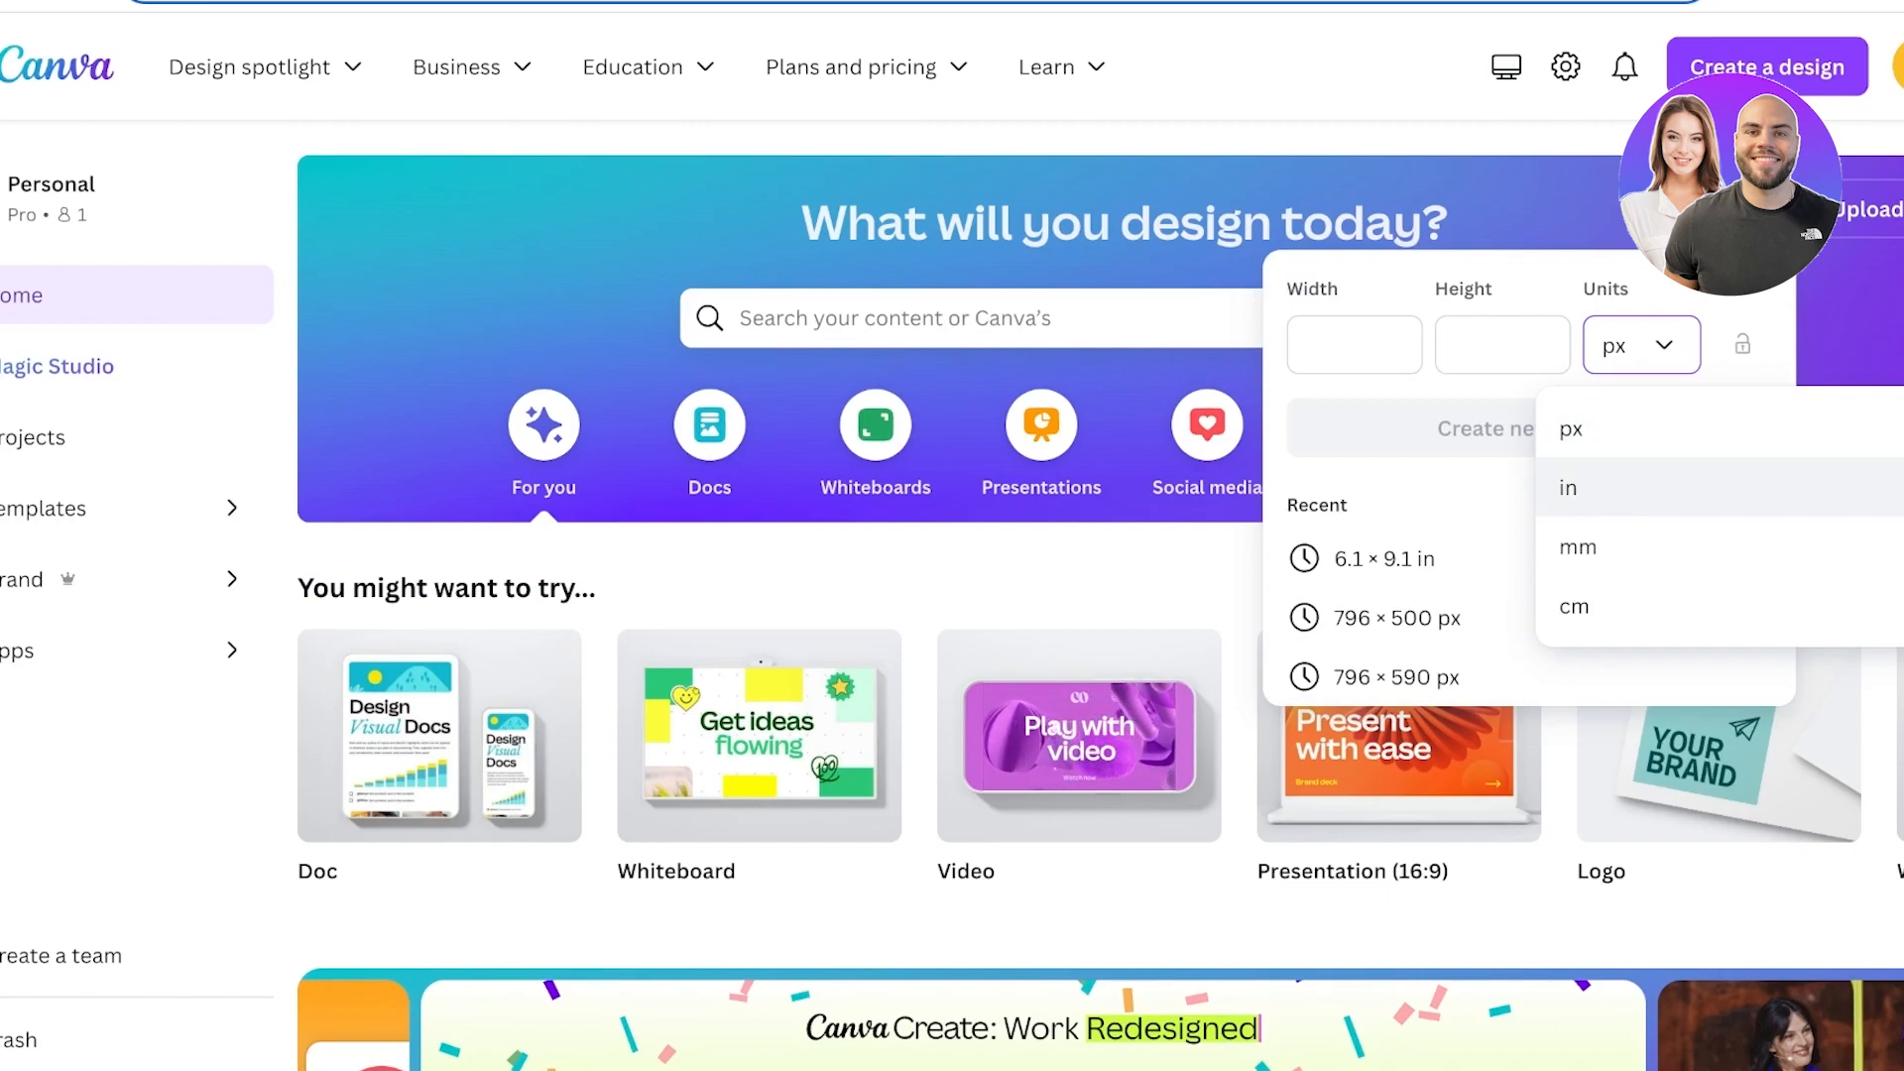
{"action": "left_click", "coordinate": [1586, 487]}
{"action": "left_click", "coordinate": [1354, 345]}
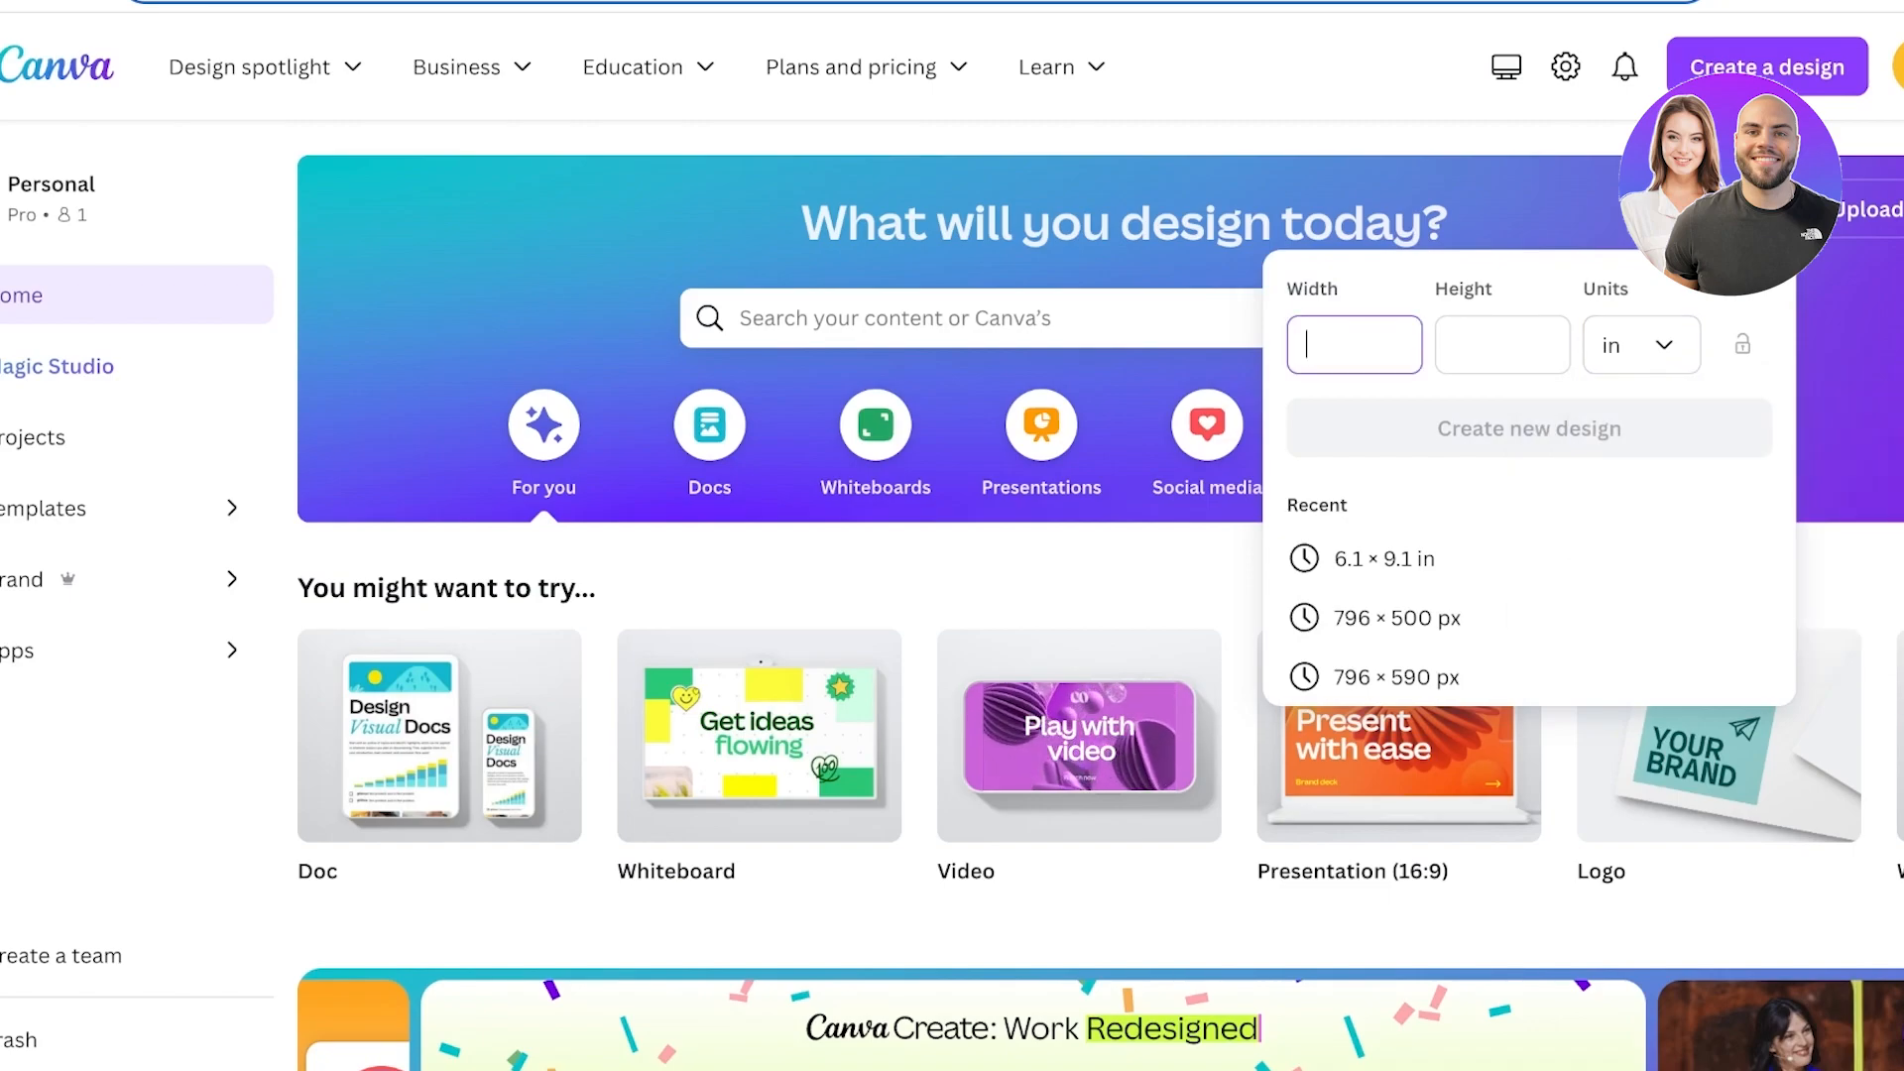
{"action": "type", "text": "12.475"}
Copy the full cover height from the calculator, enter 9.25 as the design height, and create the new design.
{"action": "key", "text": "ctrl+Tab"}
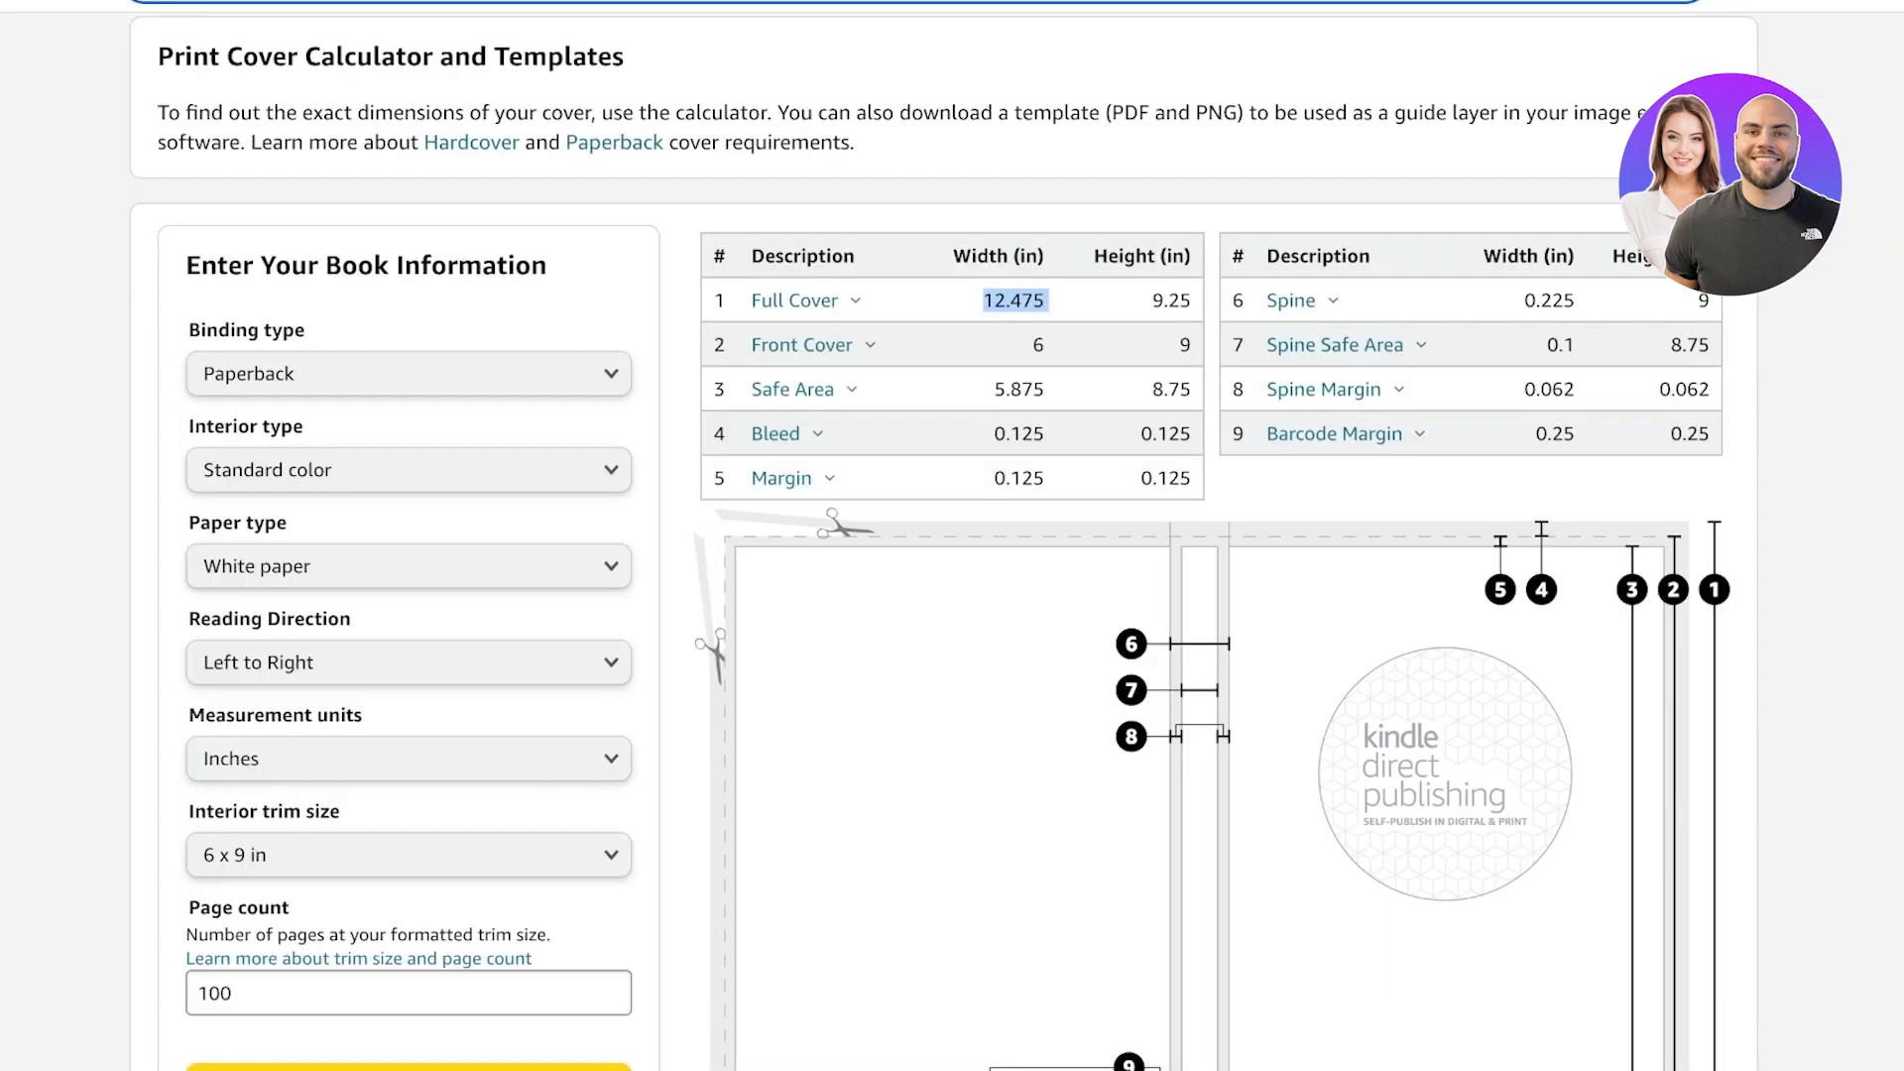
{"action": "mouse_move", "coordinate": [1151, 301]}
{"action": "left_mouse_down"}
{"action": "mouse_move", "coordinate": [1230, 300]}
{"action": "mouse_move", "coordinate": [1151, 301]}
{"action": "left_mouse_up"}
{"action": "key", "text": "ctrl+c"}
{"action": "left_click", "coordinate": [1194, 301]}
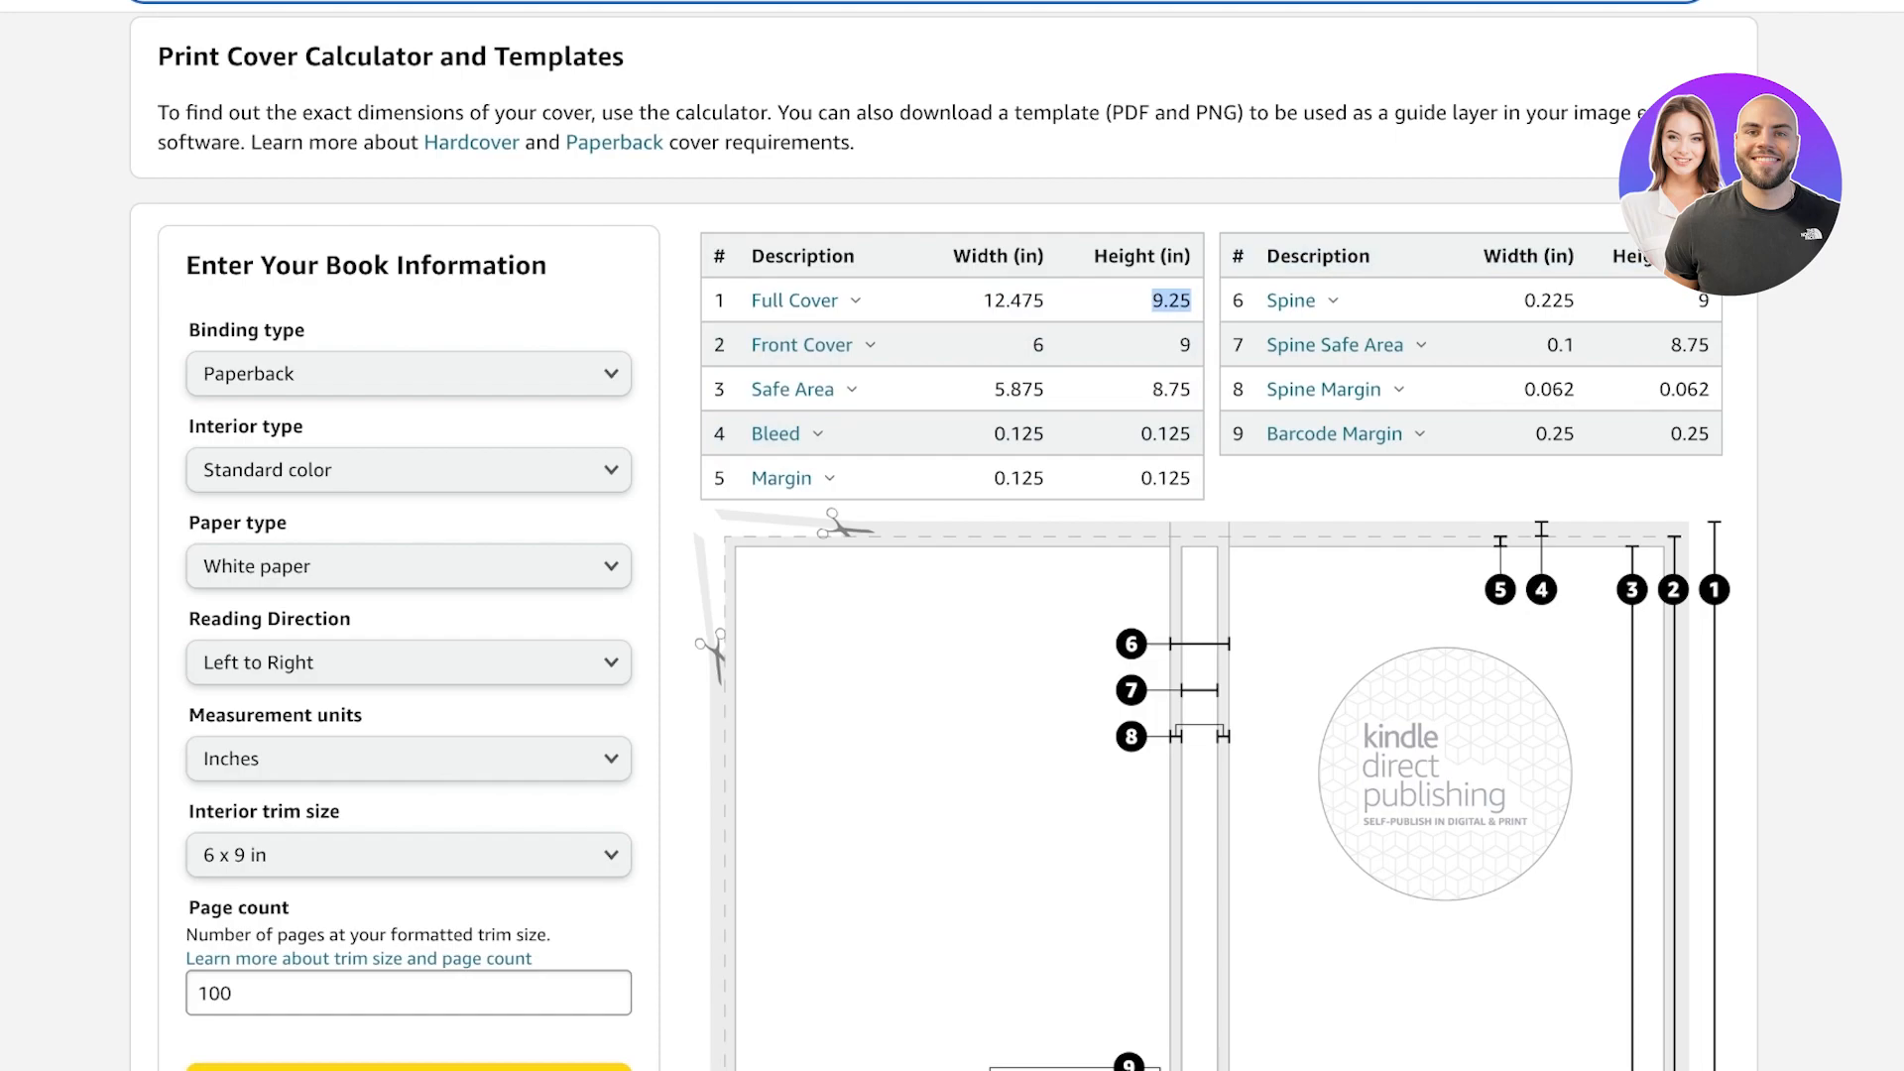
{"action": "key", "text": "ctrl+shift+Tab"}
{"action": "key", "text": "Tab"}
{"action": "key", "text": "ctrl+v"}
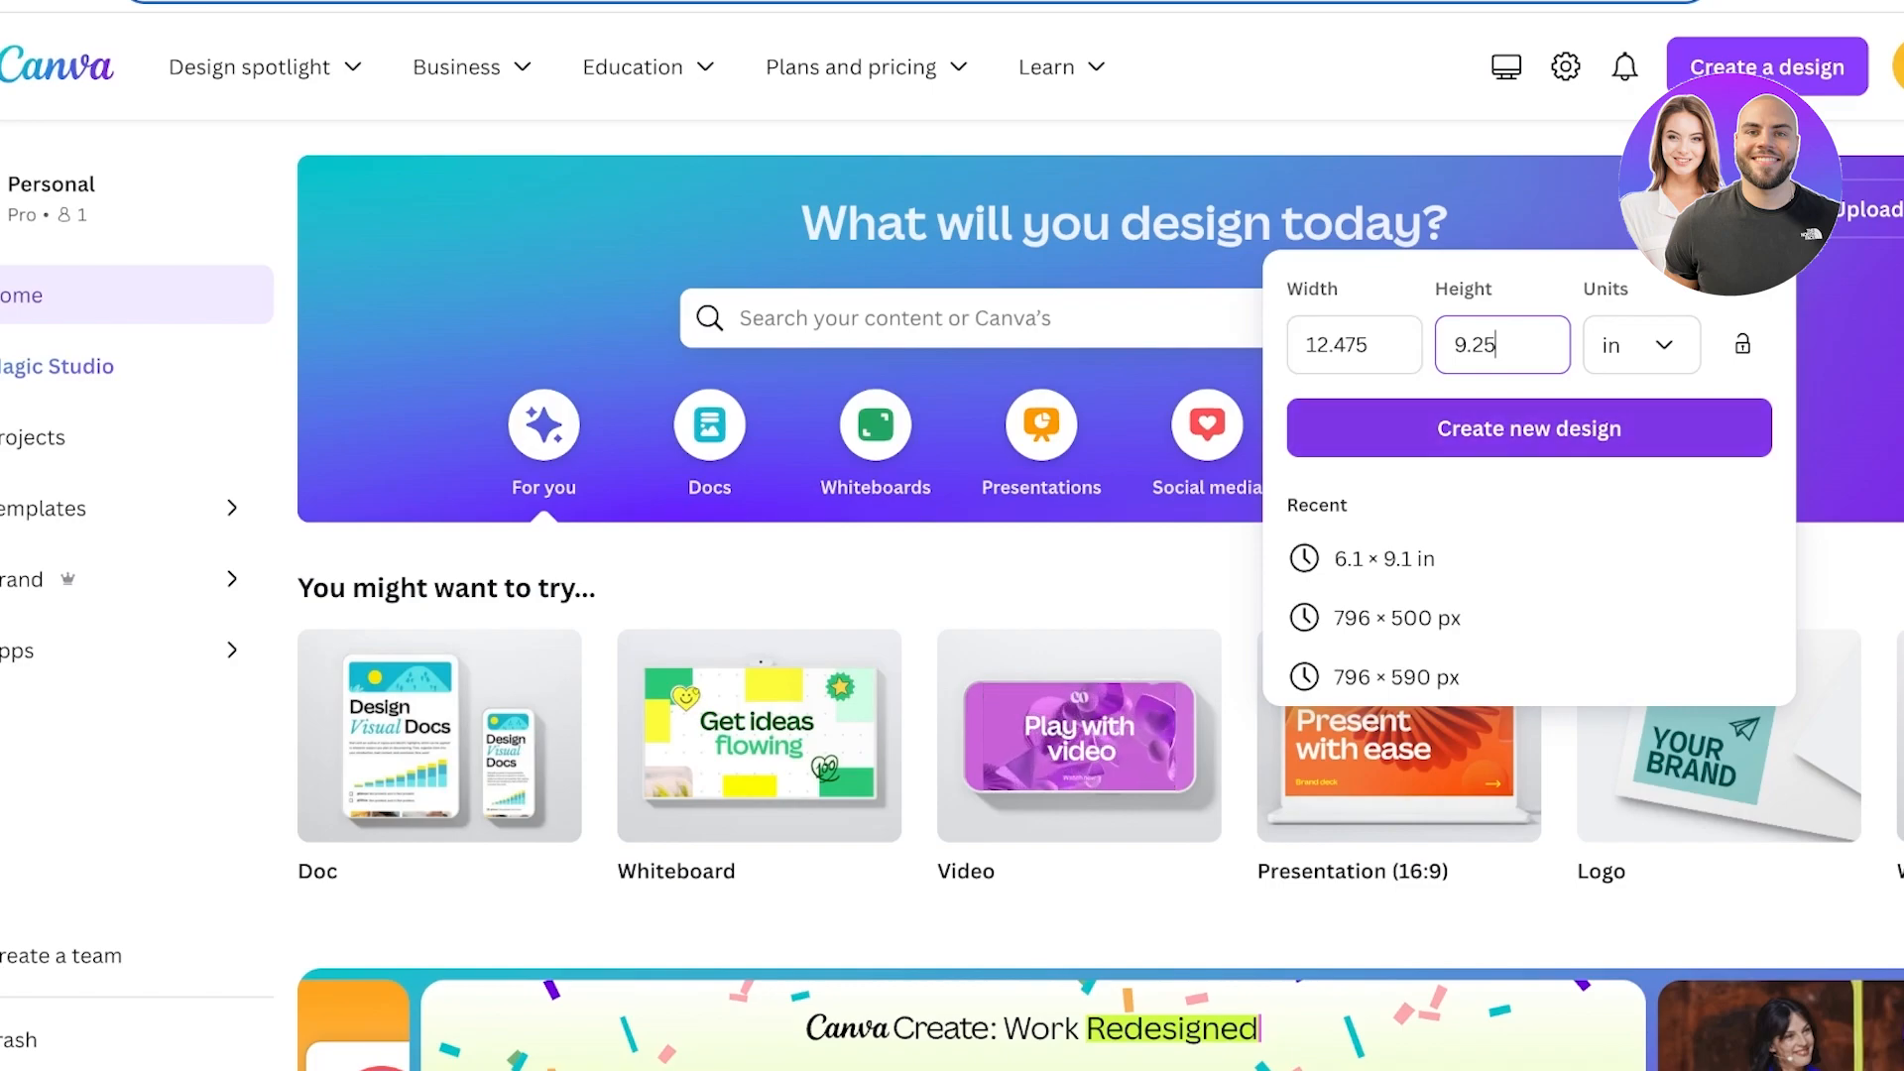
{"action": "left_click", "coordinate": [1529, 429]}
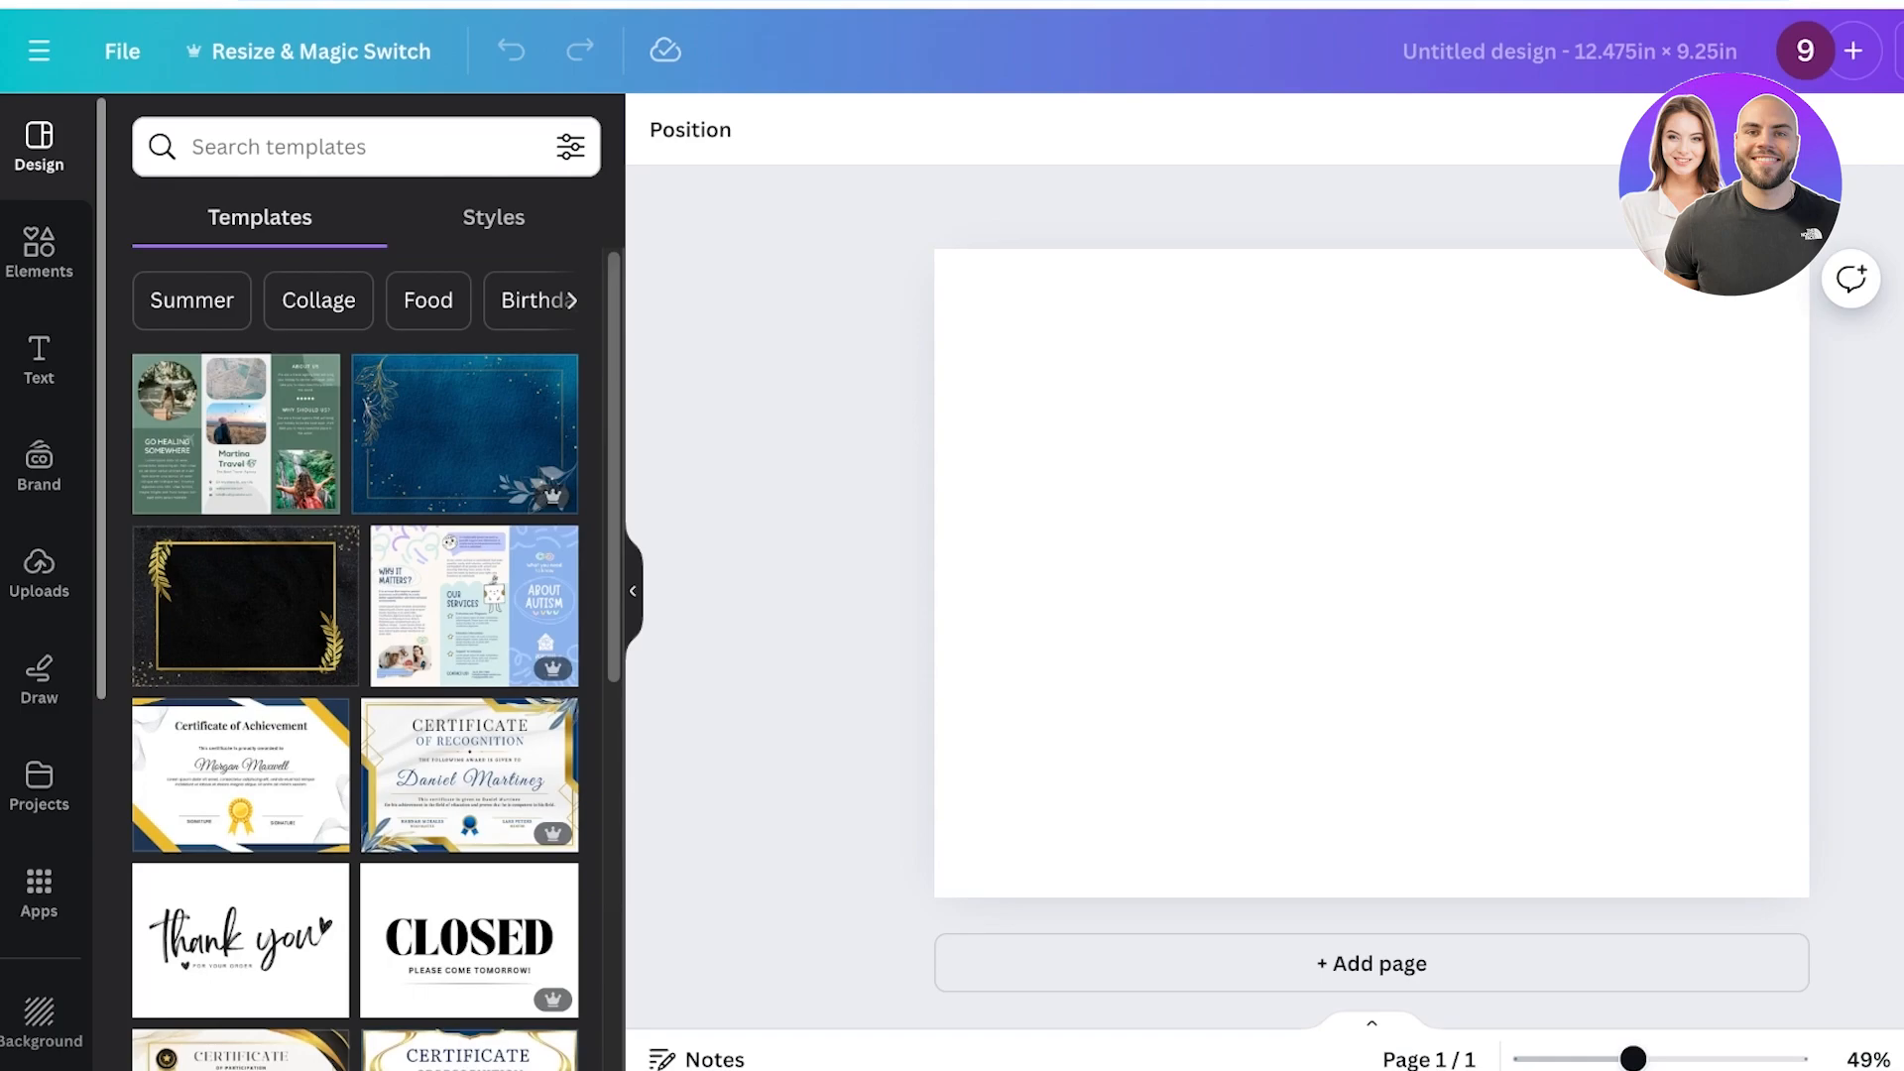
Place the uploaded KDP paperback cover template onto the canvas and enlarge it to fill the whole page.
{"action": "left_click", "coordinate": [39, 574]}
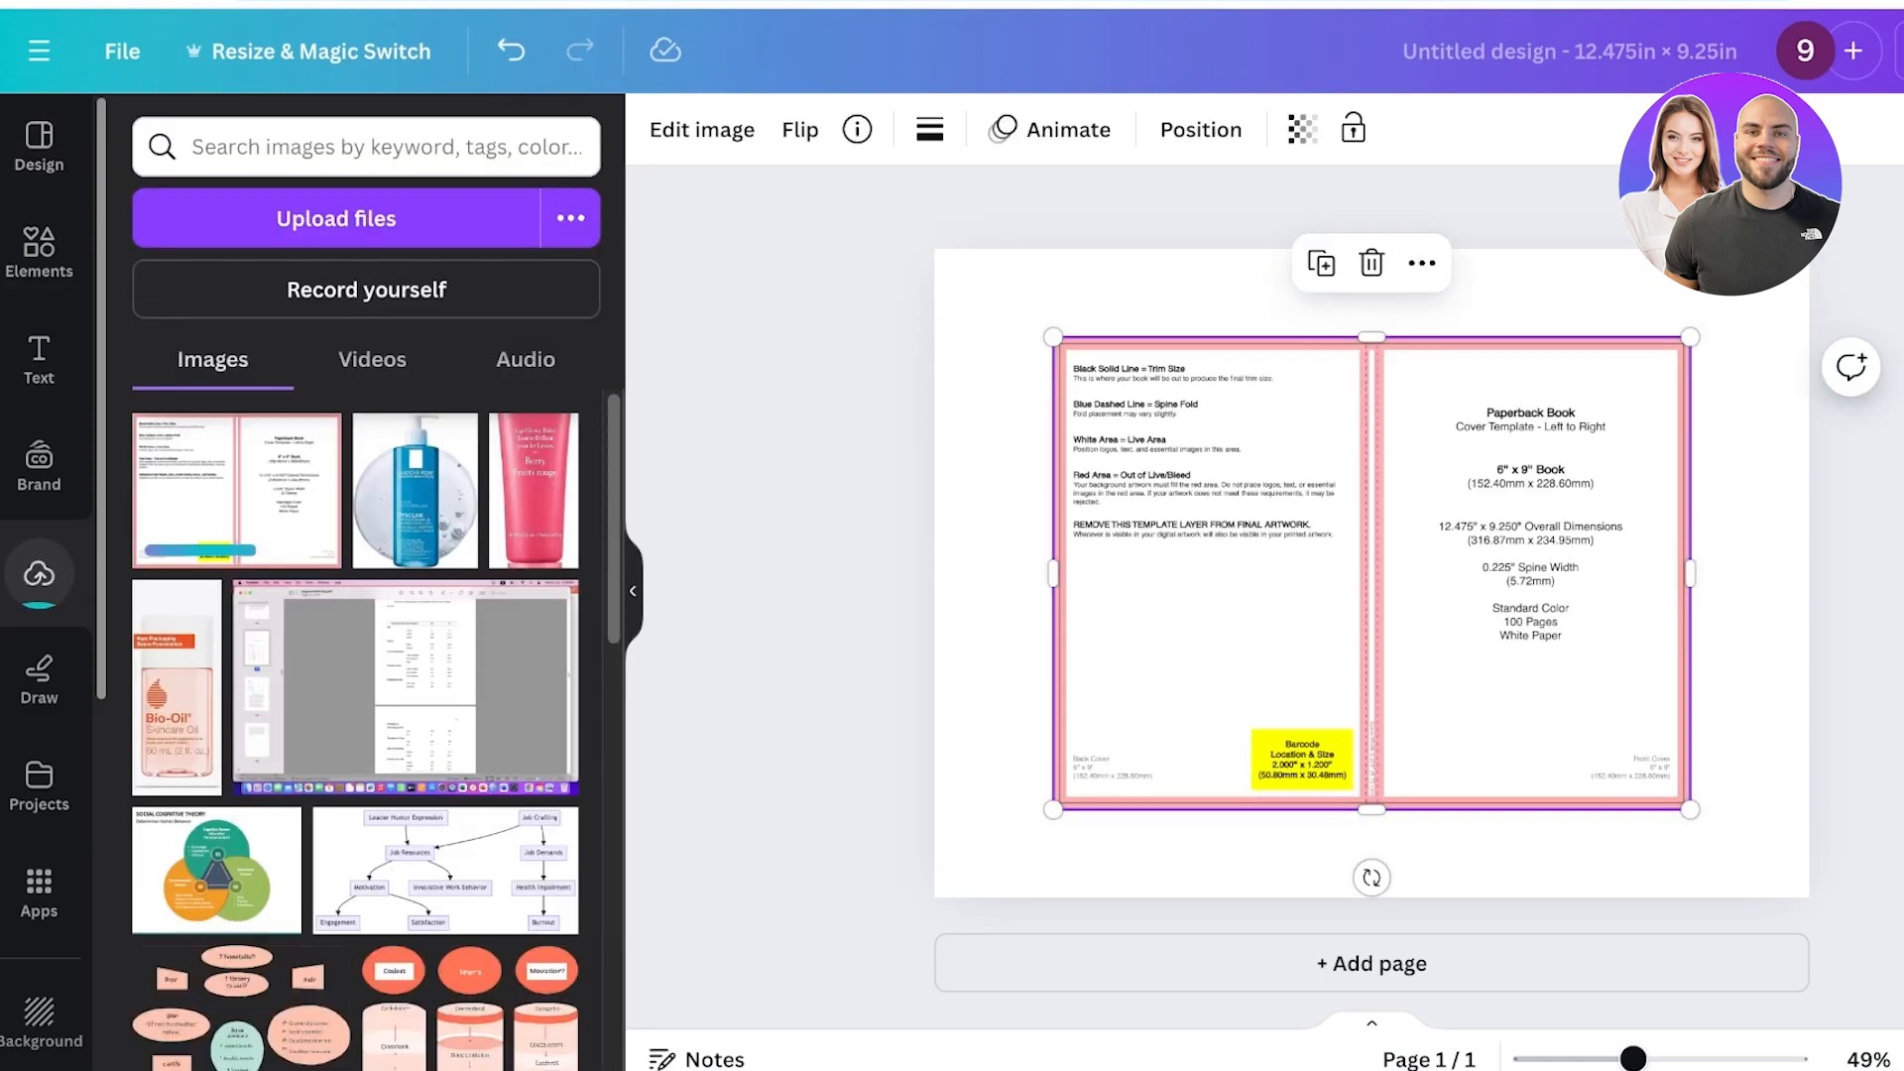
{"action": "left_click_drag", "start_coordinate": [1373, 571], "coordinate": [1253, 485]}
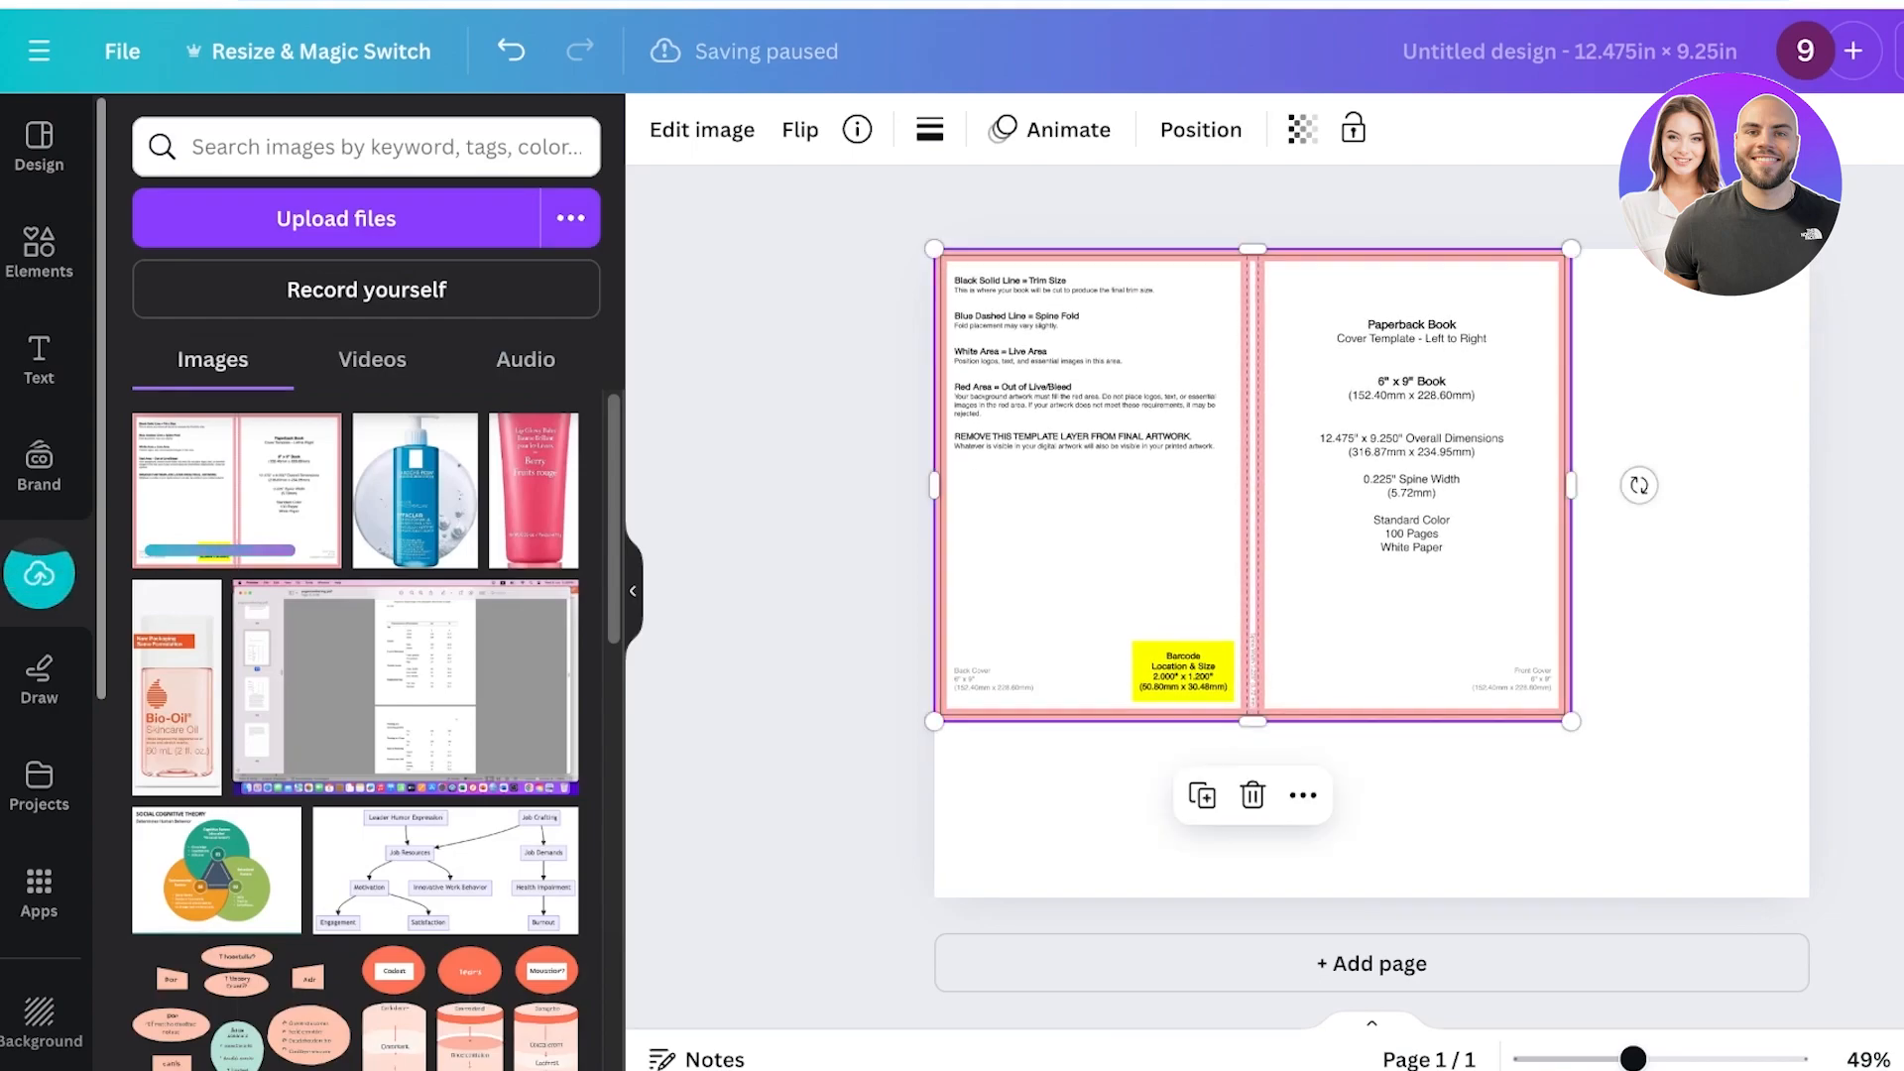
{"action": "left_click_drag", "start_coordinate": [1571, 721], "coordinate": [1809, 898]}
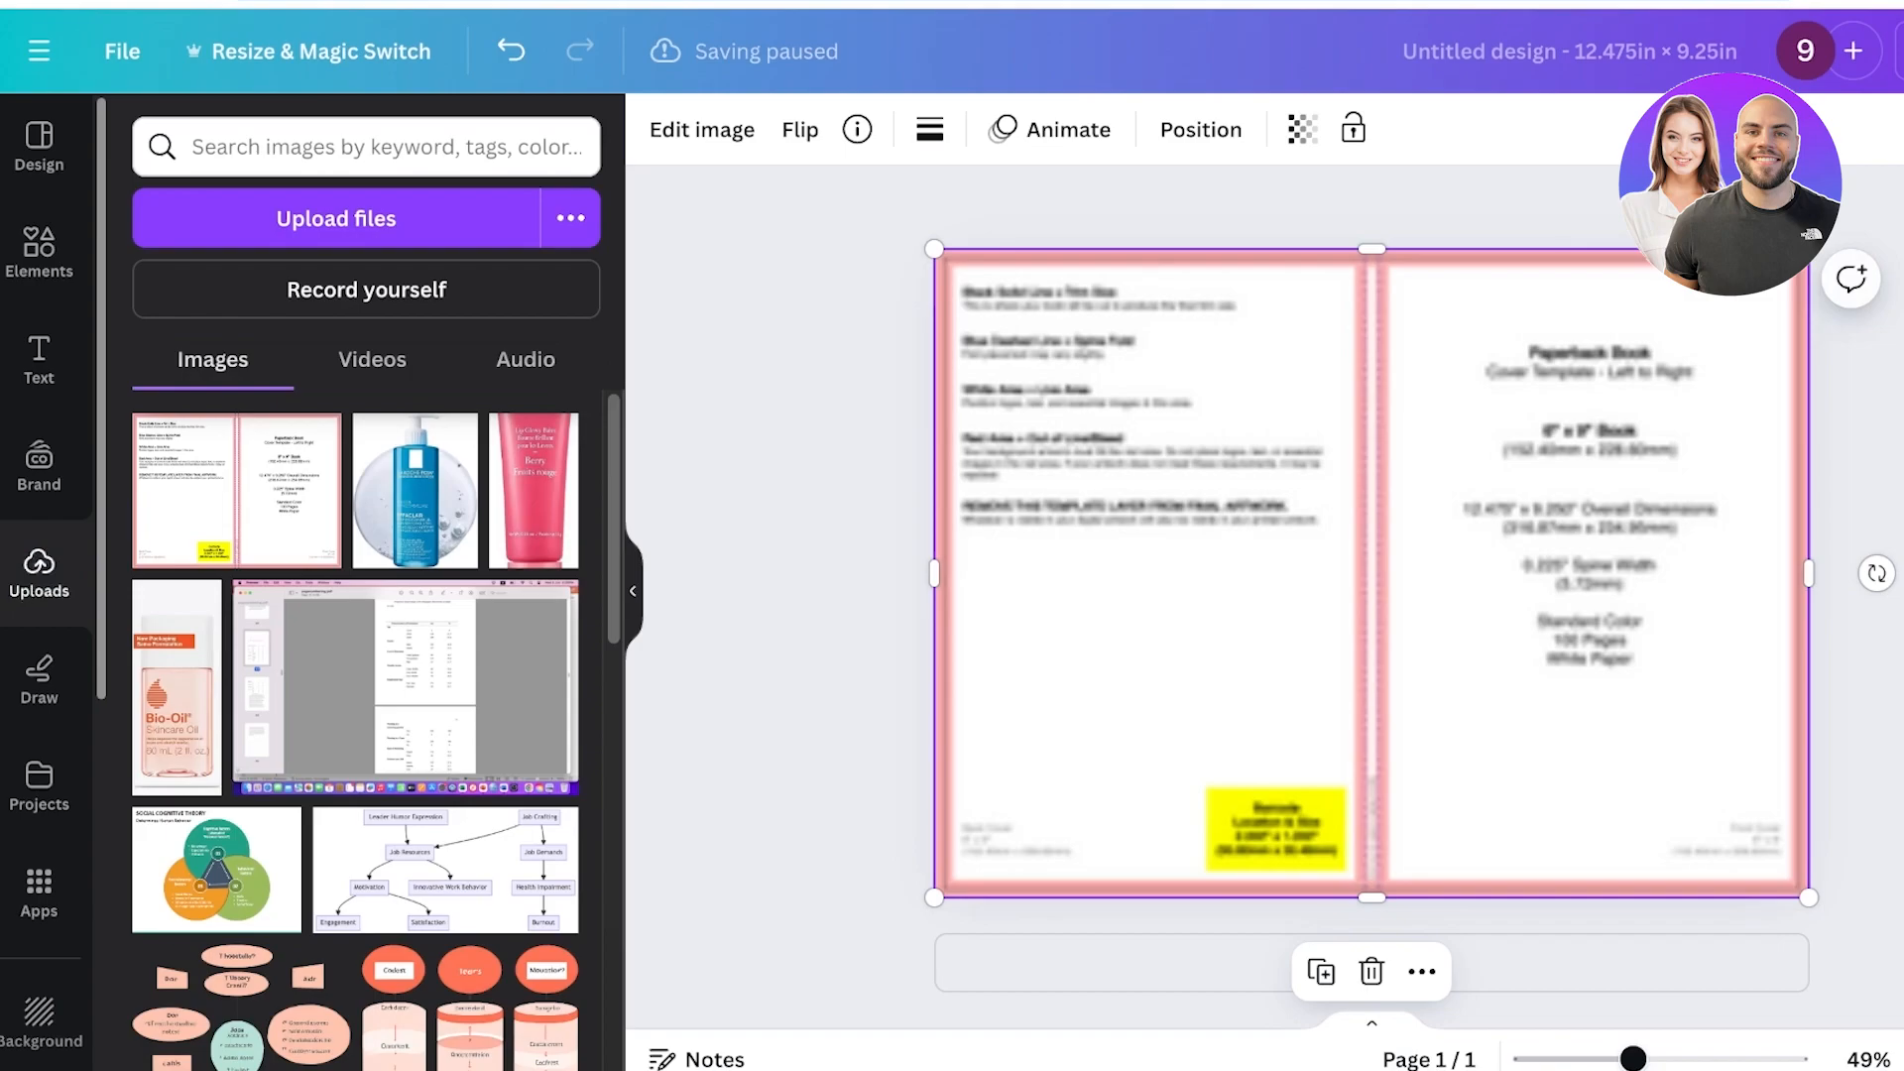
{"action": "left_click", "coordinate": [1853, 917]}
{"action": "left_click_drag", "start_coordinate": [1633, 1060], "coordinate": [1644, 1060]}
{"action": "left_click", "coordinate": [1372, 585]}
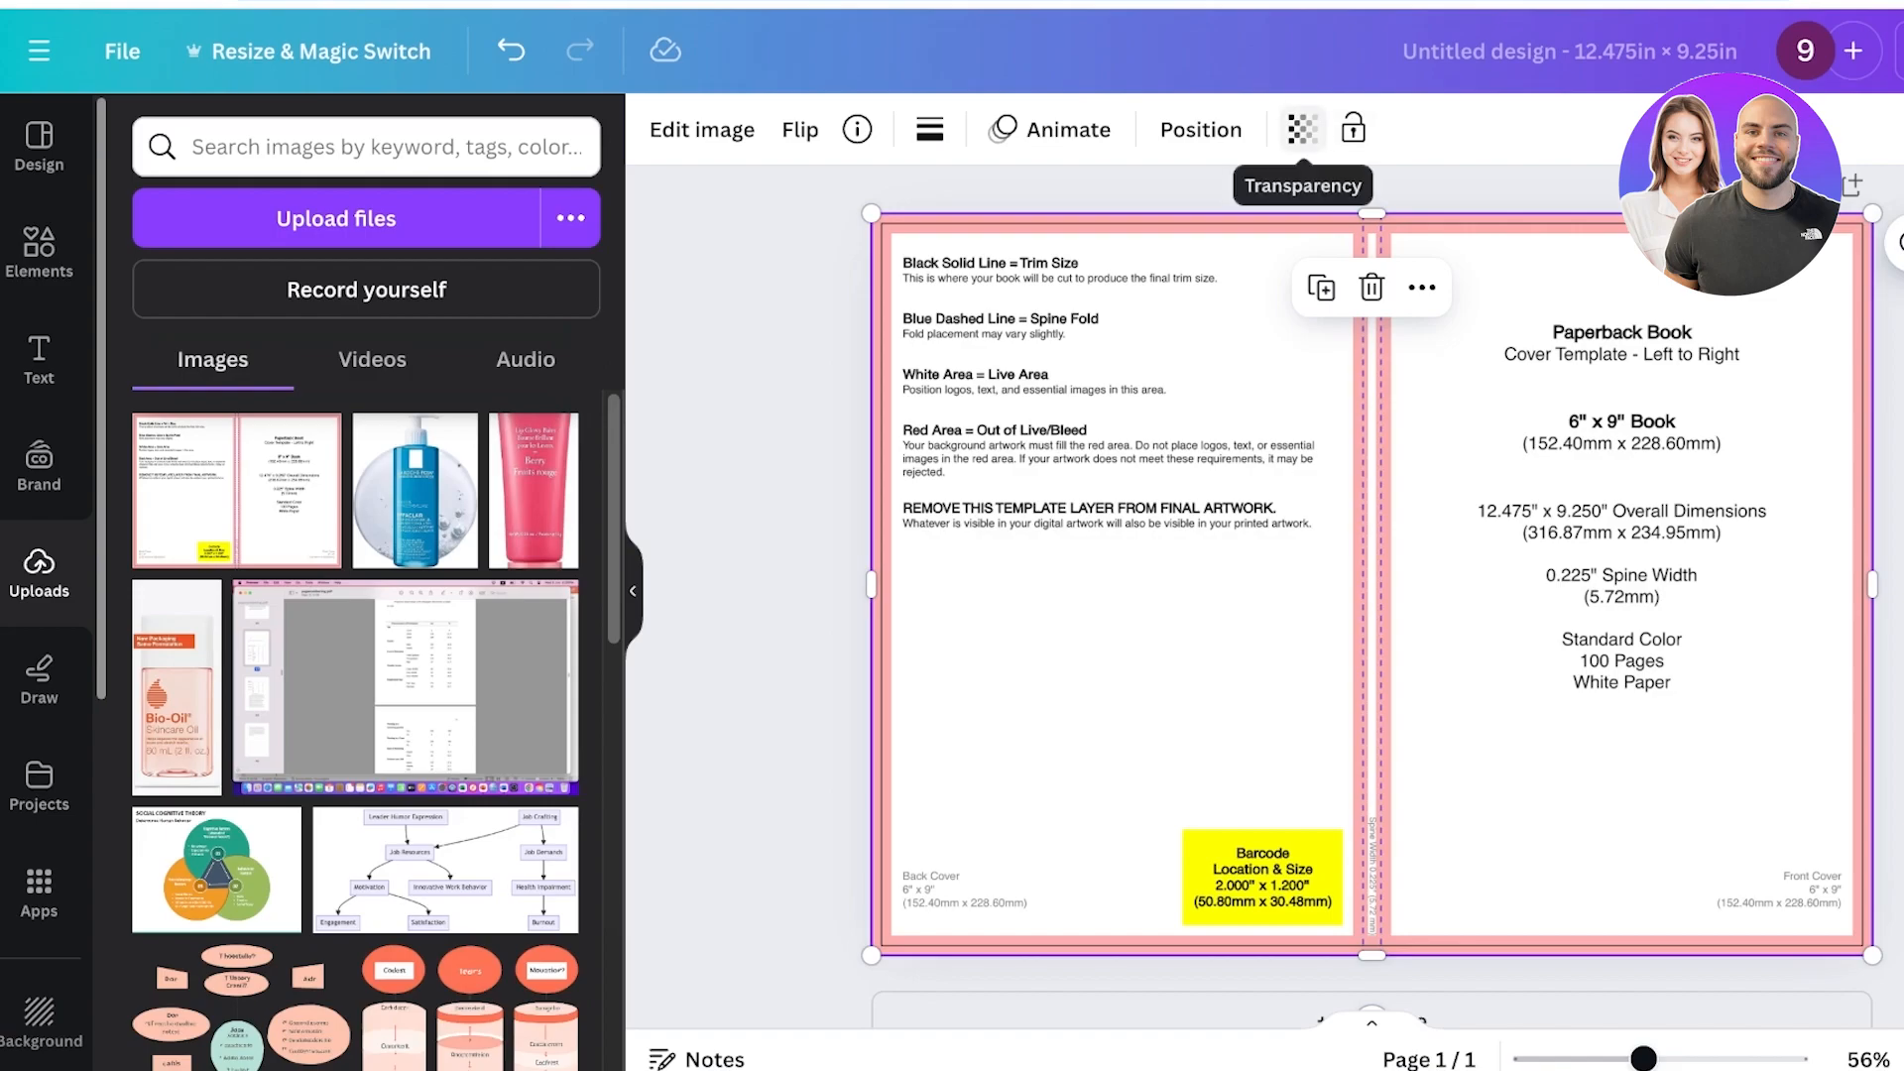
Set the template's transparency to 35 and lock it in place.
{"action": "left_click", "coordinate": [1302, 129]}
{"action": "left_click_drag", "start_coordinate": [1218, 250], "coordinate": [1090, 250]}
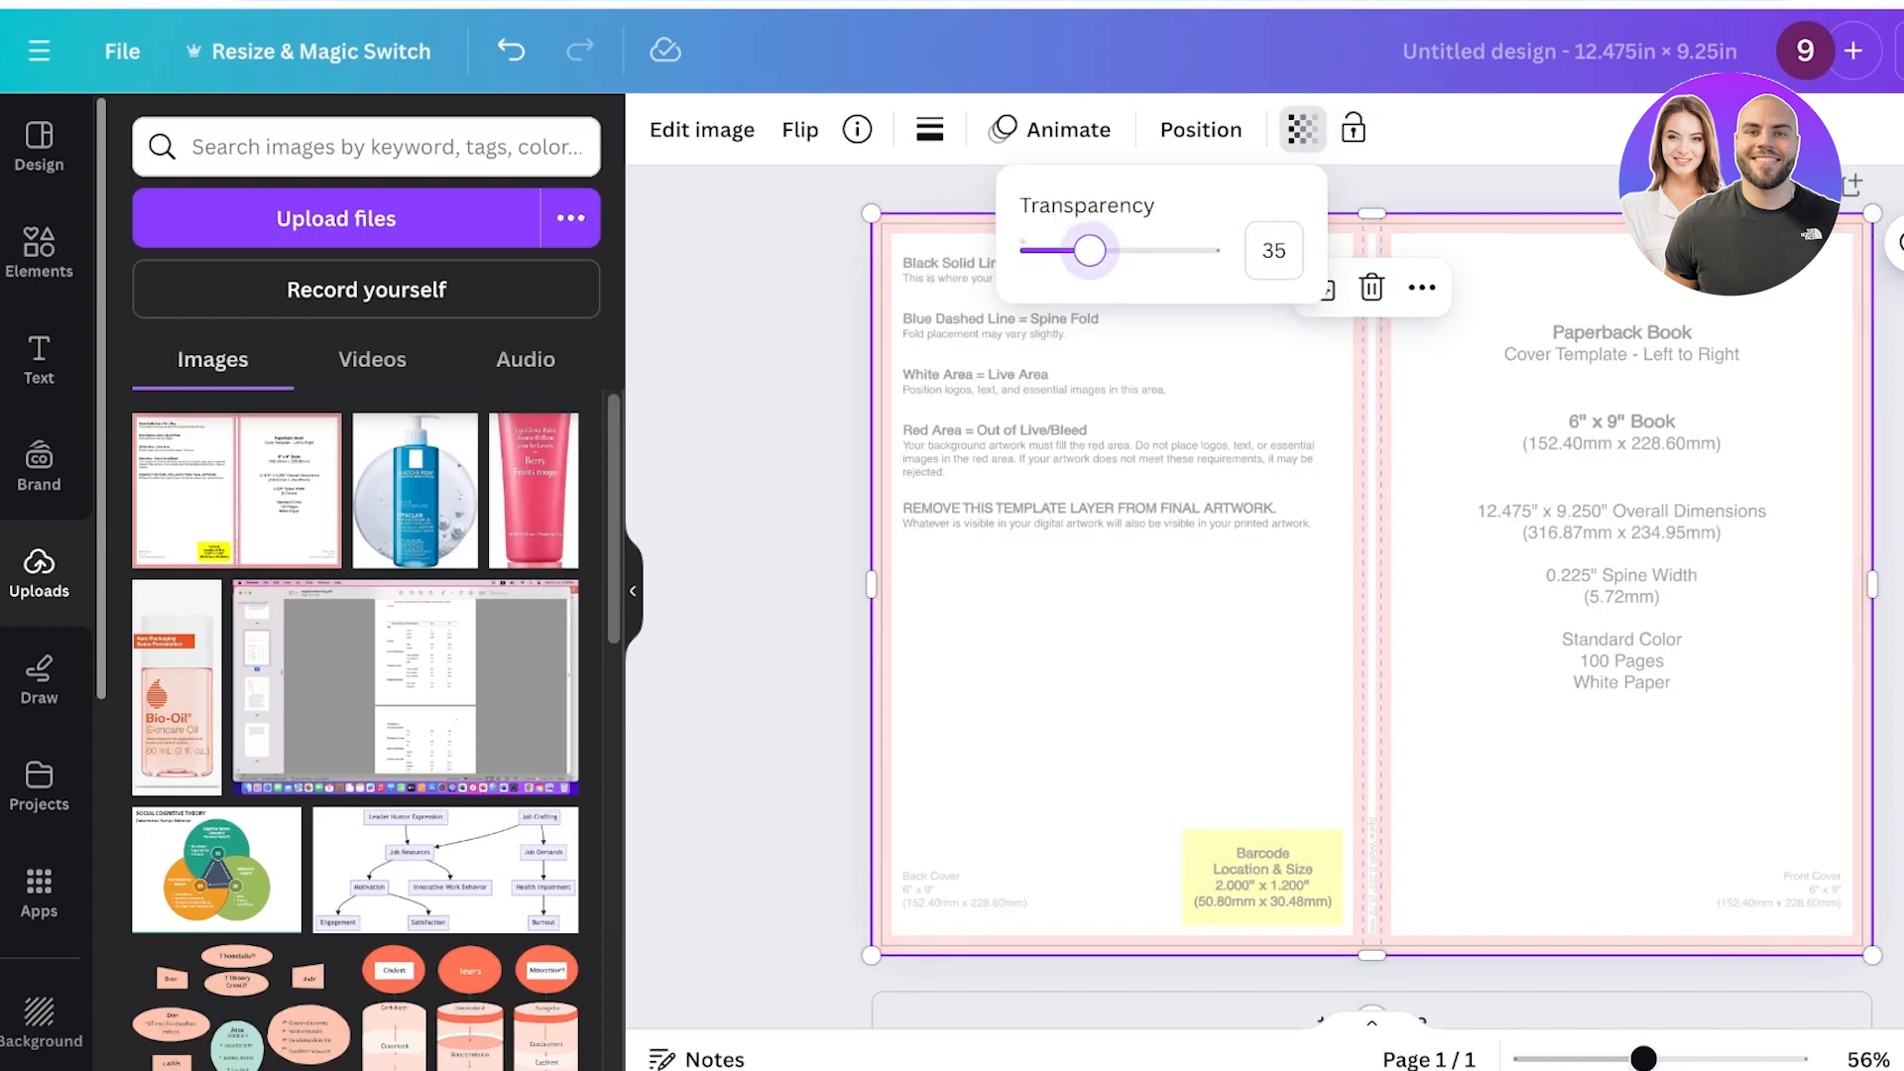
{"action": "left_click", "coordinate": [1354, 129]}
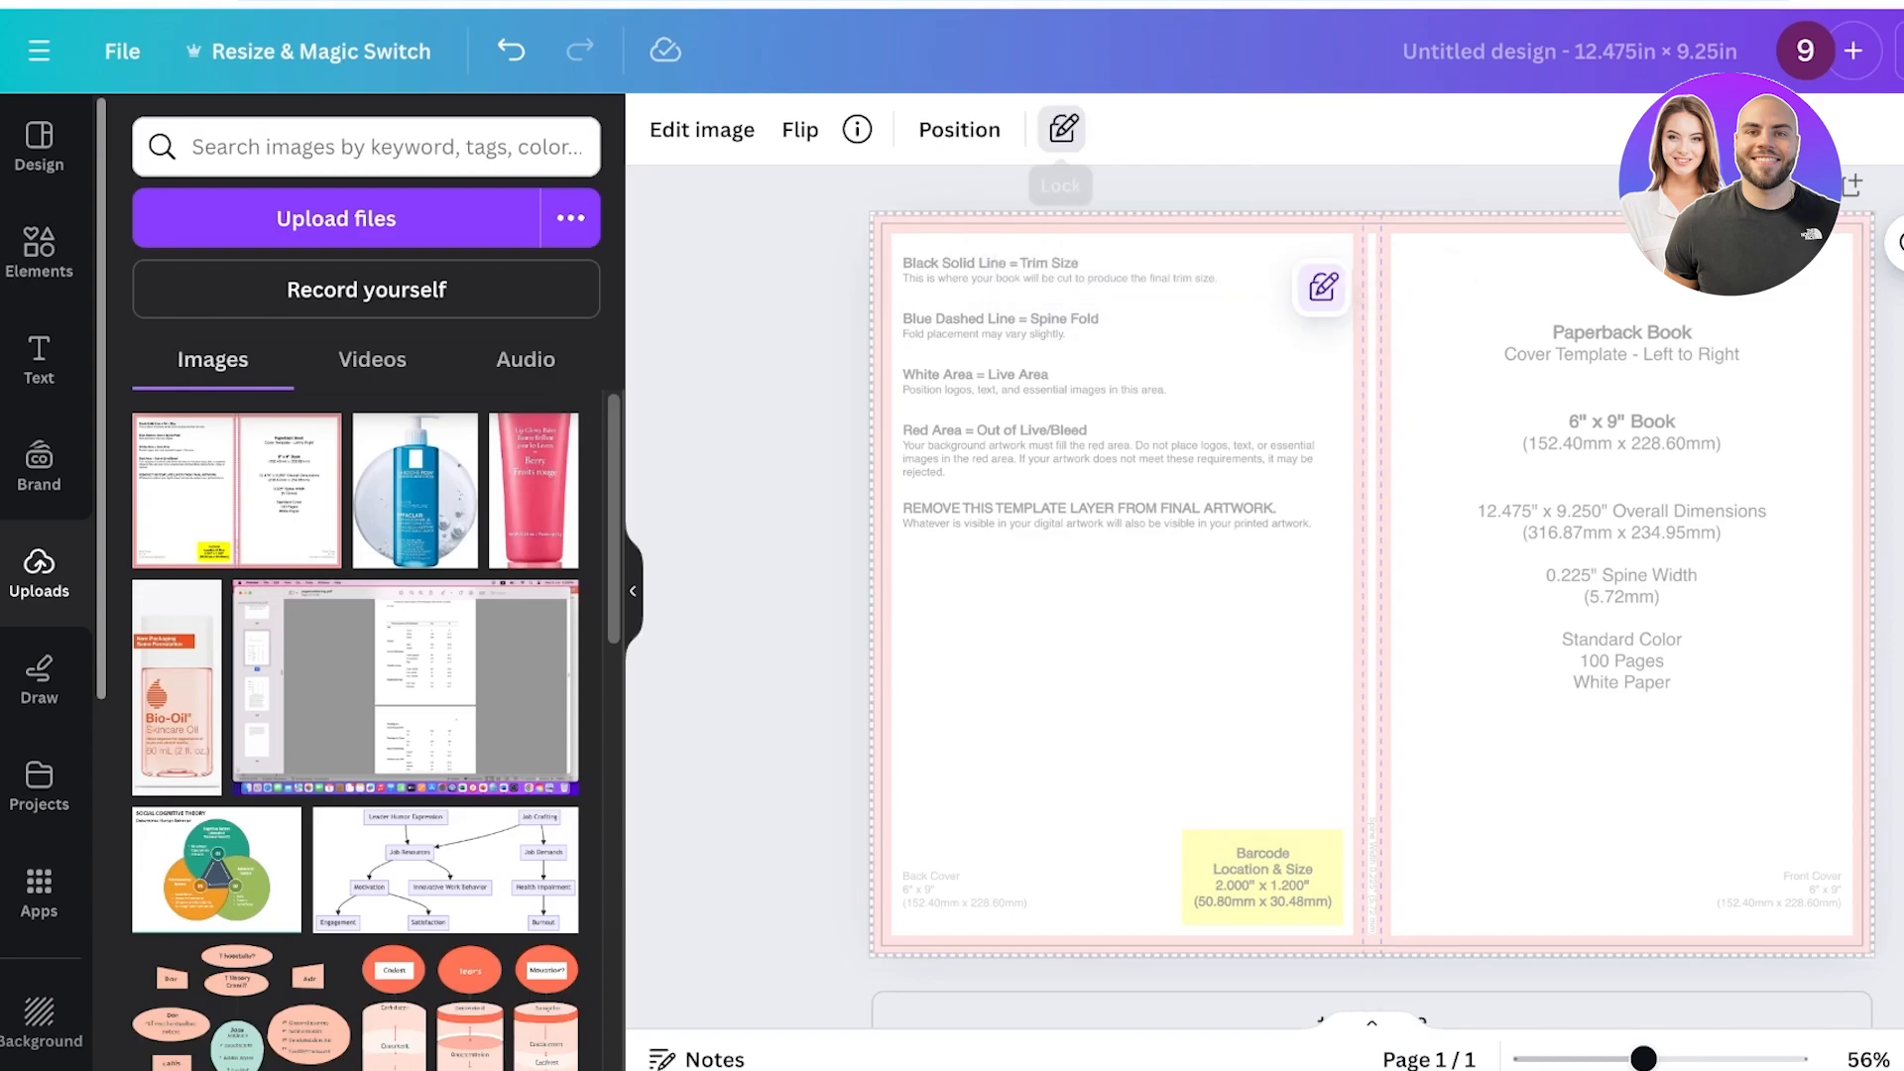
{"action": "key", "text": "Escape"}
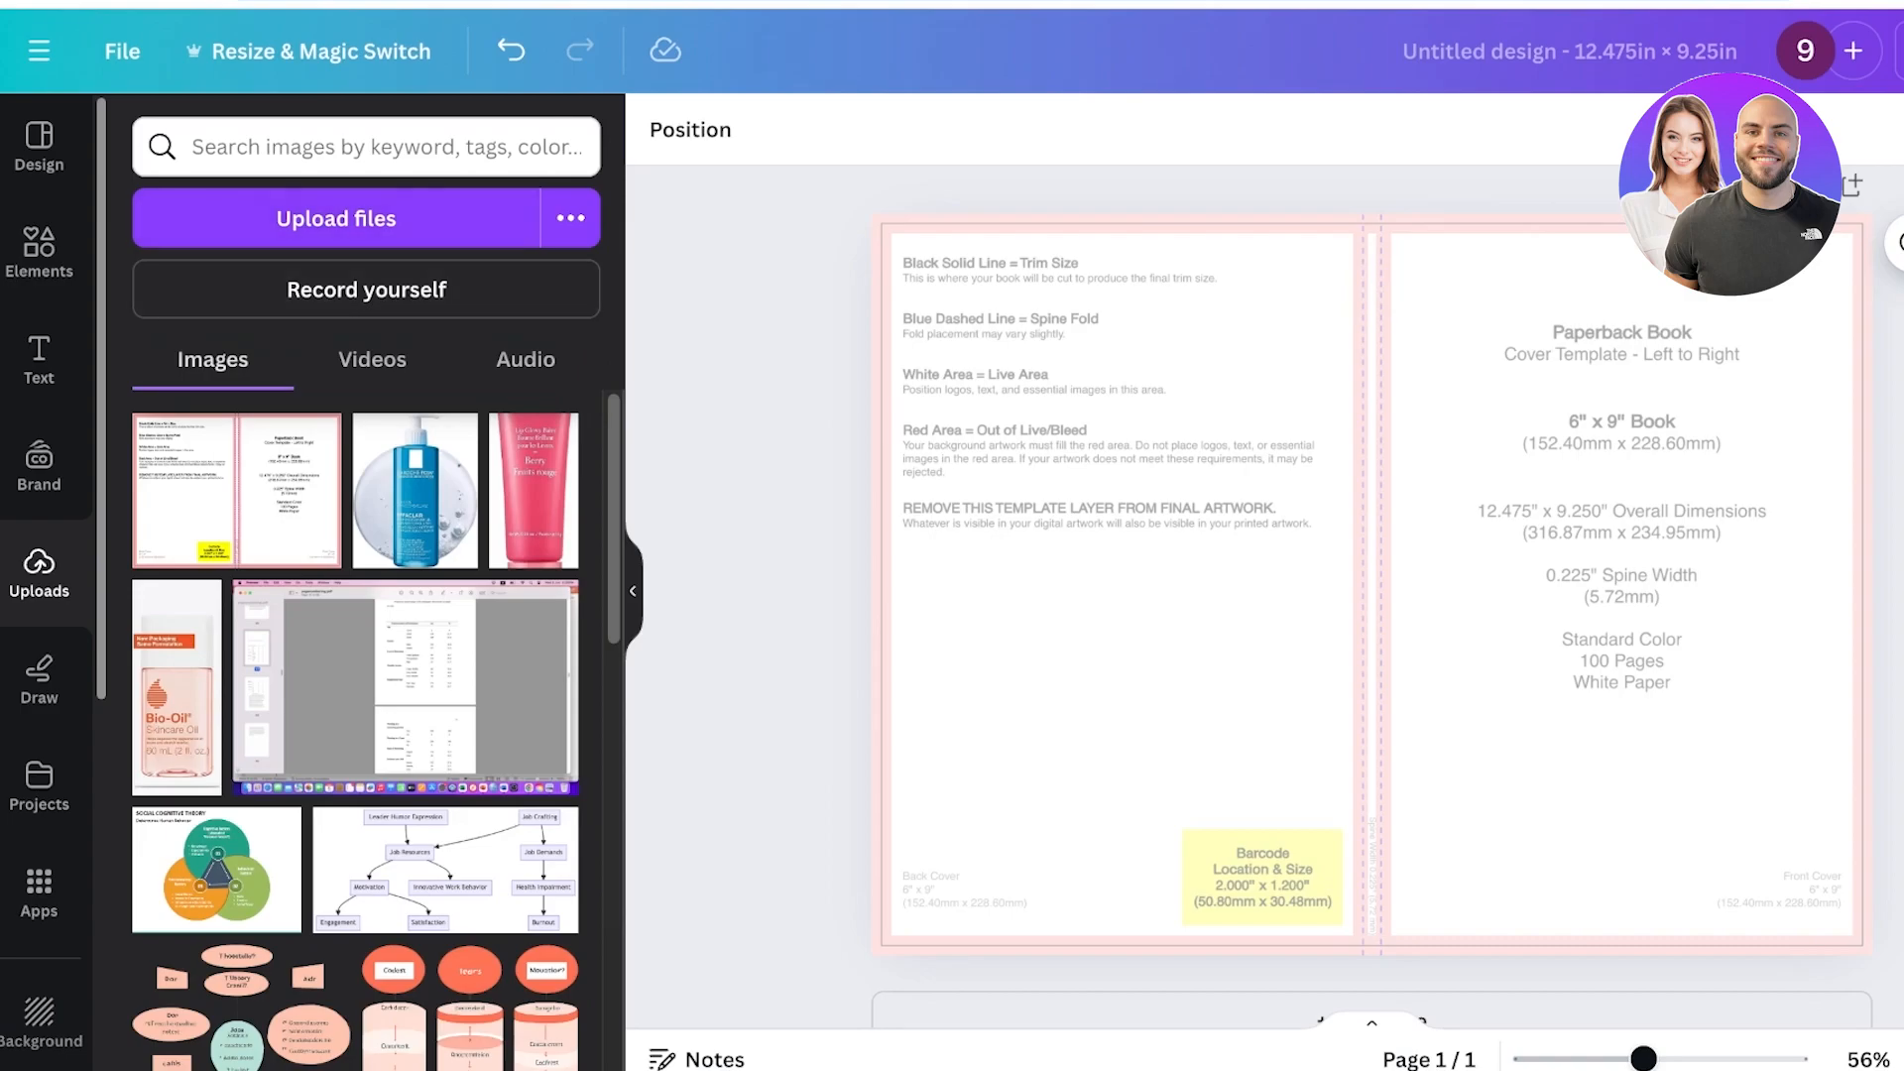
Switch to the Amazon listing and review the bestselling funny journal's cover and description.
{"action": "left_click", "coordinate": [39, 251]}
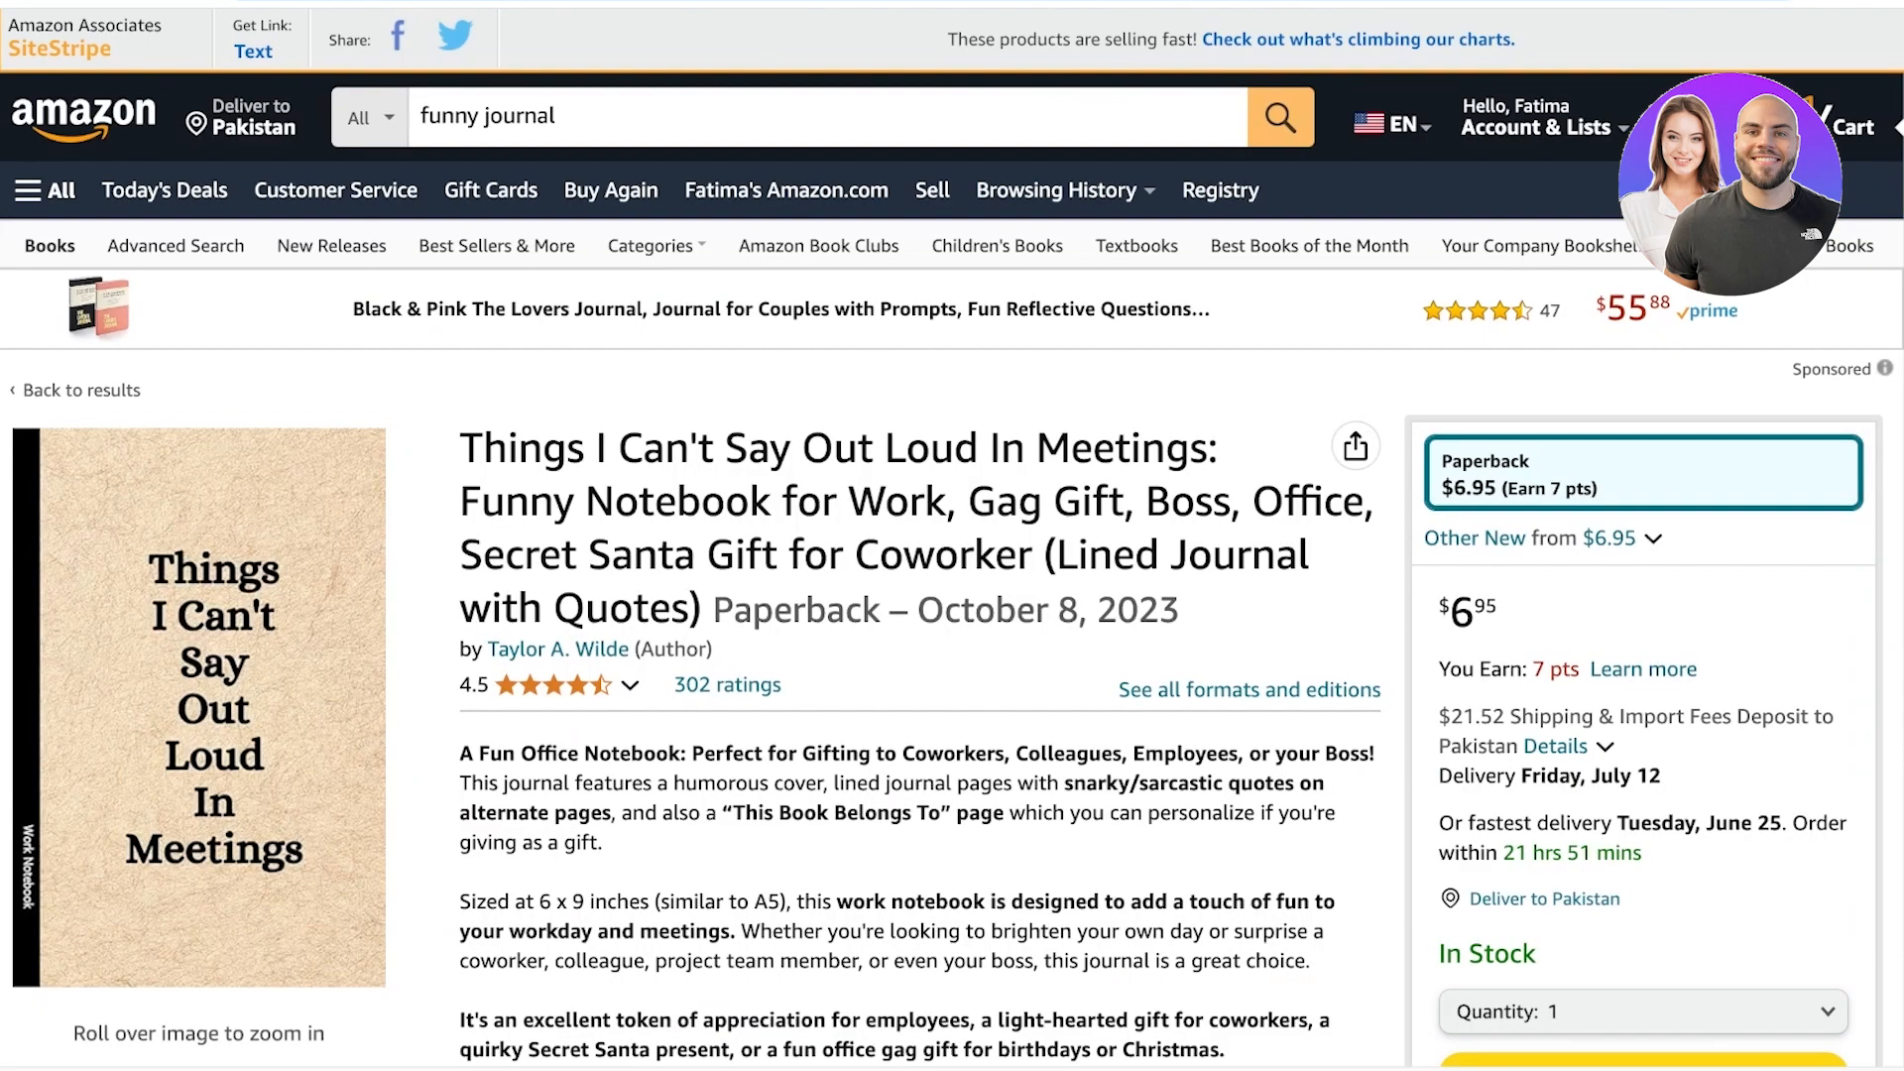
{"action": "scroll", "coordinate": [205, 793], "scroll_direction": "down", "scroll_amount": 1}
{"action": "mouse_move", "coordinate": [202, 788]}
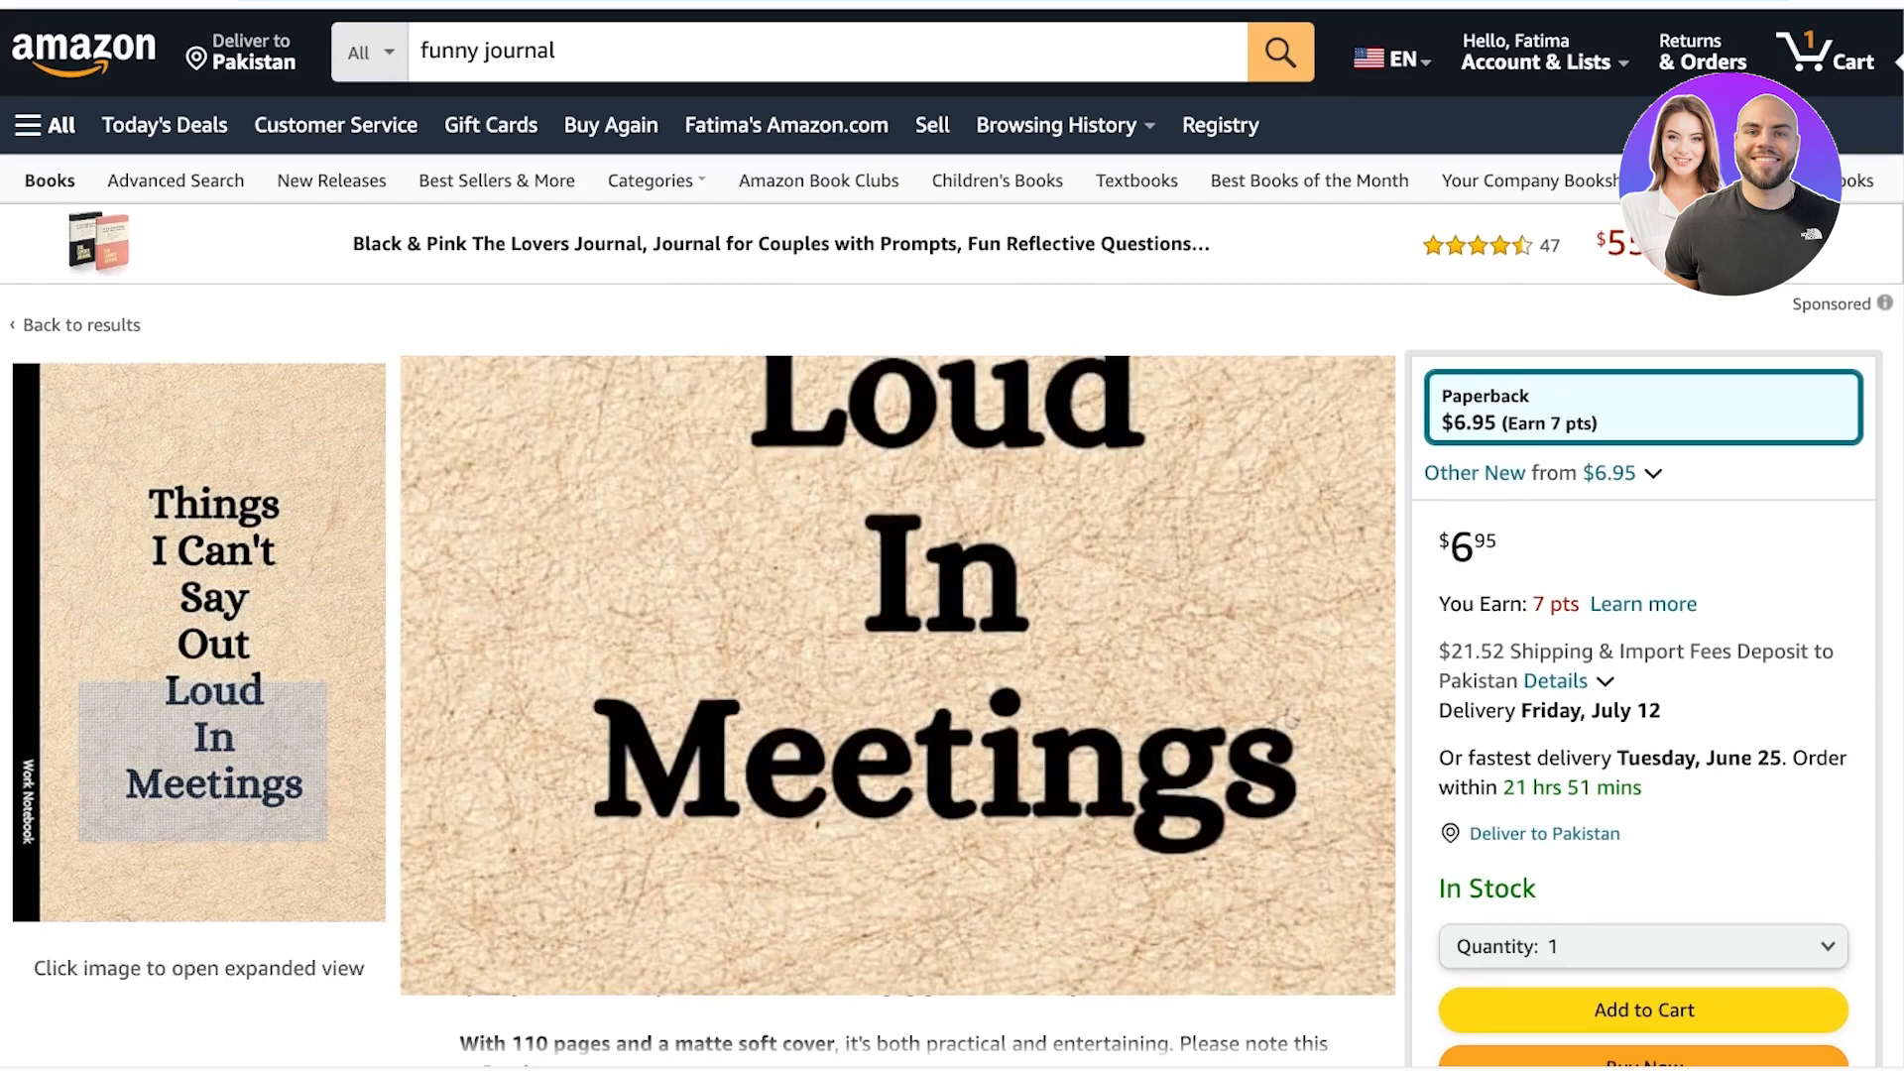
{"action": "scroll", "coordinate": [892, 596], "scroll_direction": "down", "scroll_amount": 1}
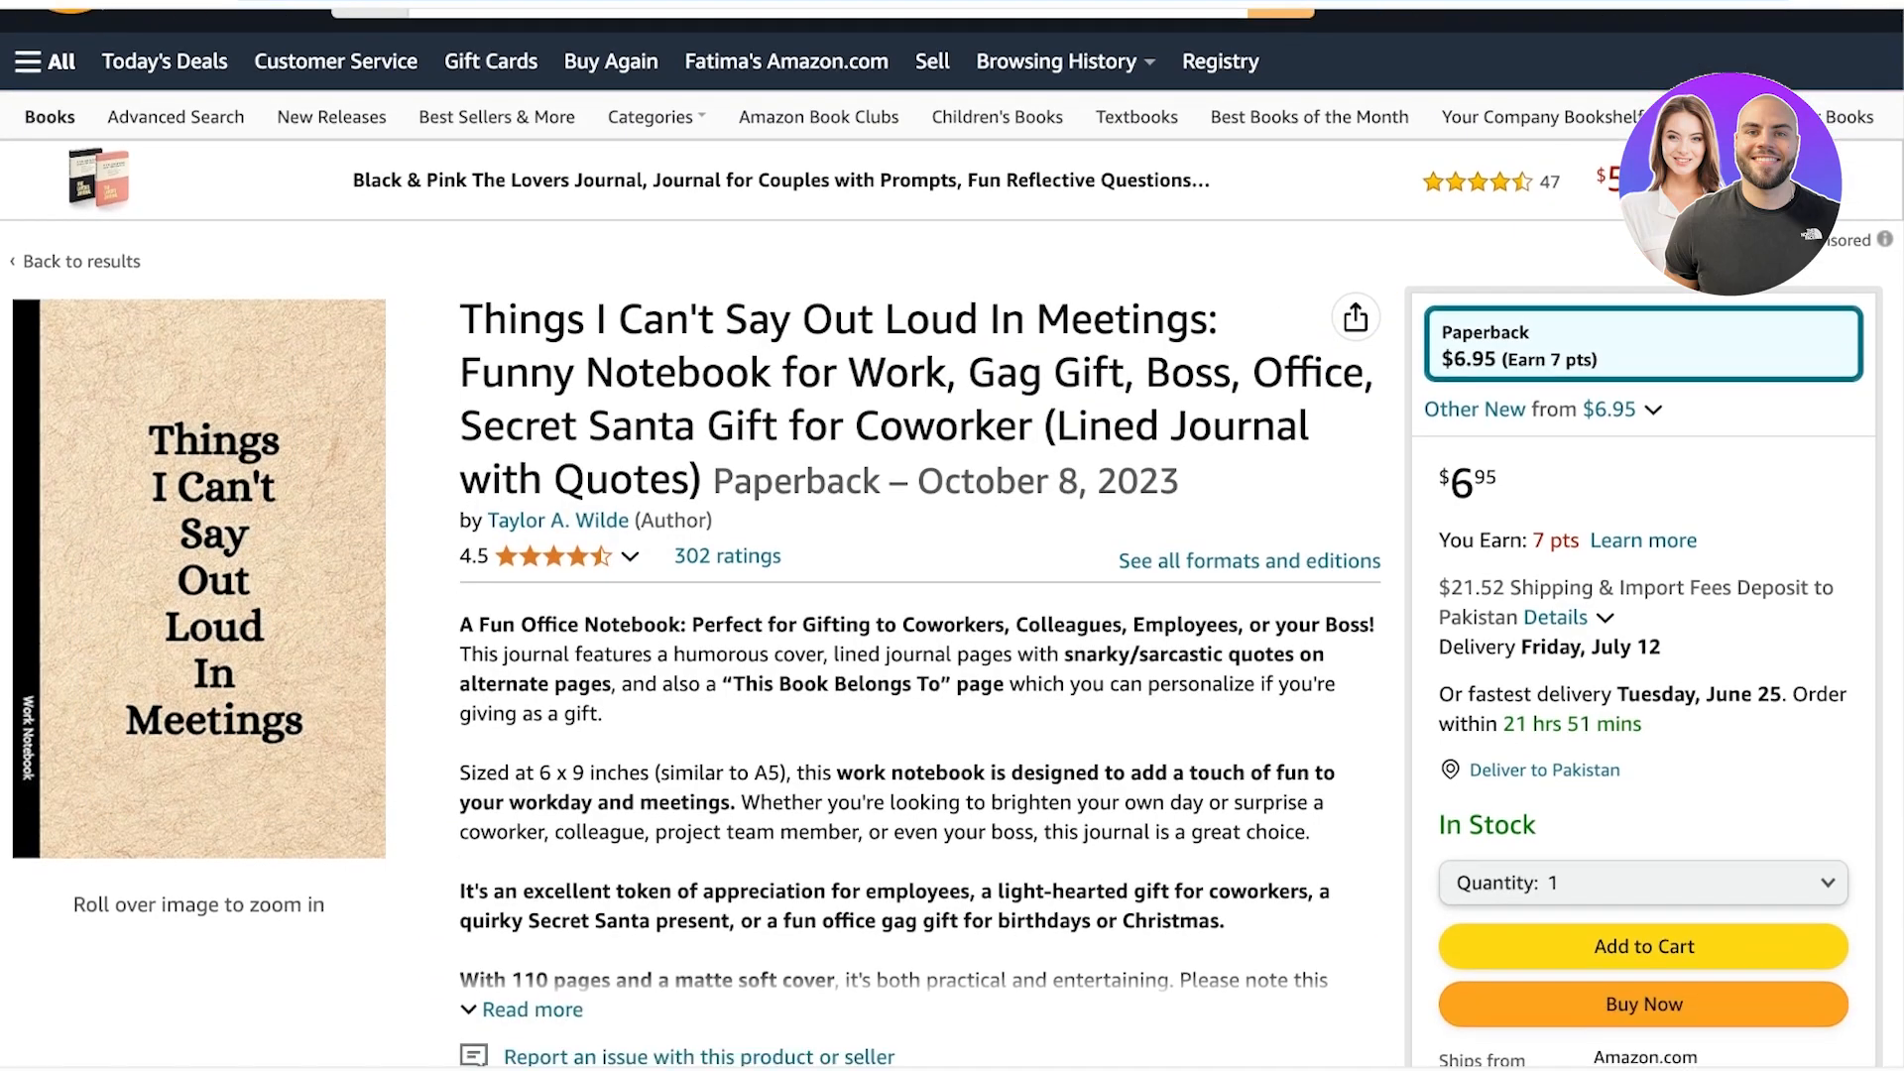
{"action": "scroll", "coordinate": [952, 535], "scroll_direction": "down", "scroll_amount": 1}
{"action": "scroll", "coordinate": [952, 536], "scroll_direction": "up", "scroll_amount": 1}
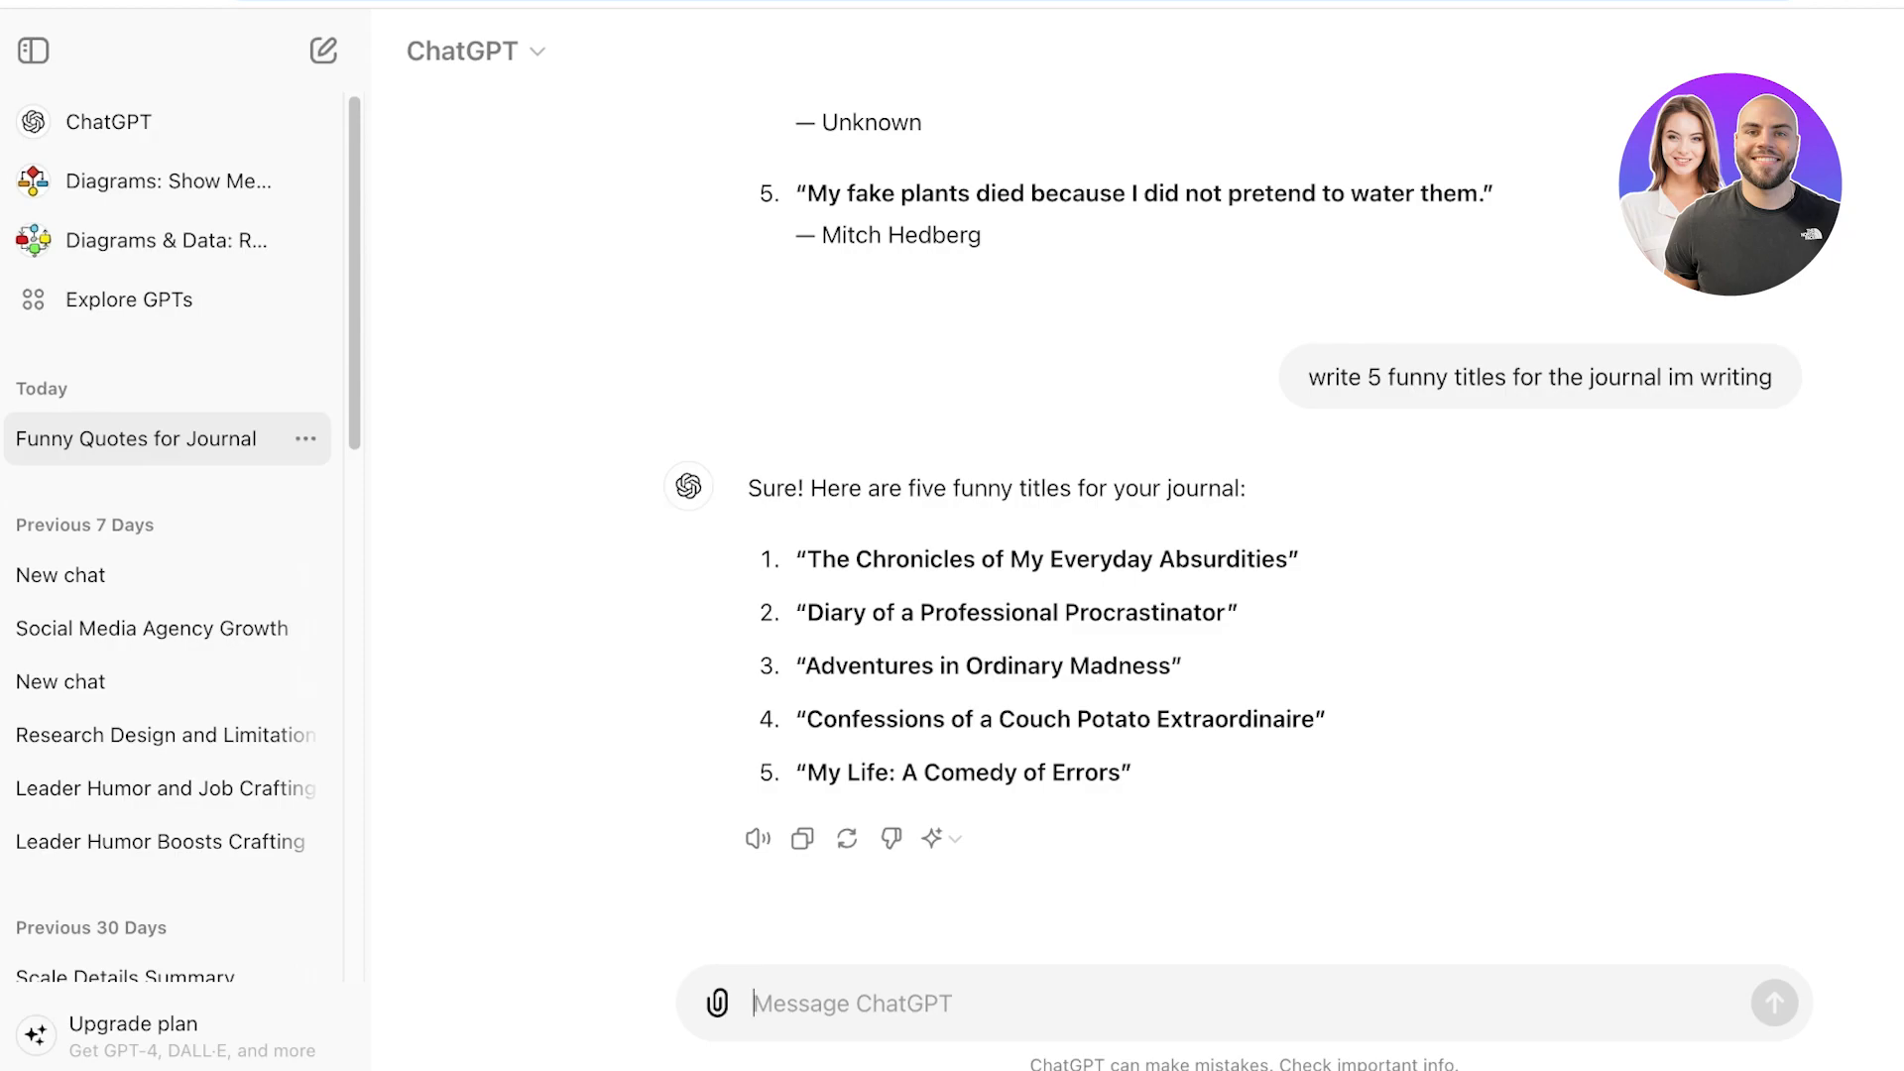
In ChatGPT, ask for 10 more funny journal titles and select "The Misadventures of a Wannabe Adult".
{"action": "type", "text": "10 more"}
{"action": "key", "text": "Return"}
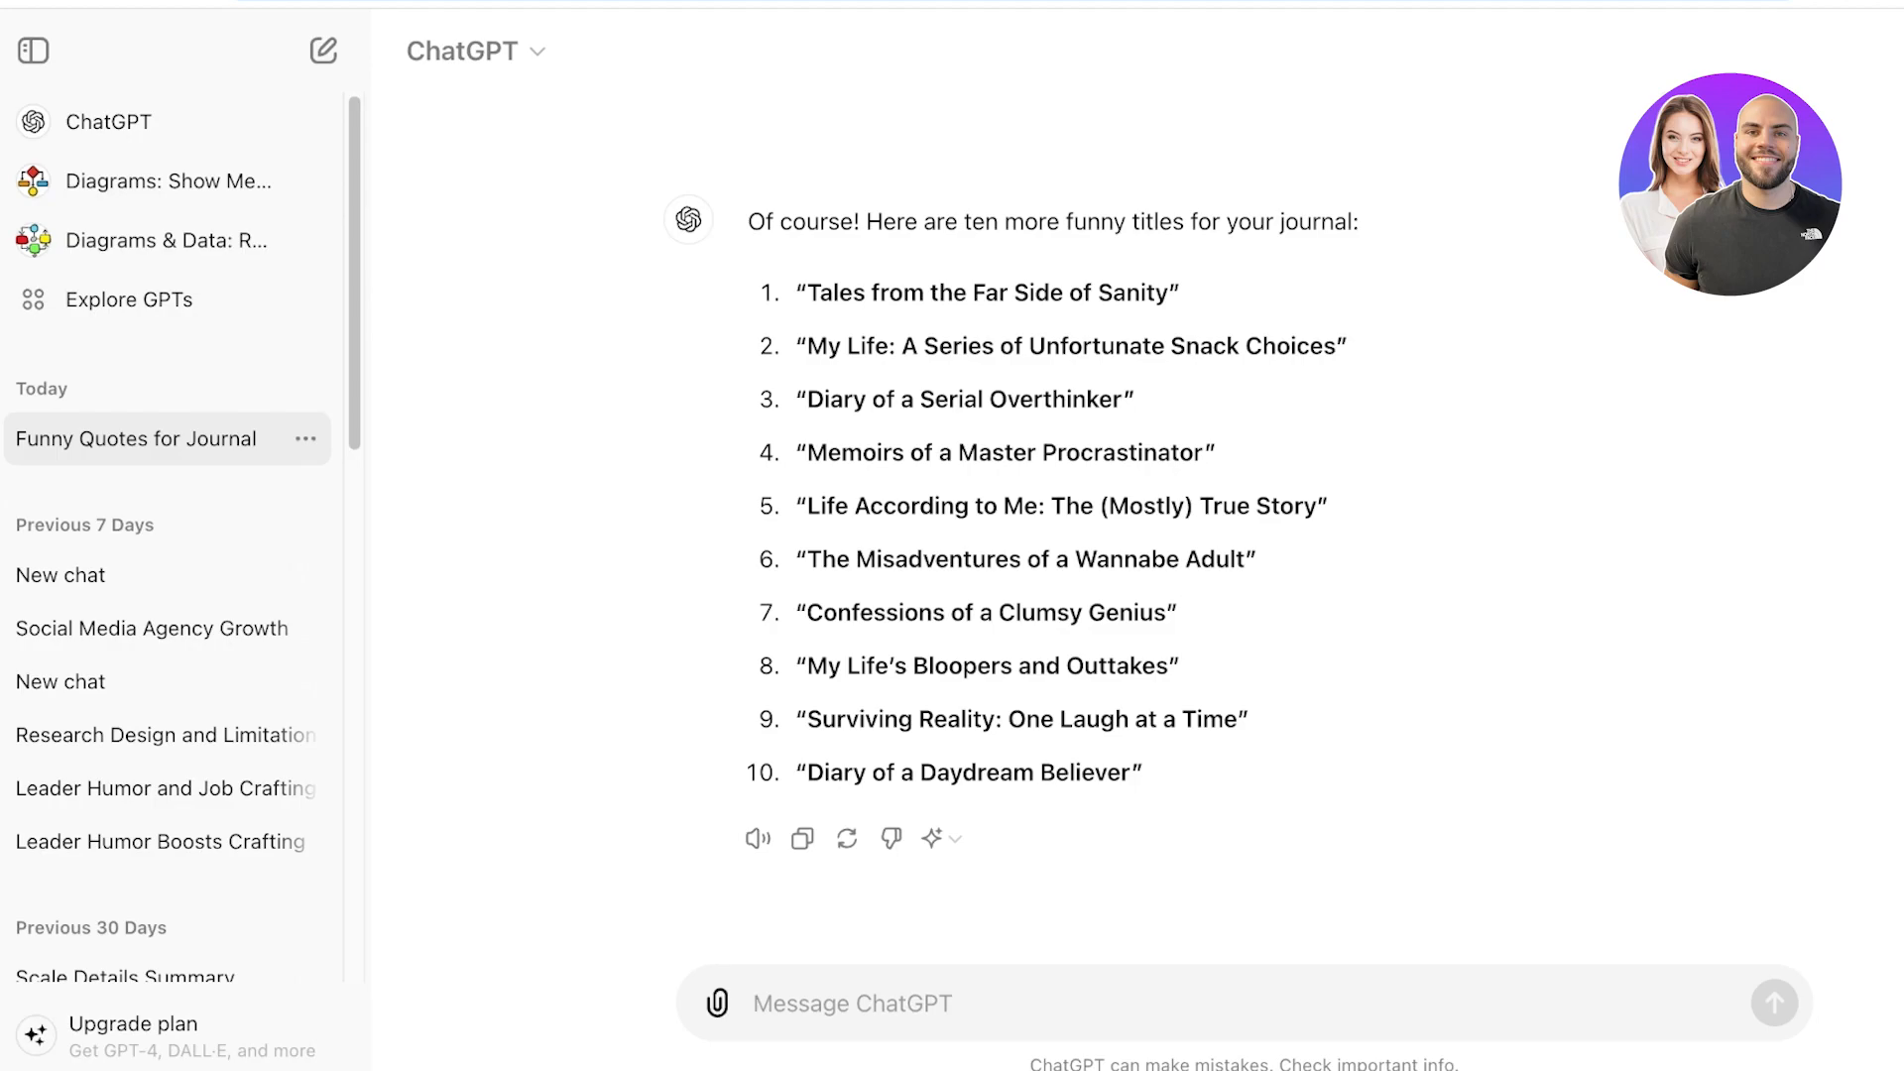
{"action": "scroll", "coordinate": [1091, 545], "scroll_direction": "up", "scroll_amount": 7}
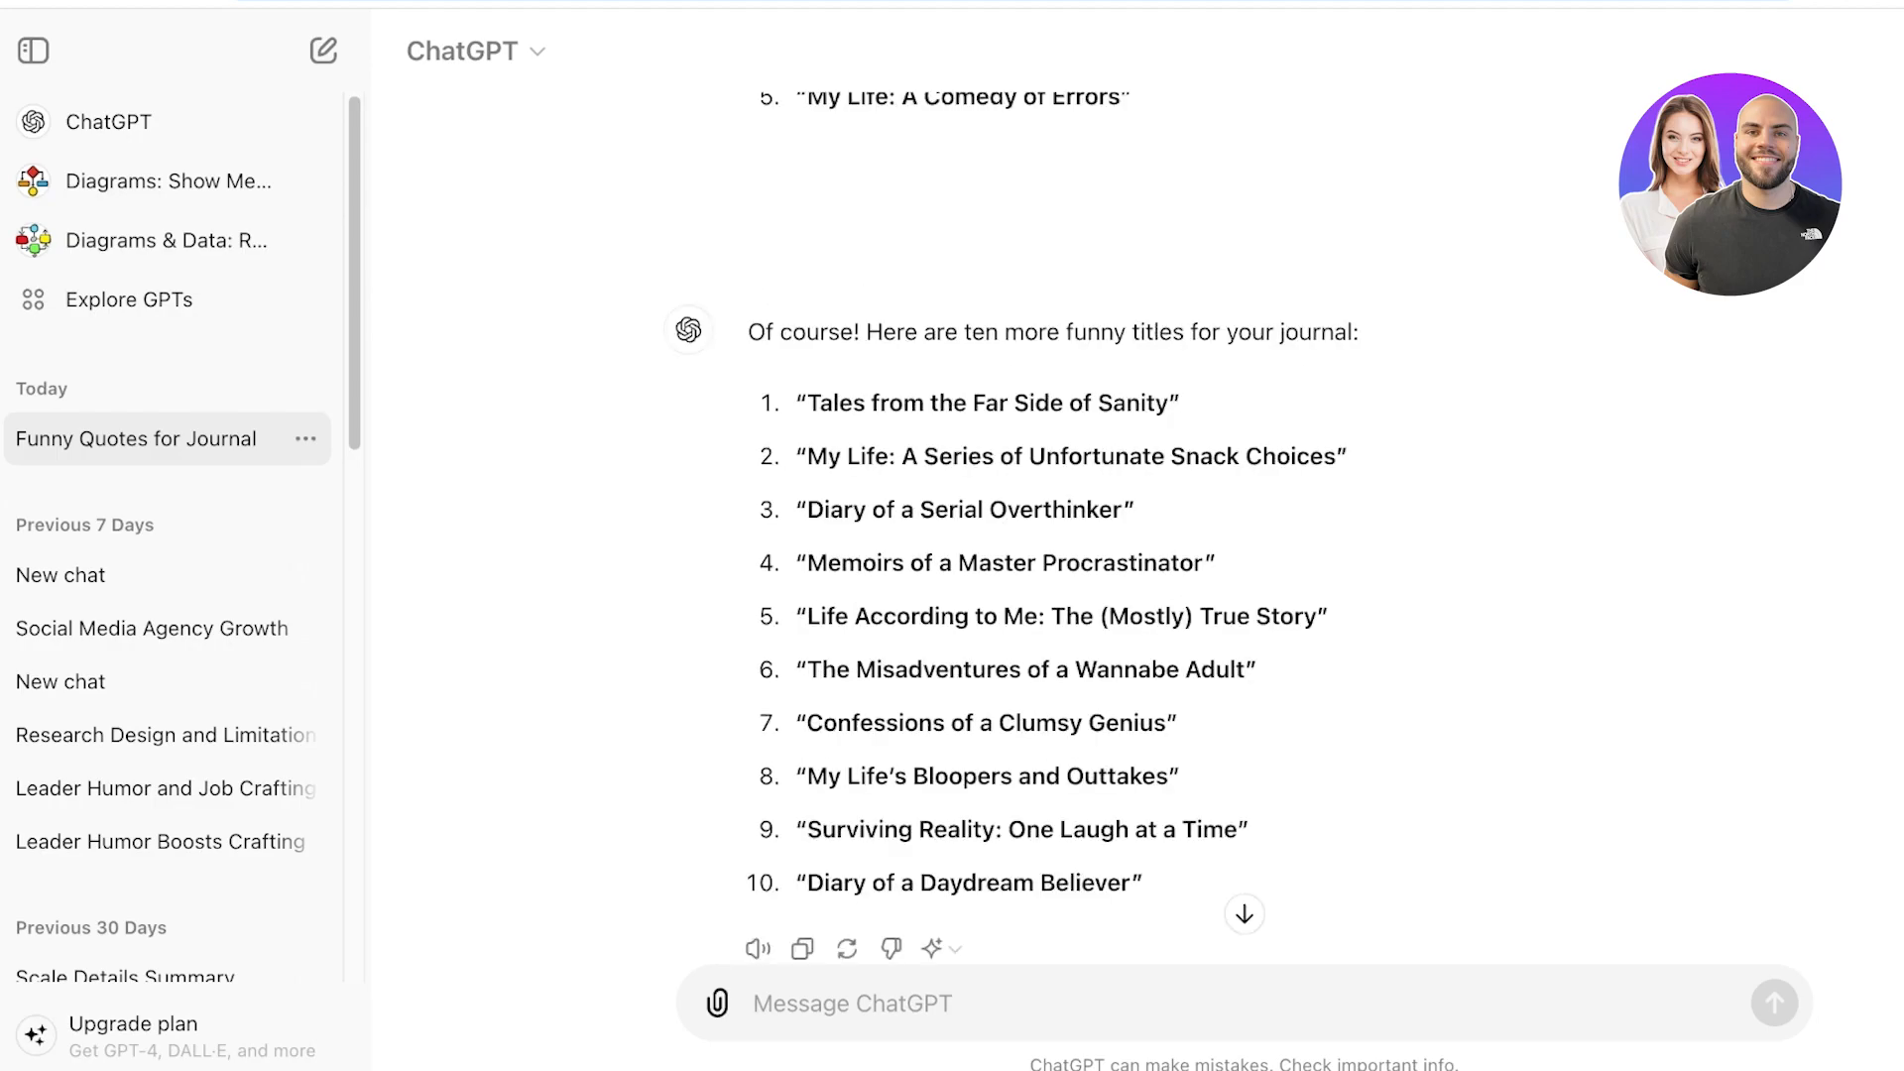
{"action": "left_click_drag", "start_coordinate": [806, 670], "coordinate": [1127, 670]}
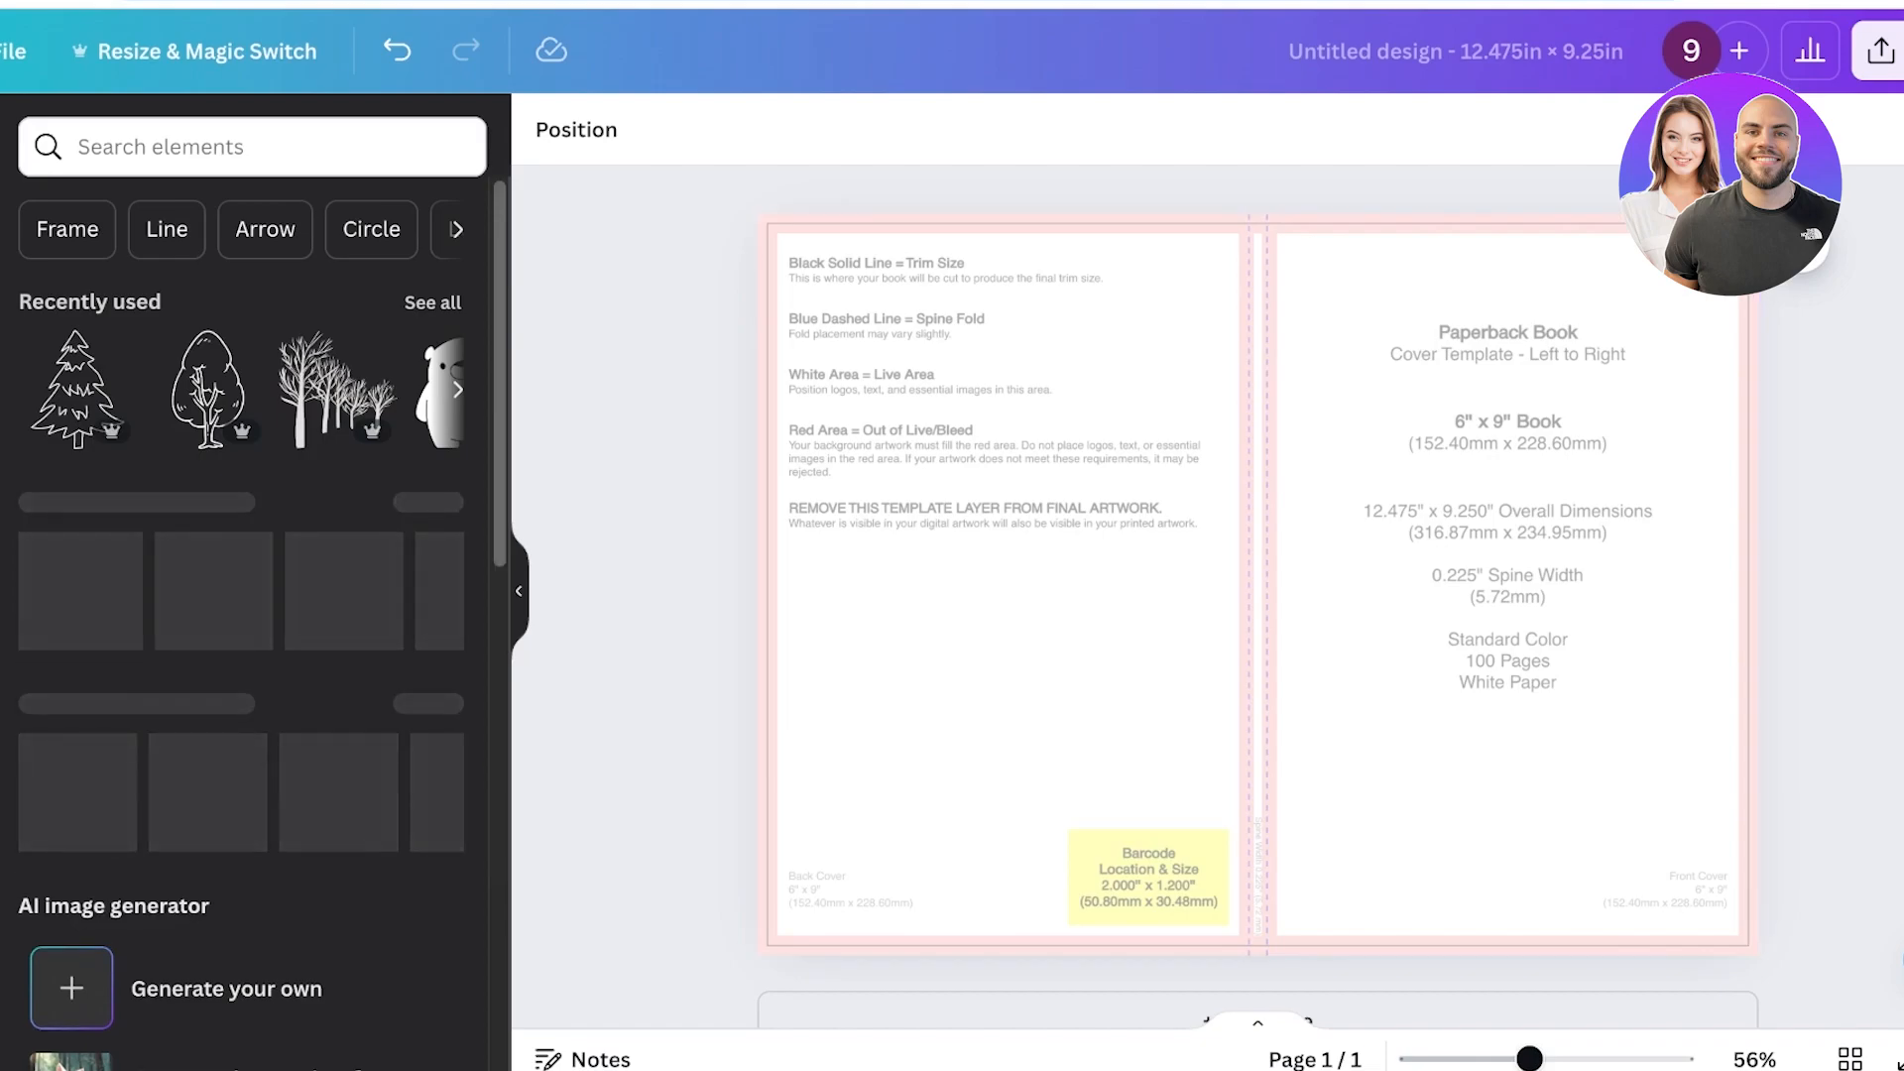
Search the Canva elements for background graphics and browse the results.
{"action": "left_click", "coordinate": [252, 147]}
{"action": "type", "text": "background"}
{"action": "key", "text": "Return"}
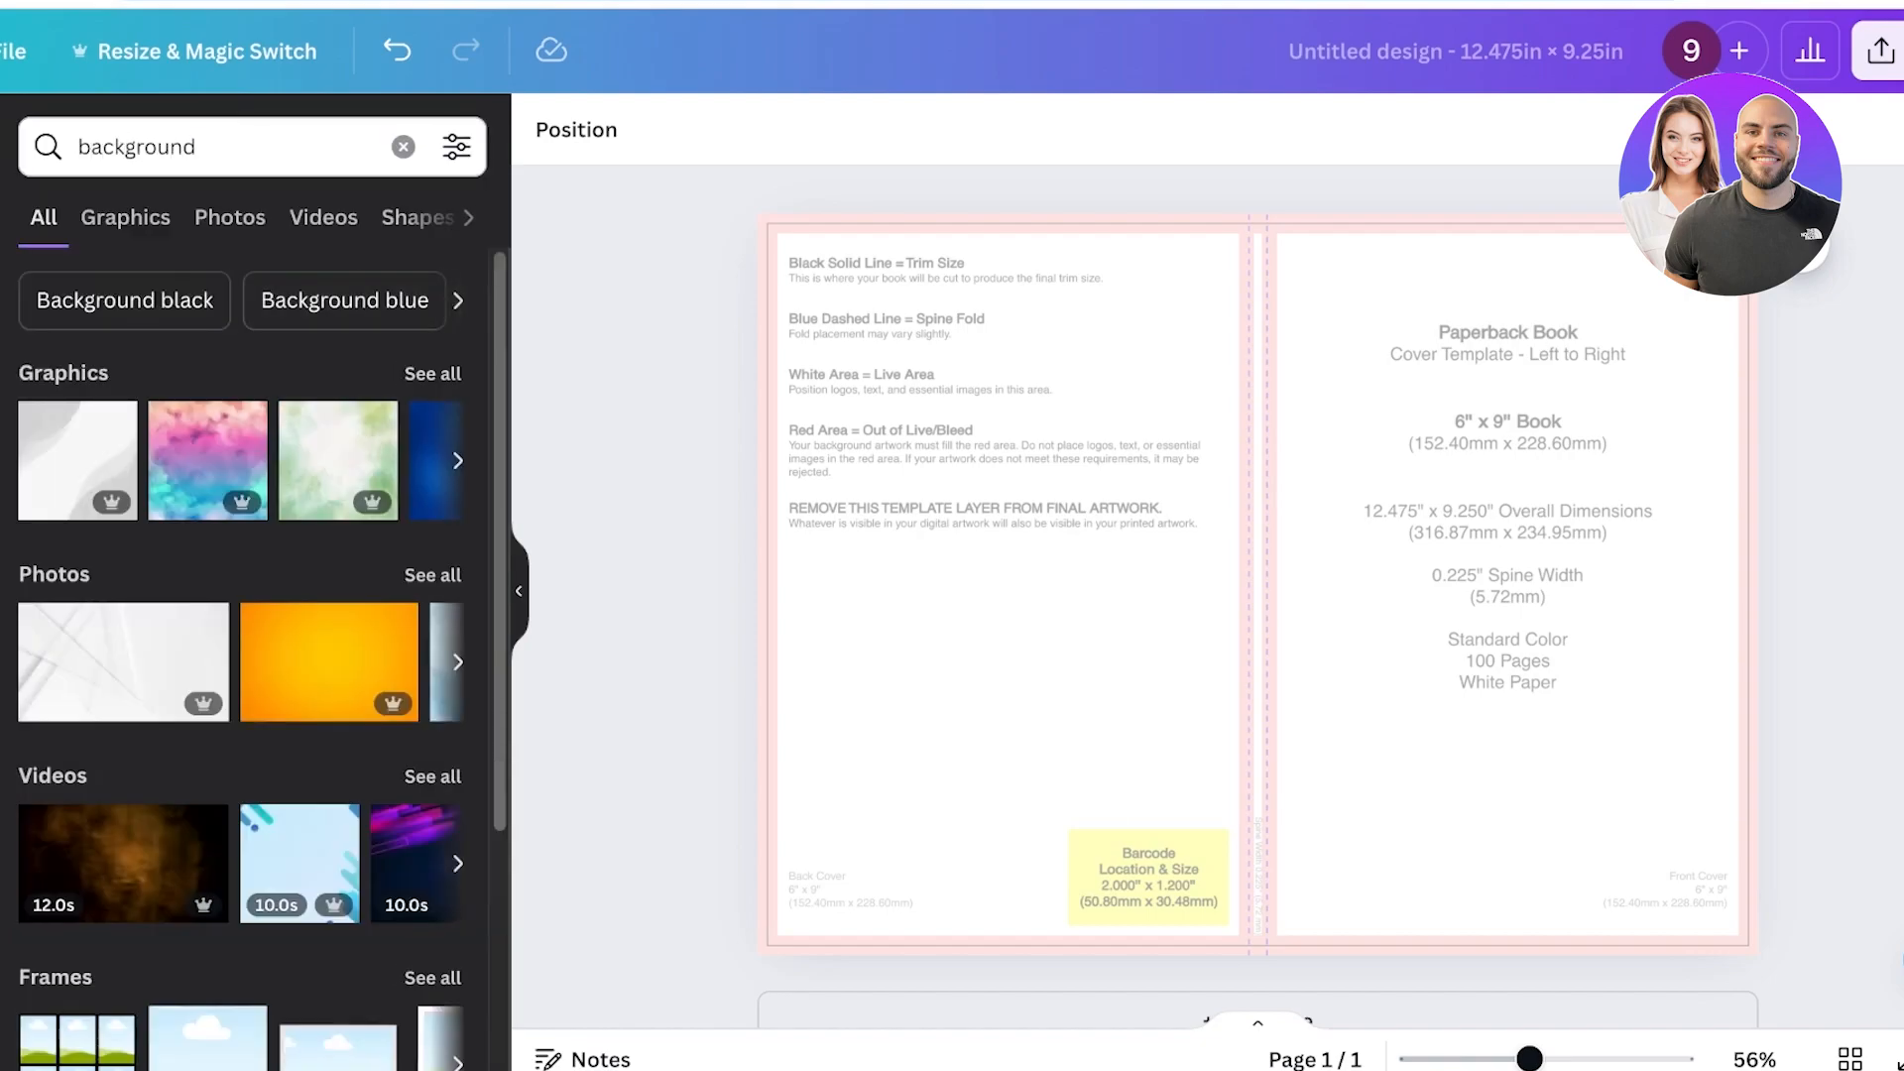
{"action": "left_click", "coordinate": [125, 217]}
{"action": "scroll", "coordinate": [241, 536], "scroll_direction": "down", "scroll_amount": 10}
{"action": "scroll", "coordinate": [241, 536], "scroll_direction": "up", "scroll_amount": 5}
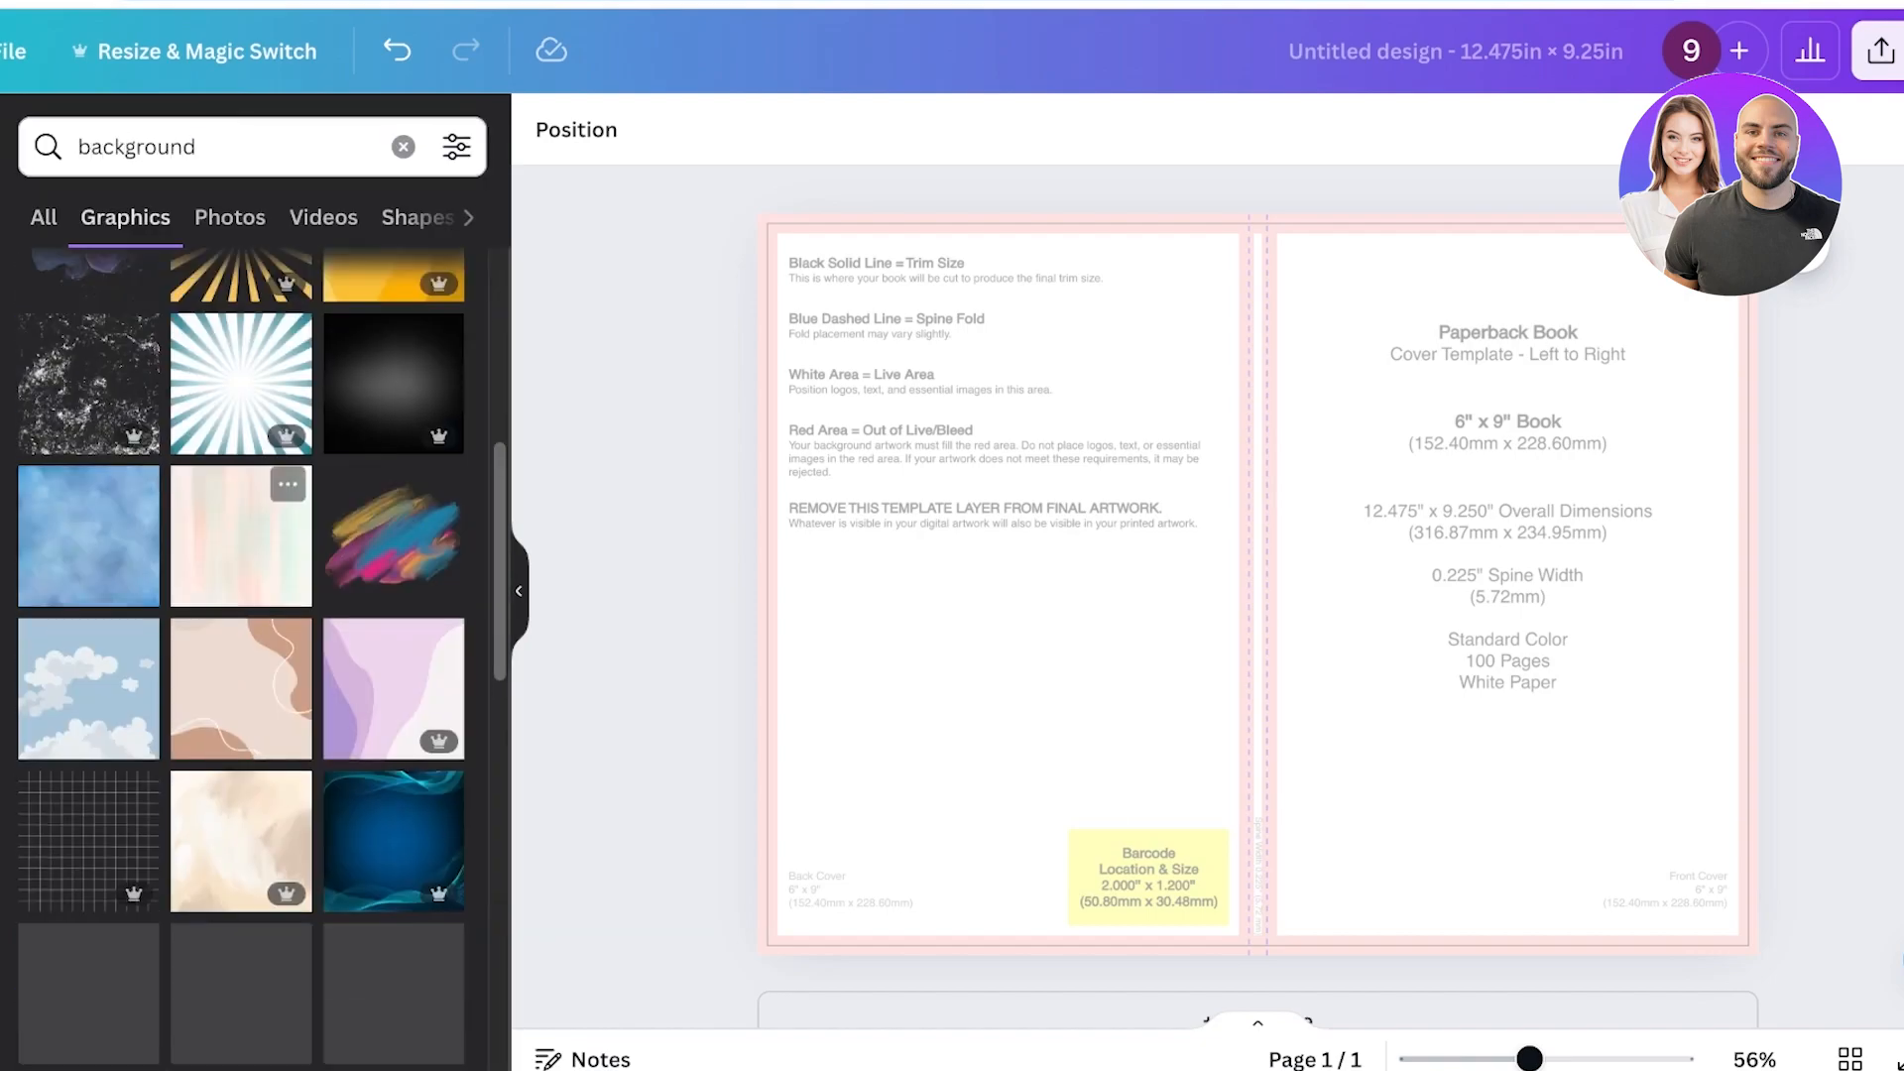
Search graphics for gradient and place a blurred gradient graphic on the front cover.
{"action": "left_click", "coordinate": [402, 147]}
{"action": "type", "text": "grad"}
{"action": "key", "text": "BackSpace"}
{"action": "type", "text": "dient"}
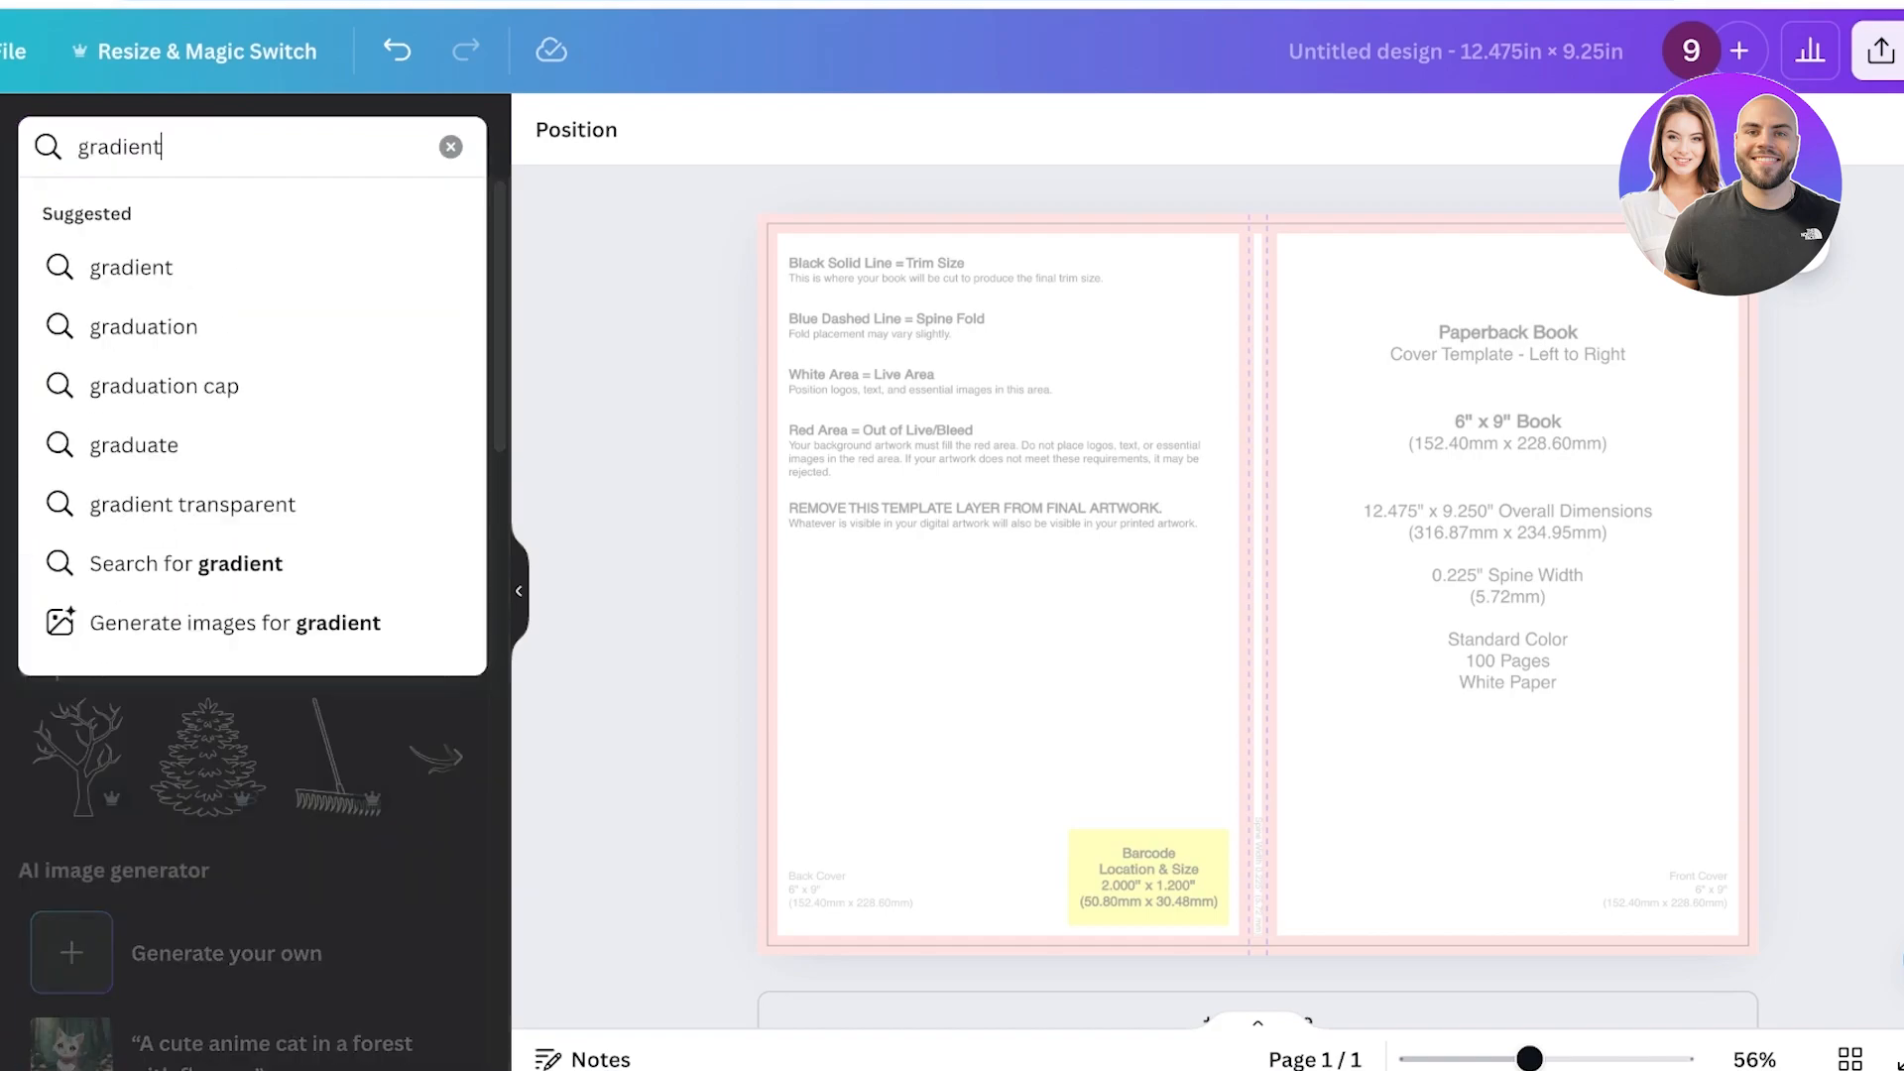
{"action": "key", "text": "Return"}
{"action": "left_click", "coordinate": [125, 217]}
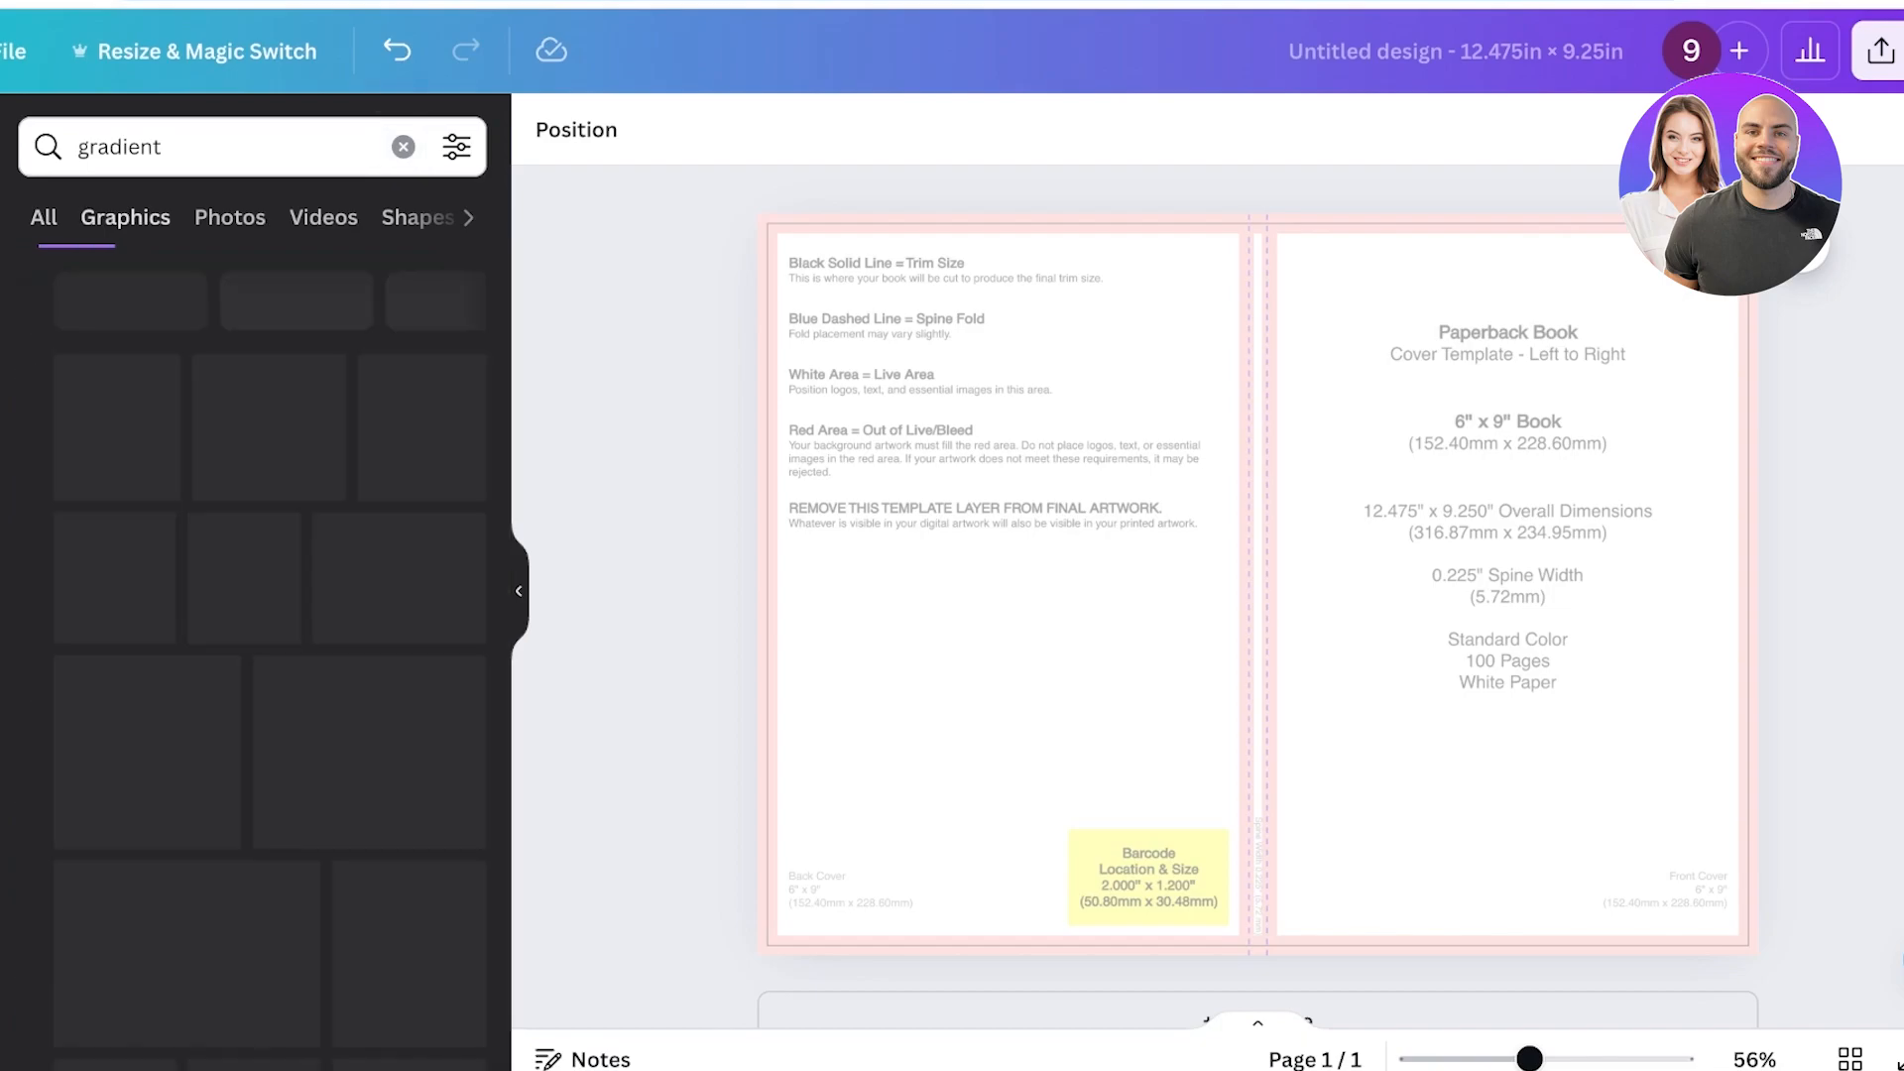
{"action": "scroll", "coordinate": [238, 556], "scroll_direction": "down", "scroll_amount": 5}
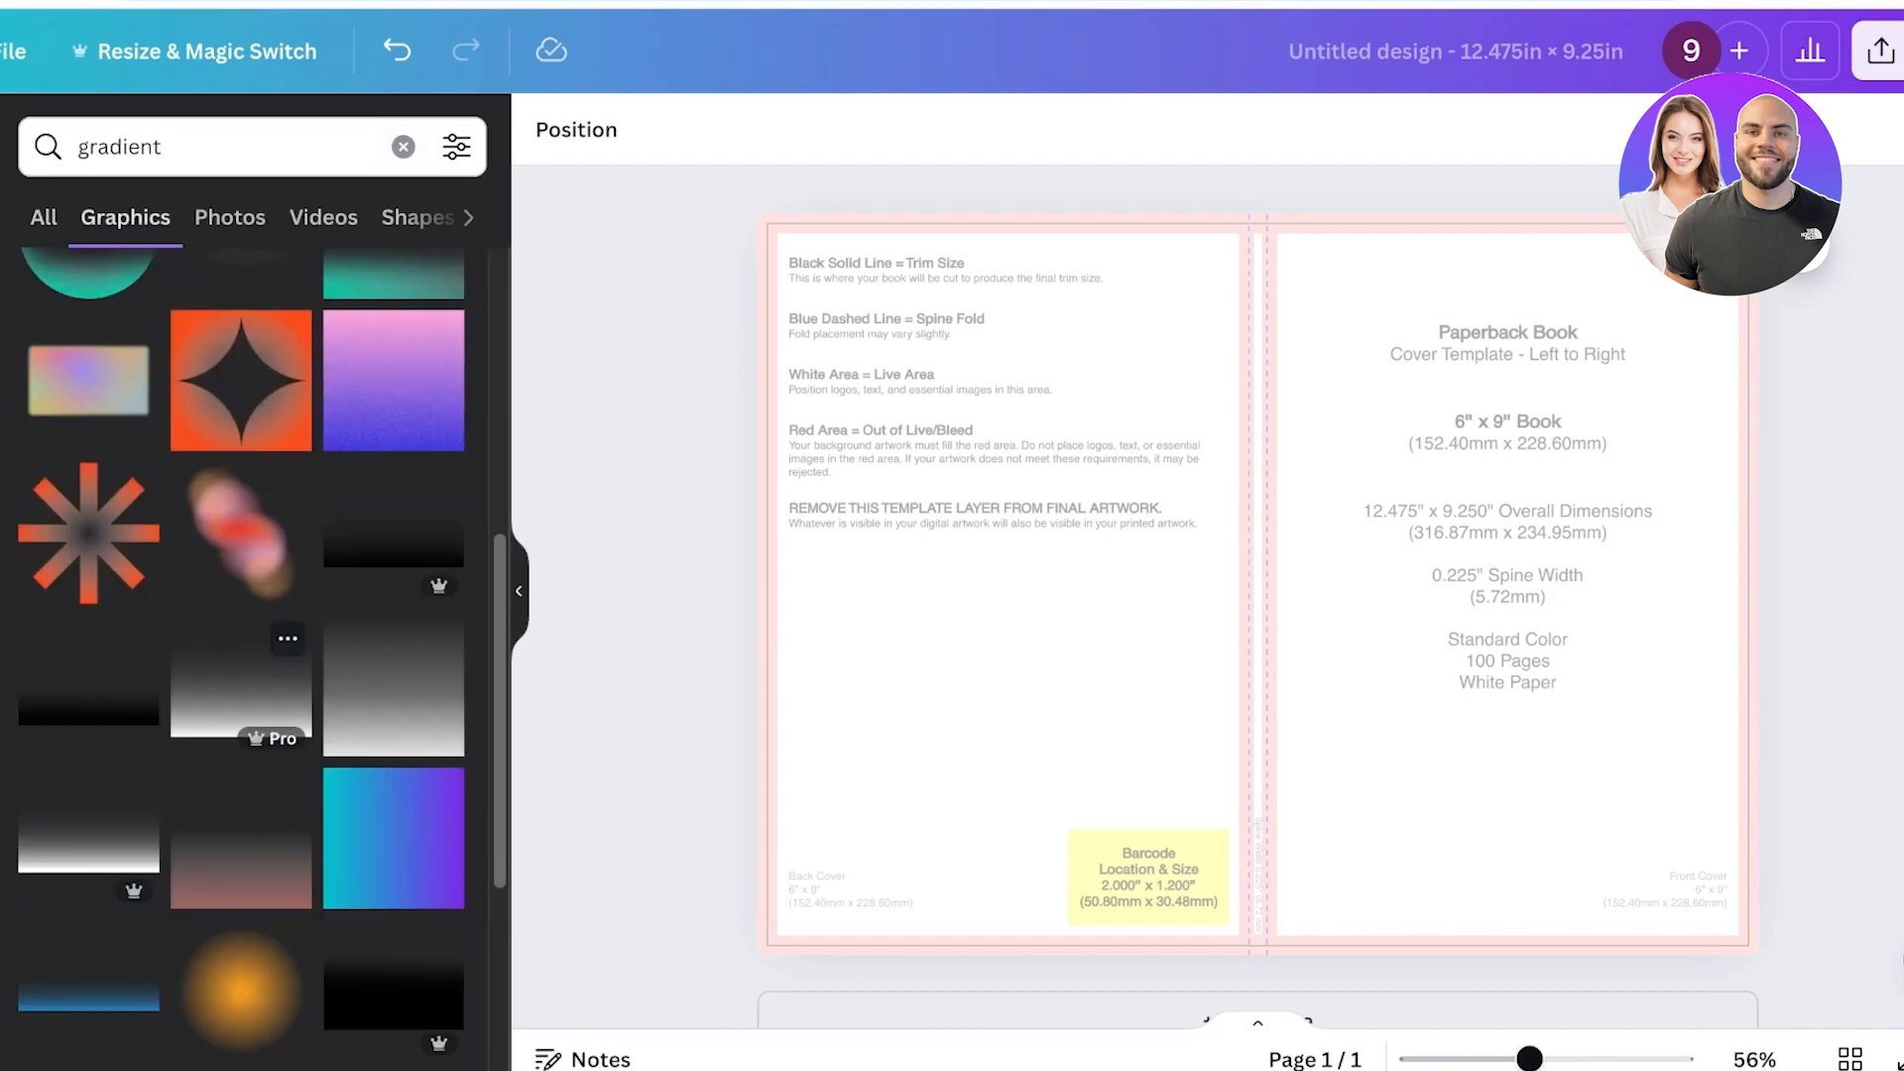
{"action": "left_click", "coordinate": [241, 533]}
{"action": "left_click_drag", "start_coordinate": [1239, 565], "coordinate": [1487, 535]}
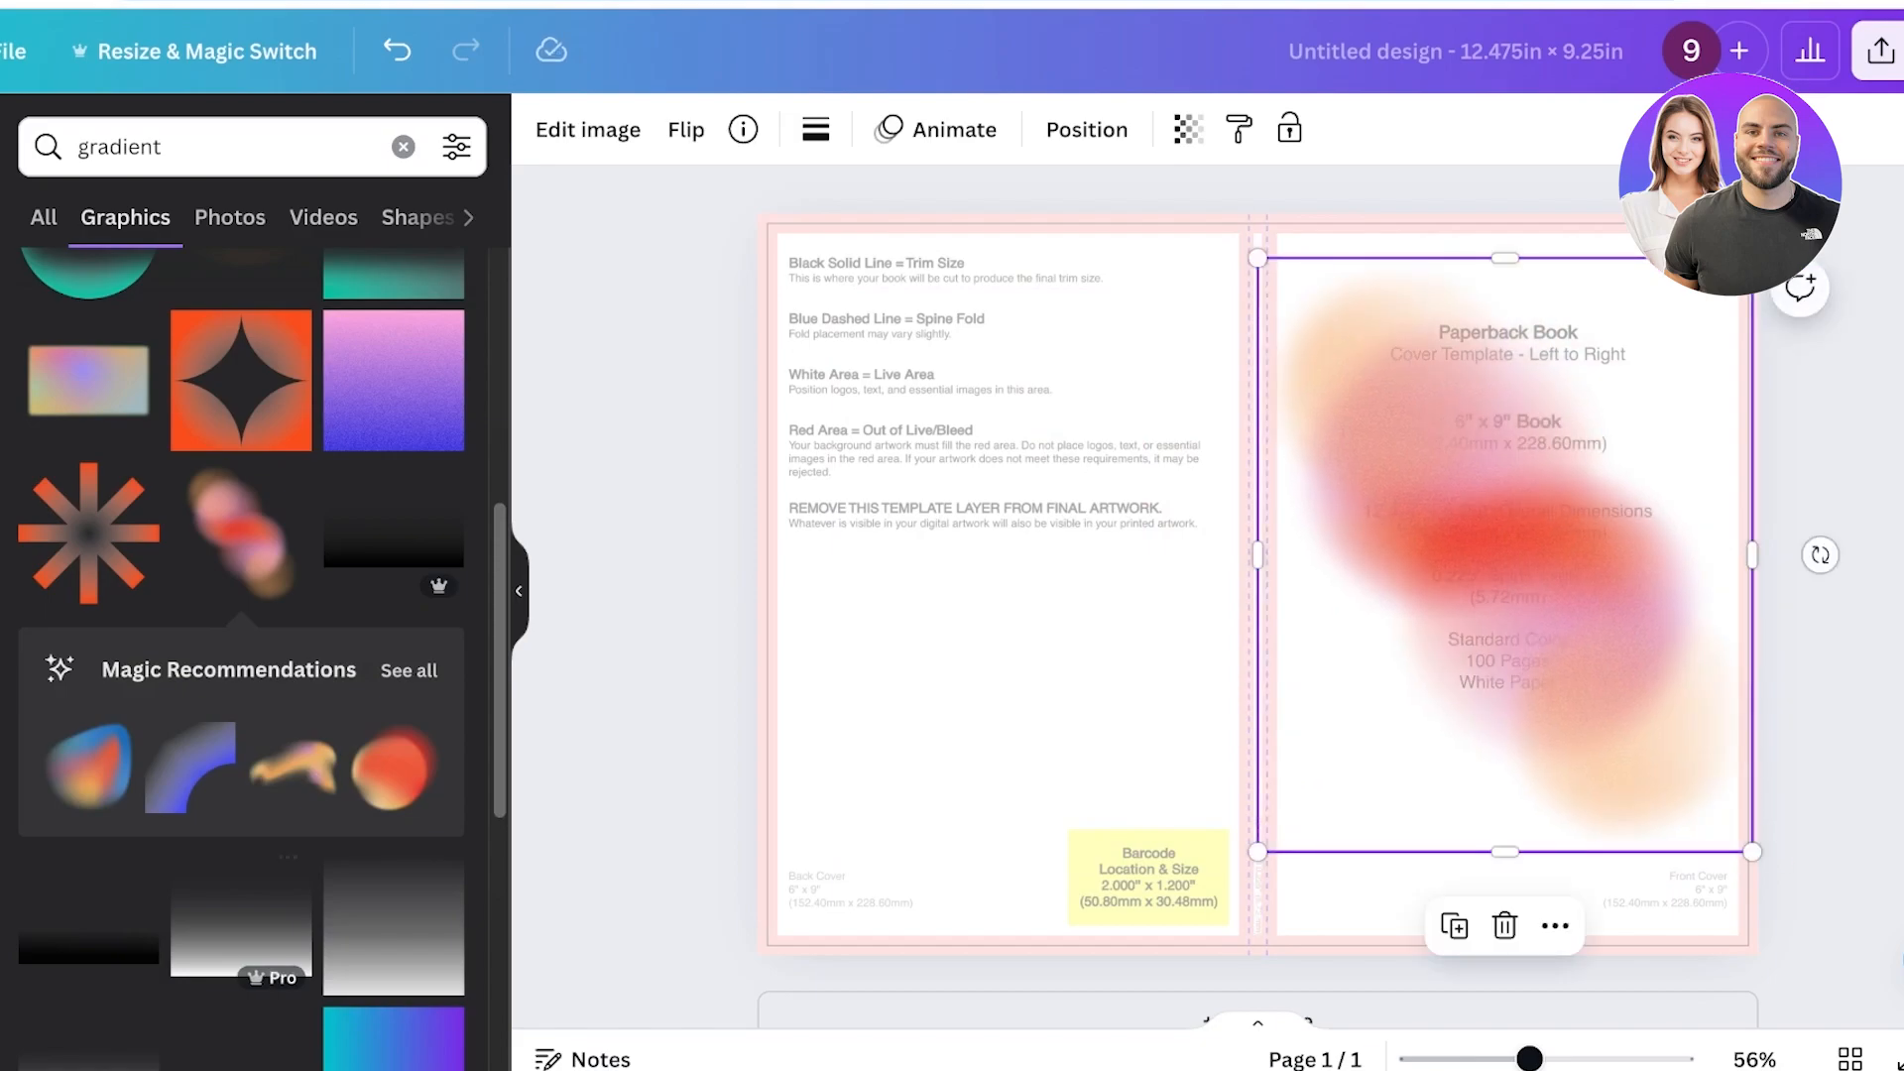
Add a pastel gradient graphic and stretch copies of it across the back and front covers.
{"action": "scroll", "coordinate": [397, 992], "scroll_direction": "down", "scroll_amount": 5}
{"action": "left_click", "coordinate": [394, 1002]}
{"action": "left_click_drag", "start_coordinate": [1260, 575], "coordinate": [1391, 359]}
{"action": "left_click_drag", "start_coordinate": [1542, 510], "coordinate": [1884, 1026]}
{"action": "mouse_move", "coordinate": [1607, 635]}
{"action": "left_mouse_down"}
{"action": "mouse_move", "coordinate": [852, 634]}
{"action": "mouse_move", "coordinate": [893, 634]}
{"action": "mouse_move", "coordinate": [915, 662]}
{"action": "mouse_move", "coordinate": [1681, 639]}
{"action": "mouse_move", "coordinate": [1634, 640]}
{"action": "left_mouse_up"}
{"action": "left_click_drag", "start_coordinate": [905, 634], "coordinate": [905, 621]}
{"action": "left_click_drag", "start_coordinate": [1634, 635], "coordinate": [1635, 628]}
{"action": "left_click", "coordinate": [992, 596]}
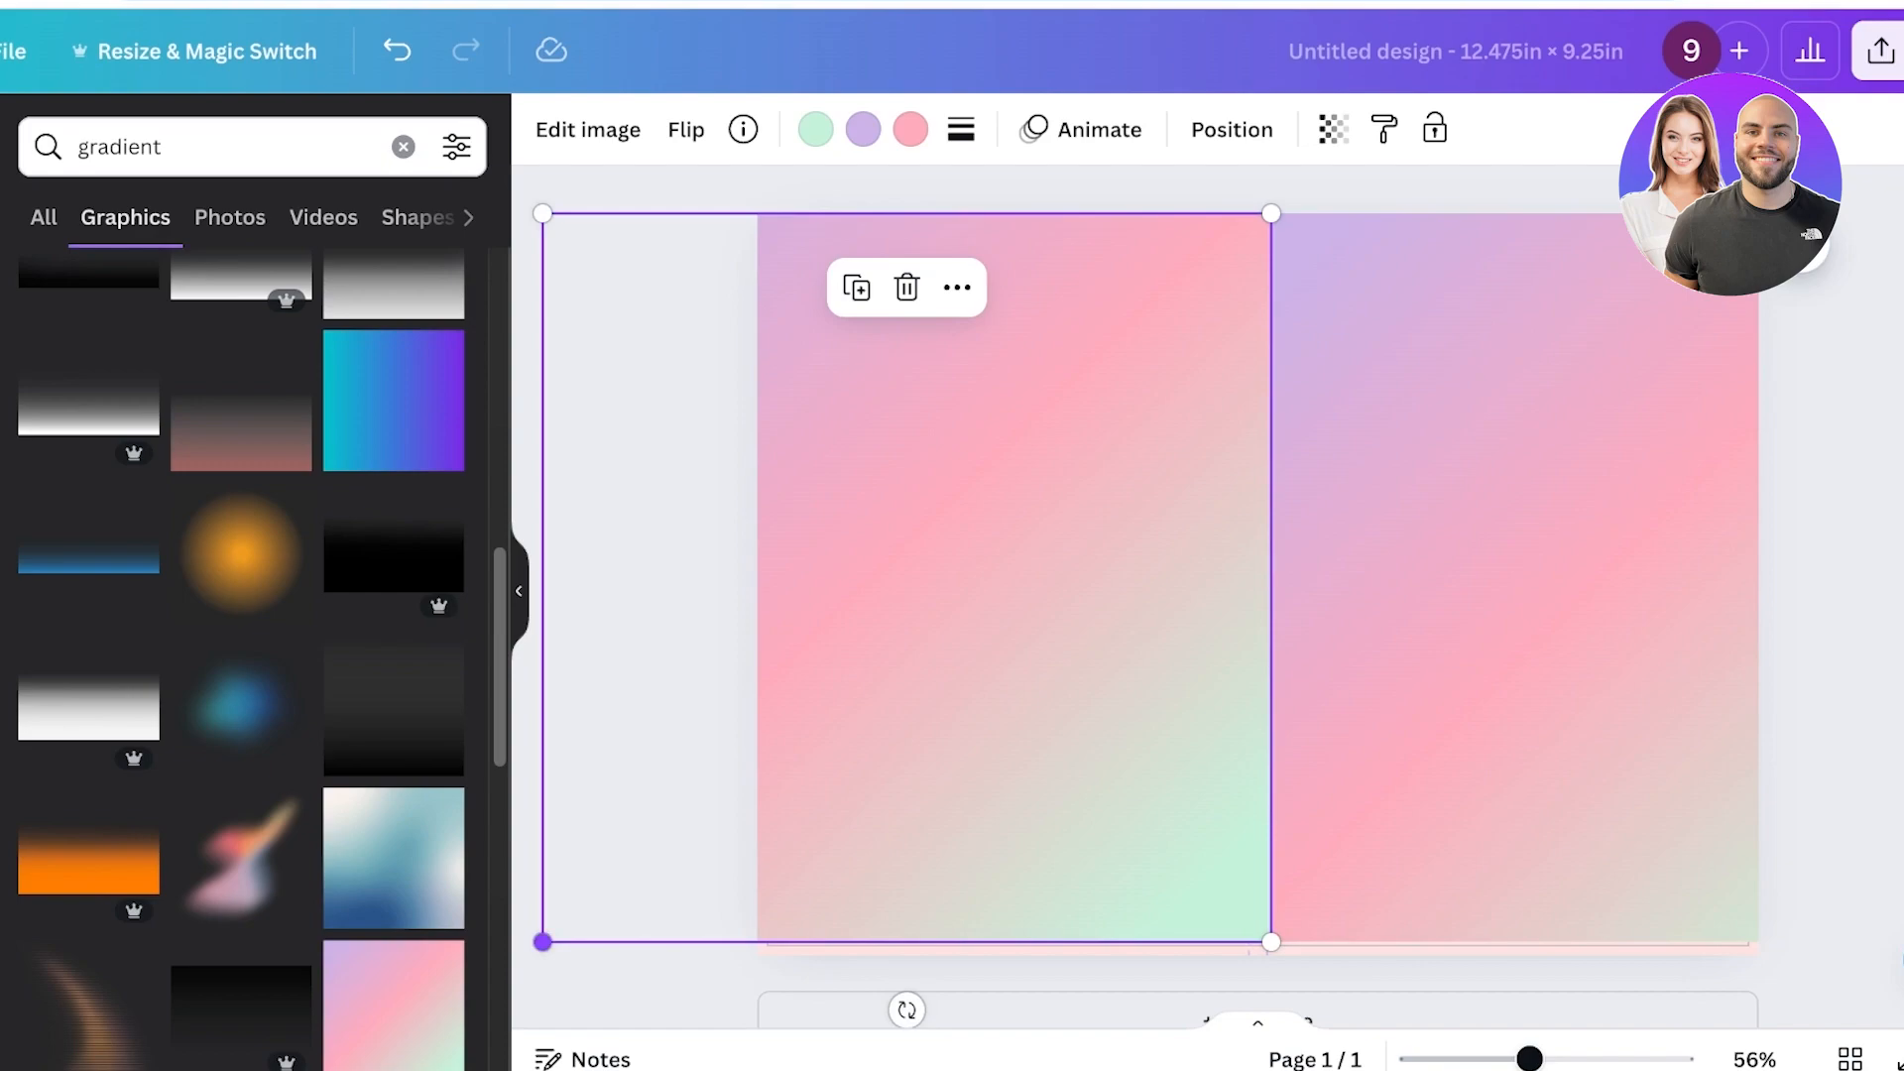
Extend both gradients to the bottom edge and flip the front-cover gradient horizontally.
{"action": "left_click_drag", "start_coordinate": [542, 942], "coordinate": [528, 956]}
{"action": "left_click", "coordinate": [1438, 744]}
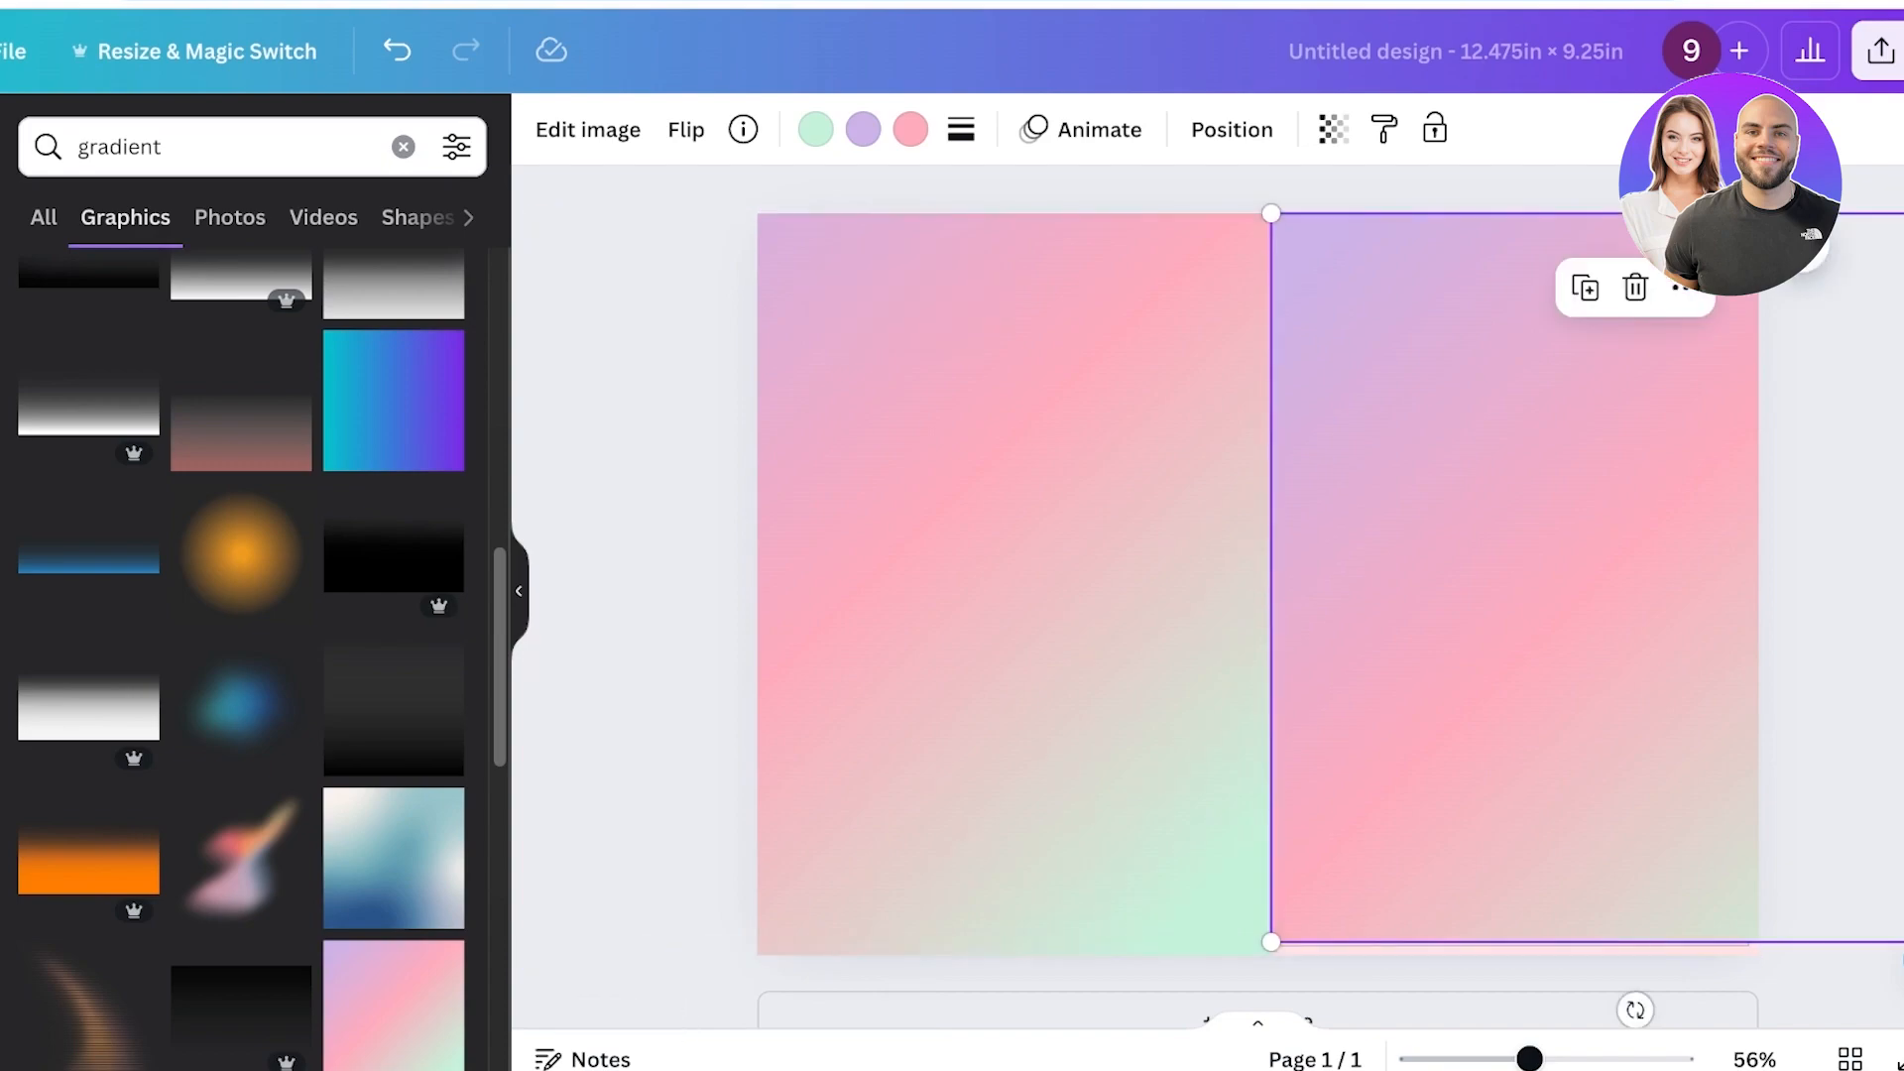
{"action": "left_click_drag", "start_coordinate": [1270, 942], "coordinate": [1271, 955]}
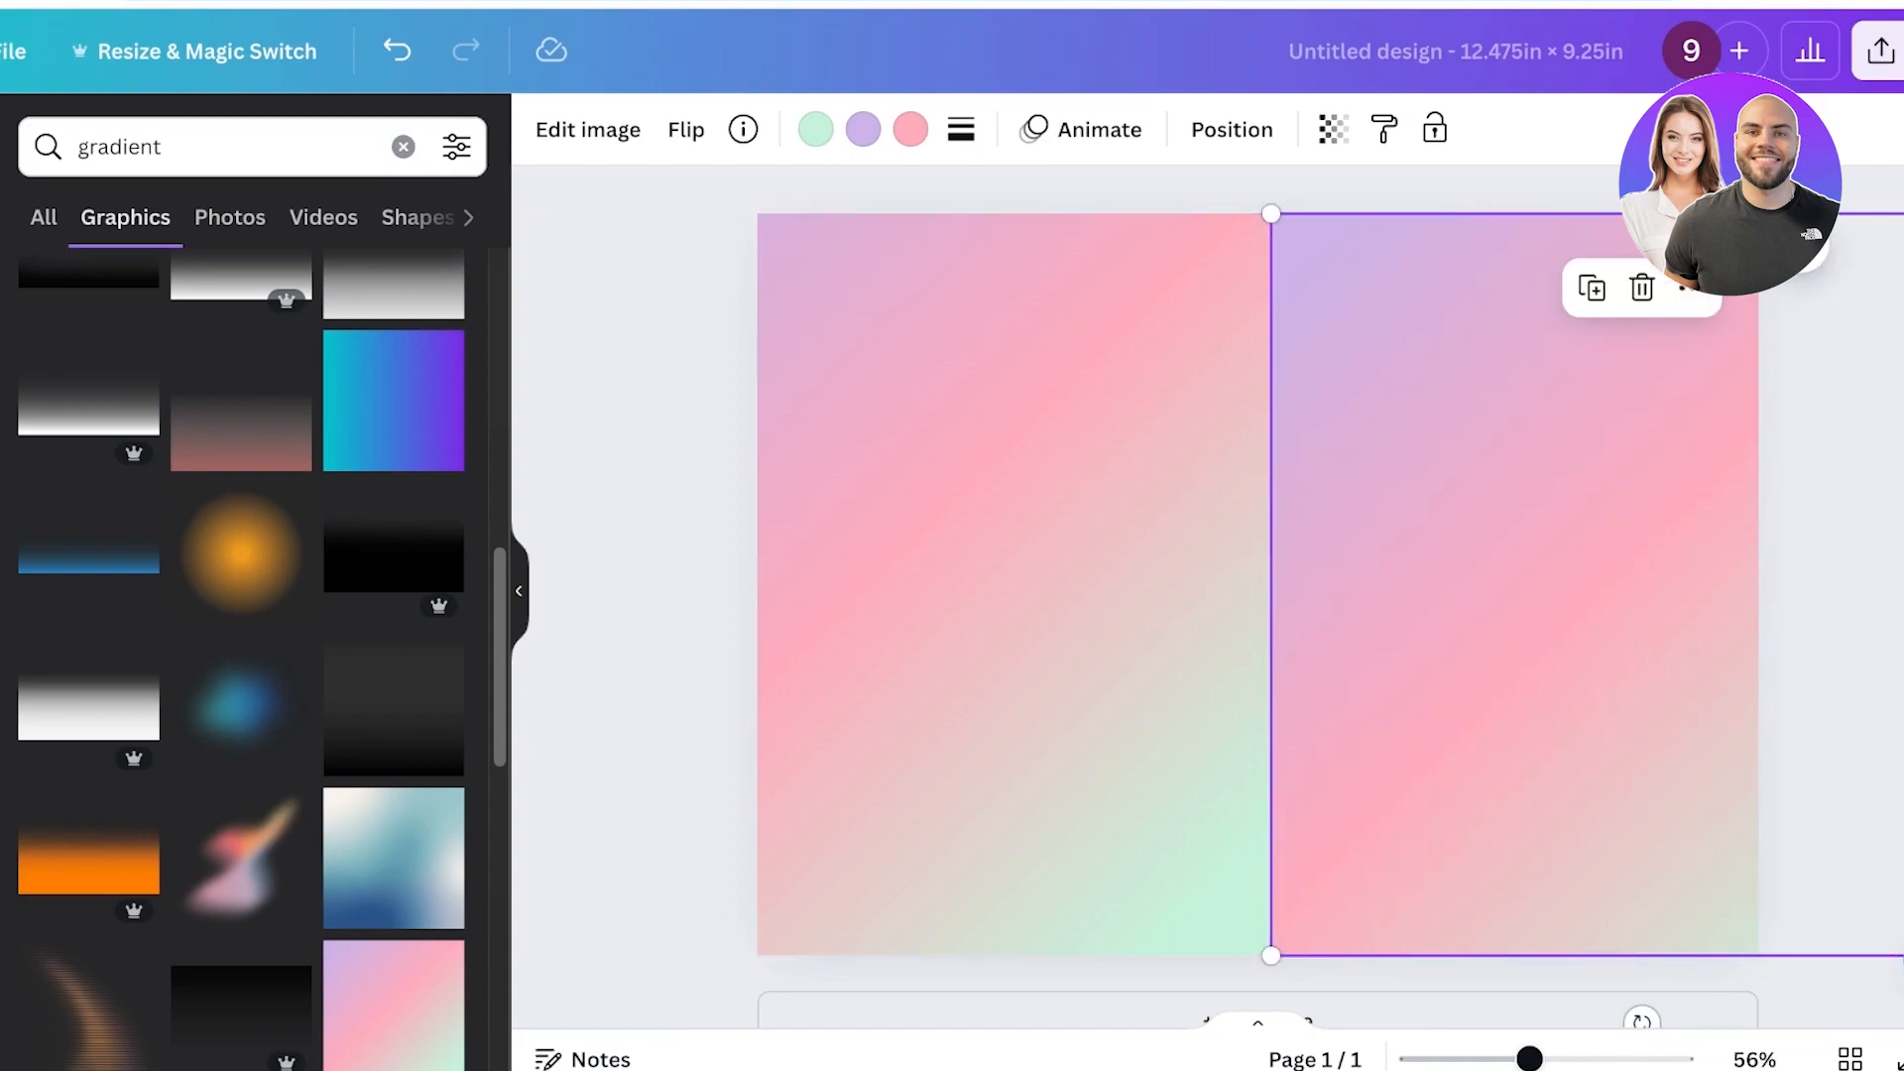
{"action": "left_click", "coordinate": [686, 130]}
{"action": "left_click", "coordinate": [797, 208]}
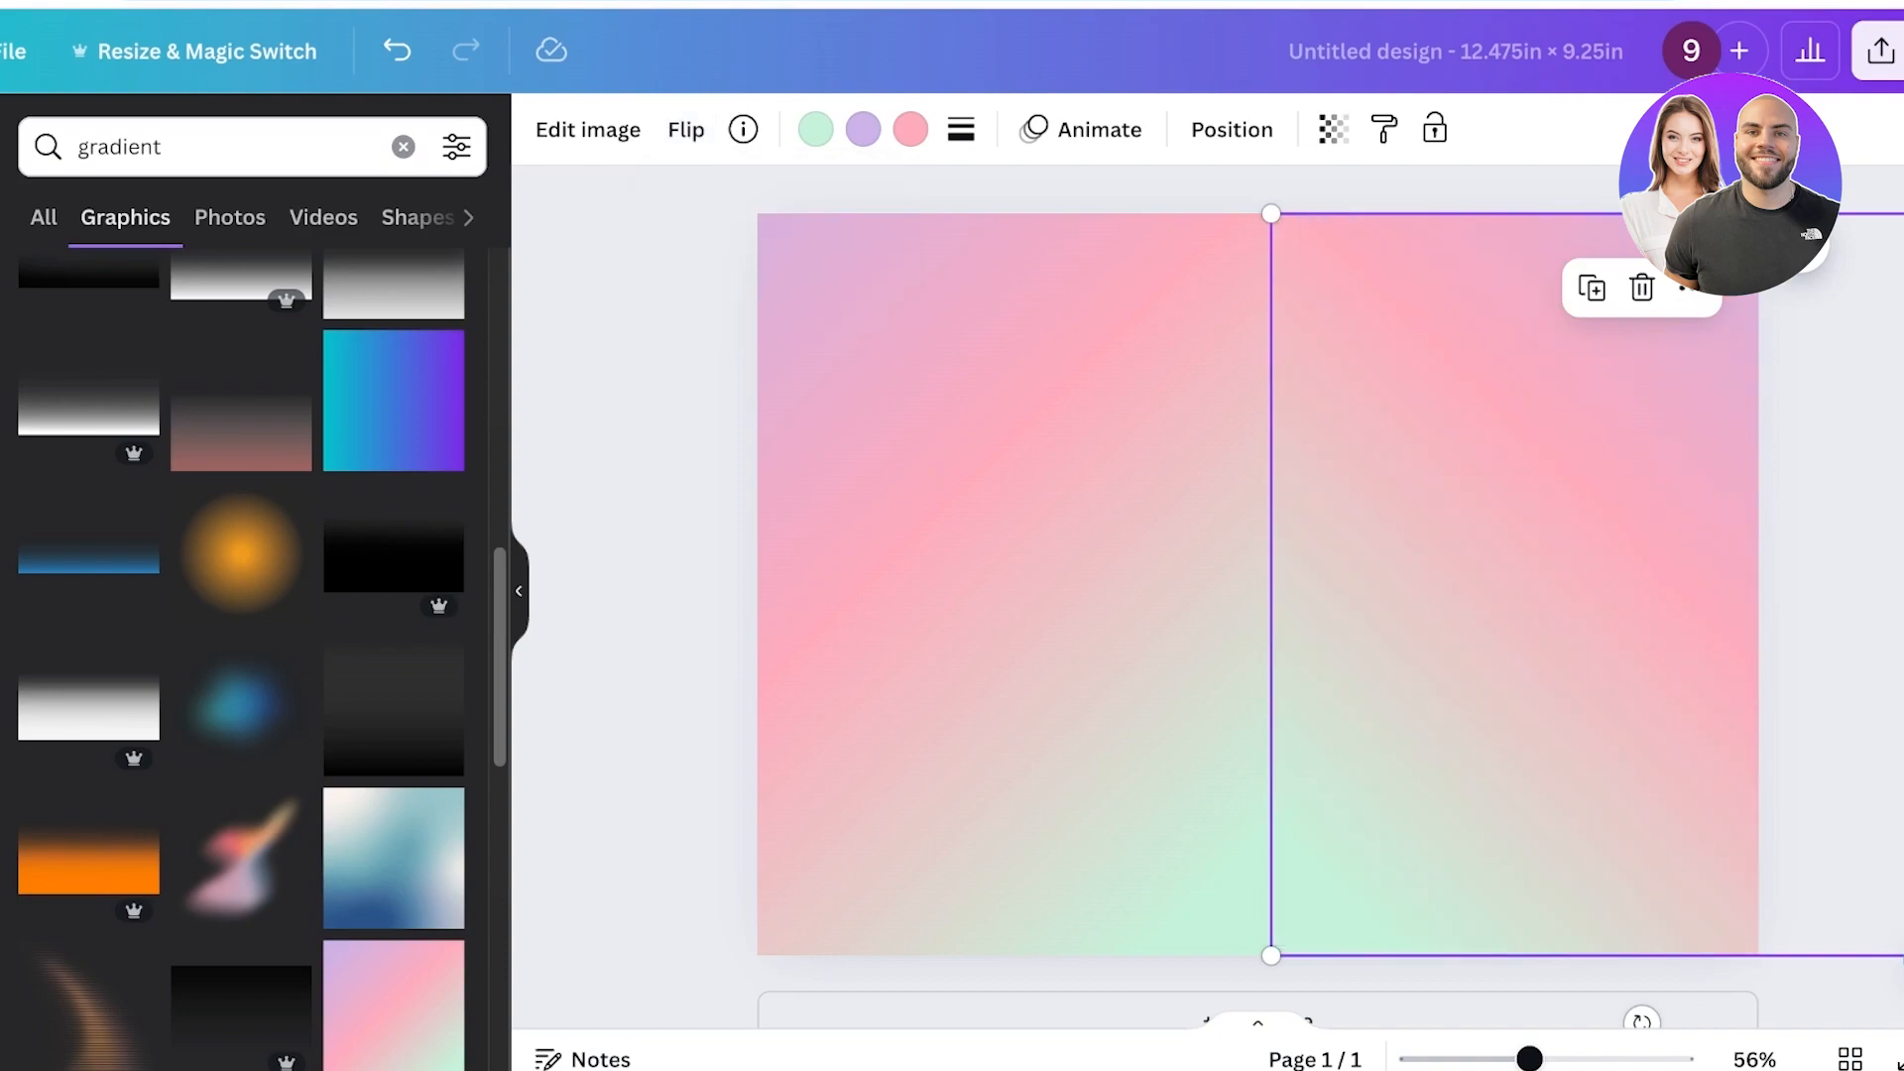
{"action": "key", "text": "Escape"}
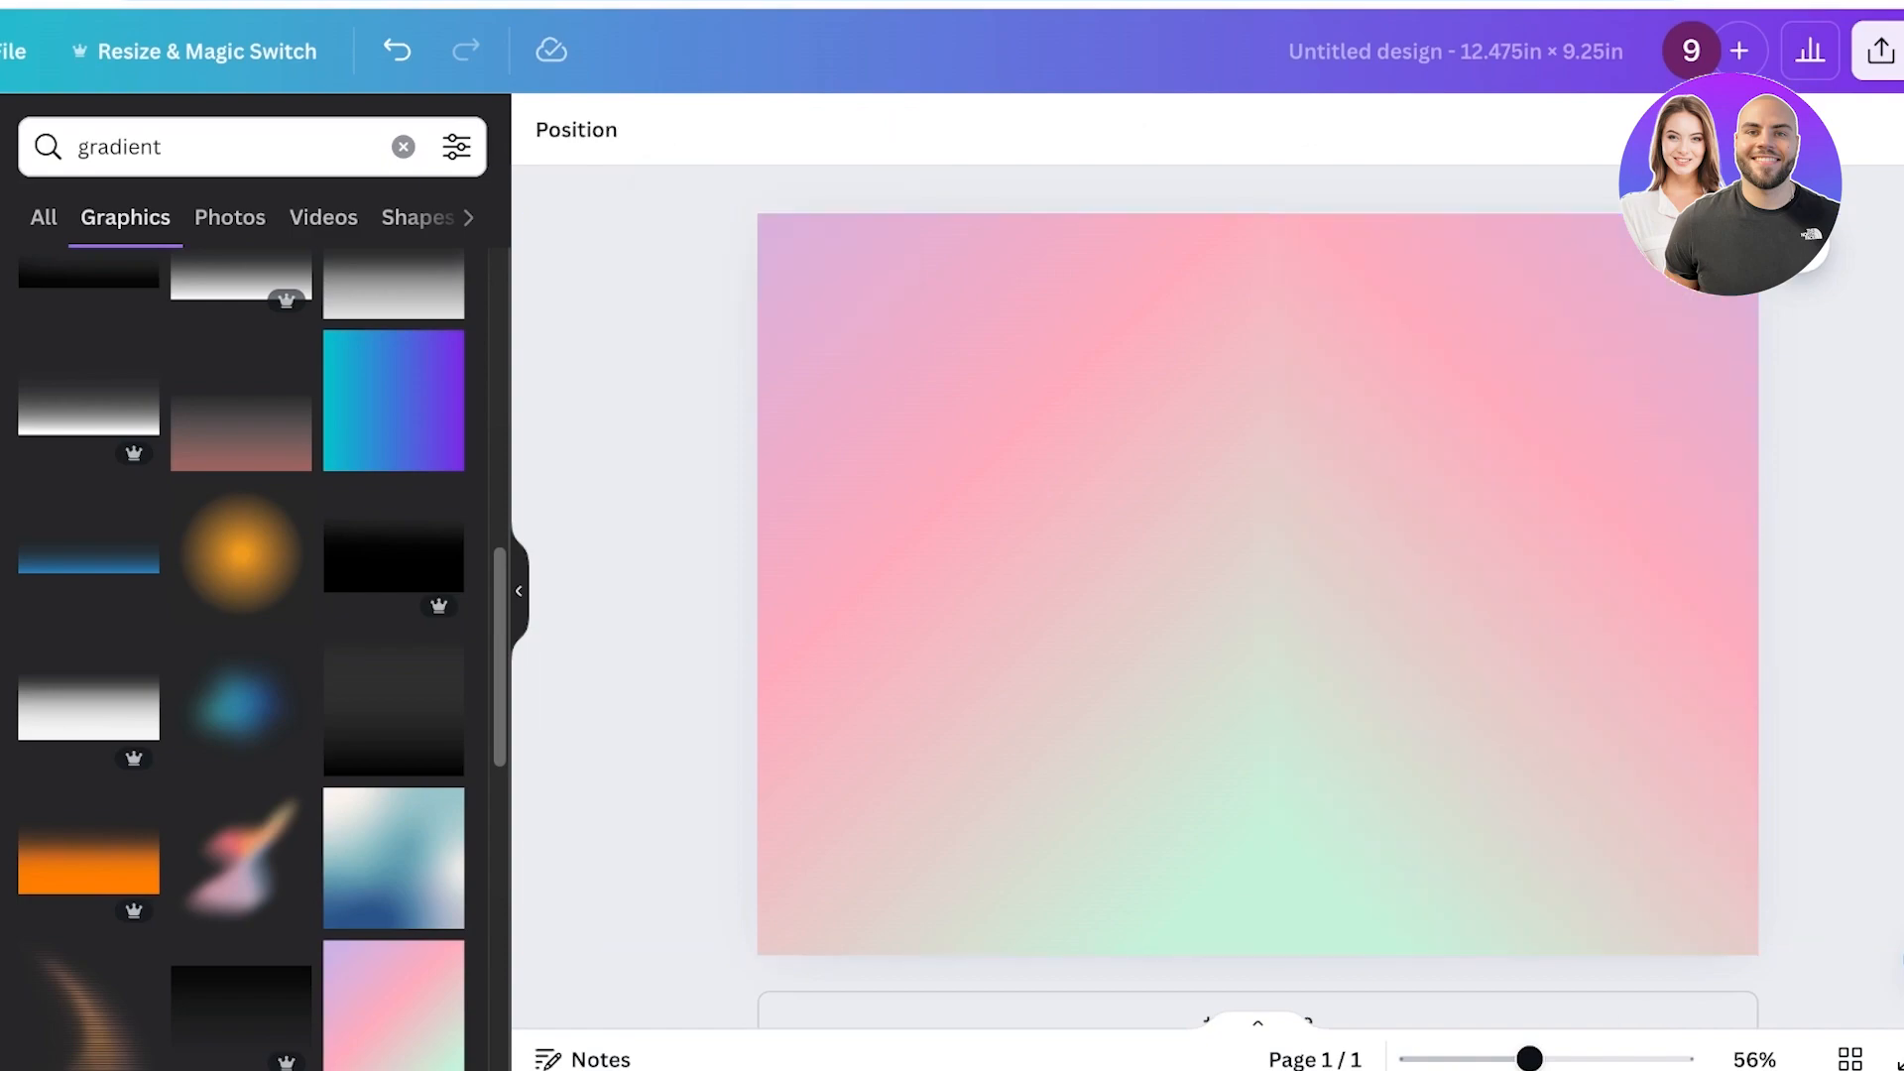
Select both gradients and lower their transparency so the template guide shows through.
{"action": "left_click_drag", "start_coordinate": [708, 191], "coordinate": [1547, 595]}
{"action": "left_click", "coordinate": [1006, 129]}
{"action": "left_click_drag", "start_coordinate": [921, 251], "coordinate": [819, 251]}
{"action": "left_click", "coordinate": [1006, 129]}
{"action": "key", "text": "Escape"}
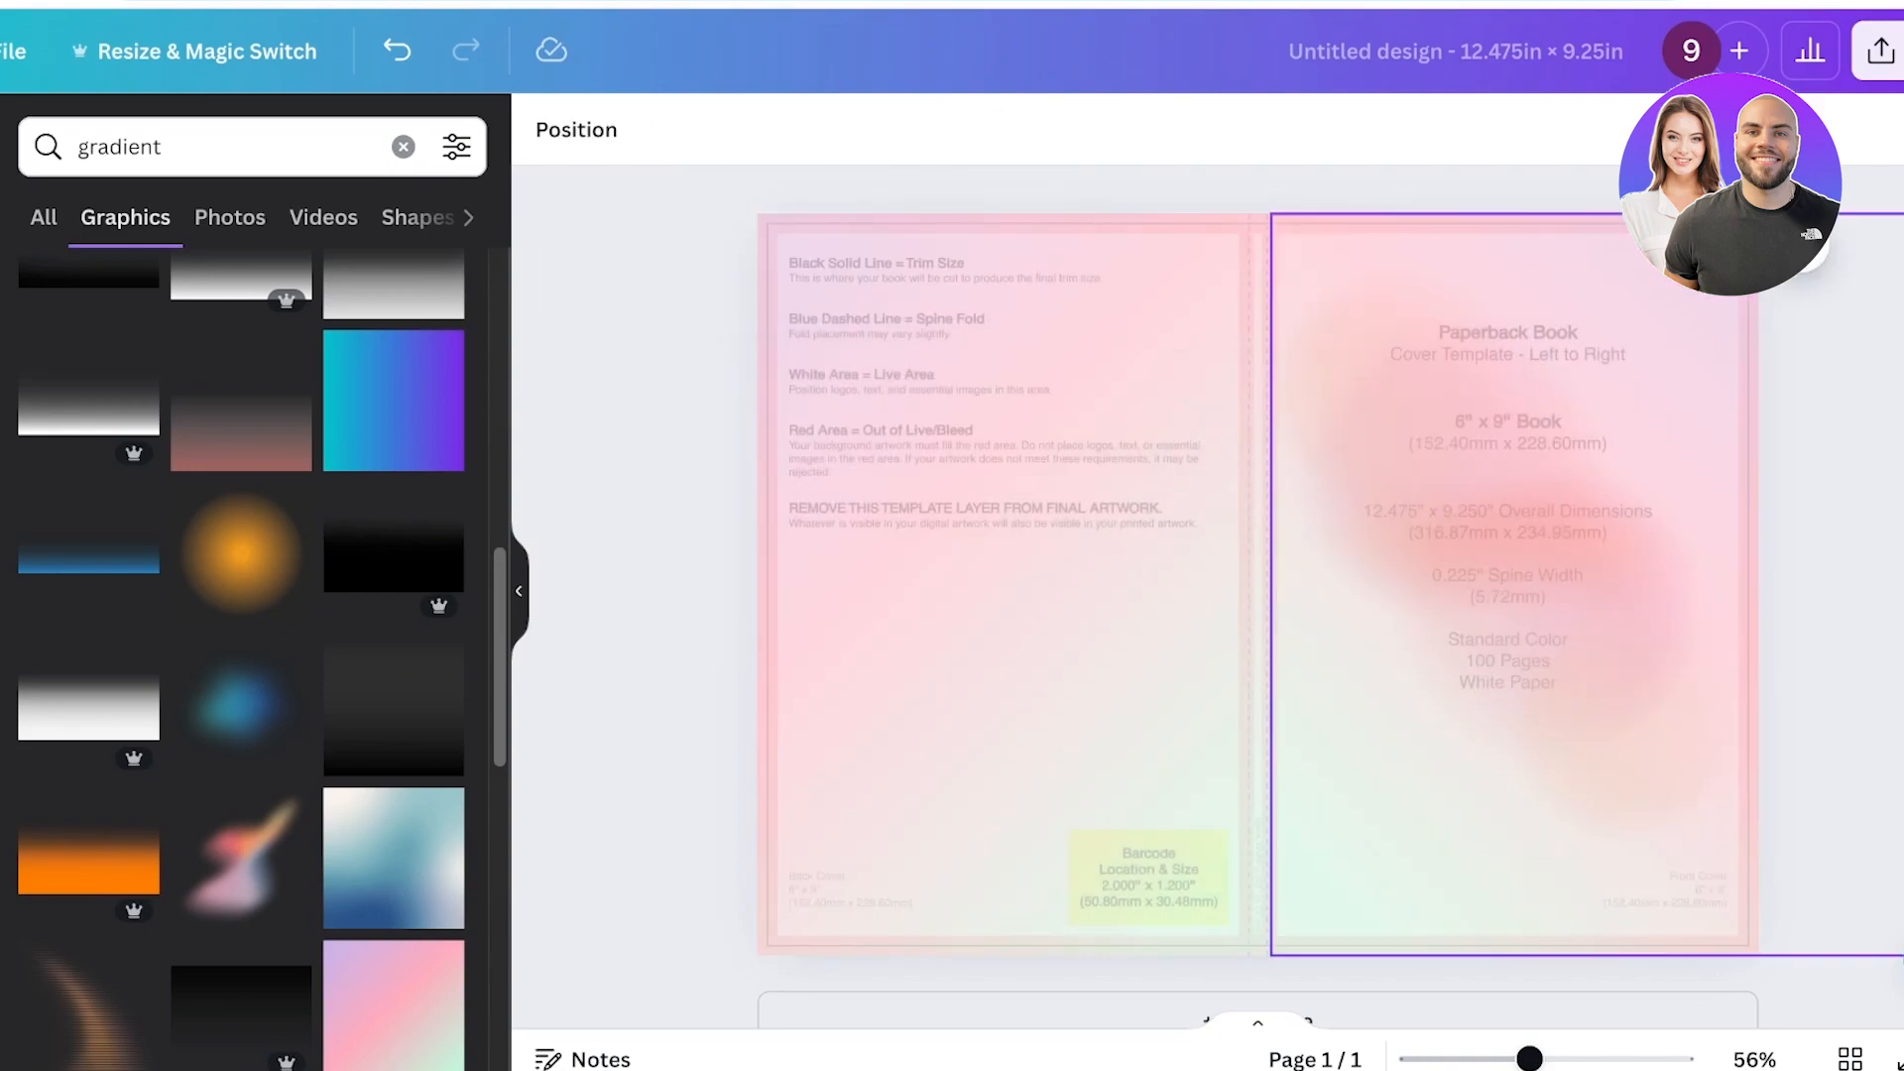
Open the layers list and move the blurred gradient to the top layer.
{"action": "left_click", "coordinate": [1547, 595]}
{"action": "right_click", "coordinate": [1071, 298]}
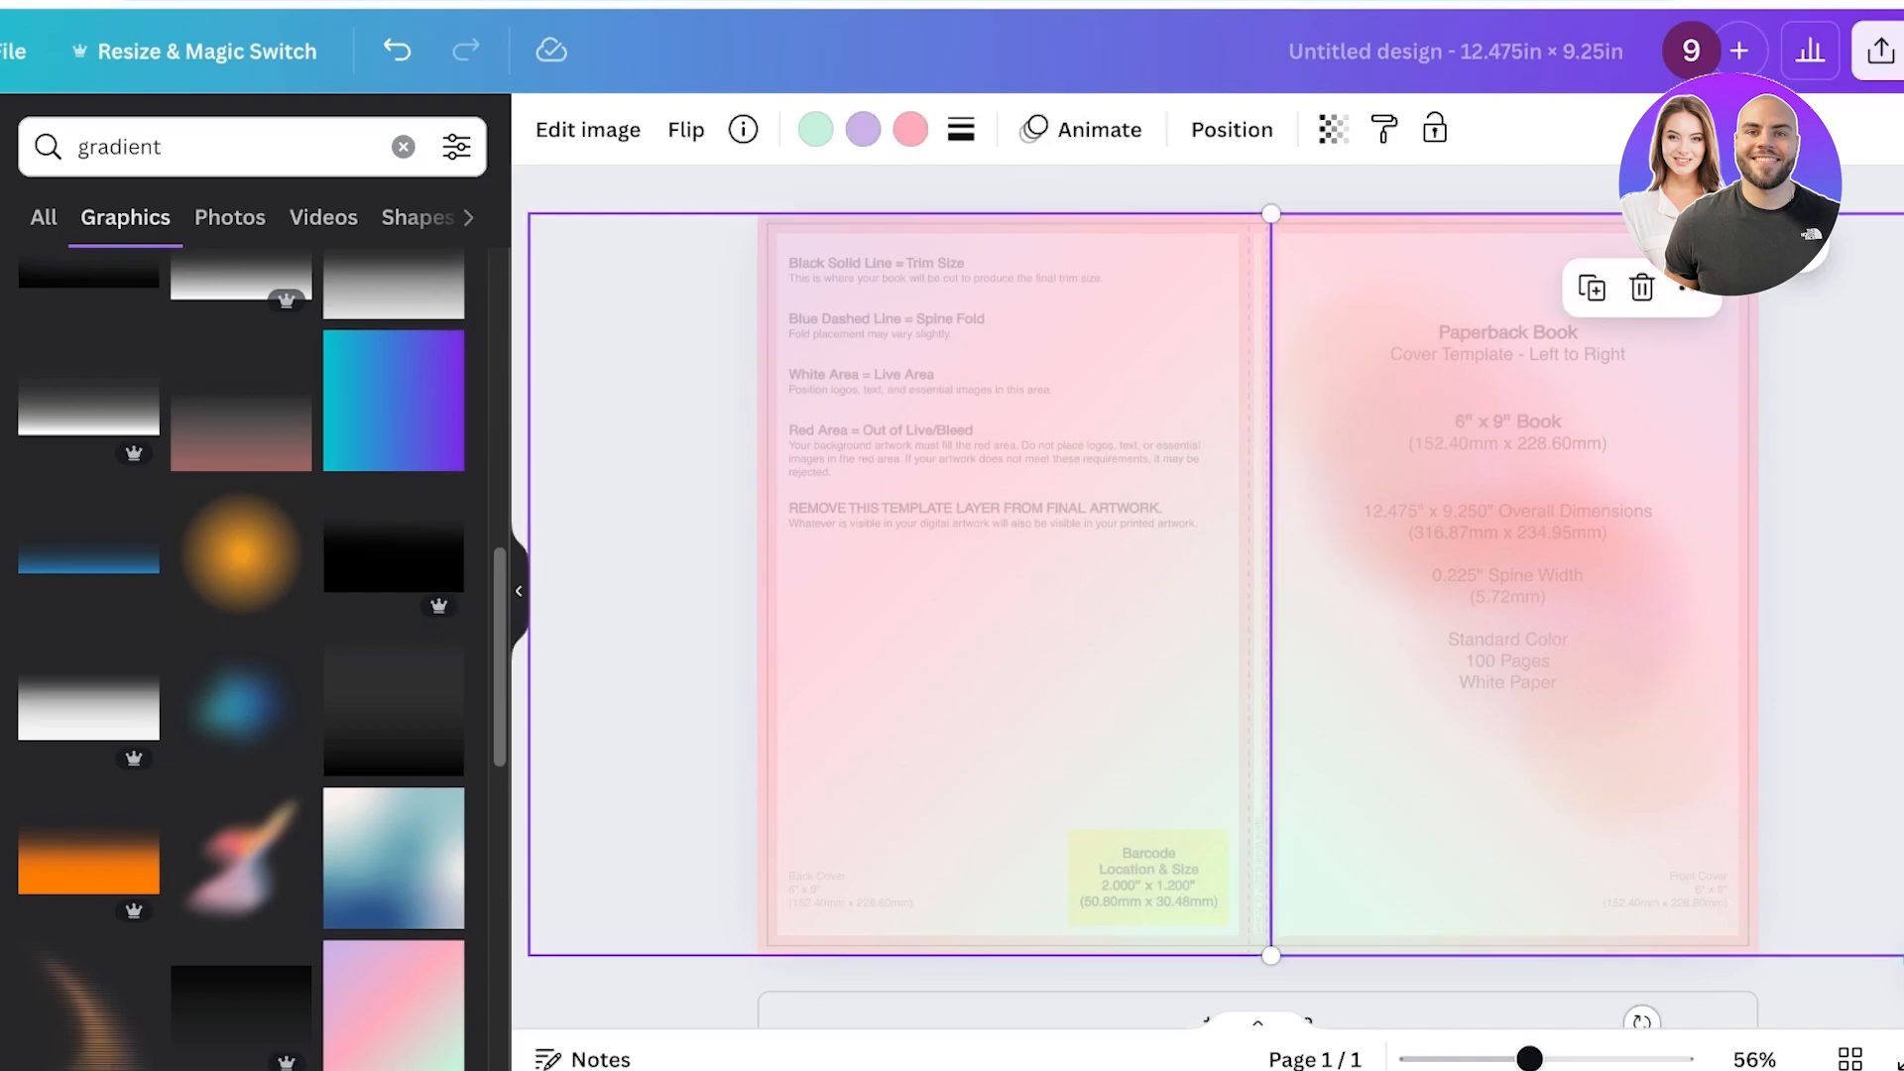
{"action": "mouse_move", "coordinate": [1171, 657]}
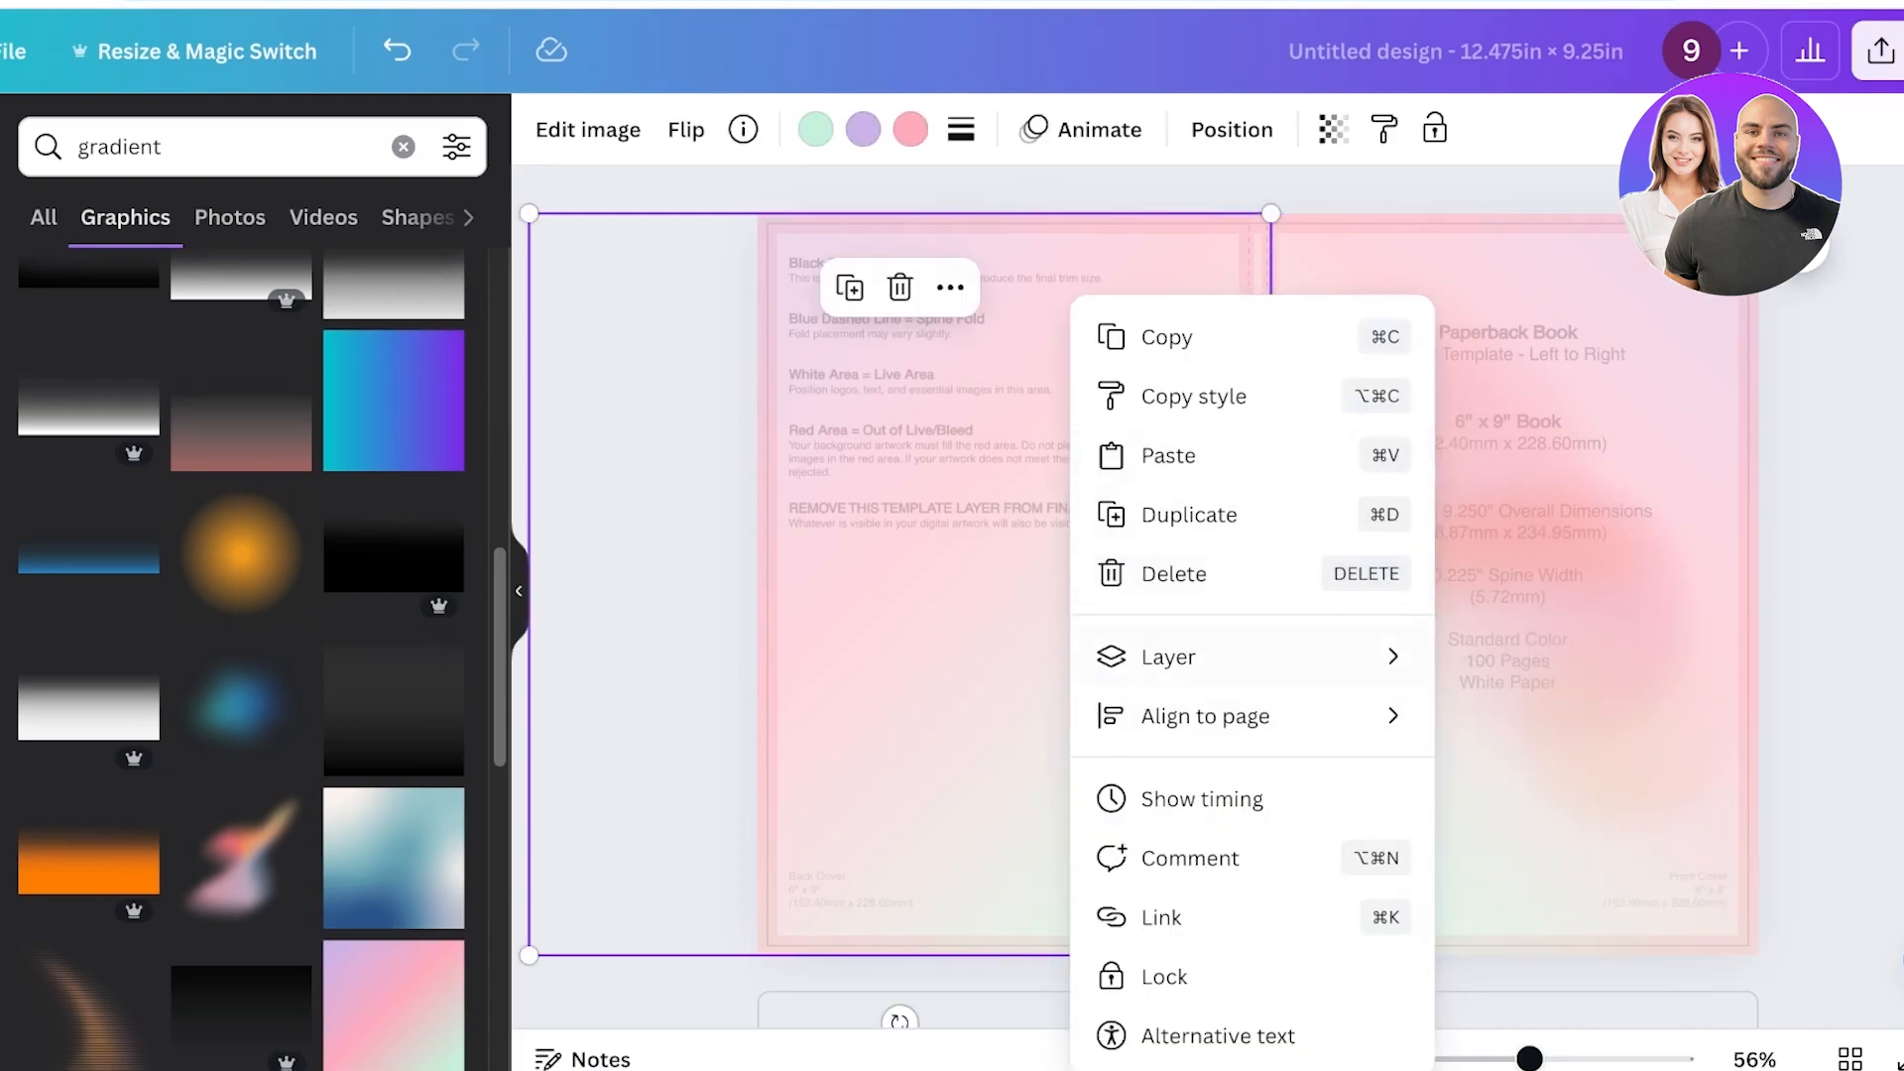
{"action": "left_click", "coordinate": [1563, 917]}
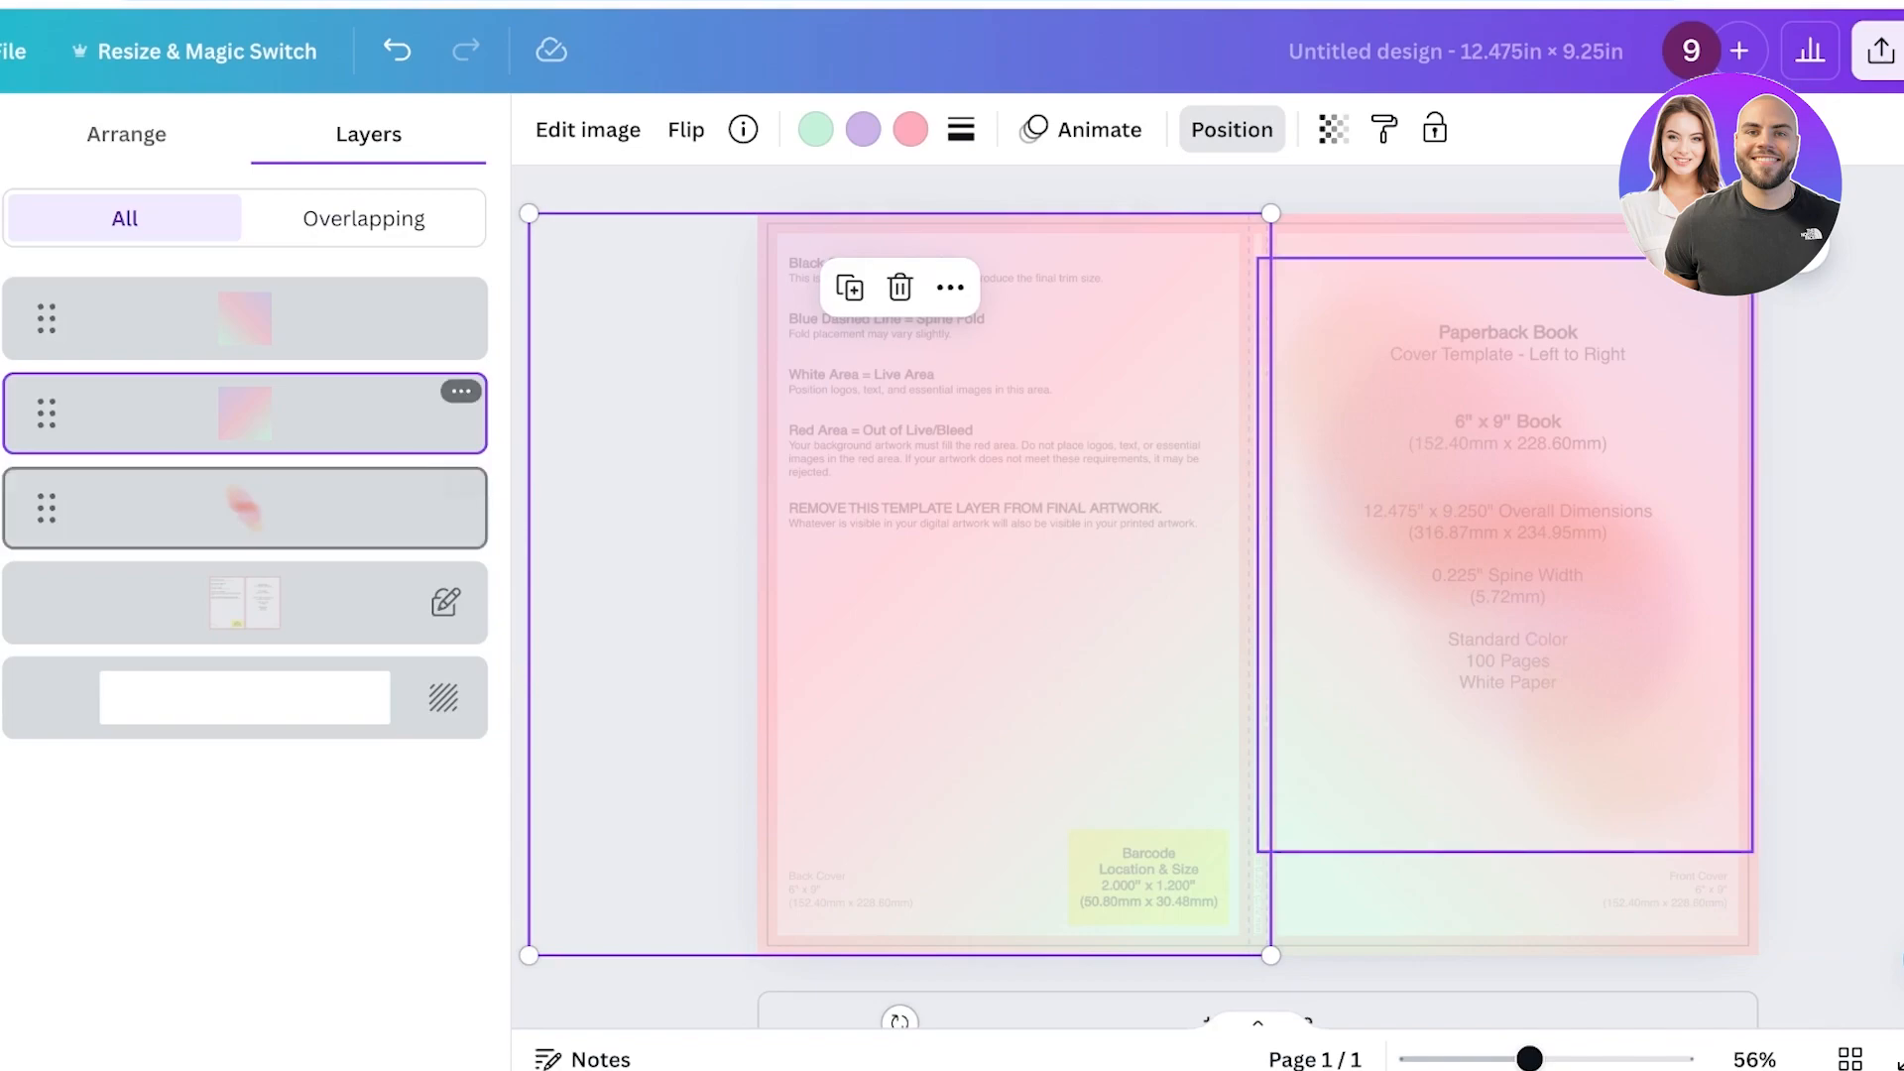
{"action": "left_click", "coordinate": [260, 506]}
{"action": "left_click_drag", "start_coordinate": [259, 506], "coordinate": [250, 318]}
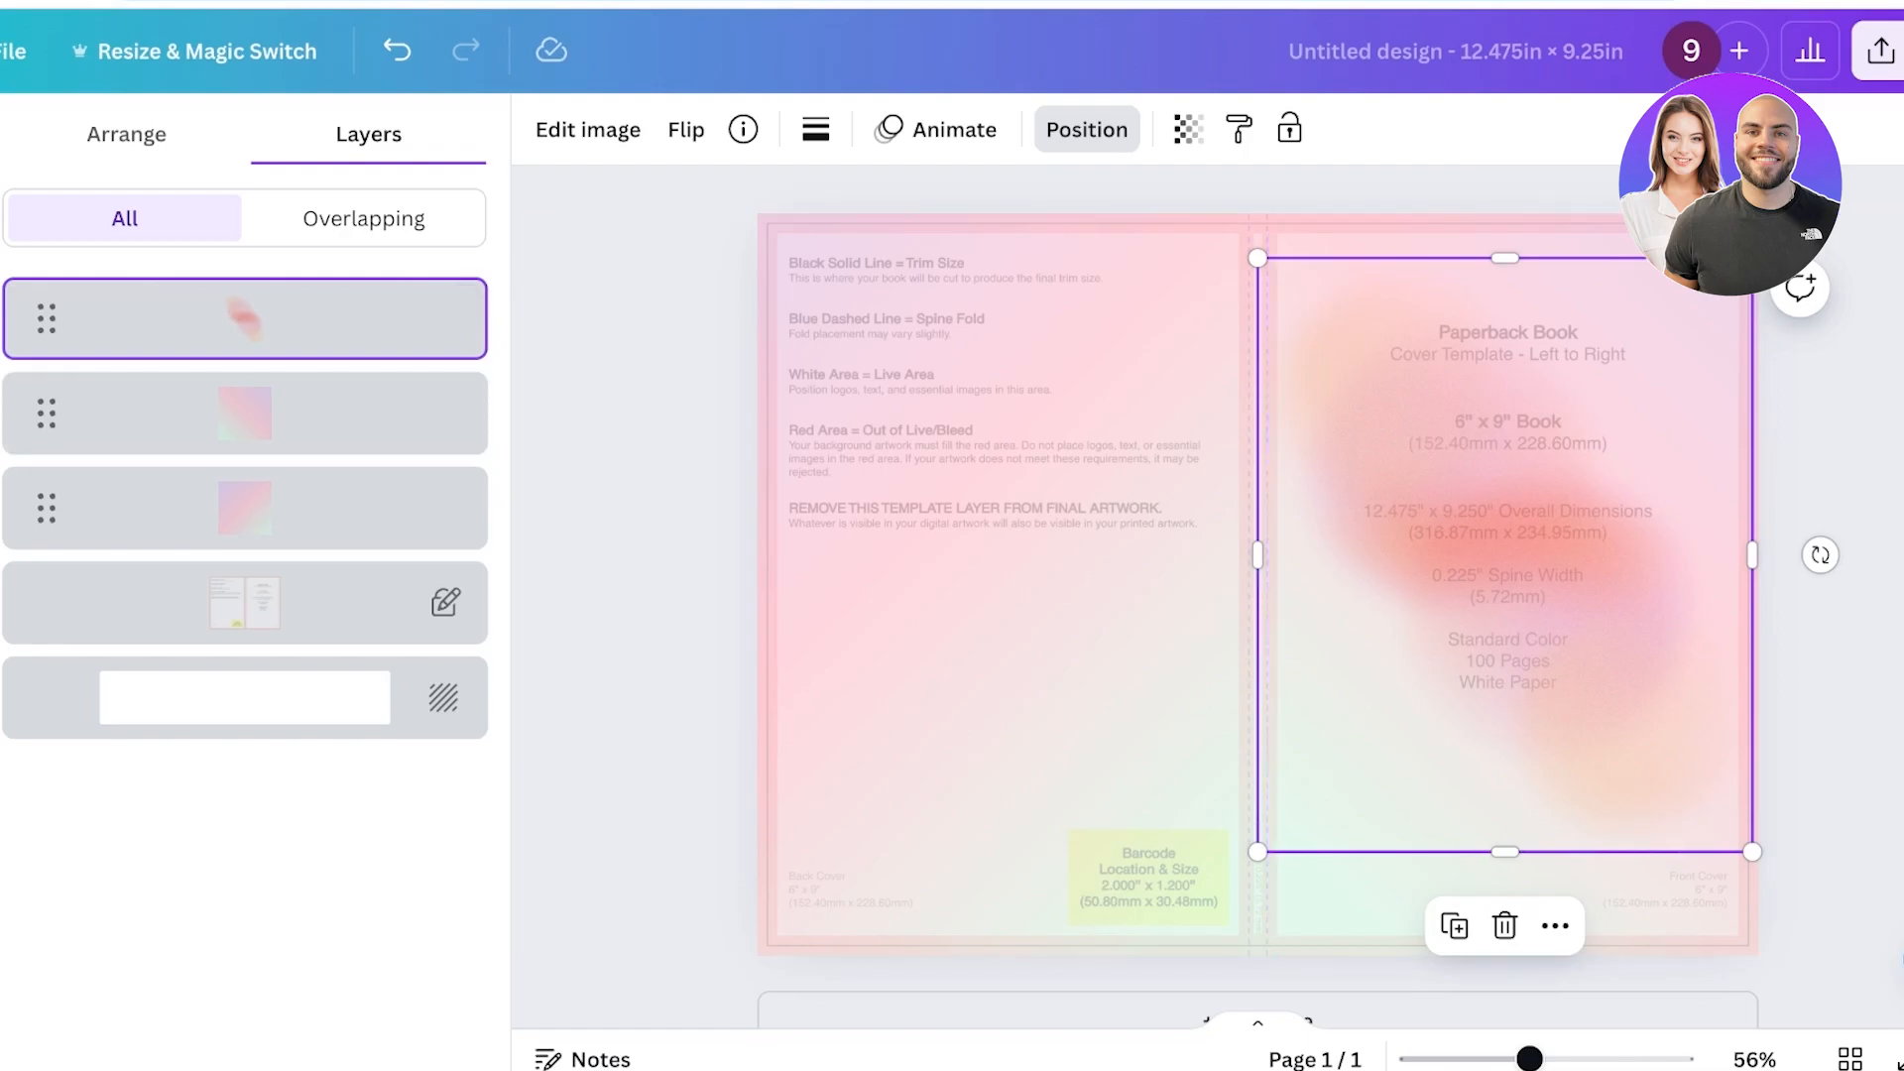
{"action": "left_click", "coordinate": [1087, 130]}
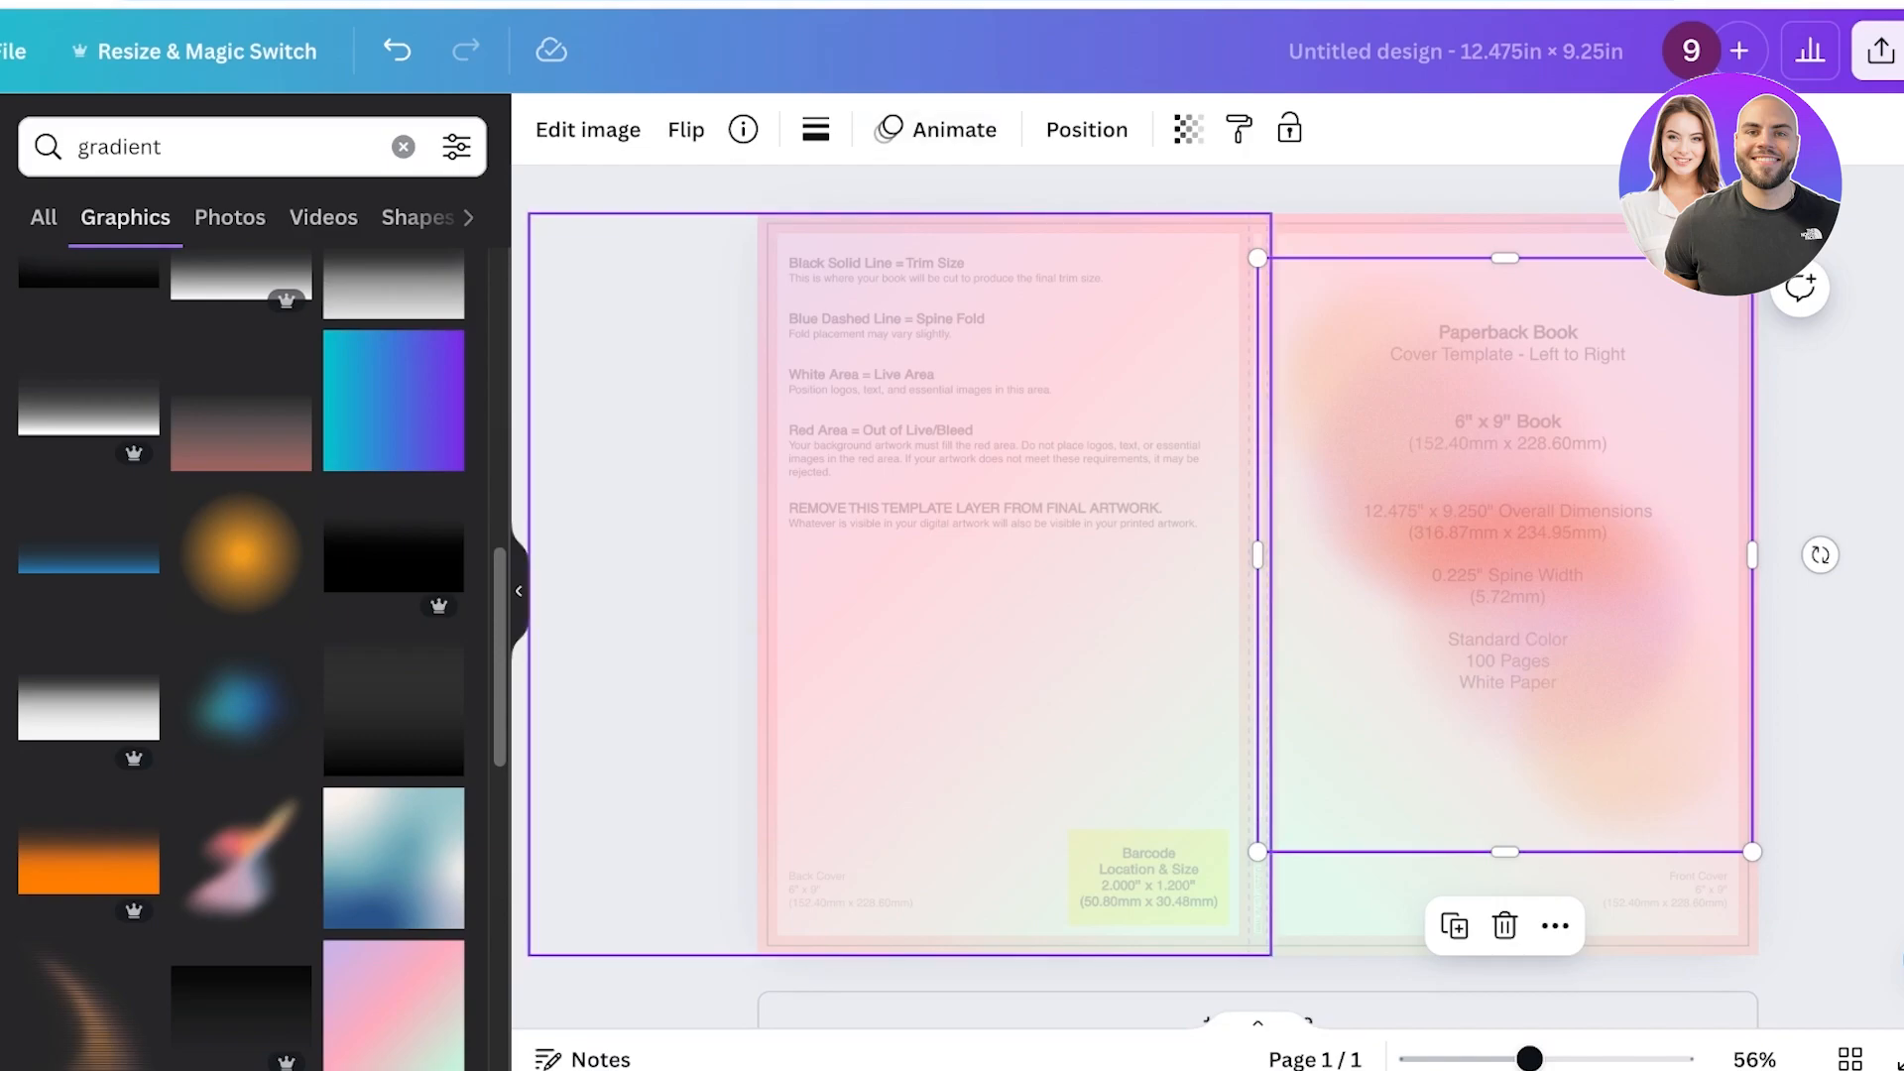
Unlock the KDP template guide layer and delete it from the design.
{"action": "right_click", "coordinate": [933, 298]}
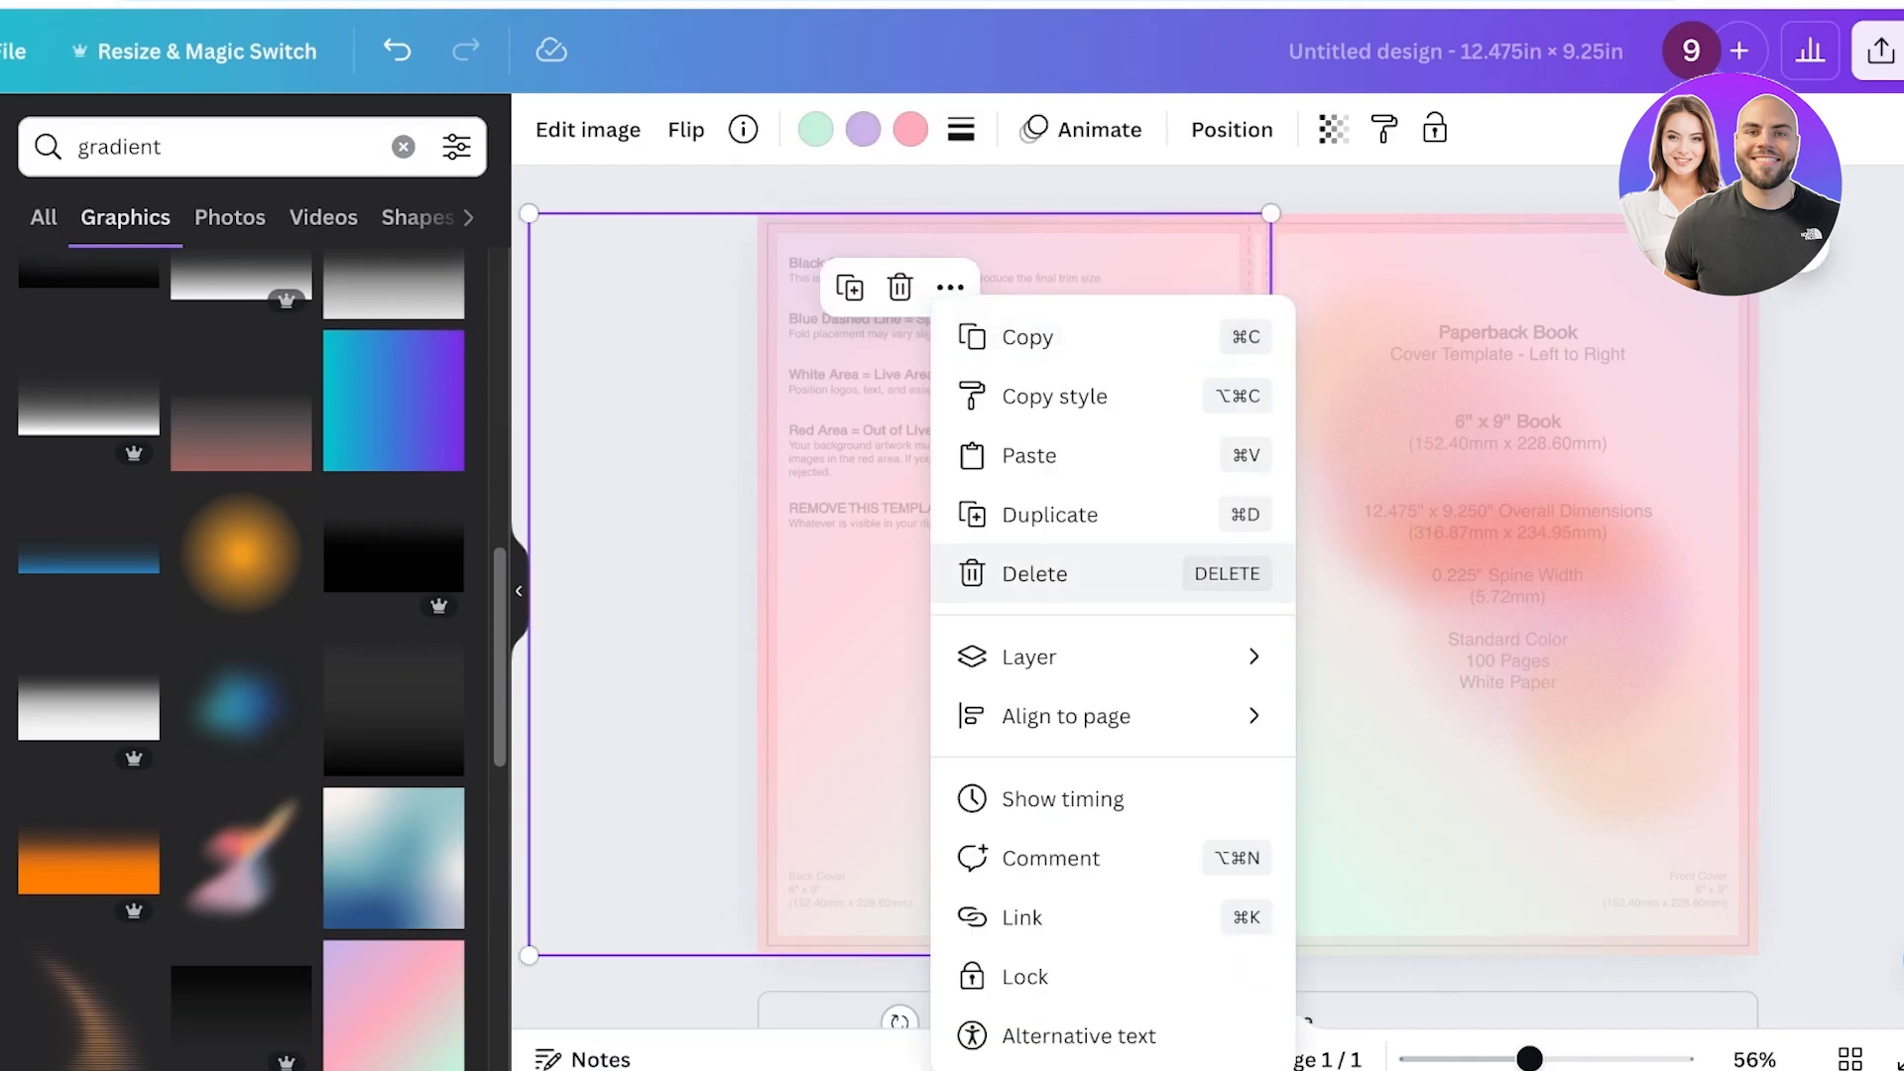
{"action": "mouse_move", "coordinate": [1091, 716]}
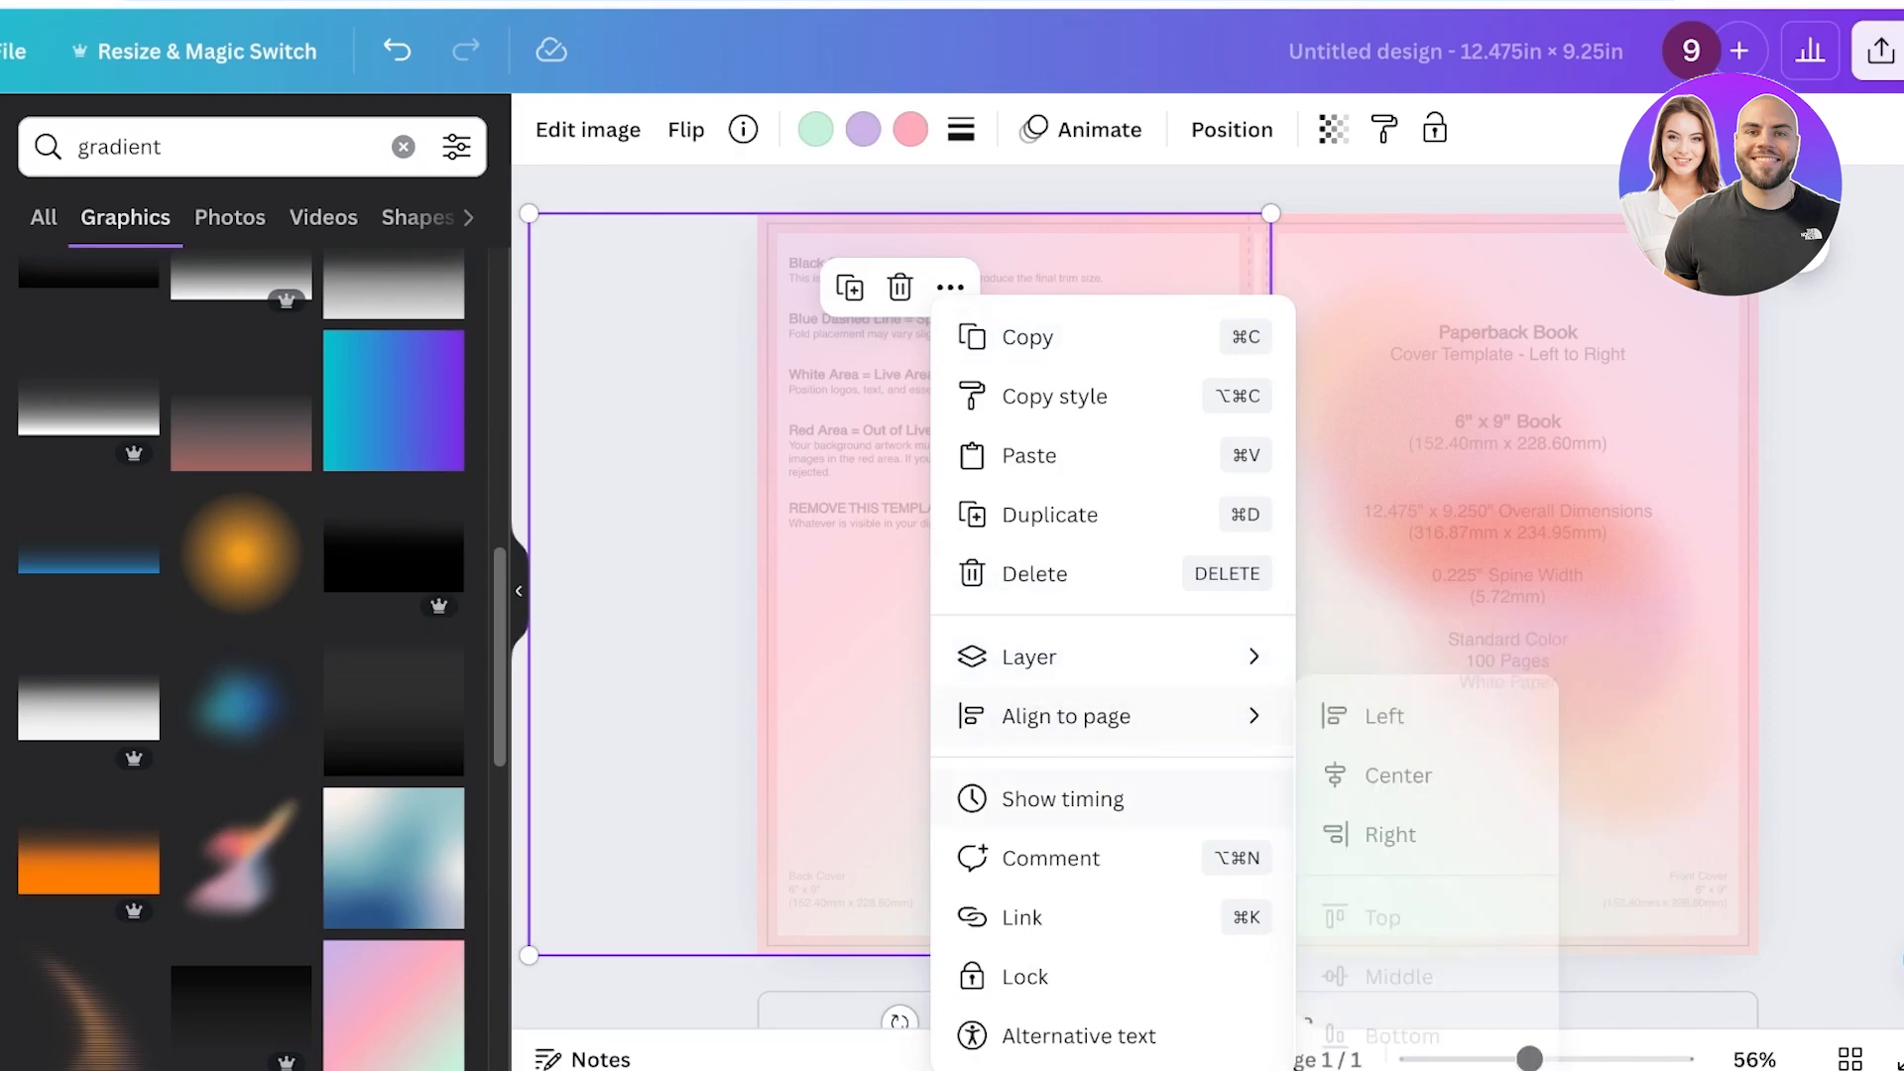
{"action": "mouse_move", "coordinate": [1091, 656]}
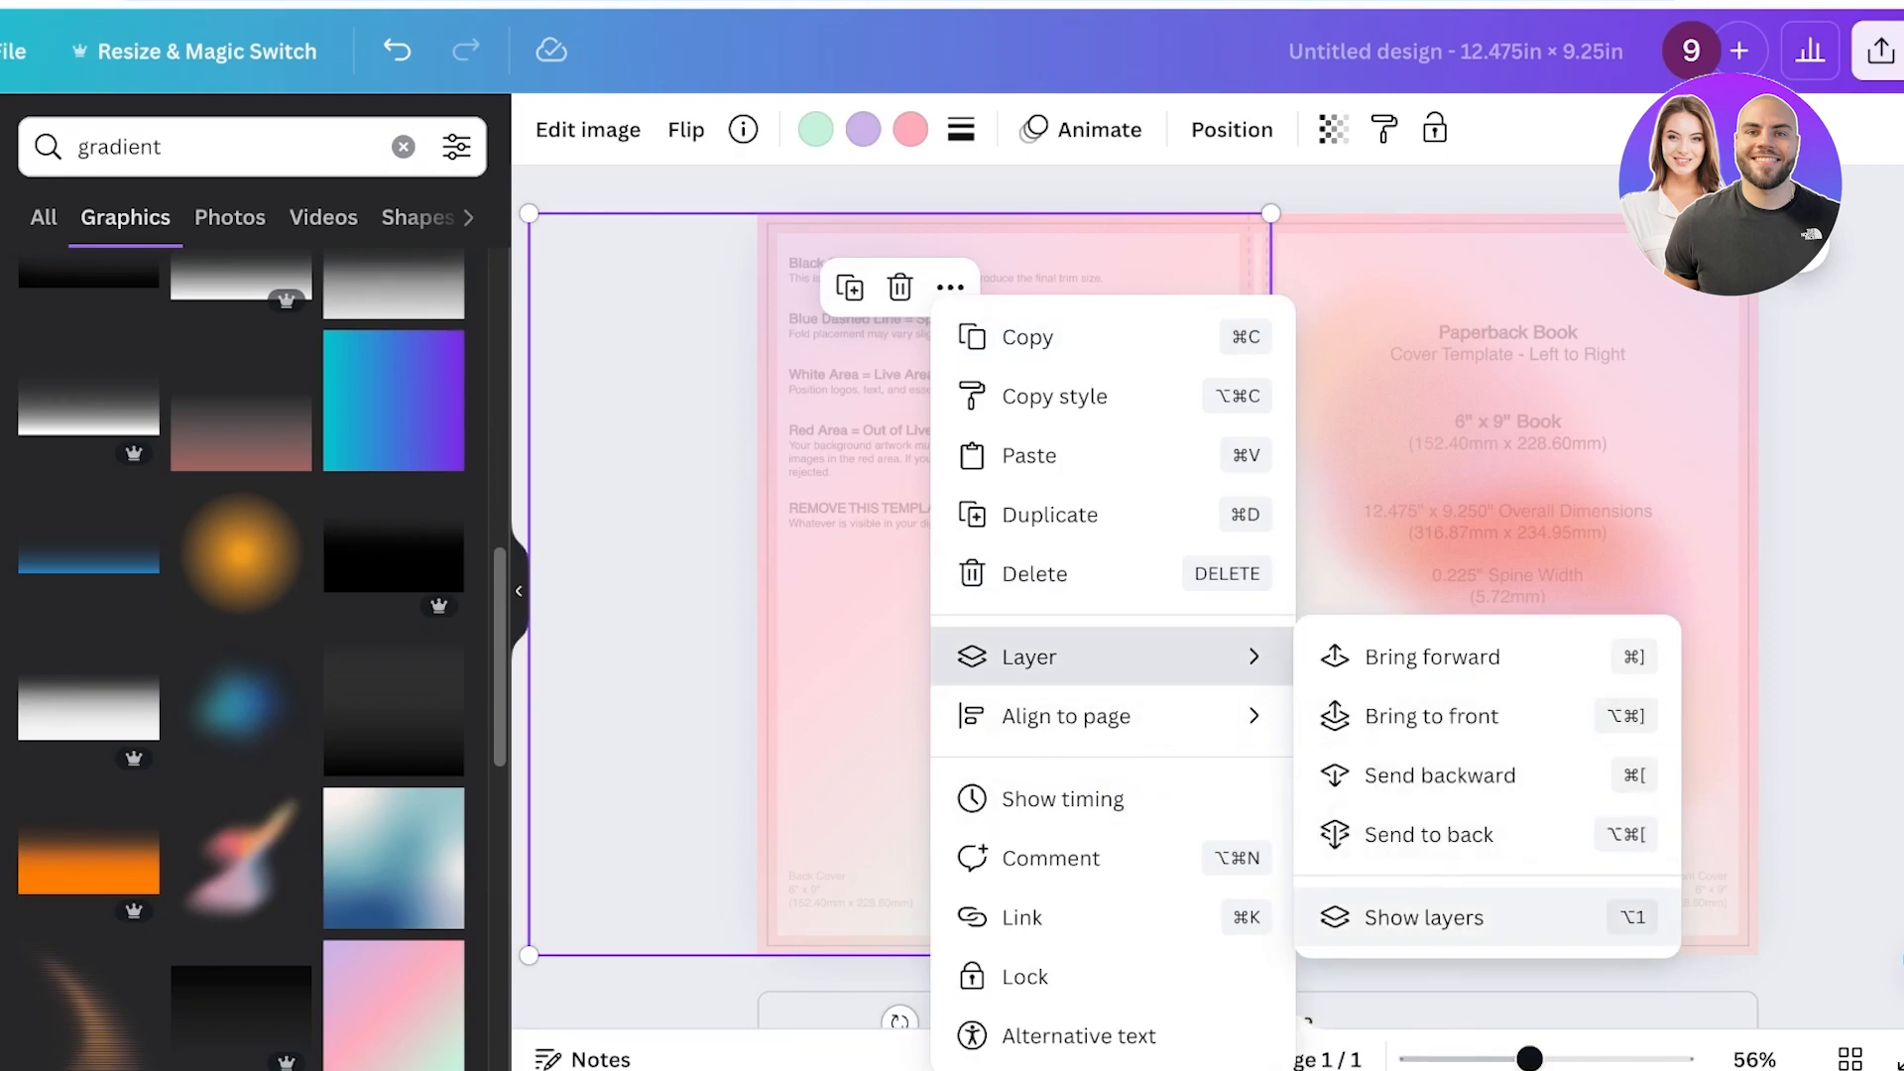
{"action": "left_click", "coordinate": [1428, 917]}
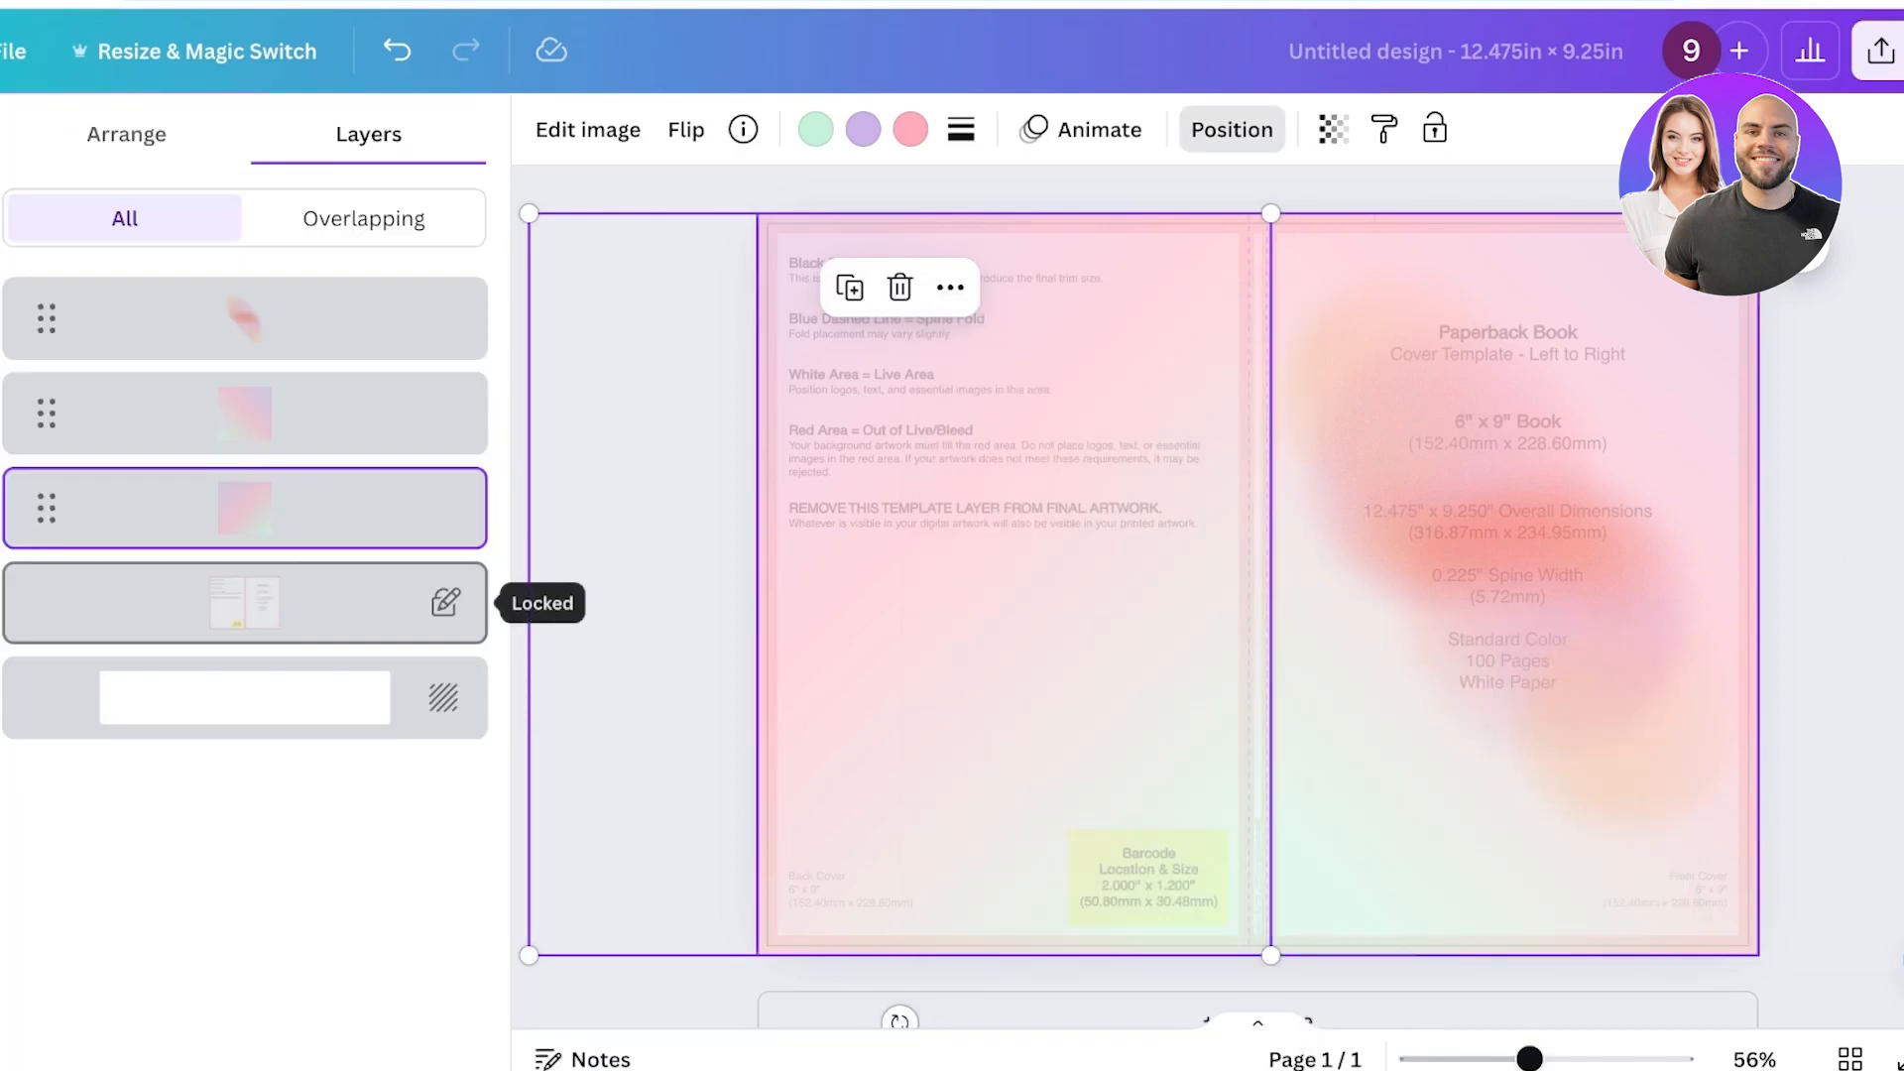
{"action": "left_click", "coordinate": [443, 603]}
{"action": "left_click", "coordinate": [1258, 287]}
{"action": "left_click", "coordinate": [751, 129]}
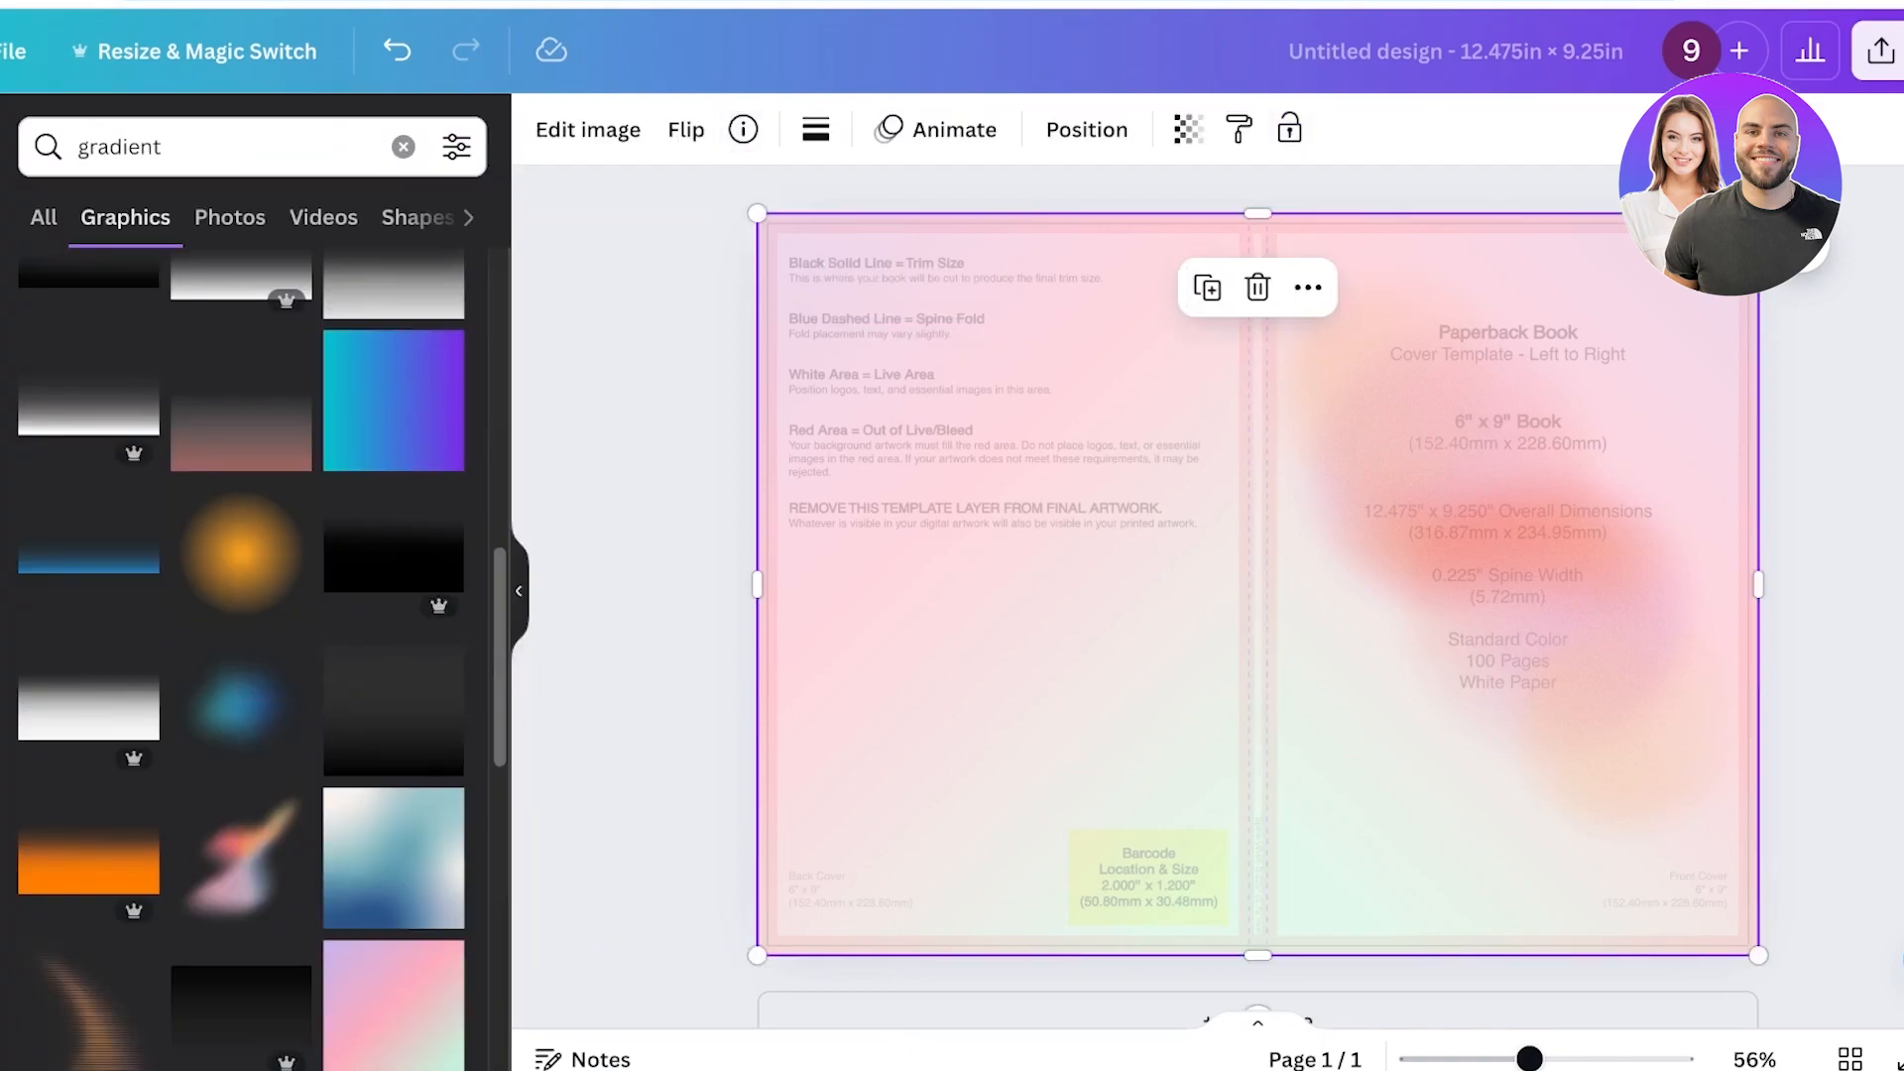
{"action": "key", "text": "Delete"}
Select all gradients and restore their transparency to fully opaque.
{"action": "left_click_drag", "start_coordinate": [685, 167], "coordinate": [1875, 872]}
{"action": "left_click", "coordinate": [1006, 129]}
{"action": "left_click_drag", "start_coordinate": [813, 247], "coordinate": [918, 247]}
{"action": "left_click", "coordinate": [1005, 128]}
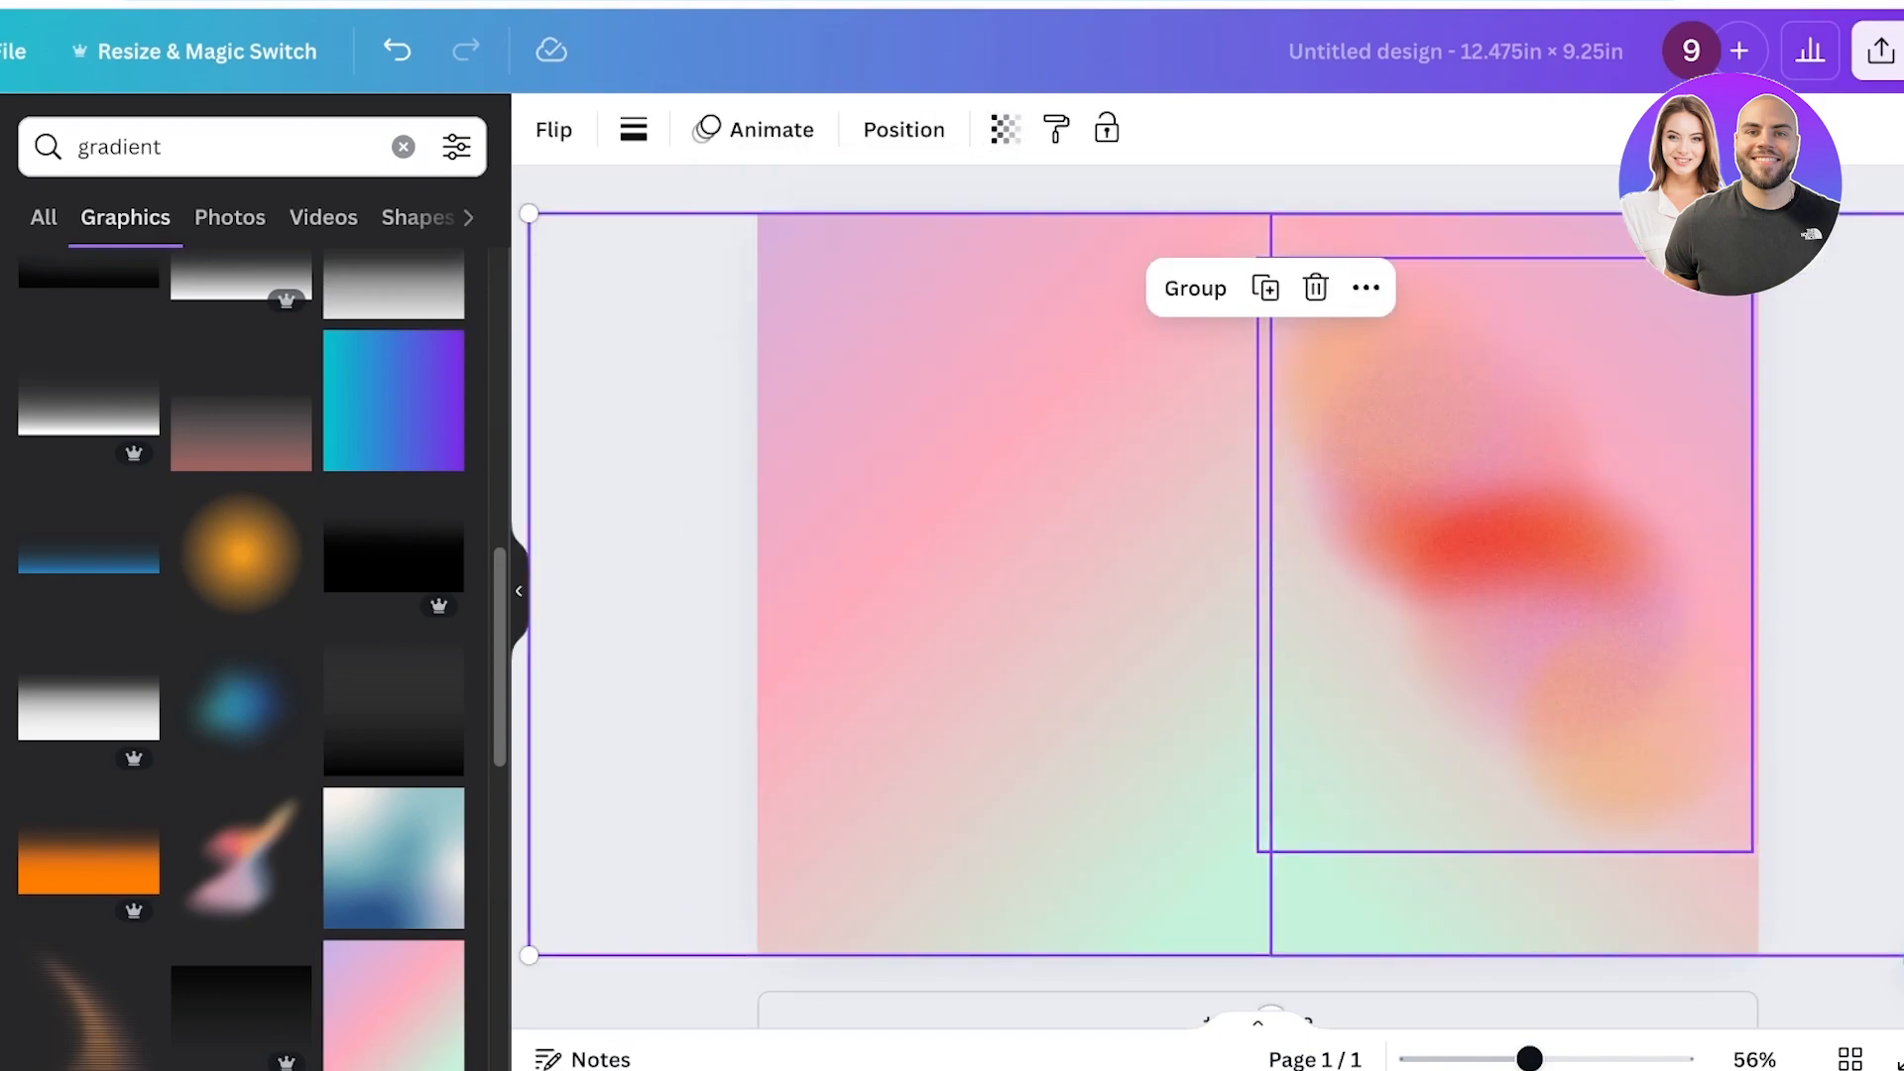
{"action": "key", "text": "Escape"}
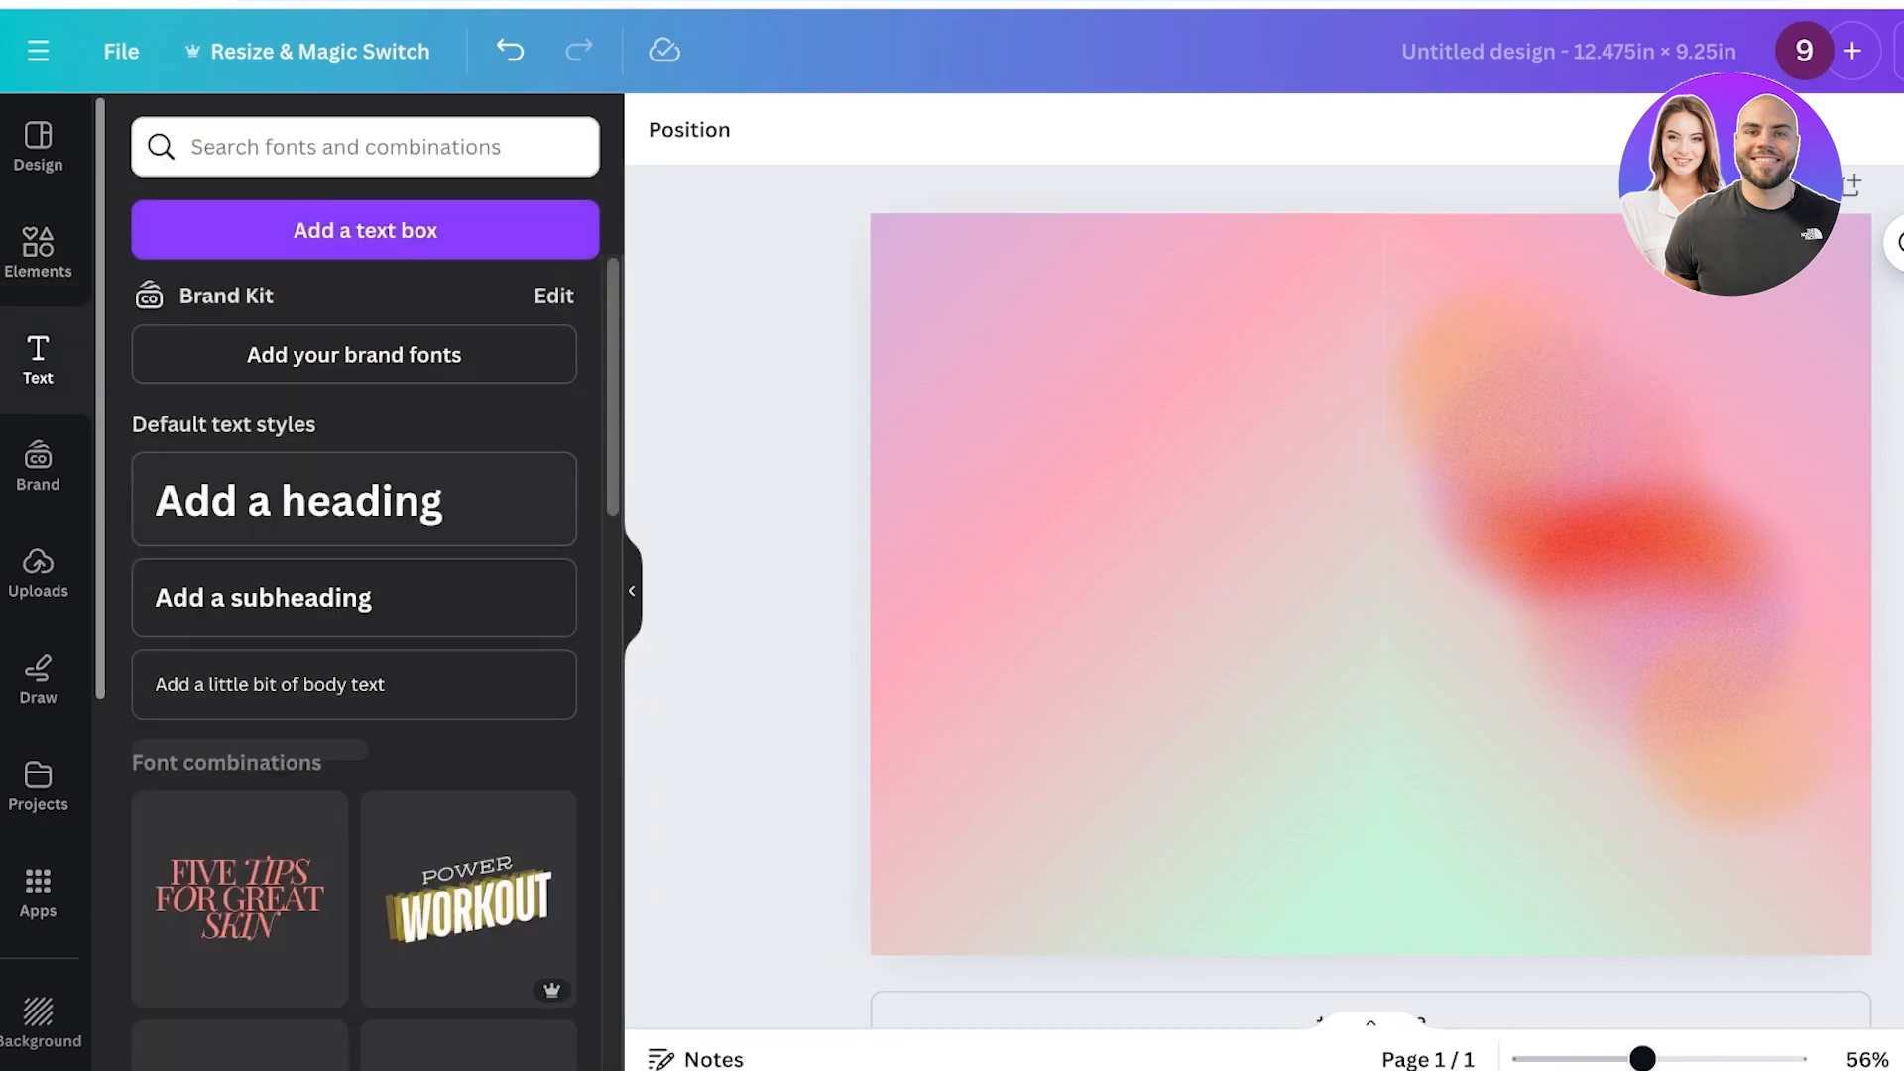
Add the "Five Tips for Great Skin" font combination and delete its last two lines.
{"action": "scroll", "coordinate": [365, 596], "scroll_direction": "down", "scroll_amount": 5}
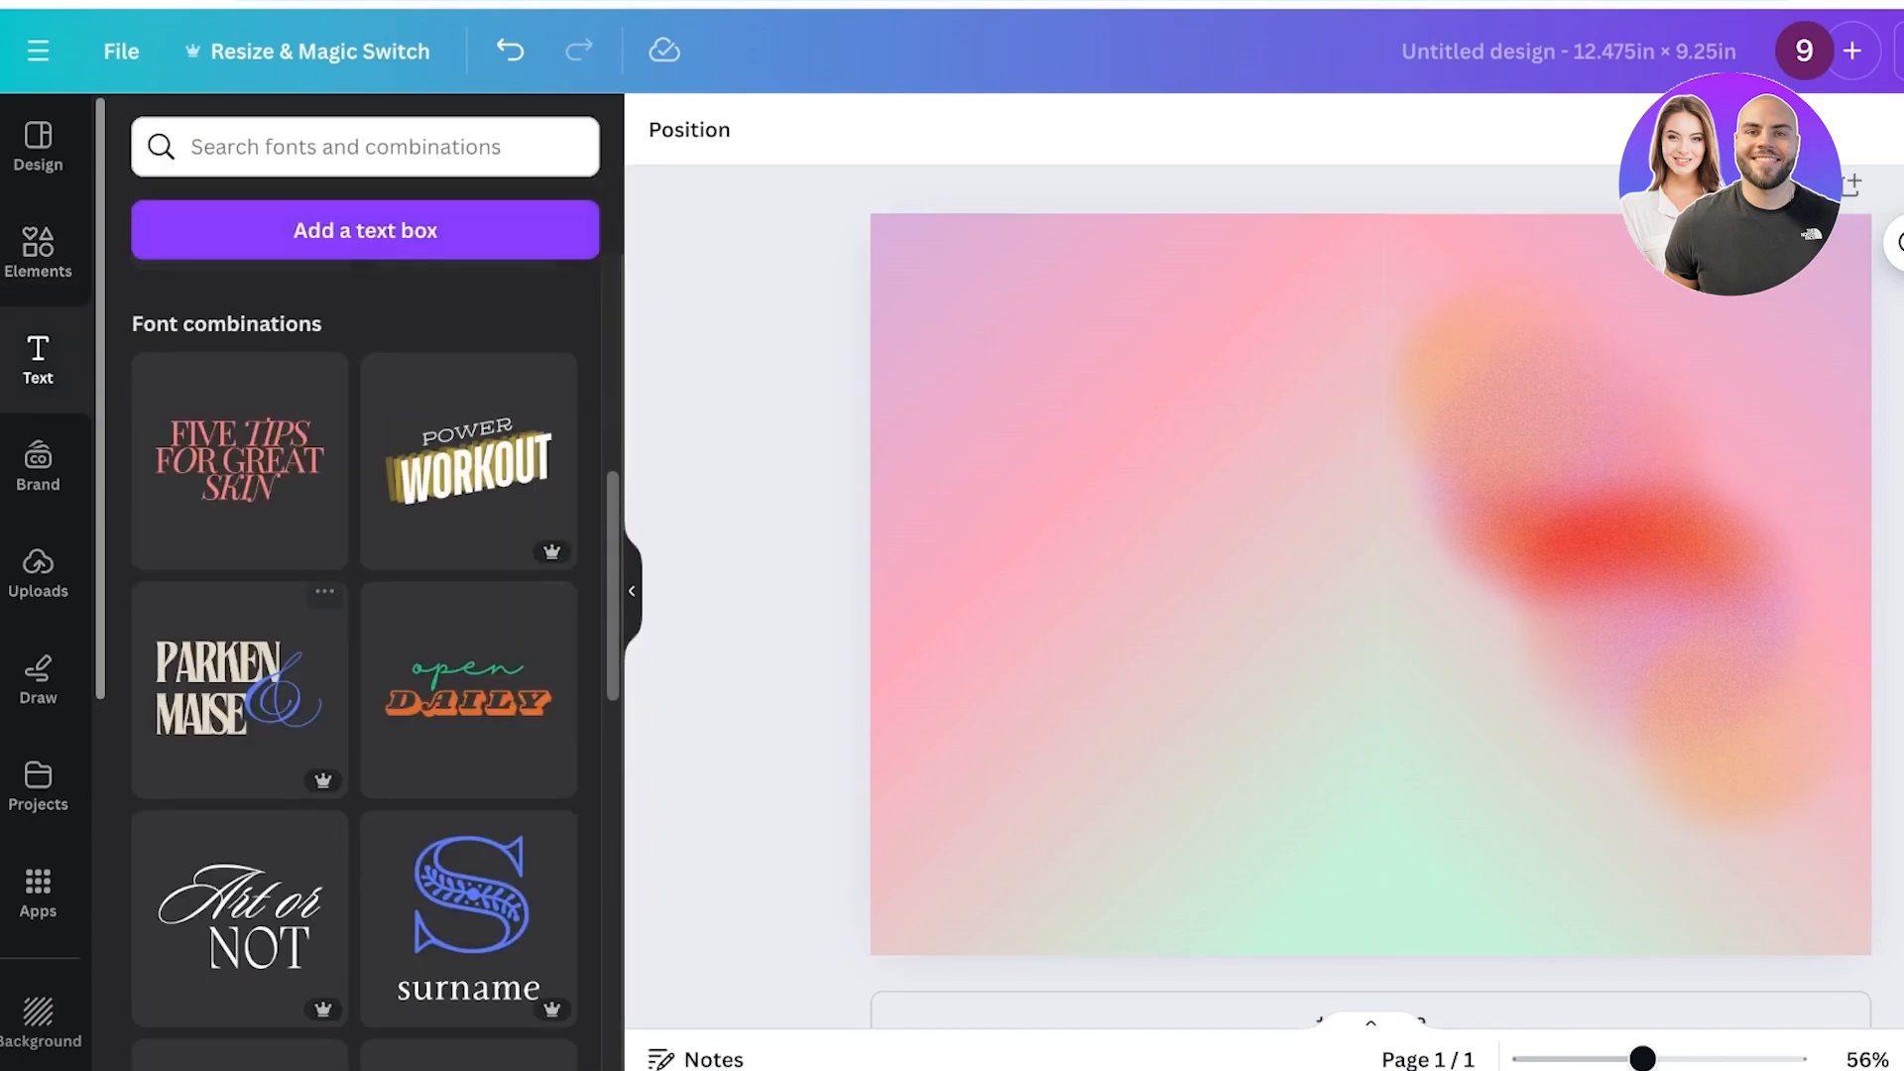
{"action": "left_click", "coordinate": [240, 462]}
{"action": "left_click", "coordinate": [1487, 614]}
{"action": "triple_click", "coordinate": [1487, 605]}
{"action": "triple_click", "coordinate": [1378, 729]}
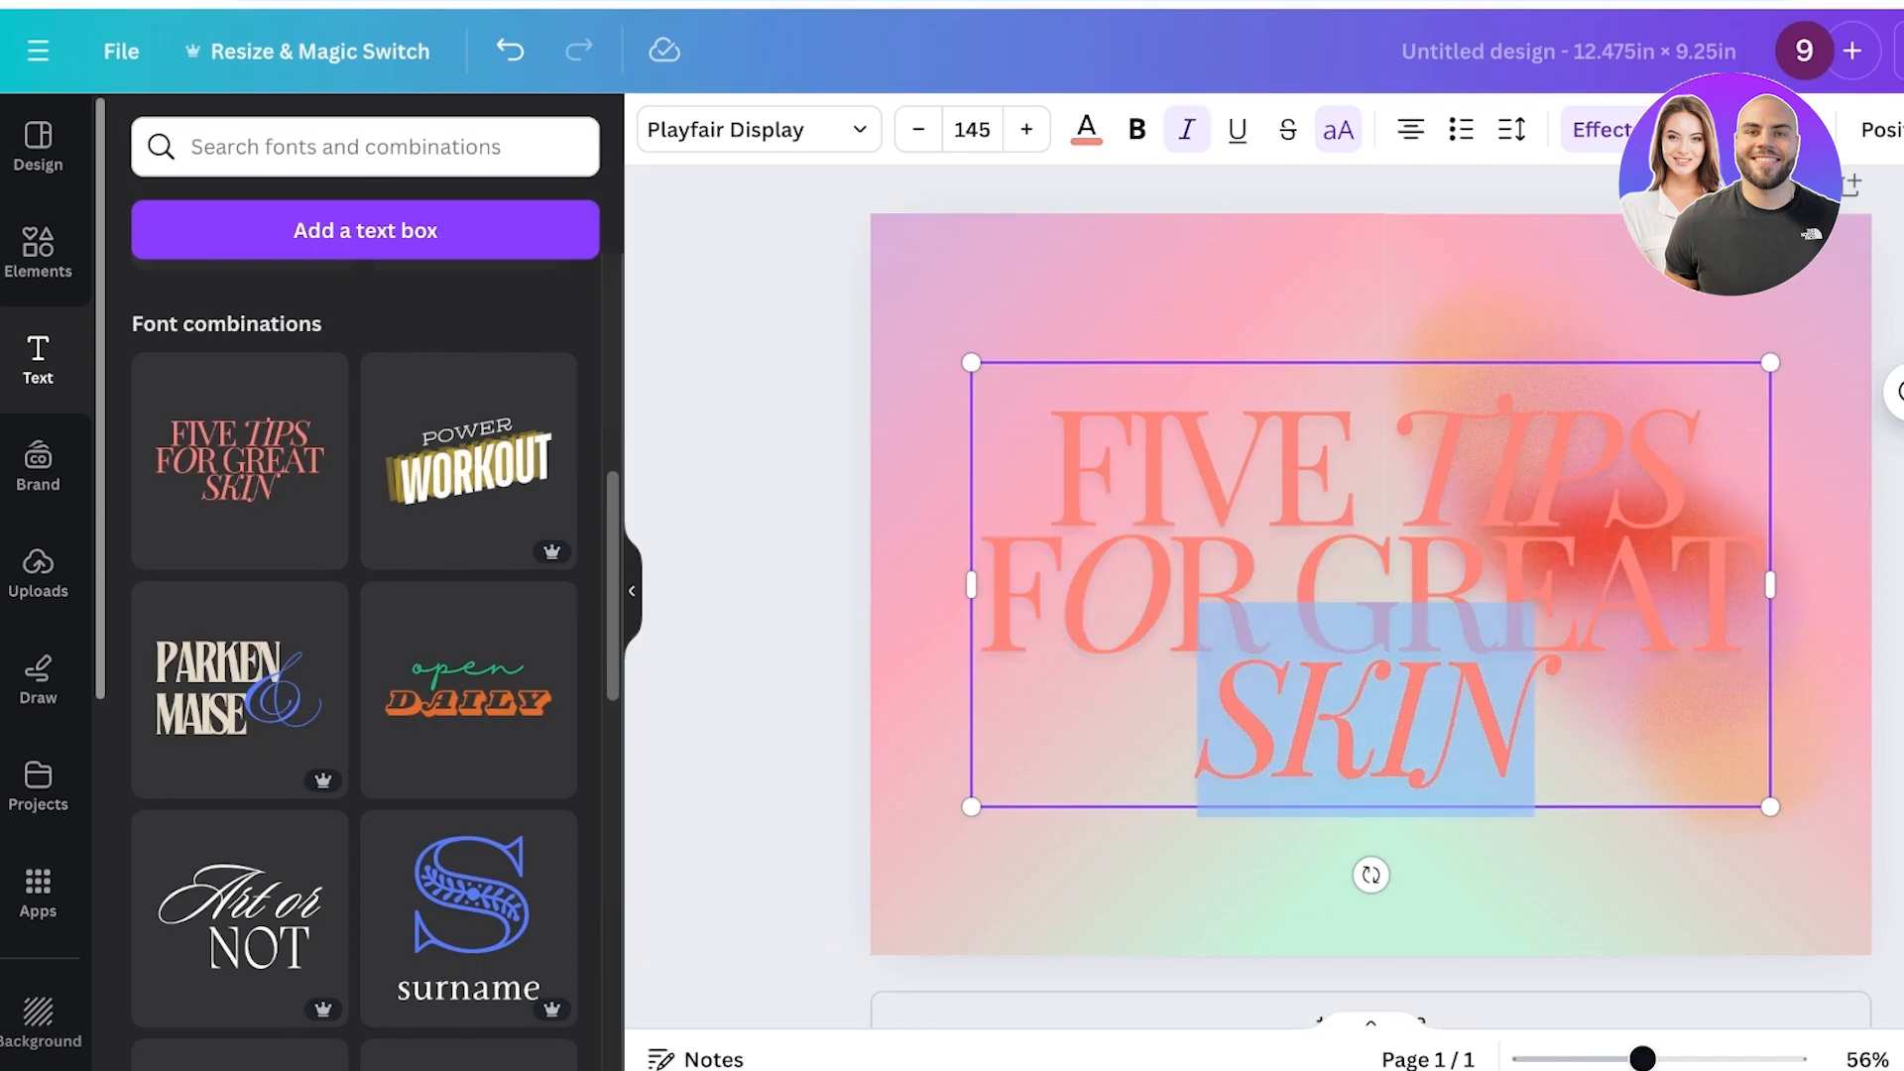
{"action": "key", "text": "BackSpace"}
{"action": "triple_click", "coordinate": [1487, 605]}
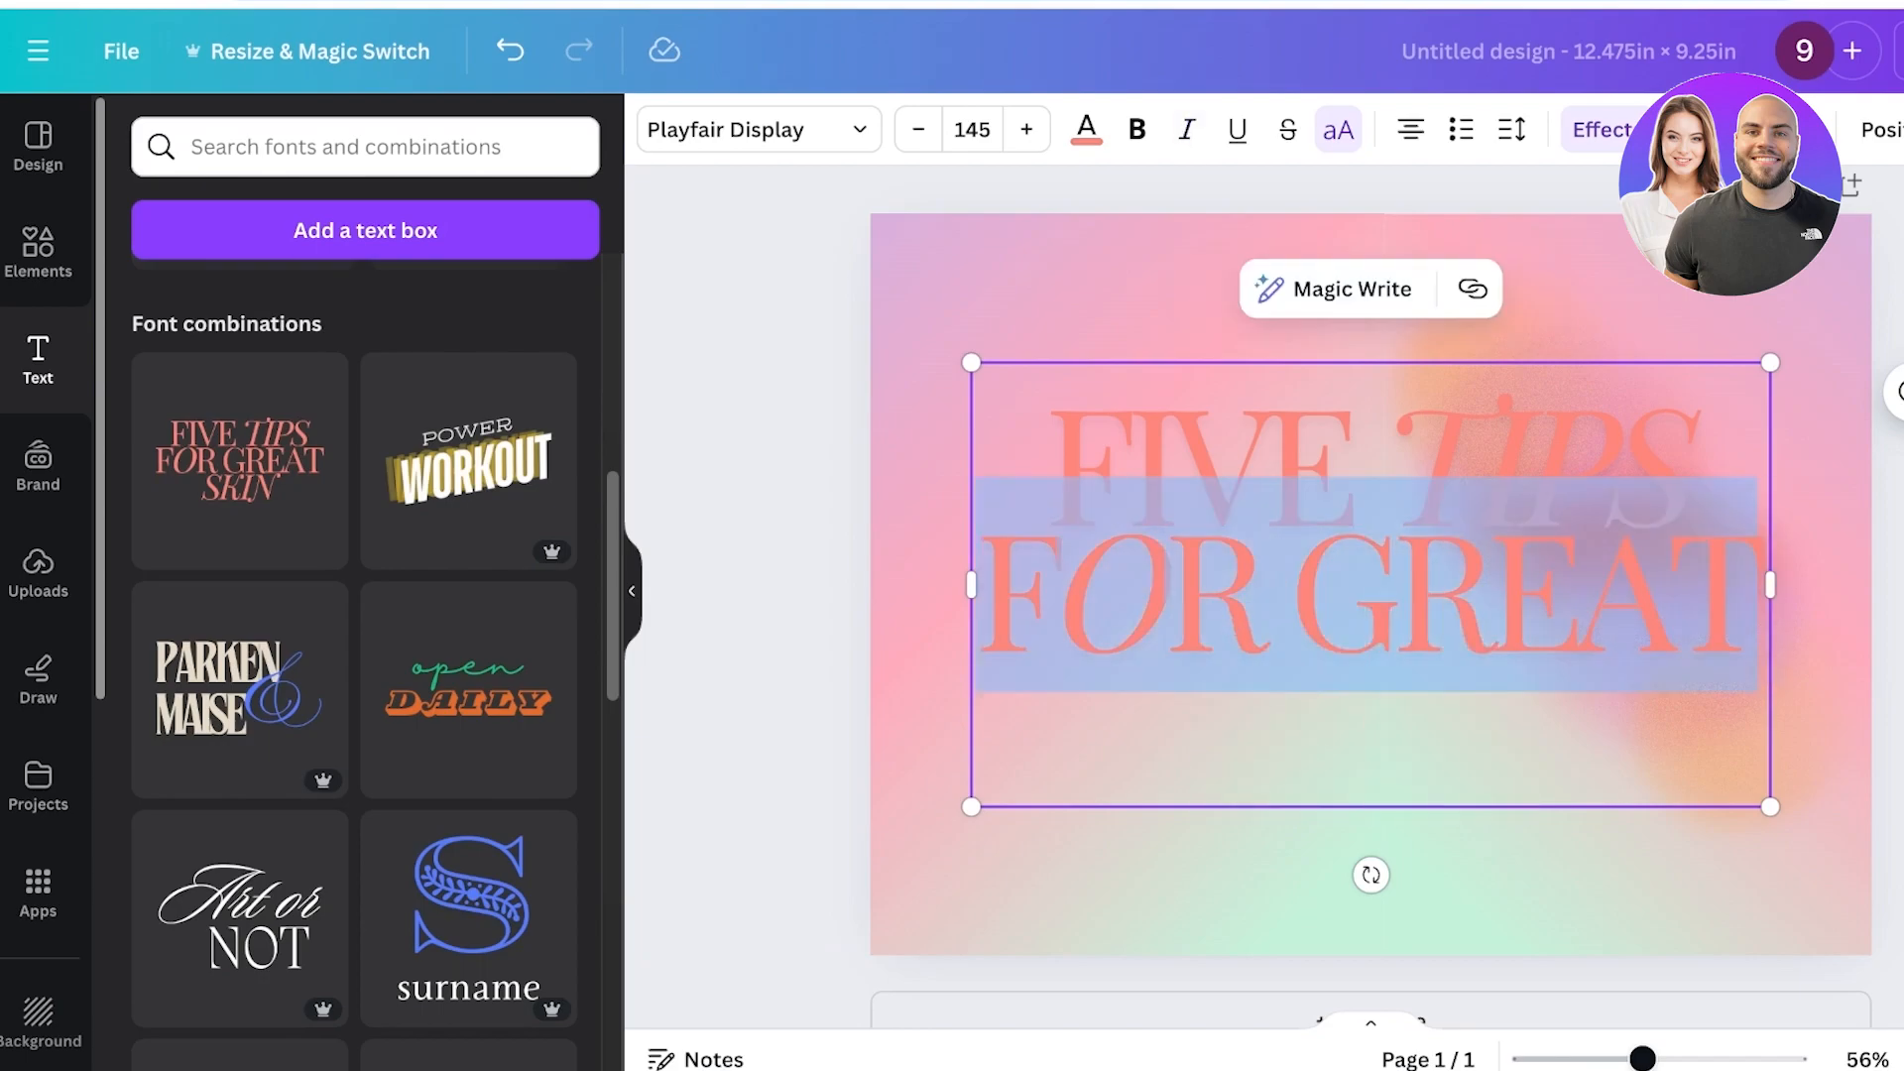
{"action": "key", "text": "BackSpace"}
Replace the heading text with the title "Confessions of a Couch Potato" copied from ChatGPT.
{"action": "scroll", "coordinate": [1371, 585], "scroll_direction": "down", "scroll_amount": 1}
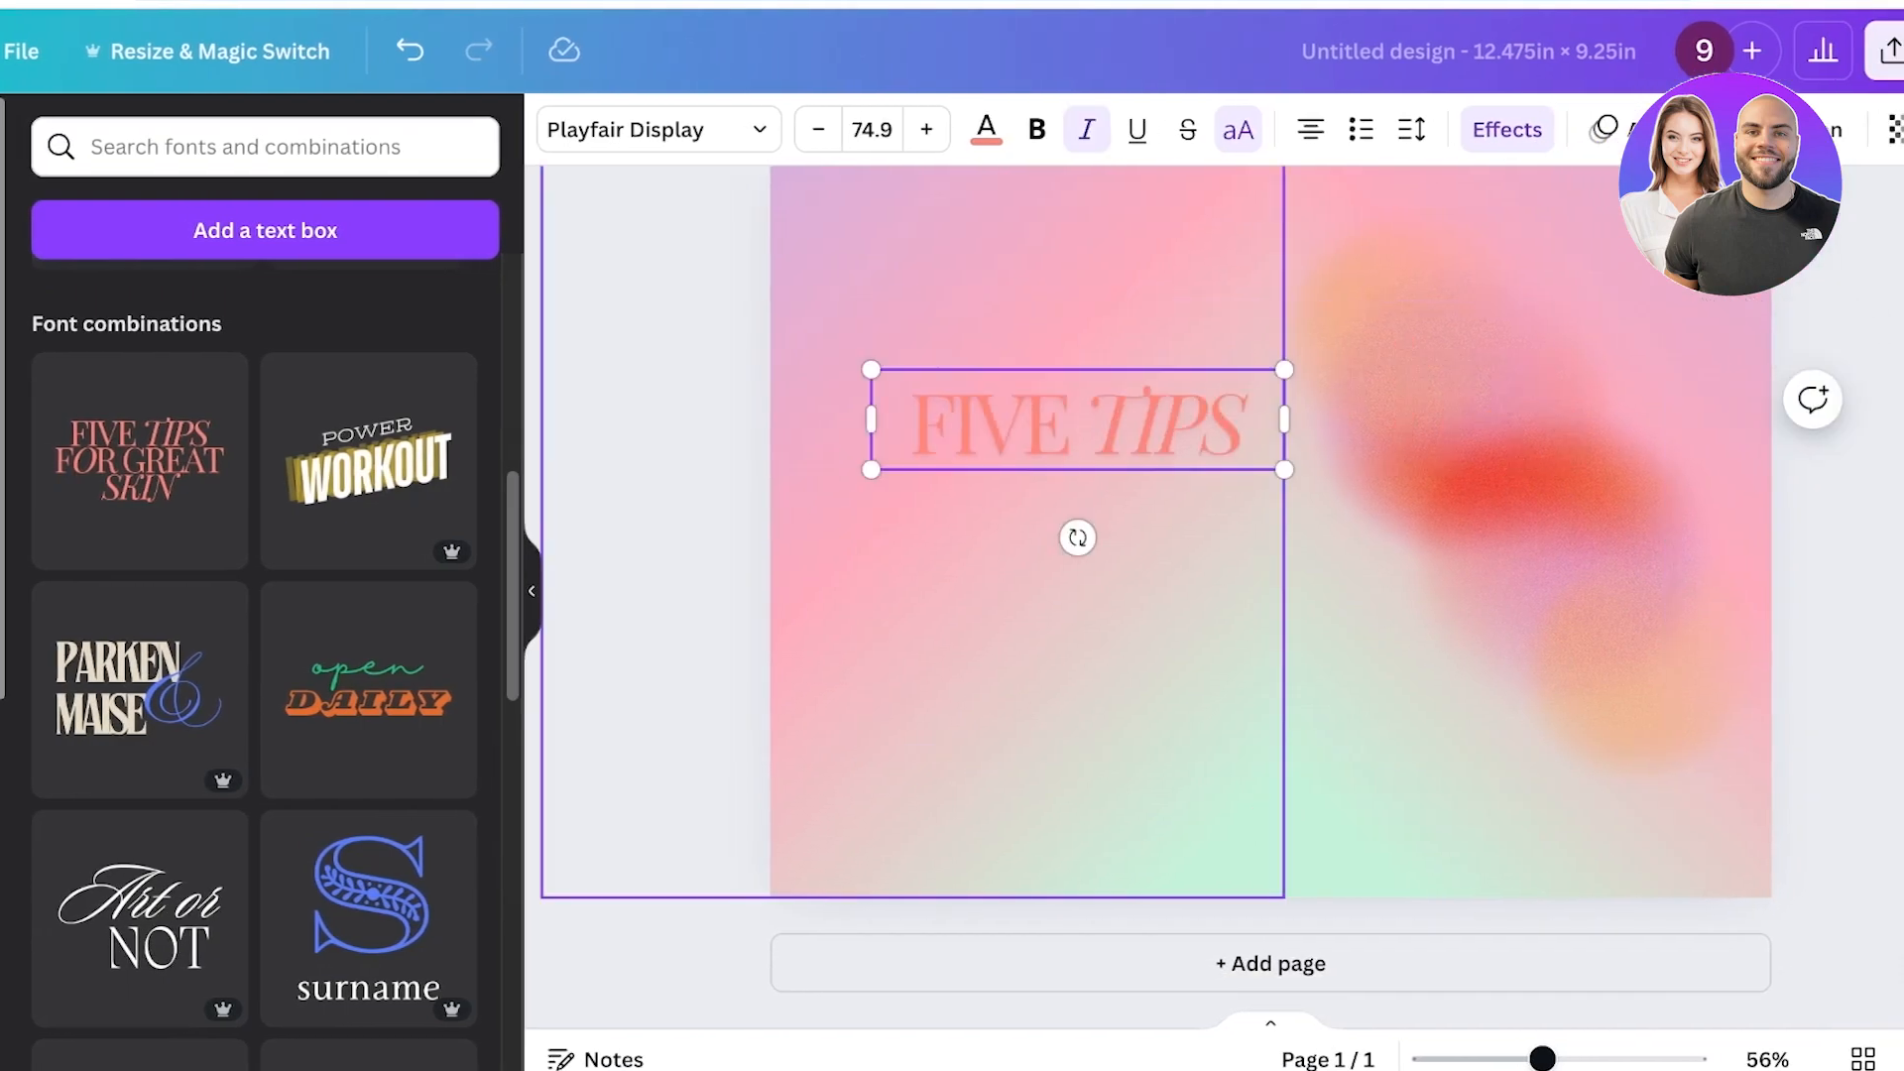
{"action": "key", "text": "Return"}
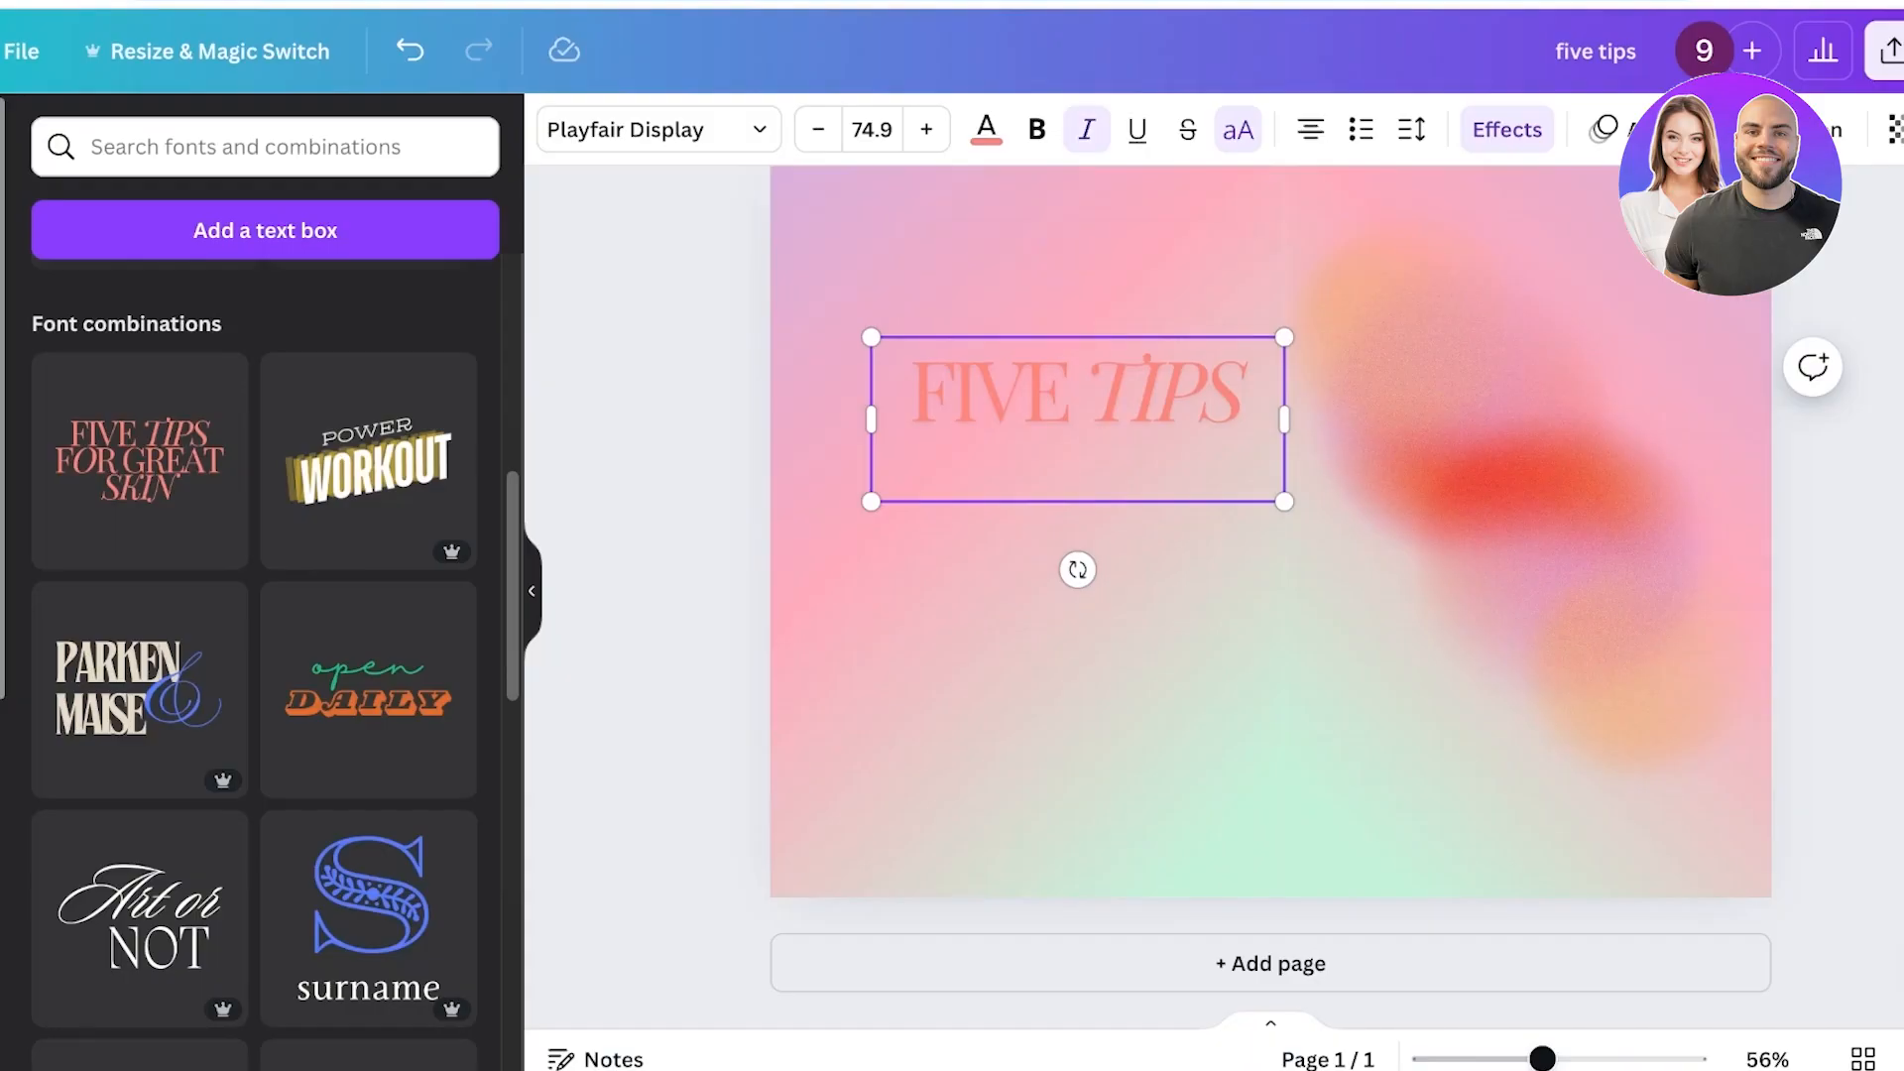
{"action": "key", "text": "ctrl+a"}
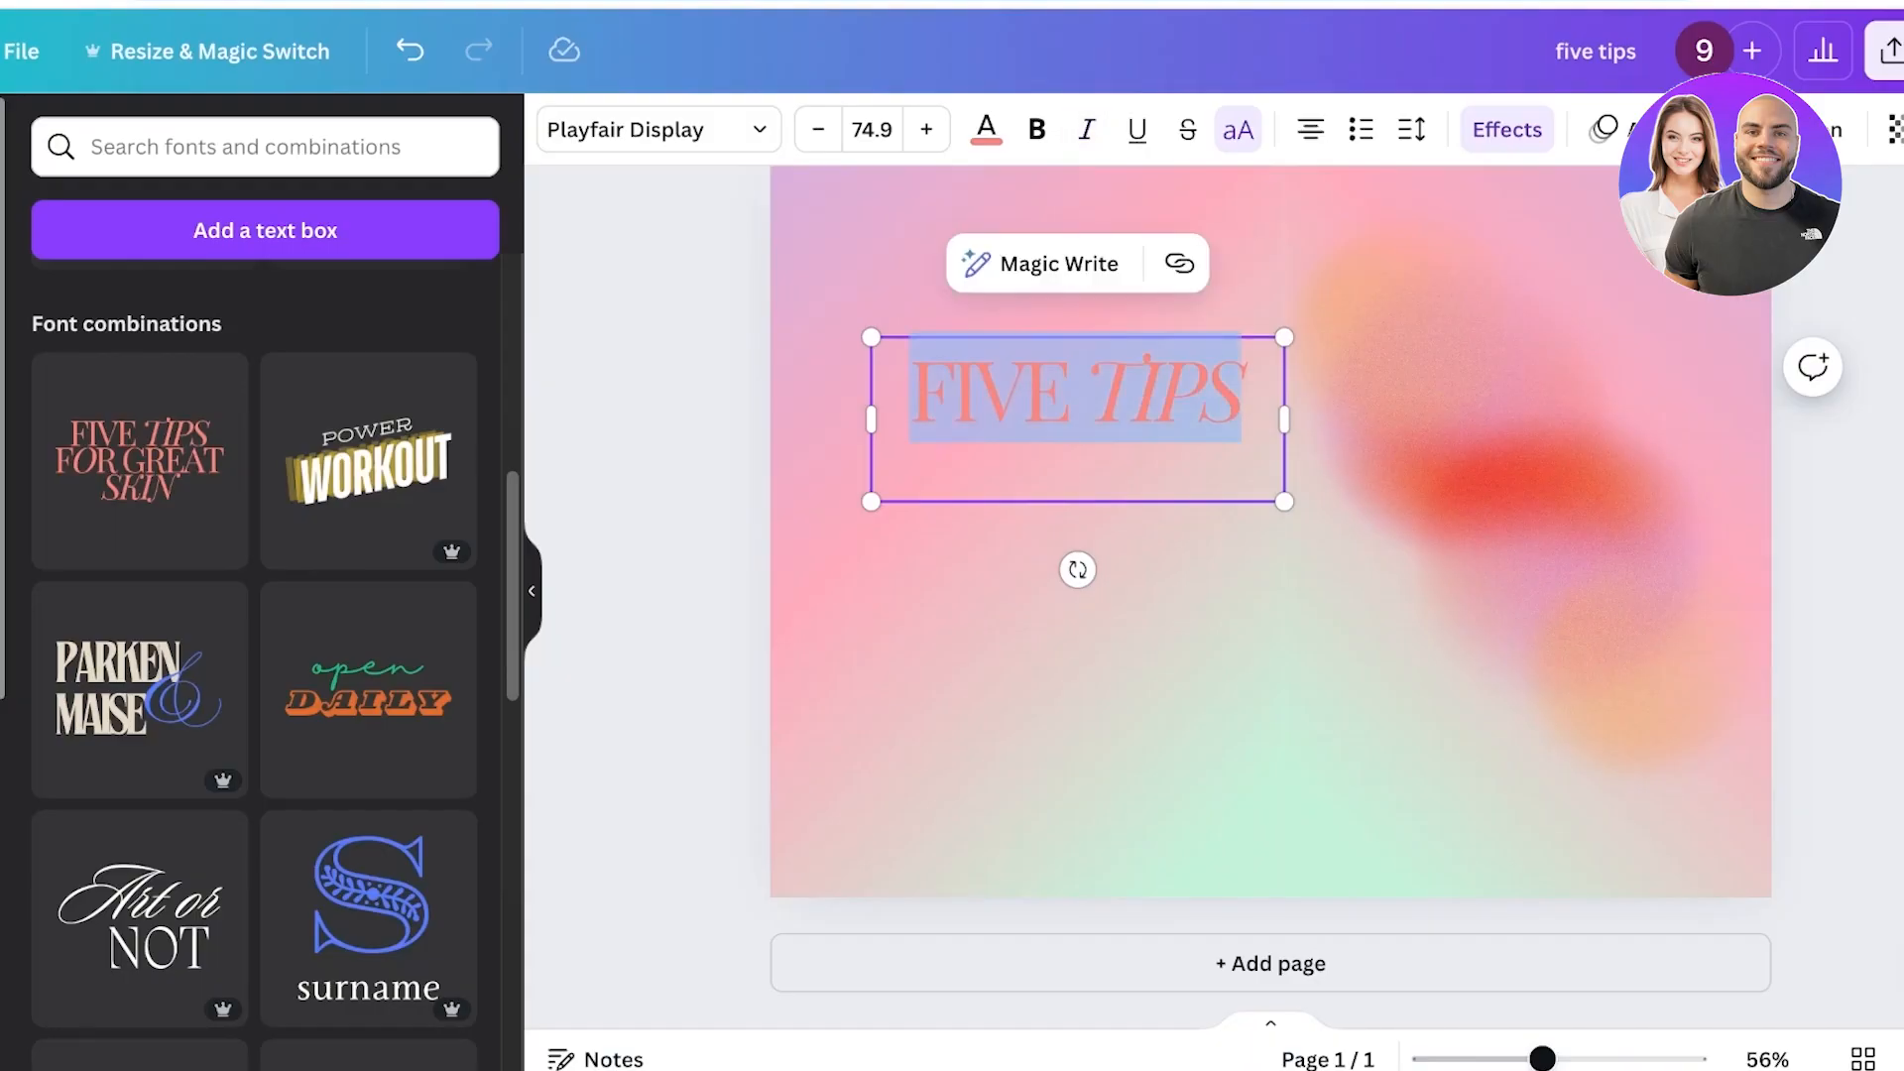
{"action": "type", "text": "Confessions of a Couch Potato"}
Move the title onto the front cover and resize it to about 52 pt near the top.
{"action": "left_click", "coordinate": [1077, 422]}
{"action": "left_click_drag", "start_coordinate": [1077, 423], "coordinate": [1491, 402]}
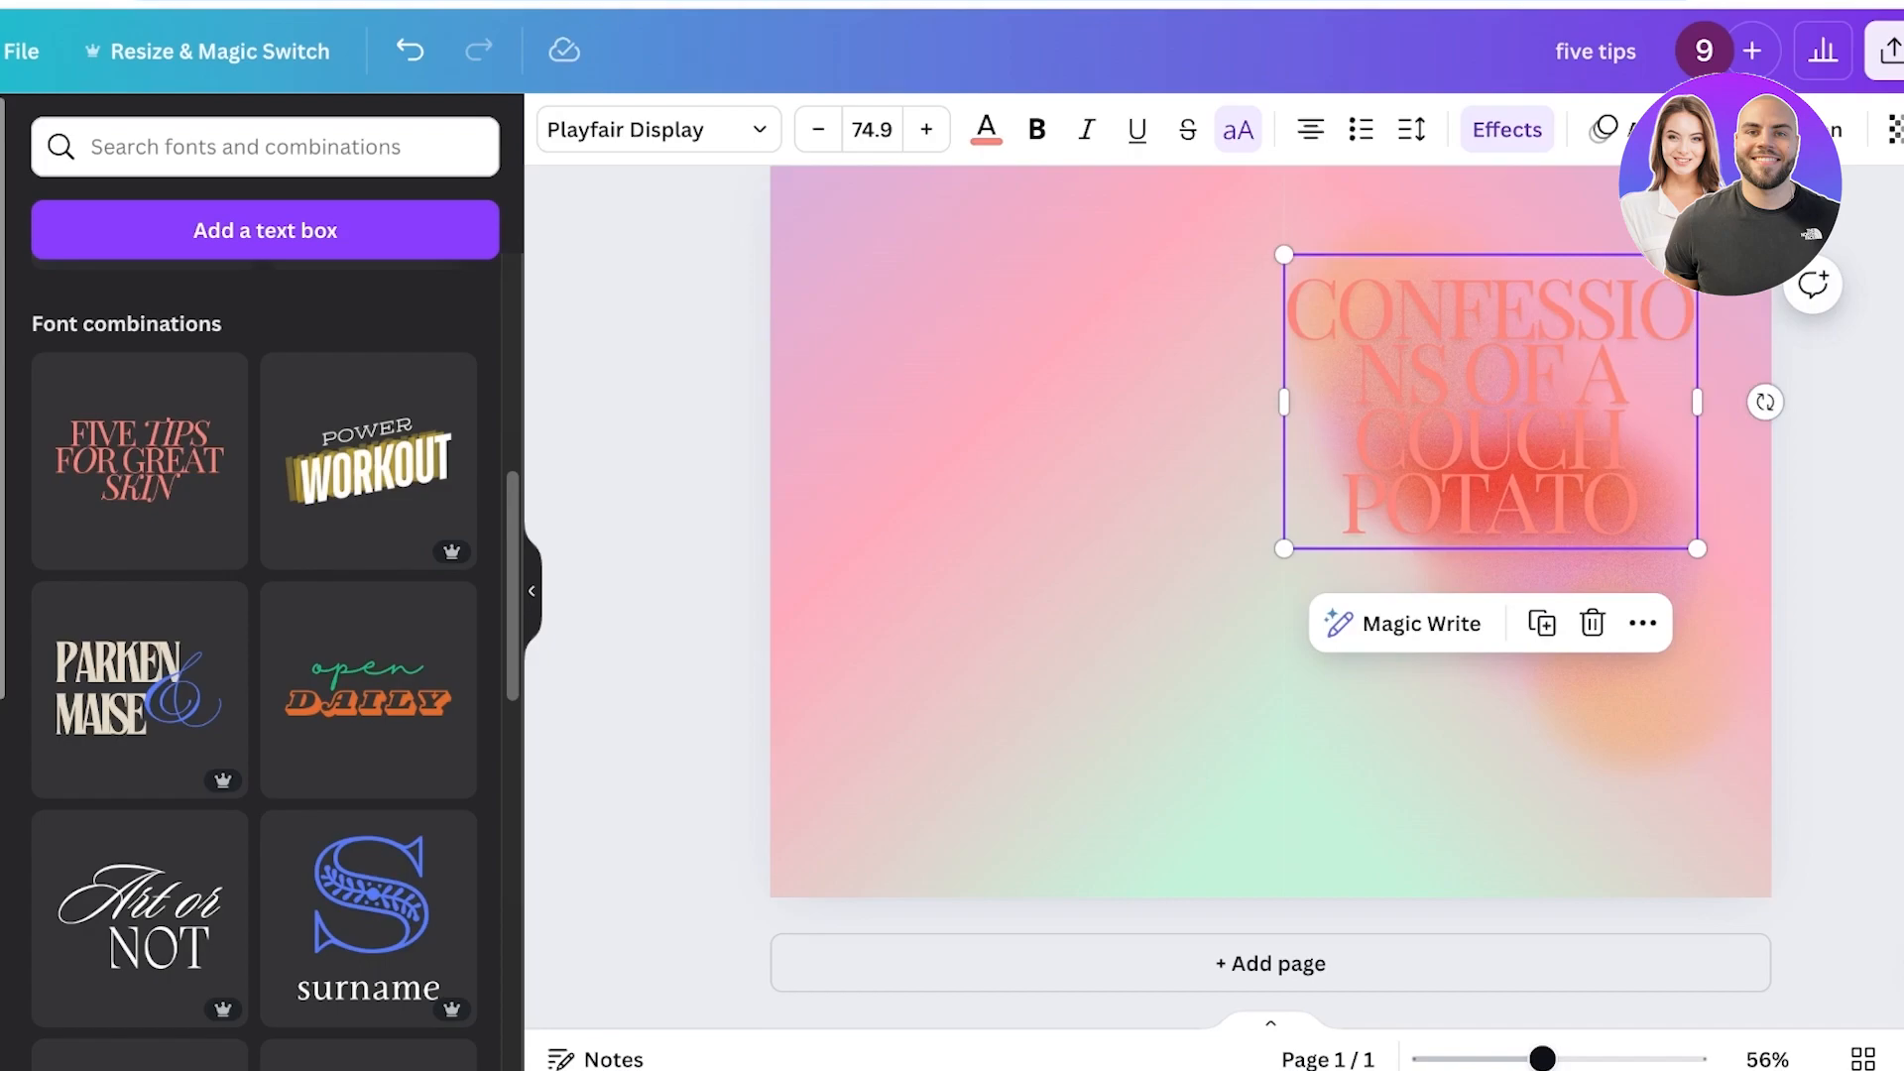
{"action": "left_click_drag", "start_coordinate": [1697, 402], "coordinate": [1819, 403]}
{"action": "left_click_drag", "start_coordinate": [1819, 519], "coordinate": [1656, 447]}
{"action": "left_click_drag", "start_coordinate": [1468, 367], "coordinate": [1527, 364]}
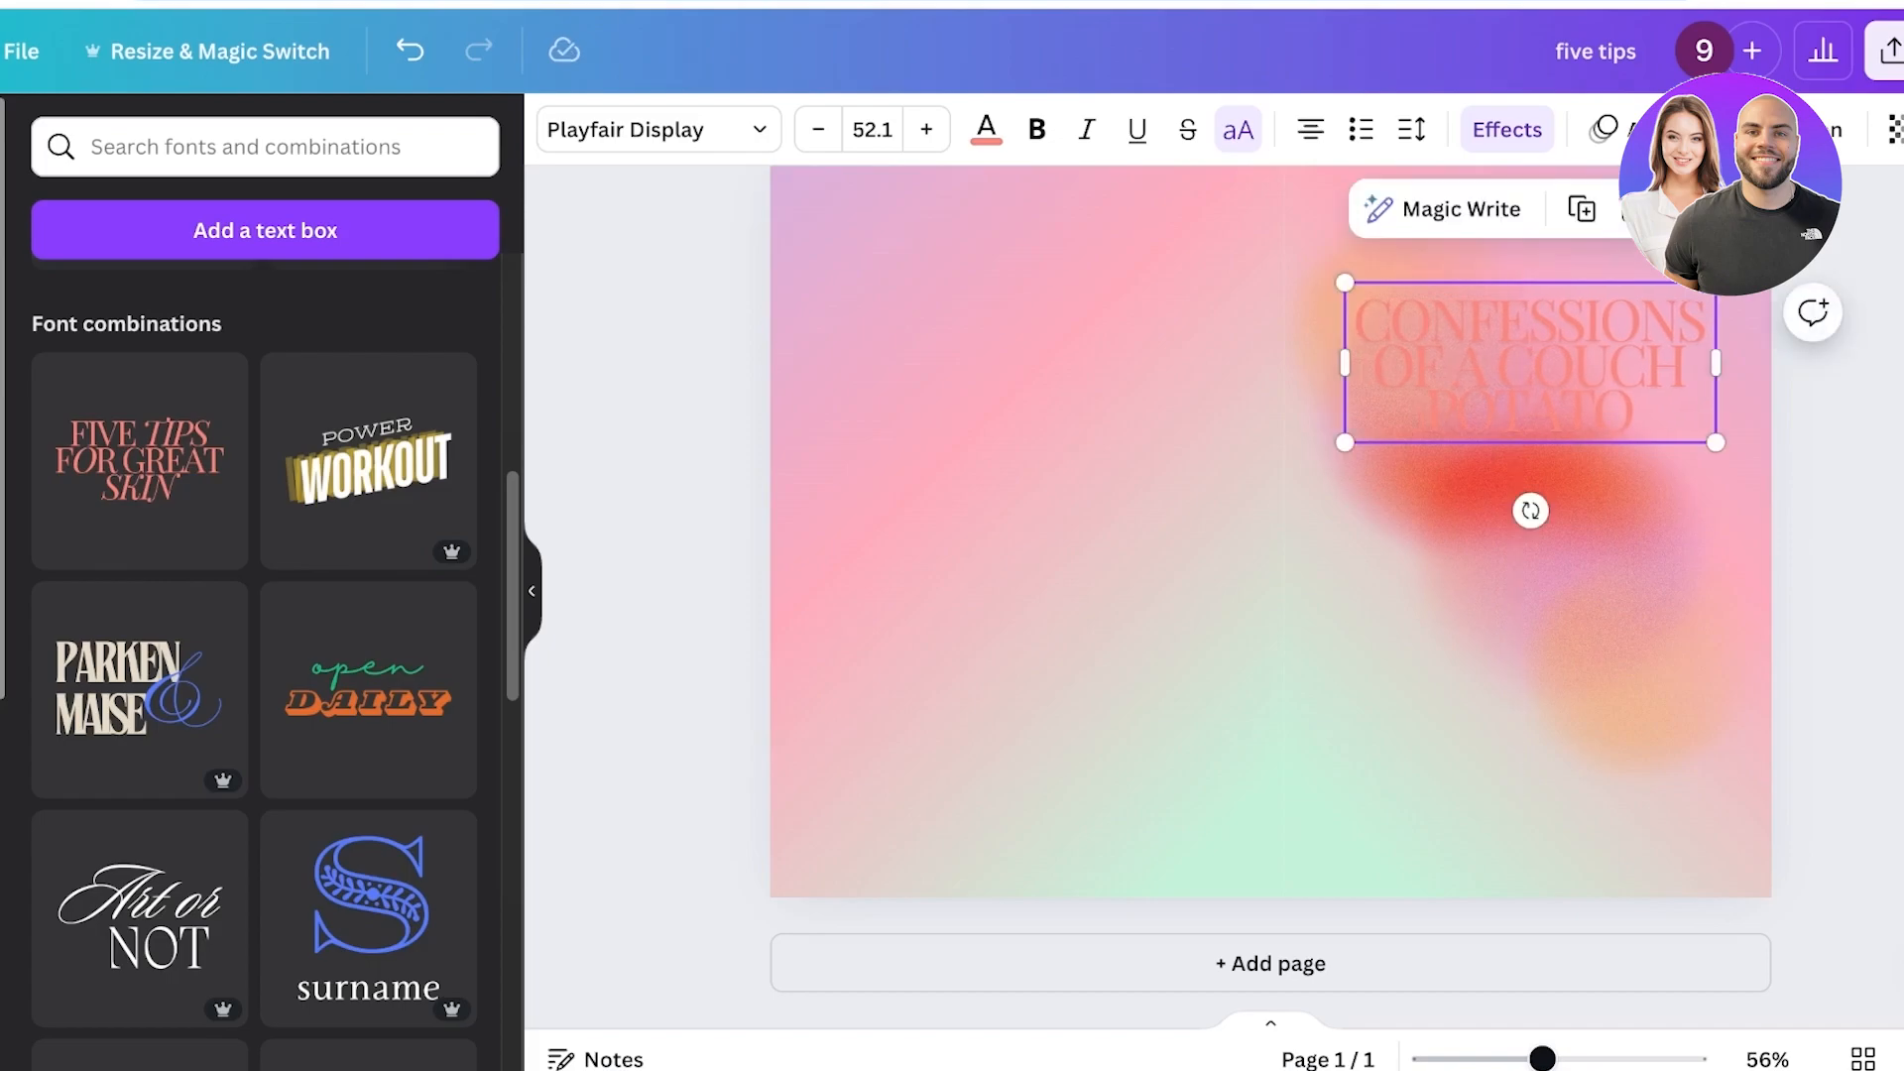
Make the title bold and colour it with the light grey brand-kit swatch.
{"action": "scroll", "coordinate": [1527, 364], "scroll_direction": "up", "scroll_amount": 1}
{"action": "left_click", "coordinate": [1036, 129]}
{"action": "left_click", "coordinate": [986, 129]}
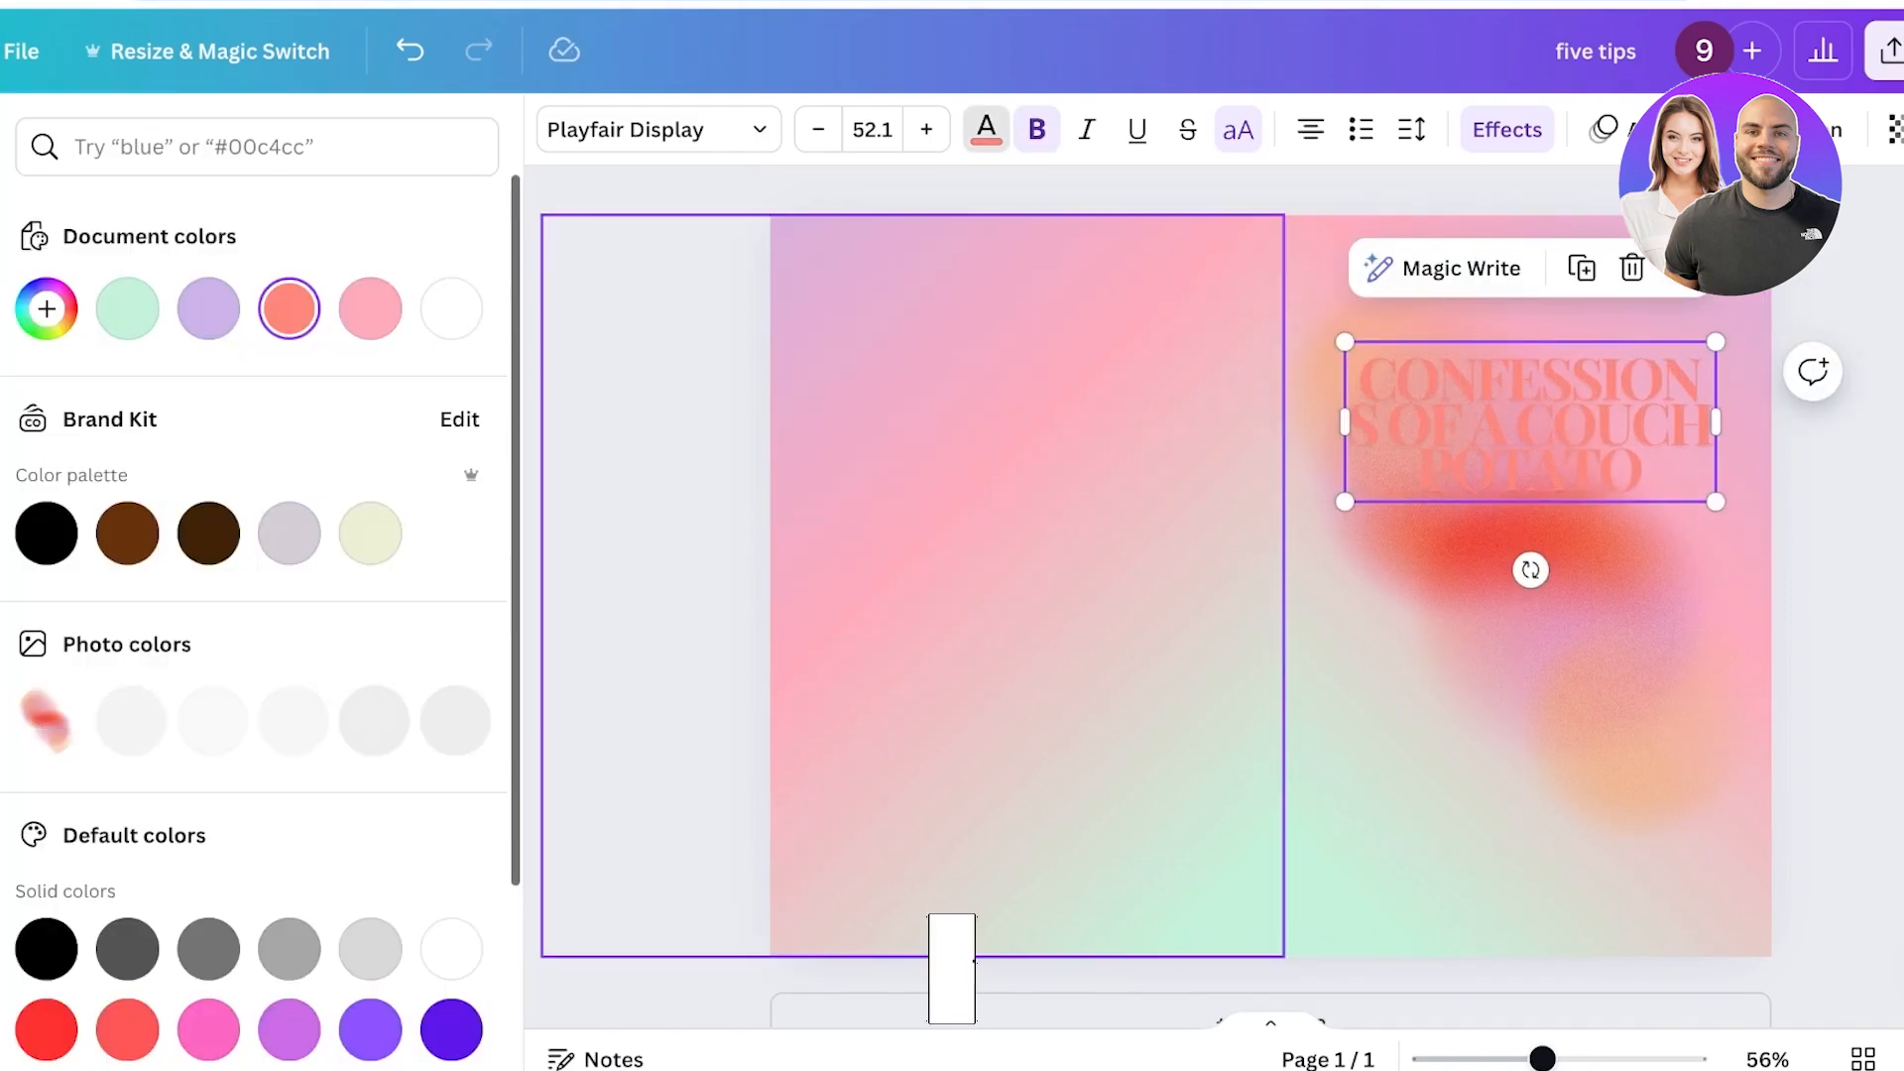
{"action": "left_click", "coordinate": [289, 532]}
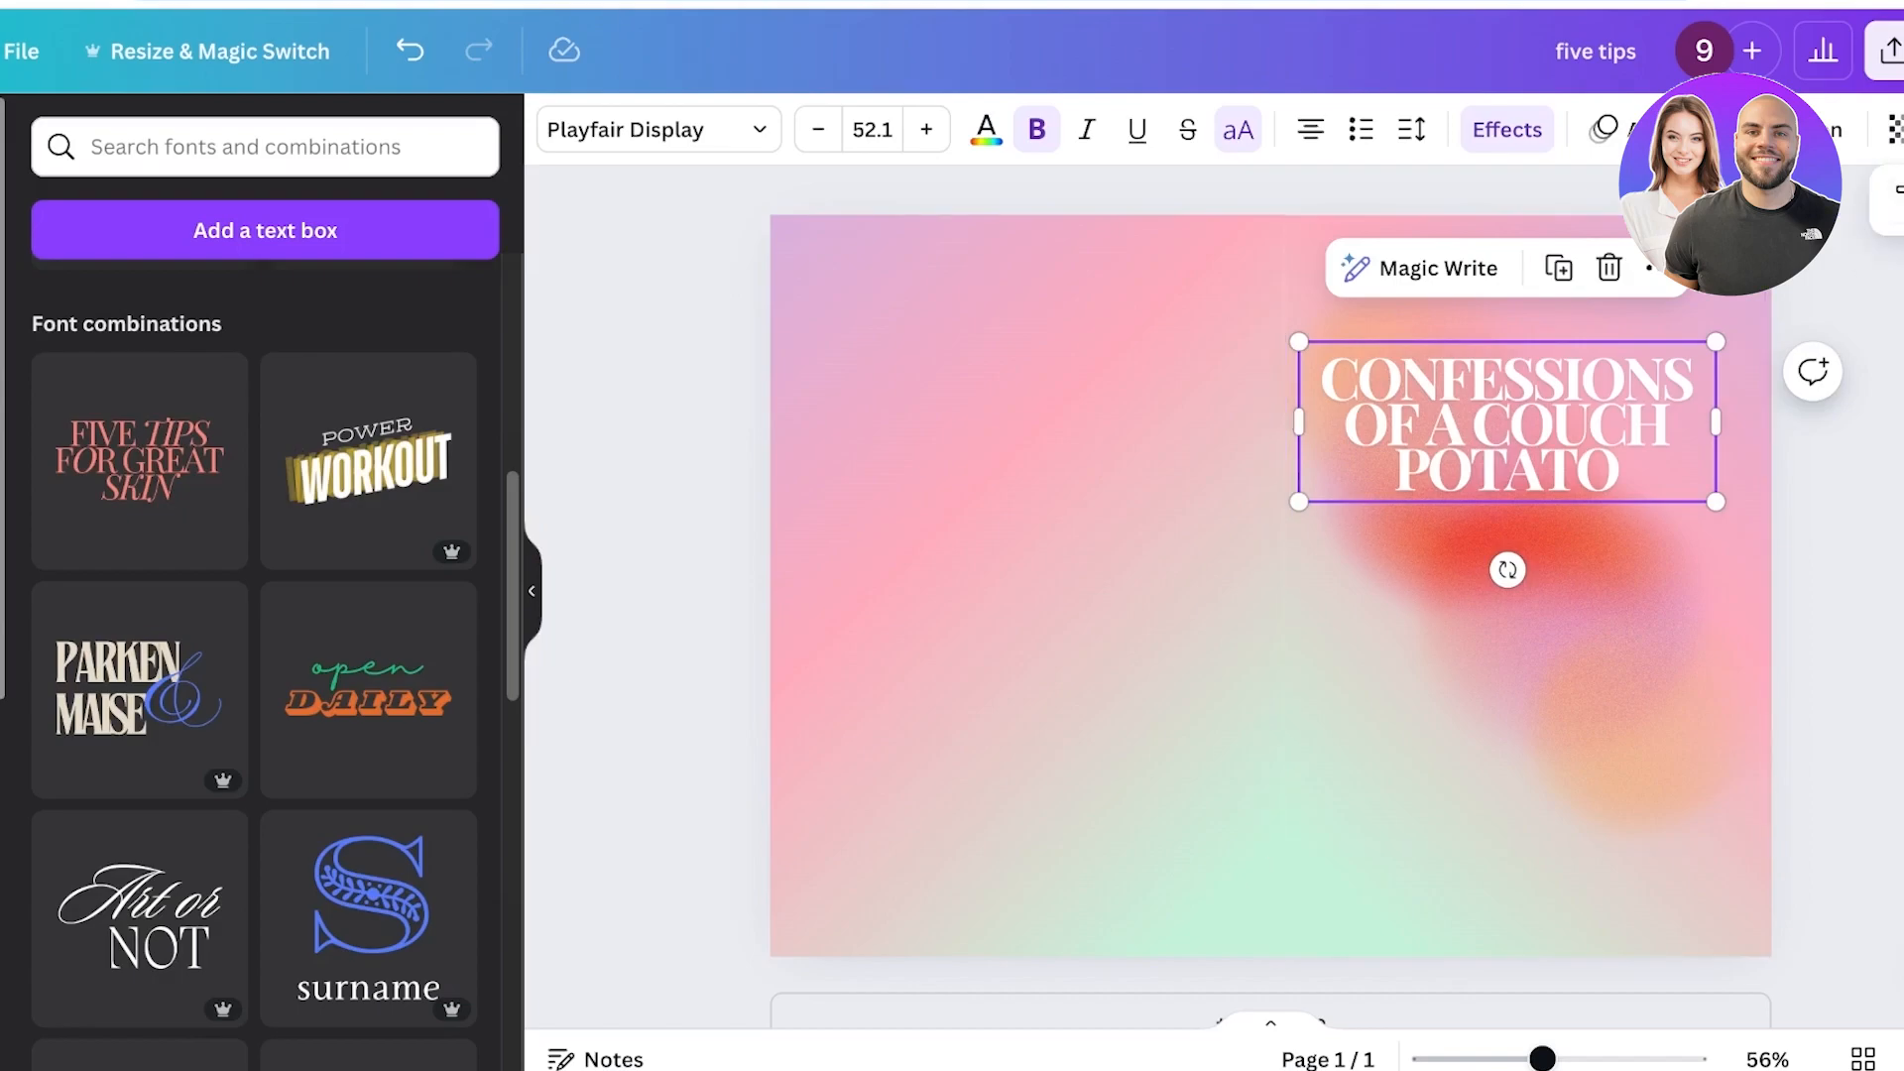
Adjust the title's letter spacing and increase its line spacing.
{"action": "left_click", "coordinate": [1411, 129]}
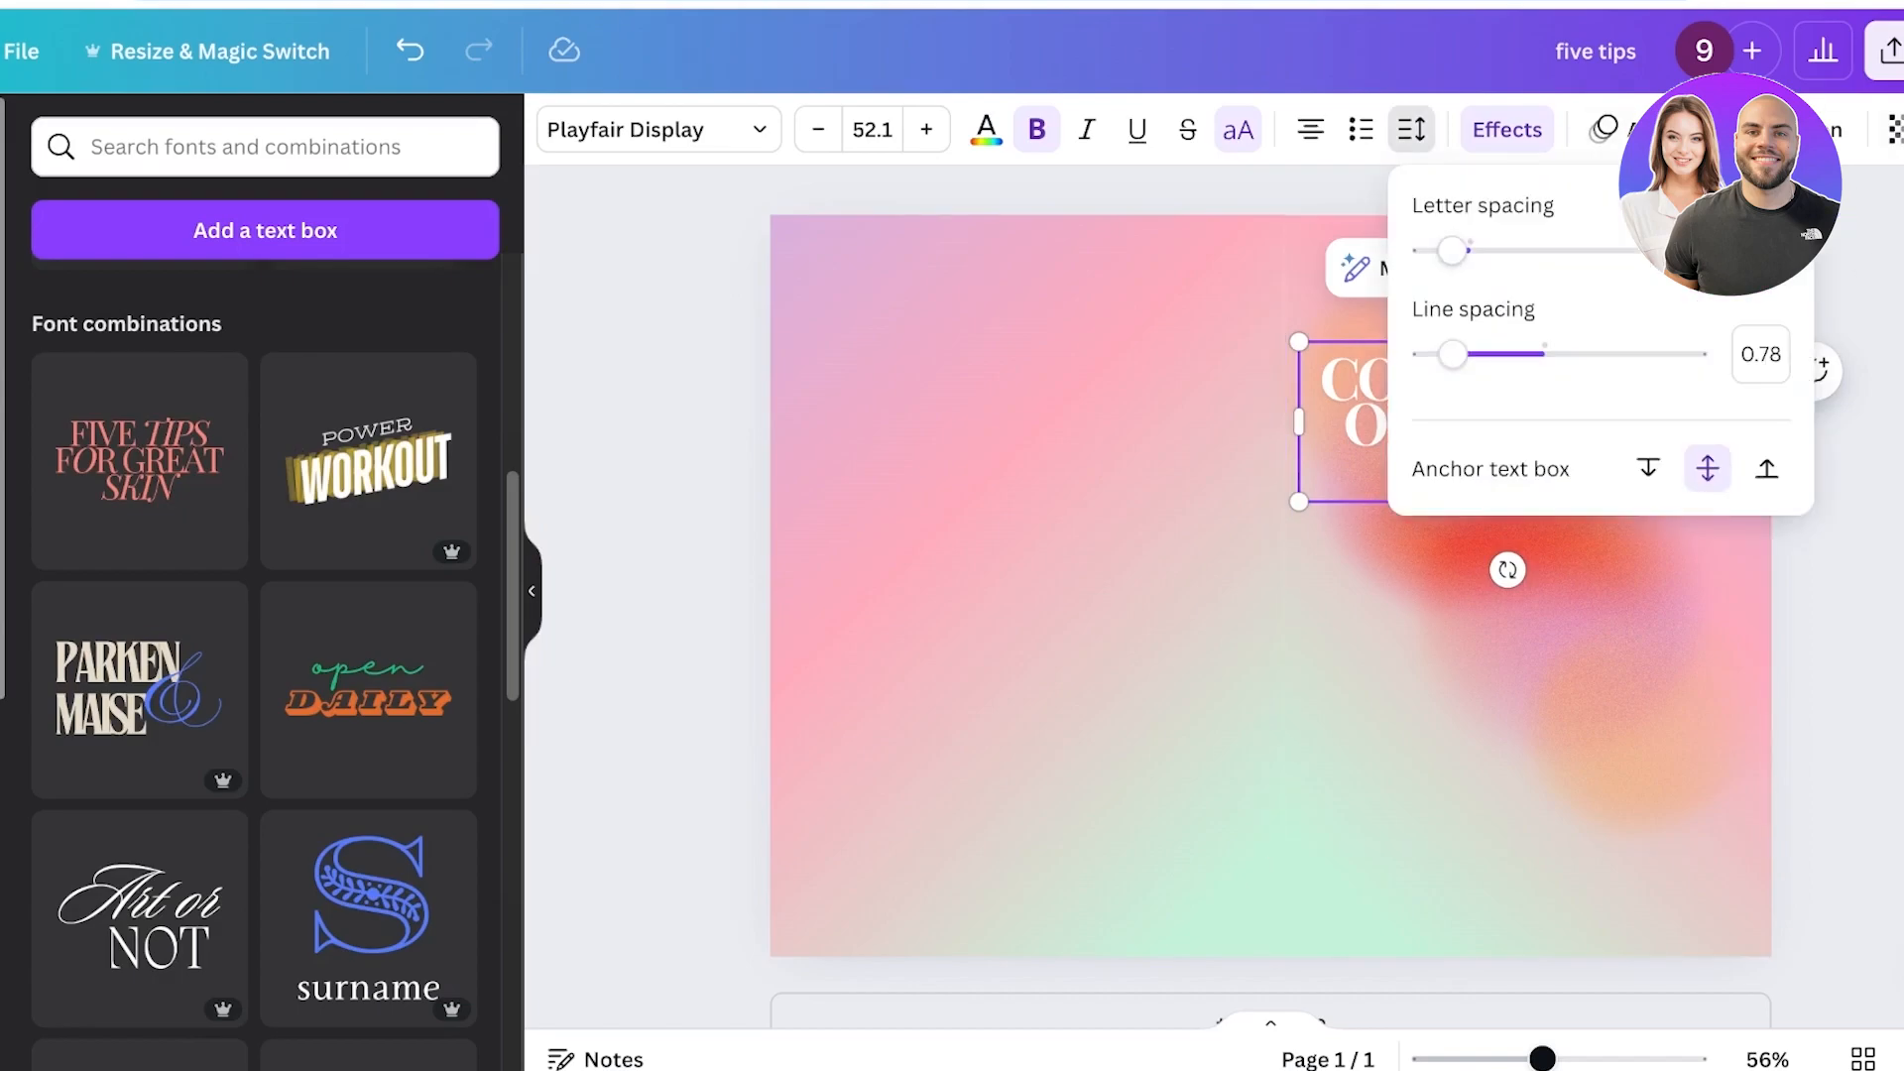
{"action": "left_click_drag", "start_coordinate": [1471, 250], "coordinate": [1494, 250]}
{"action": "left_click_drag", "start_coordinate": [1494, 251], "coordinate": [1484, 251]}
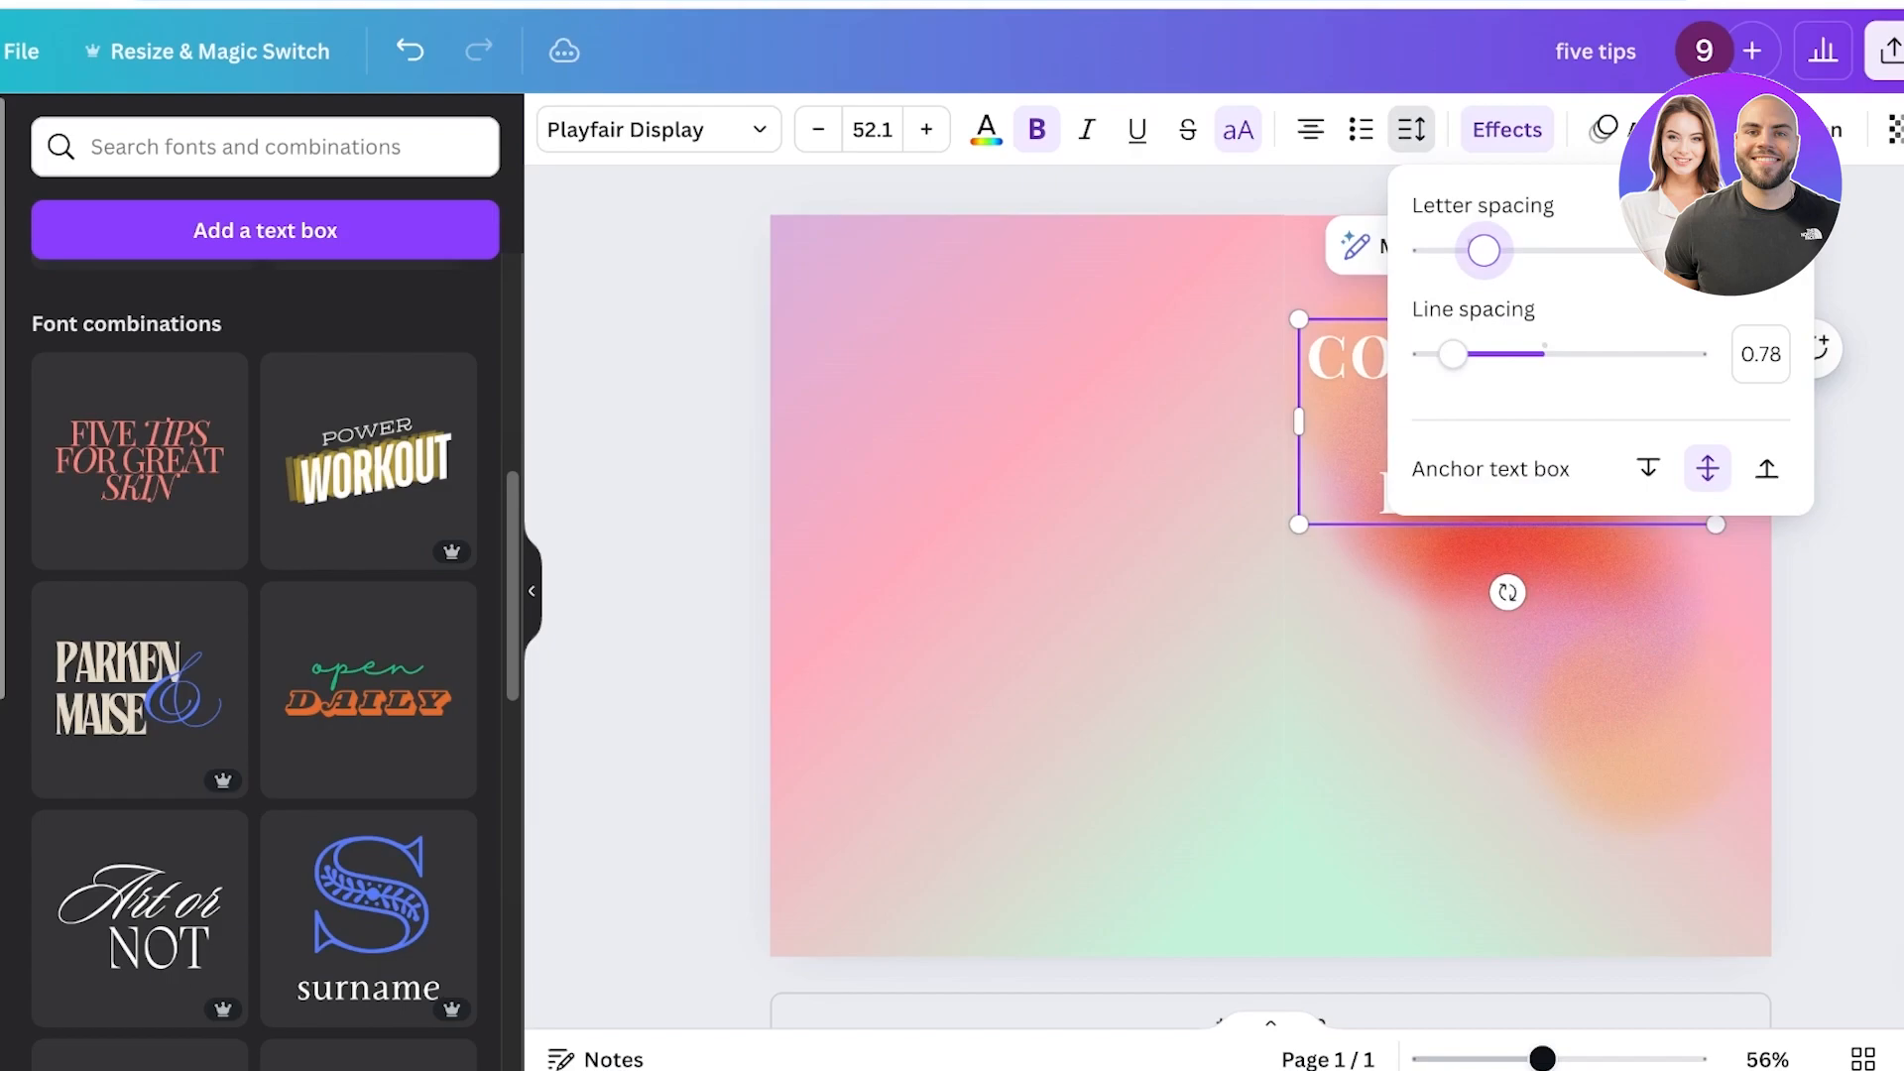
{"action": "left_click_drag", "start_coordinate": [1453, 354], "coordinate": [1490, 354]}
{"action": "left_click_drag", "start_coordinate": [1484, 251], "coordinate": [1441, 251]}
{"action": "key", "text": "Escape"}
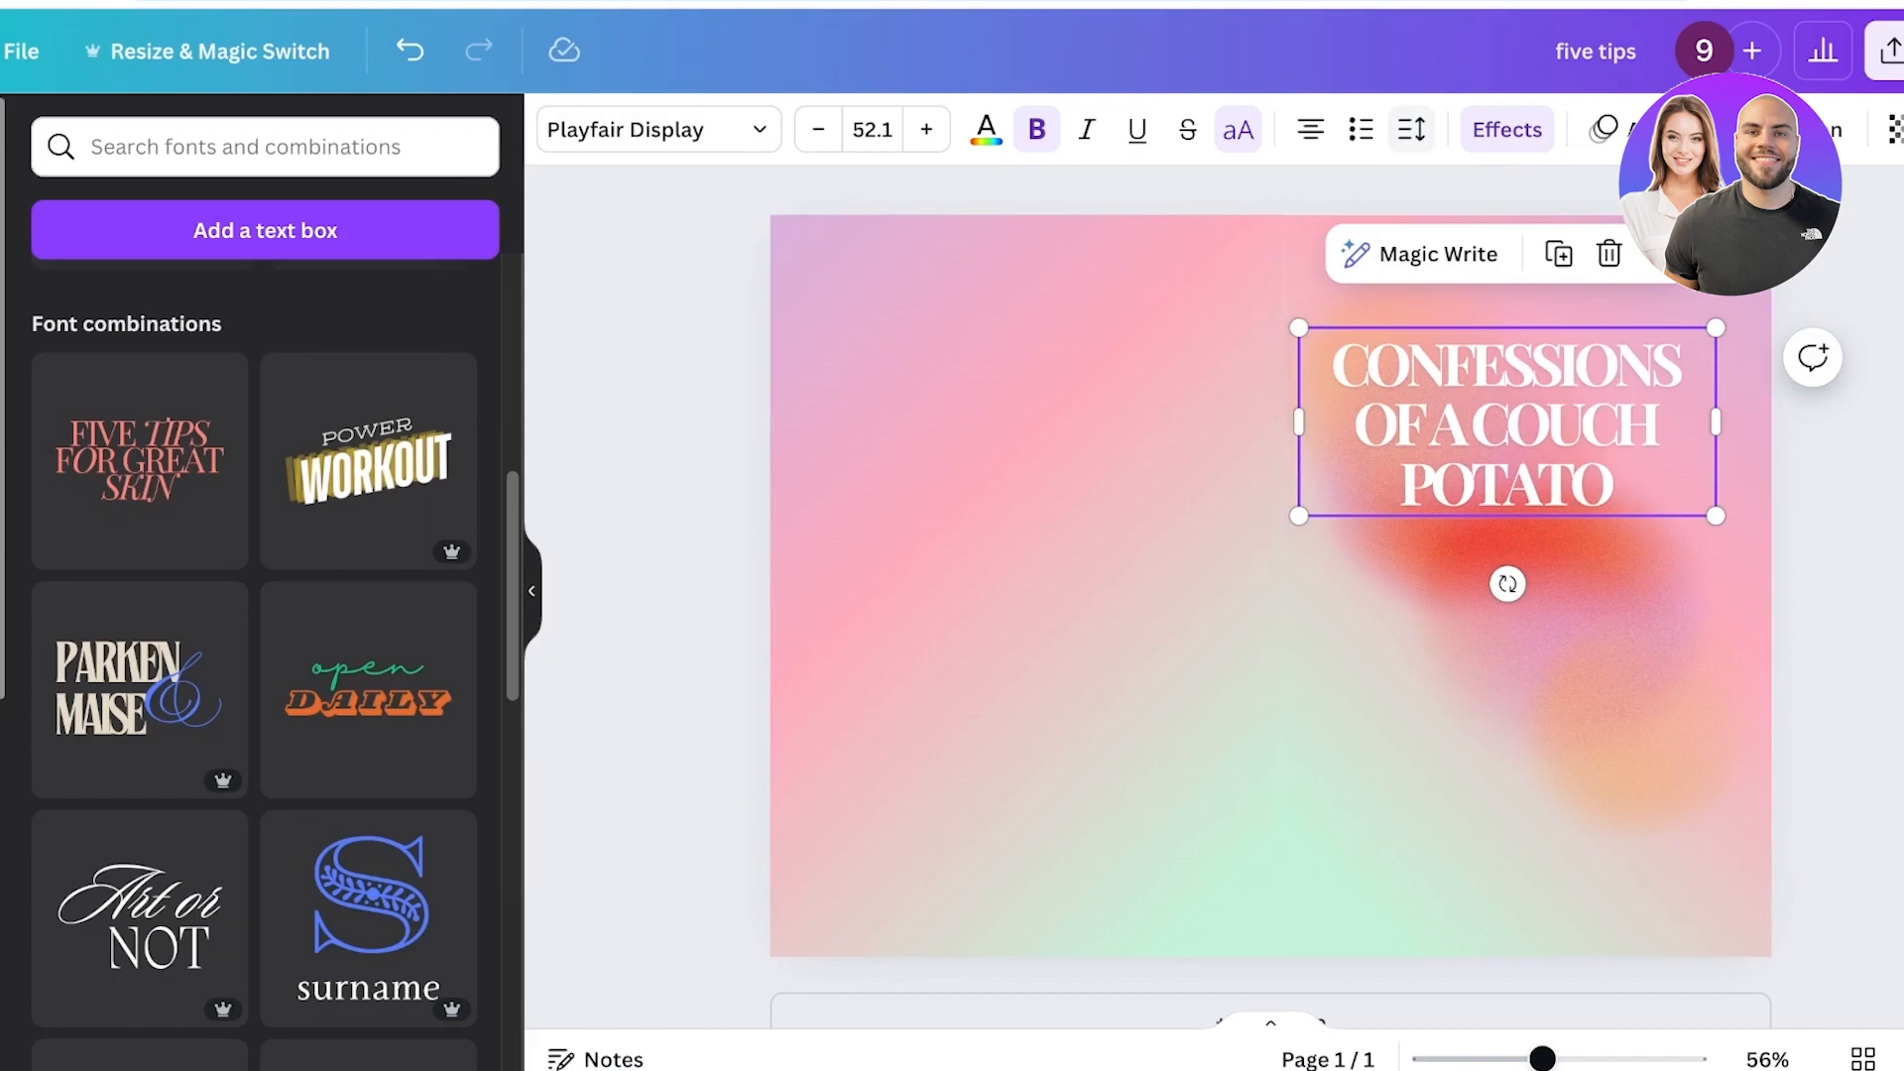
{"action": "left_click", "coordinate": [1412, 129]}
{"action": "left_click_drag", "start_coordinate": [1446, 251], "coordinate": [1451, 251]}
{"action": "mouse_move", "coordinate": [1490, 354]}
{"action": "left_mouse_down"}
{"action": "mouse_move", "coordinate": [1541, 354]}
{"action": "mouse_move", "coordinate": [1517, 354]}
{"action": "left_mouse_up"}
{"action": "key", "text": "Escape"}
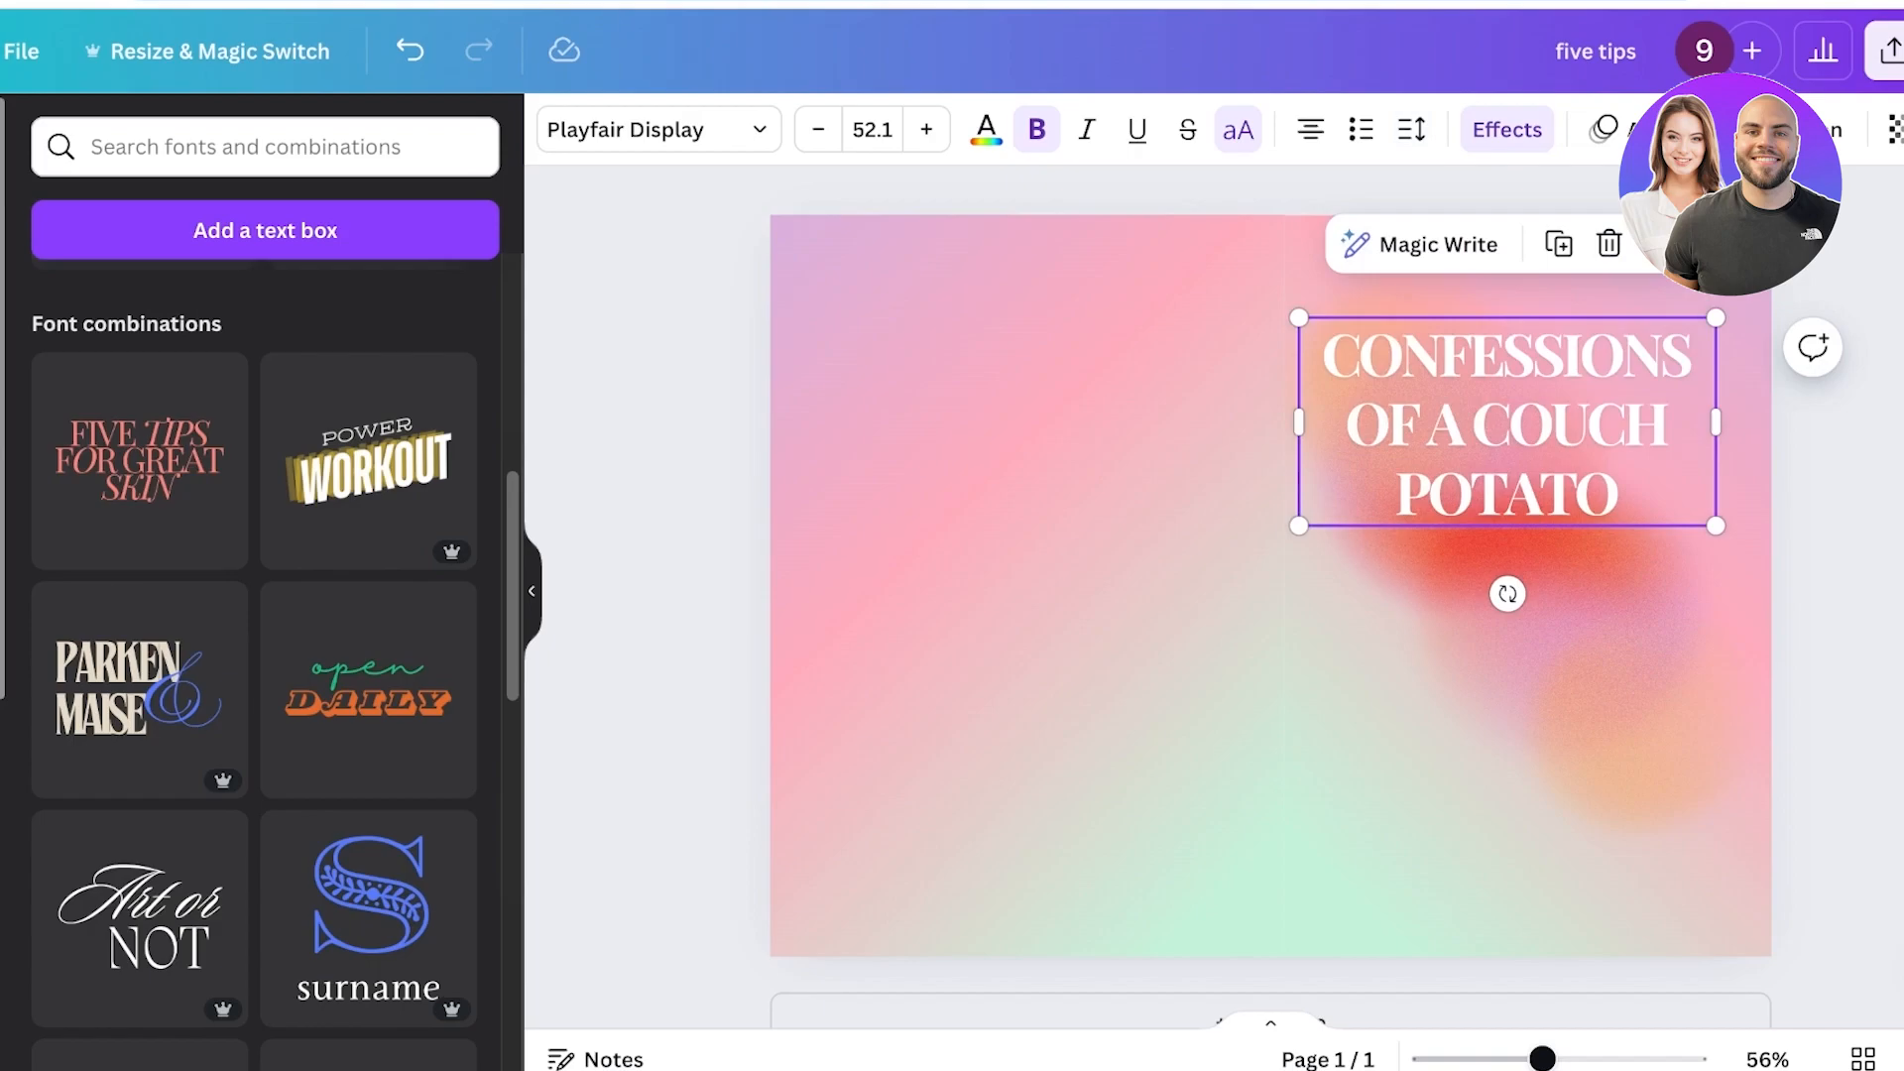
{"action": "key", "text": "Escape"}
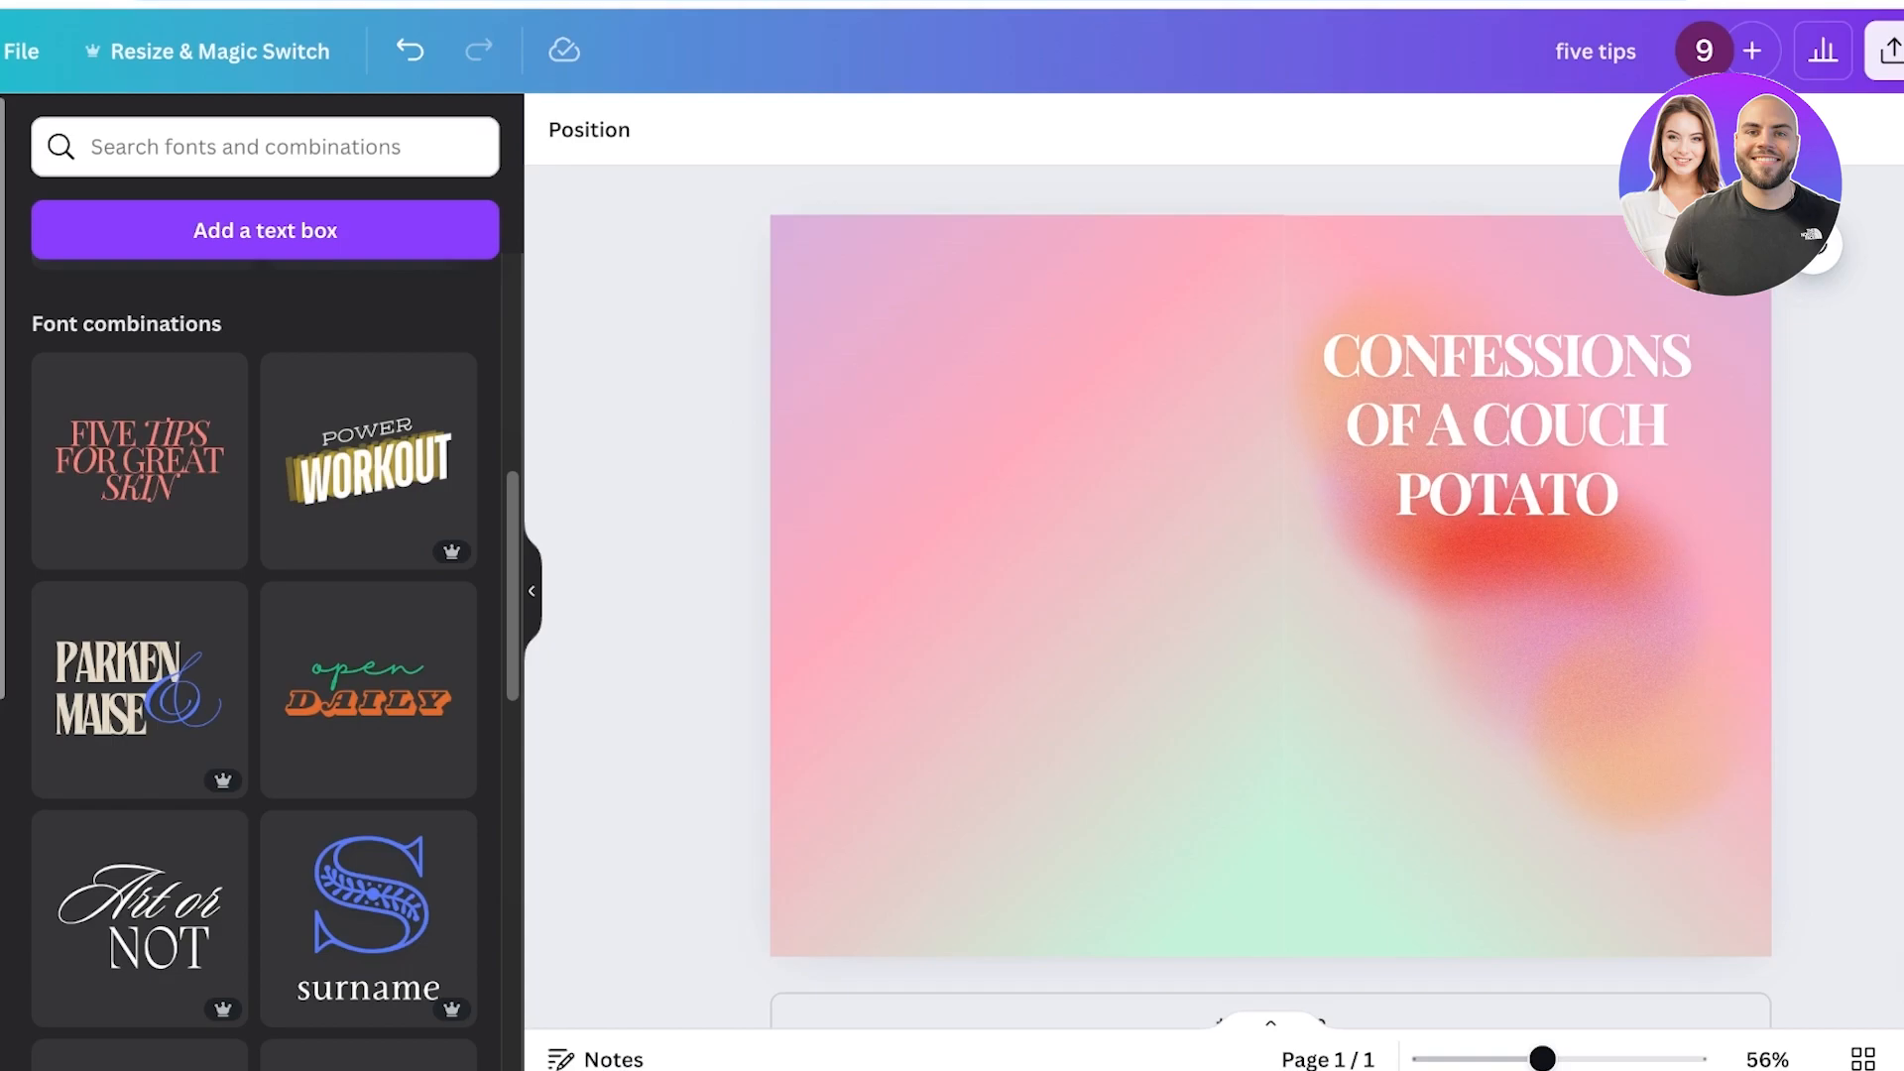
Download the cover design as a PDF Print file.
{"action": "left_click", "coordinate": [1890, 51]}
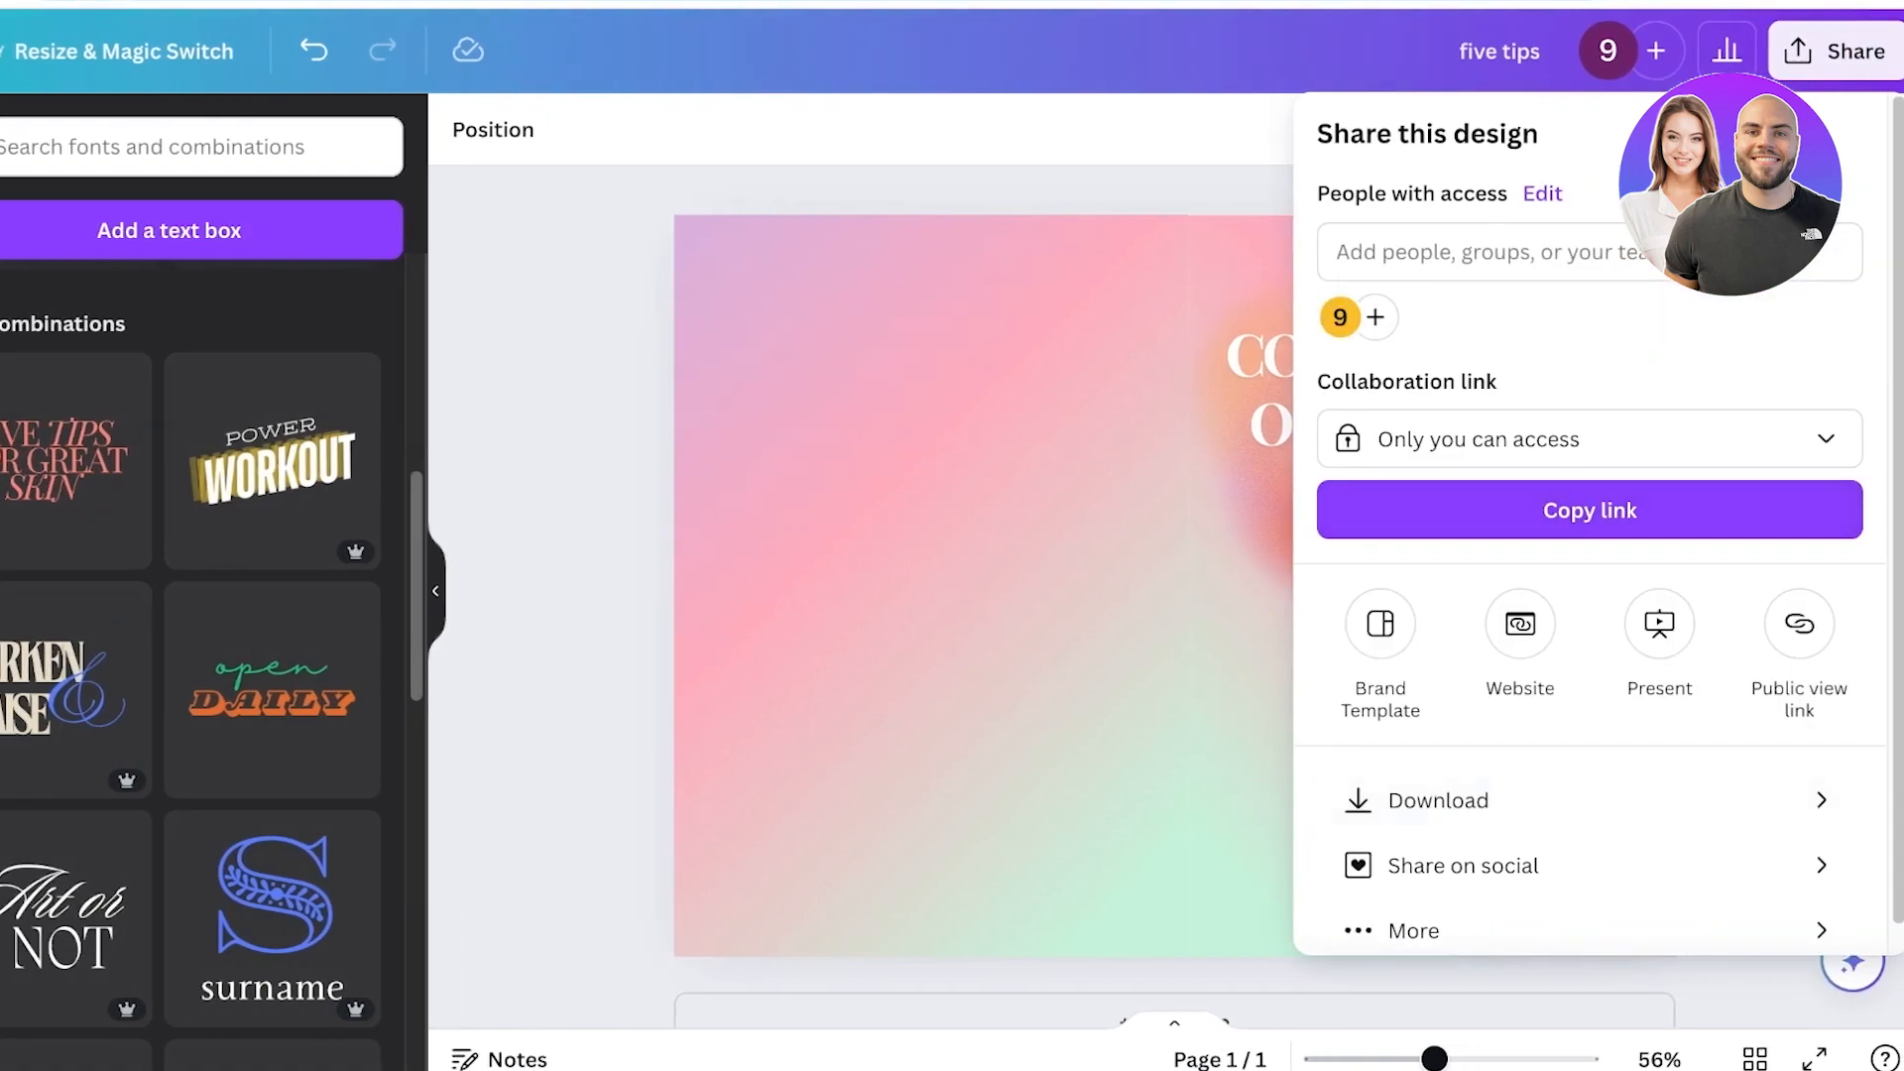
{"action": "left_click", "coordinate": [1507, 801]}
{"action": "left_click", "coordinate": [1567, 257]}
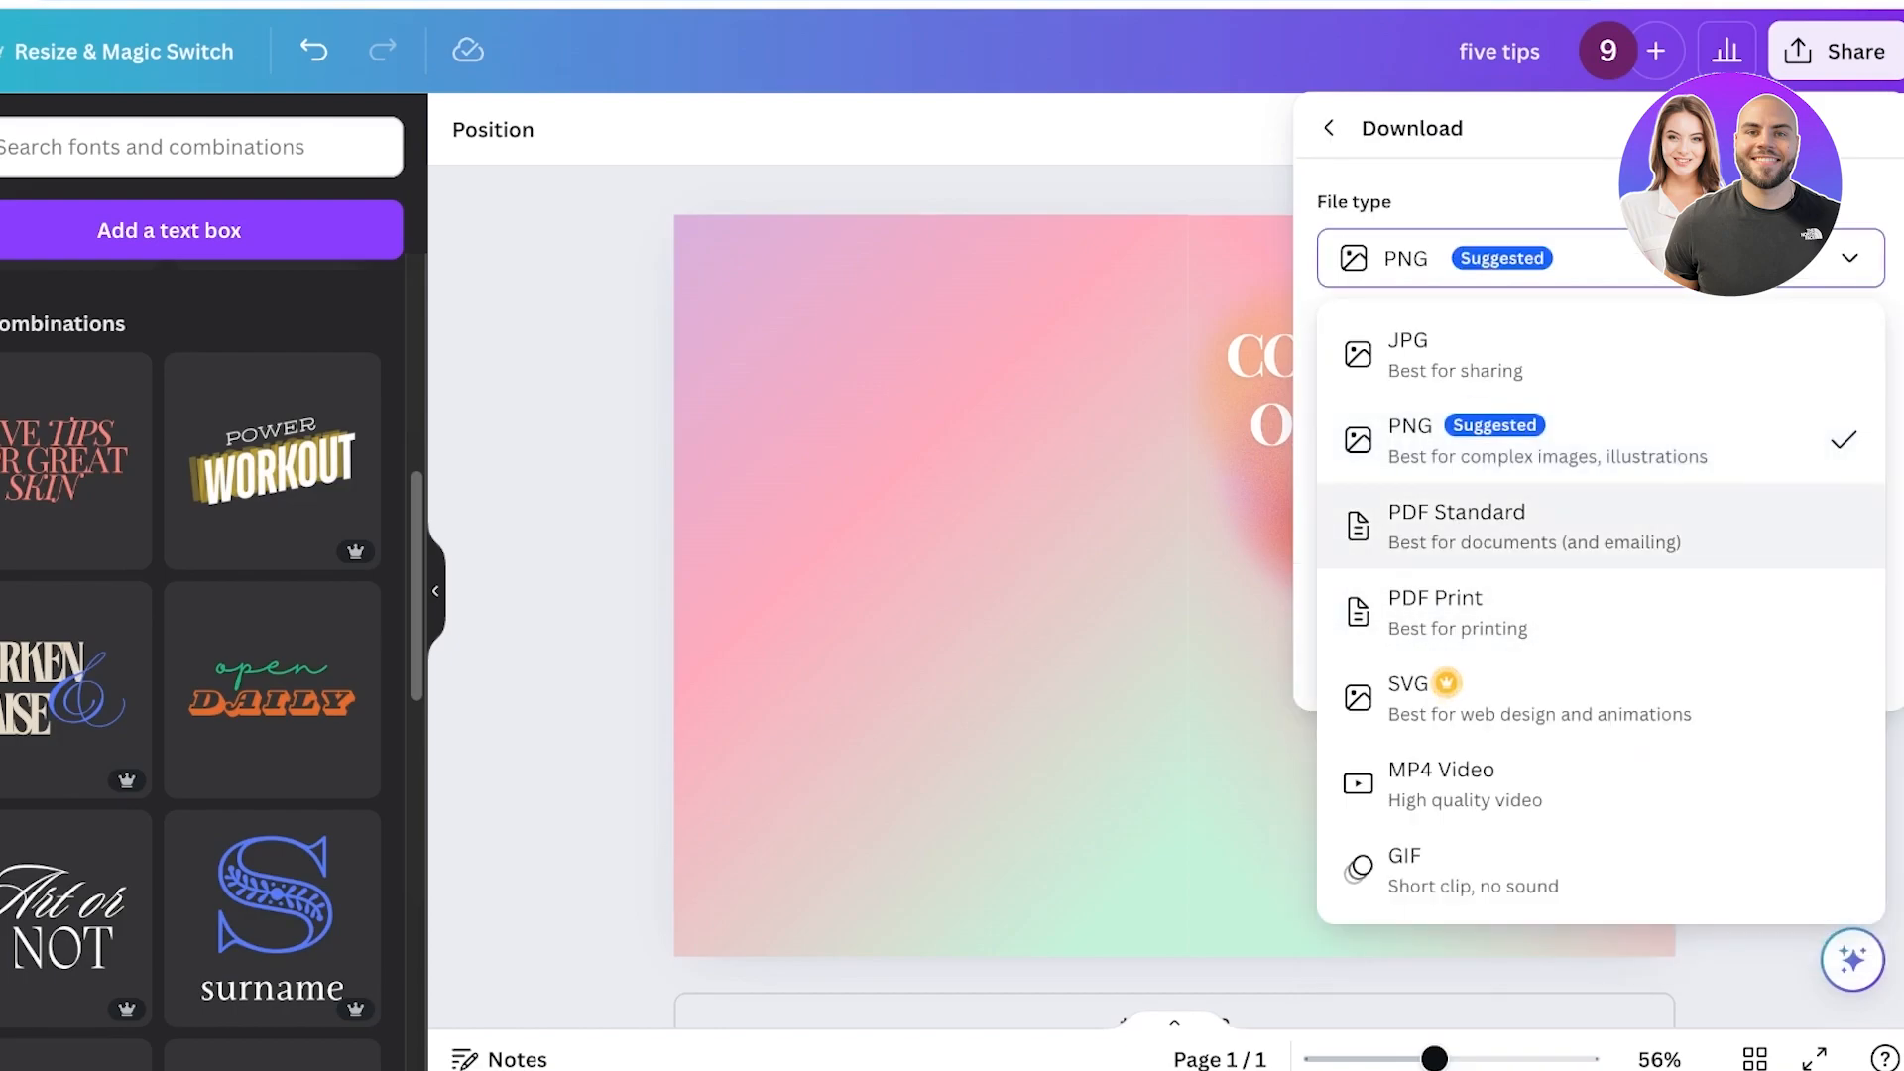
{"action": "left_click", "coordinate": [1567, 612]}
{"action": "left_click", "coordinate": [1601, 673]}
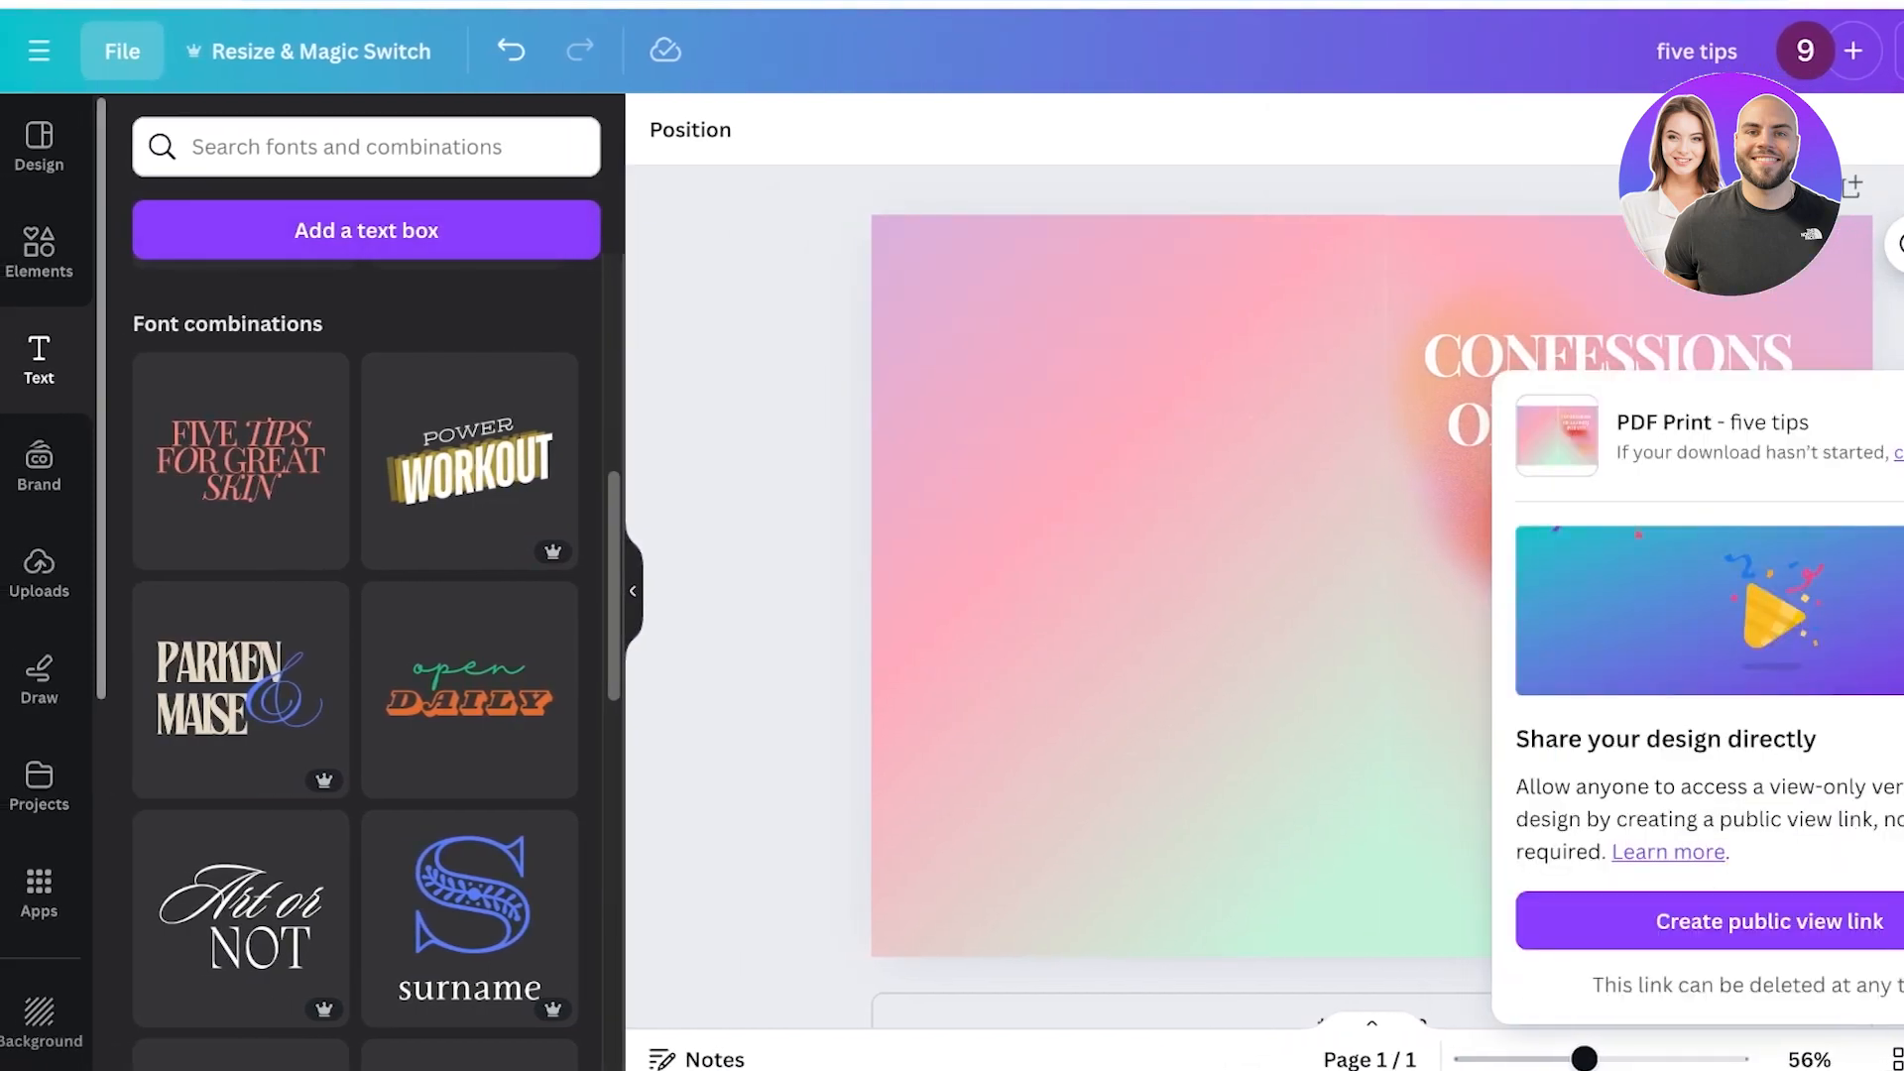
Create a new custom-size design of 6.25 x 9.25 in.
{"action": "left_click", "coordinate": [39, 51]}
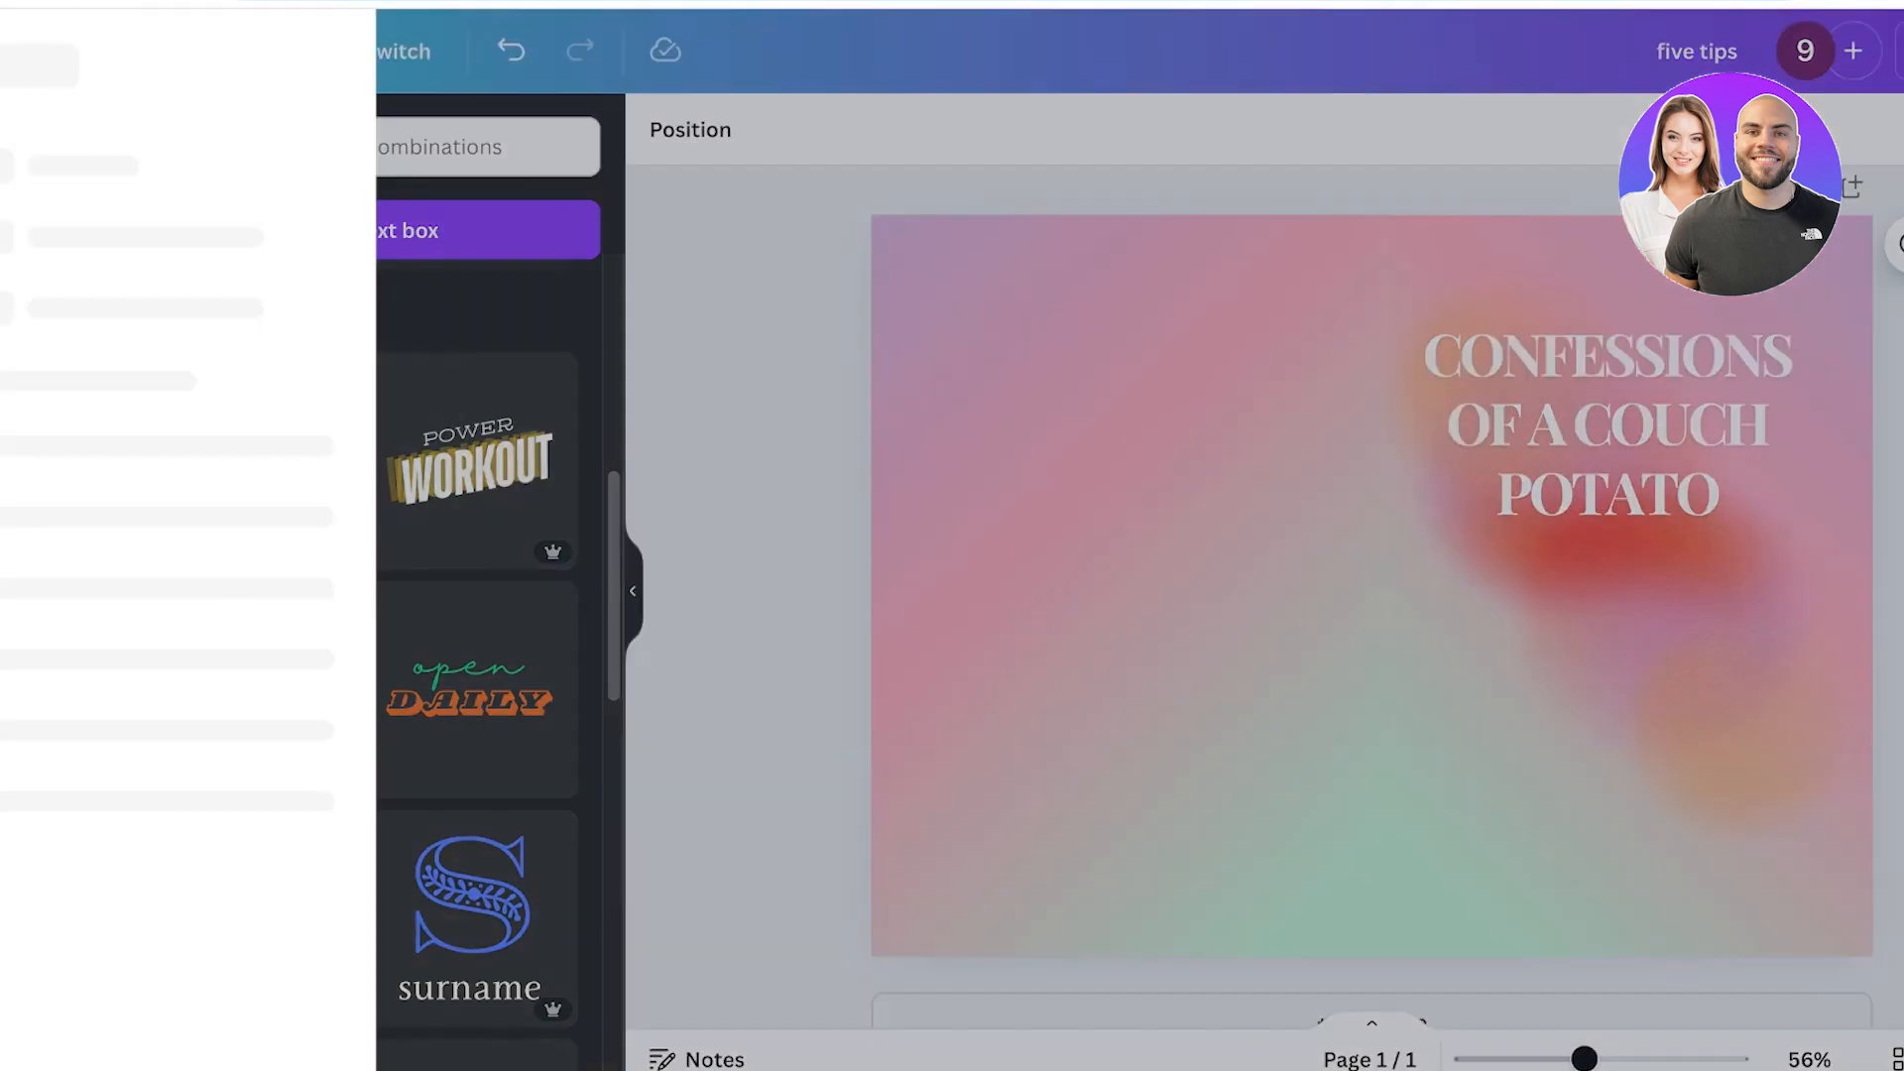
{"action": "left_click", "coordinate": [370, 51]}
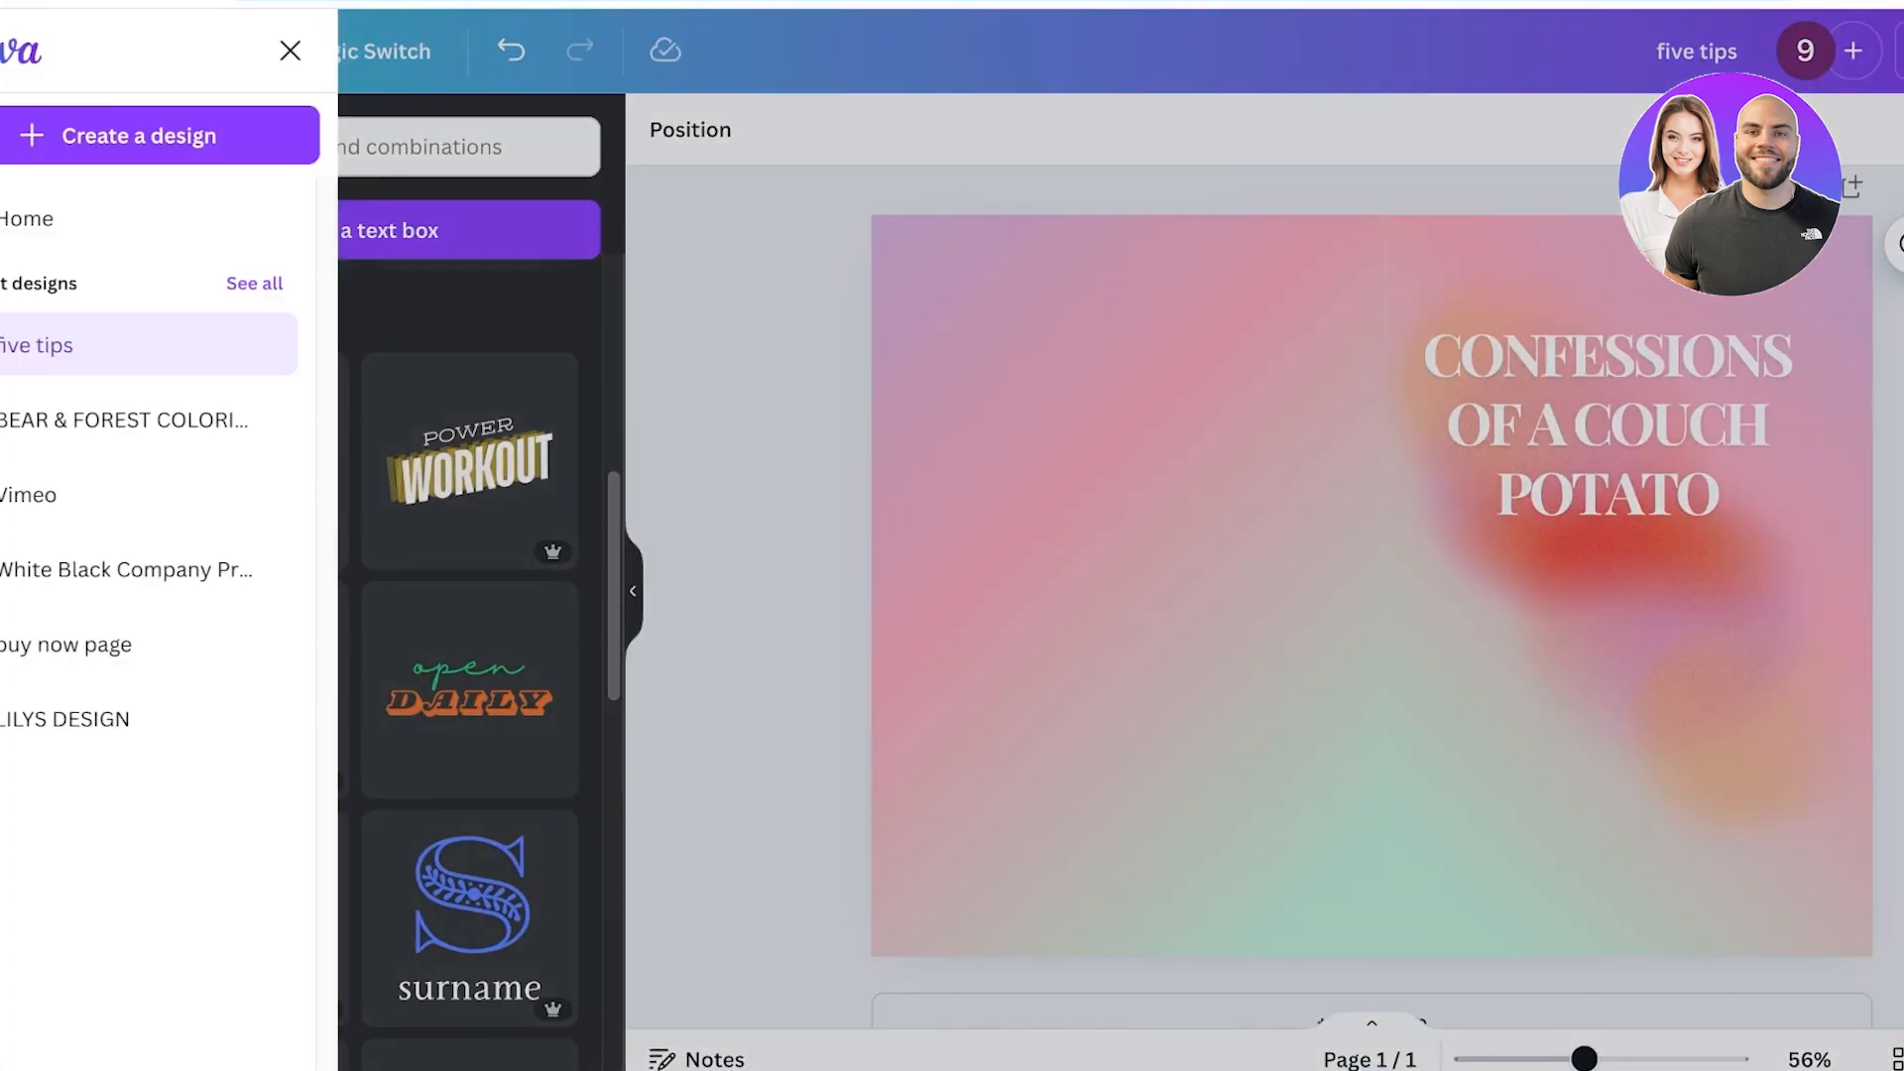
{"action": "left_click", "coordinate": [39, 50]}
{"action": "left_click", "coordinate": [201, 135]}
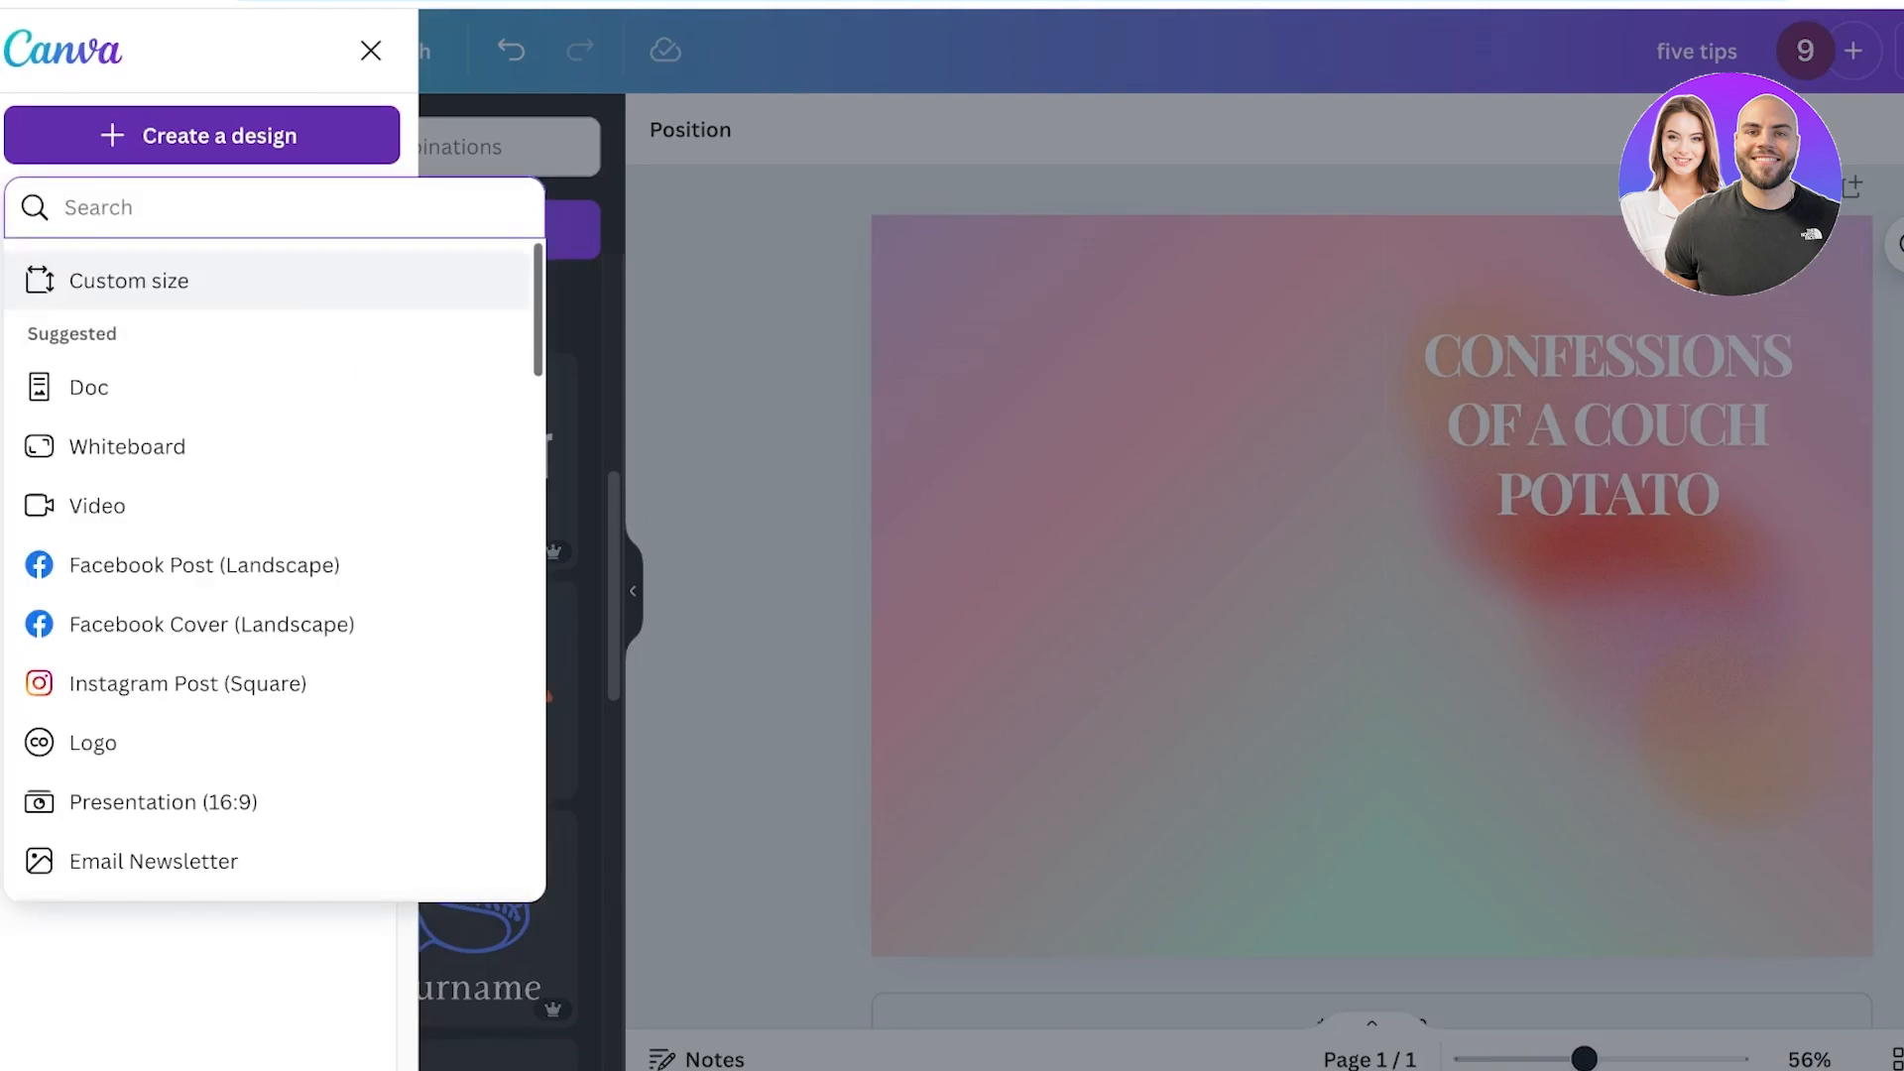
{"action": "left_click", "coordinate": [129, 281]}
{"action": "left_click", "coordinate": [392, 333]}
{"action": "left_click", "coordinate": [366, 476]}
{"action": "left_click", "coordinate": [97, 333]}
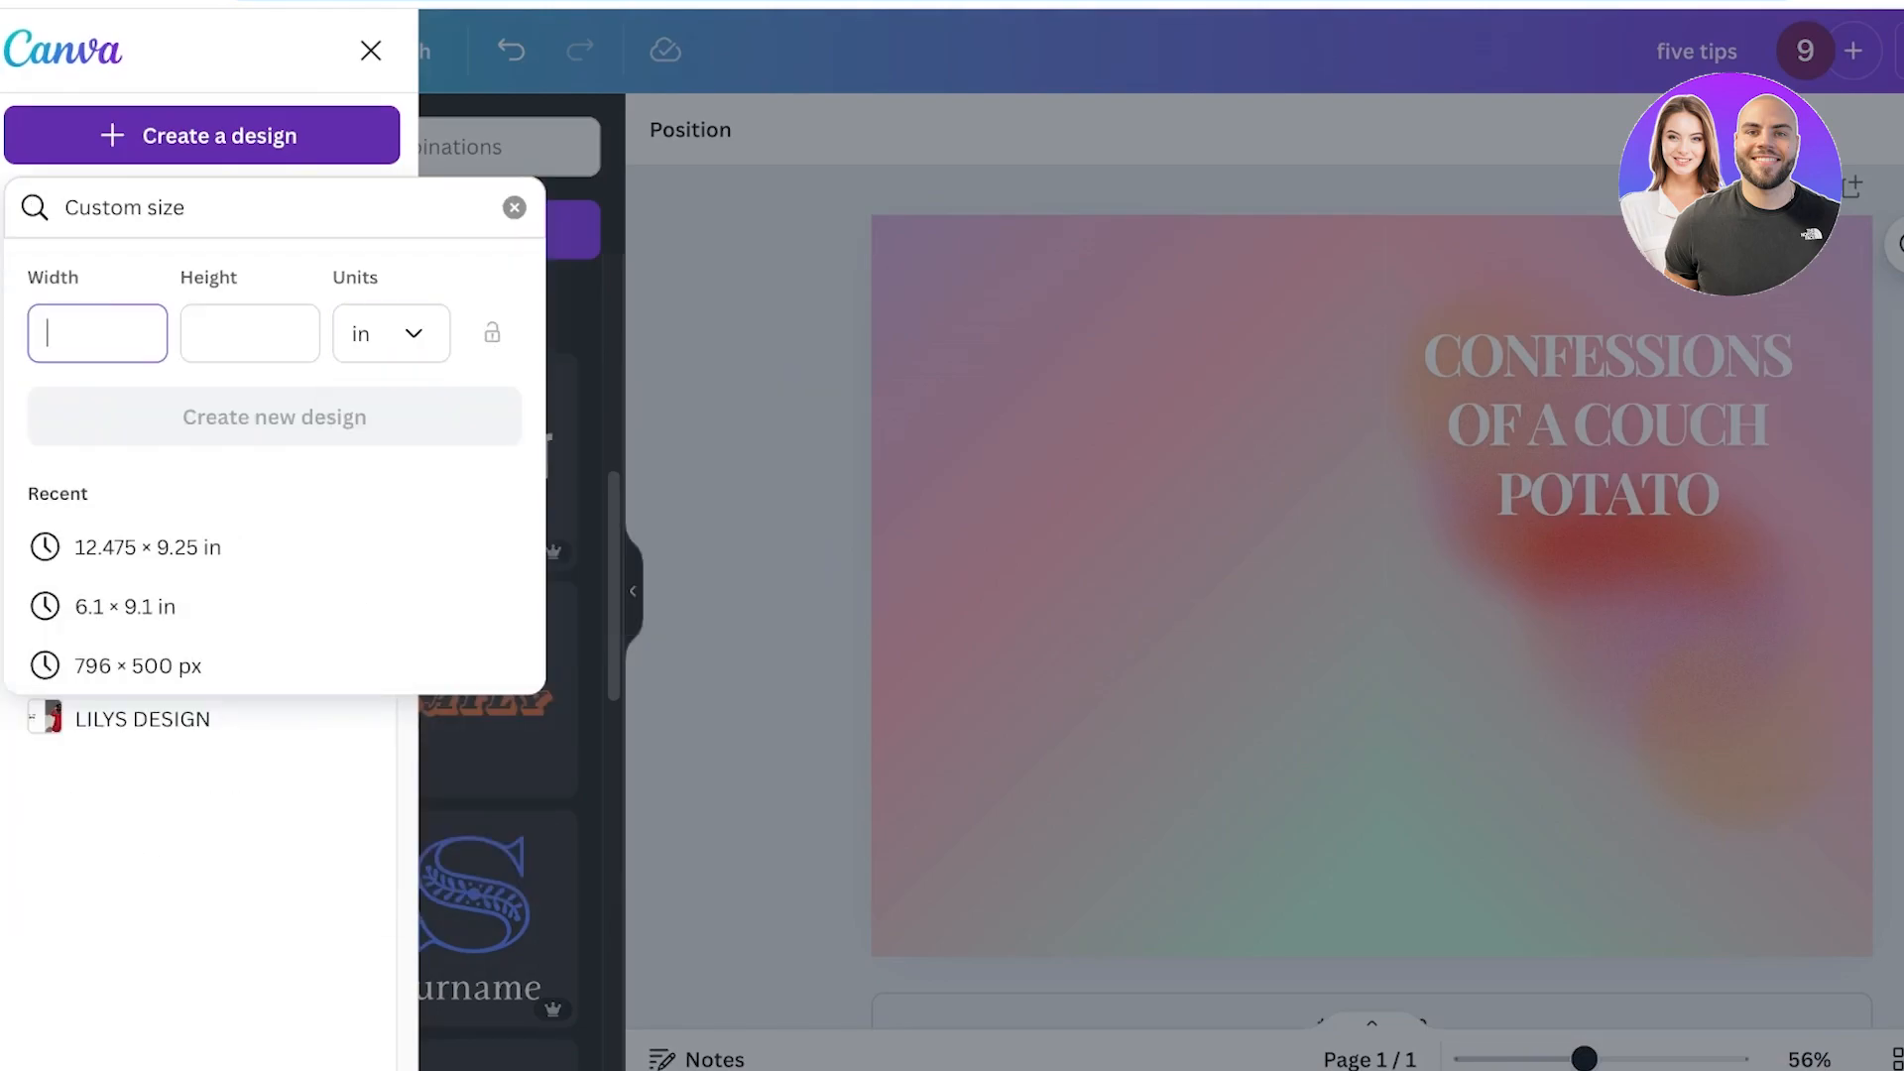
{"action": "type", "text": "6.25"}
{"action": "left_click", "coordinate": [238, 334]}
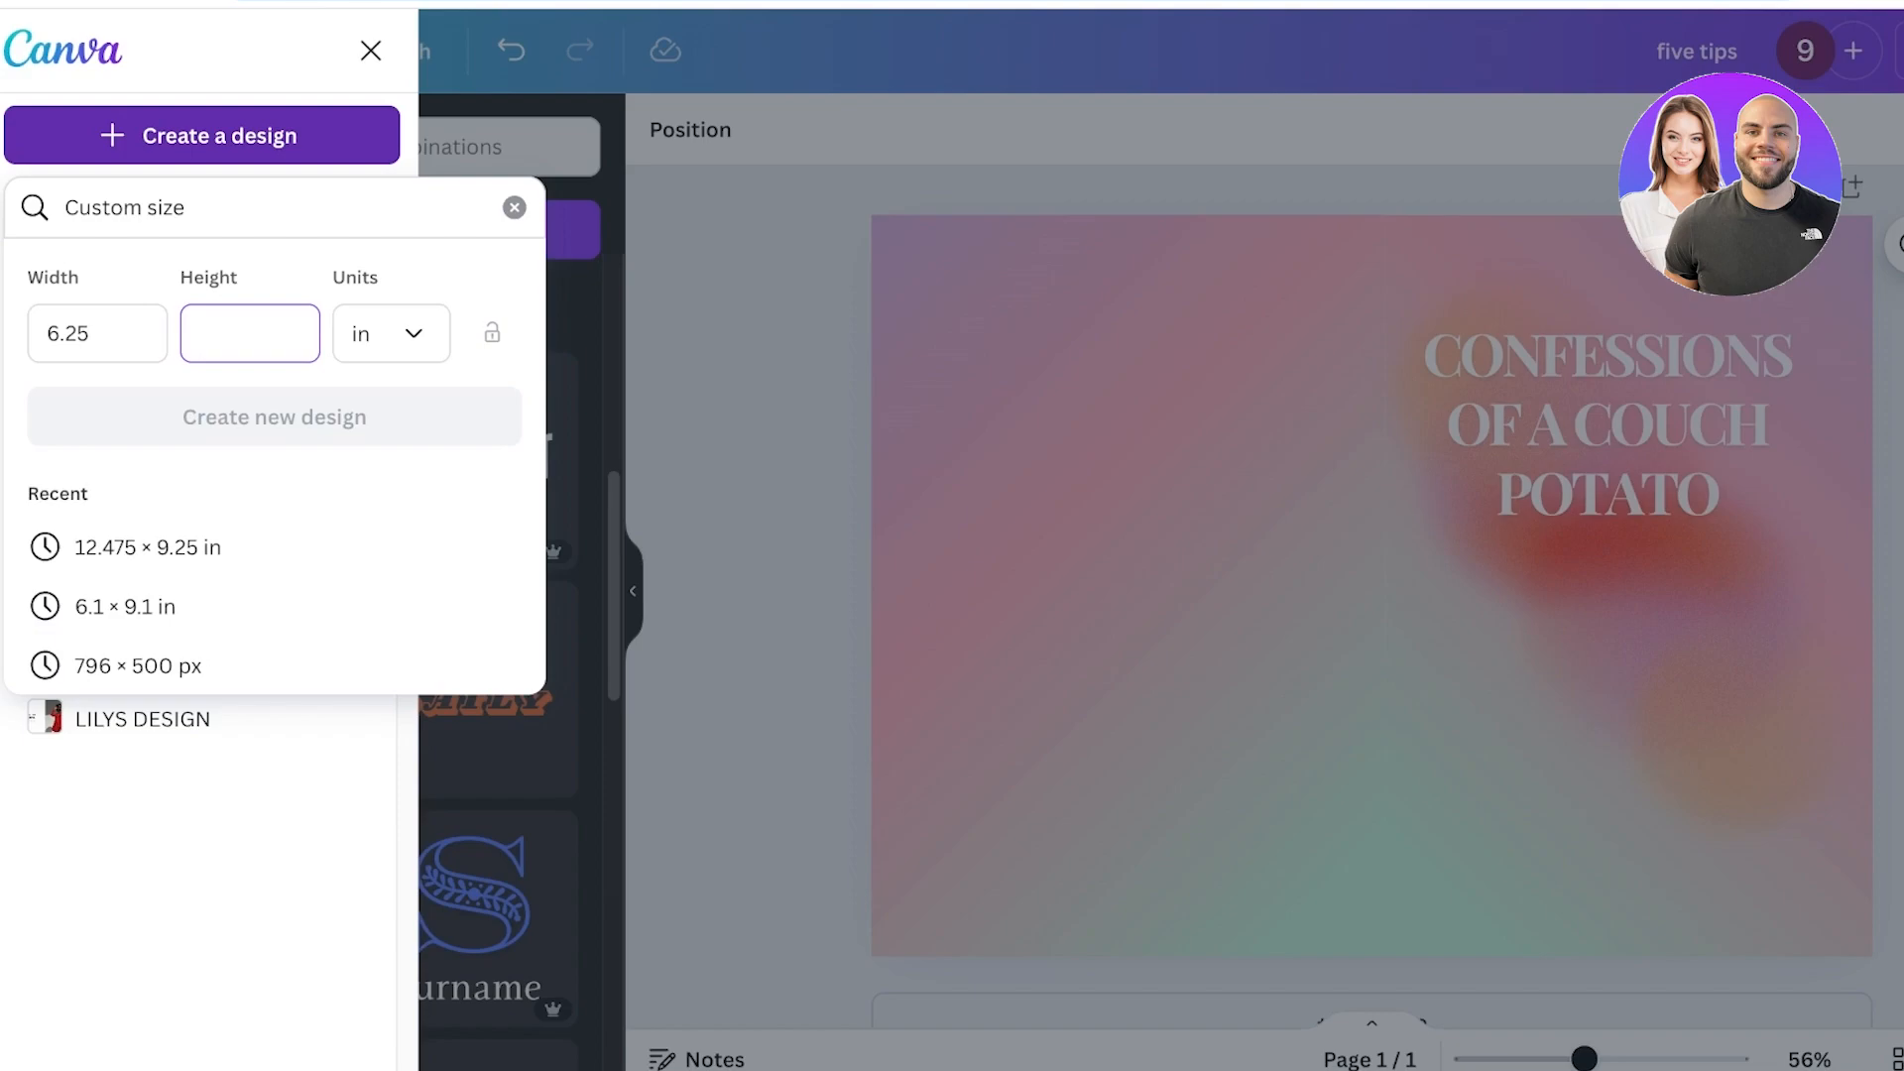
{"action": "type", "text": "9"}
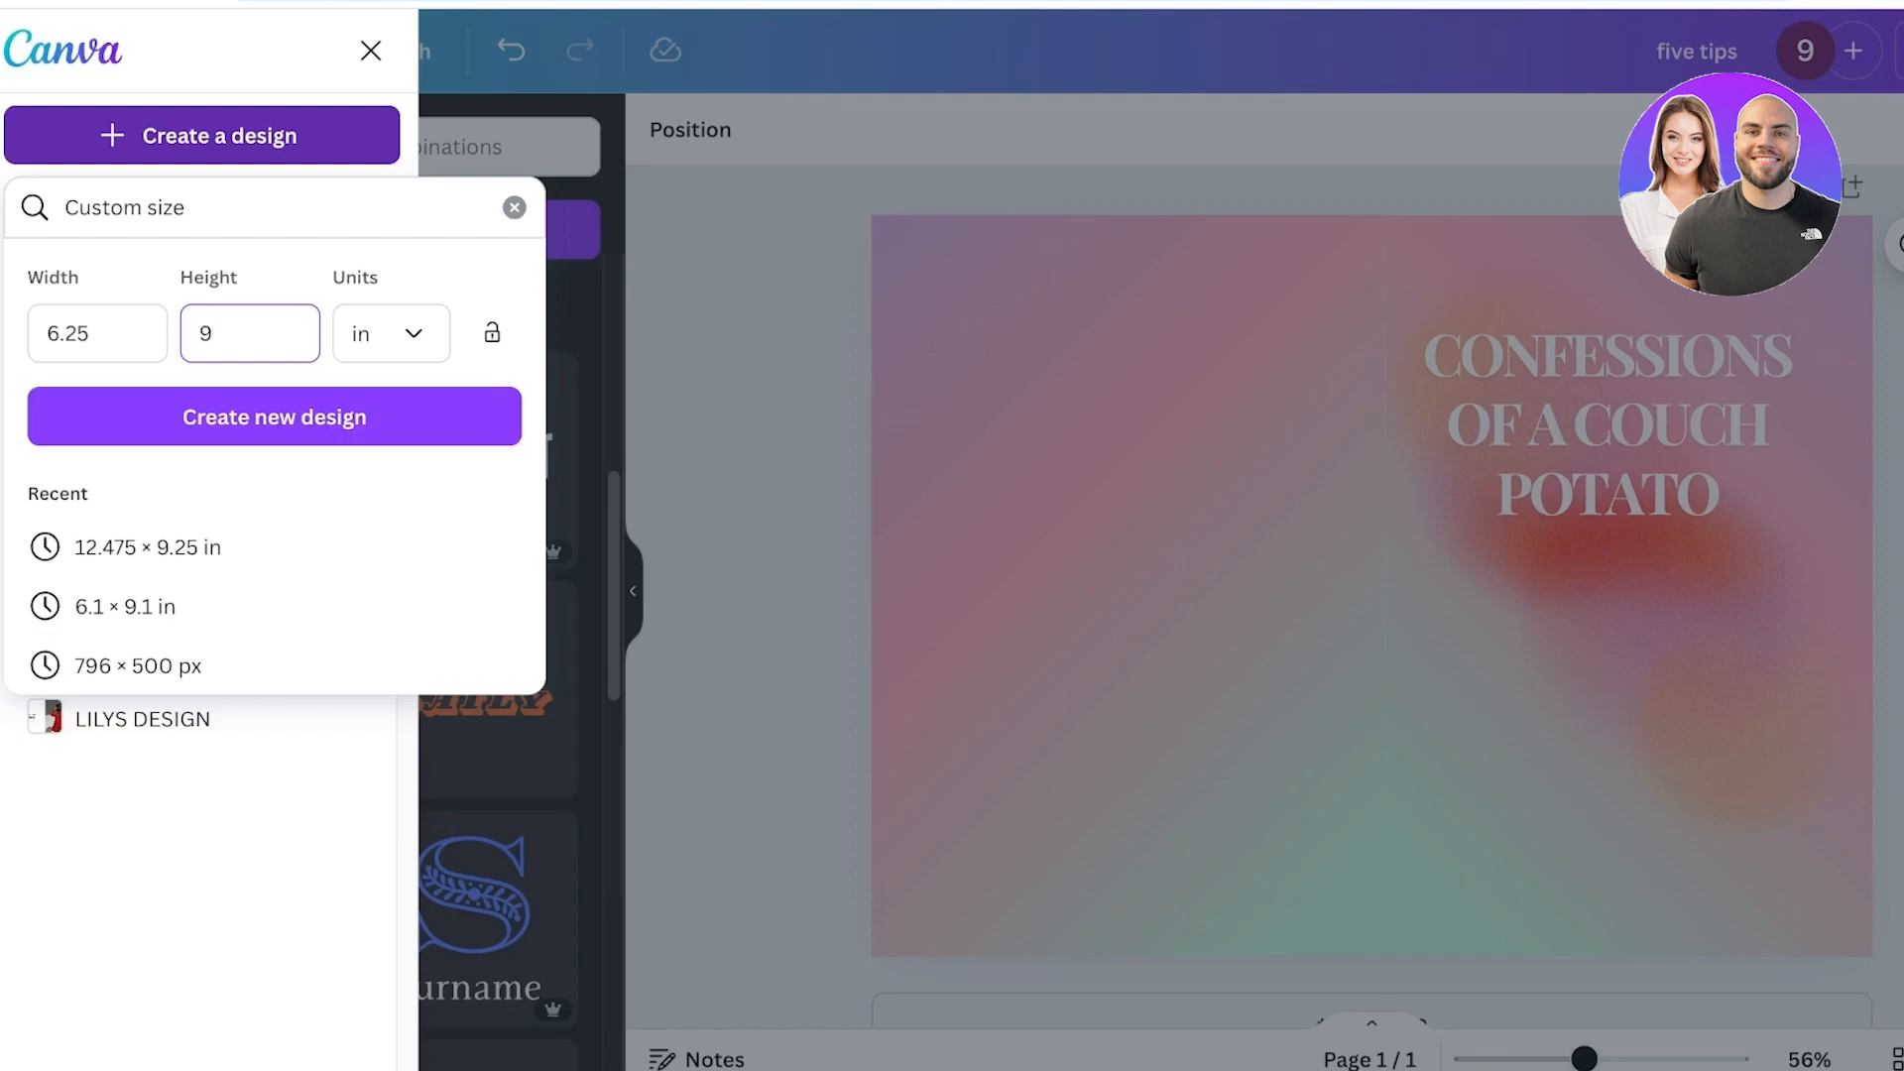
{"action": "type", "text": ".25"}
{"action": "left_click", "coordinate": [274, 416]}
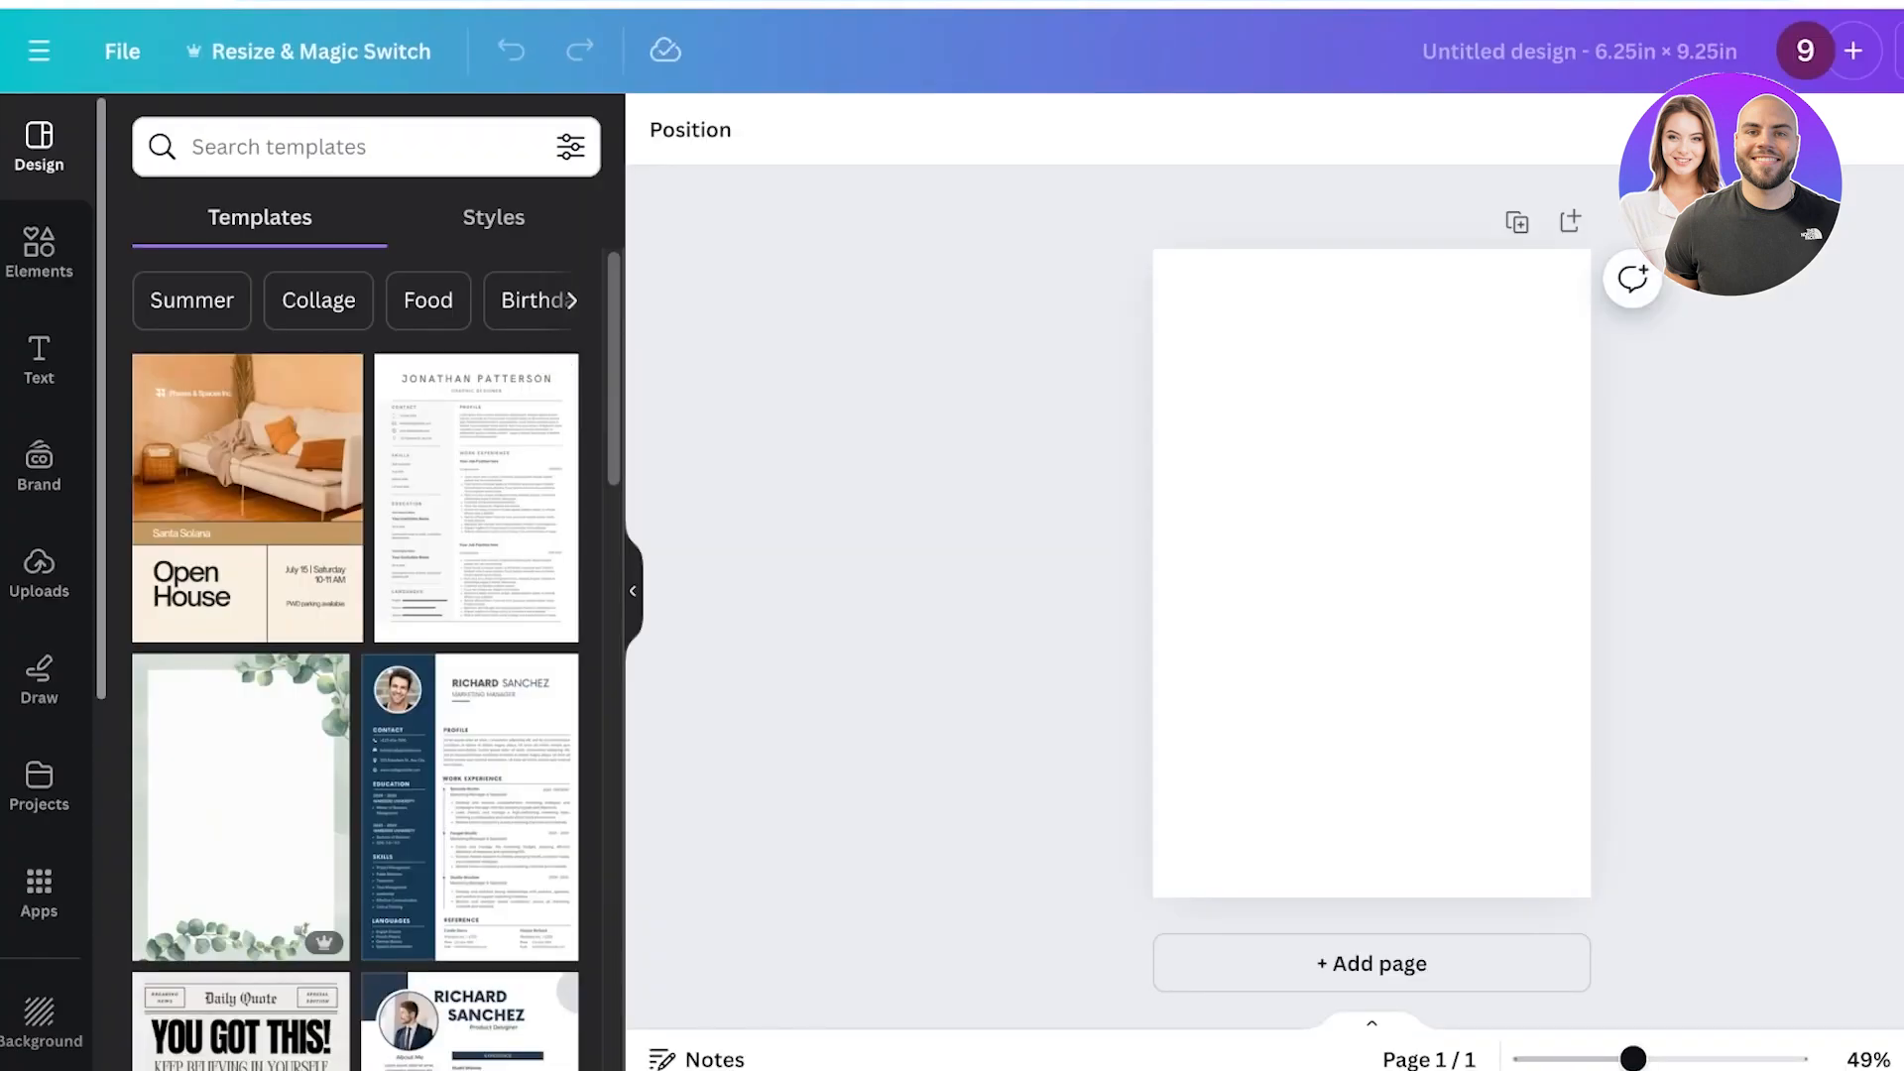
Add a line element and stretch it across the top of the page as a header line.
{"action": "left_click", "coordinate": [39, 252]}
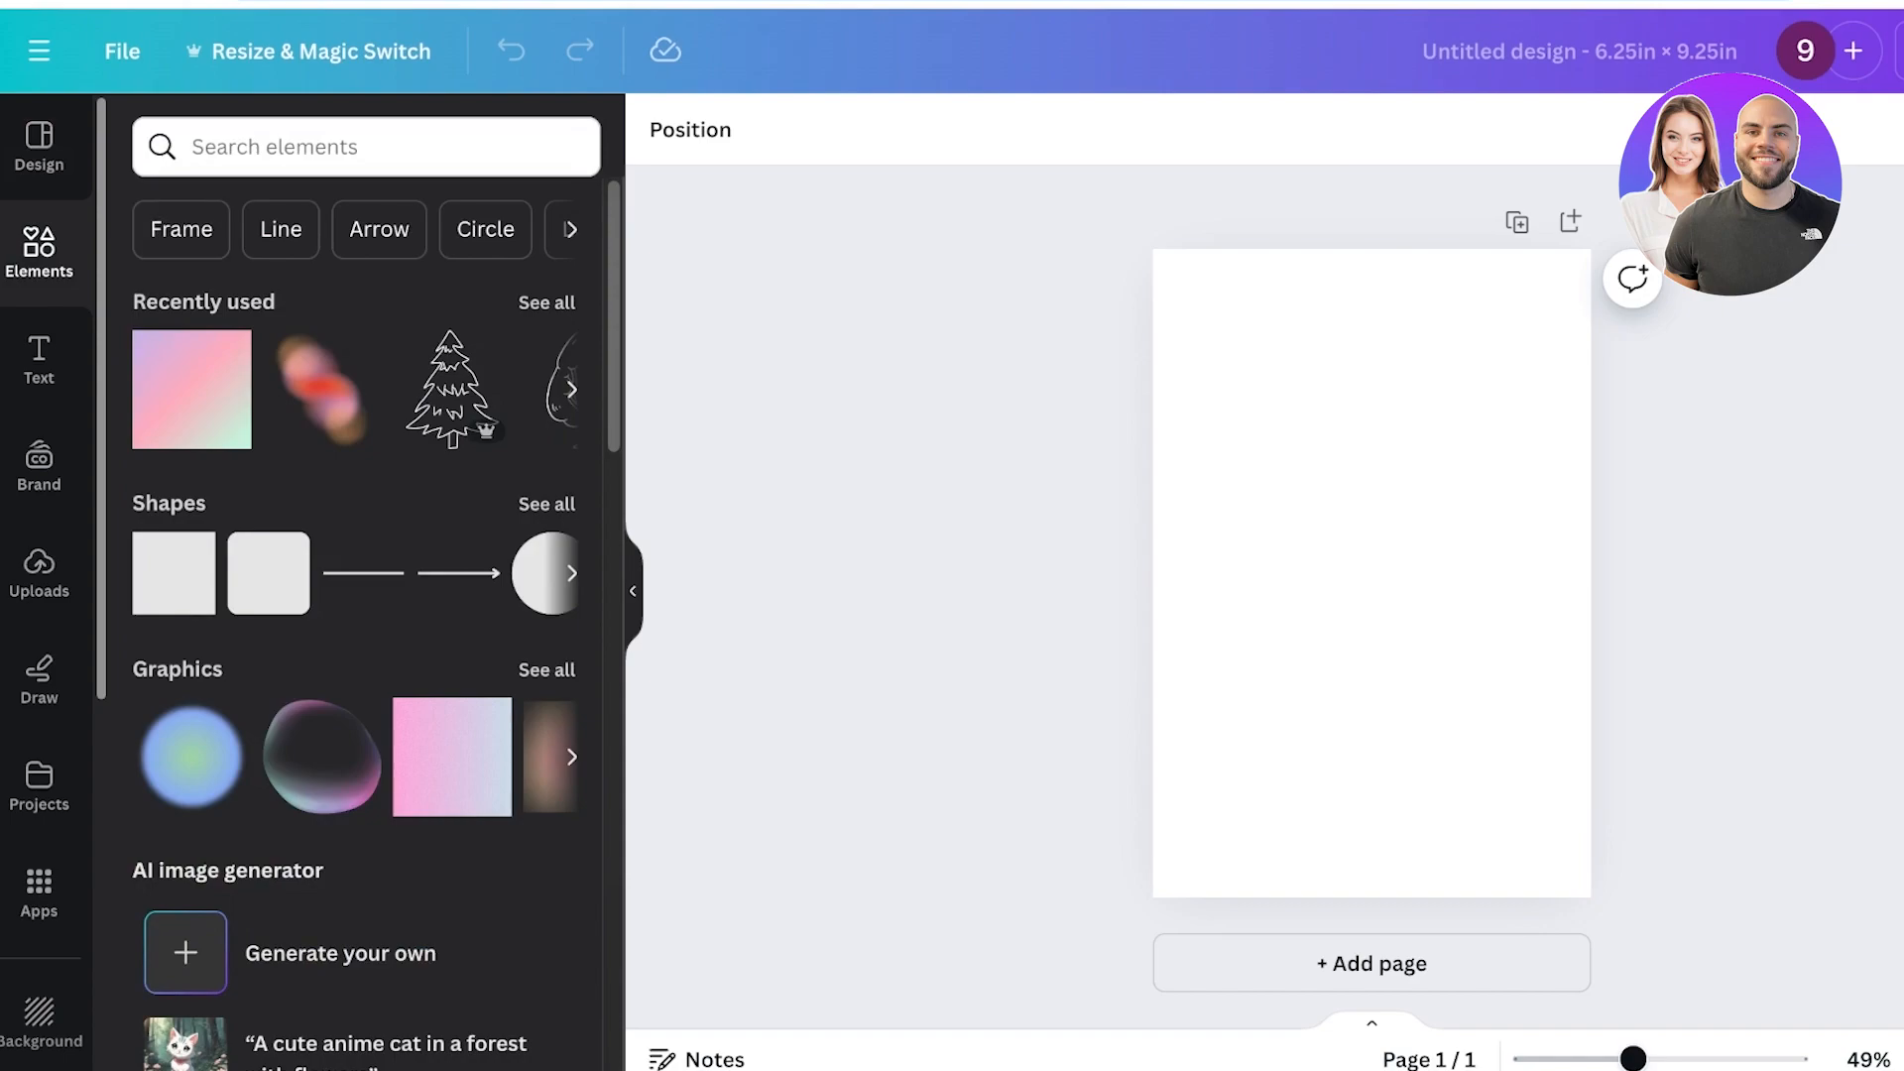
{"action": "key", "text": "l"}
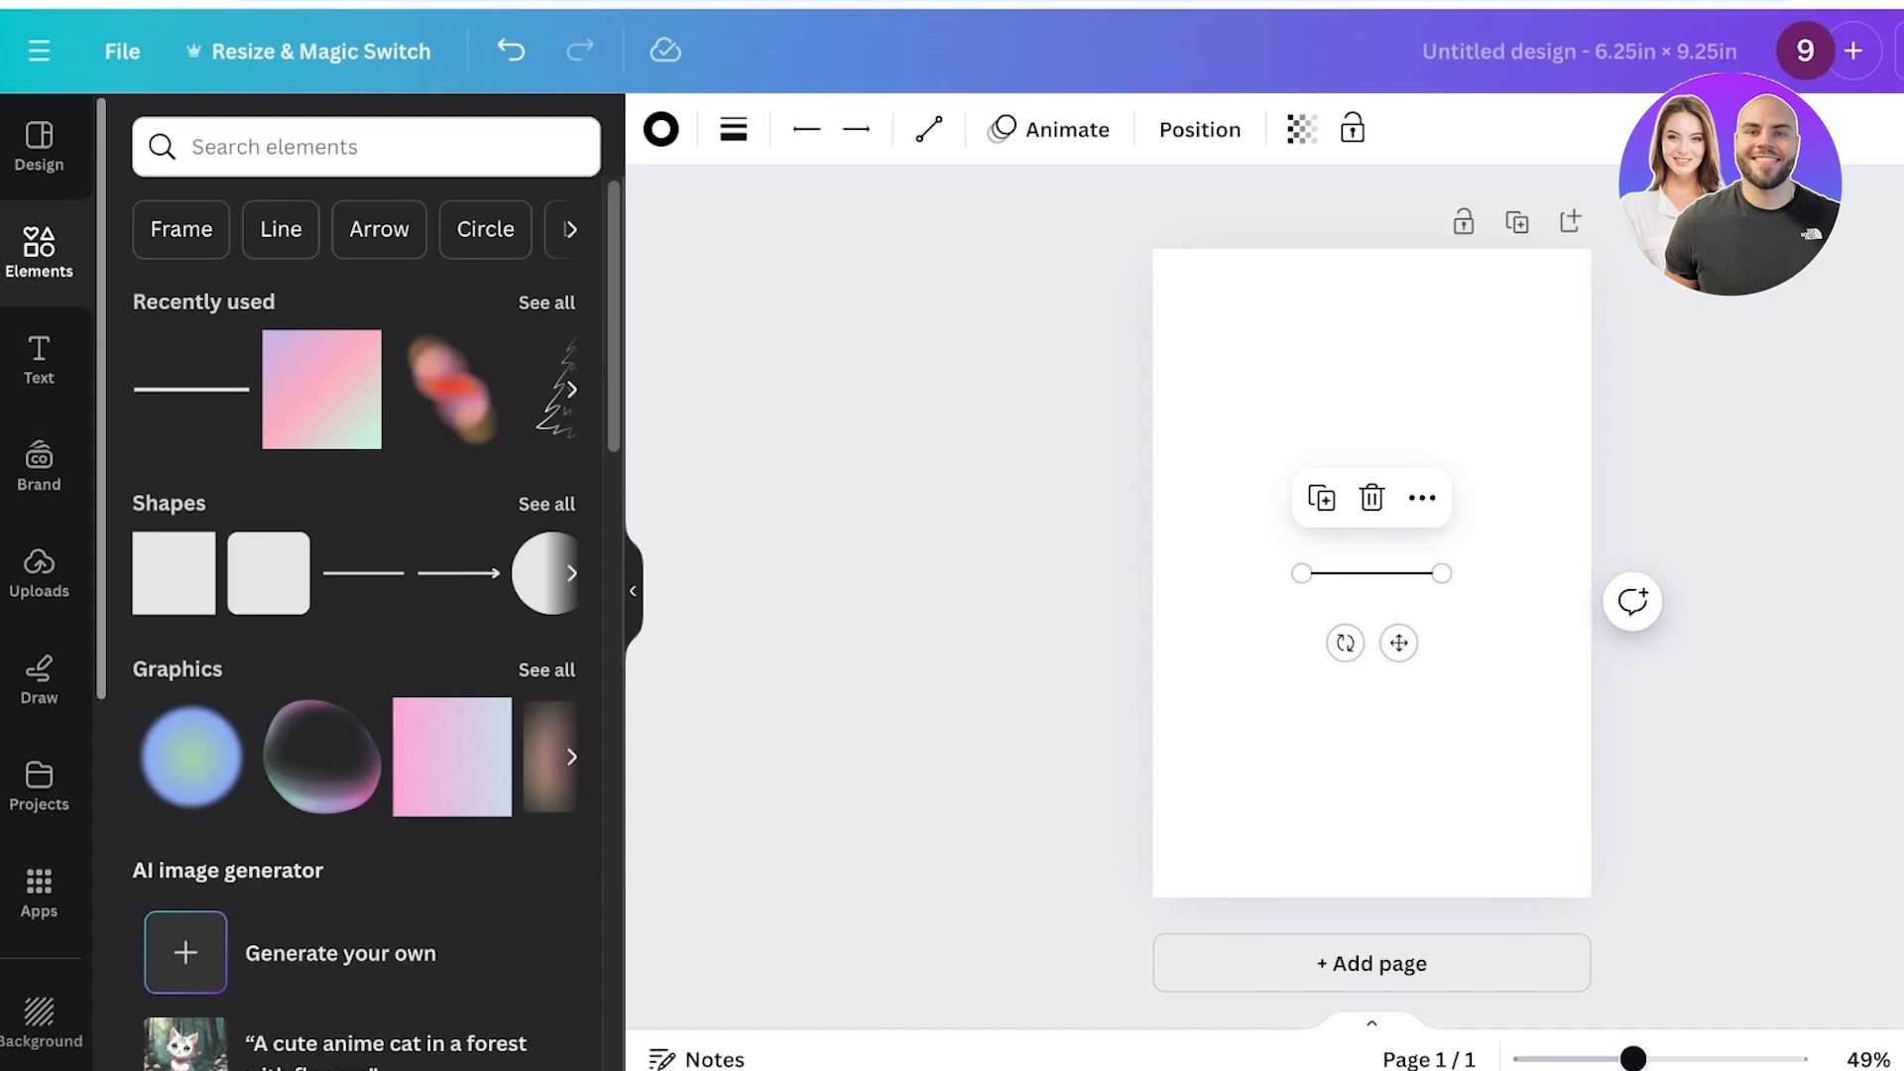
{"action": "left_click_drag", "start_coordinate": [1372, 573], "coordinate": [1591, 292]}
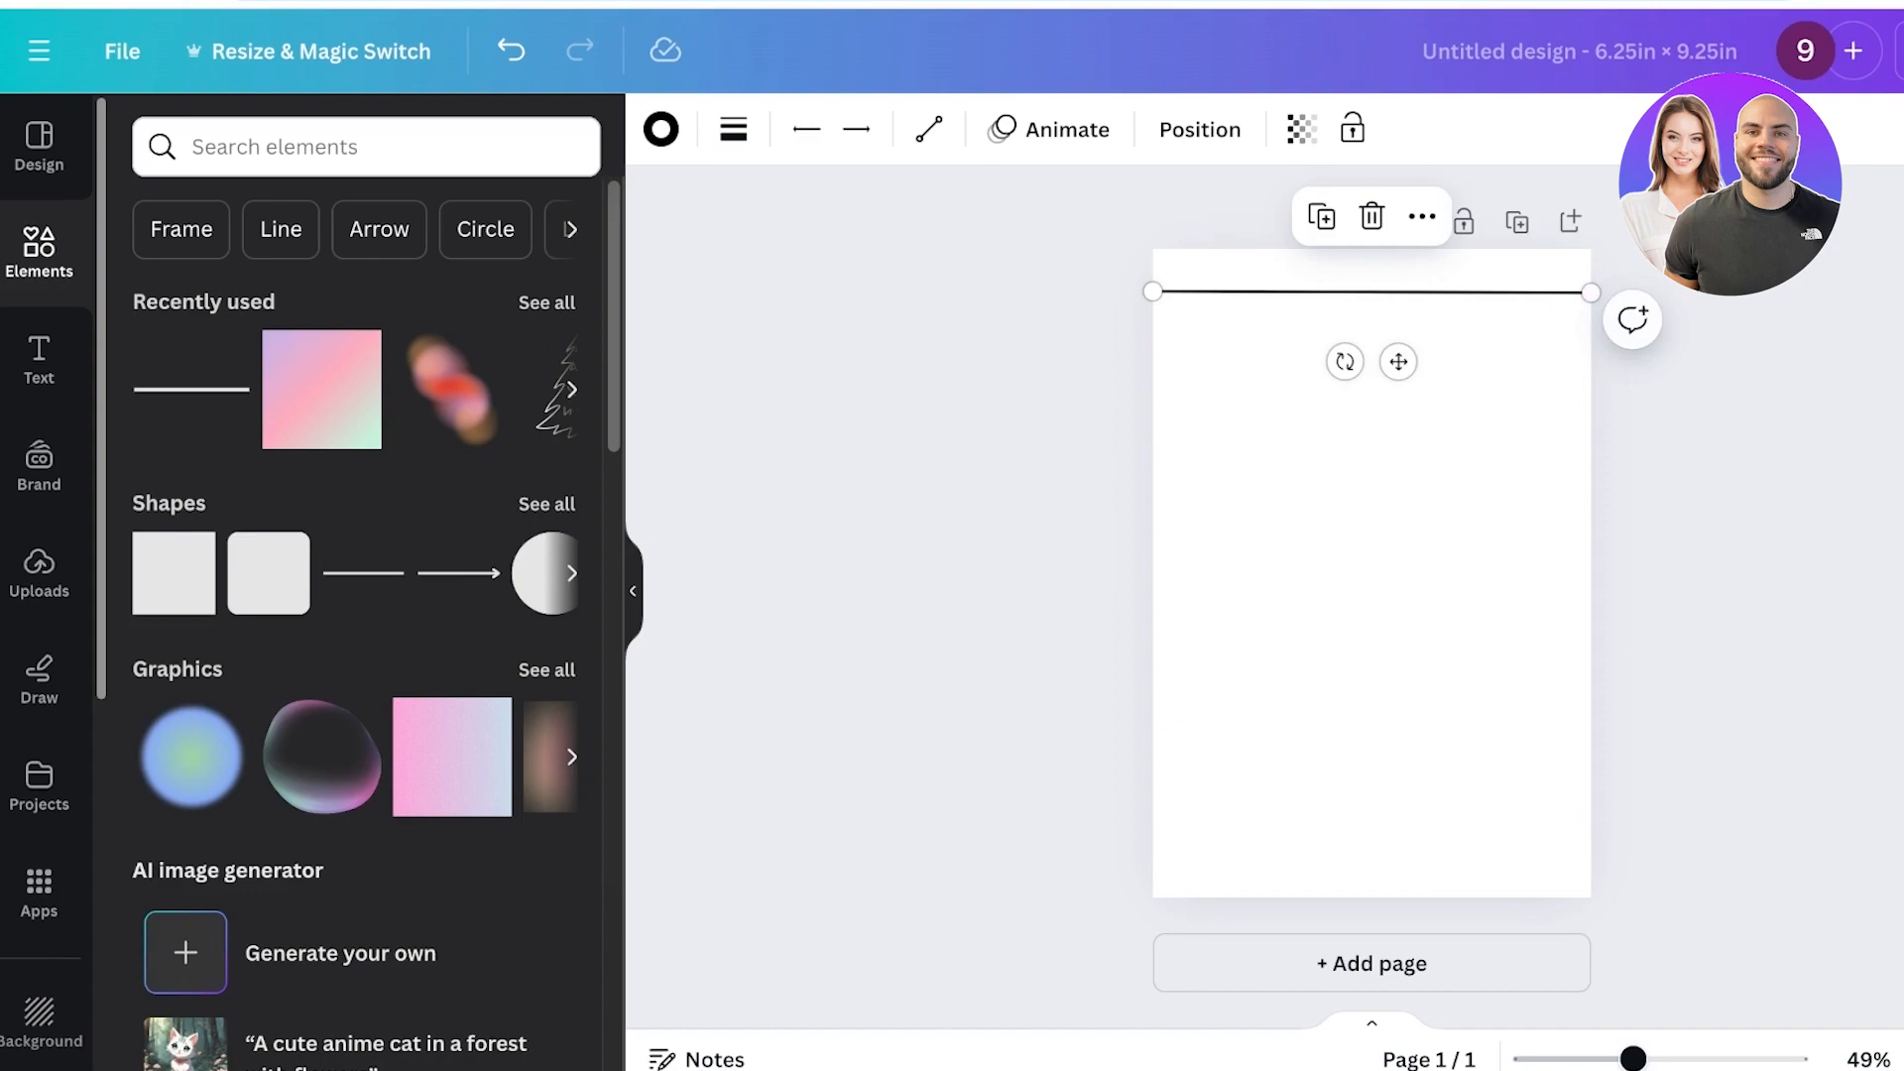
Duplicate the header line and turn the copy into a vertical margin line near the page's left edge.
{"action": "key", "text": "ctrl+d"}
{"action": "left_click_drag", "start_coordinate": [1157, 316], "coordinate": [1200, 943]}
{"action": "left_click_drag", "start_coordinate": [1603, 307], "coordinate": [1196, 249]}
{"action": "left_click", "coordinate": [1329, 417]}
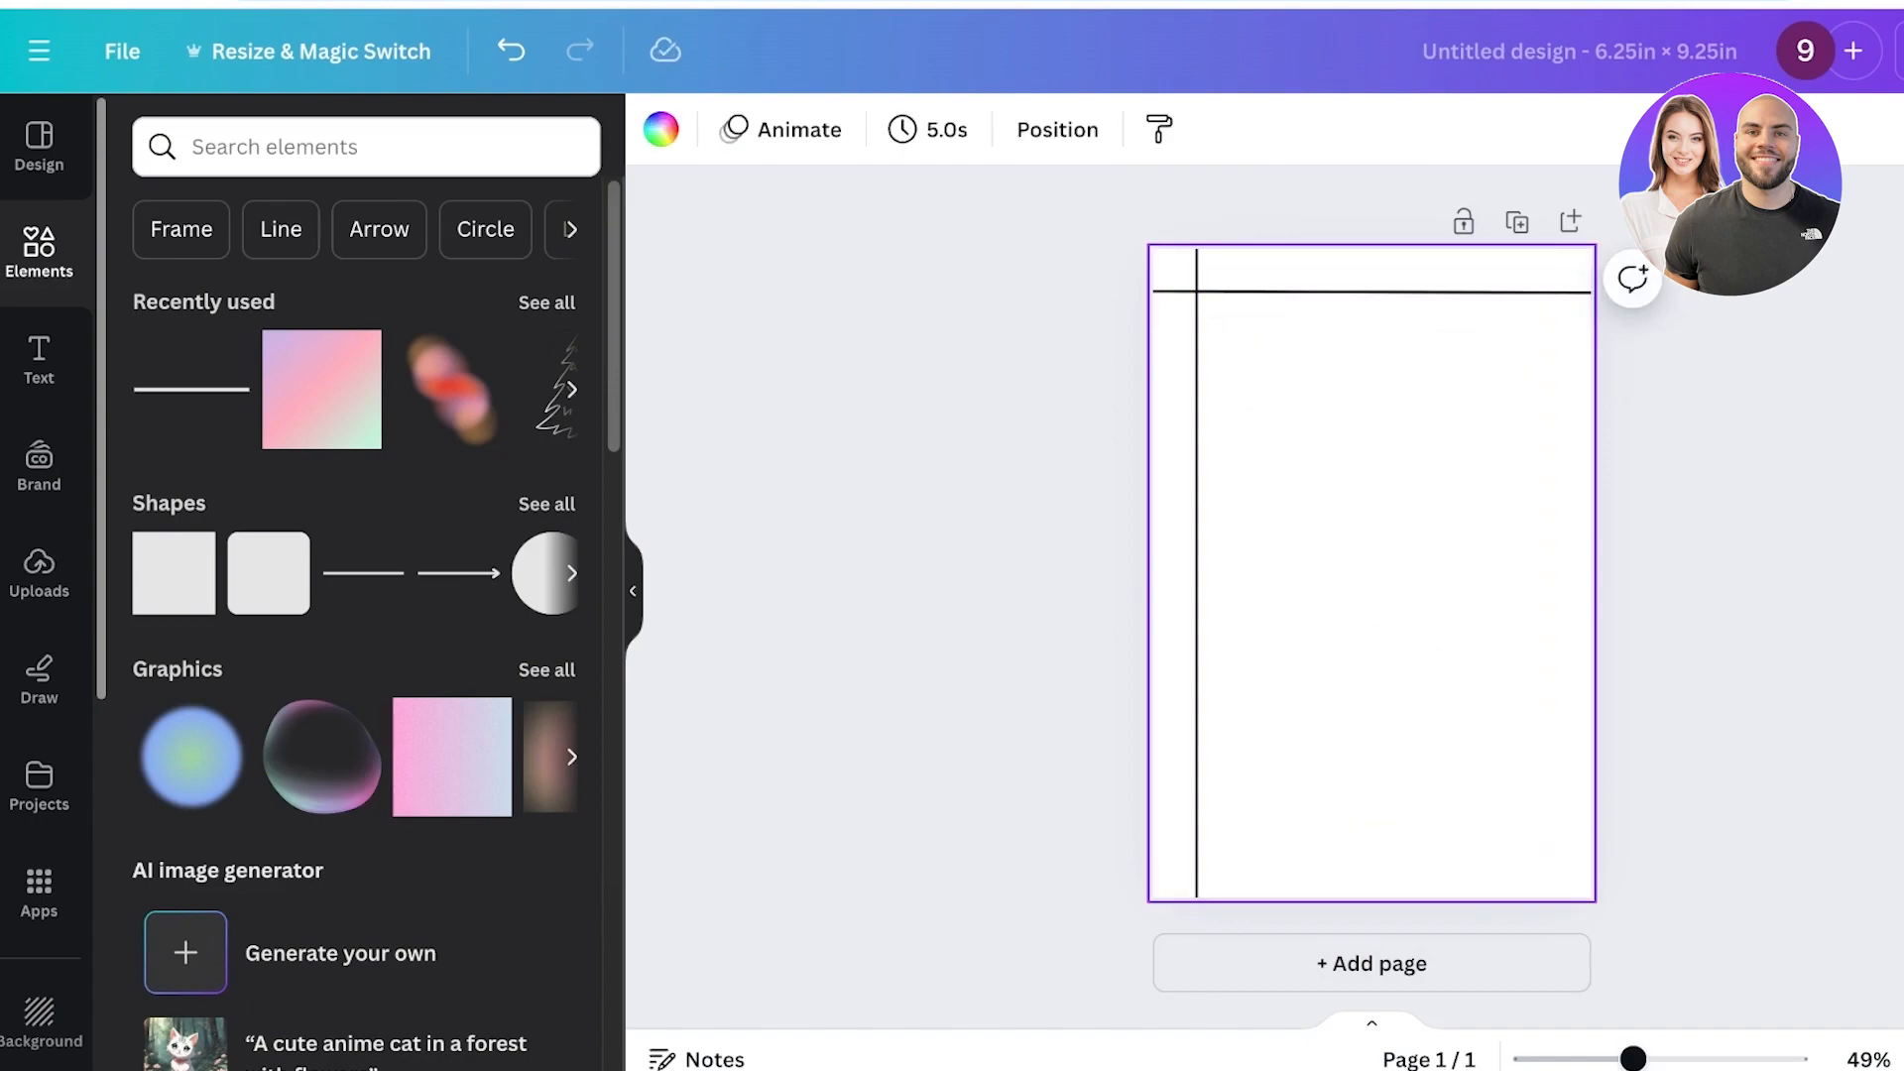
Select both lines and recolour them to a custom dark red #861111.
{"action": "left_click_drag", "start_coordinate": [1342, 470], "coordinate": [1166, 247]}
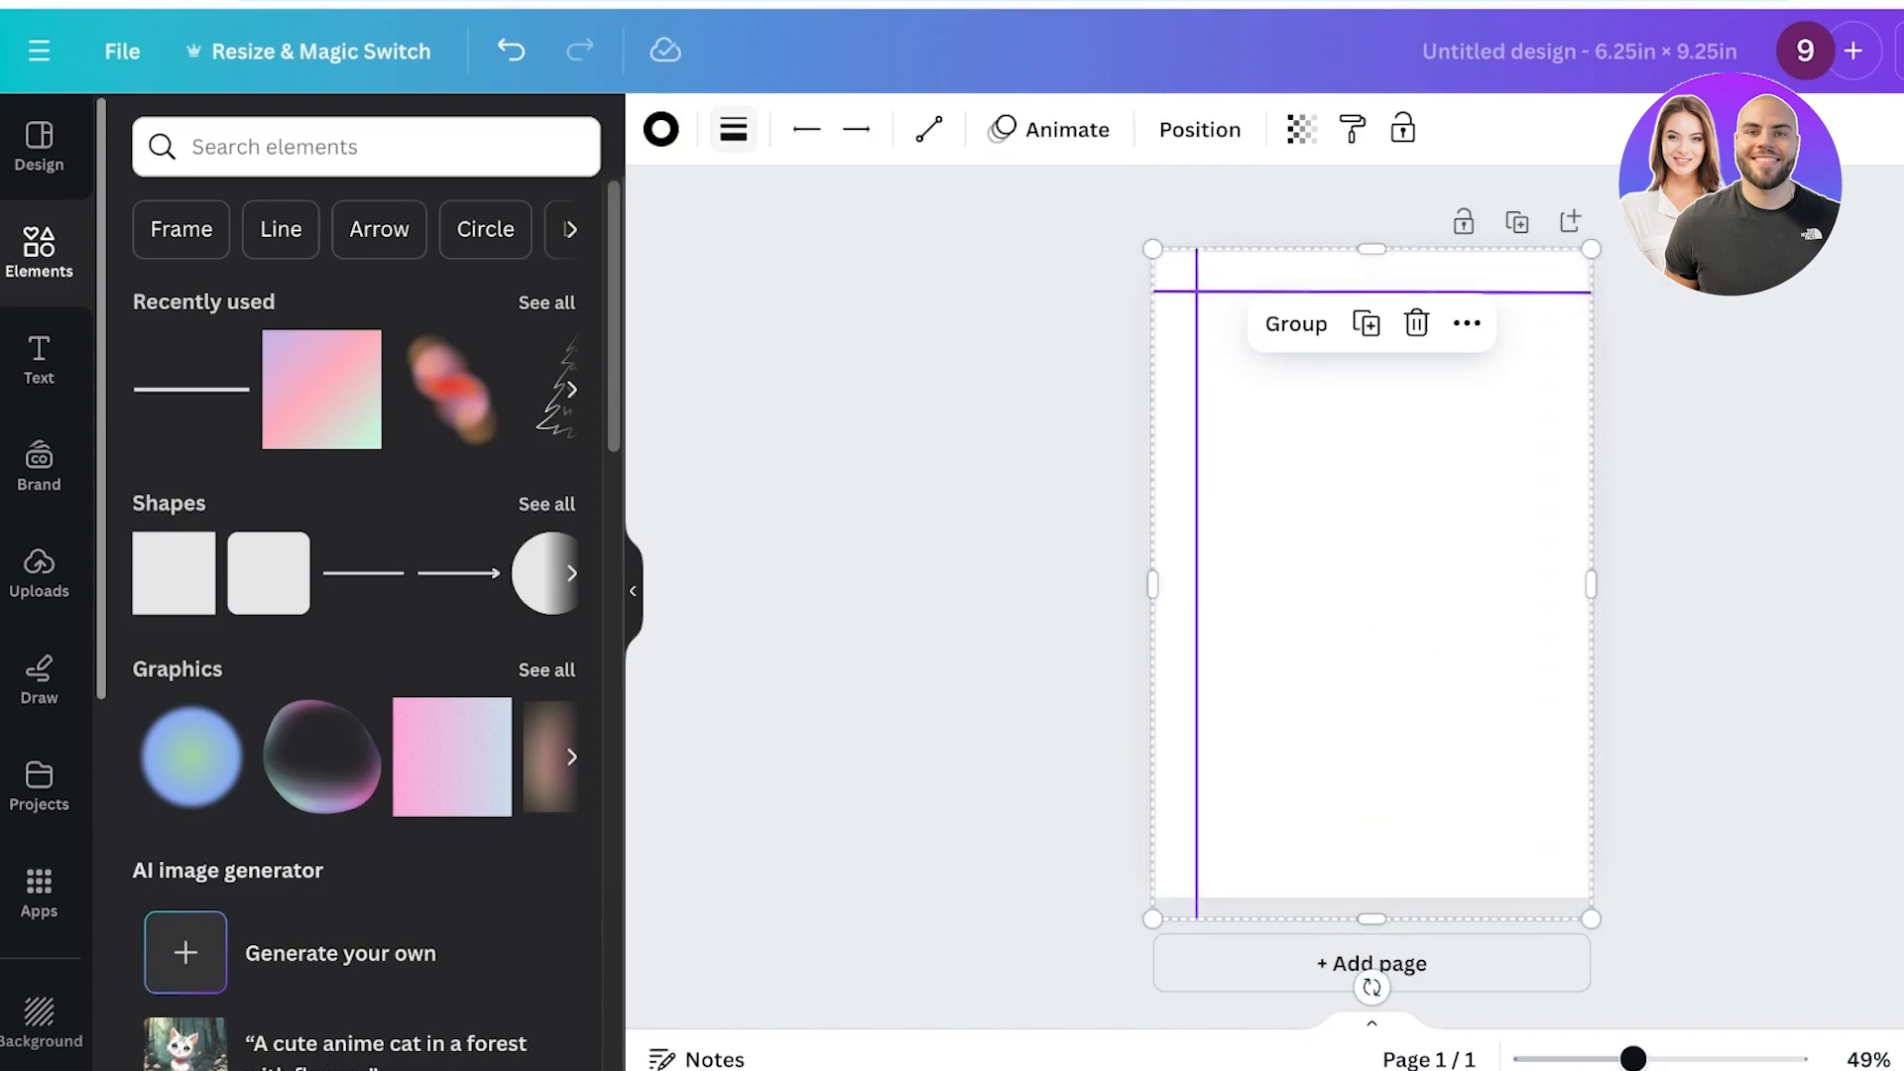
{"action": "left_click", "coordinate": [662, 129]}
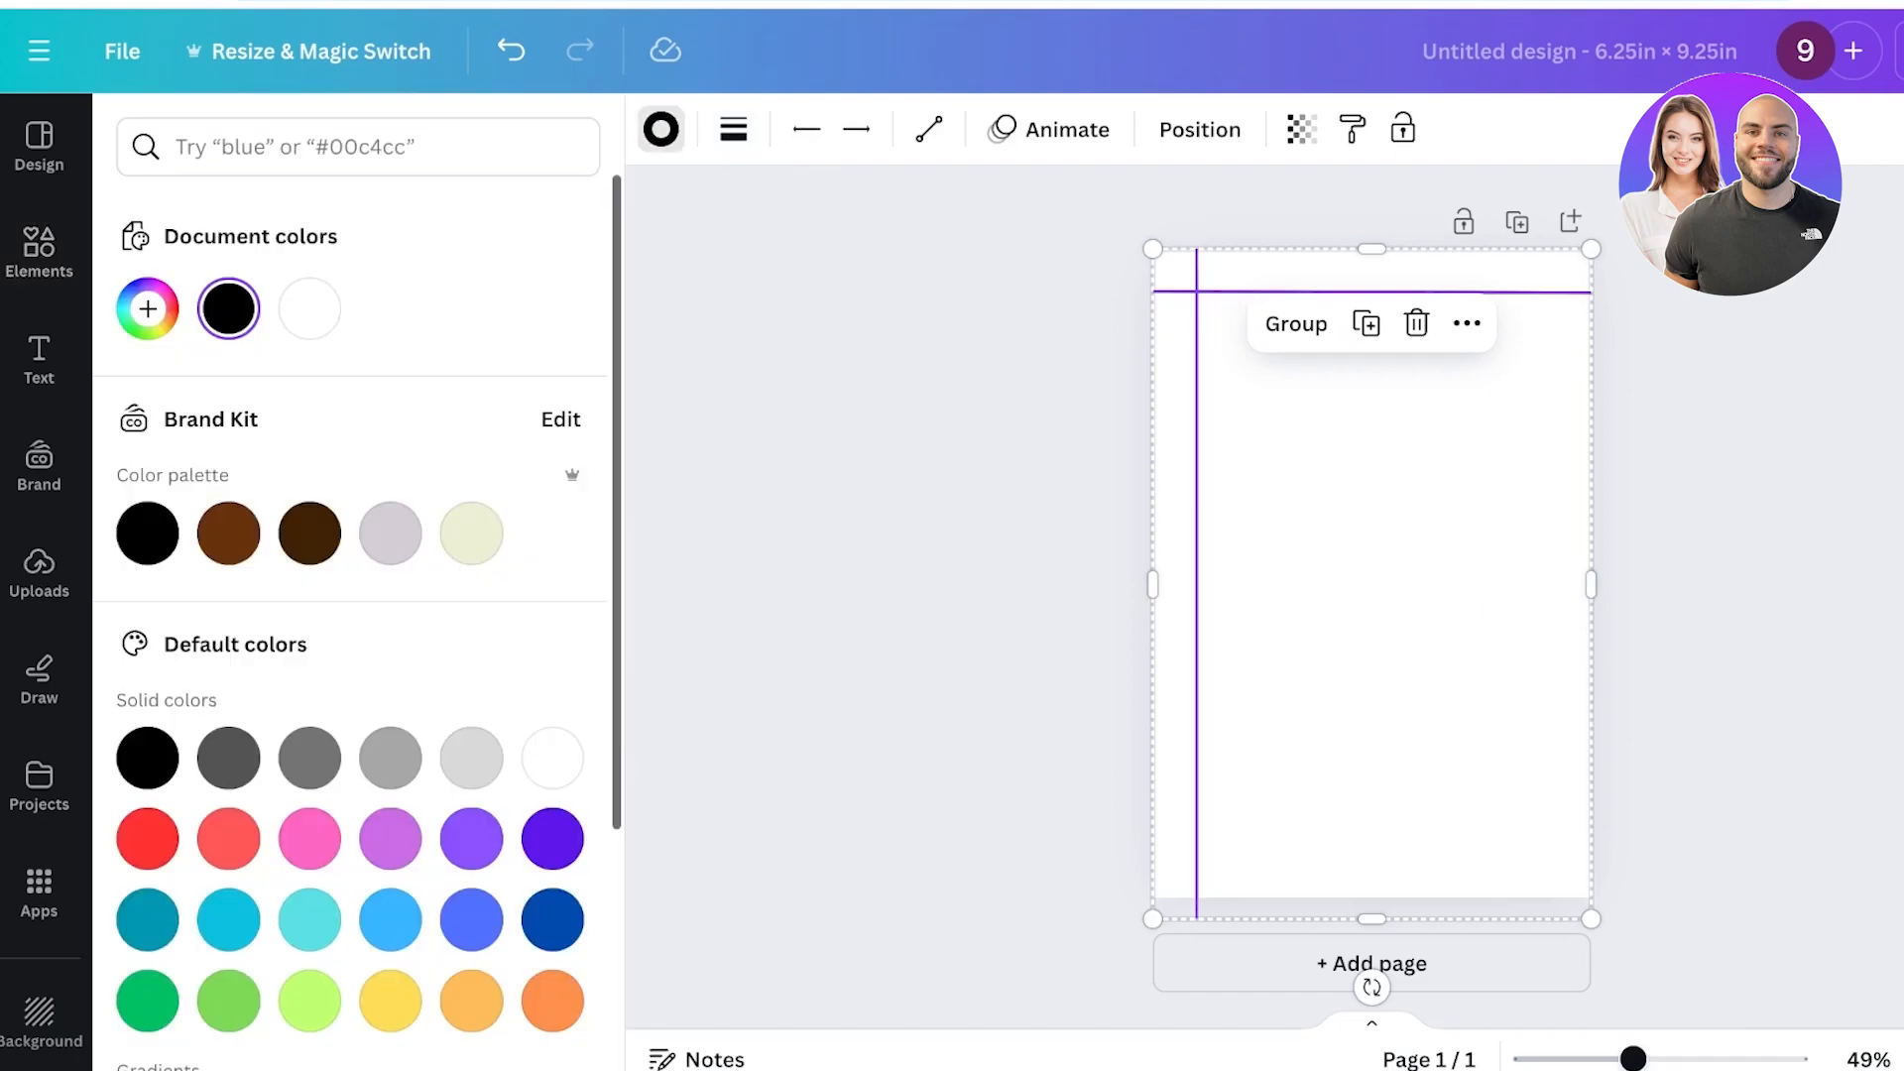
{"action": "left_click", "coordinate": [228, 532]}
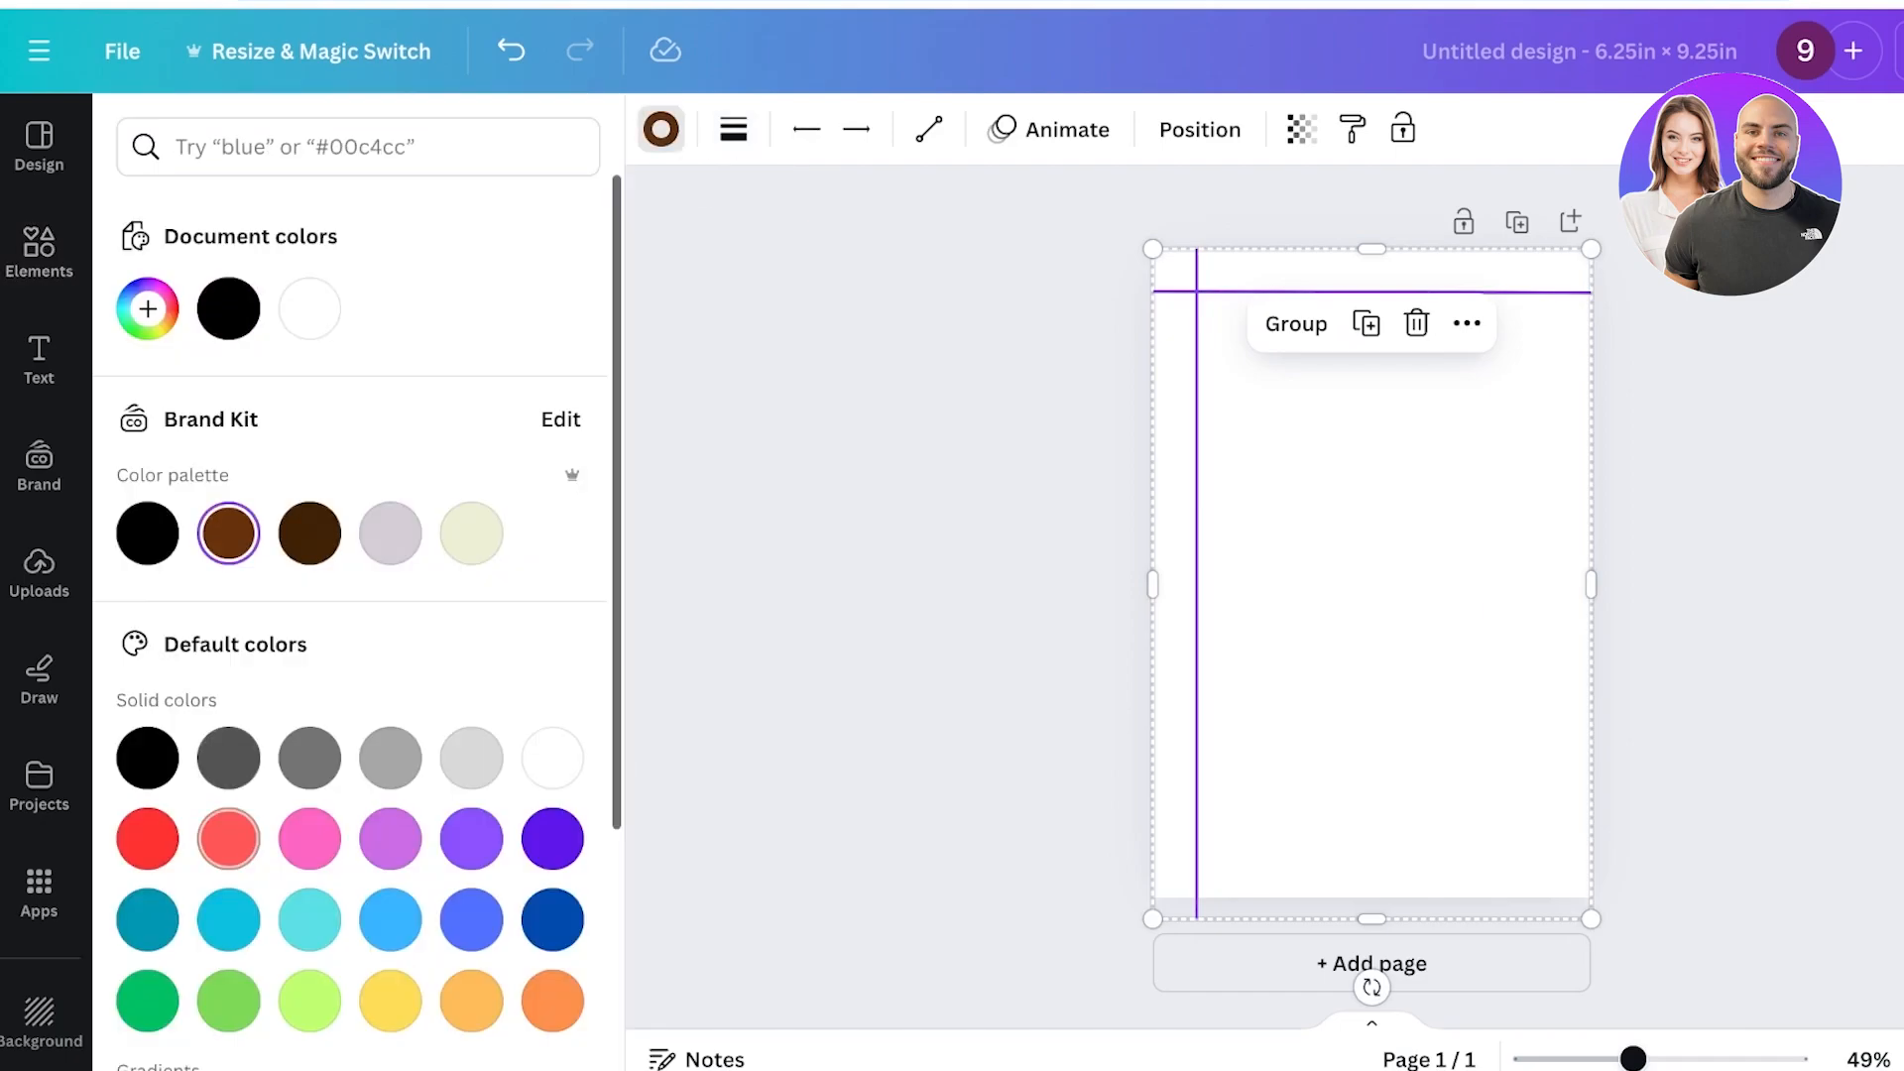
{"action": "left_click", "coordinate": [147, 308]}
{"action": "left_click_drag", "start_coordinate": [177, 634], "coordinate": [149, 634]}
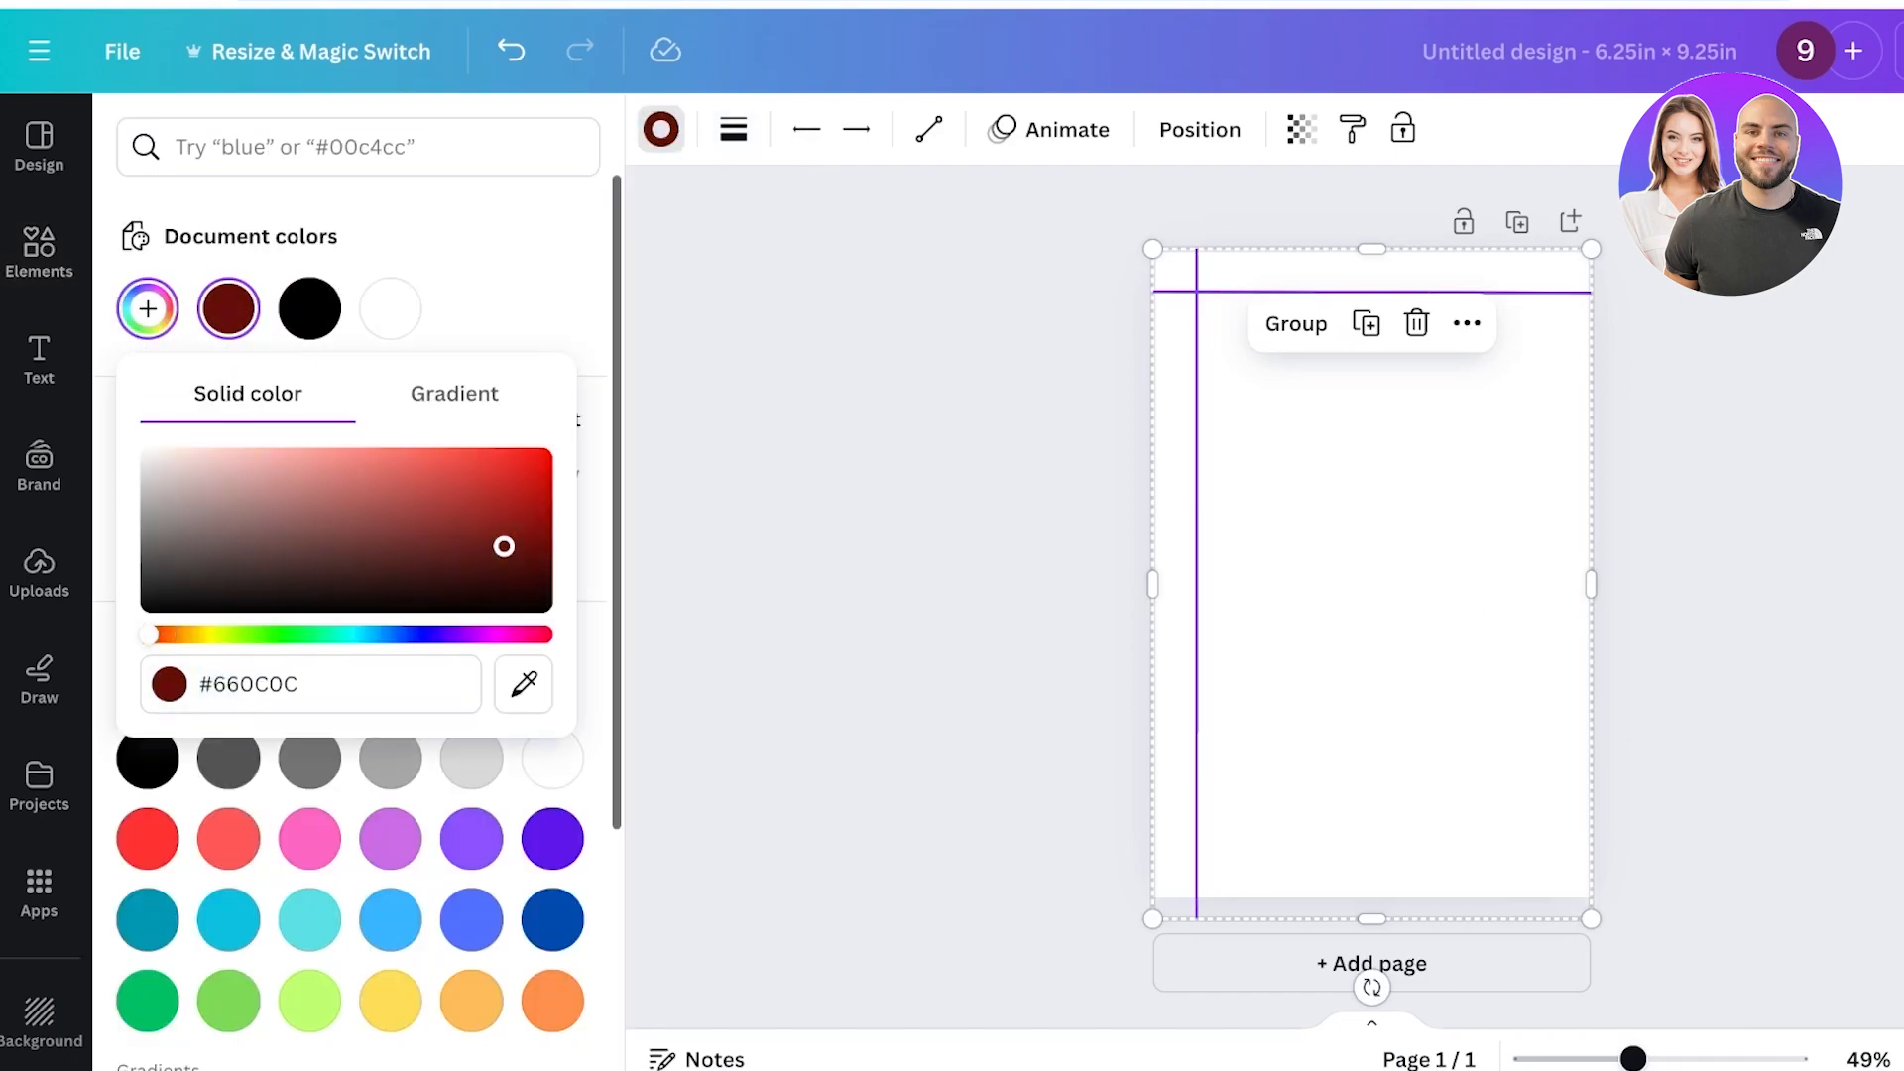
{"action": "left_click_drag", "start_coordinate": [503, 546], "coordinate": [500, 526]}
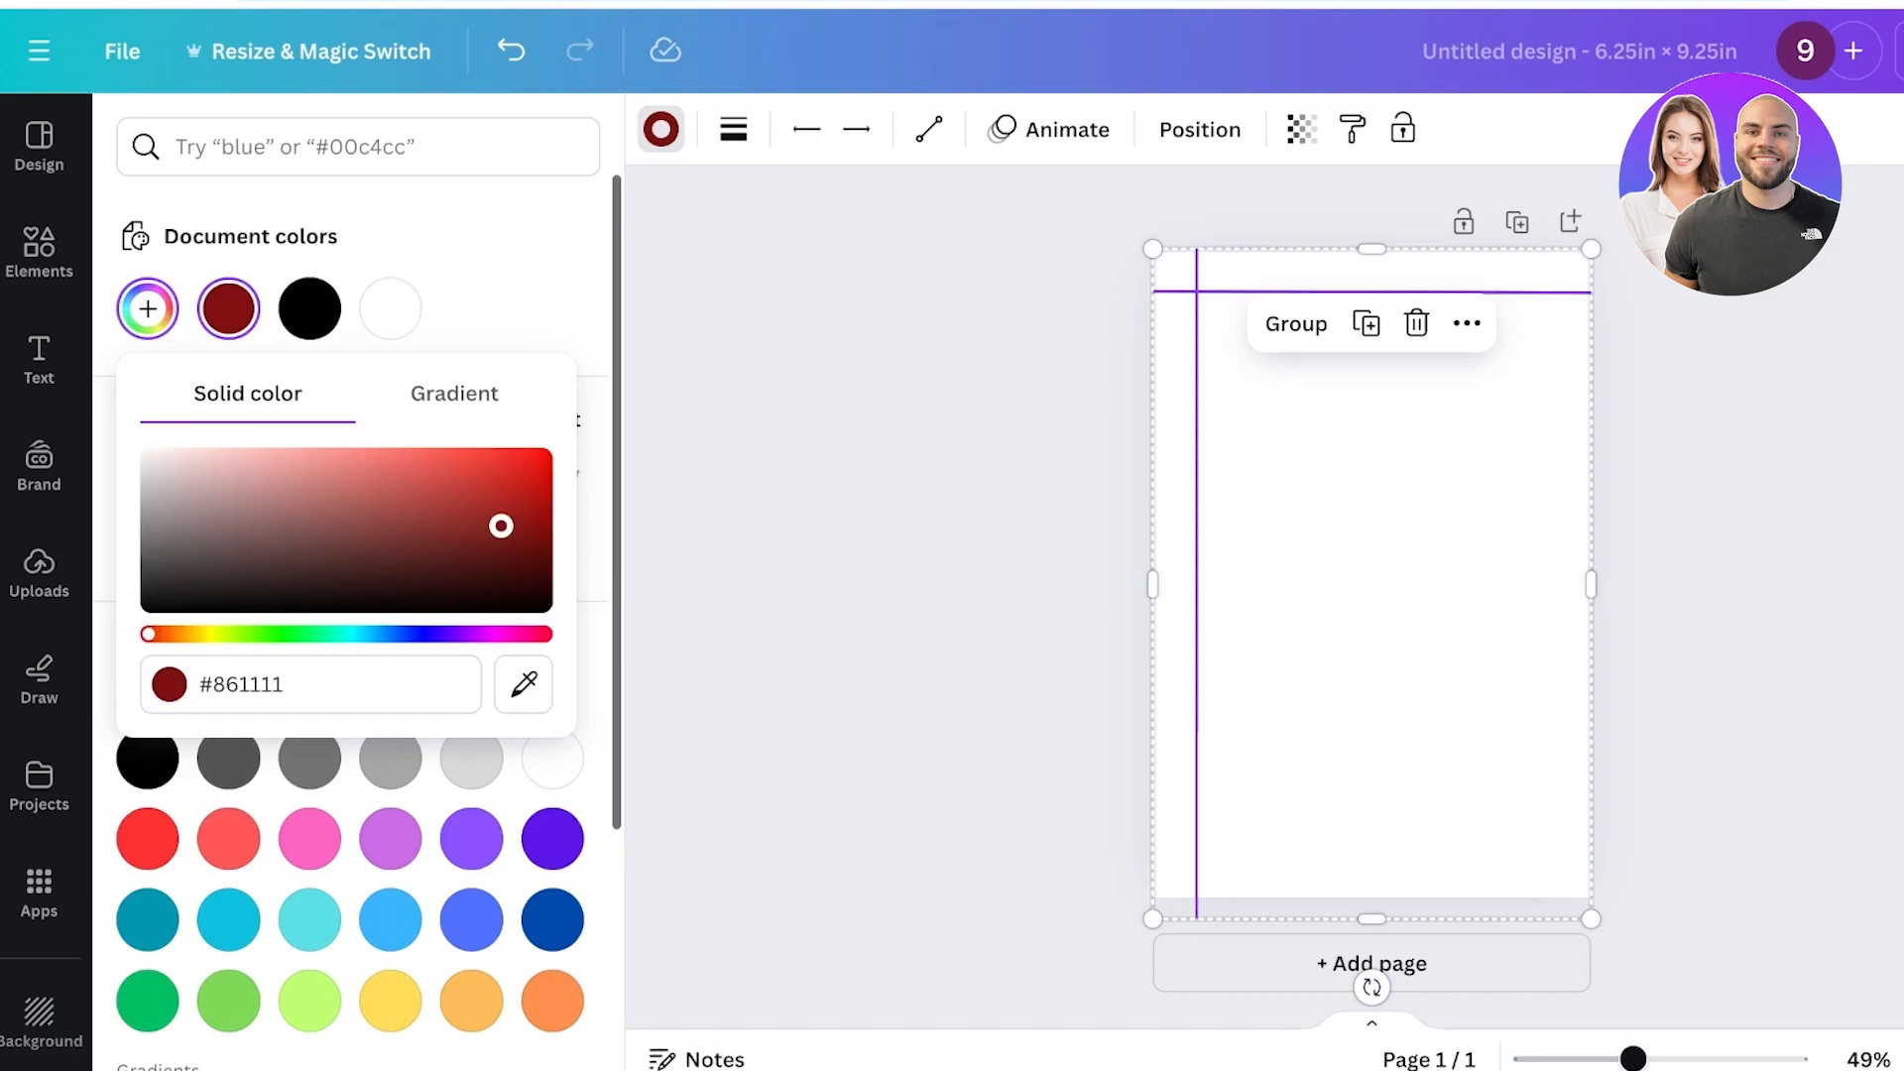
{"action": "left_click", "coordinate": [952, 526]}
{"action": "left_click_drag", "start_coordinate": [1197, 576], "coordinate": [1195, 577]}
{"action": "left_click", "coordinate": [1279, 575]}
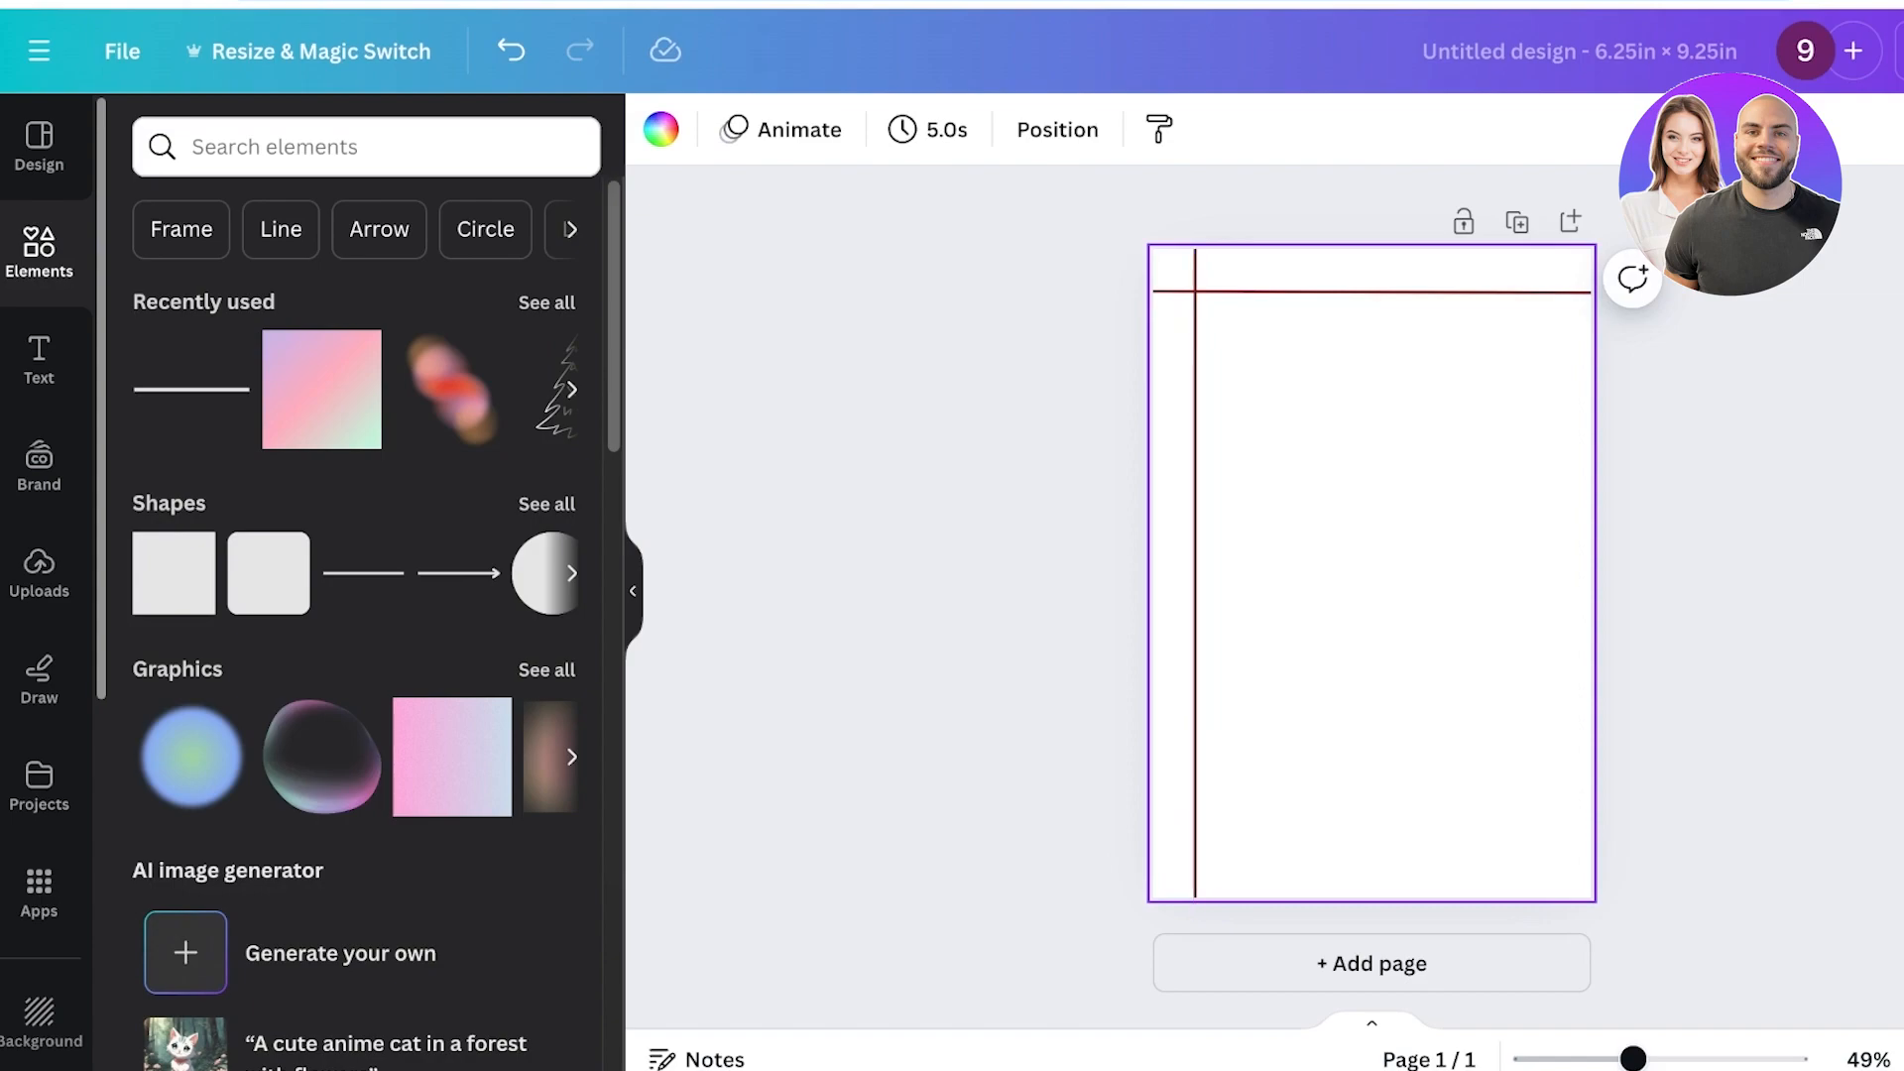
{"action": "left_click", "coordinate": [1195, 578]}
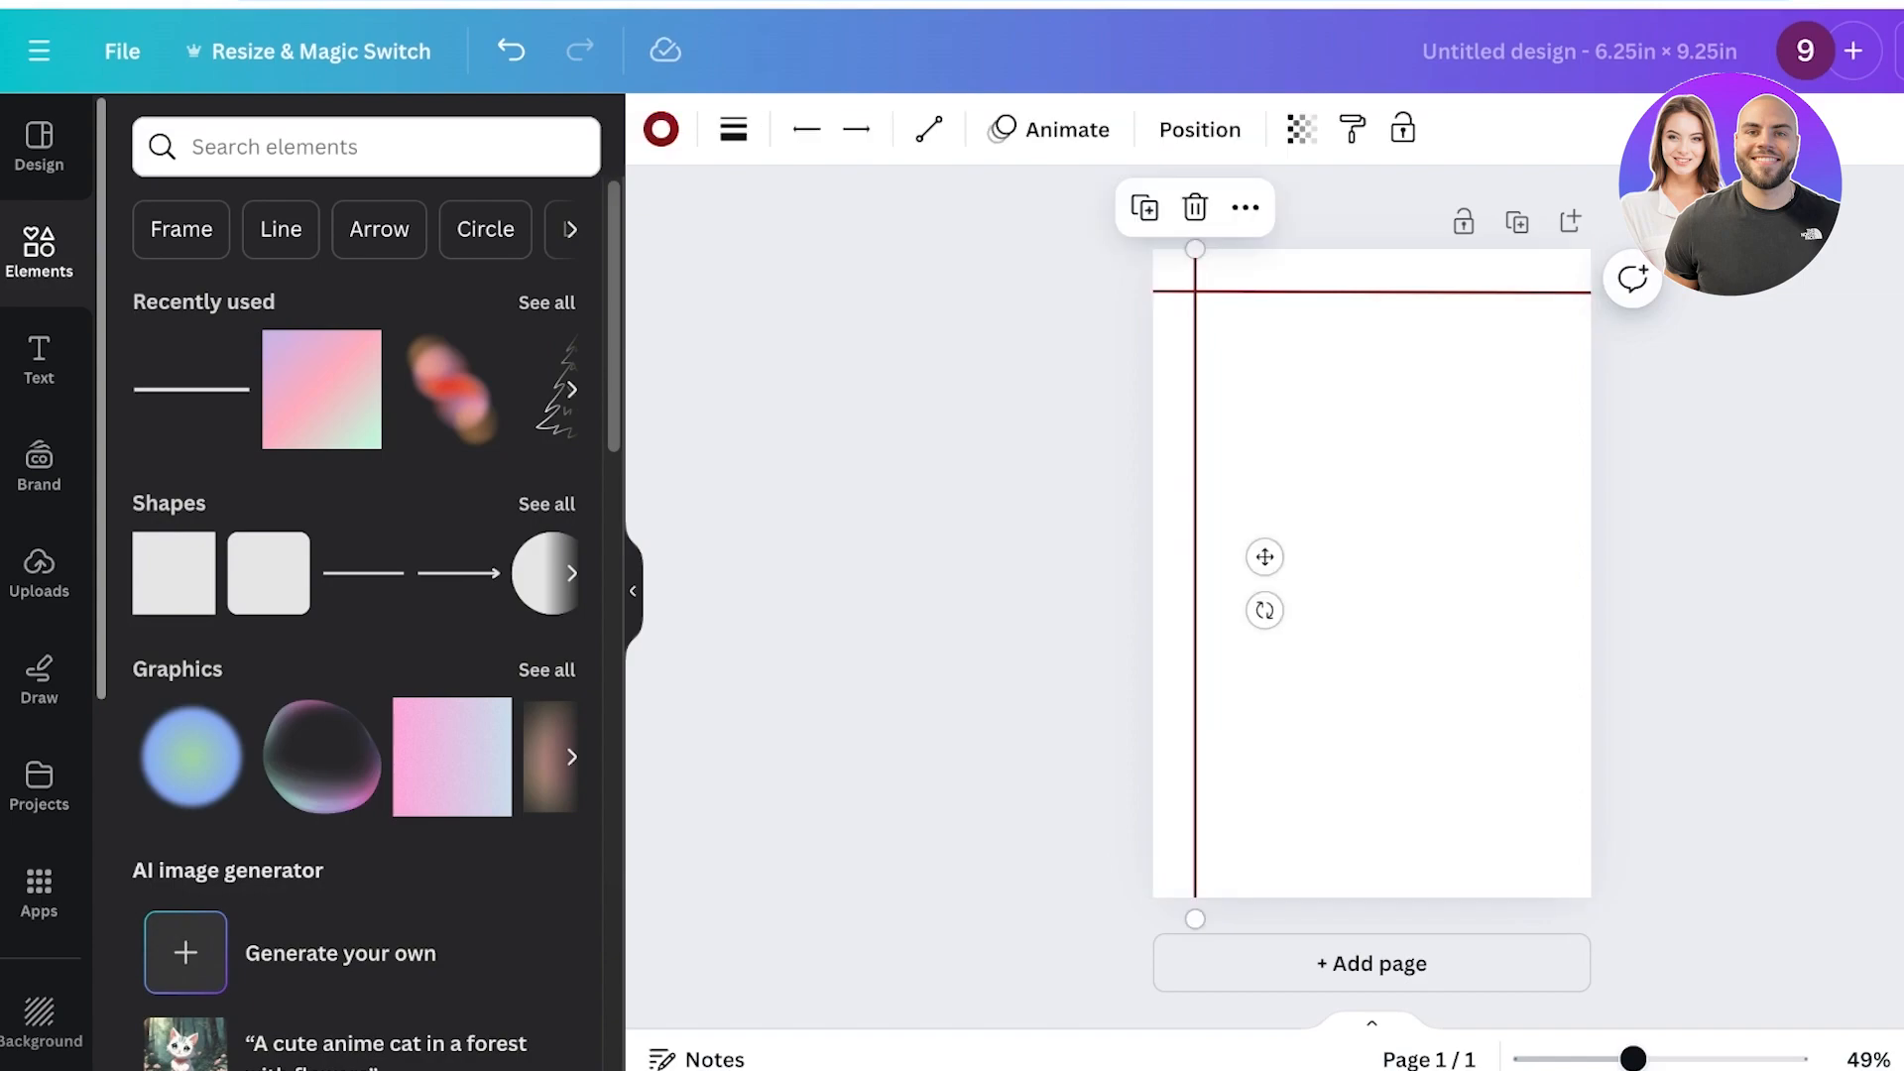
{"action": "left_click", "coordinate": [1334, 574]}
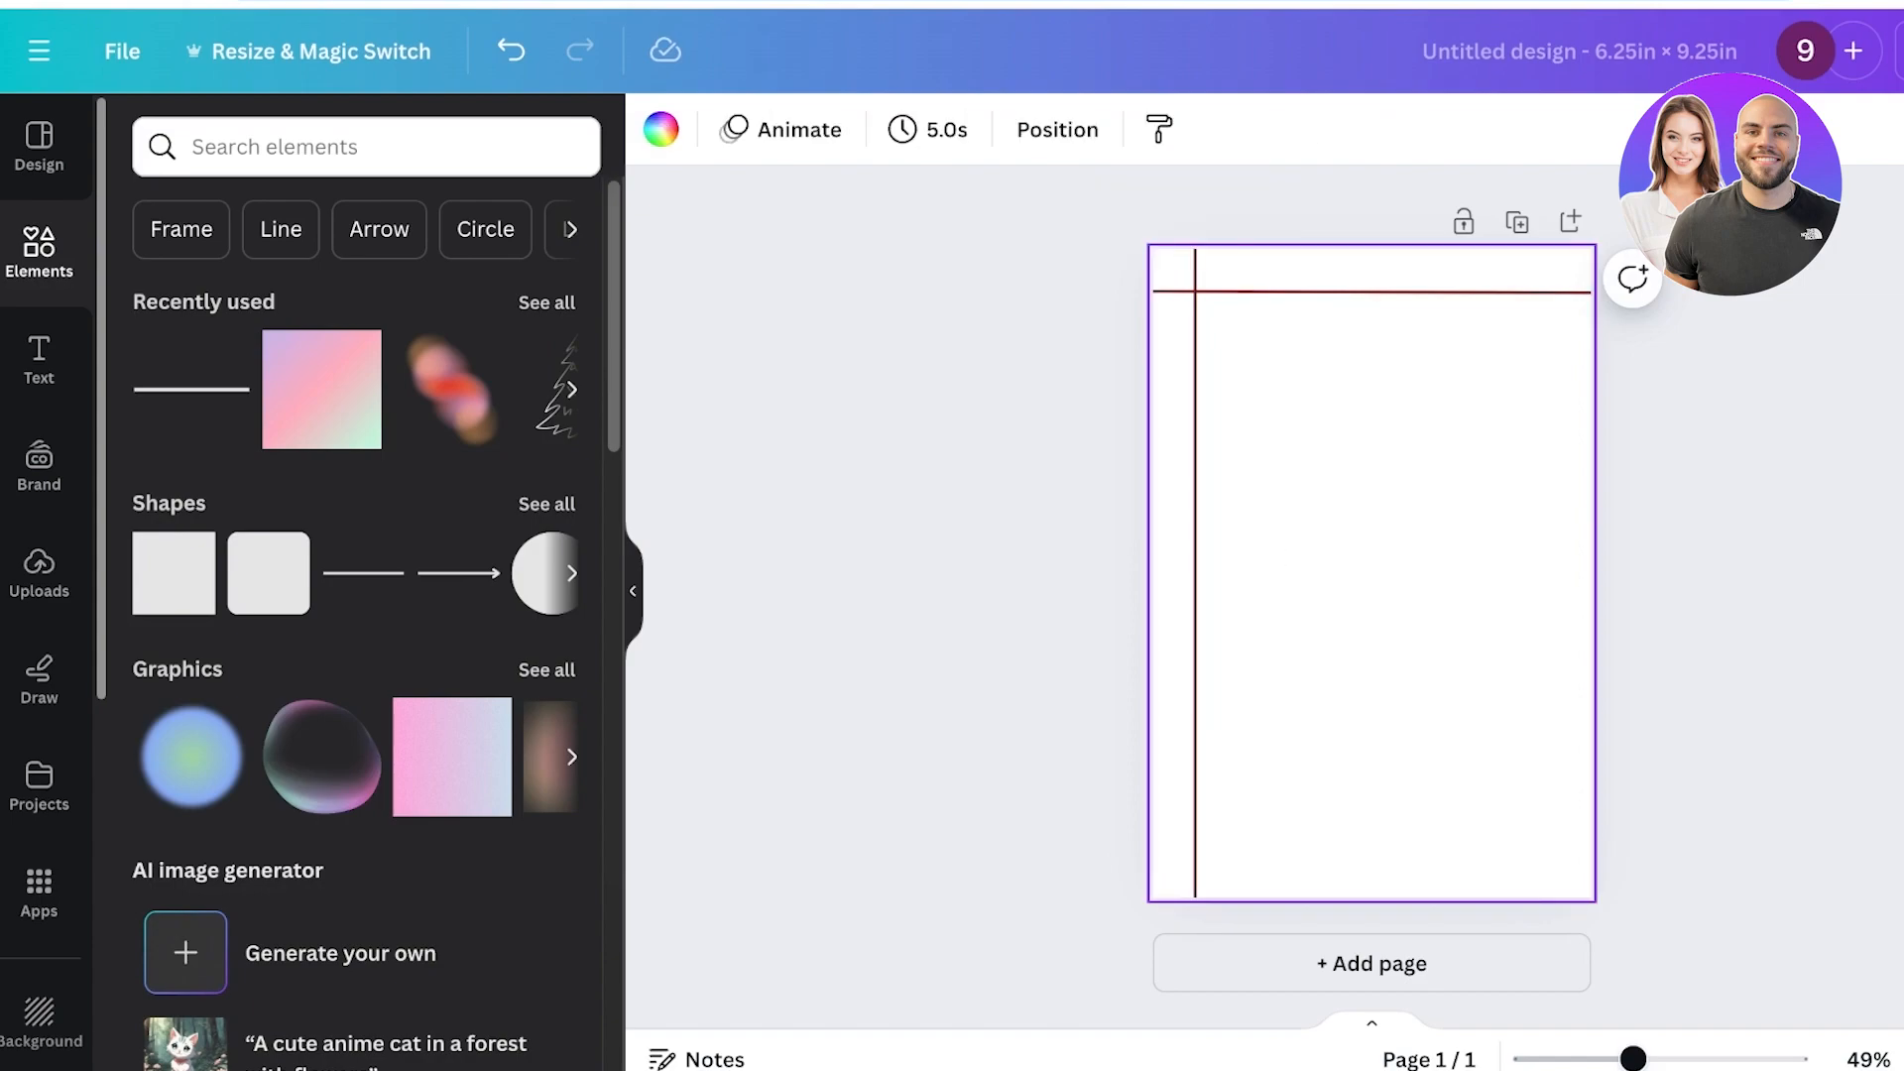
Add another line just below the header line, spanning from the margin to the edge, coloured light grey.
{"action": "key", "text": "l"}
{"action": "left_click_drag", "start_coordinate": [1372, 573], "coordinate": [1590, 343]}
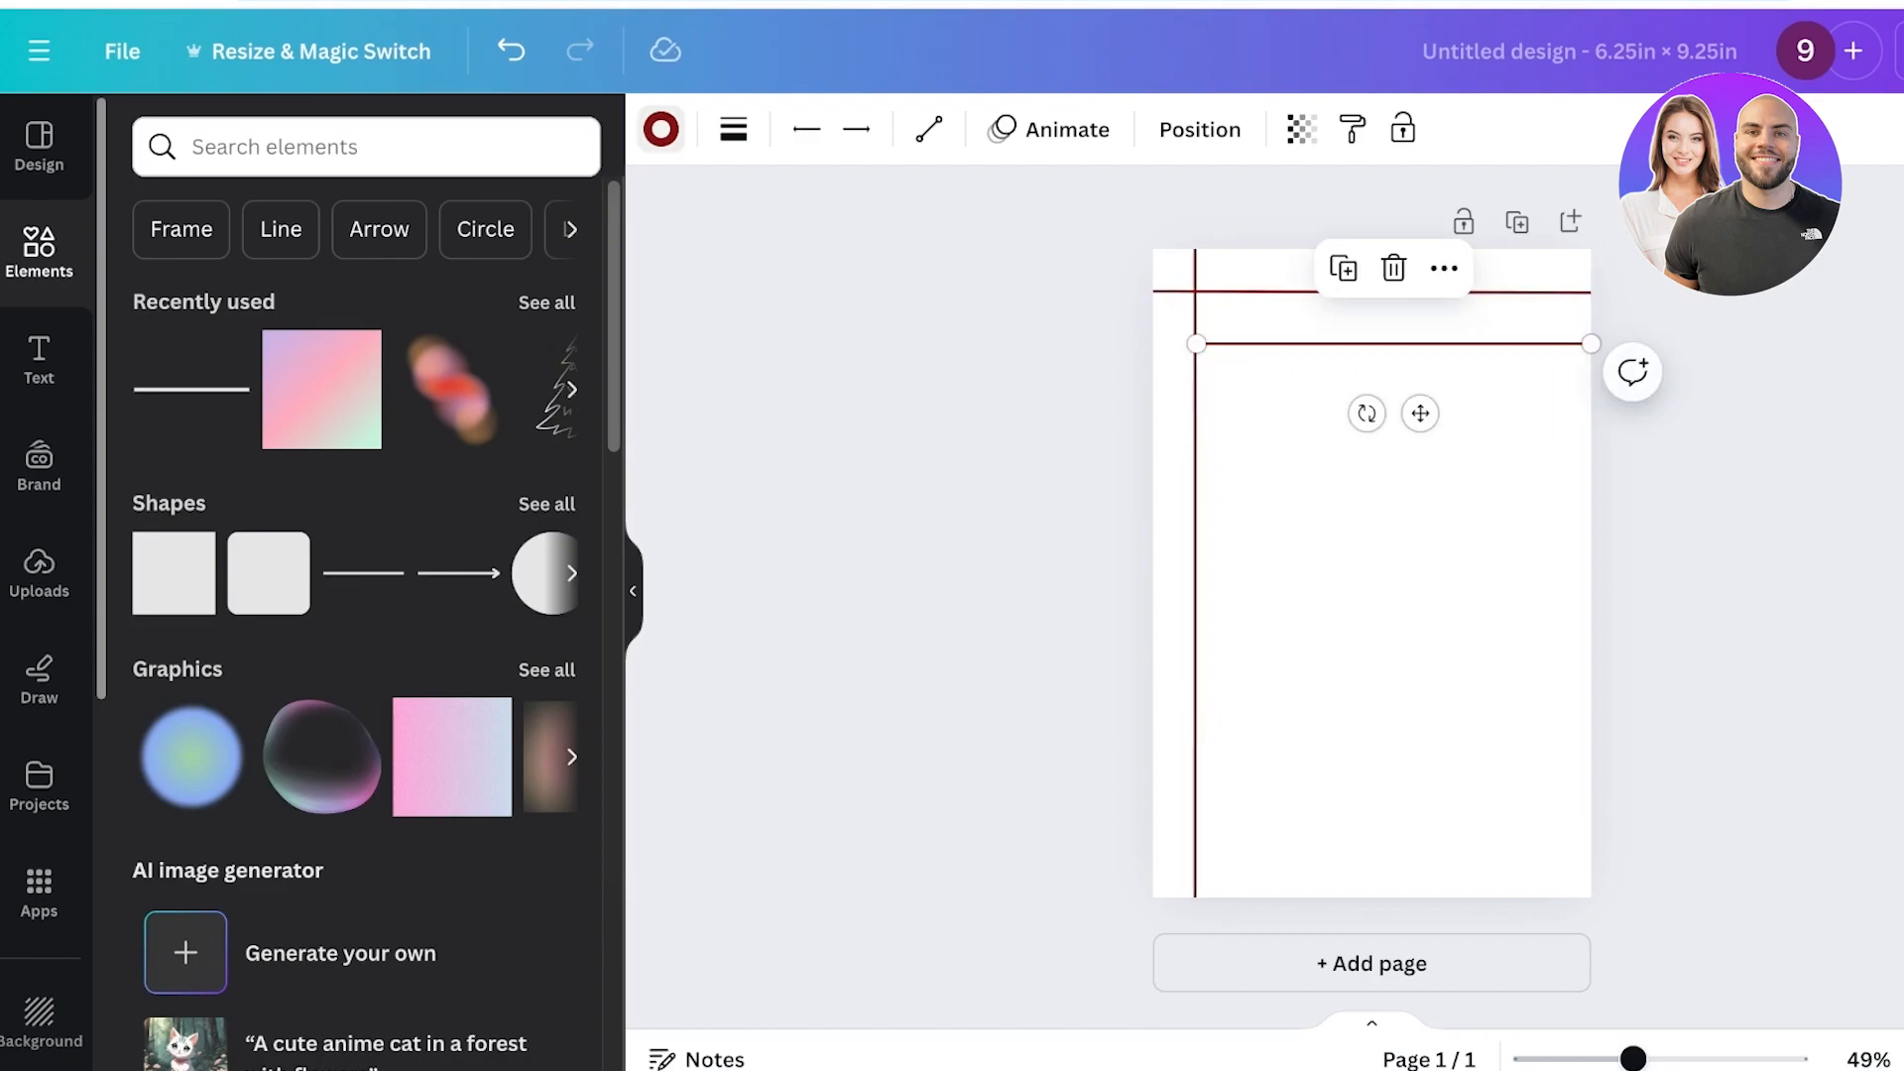
{"action": "left_click", "coordinate": [660, 129]}
{"action": "left_click", "coordinate": [391, 533]}
{"action": "left_click", "coordinate": [1389, 515]}
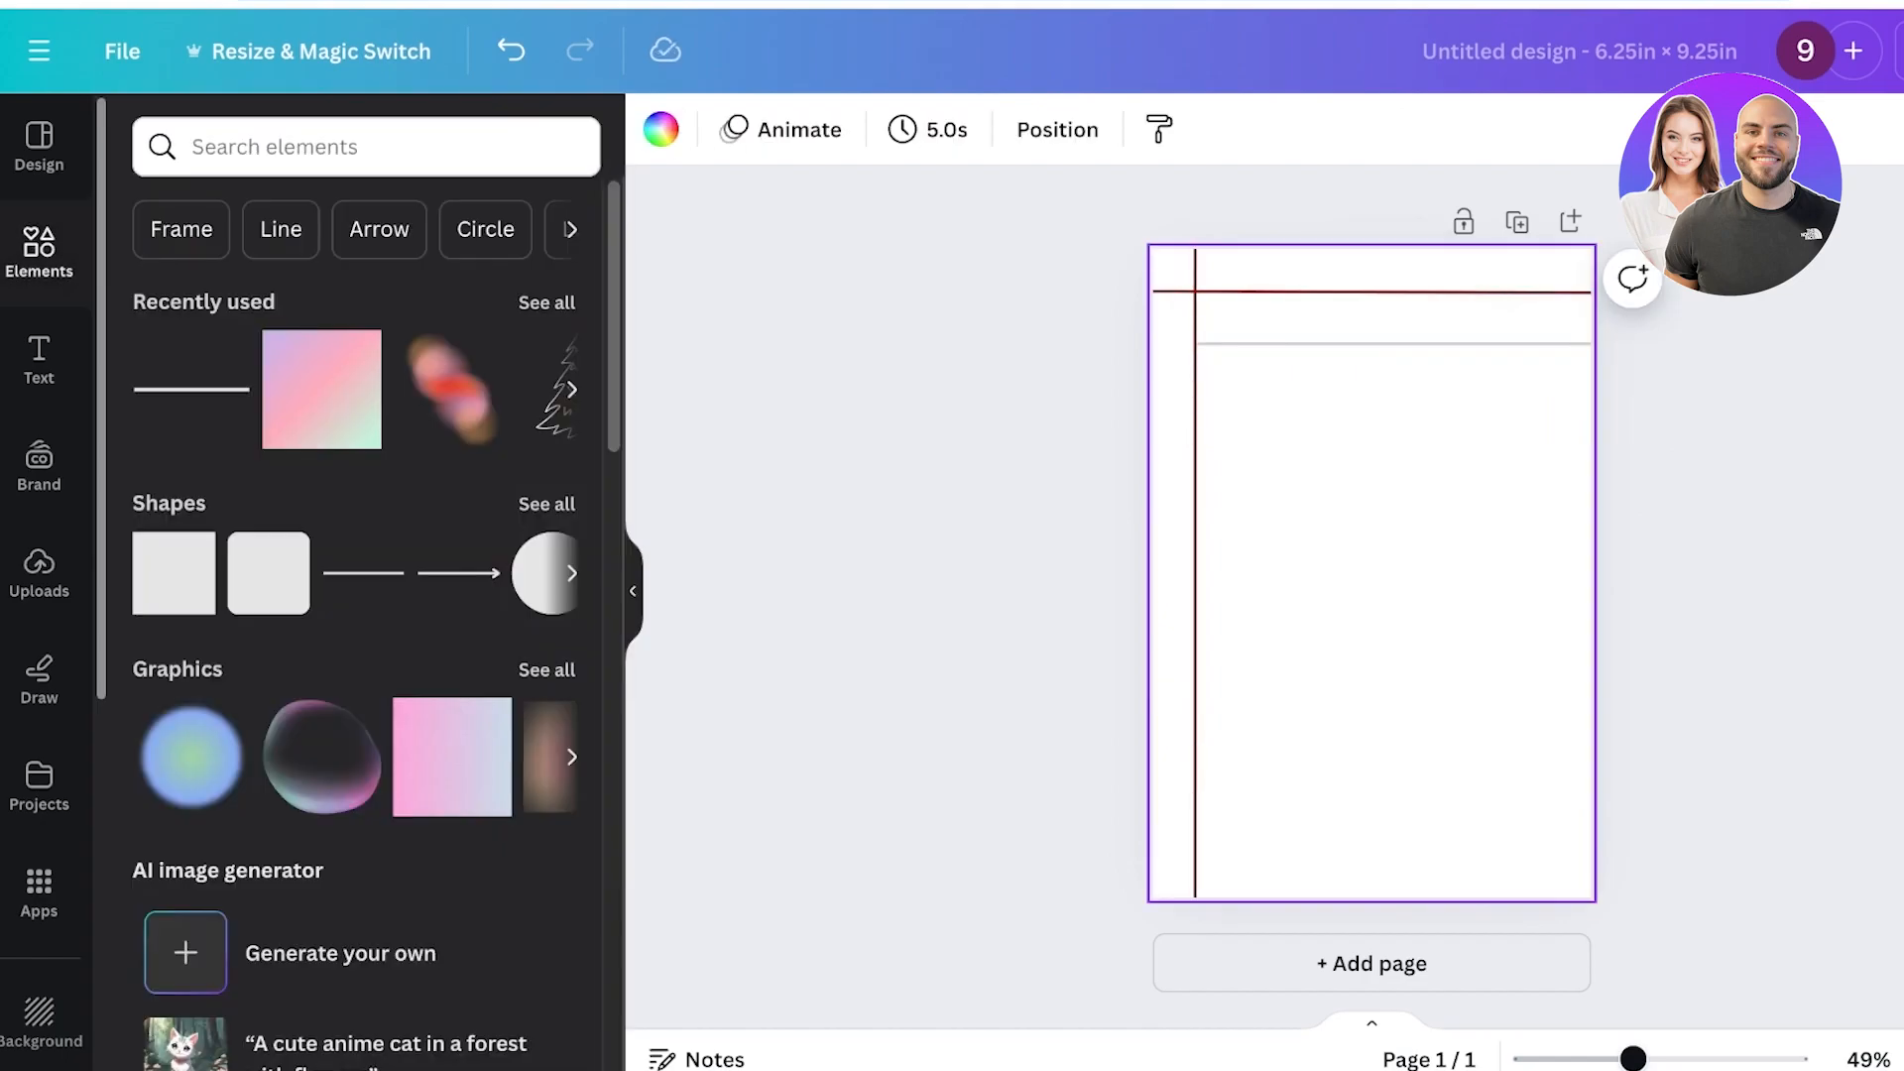
{"action": "left_click", "coordinate": [1388, 344]}
{"action": "left_click_drag", "start_coordinate": [1388, 344], "coordinate": [1386, 339]}
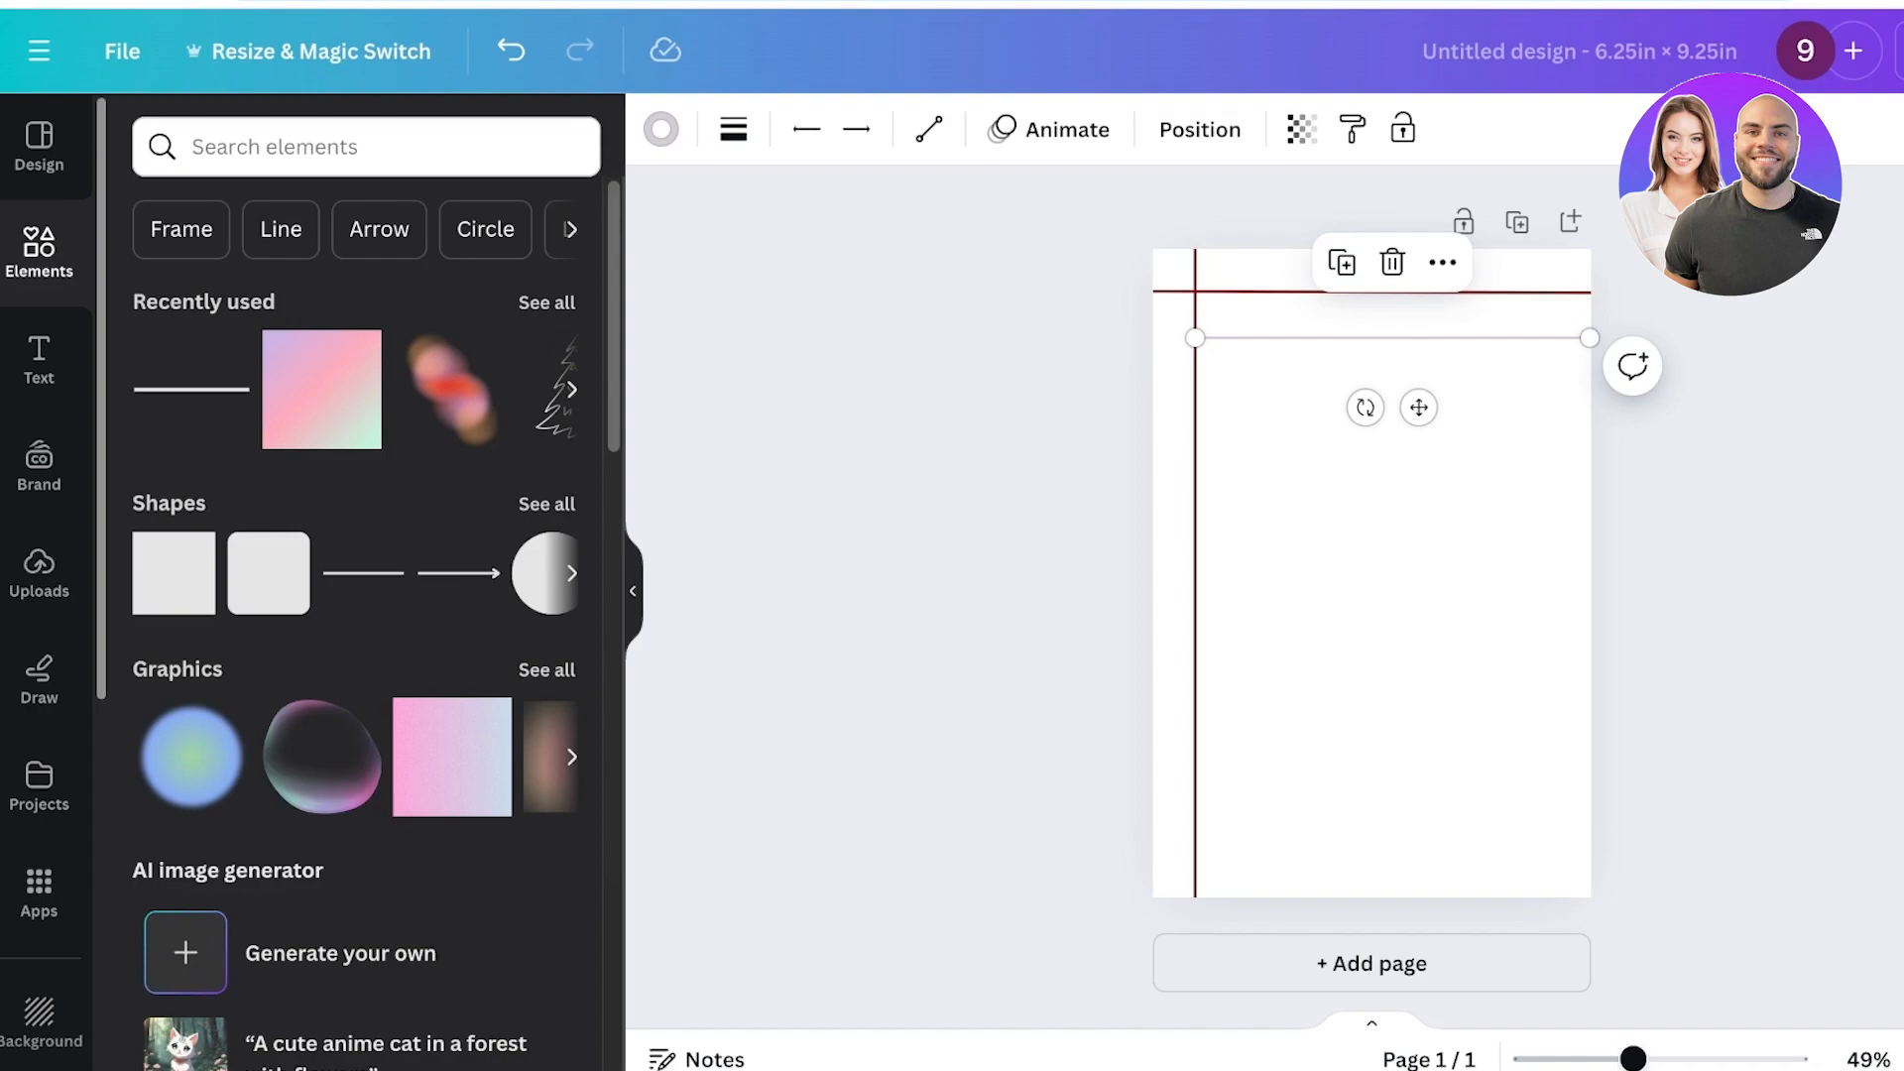
Duplicate the grey line several times to build a stack of writing lines.
{"action": "key", "text": "ctrl+d"}
{"action": "key", "text": "ctrl+d"}
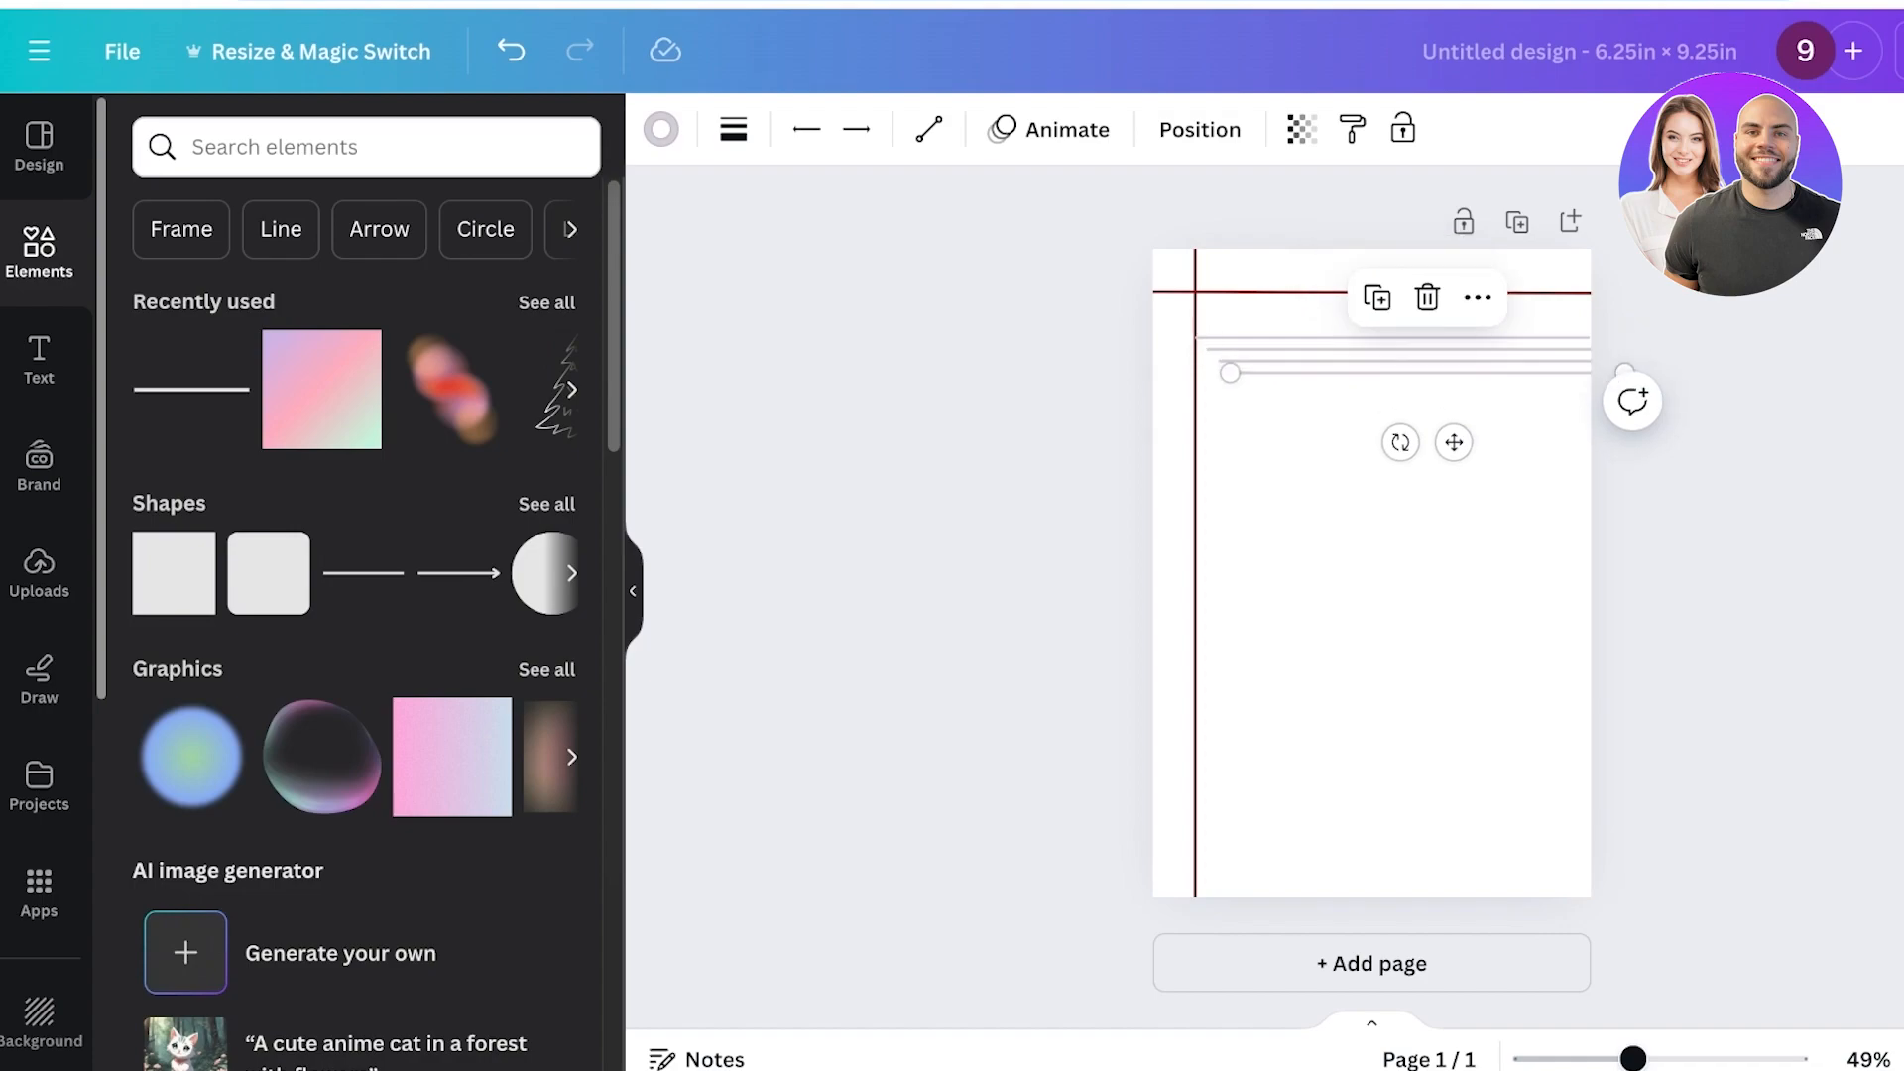
{"action": "key", "text": "ctrl+d"}
{"action": "key", "text": "ctrl+d"}
{"action": "key", "text": "ctrl+d"}
{"action": "key", "text": "ctrl+d"}
{"action": "key", "text": "ctrl+d"}
{"action": "key", "text": "ctrl+d"}
{"action": "key", "text": "ctrl+d"}
{"action": "key", "text": "ctrl+d"}
{"action": "key", "text": "ctrl+d"}
{"action": "key", "text": "ctrl+d"}
{"action": "key", "text": "ctrl+d"}
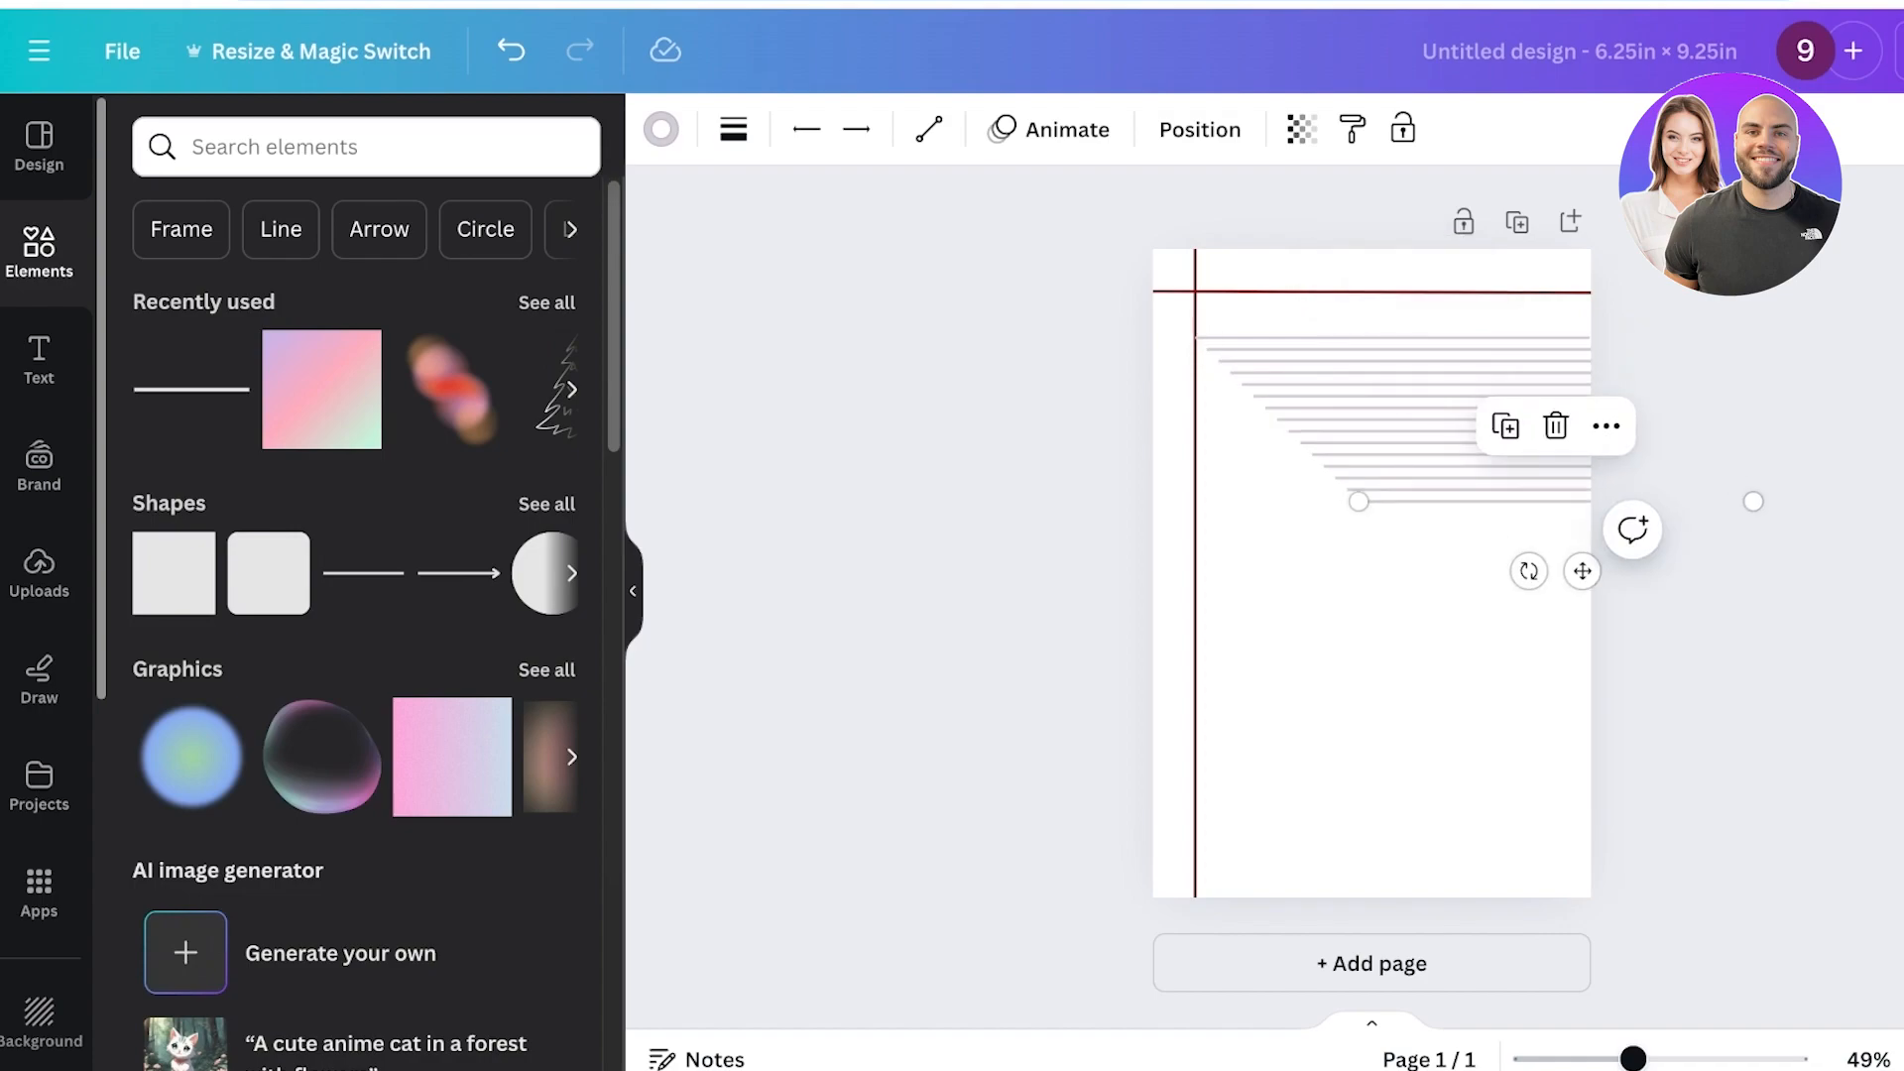
Select all the grey lines, centre-align them, and move the block back between the margin and the page edge.
{"action": "left_click_drag", "start_coordinate": [1432, 539], "coordinate": [1335, 323]}
{"action": "left_click", "coordinate": [1569, 262]}
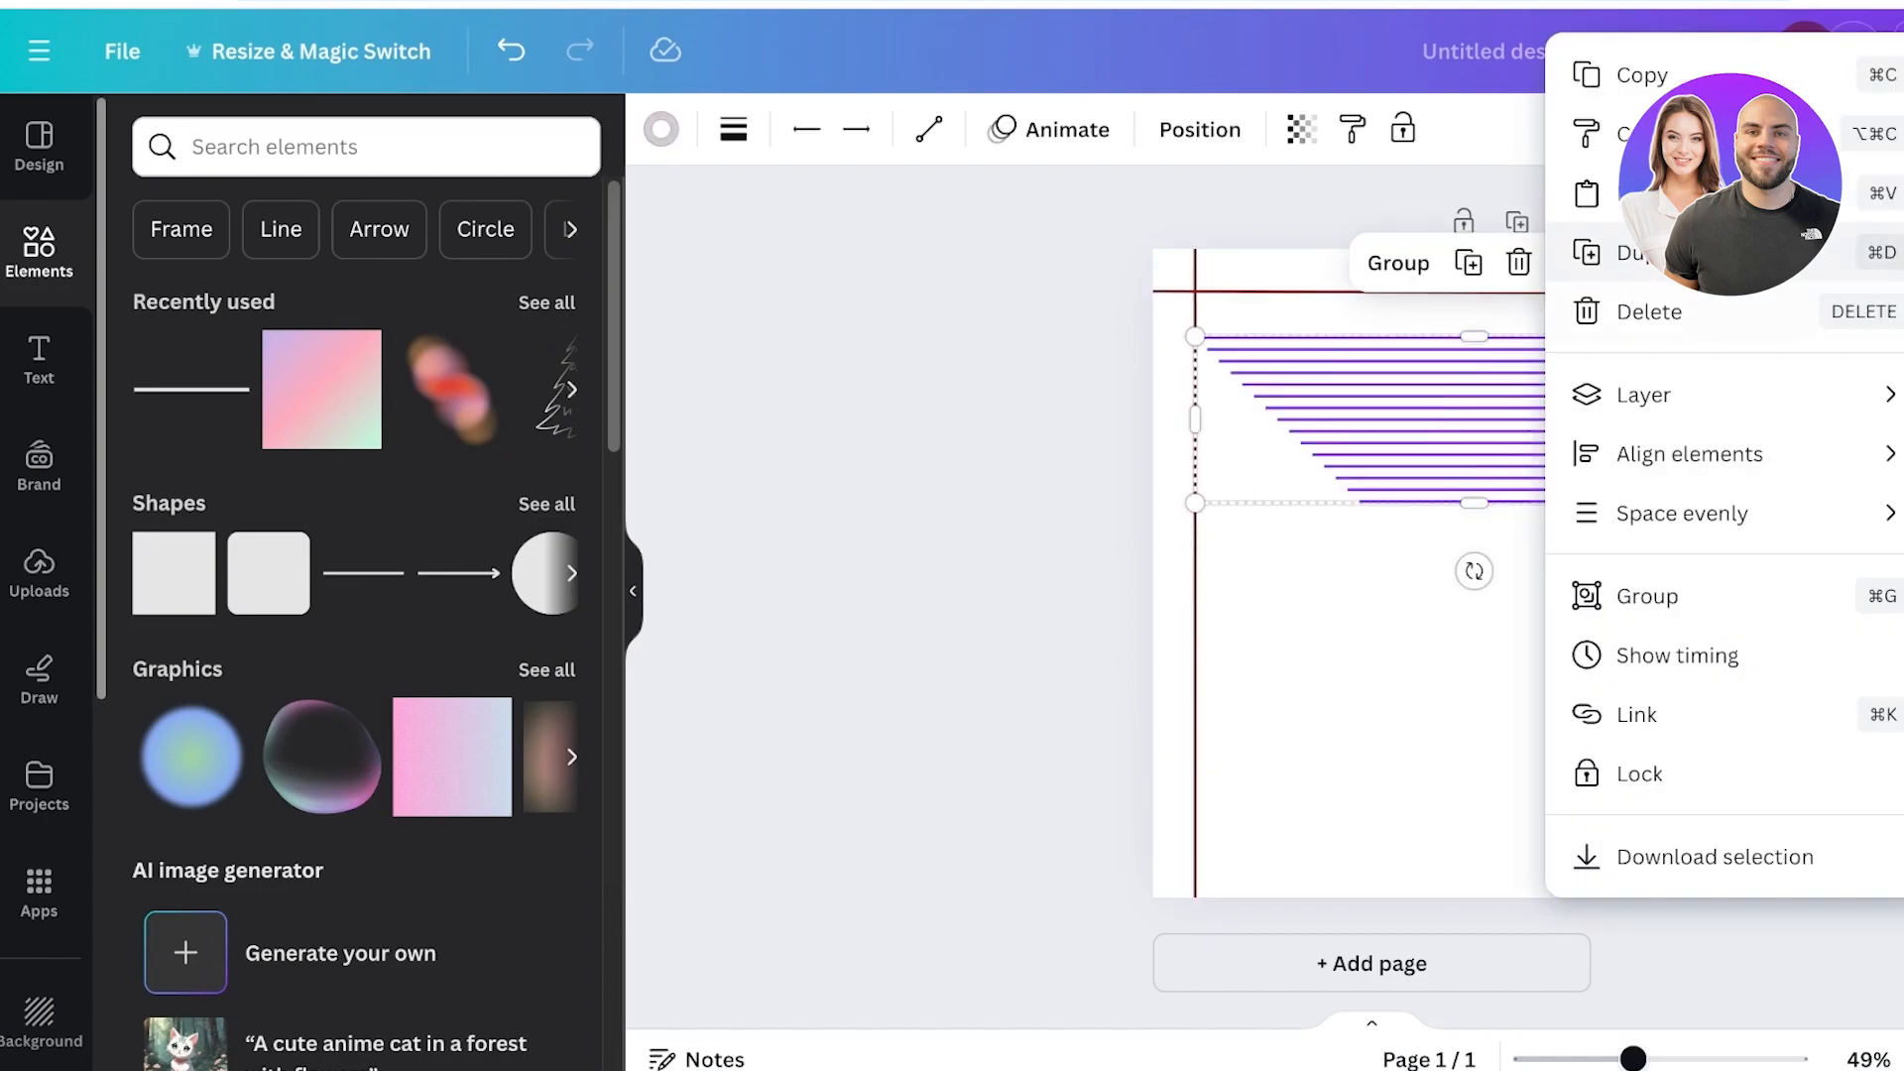
{"action": "mouse_move", "coordinate": [1686, 453]}
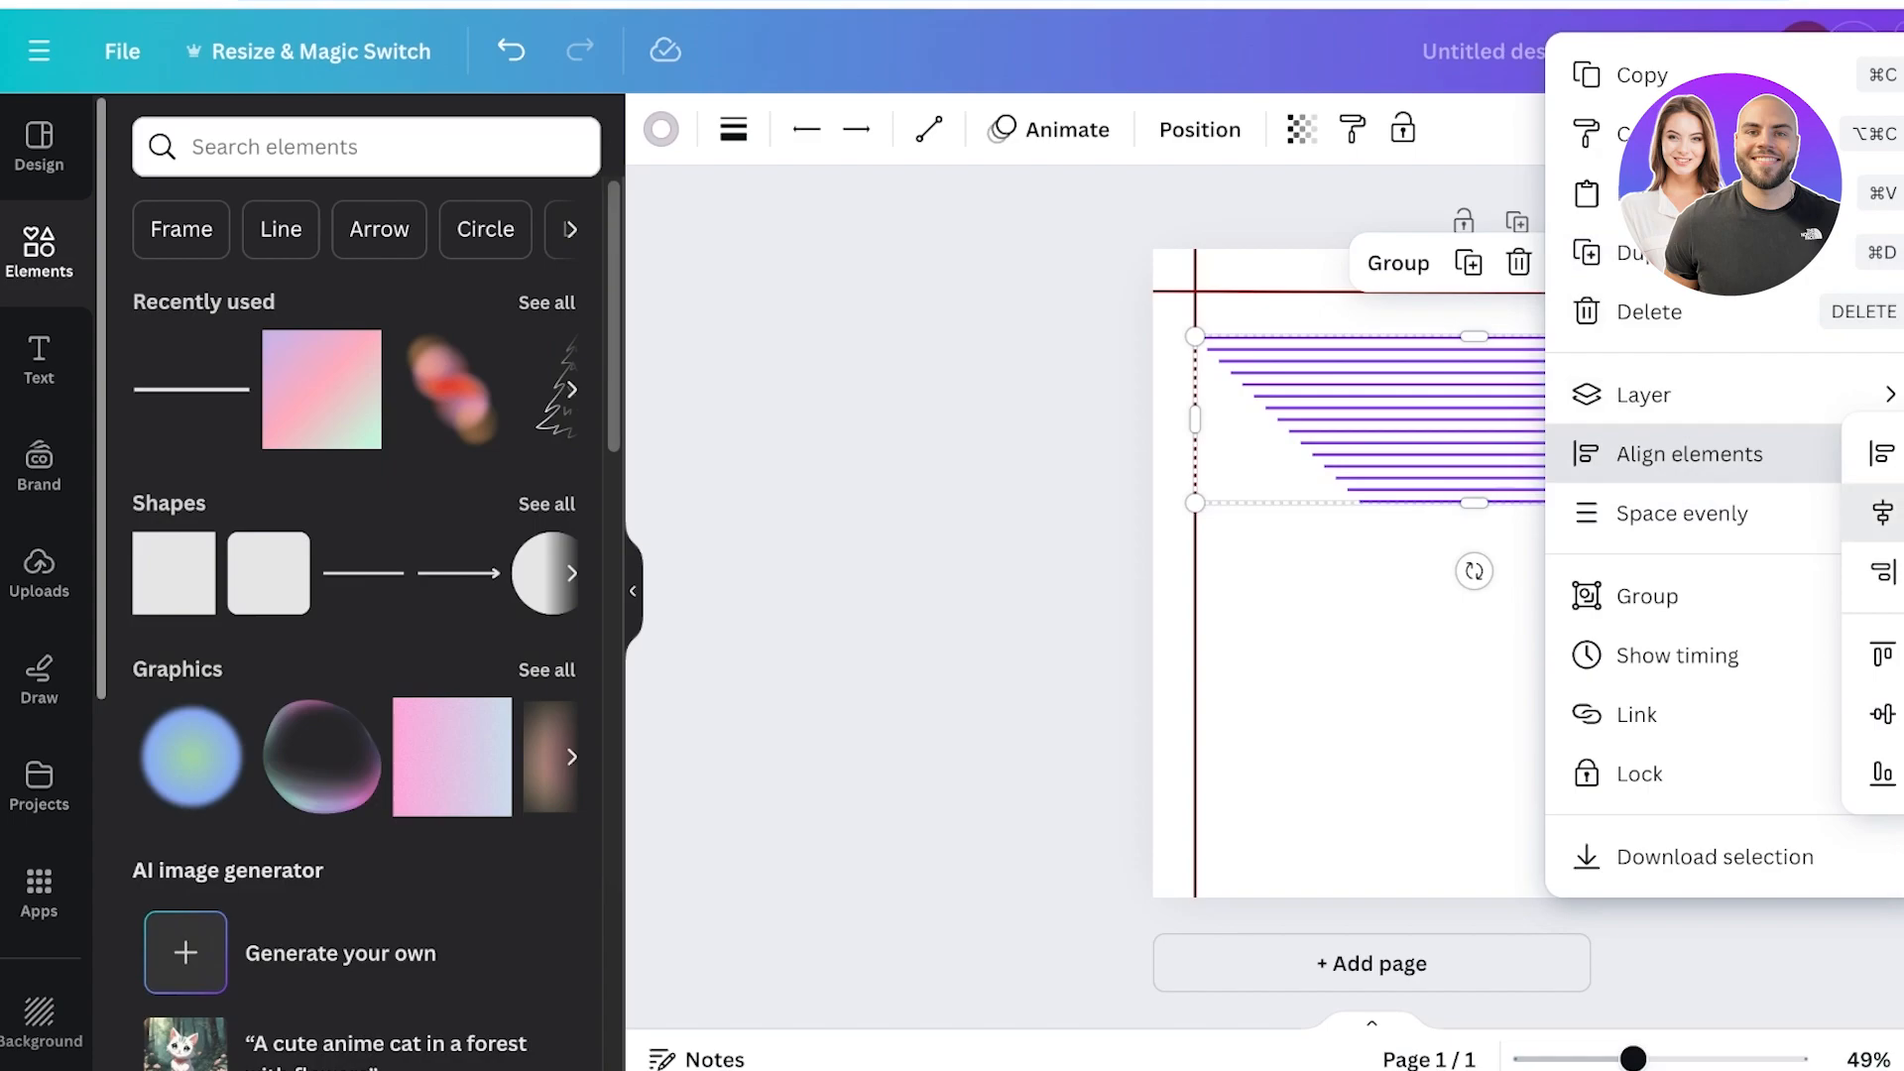
{"action": "left_click", "coordinate": [1882, 512]}
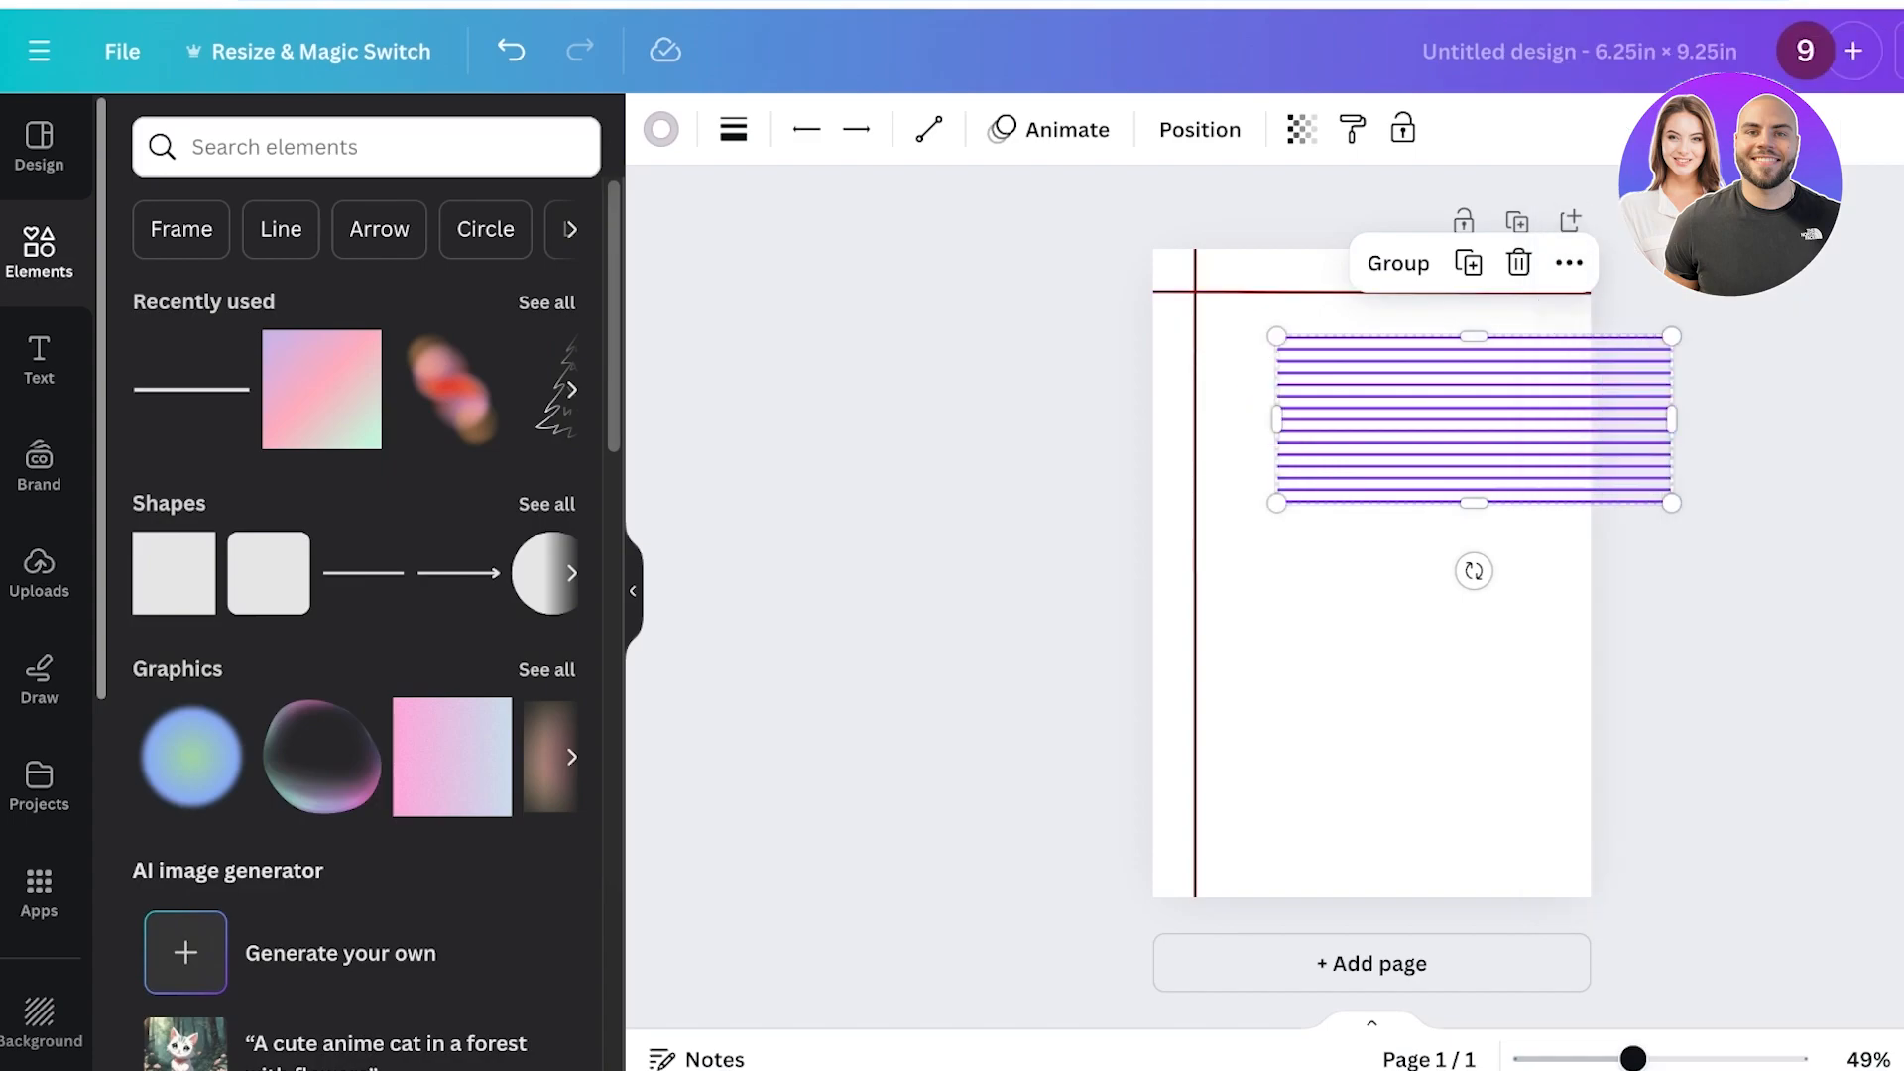
{"action": "left_click", "coordinate": [1569, 262]}
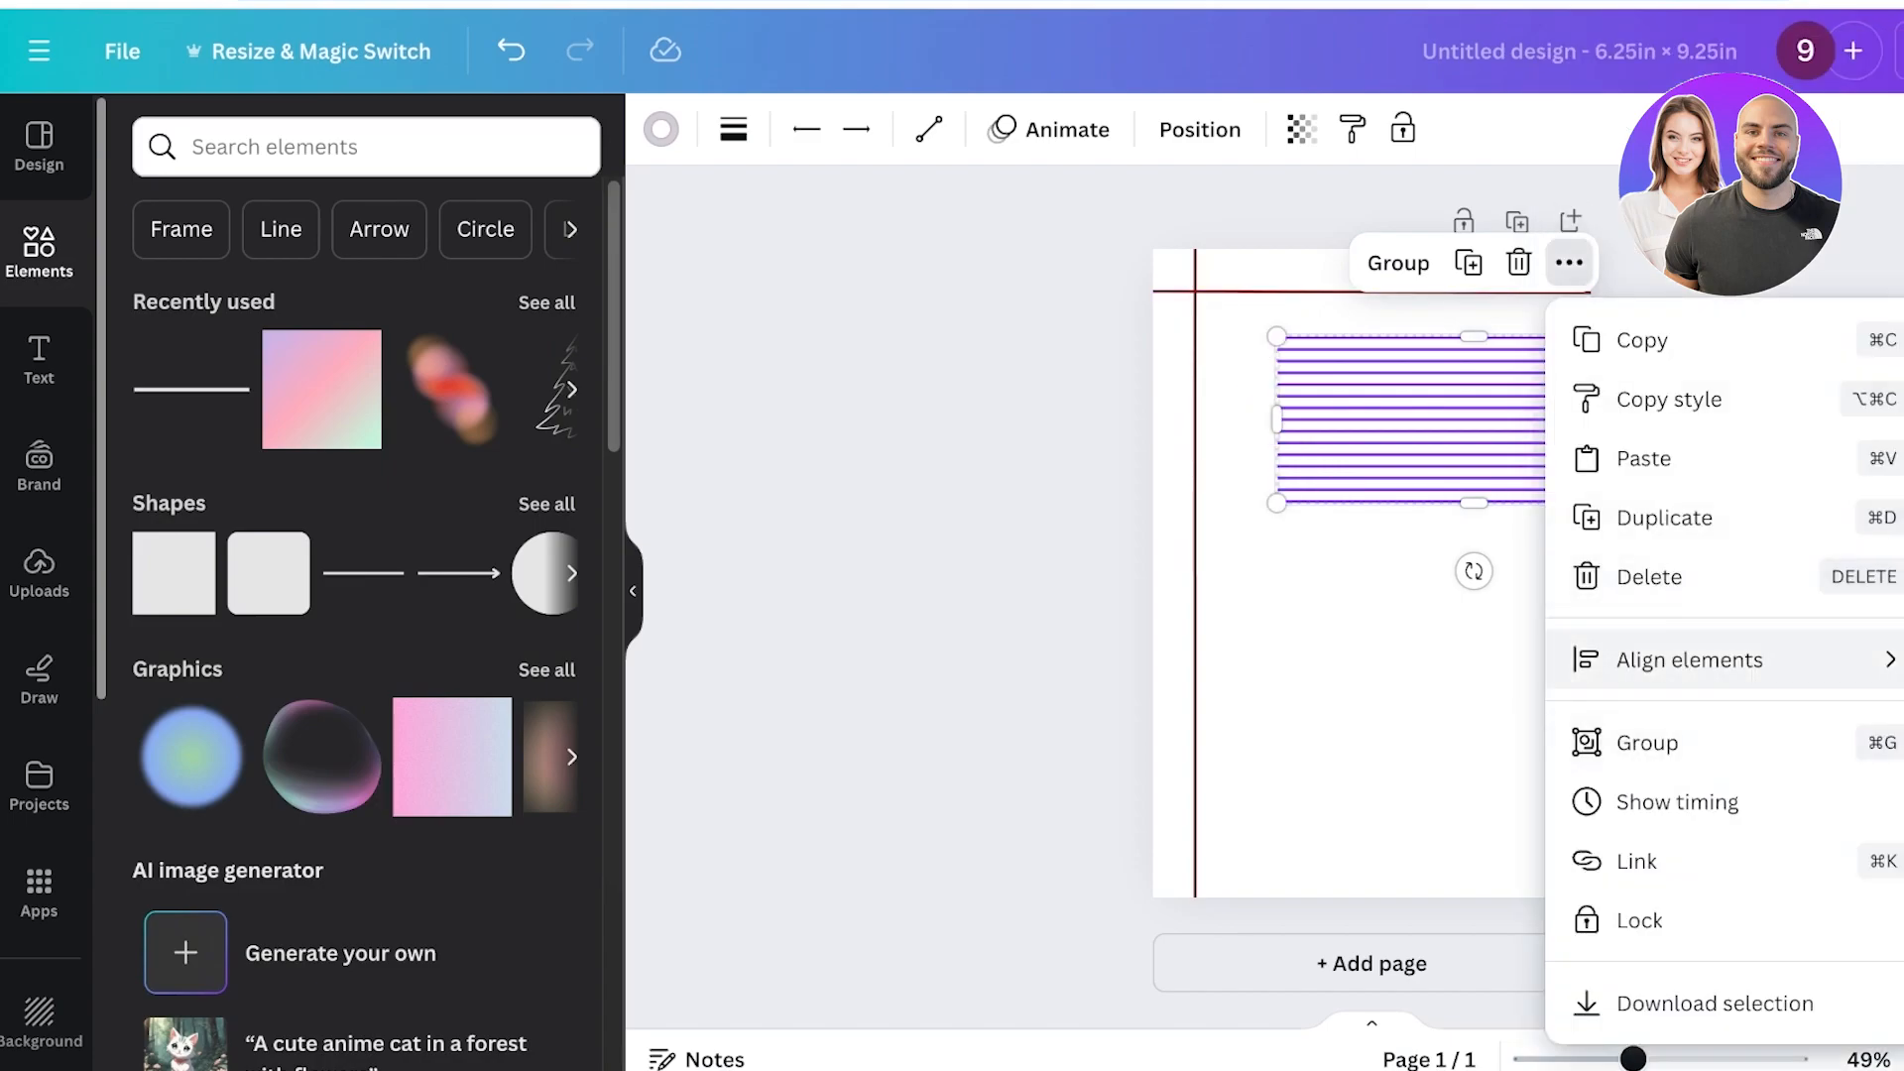
{"action": "mouse_move", "coordinate": [1686, 660]}
{"action": "left_click", "coordinate": [1428, 556]}
{"action": "left_click_drag", "start_coordinate": [1473, 419], "coordinate": [1392, 422]}
{"action": "left_click", "coordinate": [1400, 634]}
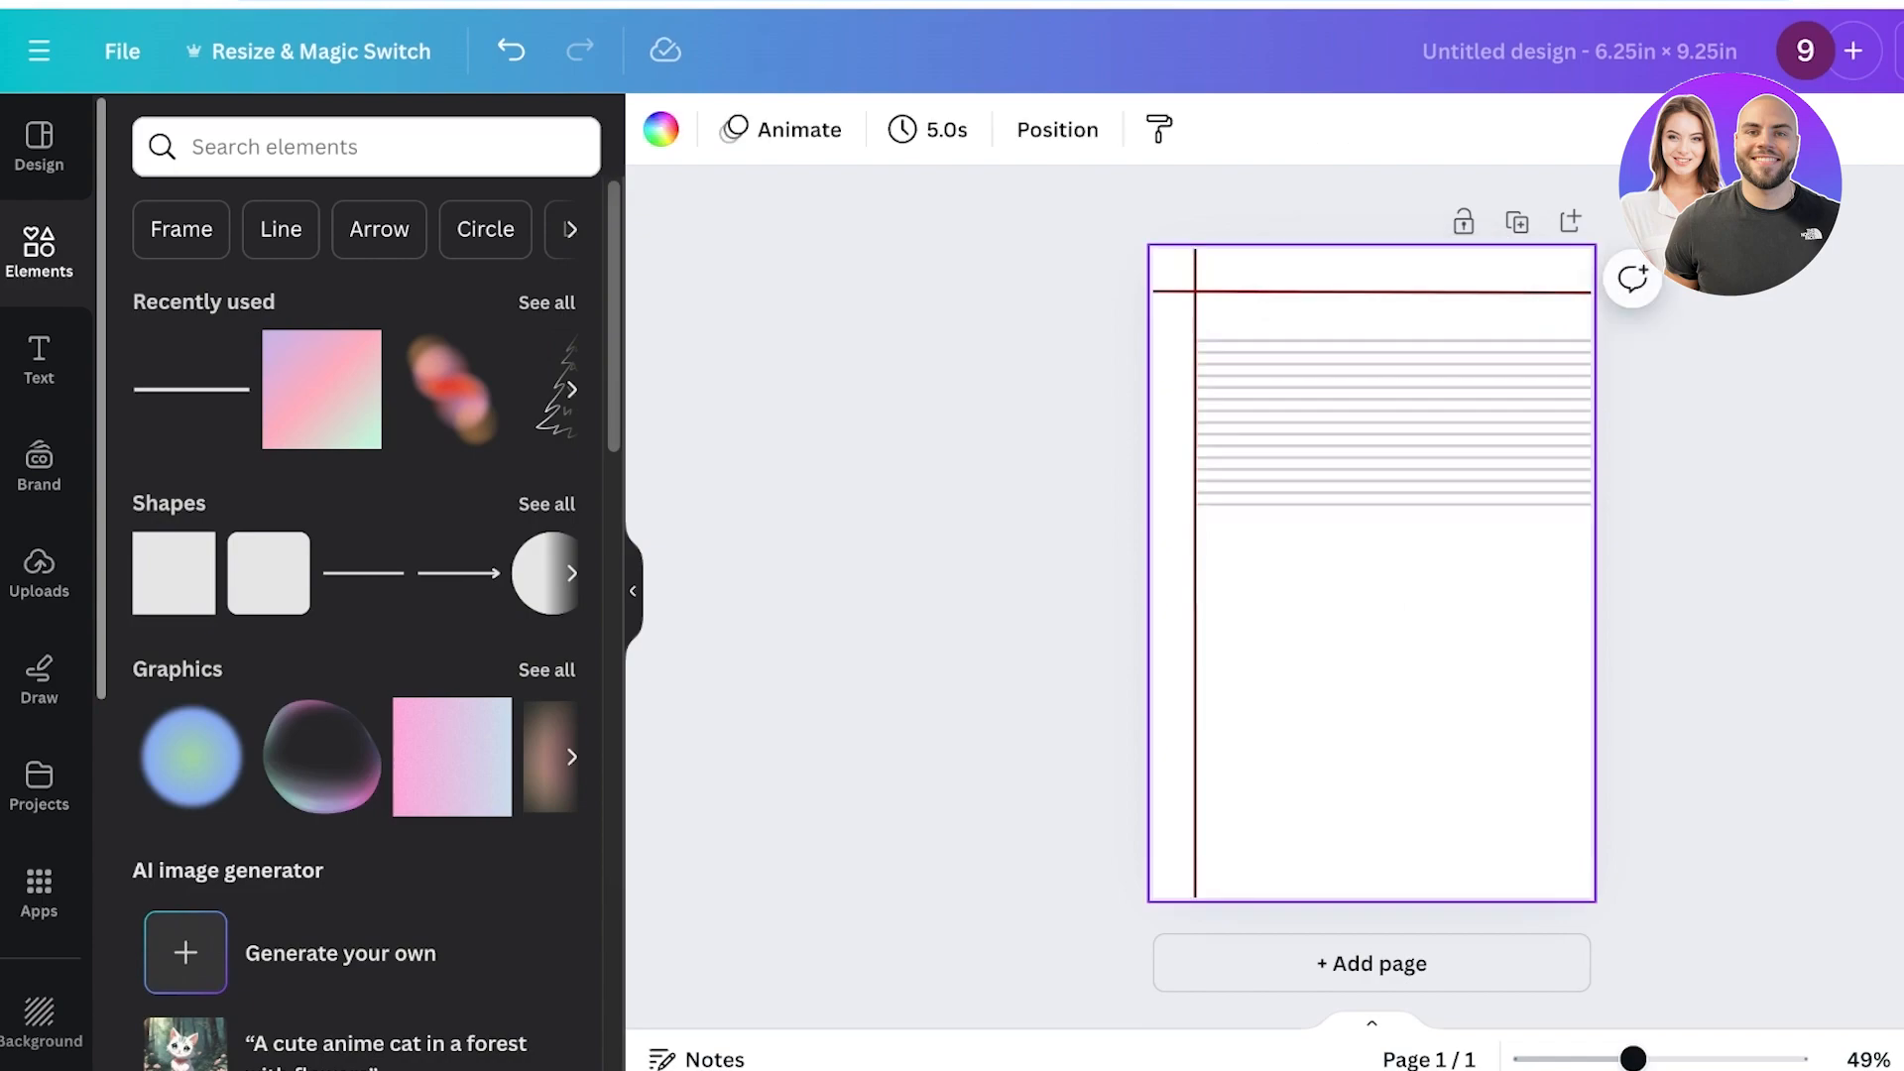
Move the lower grey lines further down the page to extend the lined area, undoing the last moves.
{"action": "left_click_drag", "start_coordinate": [1332, 636], "coordinate": [1367, 348]}
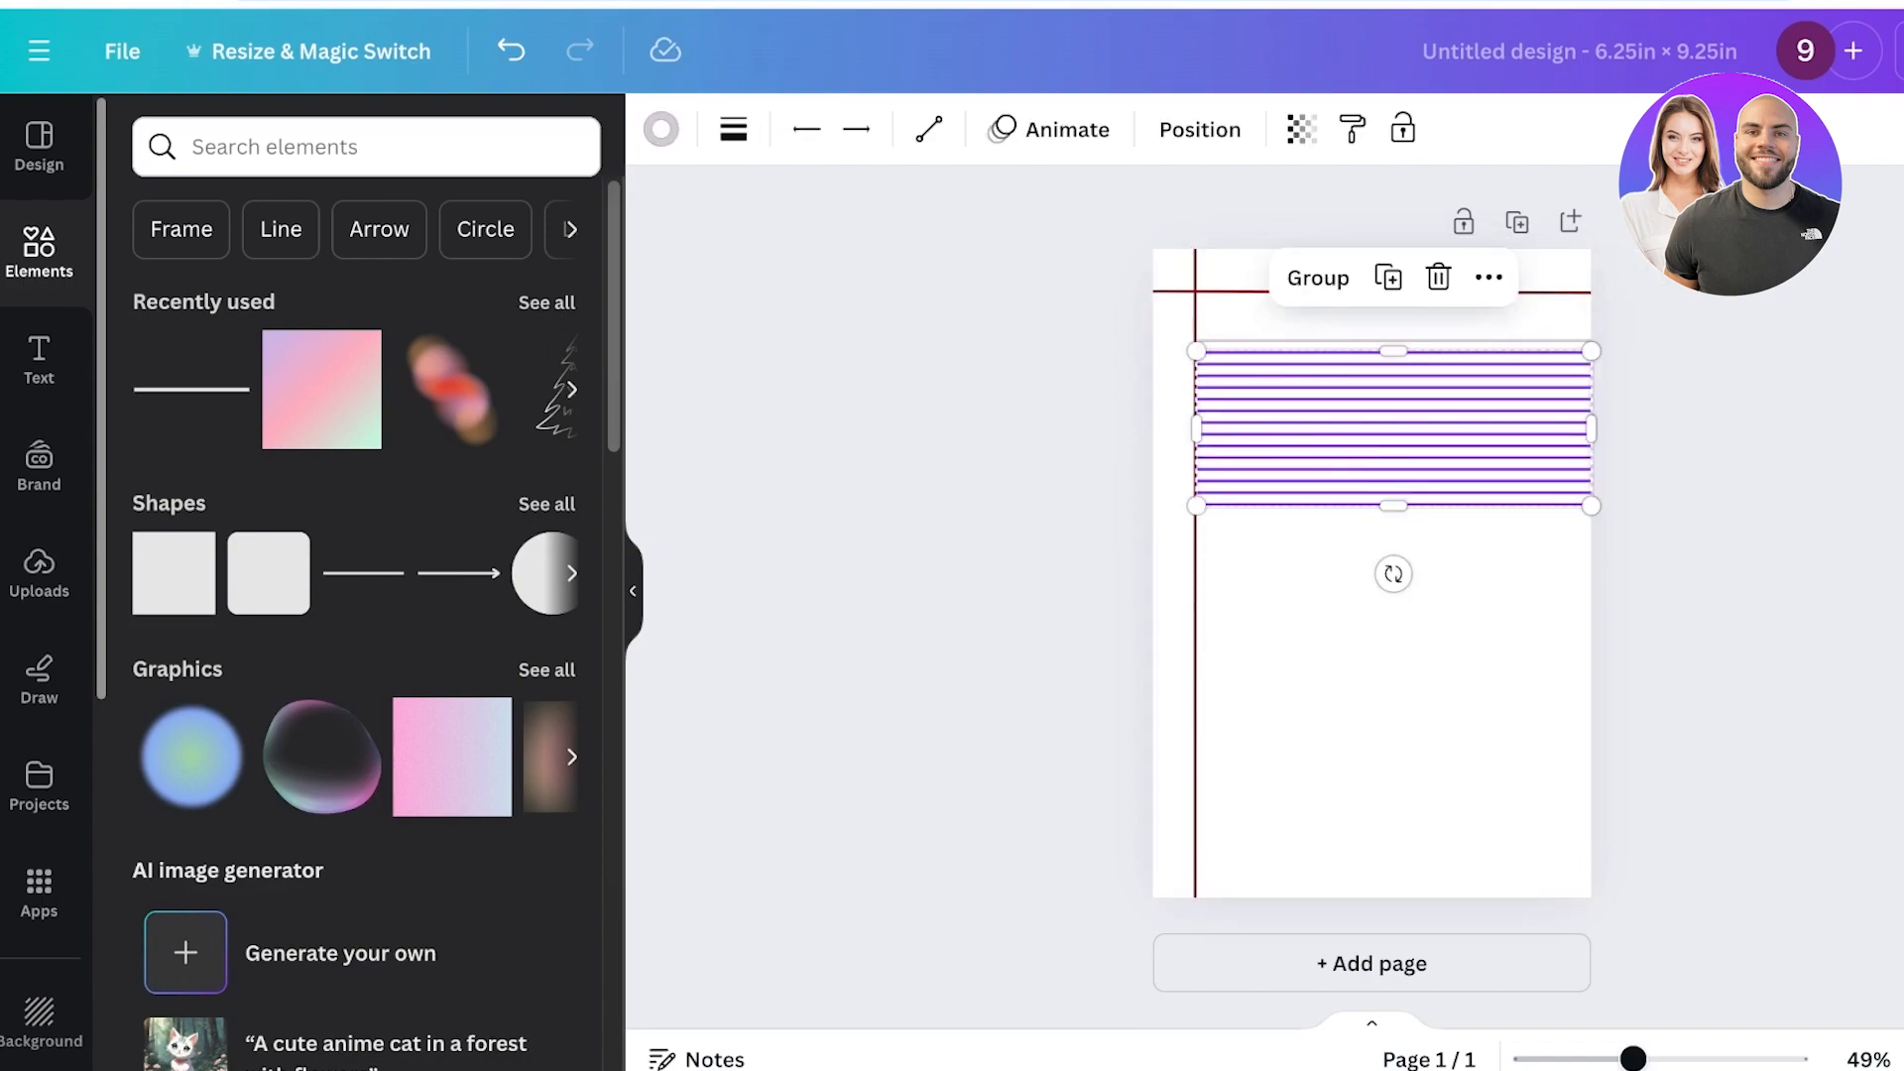
{"action": "left_click", "coordinate": [1398, 655]}
{"action": "left_click_drag", "start_coordinate": [1397, 655], "coordinate": [1399, 404]}
{"action": "left_click_drag", "start_coordinate": [1400, 430], "coordinate": [1410, 498]}
{"action": "left_click_drag", "start_coordinate": [1438, 739], "coordinate": [1453, 527]}
{"action": "left_click_drag", "start_coordinate": [1405, 533], "coordinate": [1427, 730]}
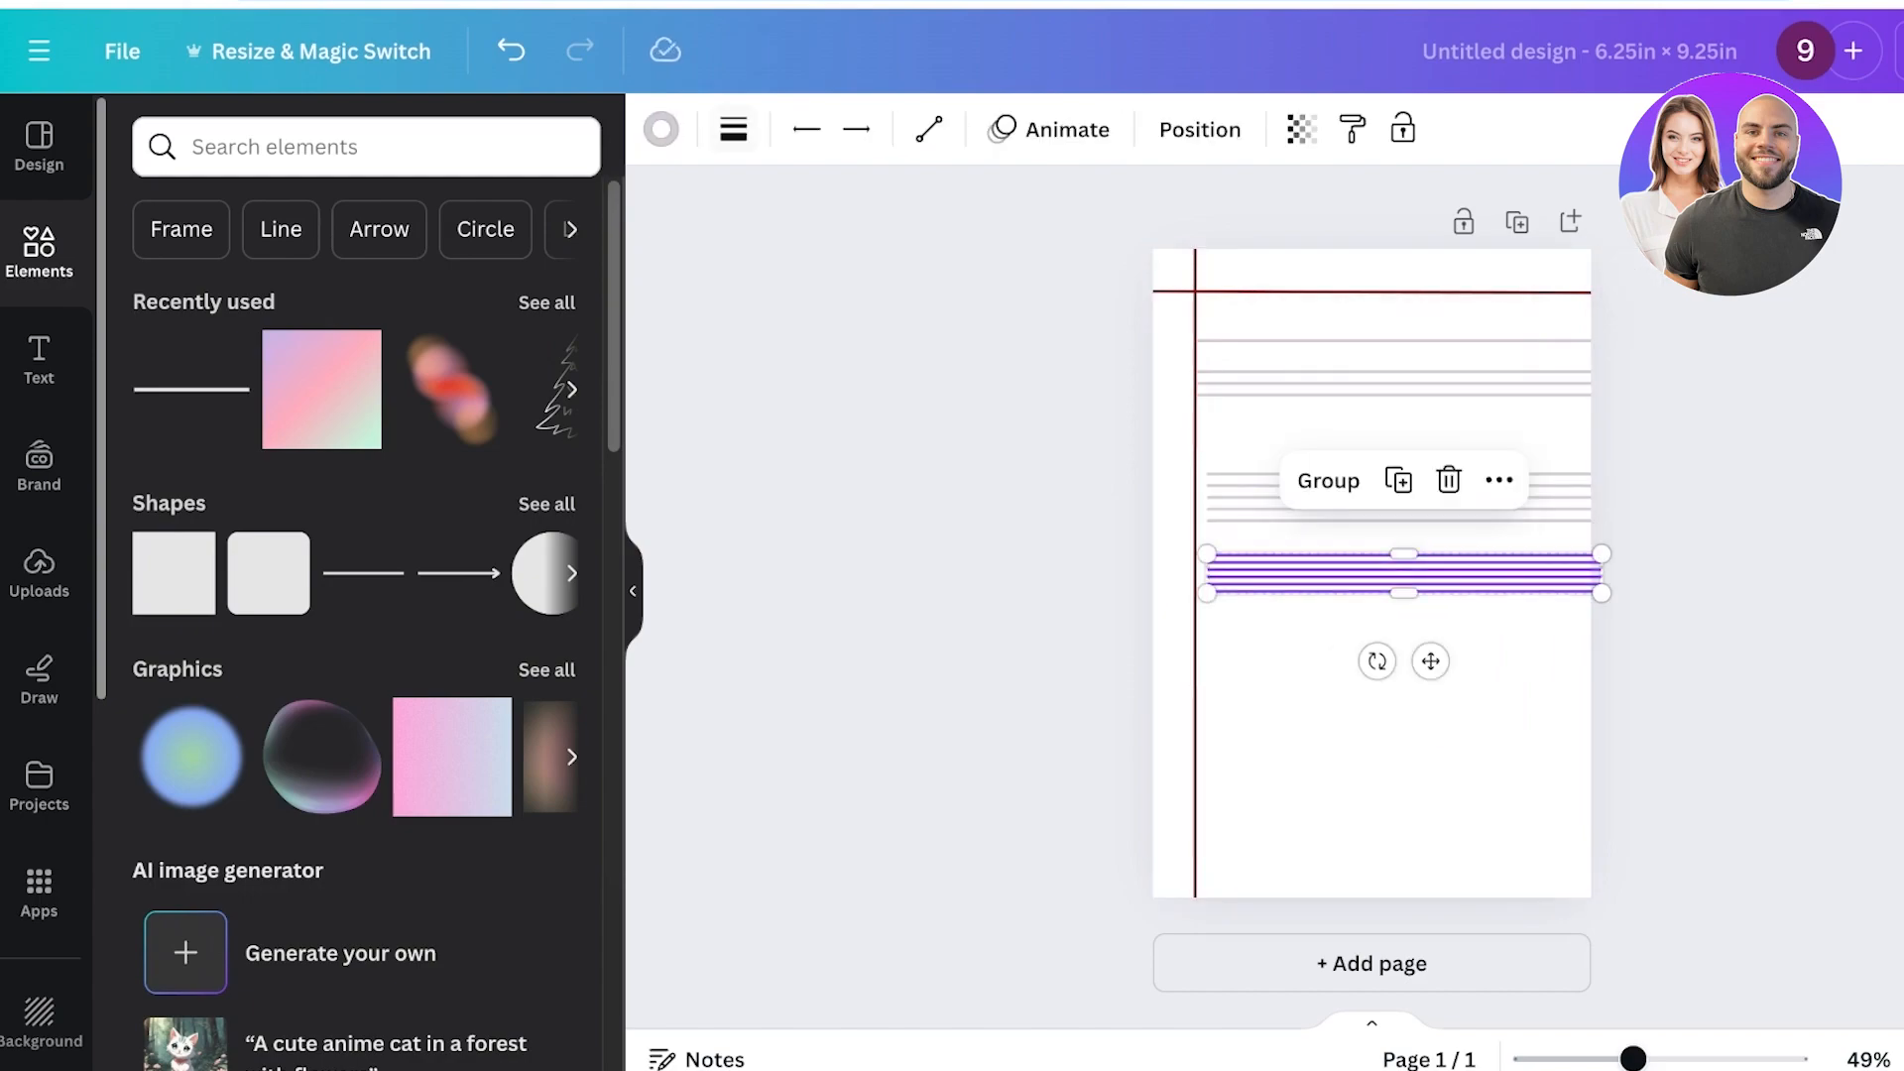
{"action": "left_click", "coordinate": [510, 50]}
{"action": "left_click", "coordinate": [511, 49]}
{"action": "left_click", "coordinate": [511, 49]}
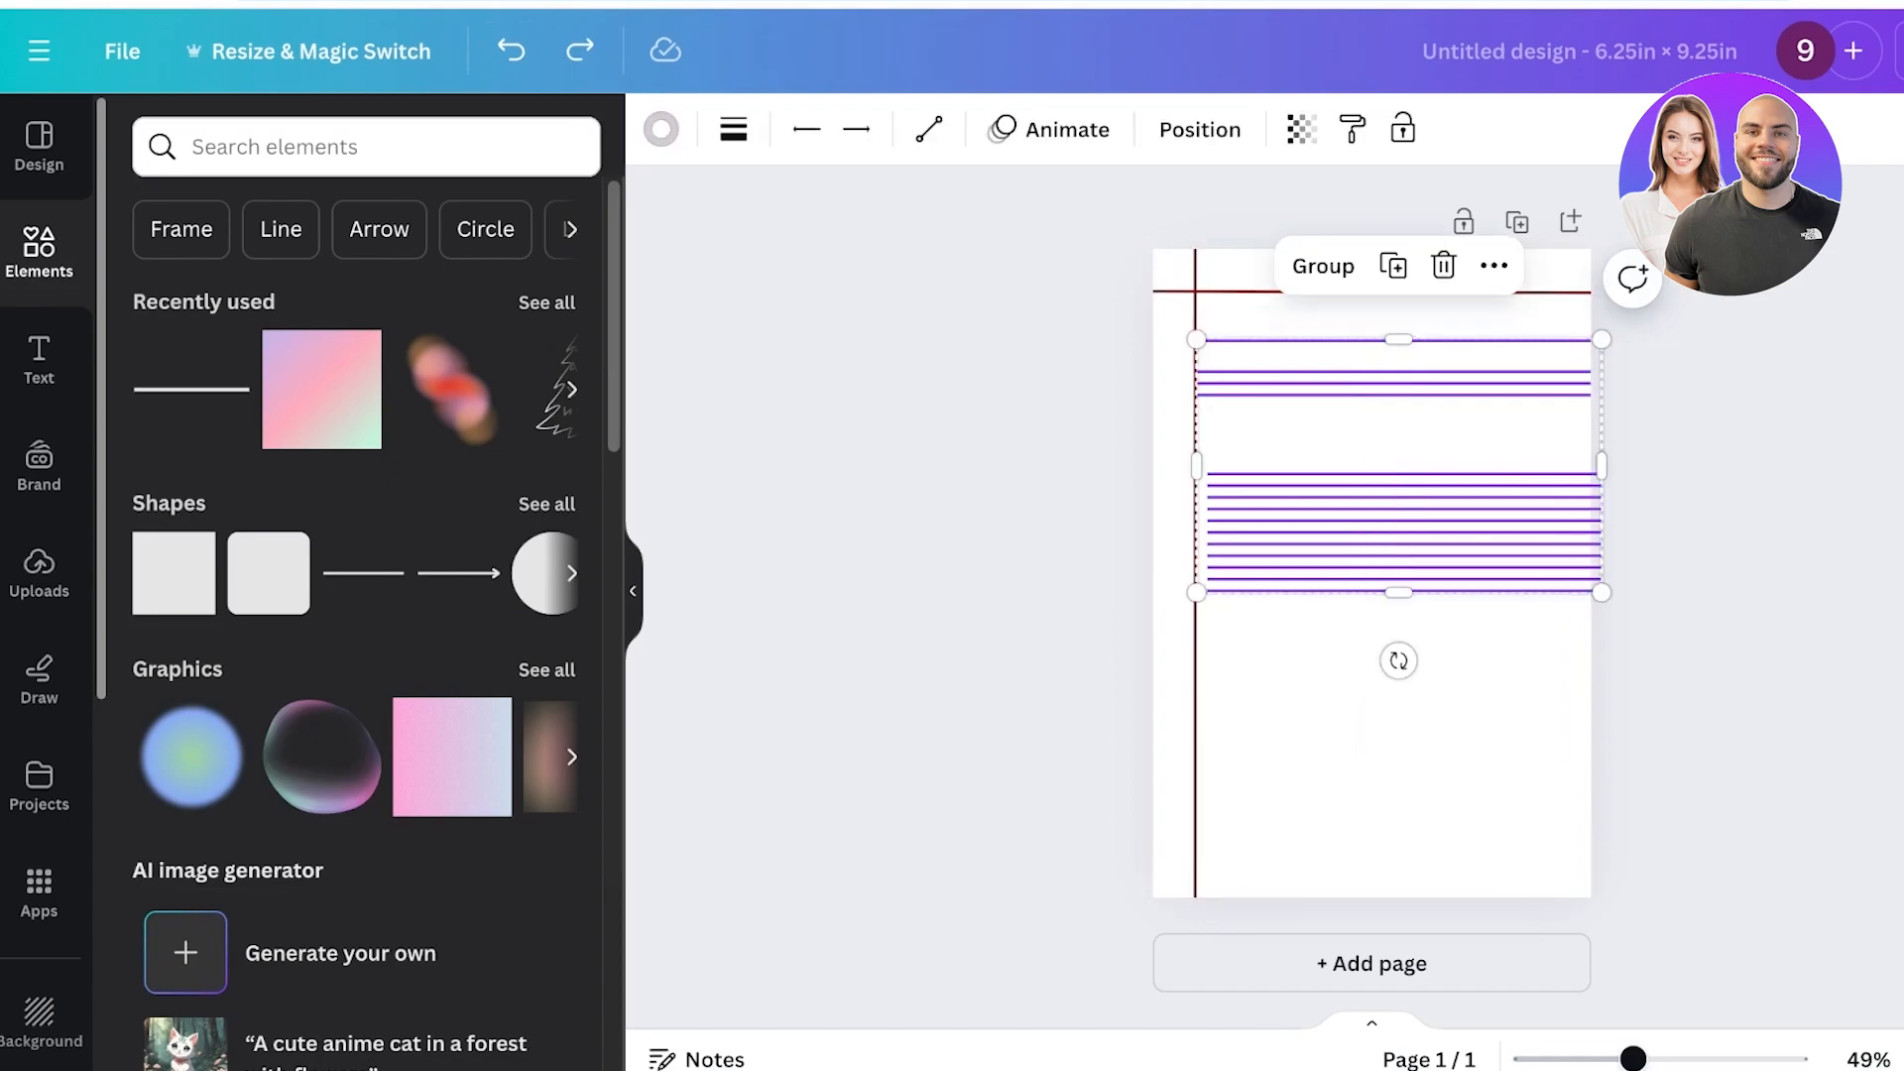
Tidy up the selected grey lines so they are spaced evenly.
{"action": "left_click", "coordinate": [1494, 265]}
{"action": "mouse_move", "coordinate": [1587, 693]}
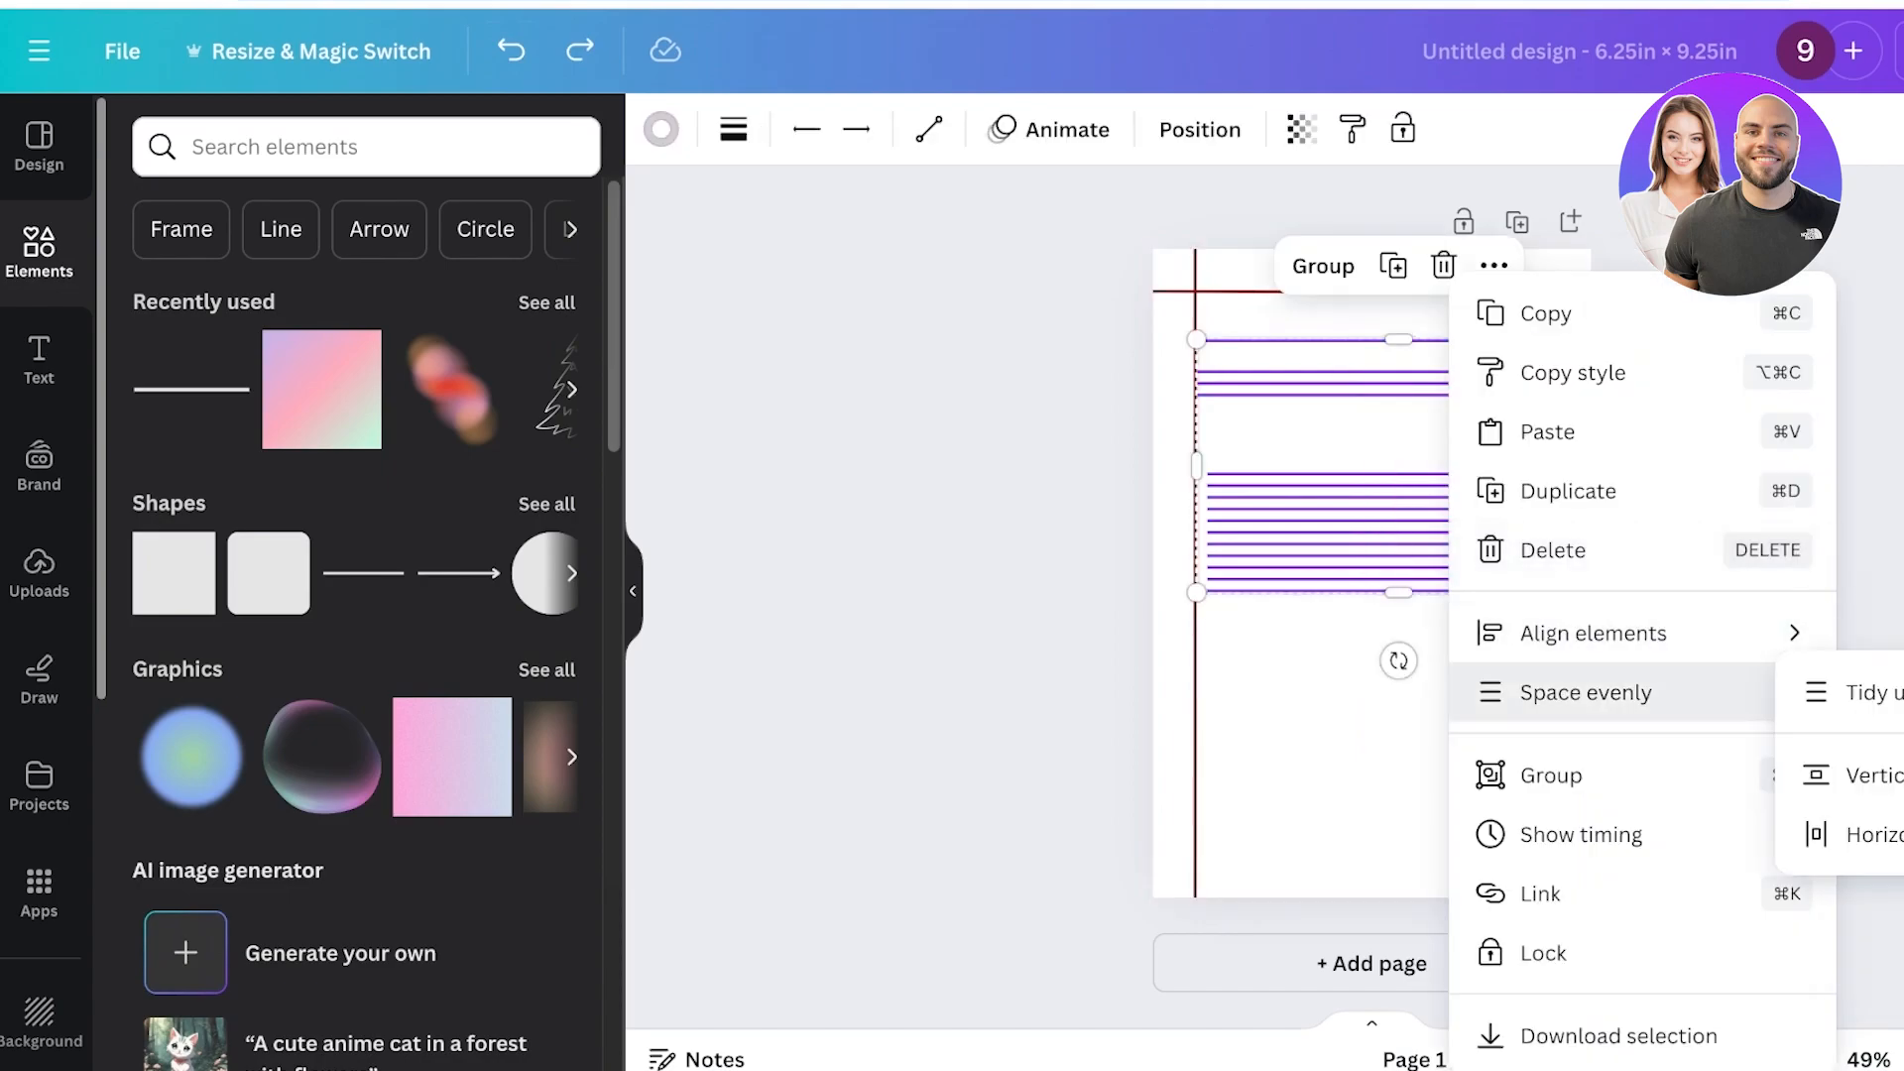
{"action": "left_click", "coordinate": [1845, 692]}
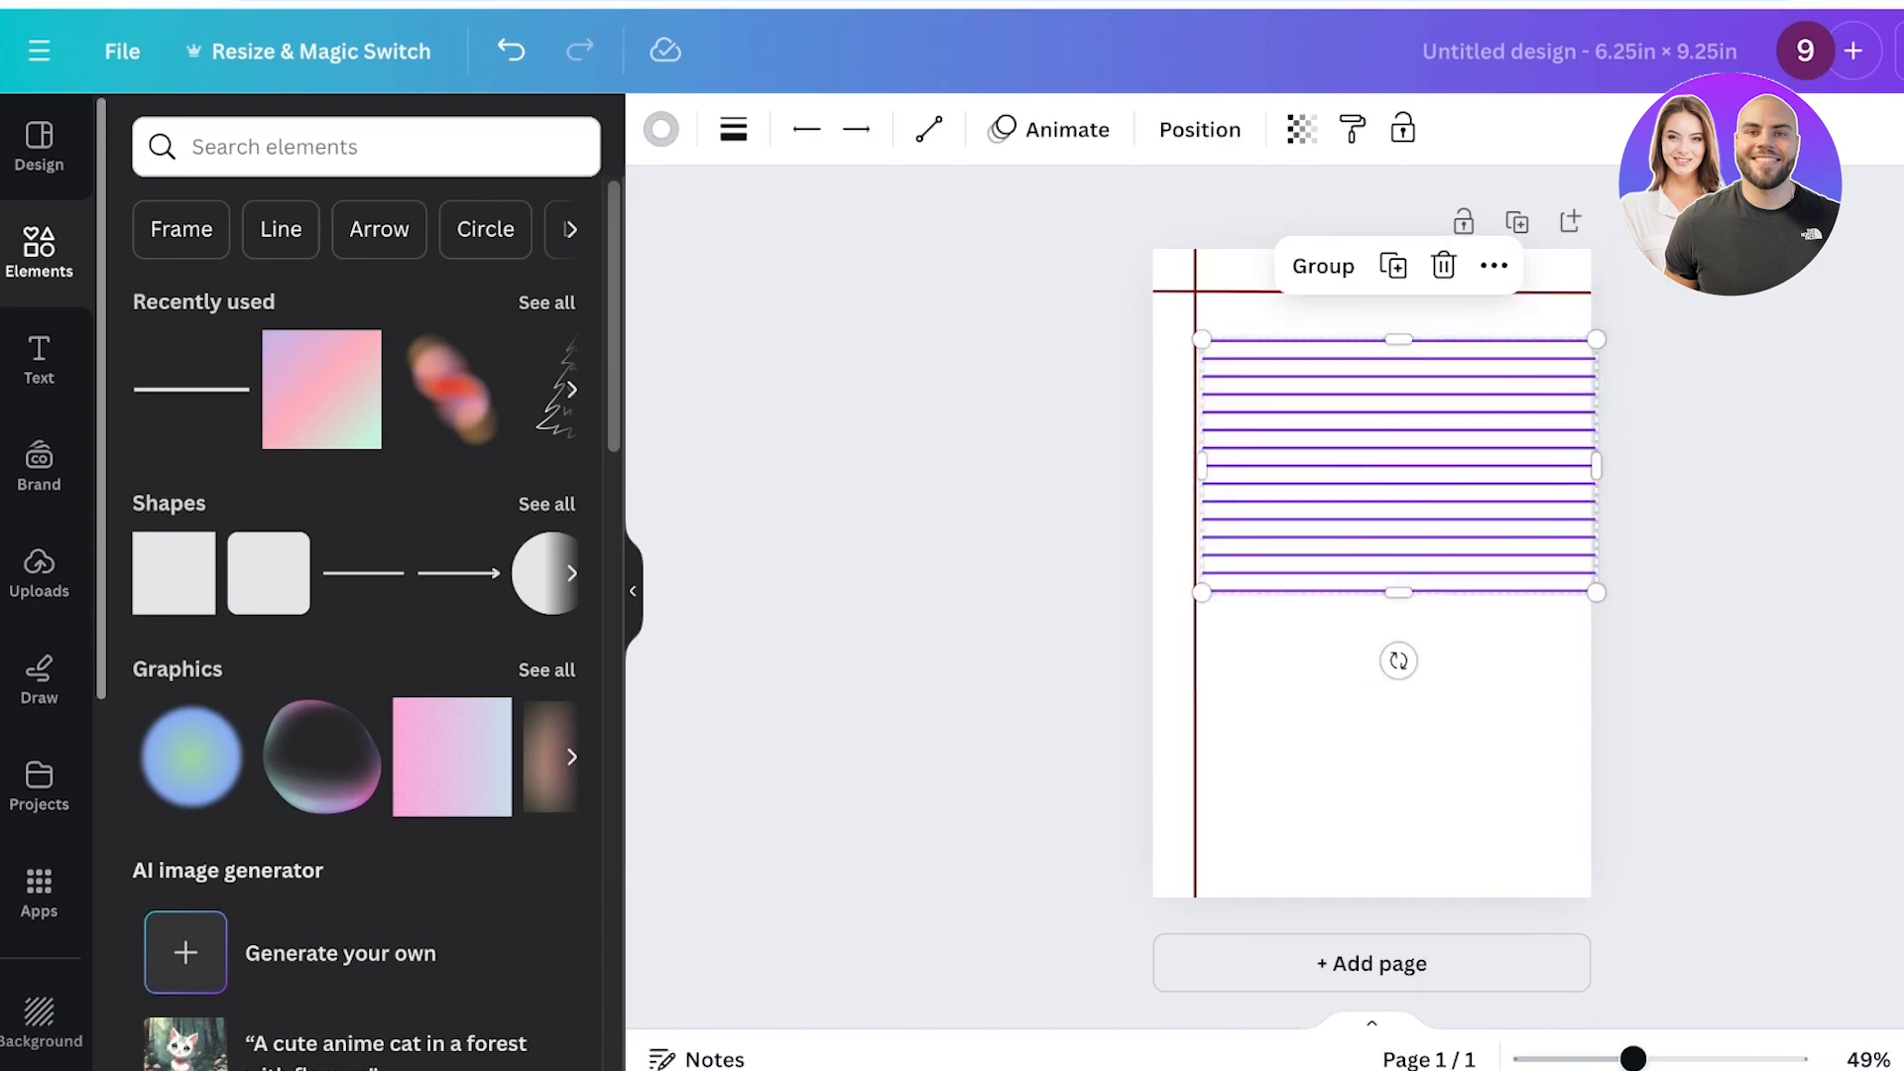
{"action": "left_click_drag", "start_coordinate": [1398, 466], "coordinate": [1391, 462]}
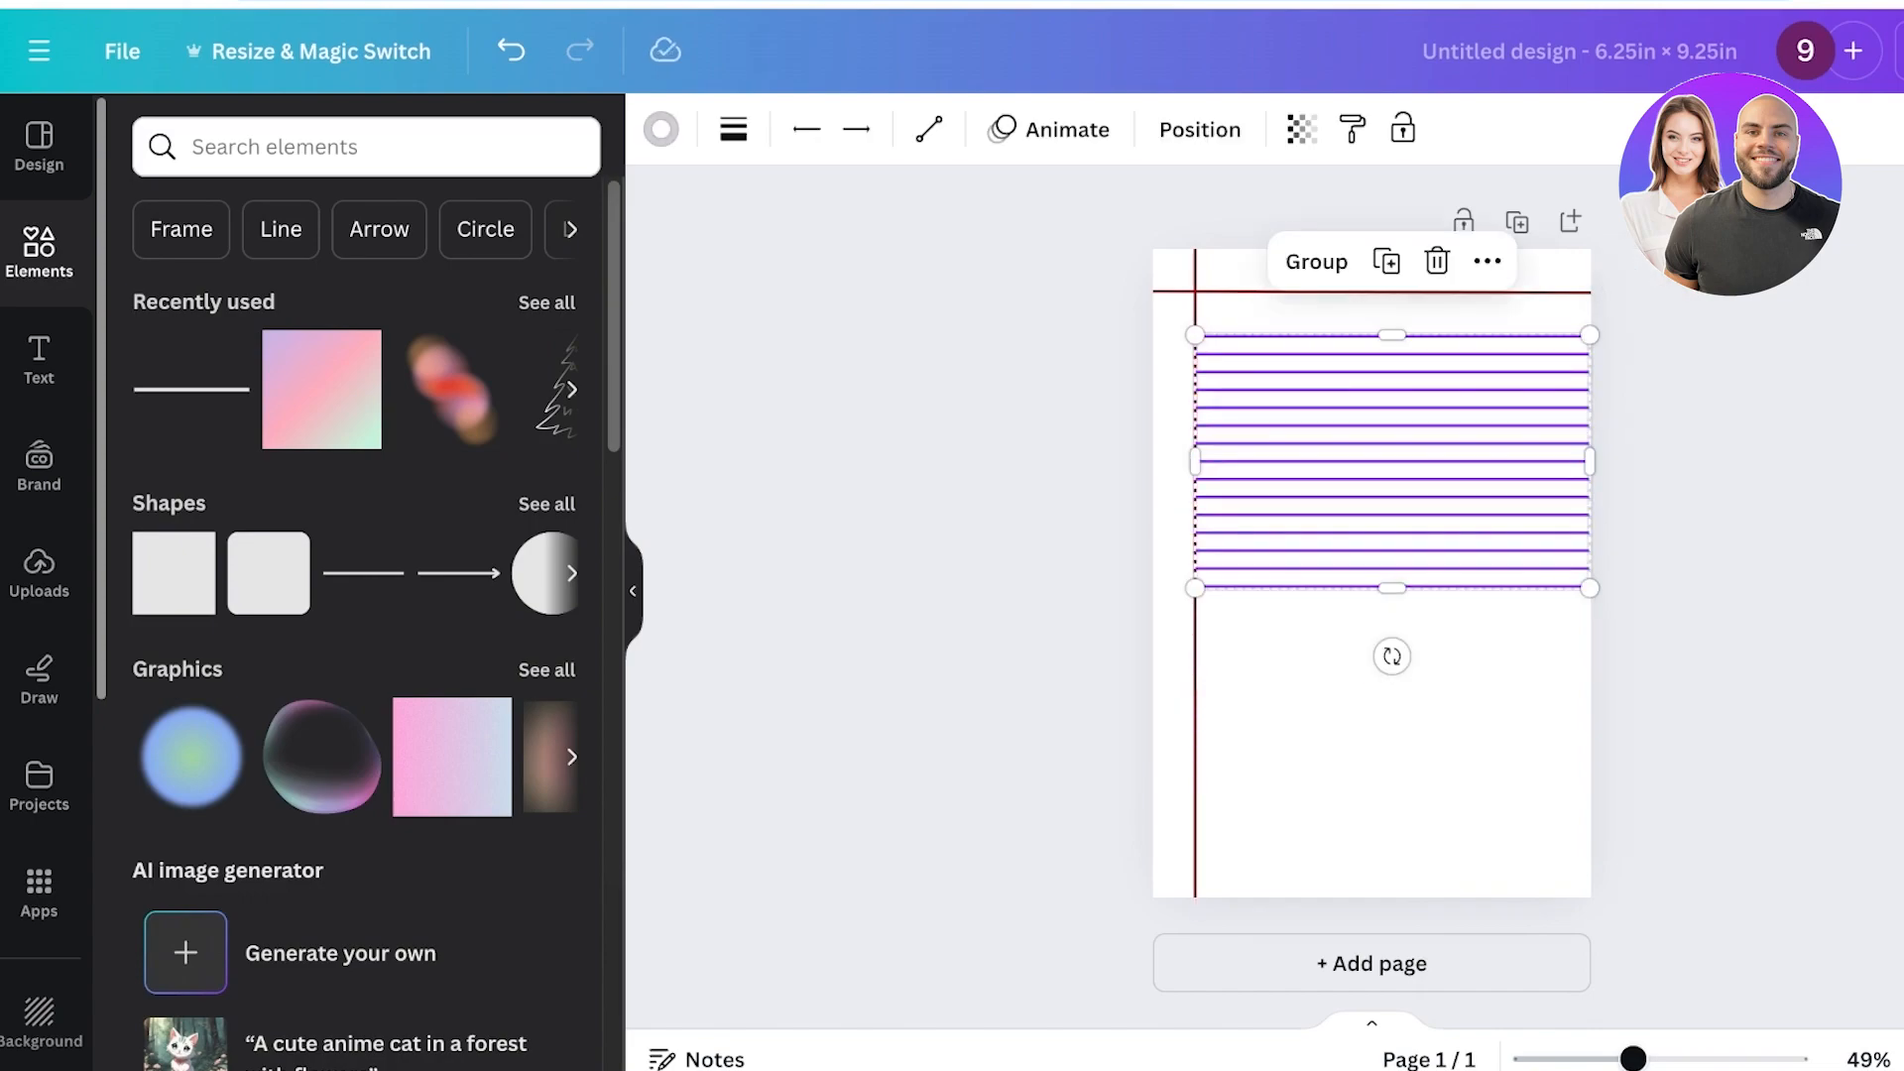
Duplicate the selected grey lines and move the copies down to fill the lower part of the page.
{"action": "key", "text": "ctrl+d"}
{"action": "left_click_drag", "start_coordinate": [1402, 541], "coordinate": [1393, 797]}
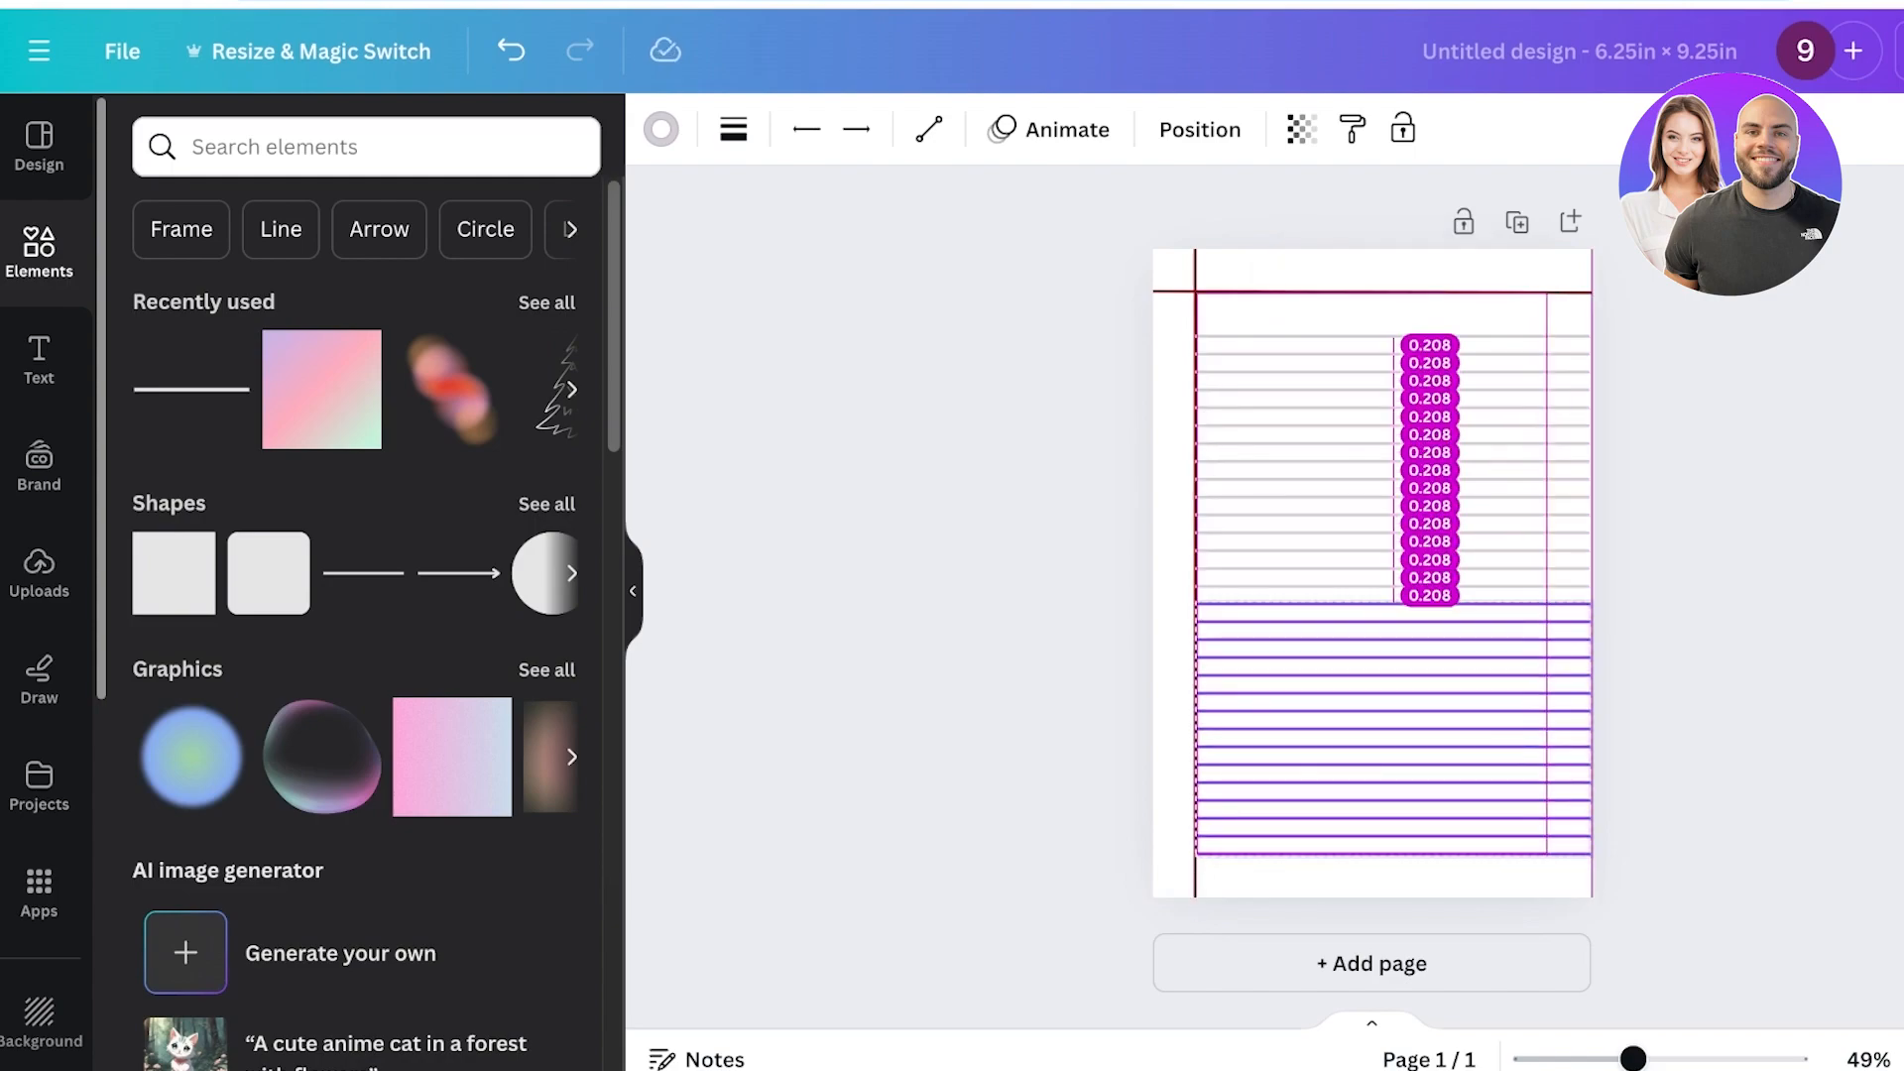
{"action": "key", "text": "Escape"}
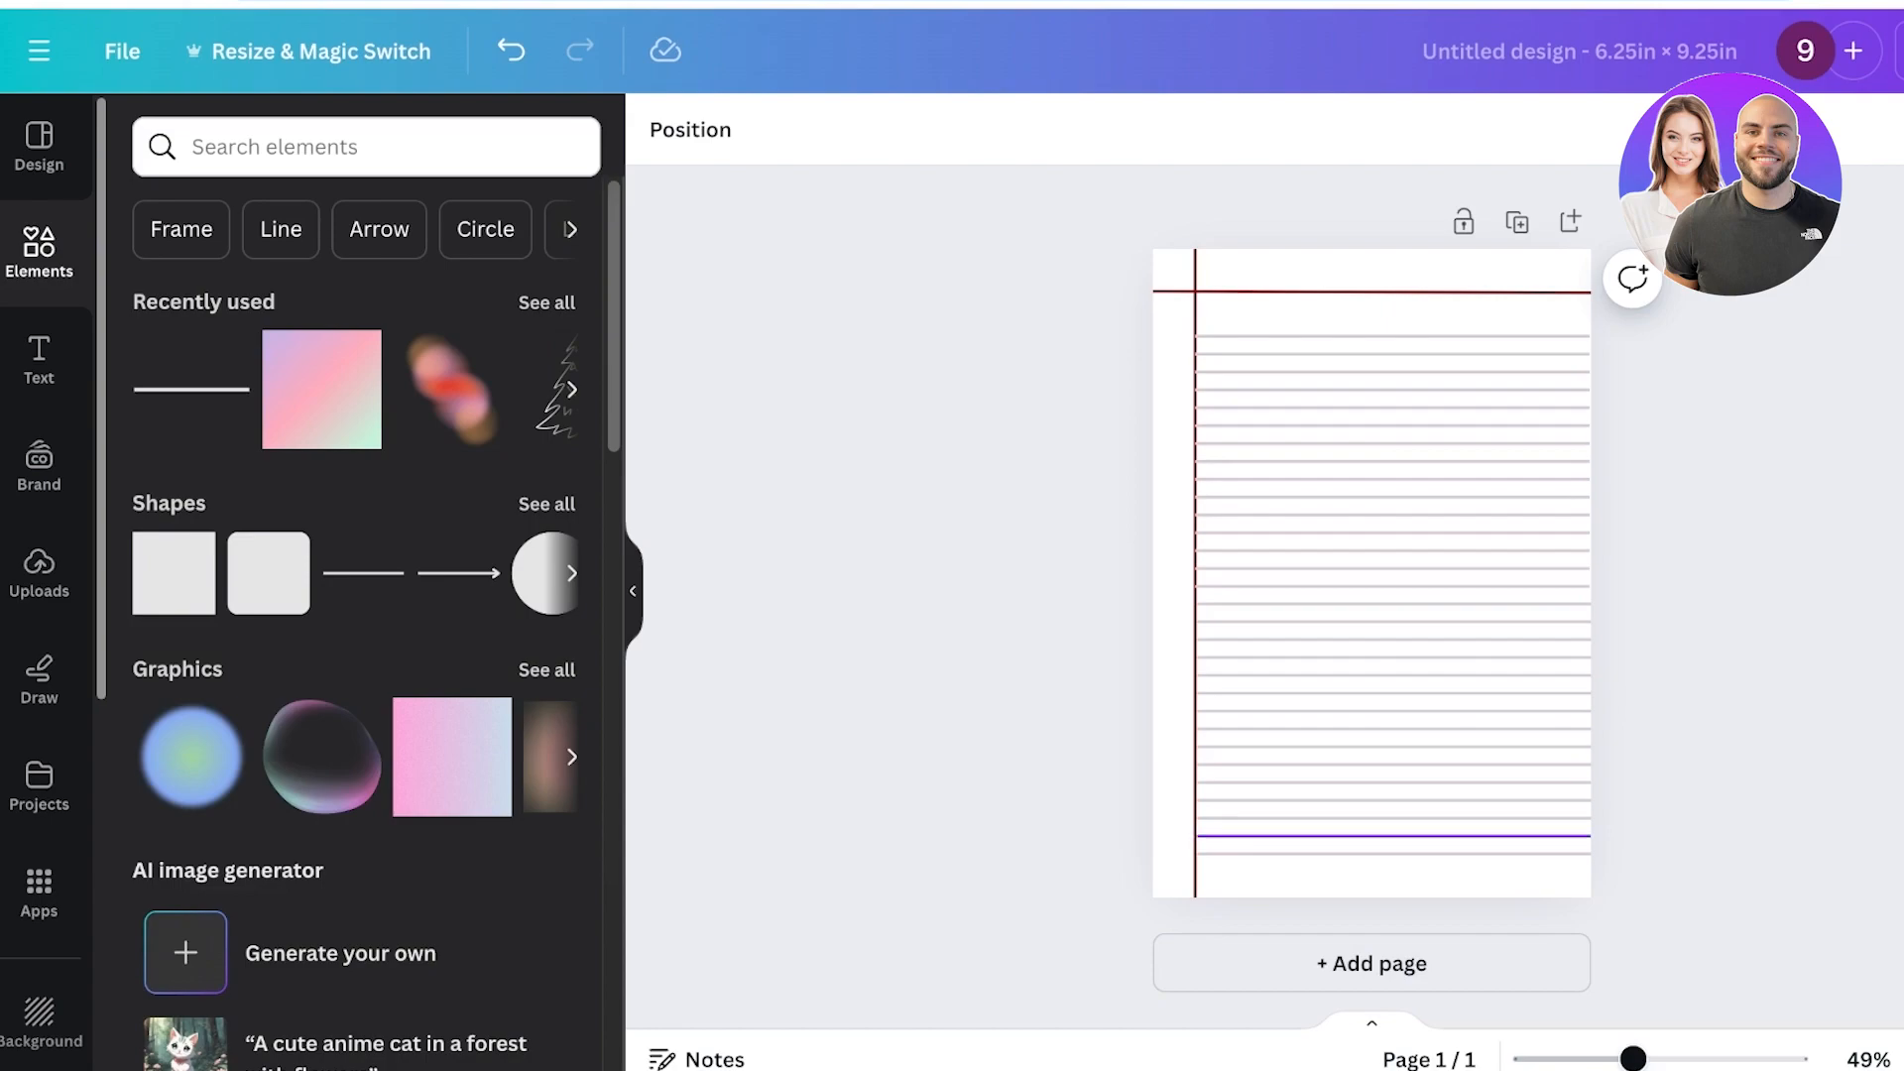
Delete the lowest grey line on the page.
{"action": "left_click", "coordinate": [1357, 845]}
{"action": "key", "text": "Delete"}
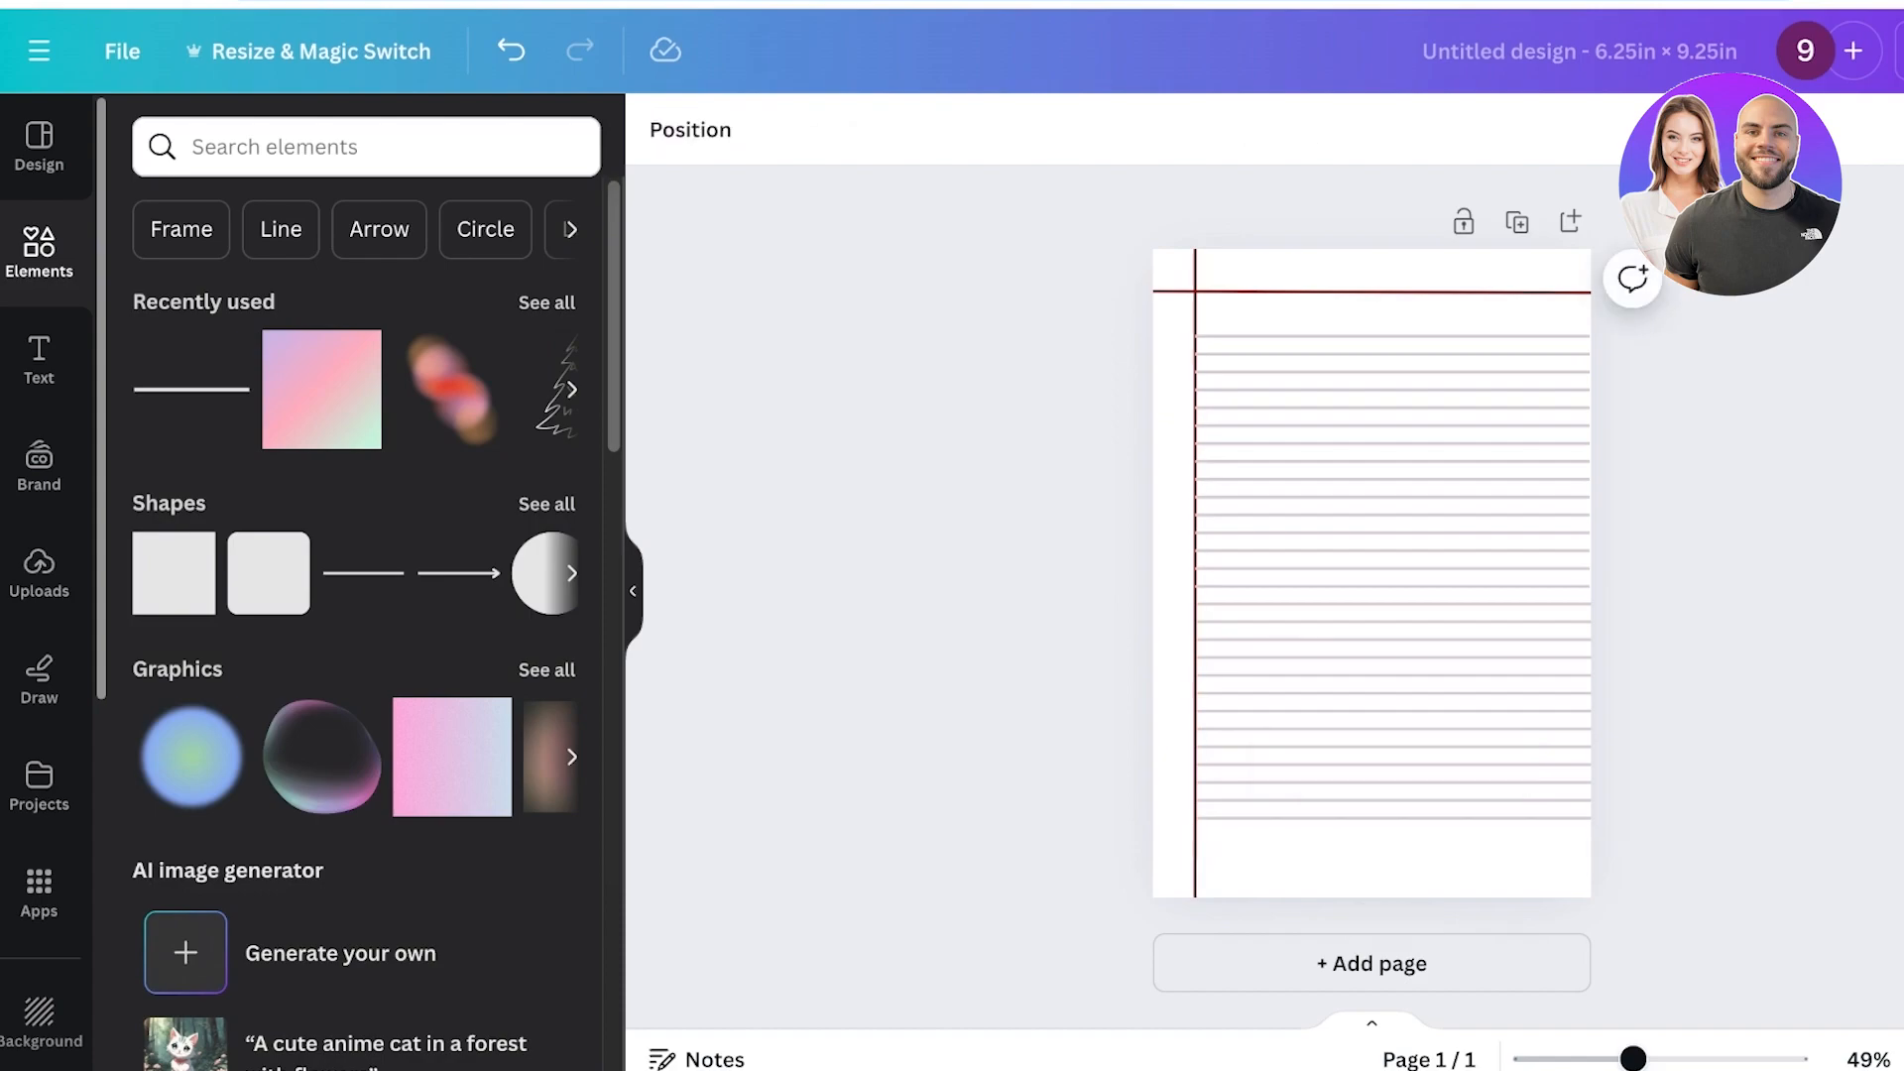
{"action": "scroll", "coordinate": [1371, 529], "scroll_direction": "up", "scroll_amount": 4}
{"action": "scroll", "coordinate": [1372, 530], "scroll_direction": "down", "scroll_amount": 1}
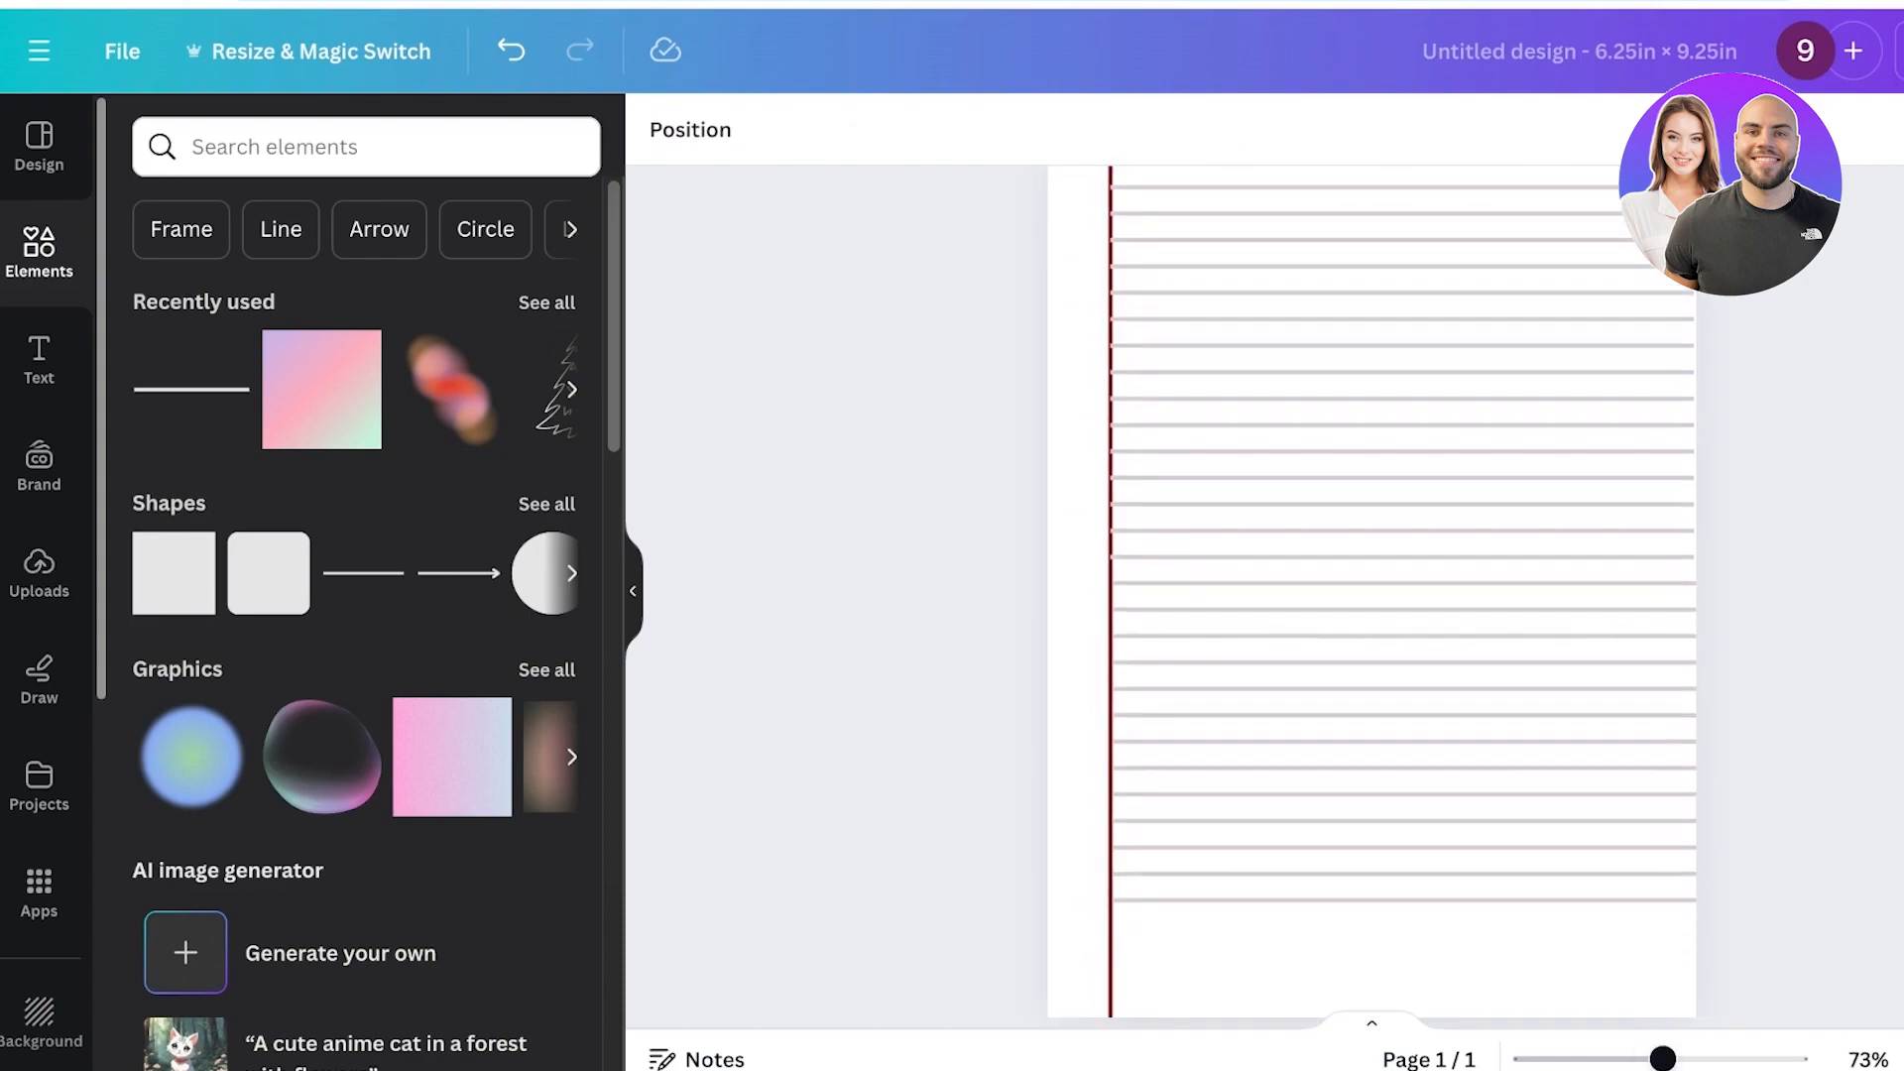
{"action": "scroll", "coordinate": [1371, 530], "scroll_direction": "down", "scroll_amount": 2}
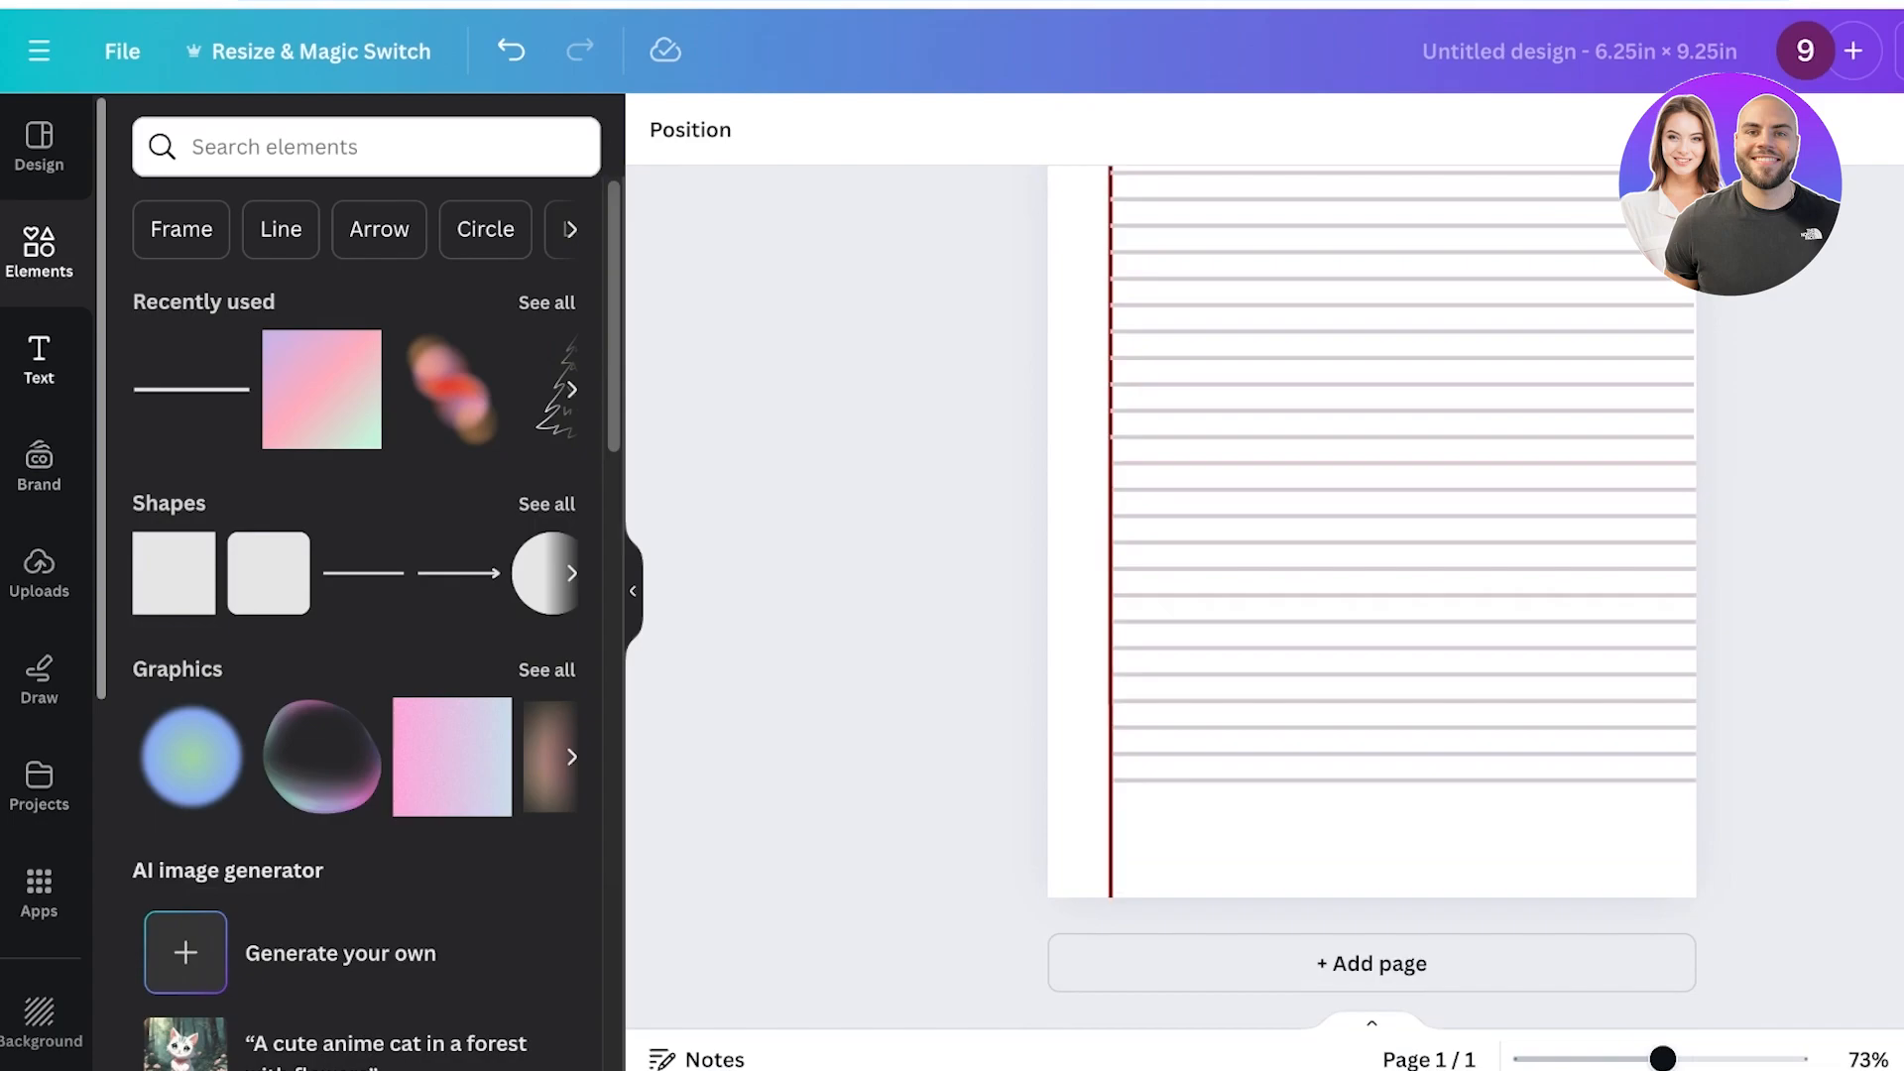
Search the apps for bulk and open Bulk create before returning to the design panel.
{"action": "left_click", "coordinate": [39, 359]}
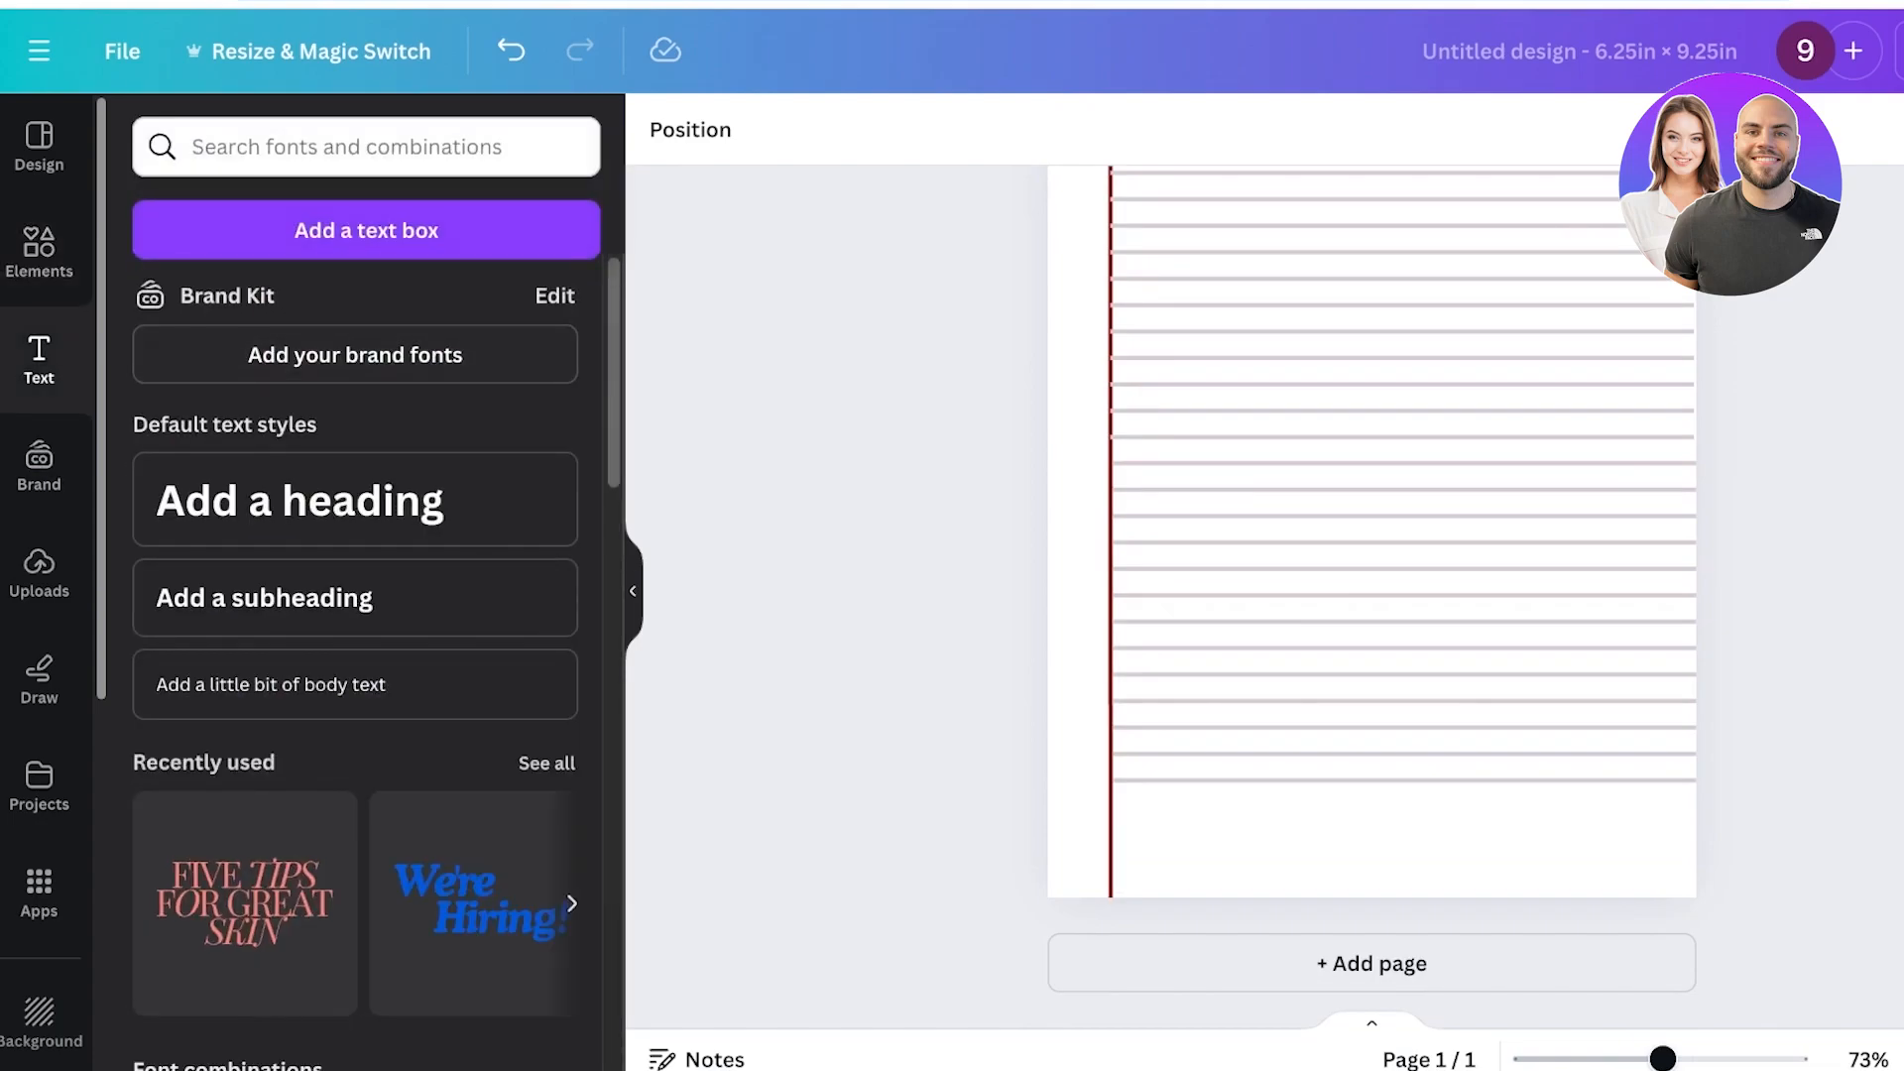
{"action": "scroll", "coordinate": [323, 518], "scroll_direction": "down", "scroll_amount": 10}
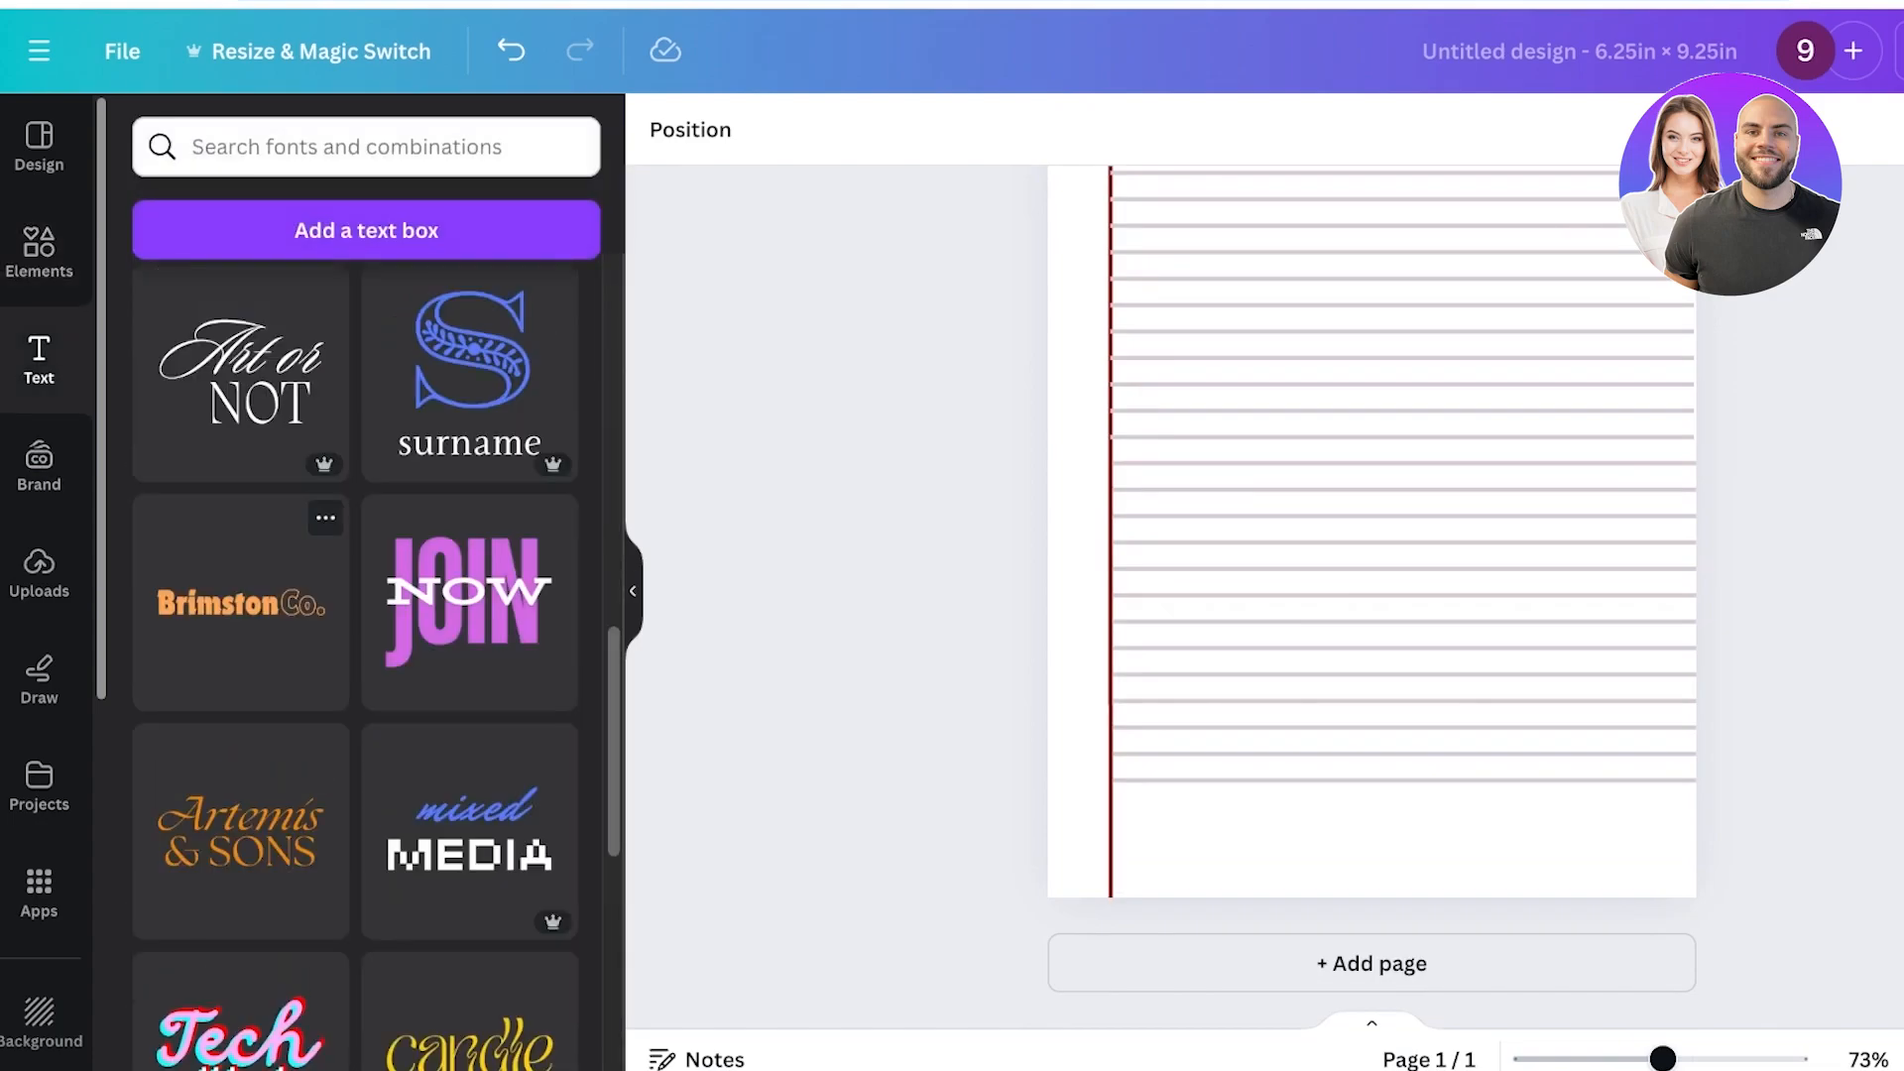
{"action": "scroll", "coordinate": [323, 517], "scroll_direction": "up", "scroll_amount": 7}
{"action": "left_click", "coordinate": [347, 147]}
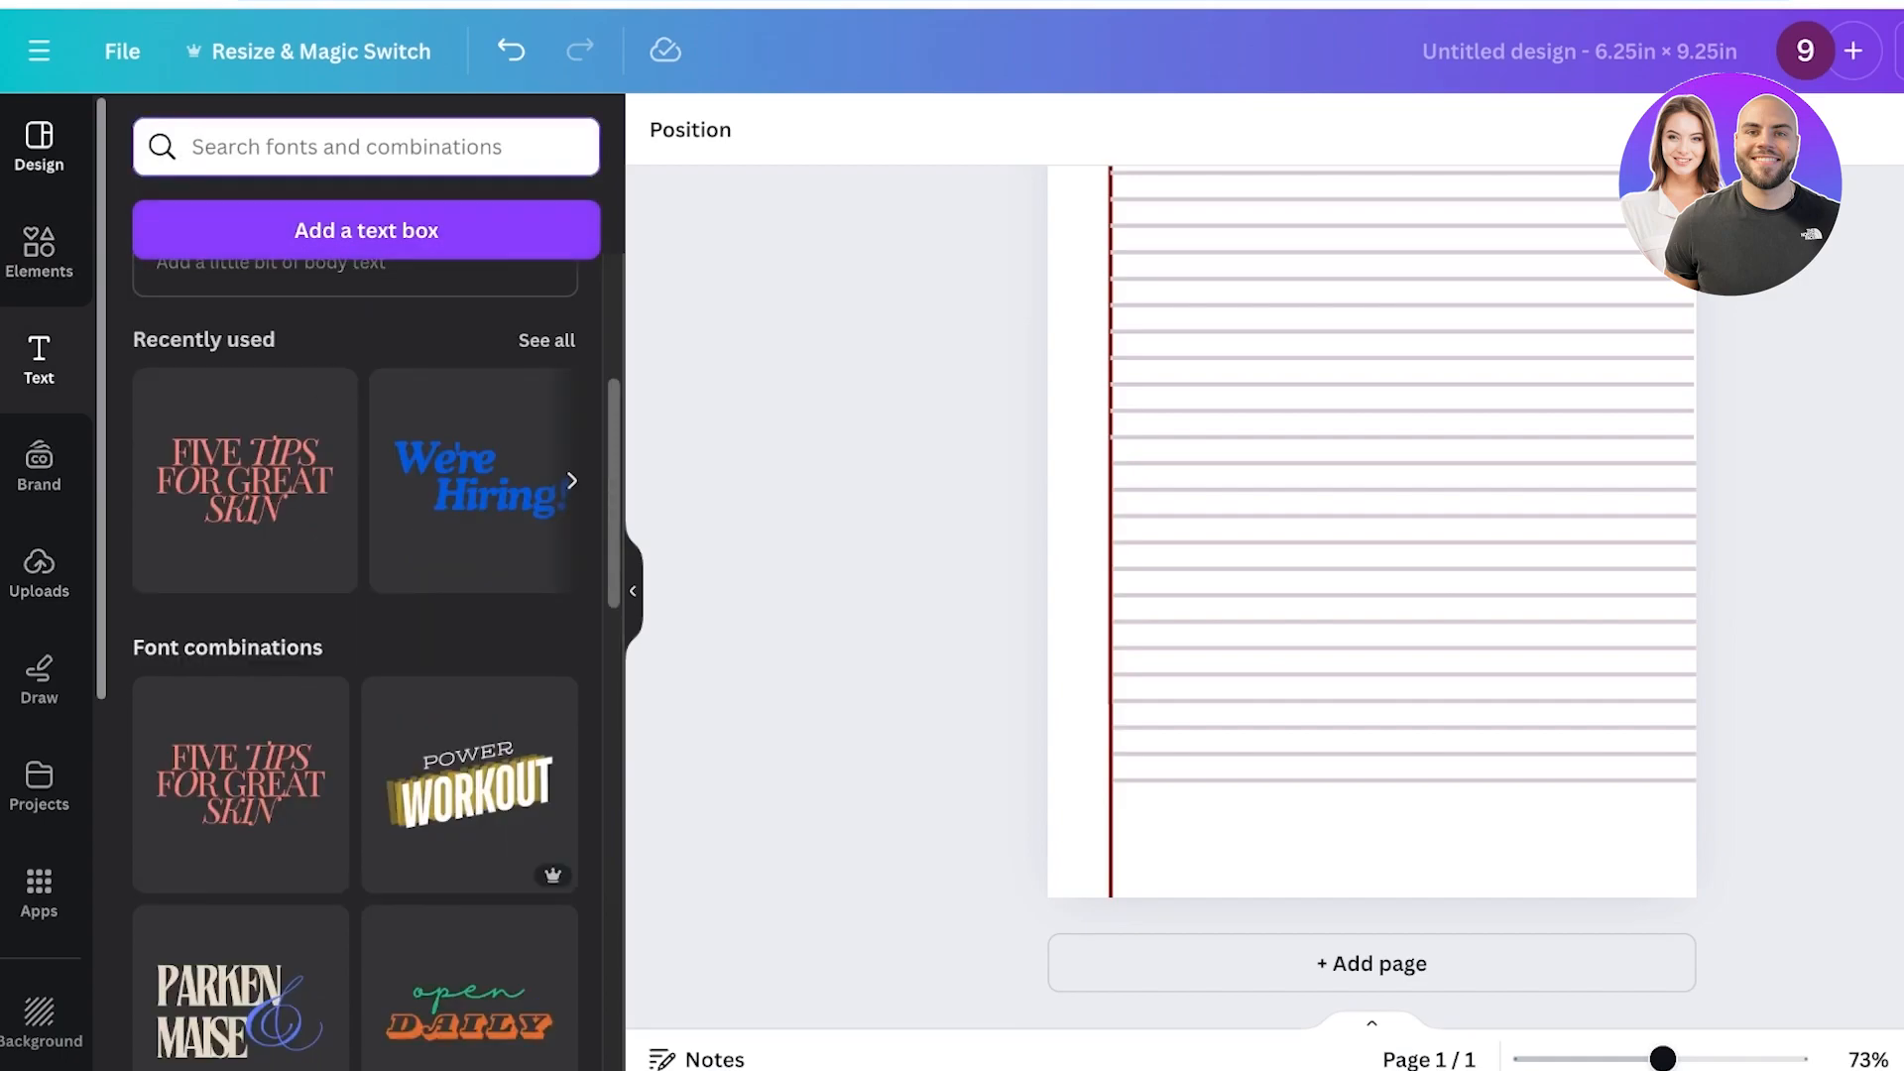
{"action": "left_click", "coordinate": [38, 893]}
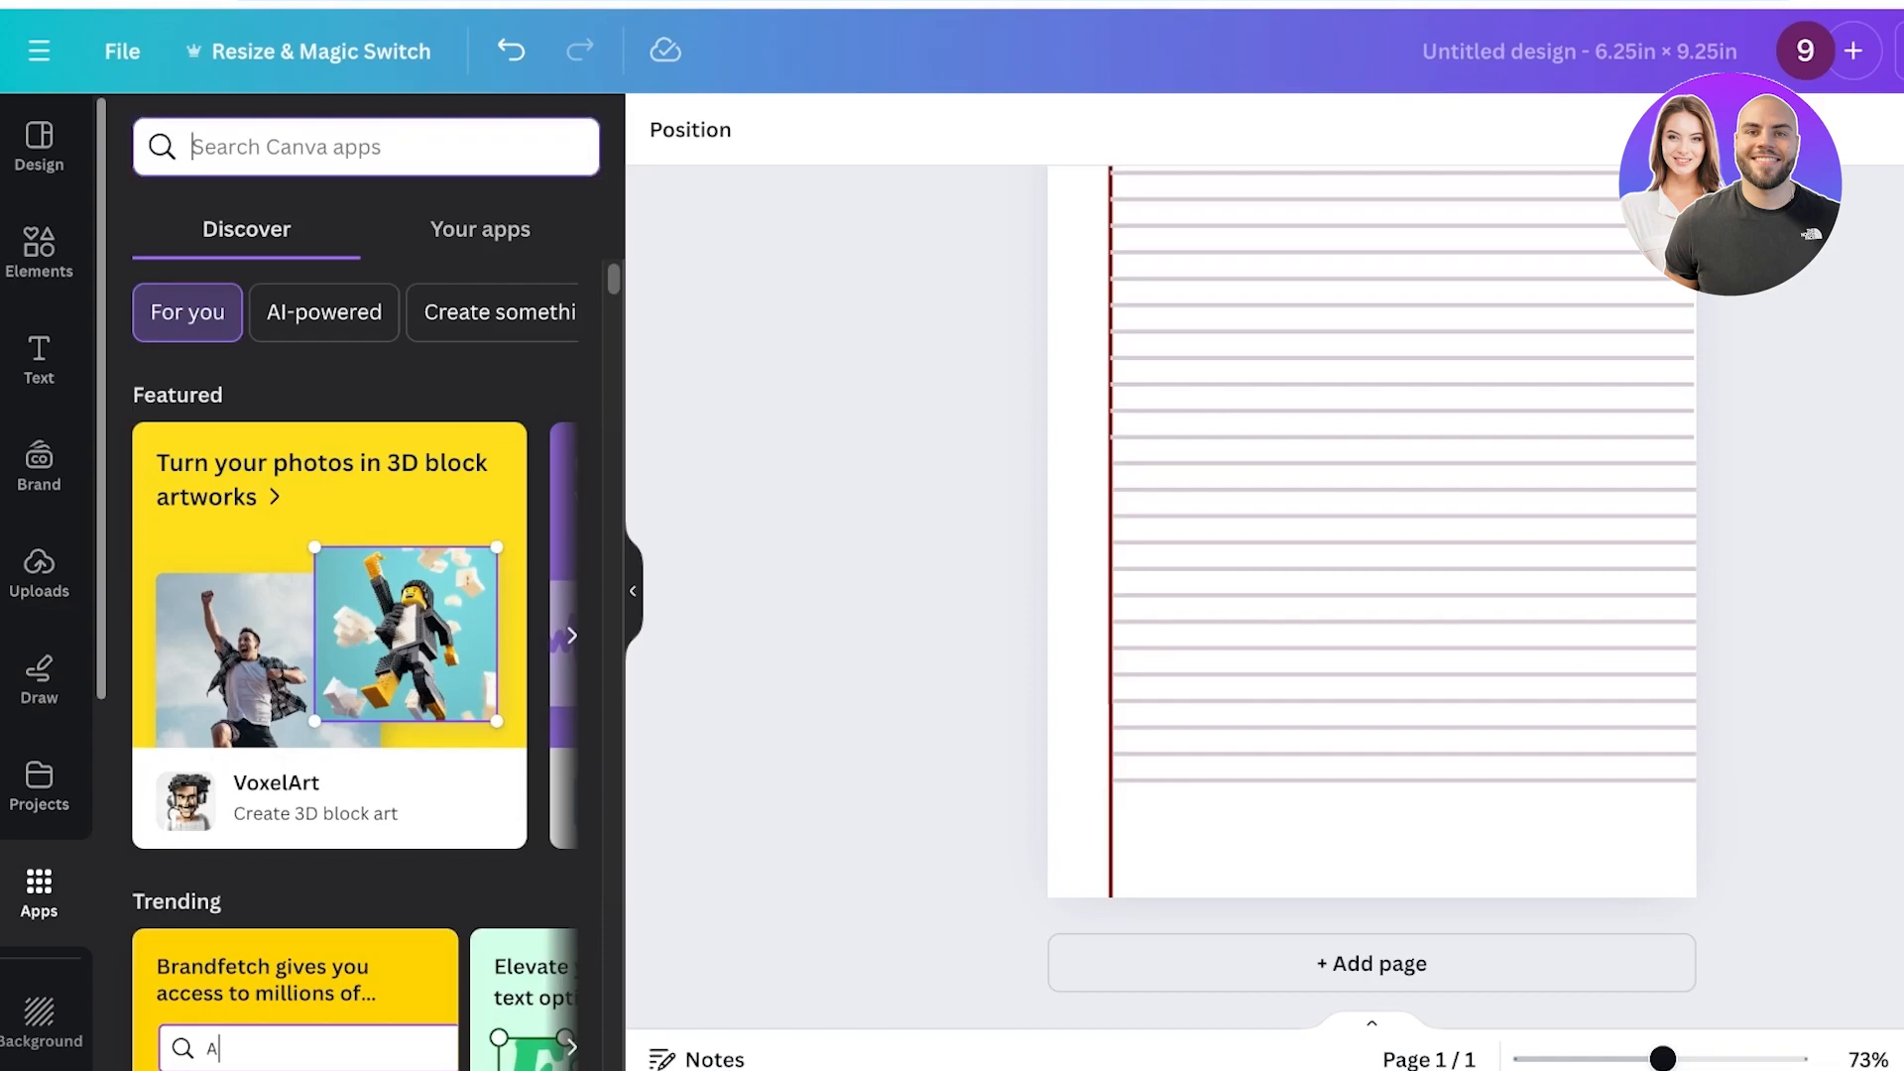
{"action": "type", "text": "bulk"}
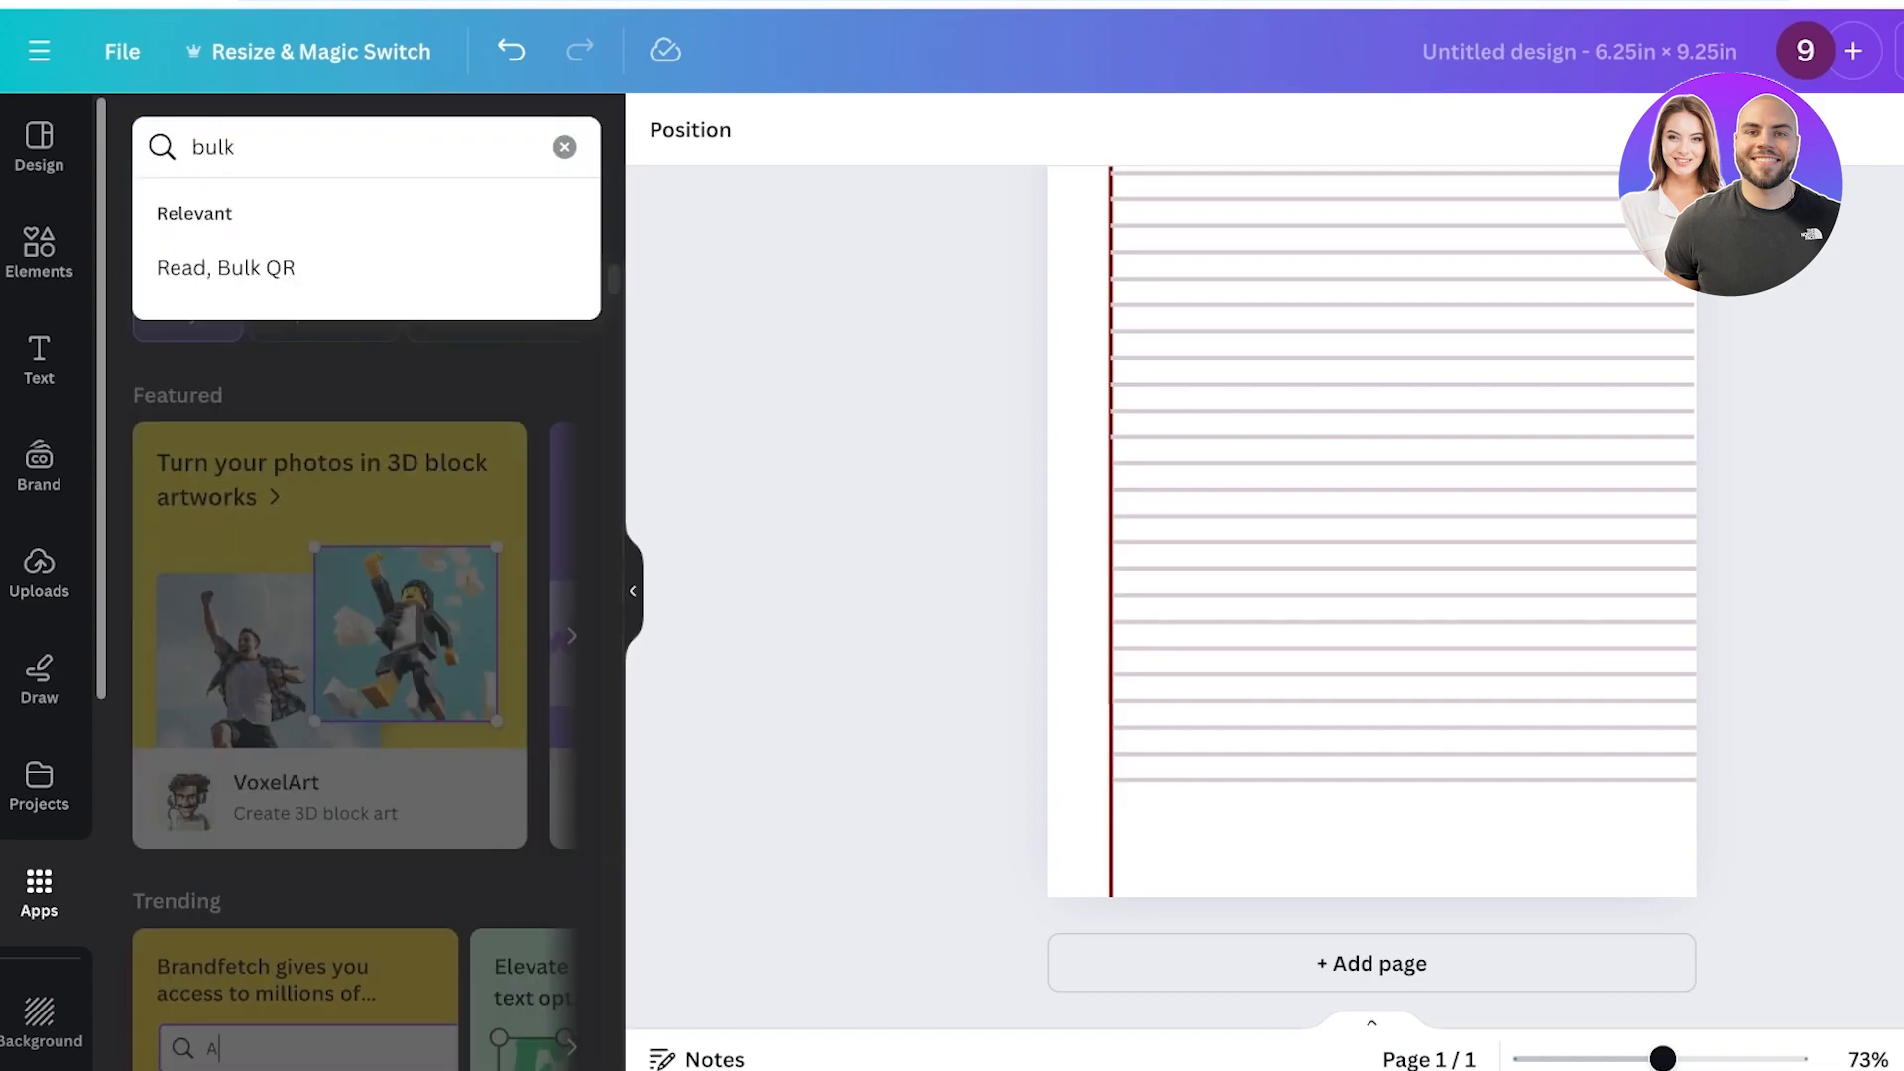
{"action": "key", "text": "Return"}
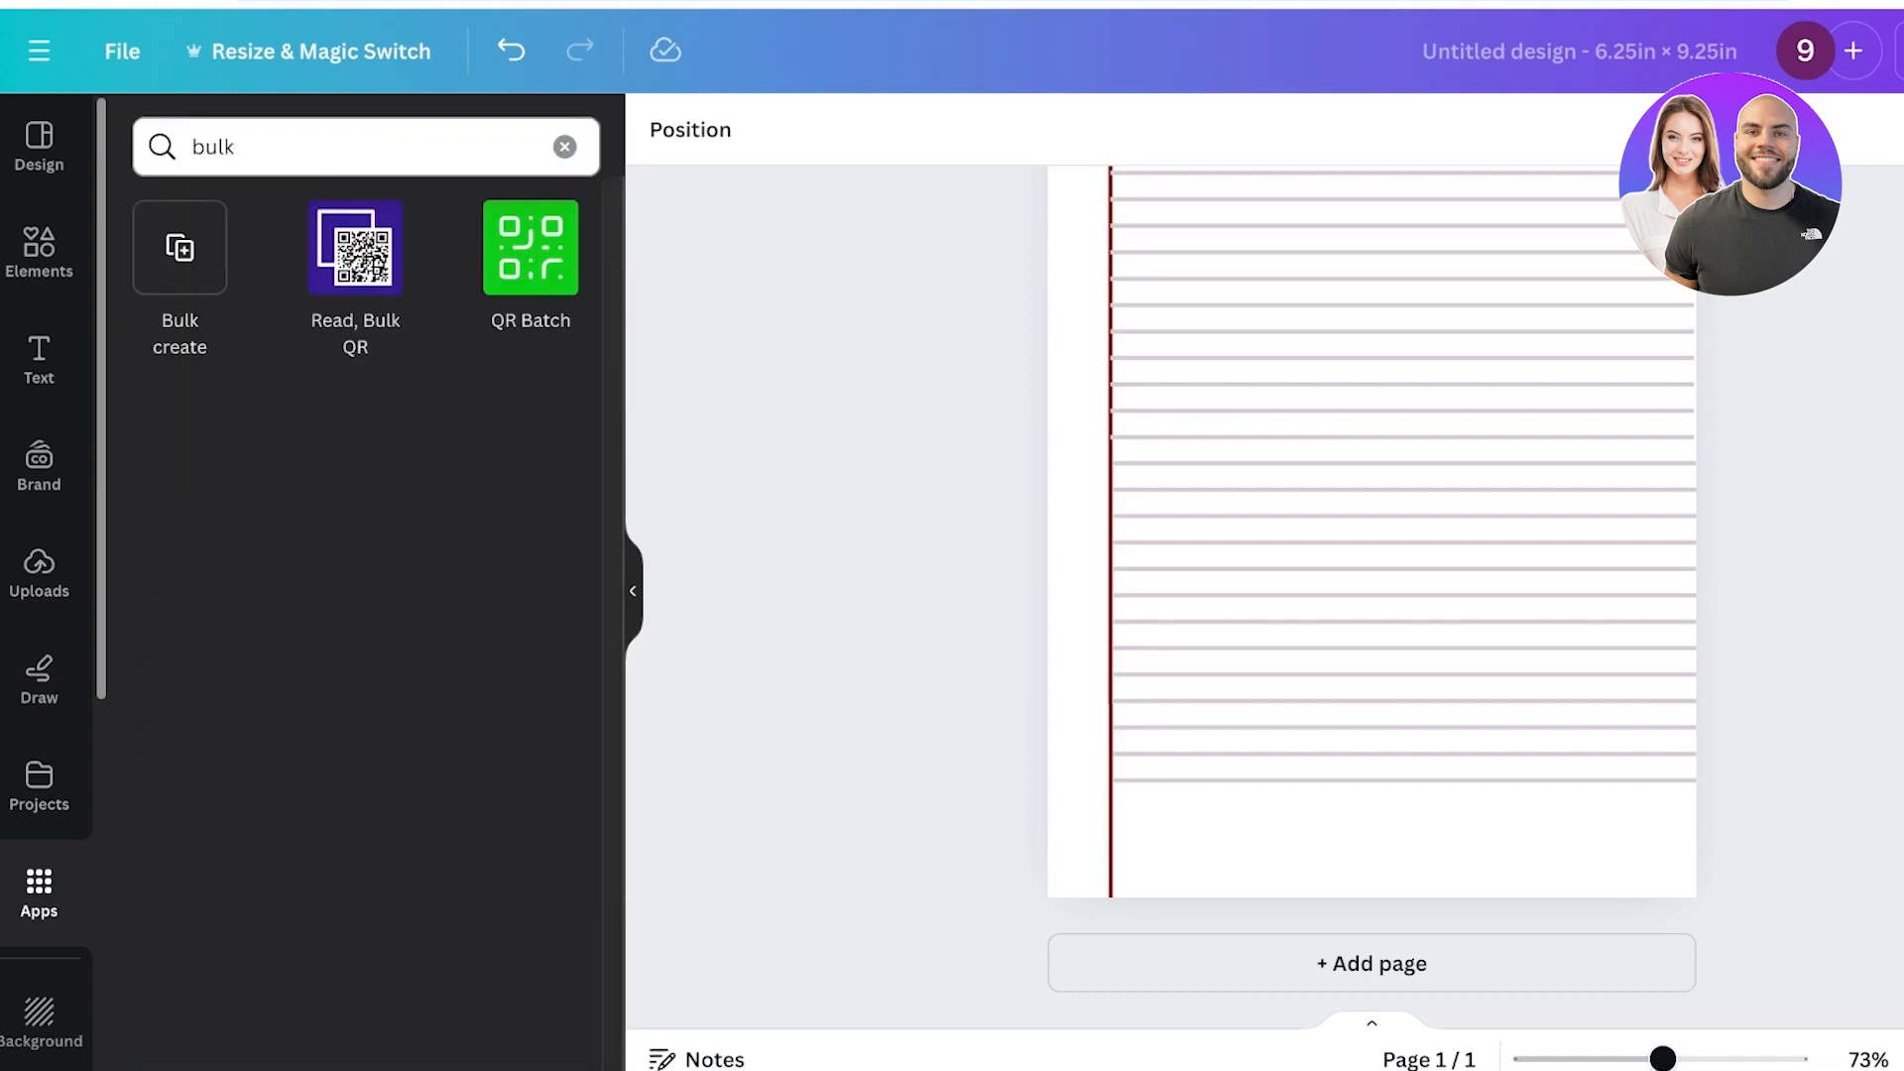
{"action": "left_click", "coordinate": [179, 248]}
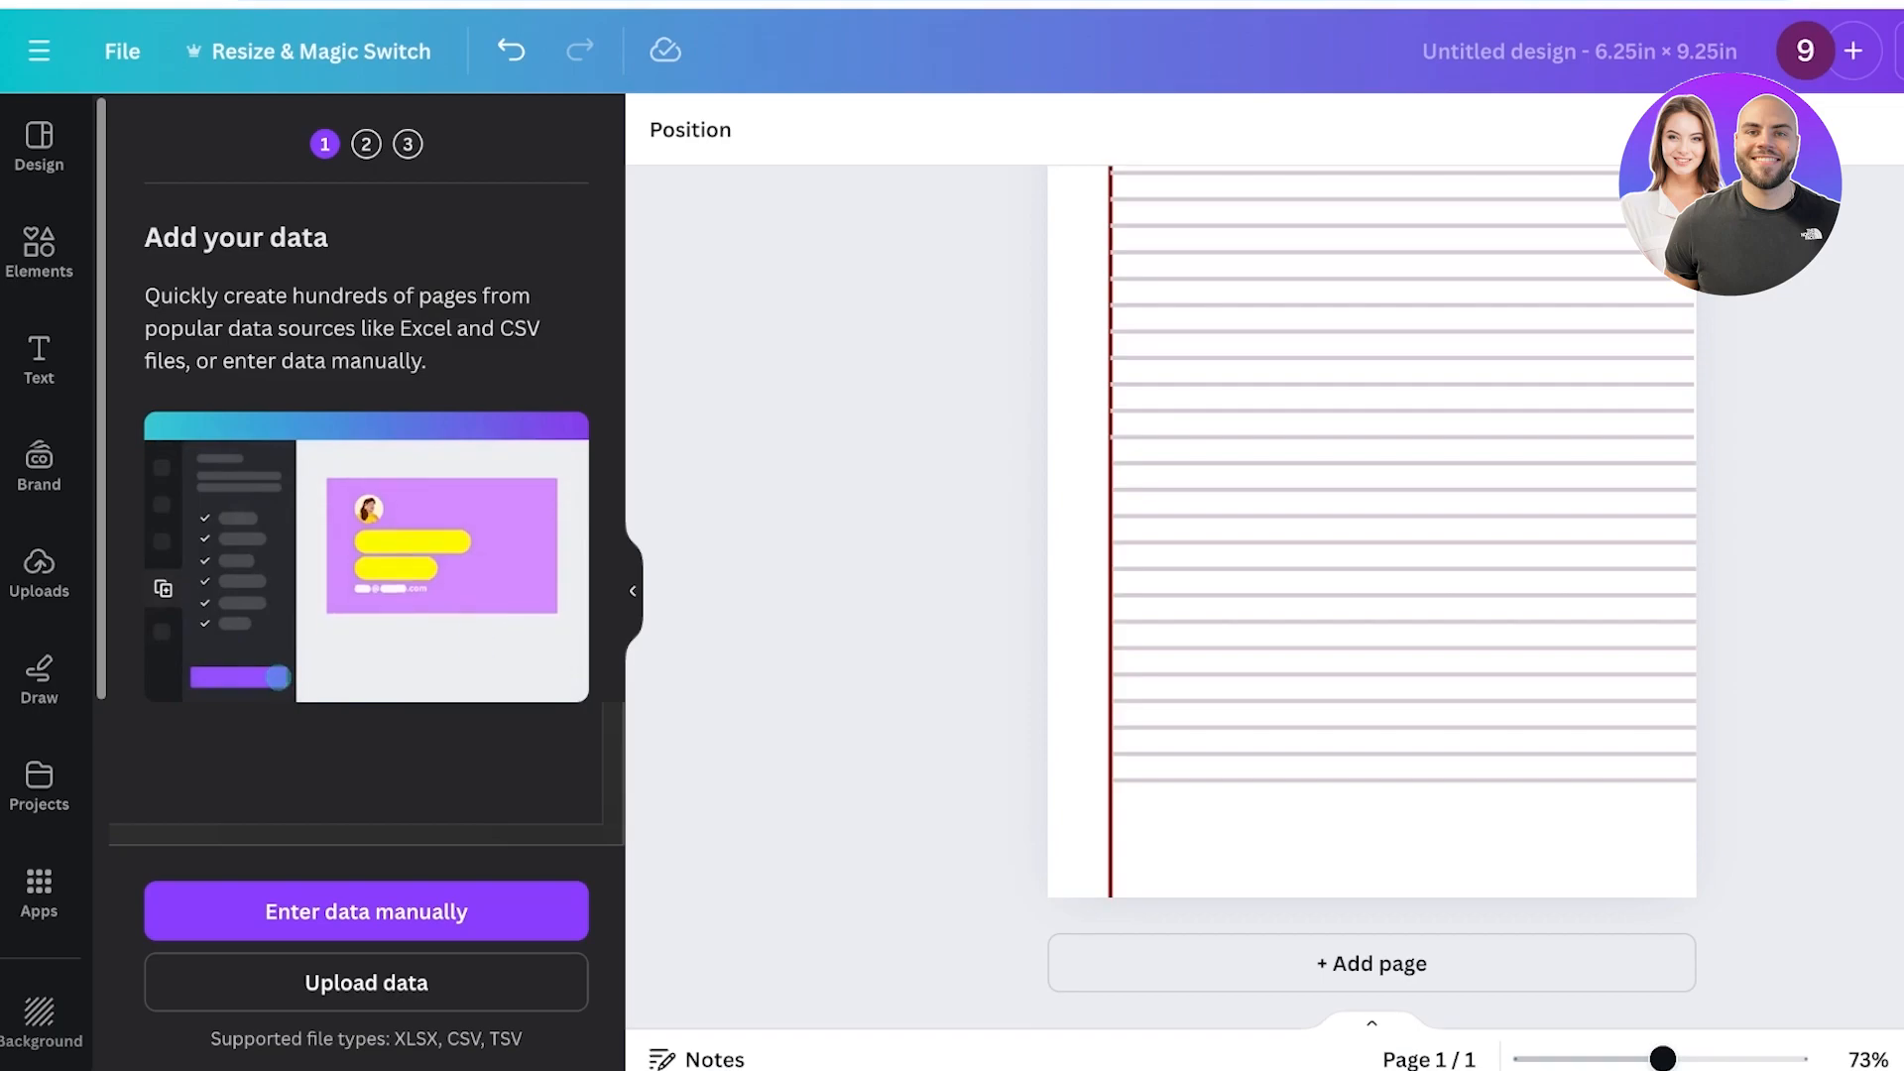
{"action": "left_click", "coordinate": [39, 147]}
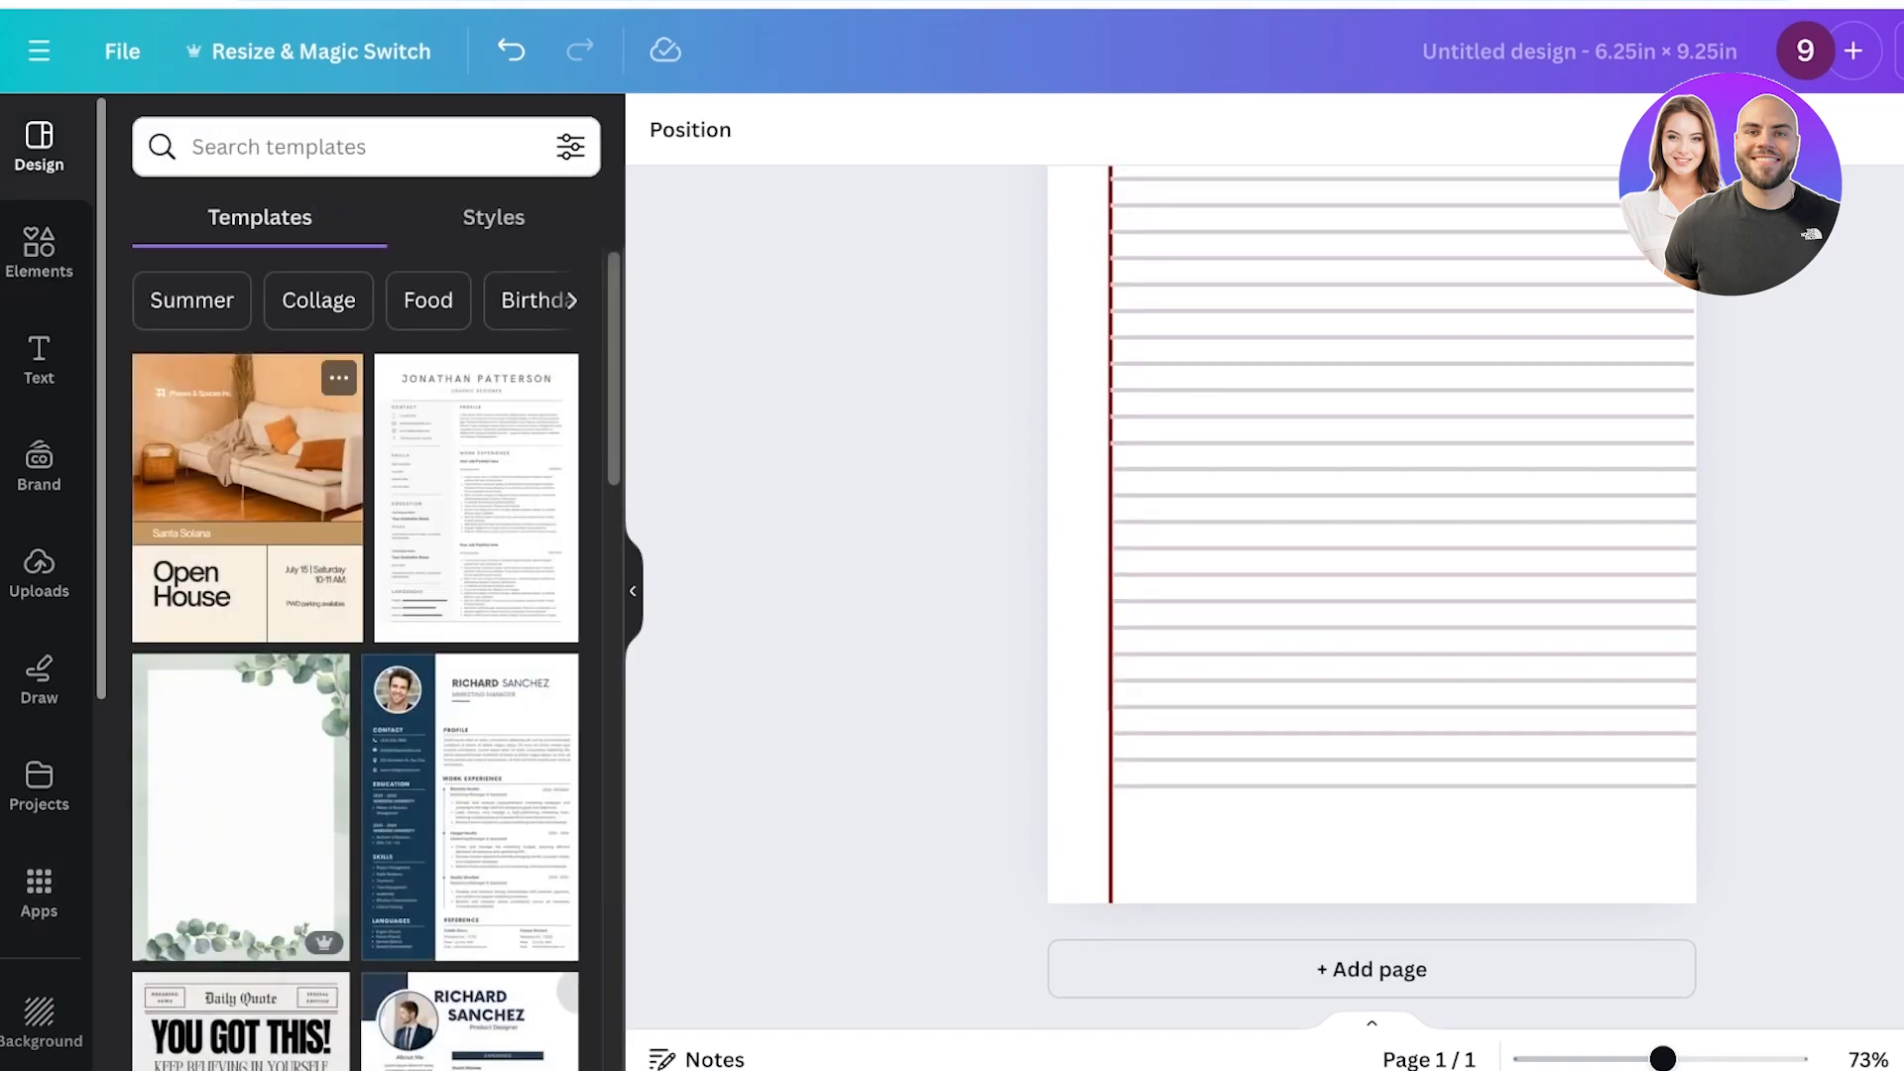
Duplicate the lined page to make extra copies.
{"action": "left_click_drag", "start_coordinate": [1663, 1059], "coordinate": [1645, 1060]}
{"action": "left_click", "coordinate": [1553, 222]}
{"action": "left_click", "coordinate": [1552, 222]}
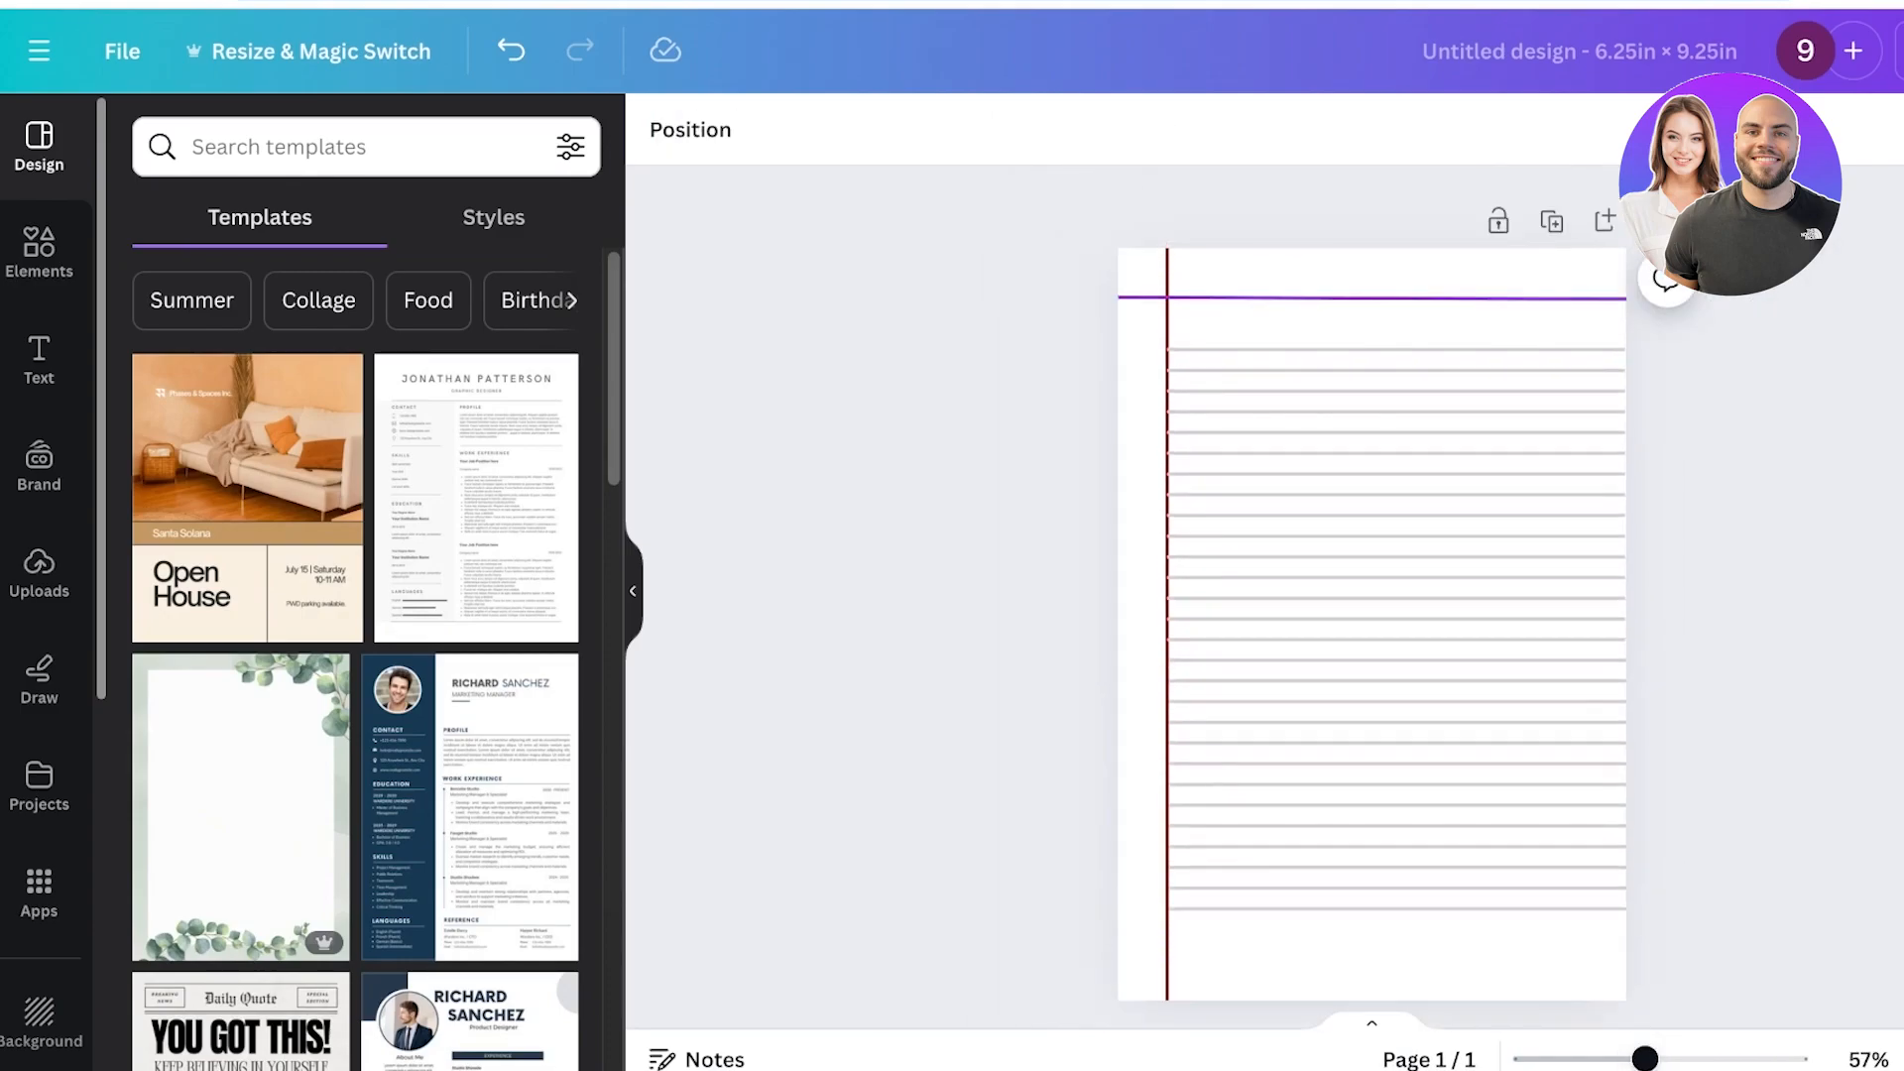
{"action": "left_click", "coordinate": [1605, 223]}
{"action": "left_click", "coordinate": [1499, 223]}
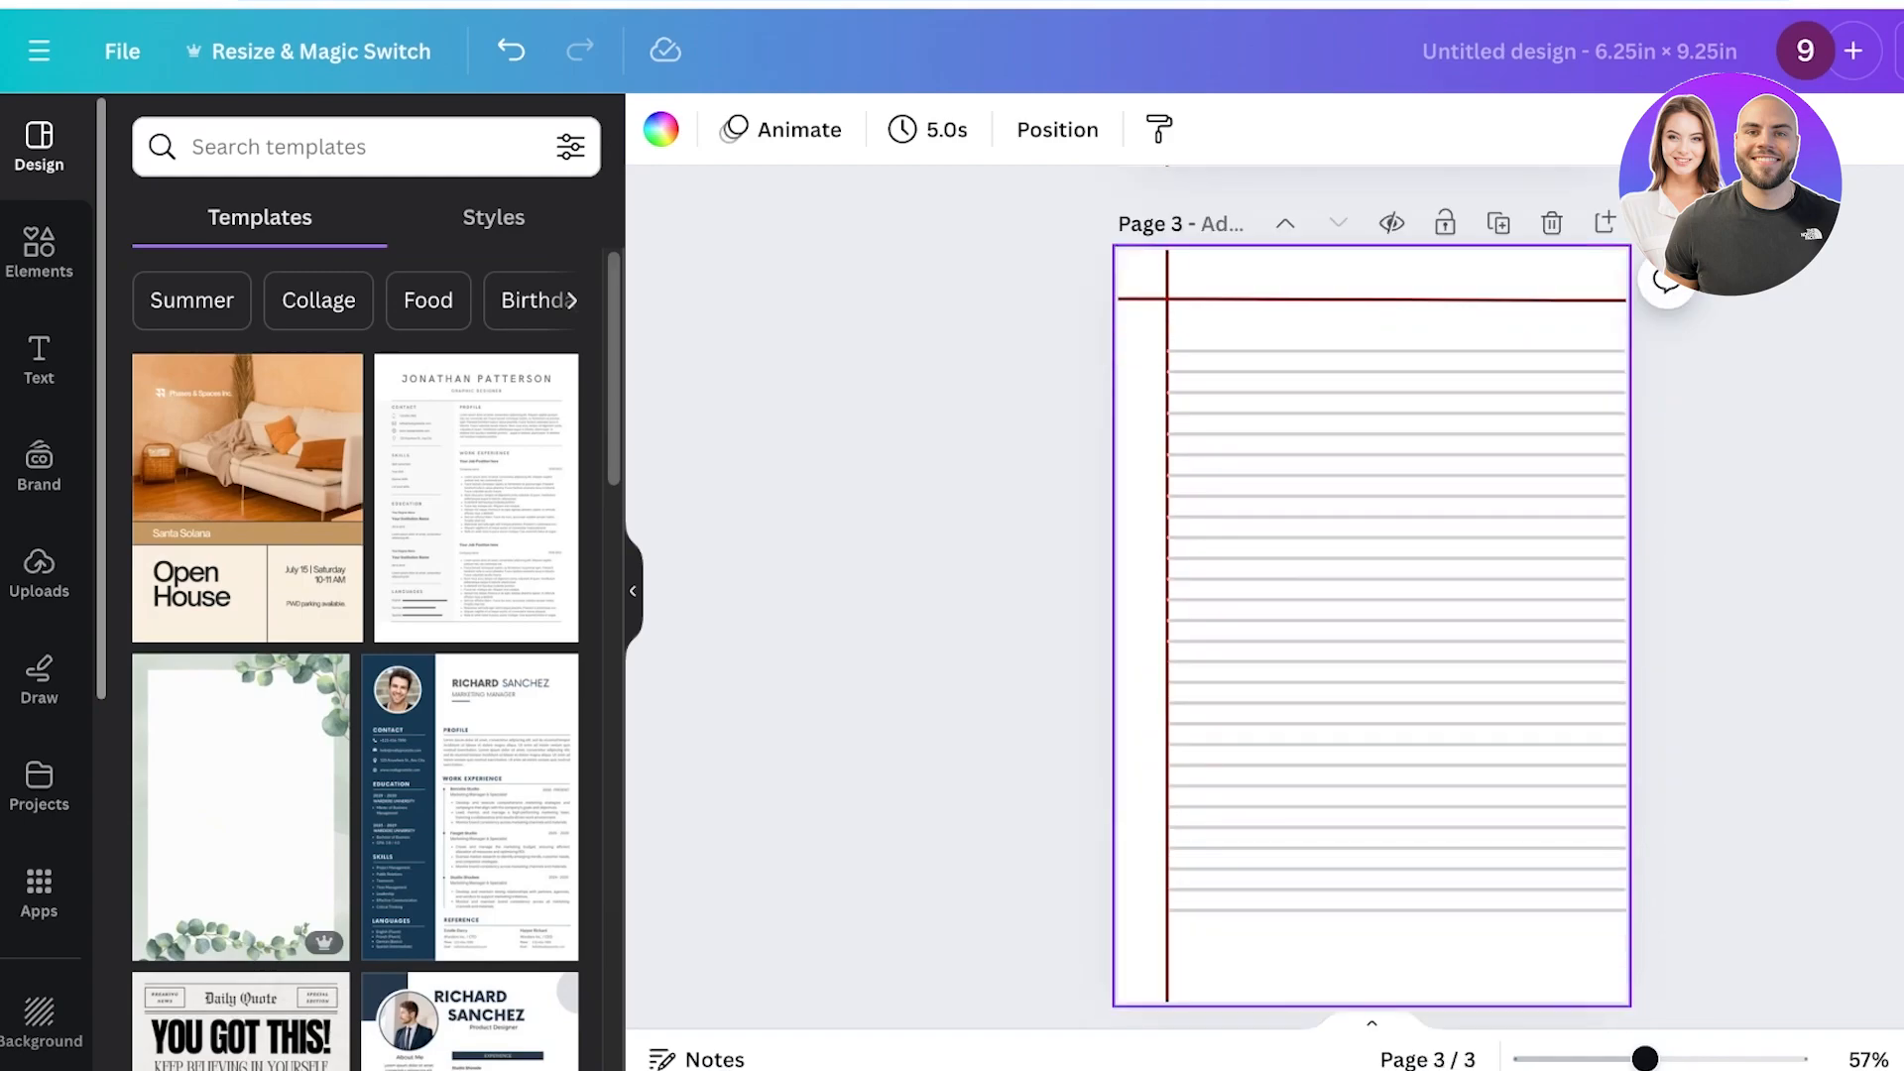
Add an empty subheading text box near the bottom-left corner of the first lined page.
{"action": "scroll", "coordinate": [1388, 596], "scroll_direction": "up", "scroll_amount": 16}
{"action": "scroll", "coordinate": [1388, 595], "scroll_direction": "down", "scroll_amount": 4}
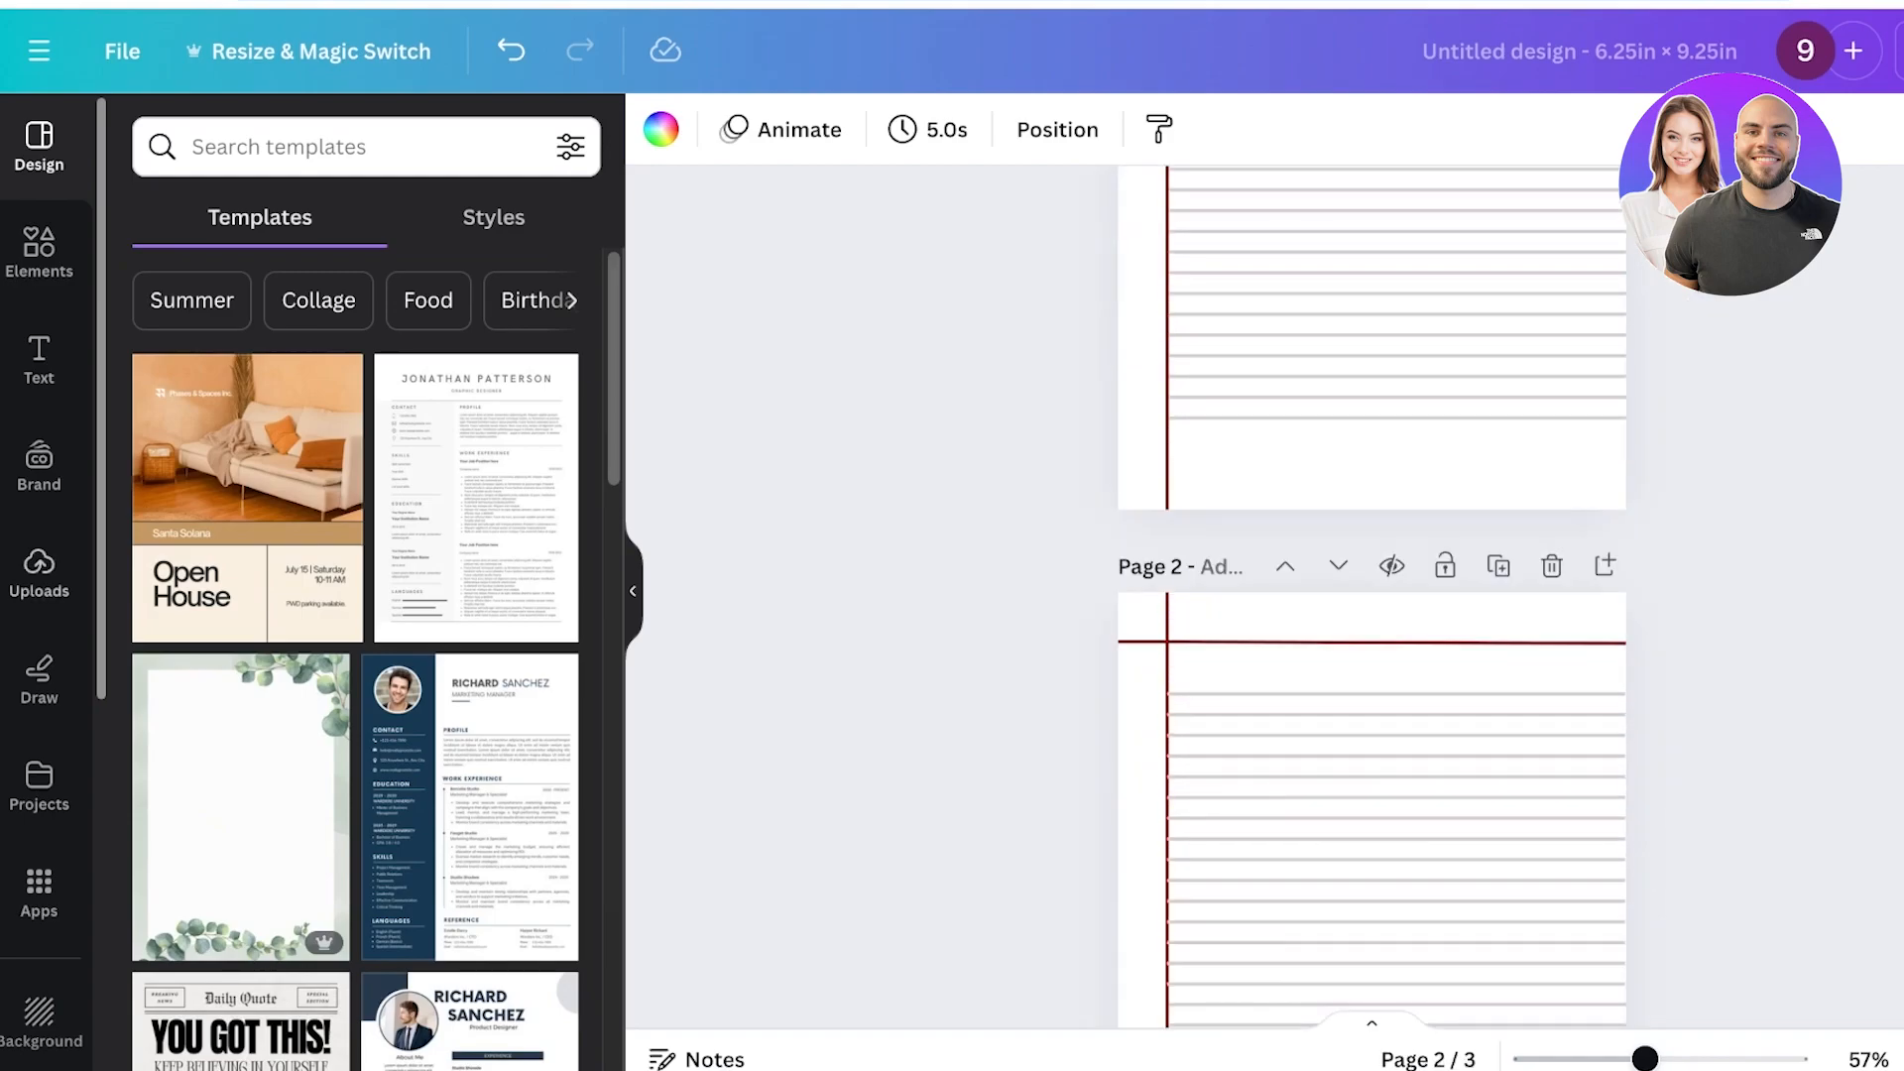
{"action": "left_click", "coordinate": [38, 360]}
{"action": "scroll", "coordinate": [447, 575], "scroll_direction": "up", "scroll_amount": 4}
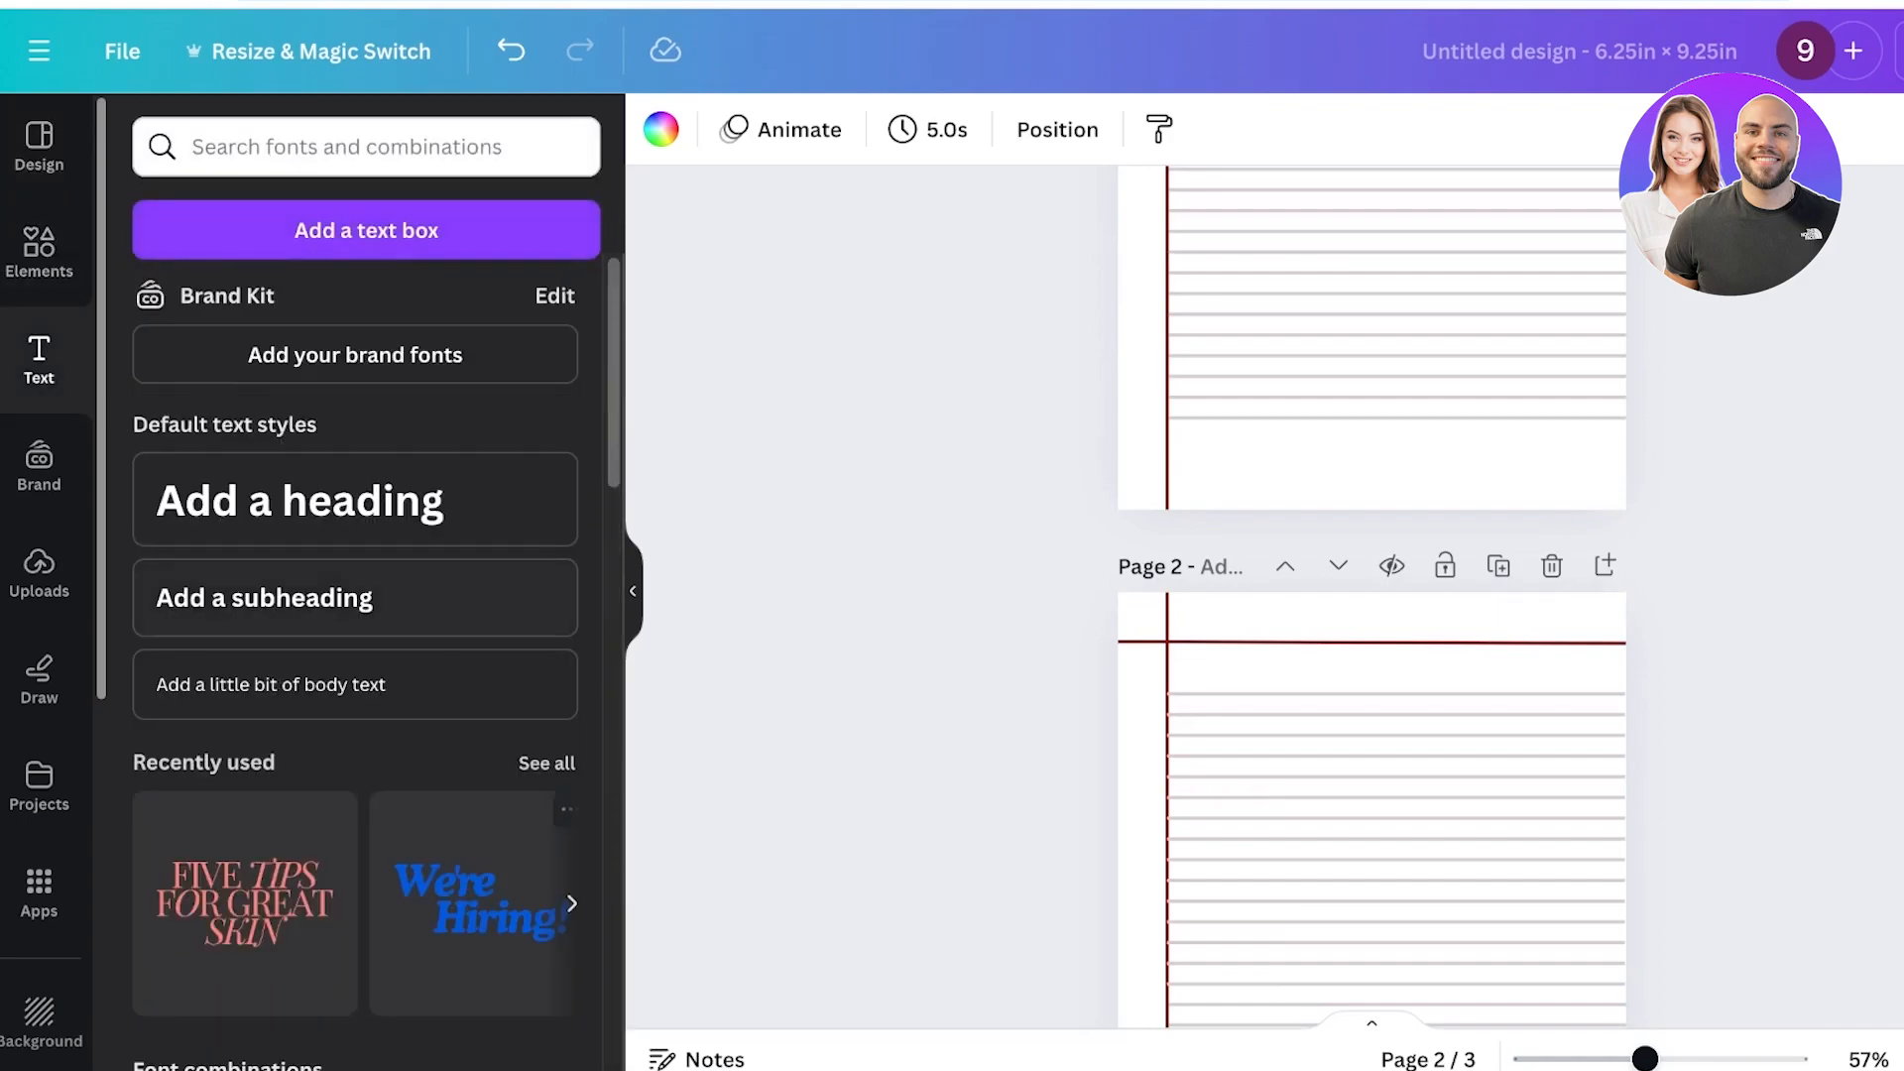
{"action": "left_click", "coordinate": [337, 600]}
{"action": "left_click", "coordinate": [1373, 735]}
{"action": "left_click_drag", "start_coordinate": [1373, 808], "coordinate": [1390, 472]}
{"action": "double_click", "coordinate": [1420, 480]}
{"action": "key", "text": "BackSpace"}
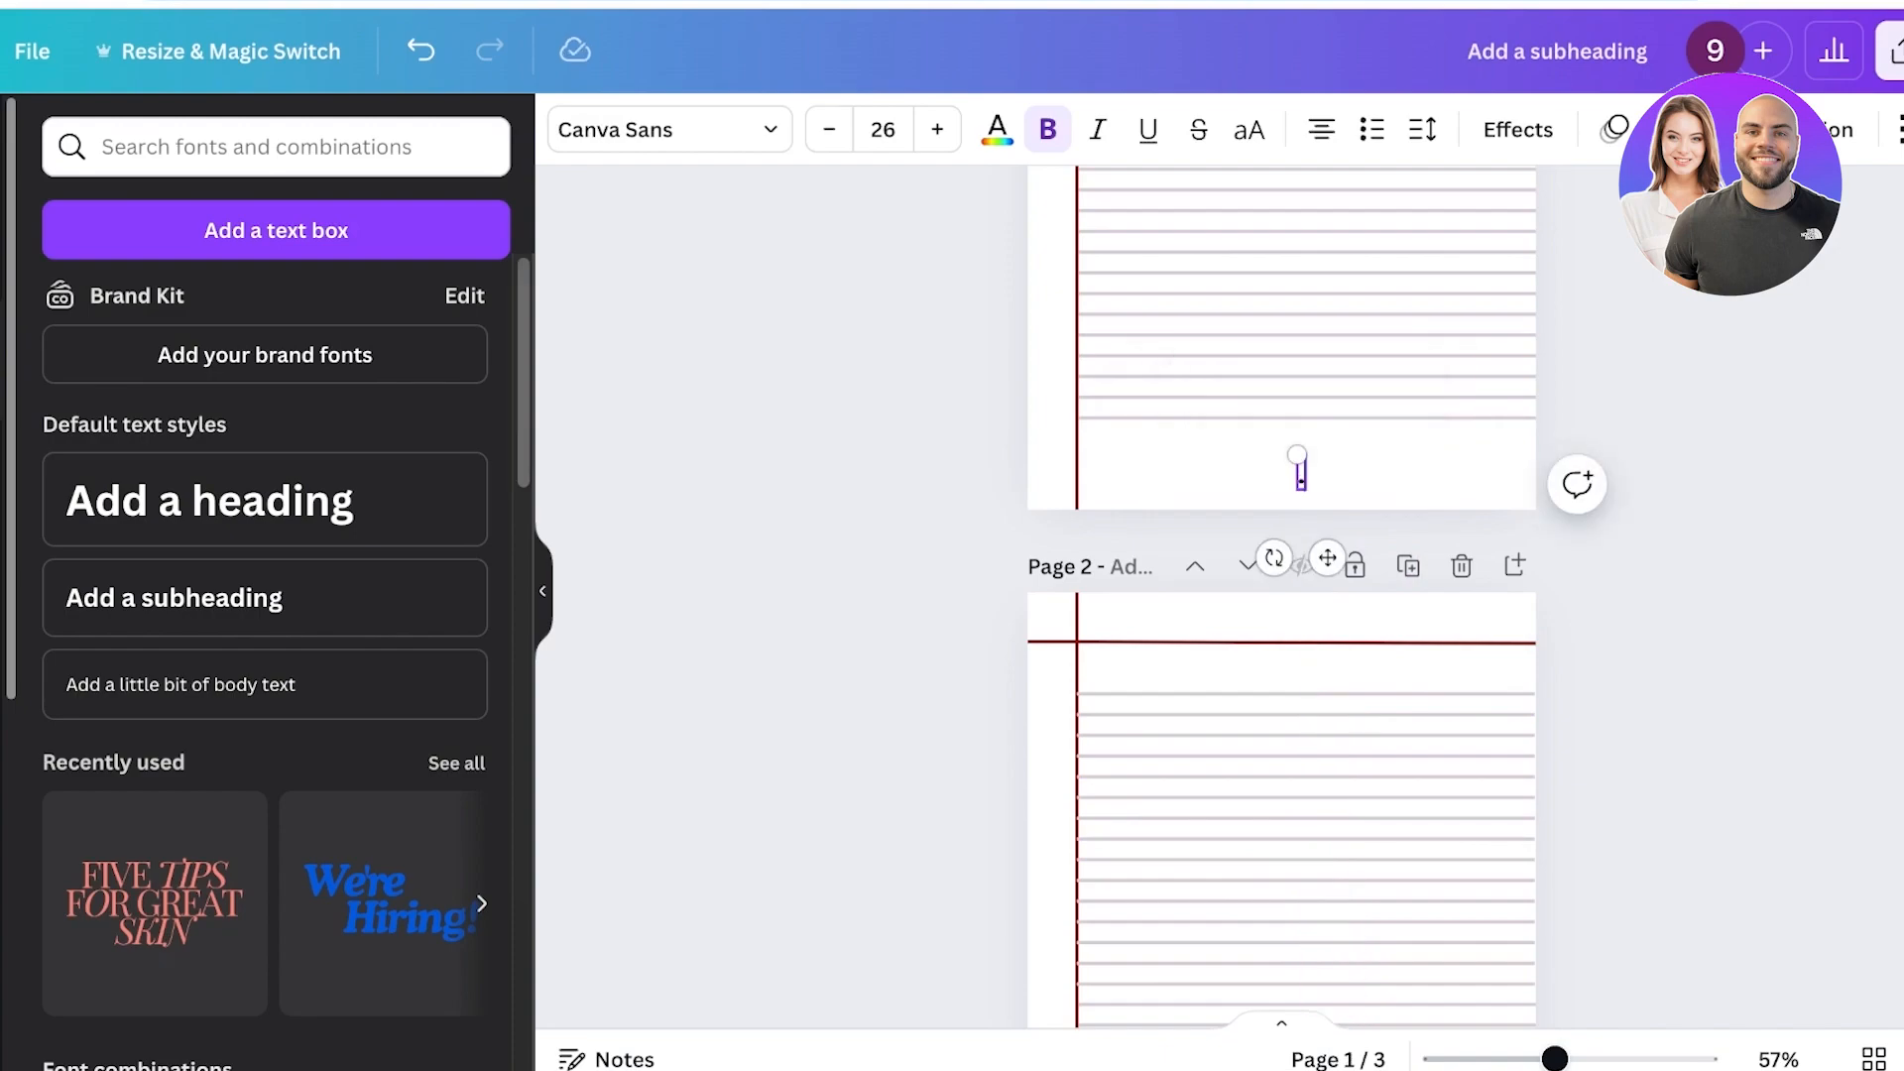
{"action": "key", "text": "Escape"}
{"action": "left_click_drag", "start_coordinate": [1301, 474], "coordinate": [1104, 479]}
{"action": "key", "text": "Escape"}
Delete the two extra duplicated pages.
{"action": "scroll", "coordinate": [1281, 595], "scroll_direction": "up", "scroll_amount": 5}
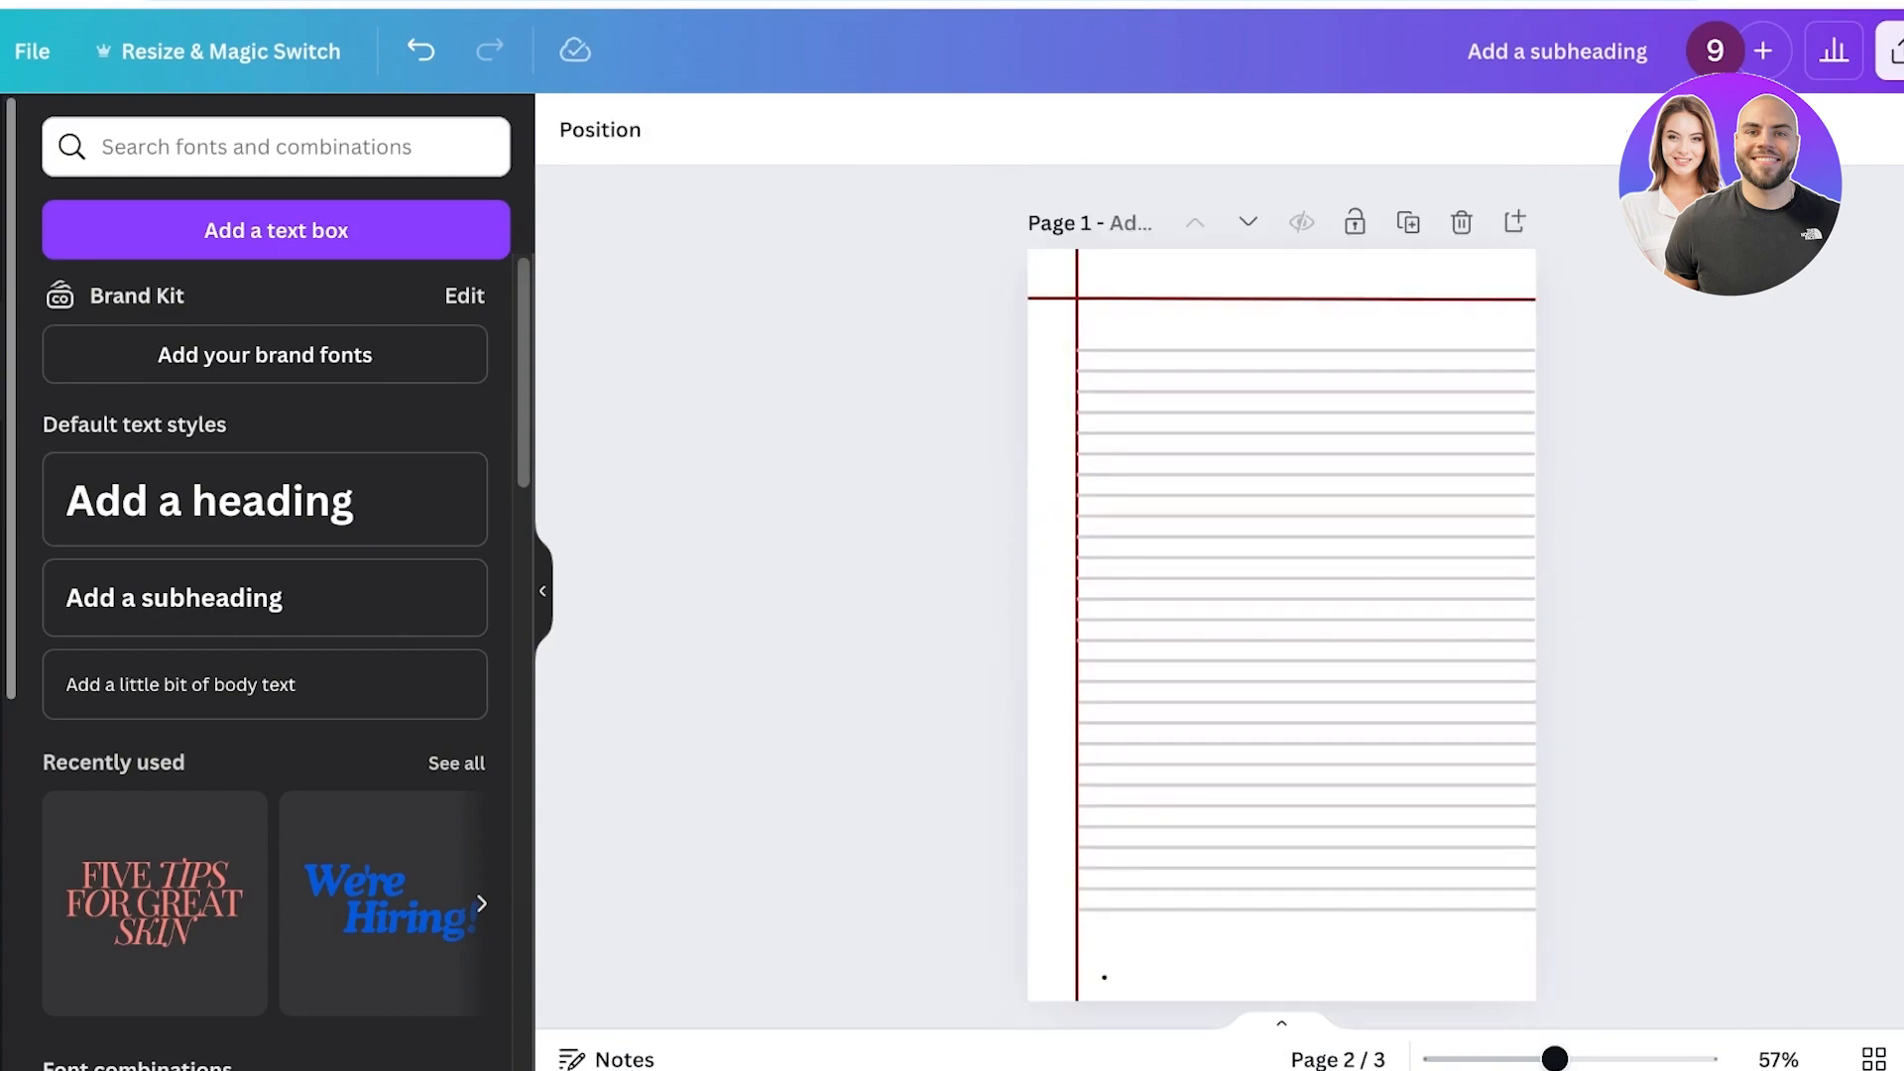
{"action": "scroll", "coordinate": [1282, 595], "scroll_direction": "down", "scroll_amount": 7}
{"action": "left_click", "coordinate": [1462, 359]}
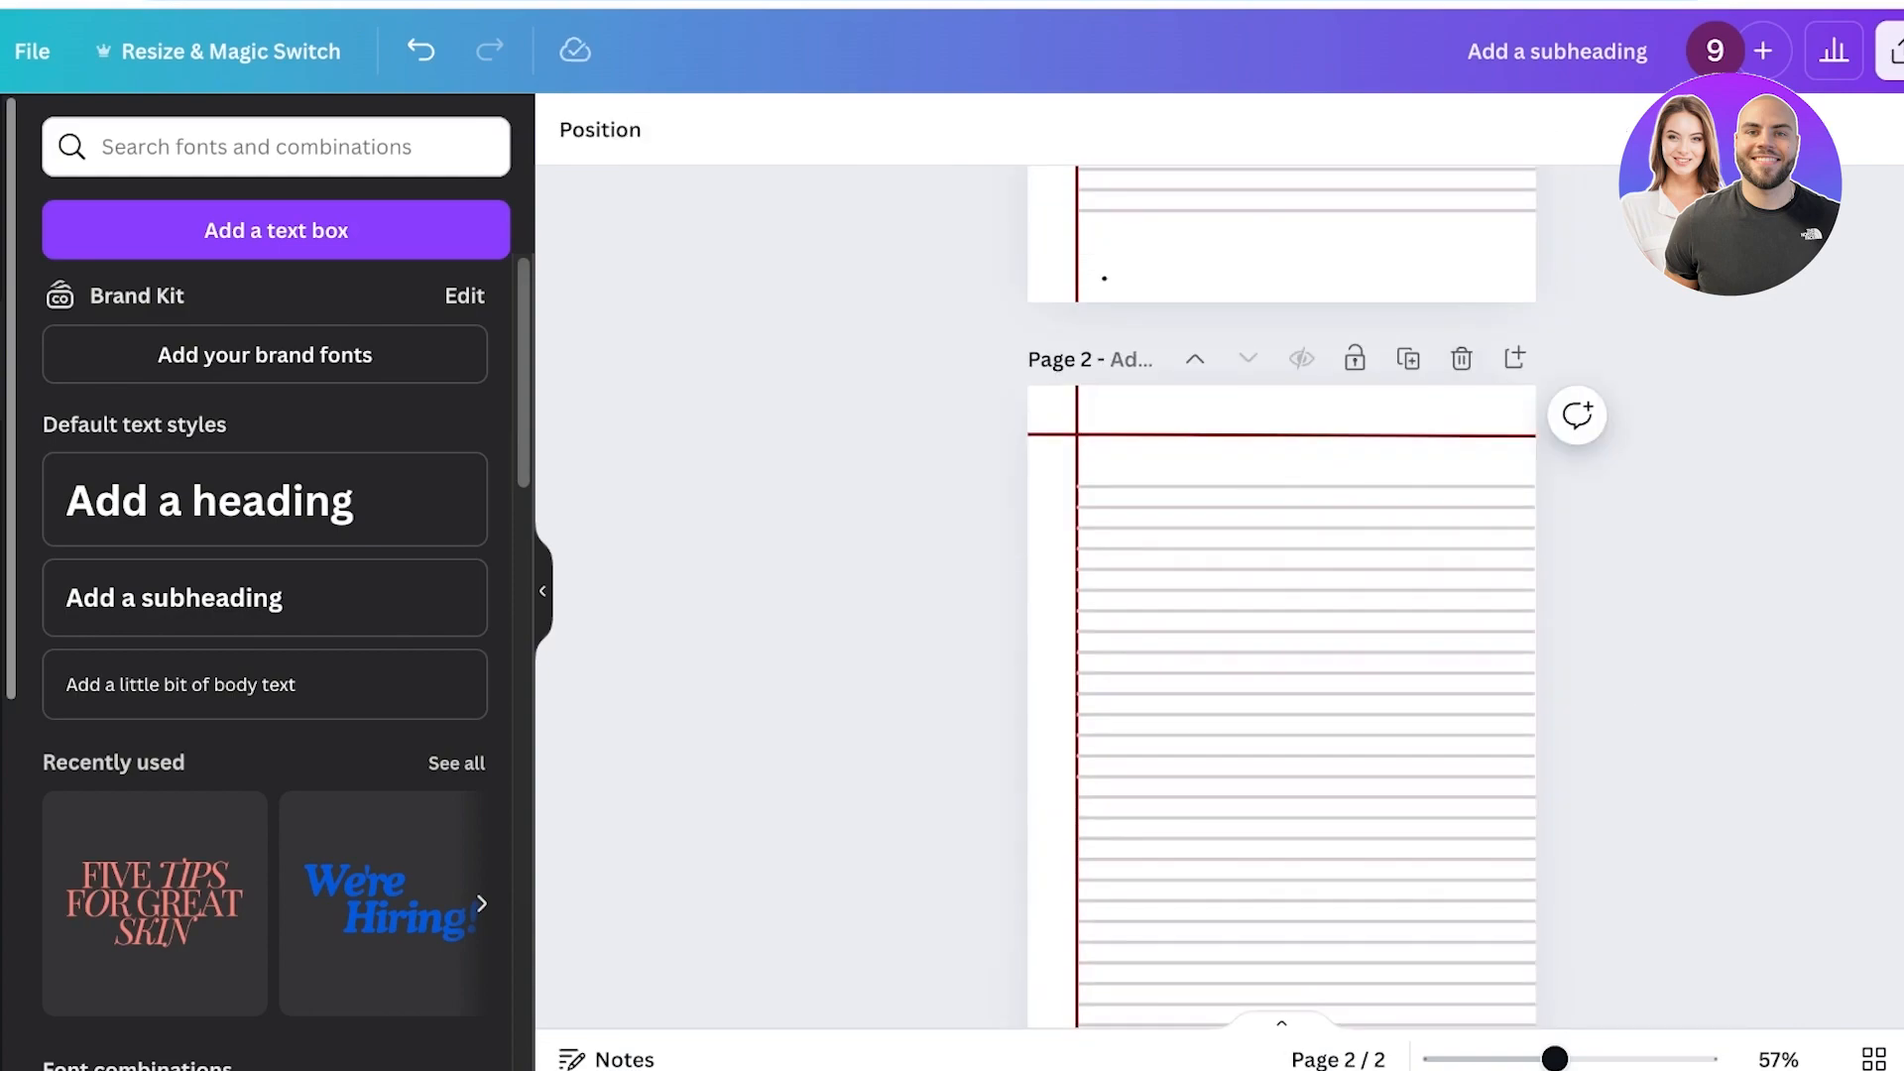
{"action": "left_click", "coordinate": [1461, 359]}
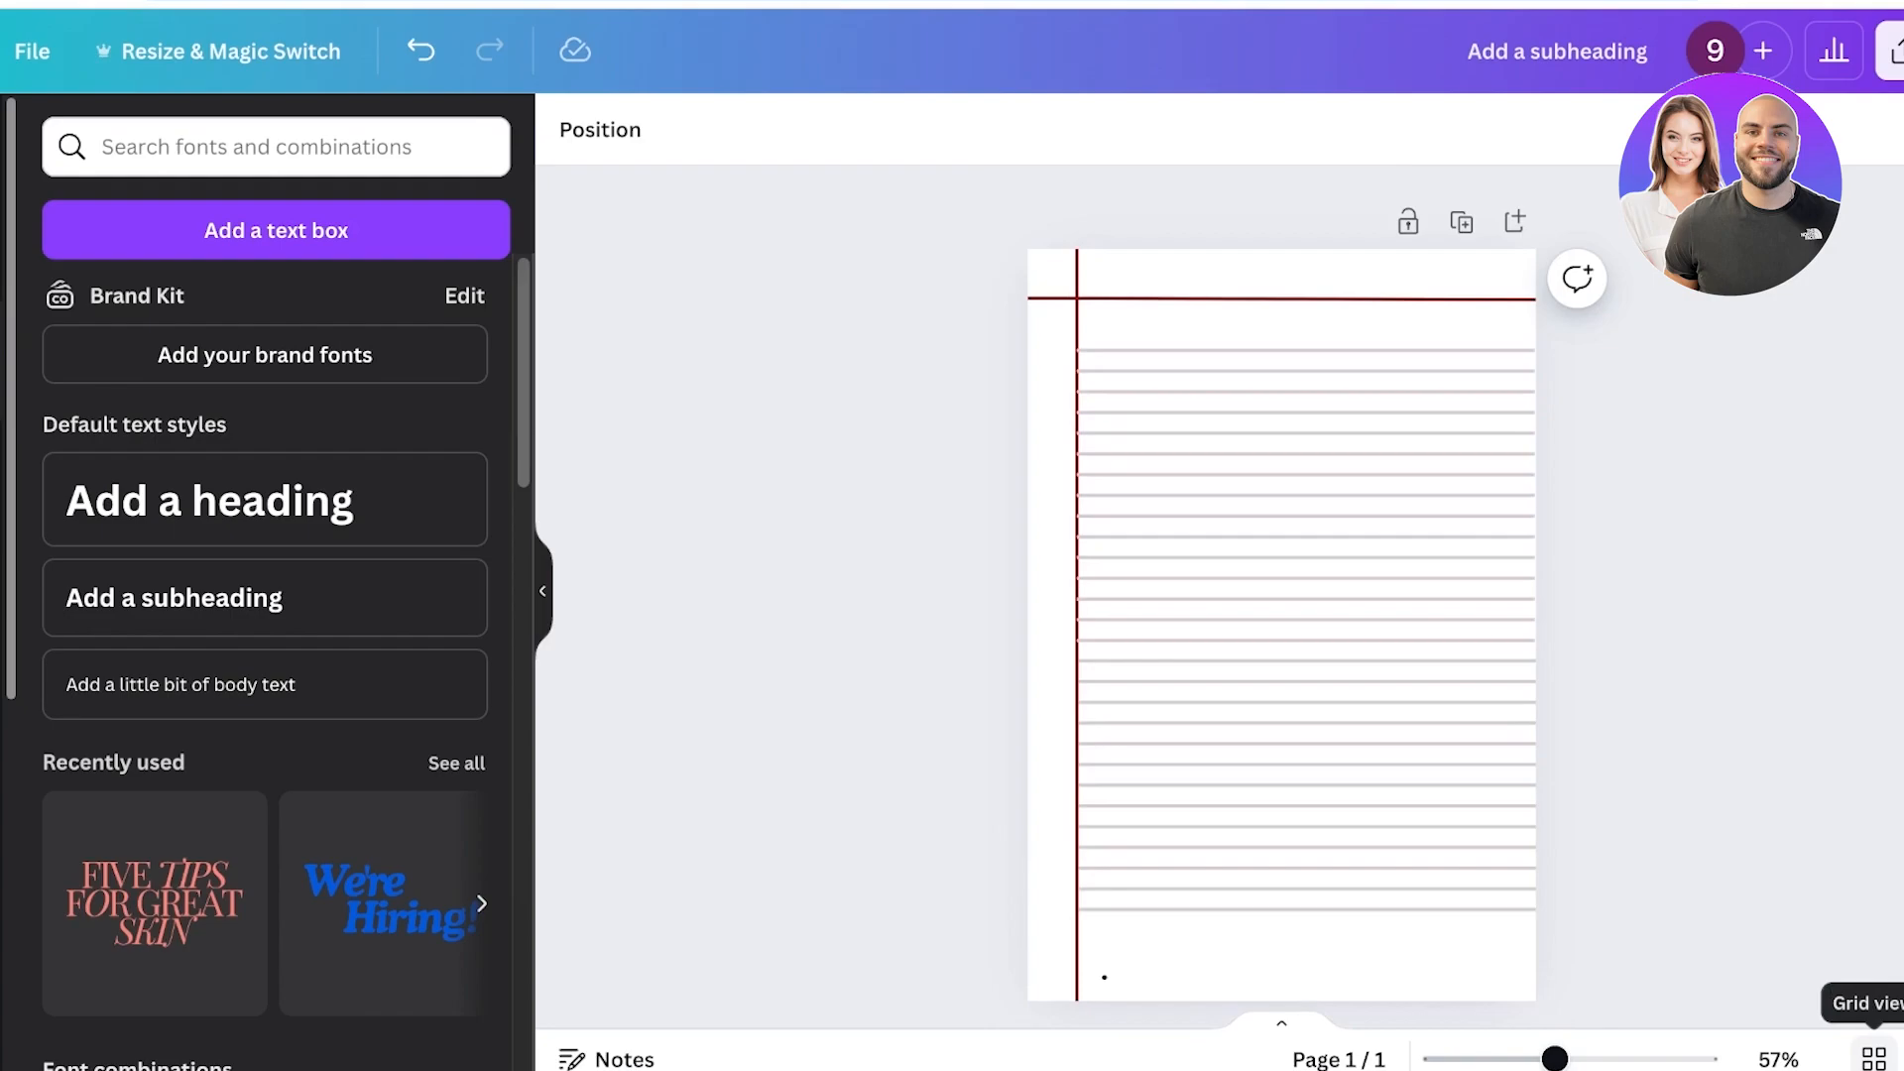
Switch to grid view and duplicate the lined page until the document has 10 pages.
{"action": "left_click", "coordinate": [1874, 1058]}
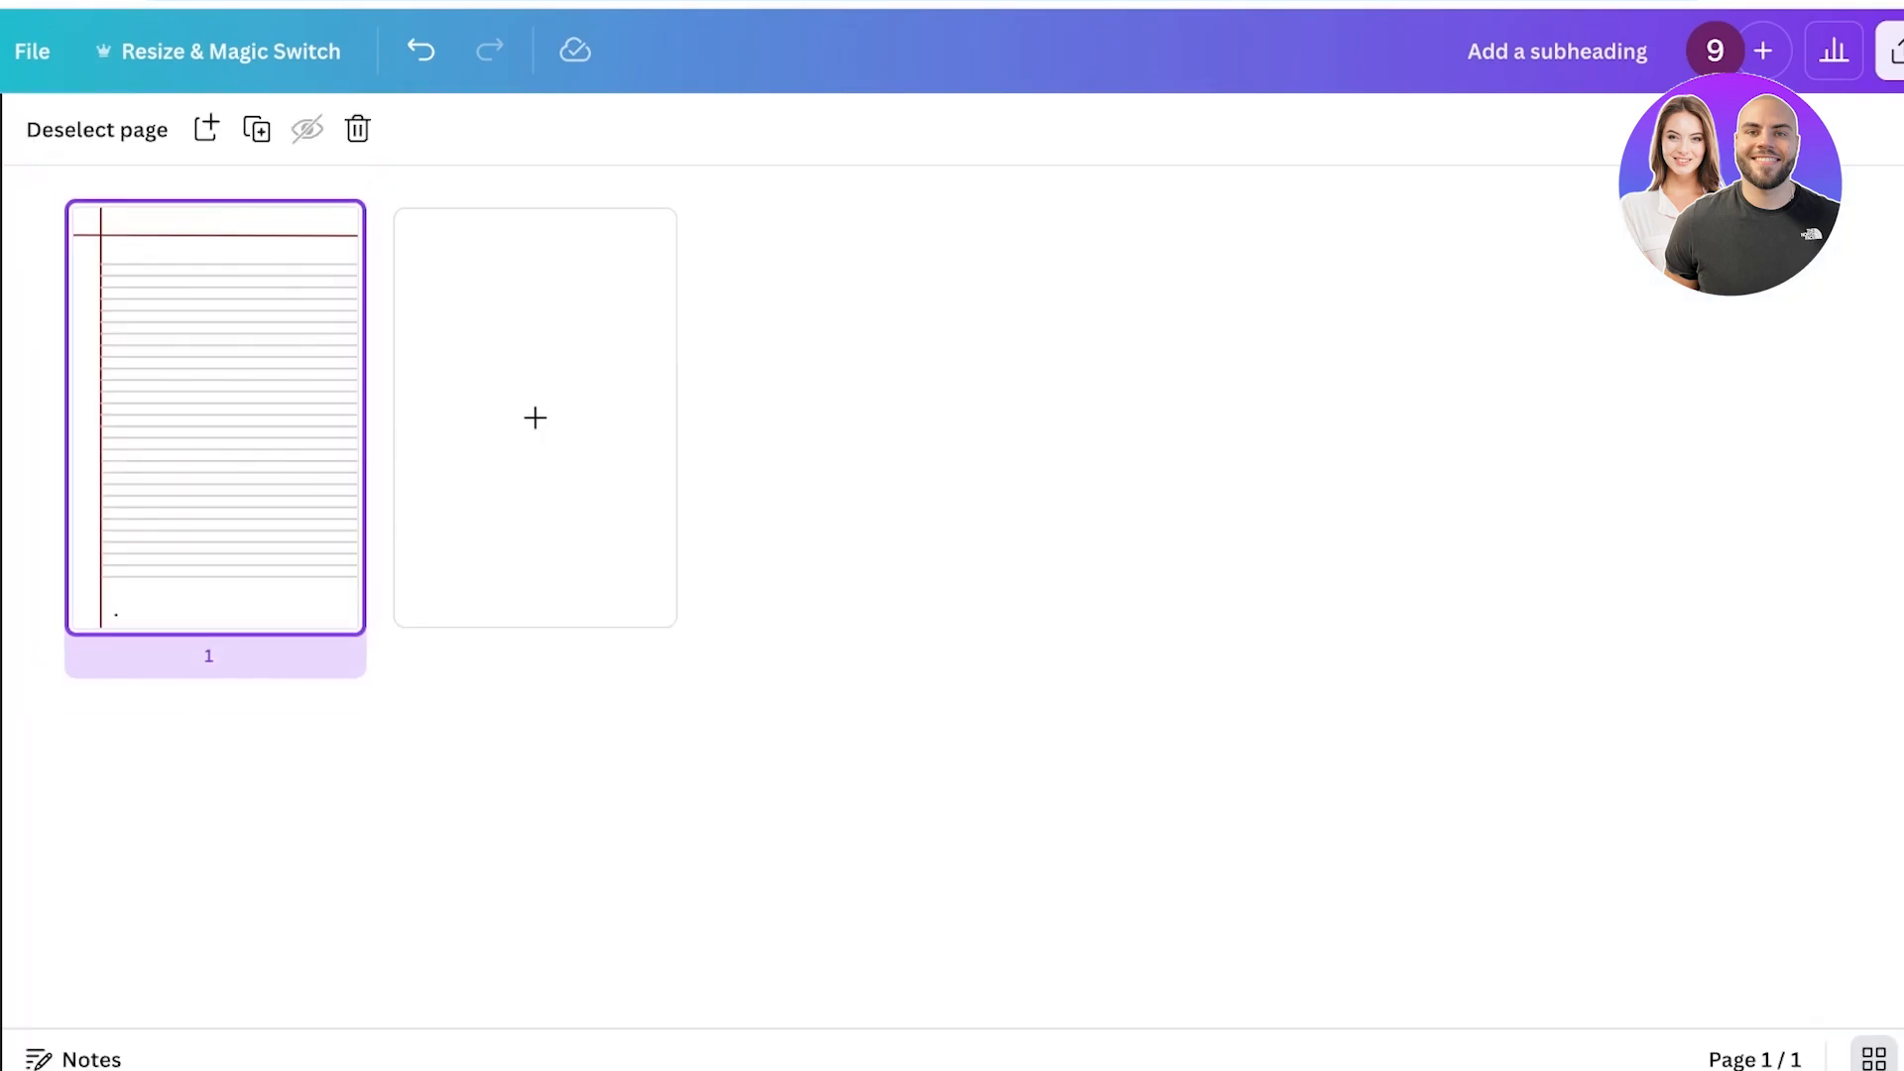
{"action": "left_click", "coordinate": [331, 226]}
{"action": "left_click", "coordinate": [456, 470]}
{"action": "left_click", "coordinate": [256, 129]}
{"action": "left_click", "coordinate": [257, 129]}
{"action": "left_click", "coordinate": [257, 129]}
{"action": "left_click", "coordinate": [256, 129]}
{"action": "left_click", "coordinate": [257, 129]}
{"action": "left_click", "coordinate": [257, 129]}
{"action": "left_click", "coordinate": [257, 129]}
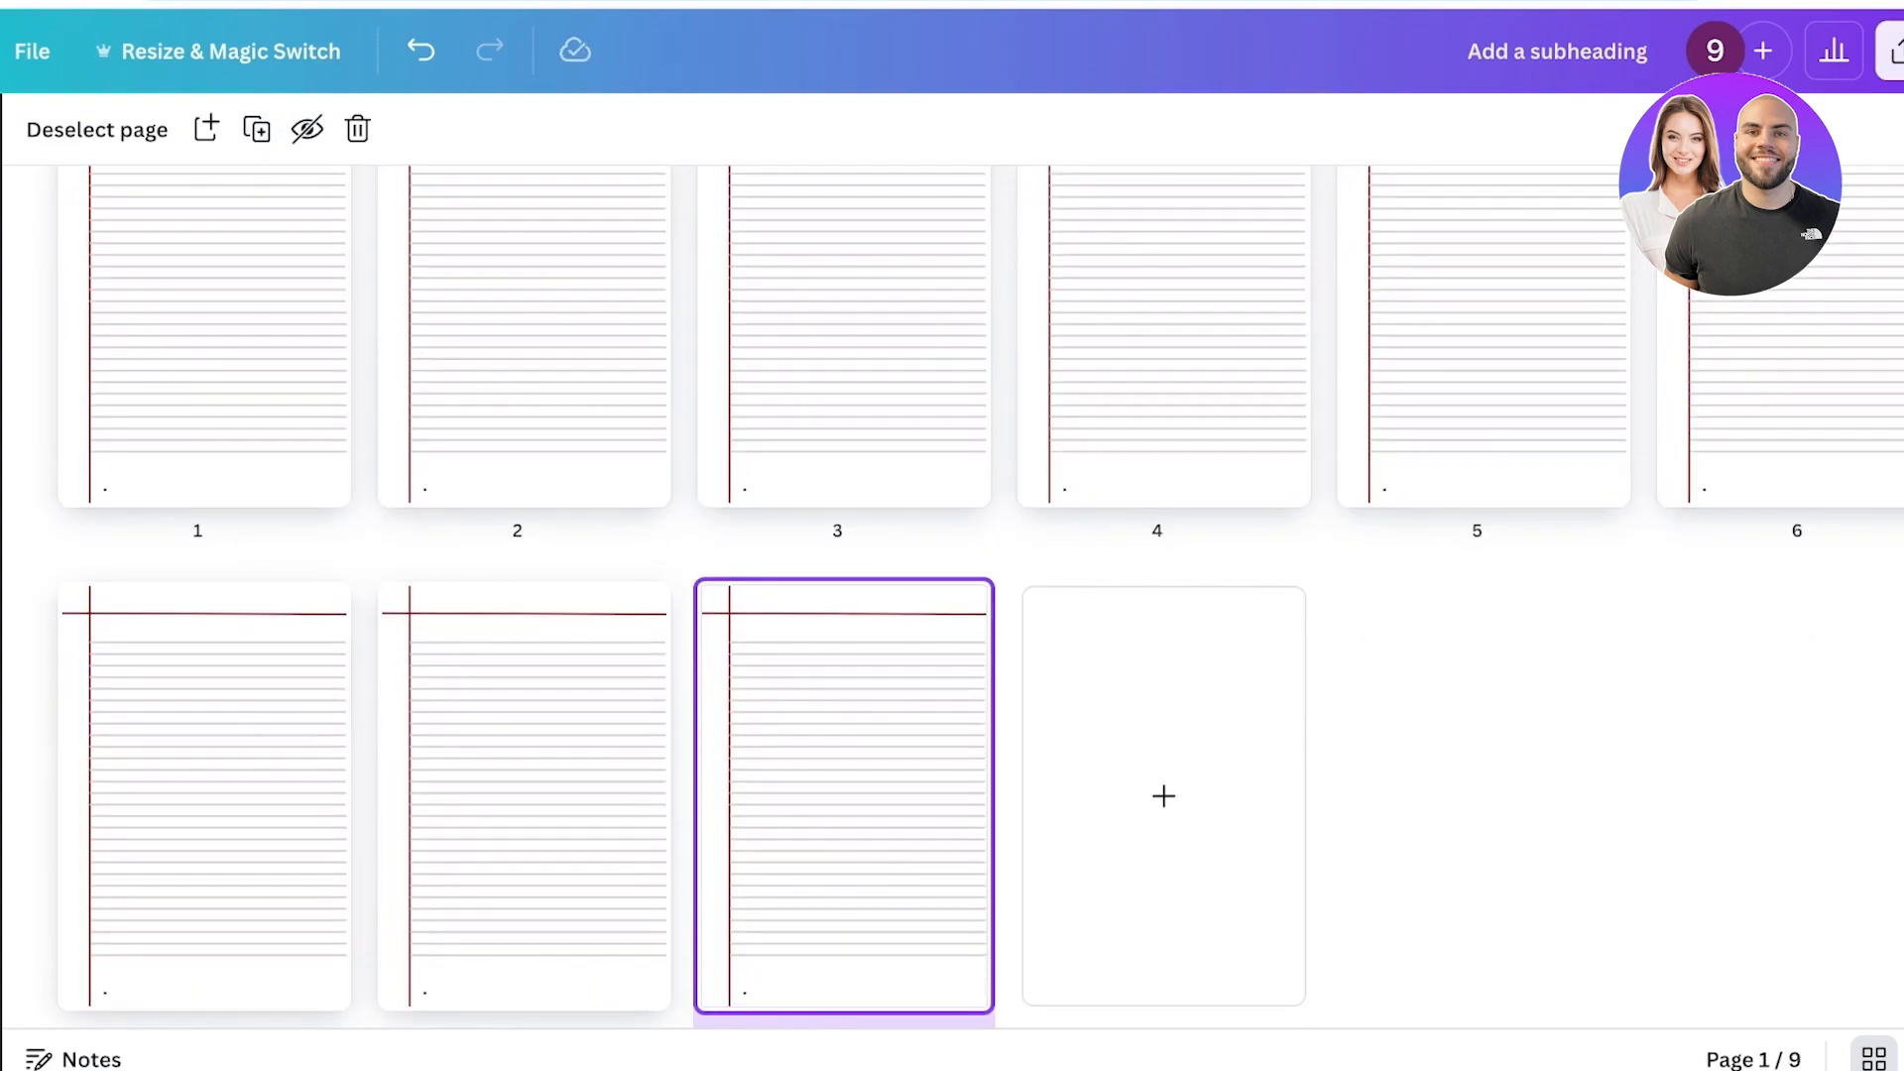
{"action": "left_click", "coordinate": [257, 129]}
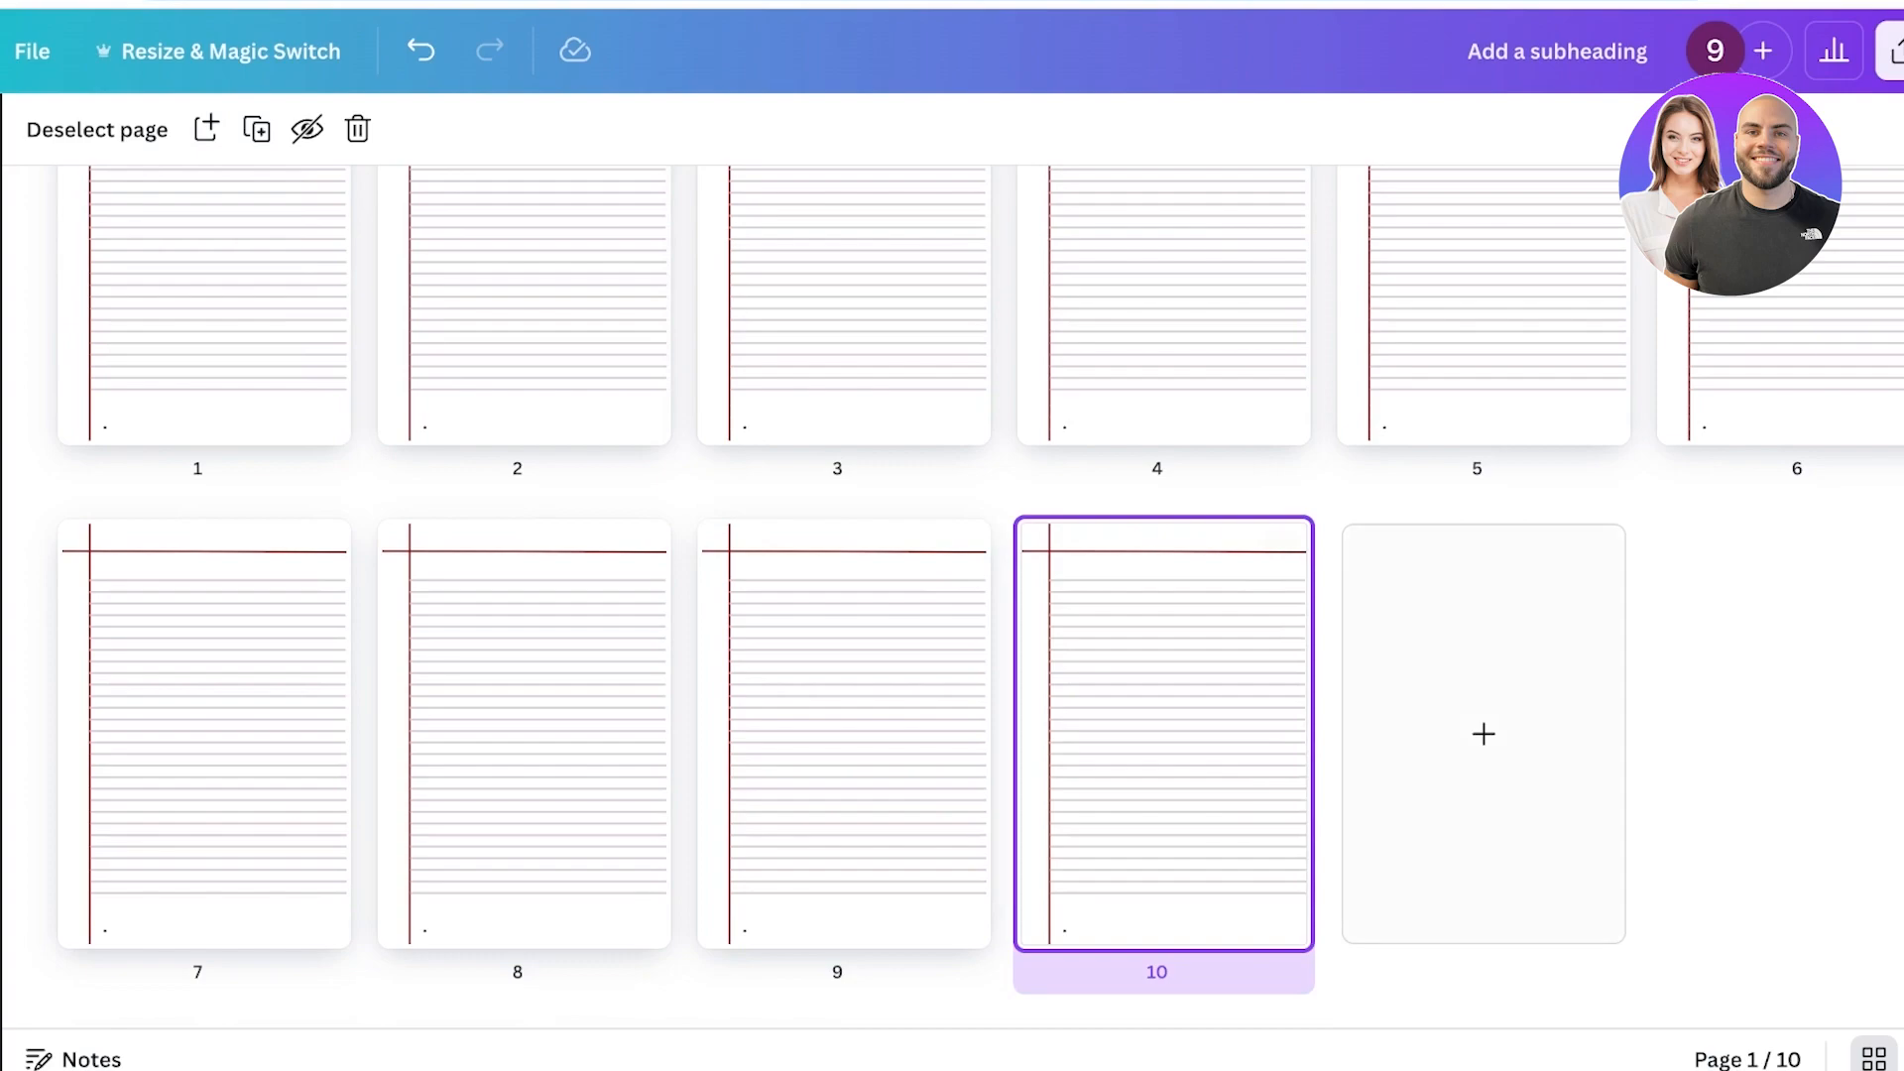
Select a row of six pages and duplicate it repeatedly to extend the document to 94 pages.
{"action": "key", "text": "Escape"}
{"action": "scroll", "coordinate": [952, 595], "scroll_direction": "up", "scroll_amount": 2}
{"action": "left_click_drag", "start_coordinate": [1901, 191], "coordinate": [135, 490]}
{"action": "left_click", "coordinate": [284, 129]}
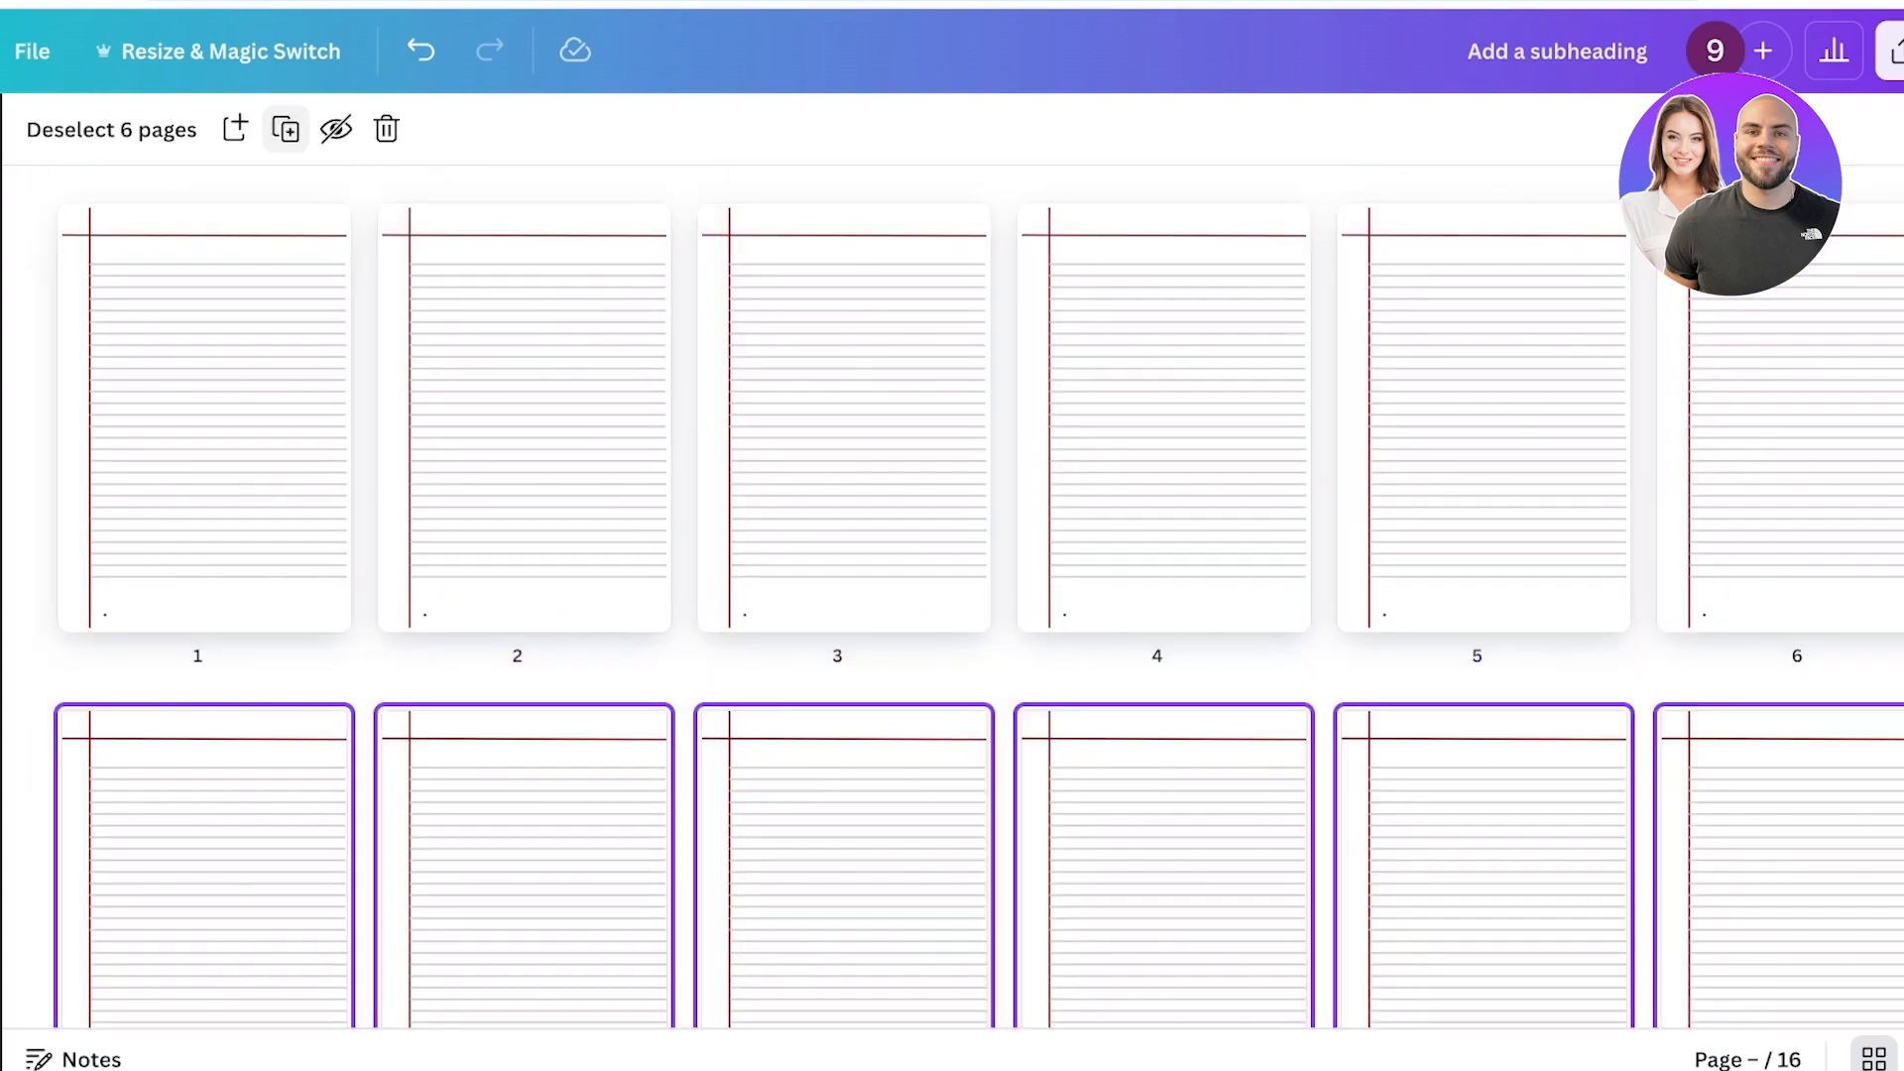
{"action": "left_click", "coordinate": [284, 129]}
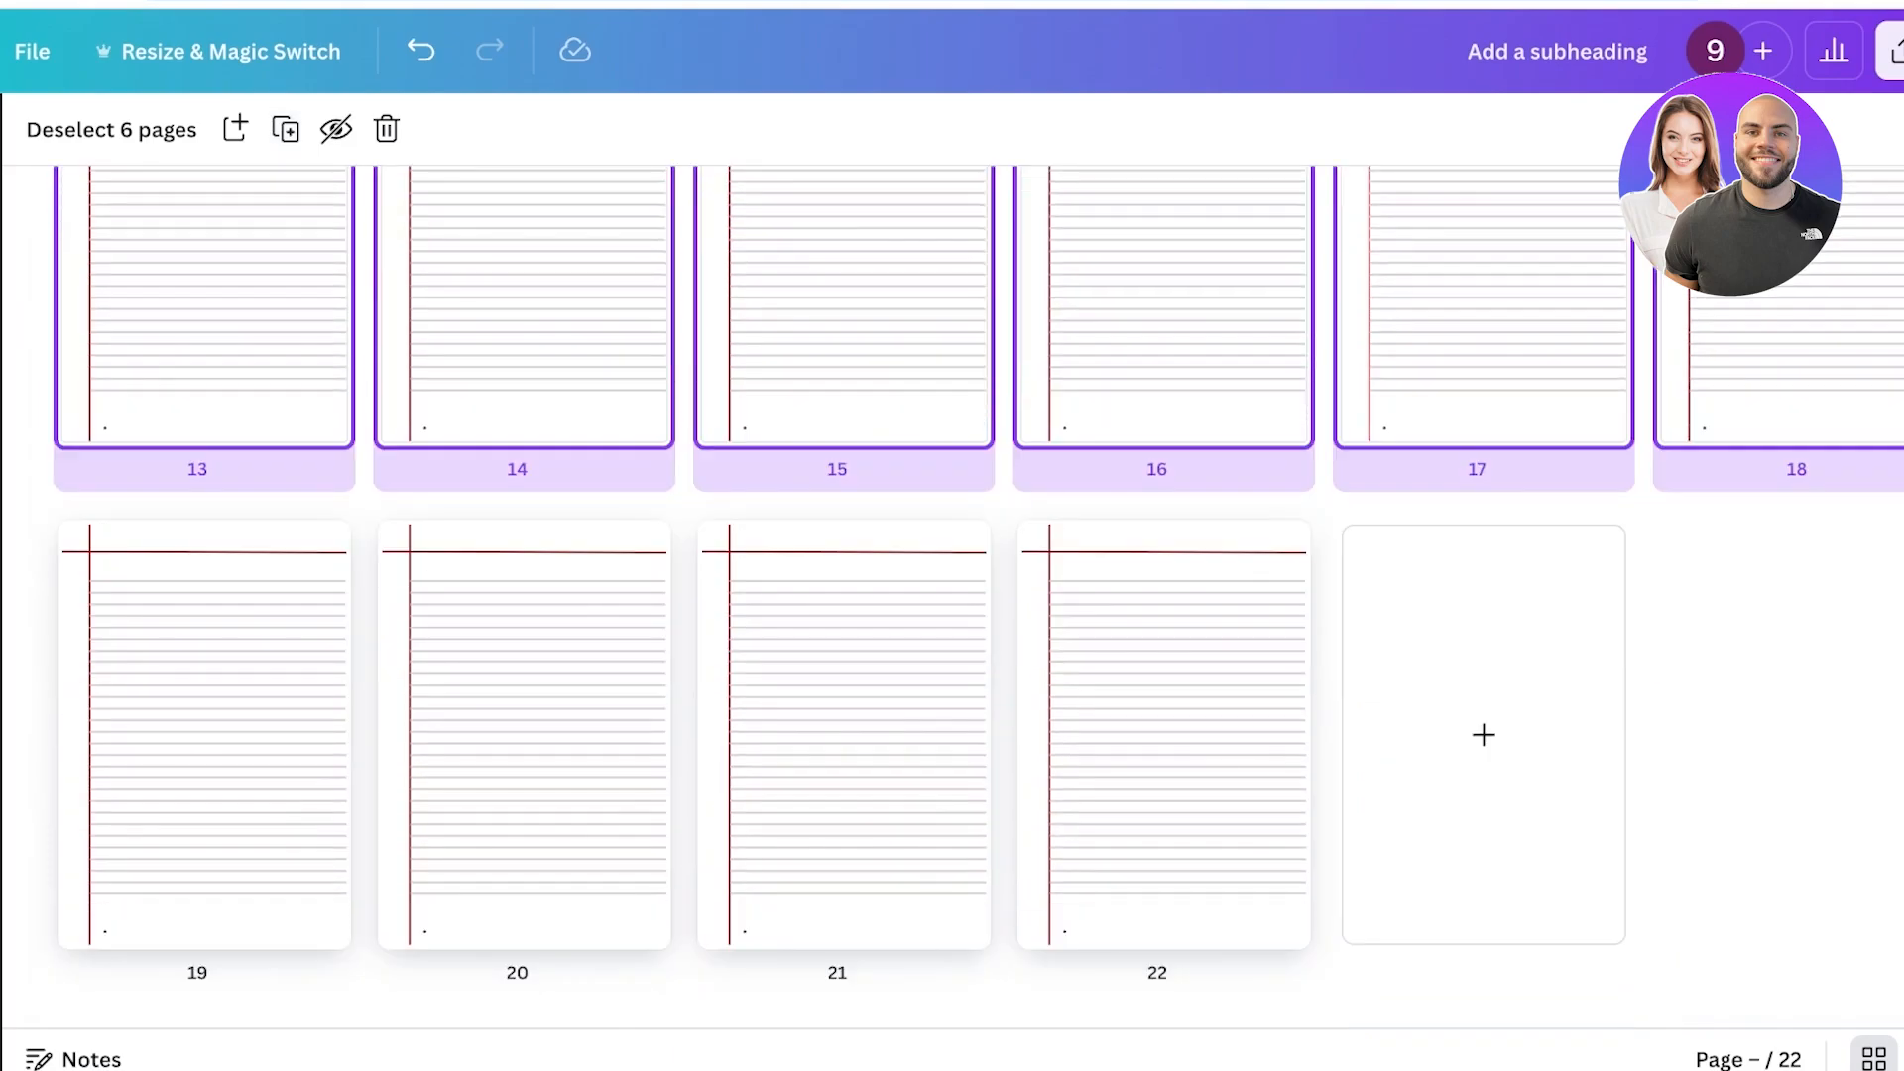
{"action": "left_click", "coordinate": [285, 129]}
{"action": "left_click", "coordinate": [285, 129]}
{"action": "left_click", "coordinate": [285, 129]}
{"action": "left_click", "coordinate": [285, 129]}
{"action": "left_click", "coordinate": [285, 129]}
{"action": "left_click", "coordinate": [284, 129]}
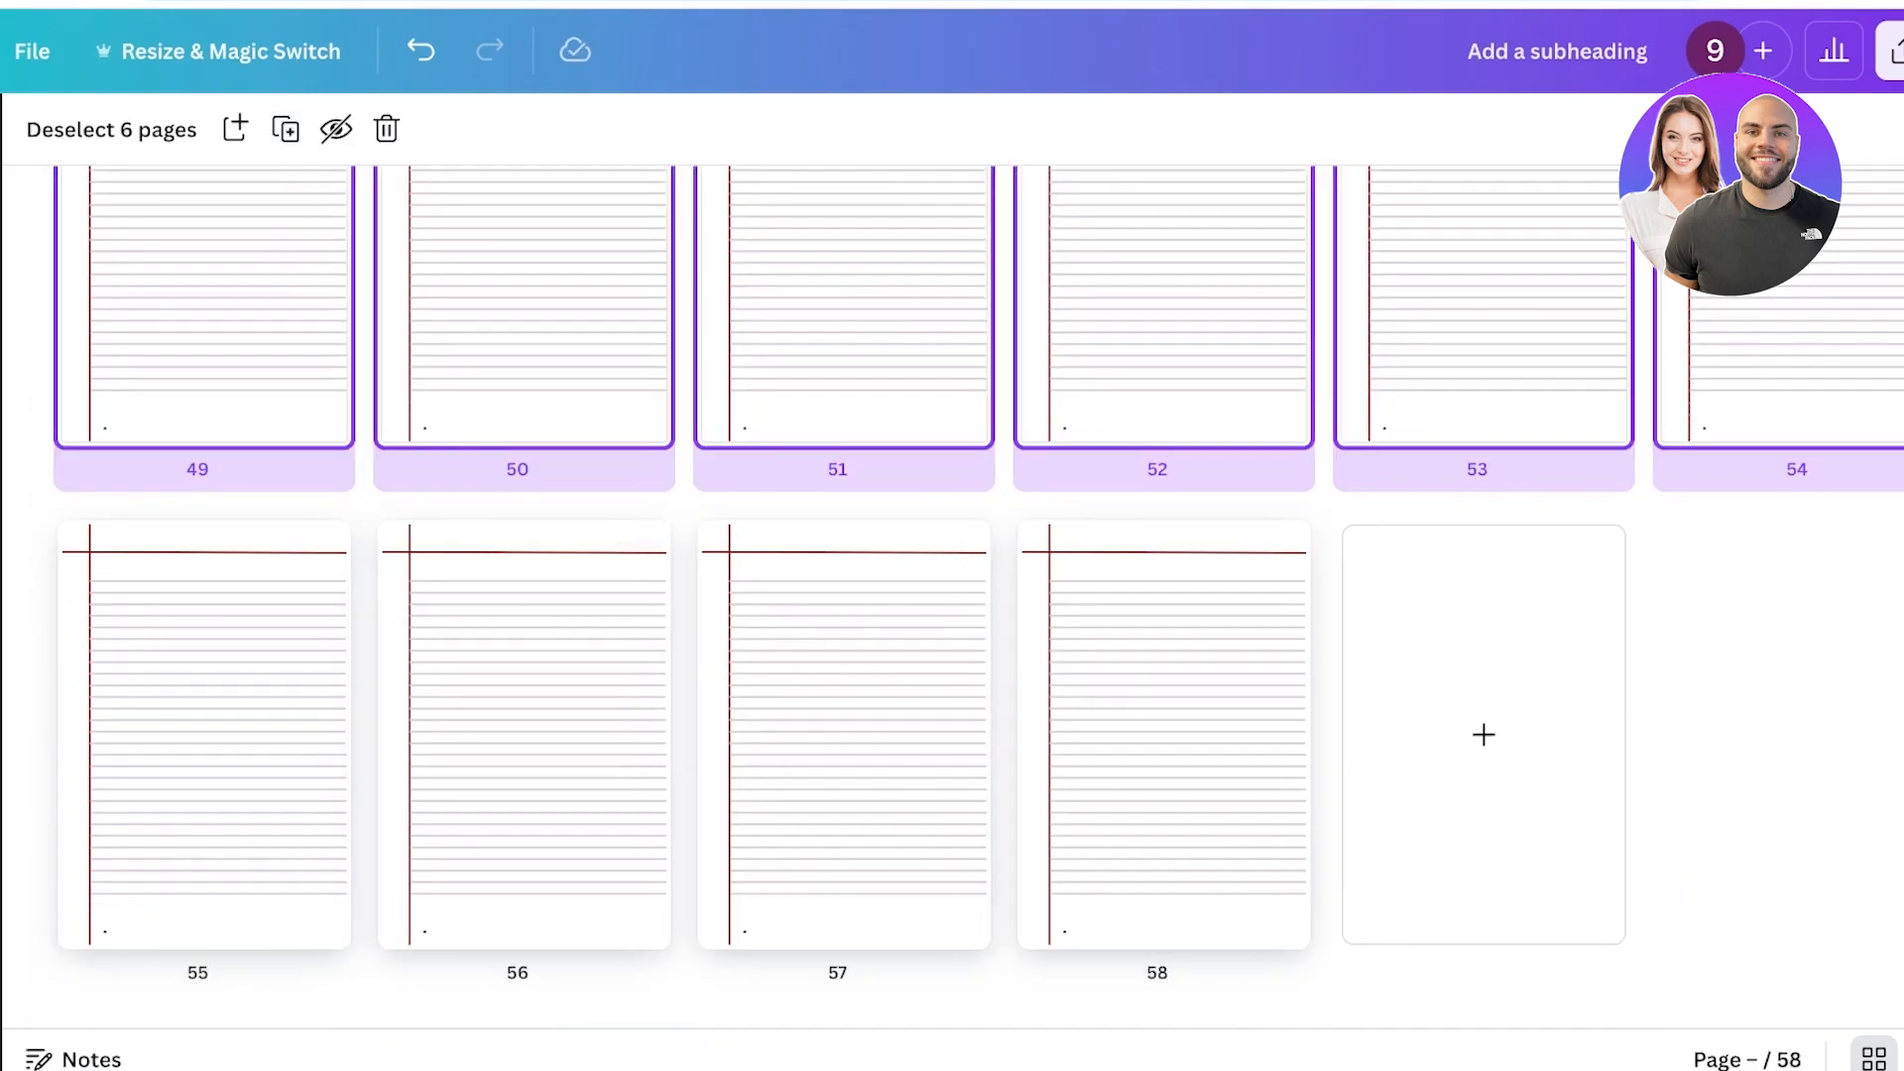
{"action": "left_click", "coordinate": [284, 129]}
{"action": "left_click", "coordinate": [285, 129]}
{"action": "left_click", "coordinate": [285, 129]}
{"action": "left_click", "coordinate": [284, 129]}
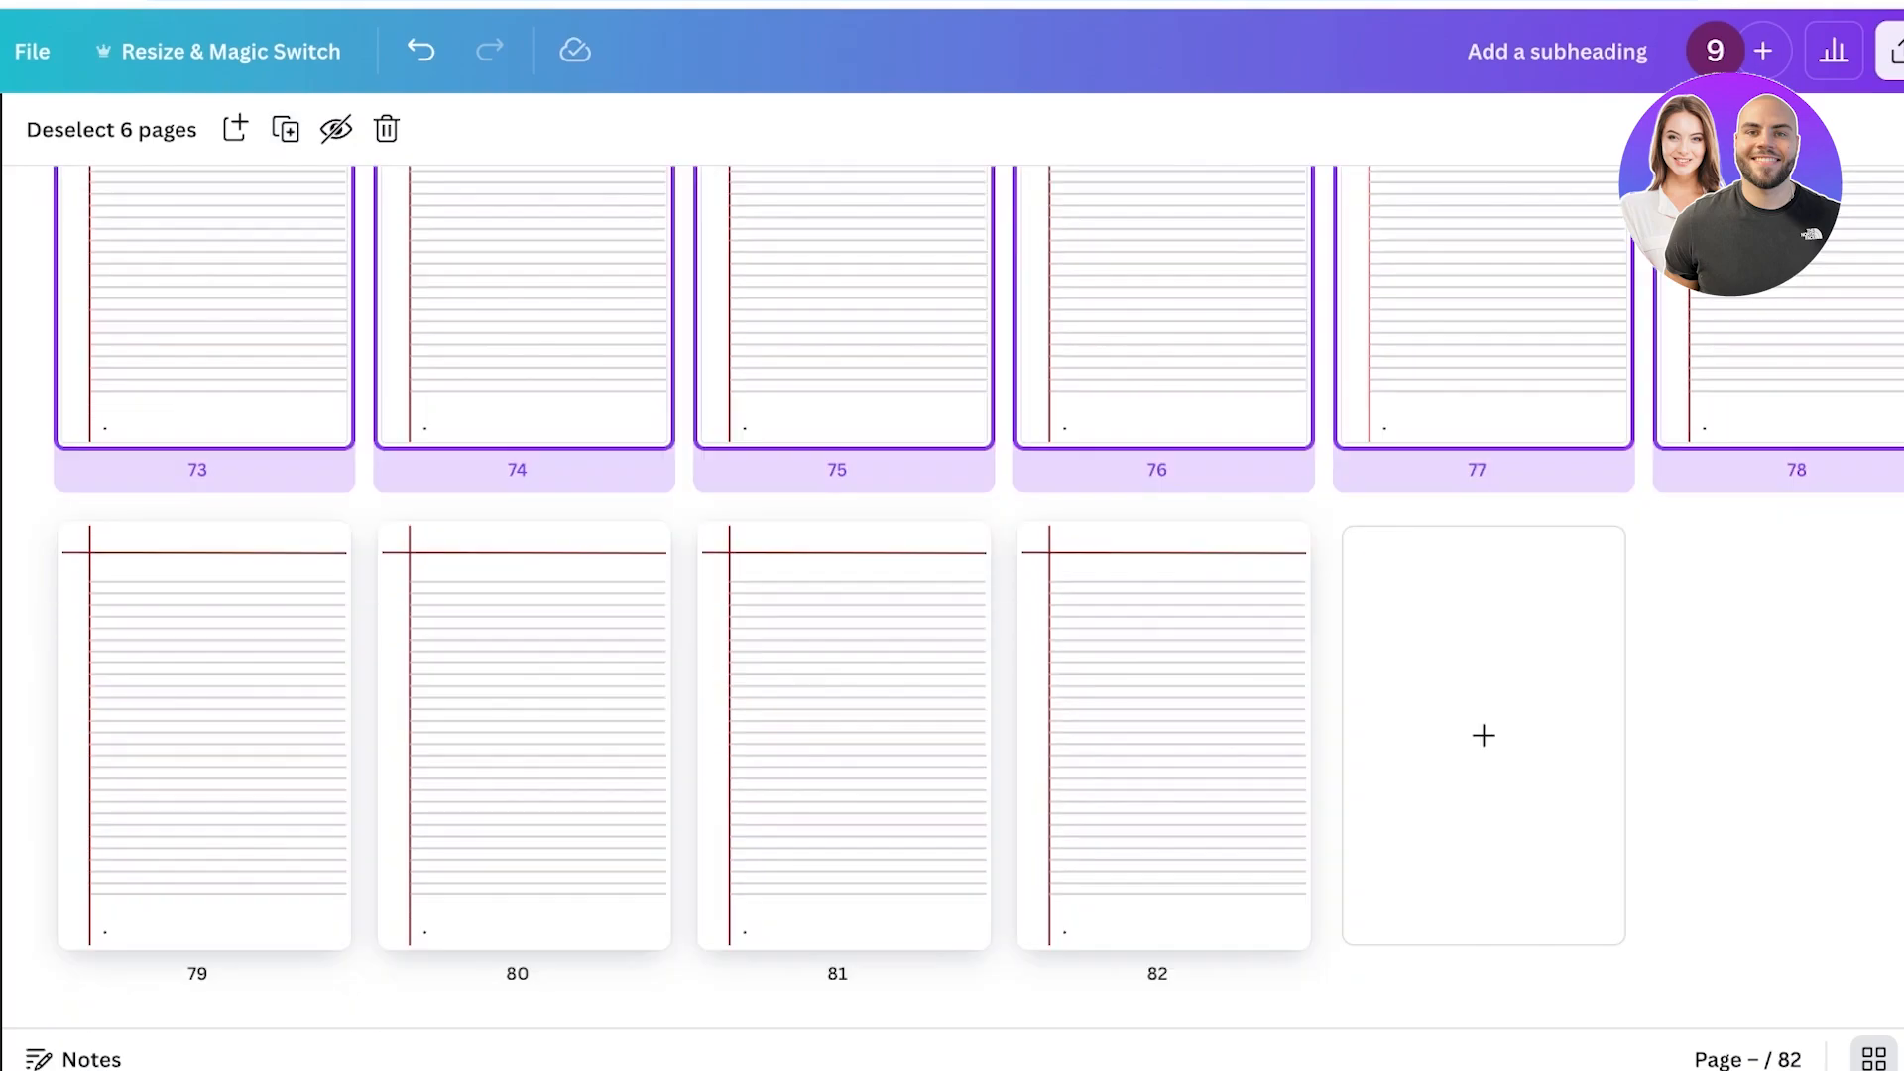
{"action": "left_click", "coordinate": [285, 129]}
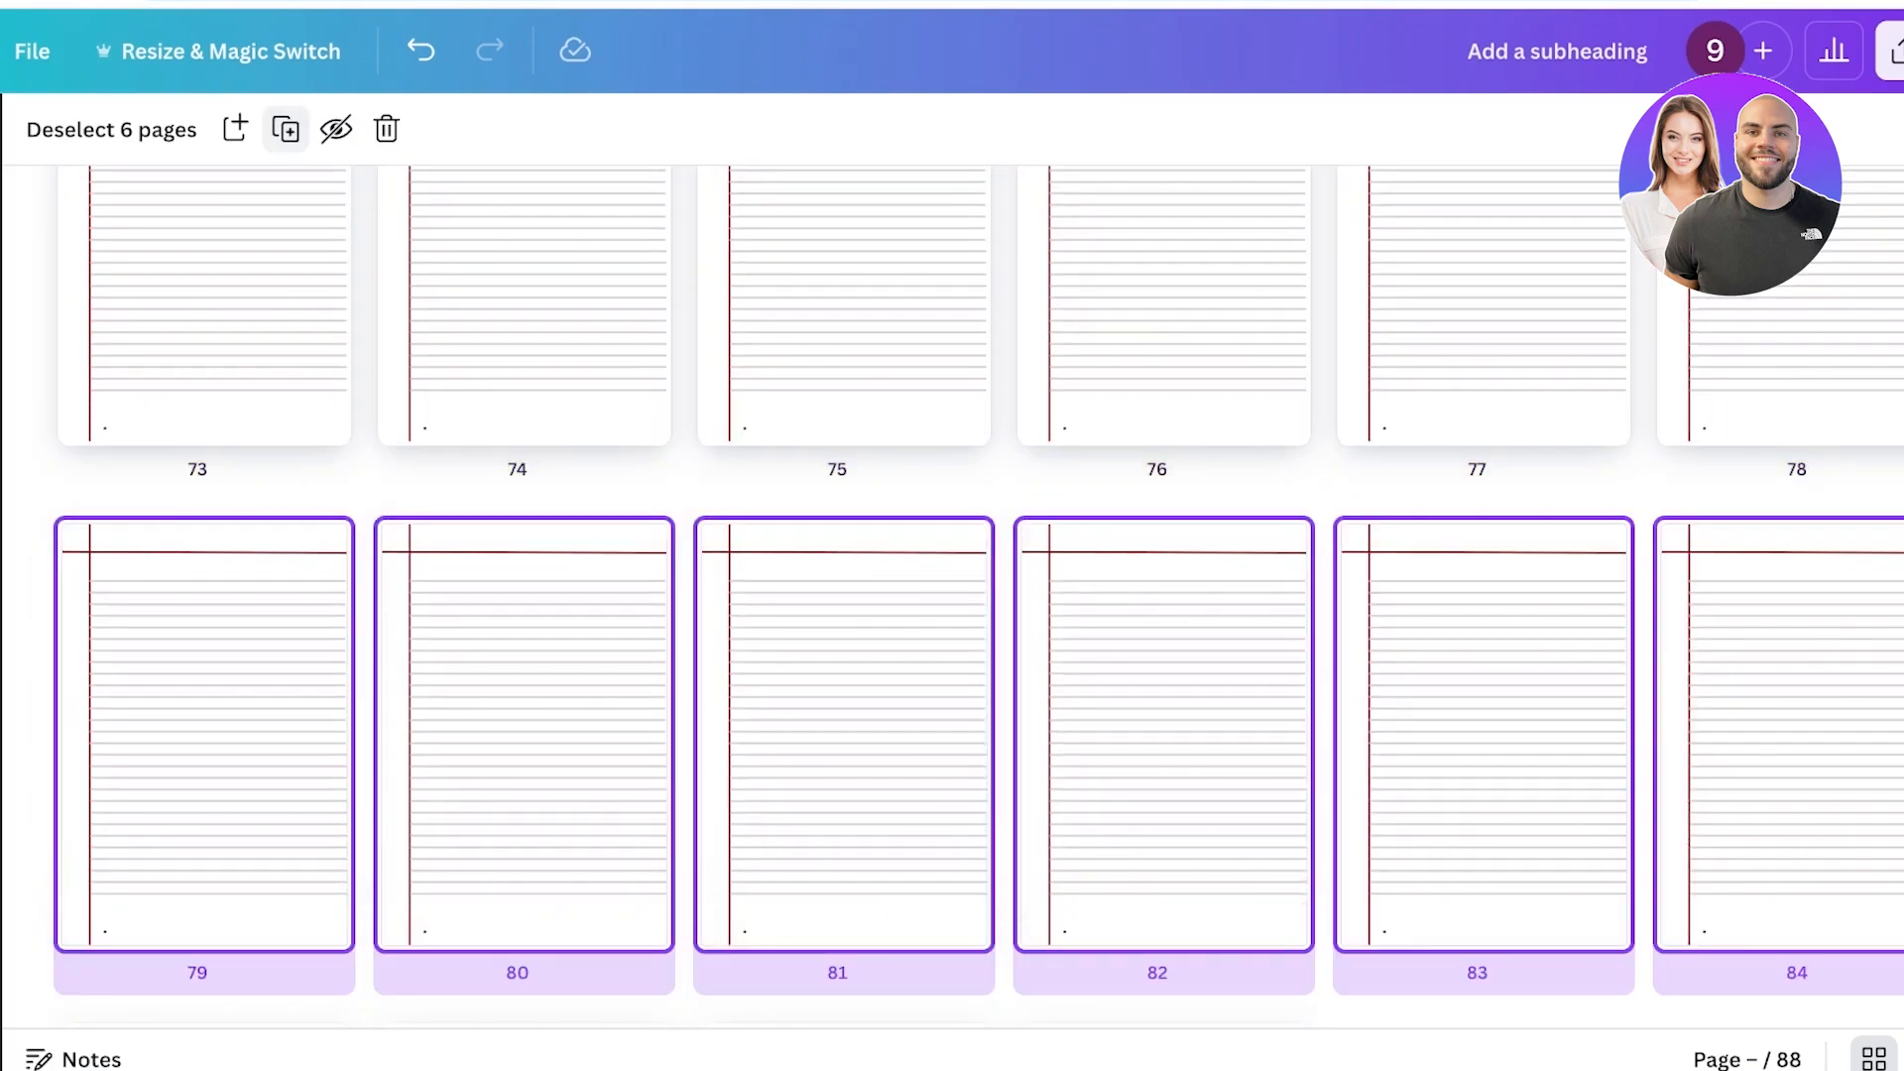
{"action": "left_click", "coordinate": [285, 128]}
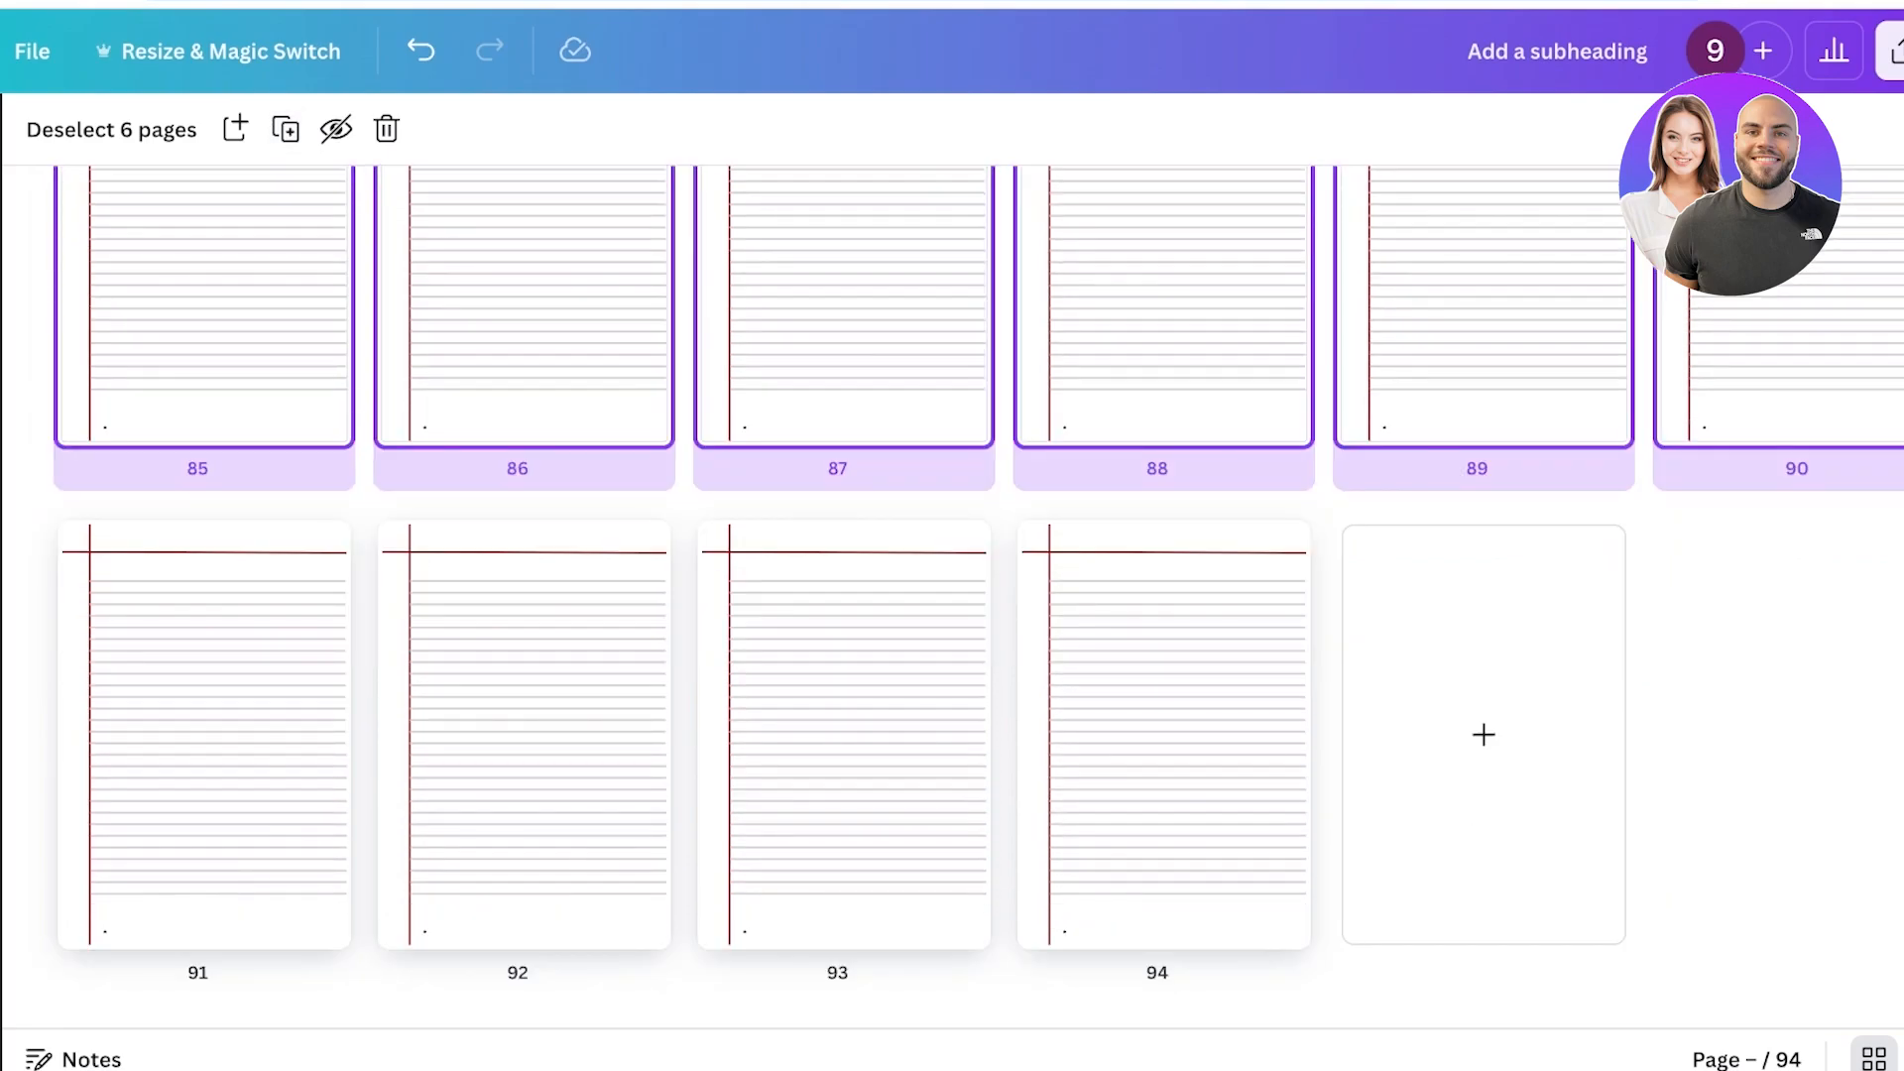
Duplicate four more pages and then two more to bring the journal to 100 pages.
{"action": "left_click", "coordinate": [1755, 734]}
{"action": "left_click_drag", "start_coordinate": [1208, 991], "coordinate": [39, 643]}
{"action": "left_click", "coordinate": [285, 129]}
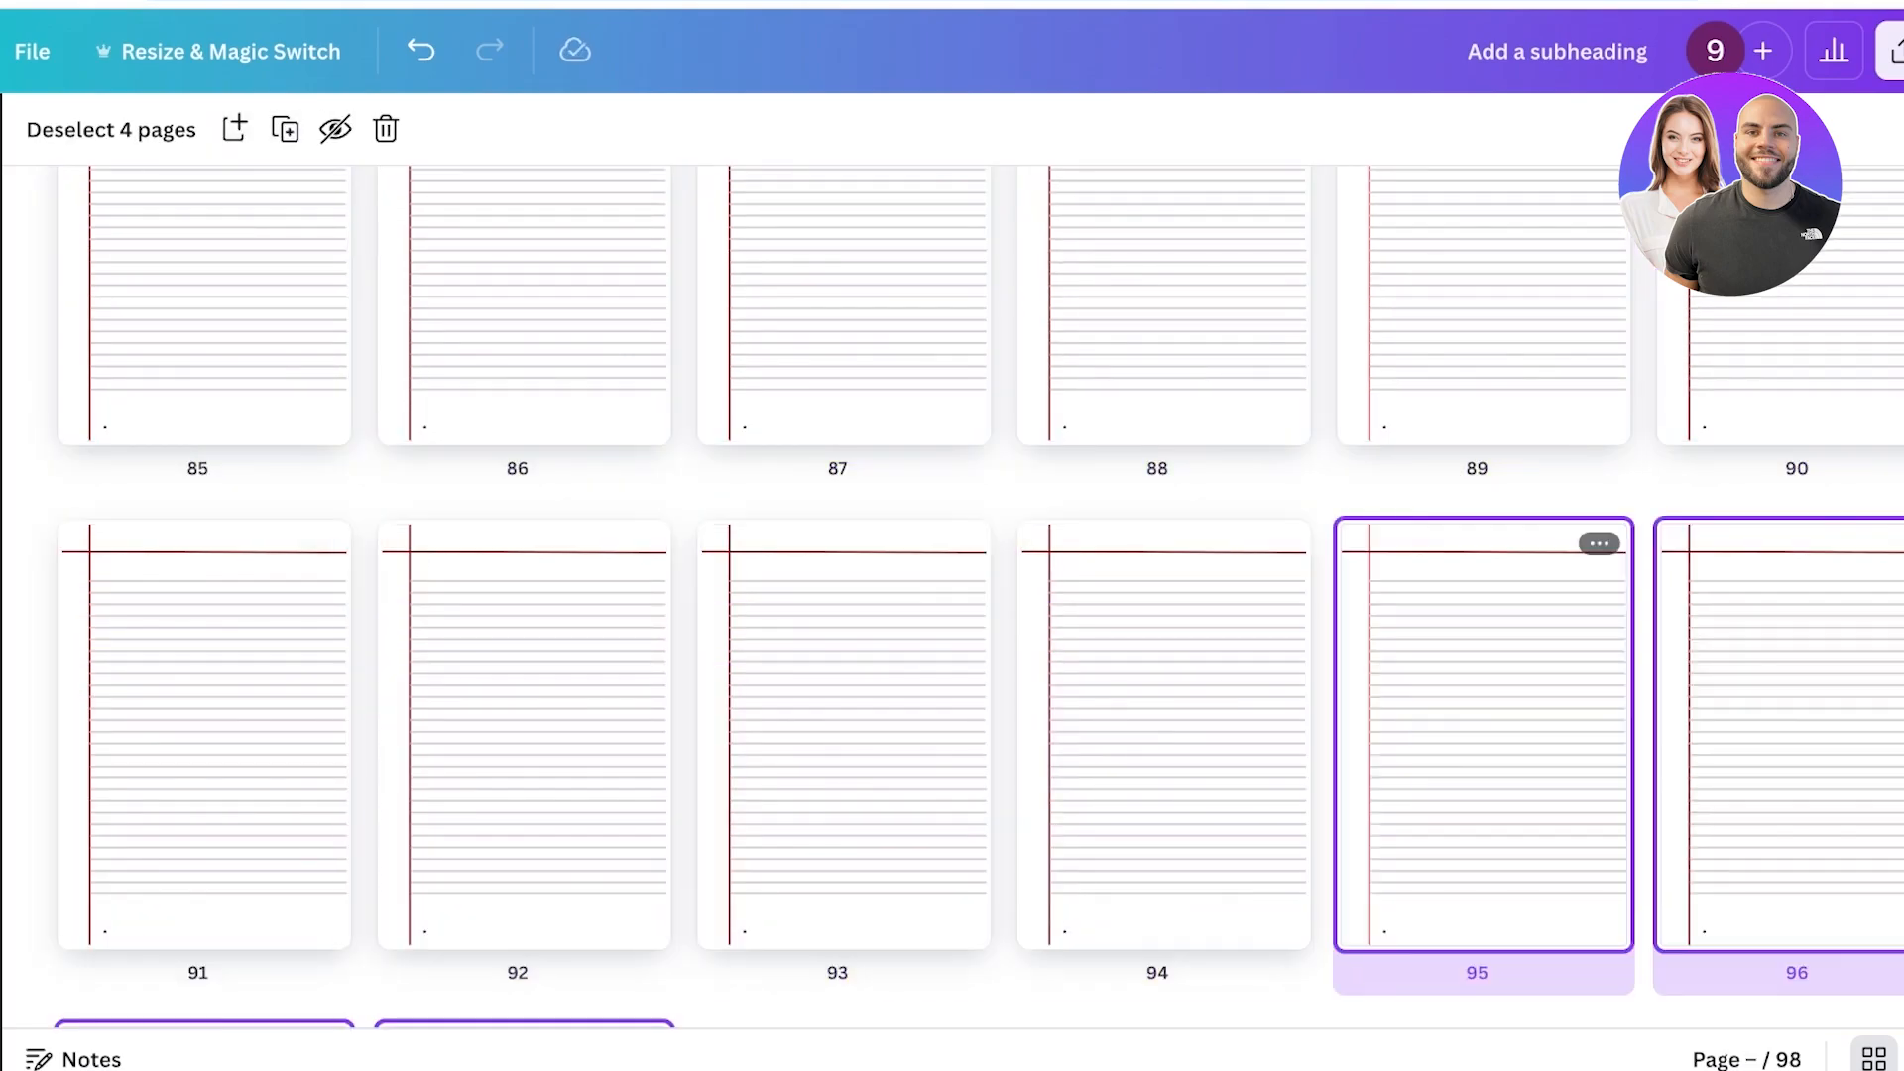
{"action": "left_click", "coordinate": [1766, 635]}
{"action": "left_click_drag", "start_coordinate": [1772, 605], "coordinate": [1586, 420]}
{"action": "left_click", "coordinate": [285, 129]}
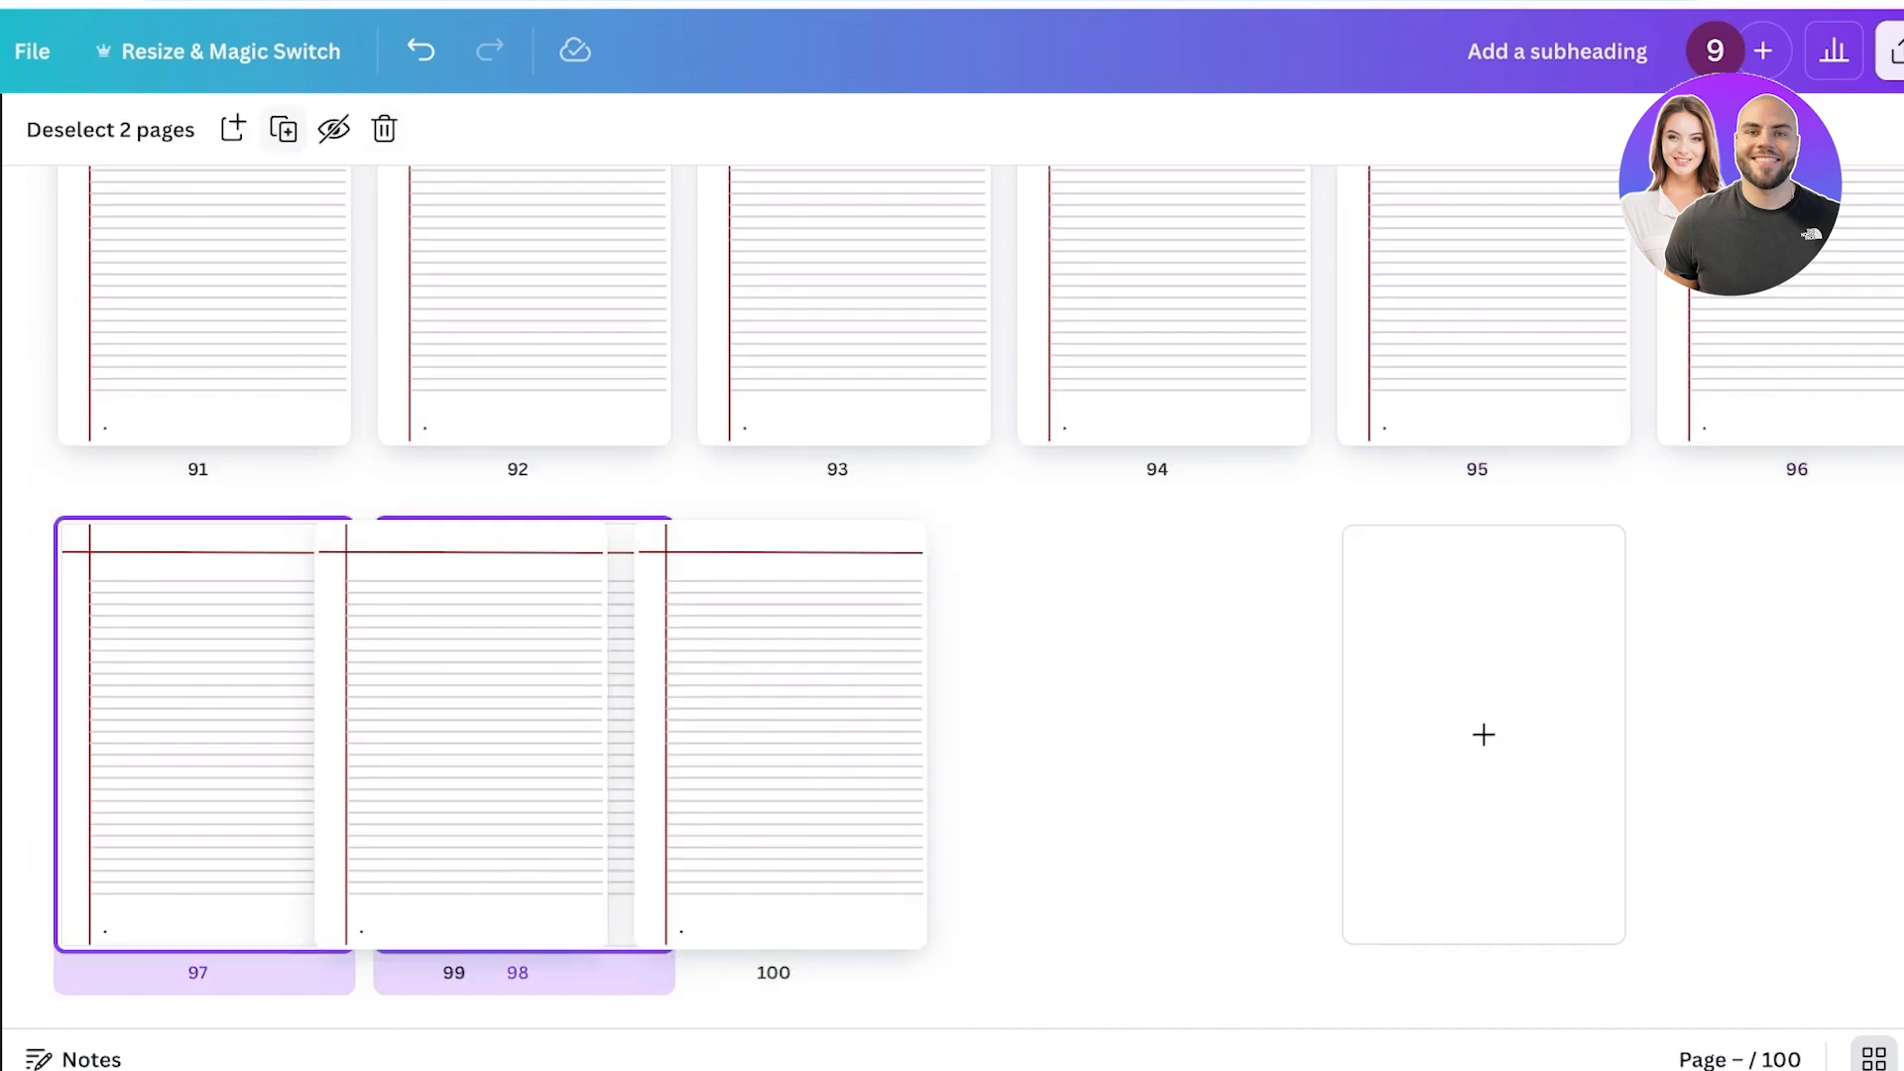
{"action": "left_click", "coordinate": [1746, 734]}
Open the first lined page of the journal in the editor view.
{"action": "scroll", "coordinate": [1487, 734], "scroll_direction": "up", "scroll_amount": 20}
{"action": "scroll", "coordinate": [1002, 918], "scroll_direction": "up", "scroll_amount": 20}
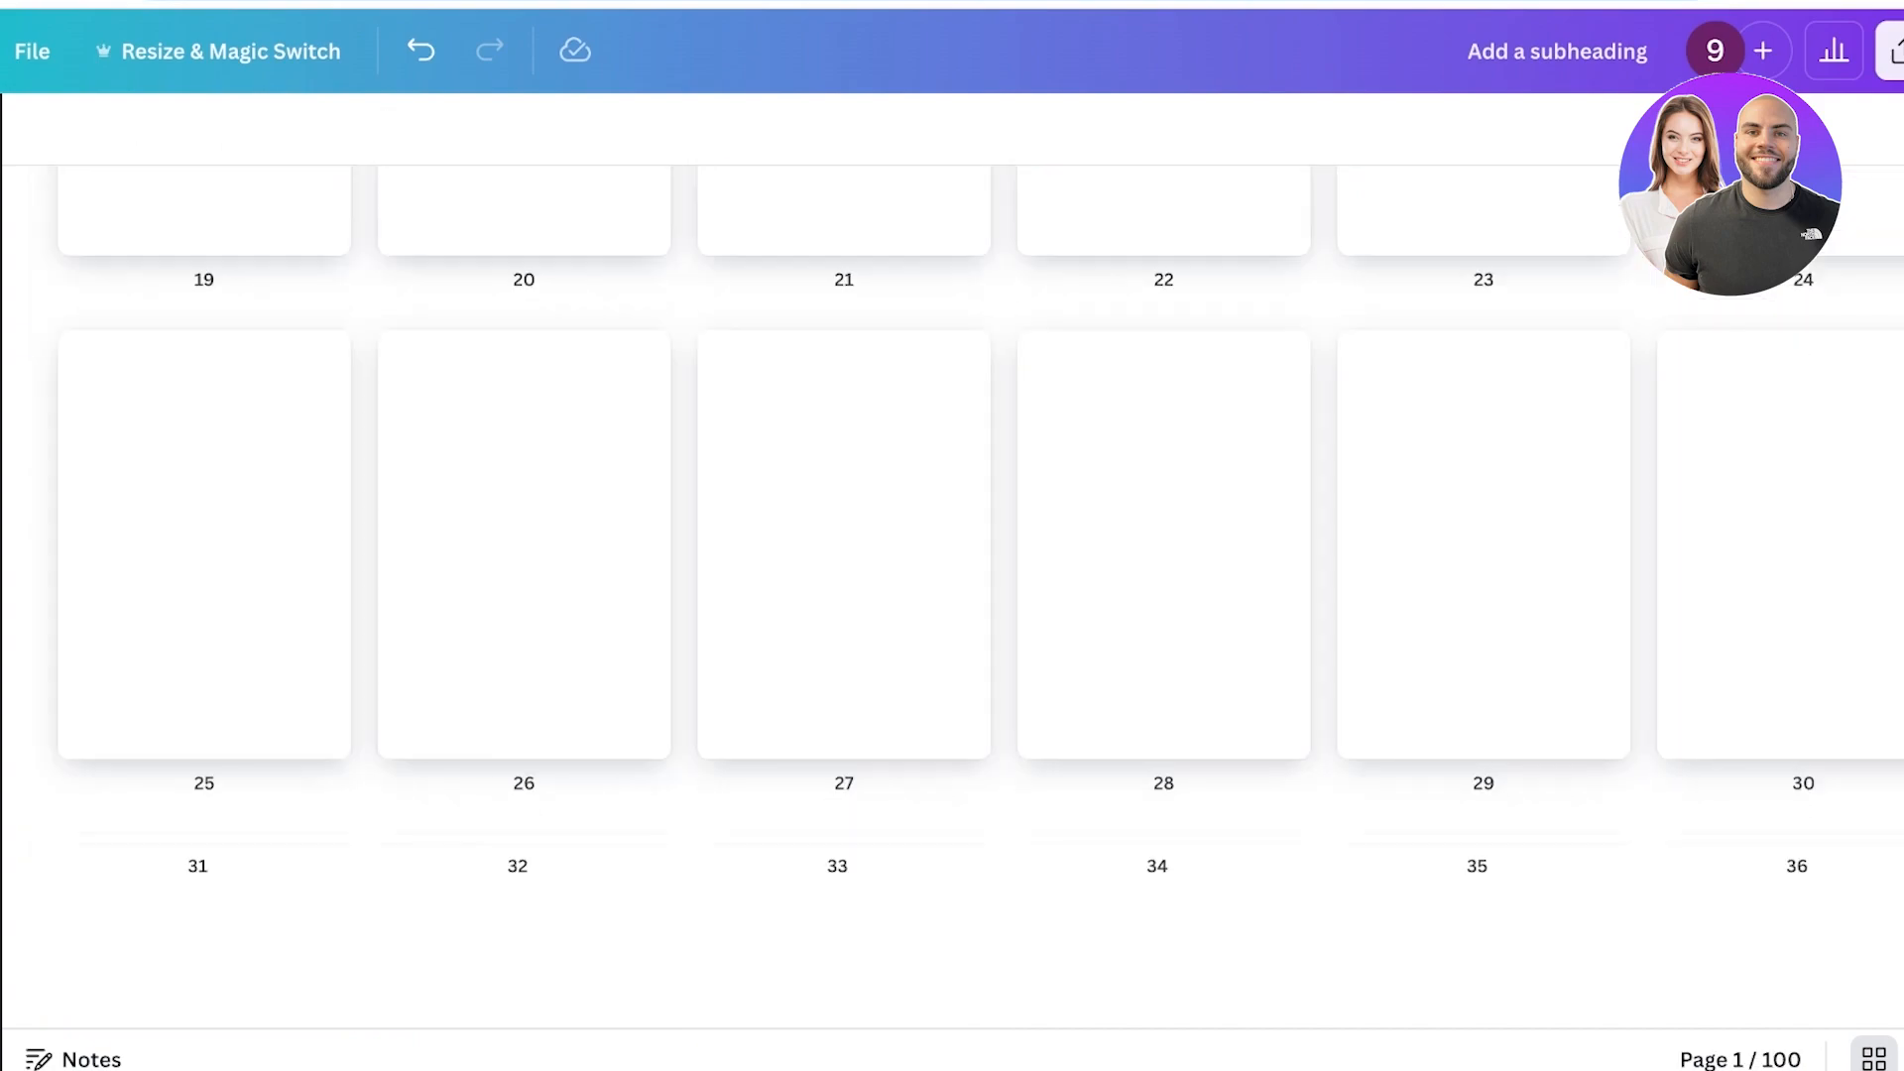
{"action": "double_click", "coordinate": [233, 585]}
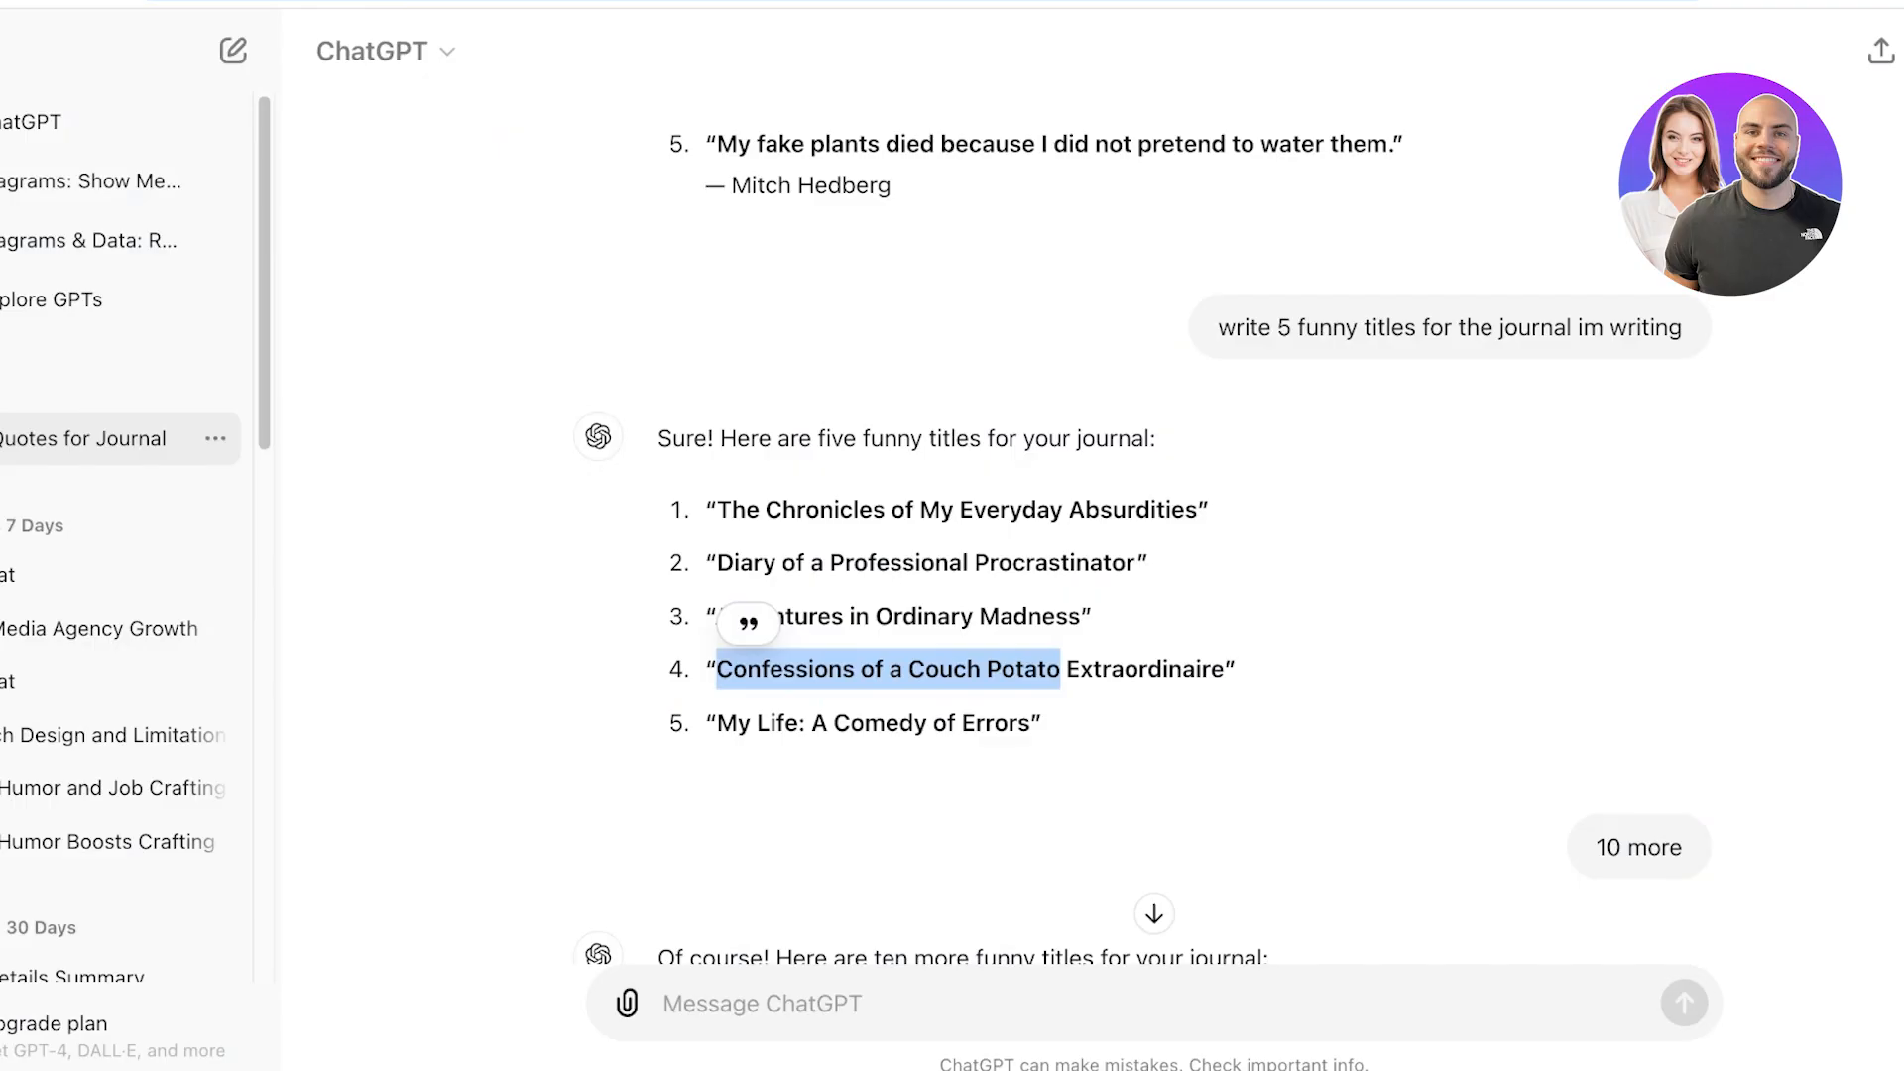
Switch to ChatGPT and ask it to write 100 short witty lines.
{"action": "left_click", "coordinate": [664, 1002]}
{"action": "type", "text": "write 100 shor"}
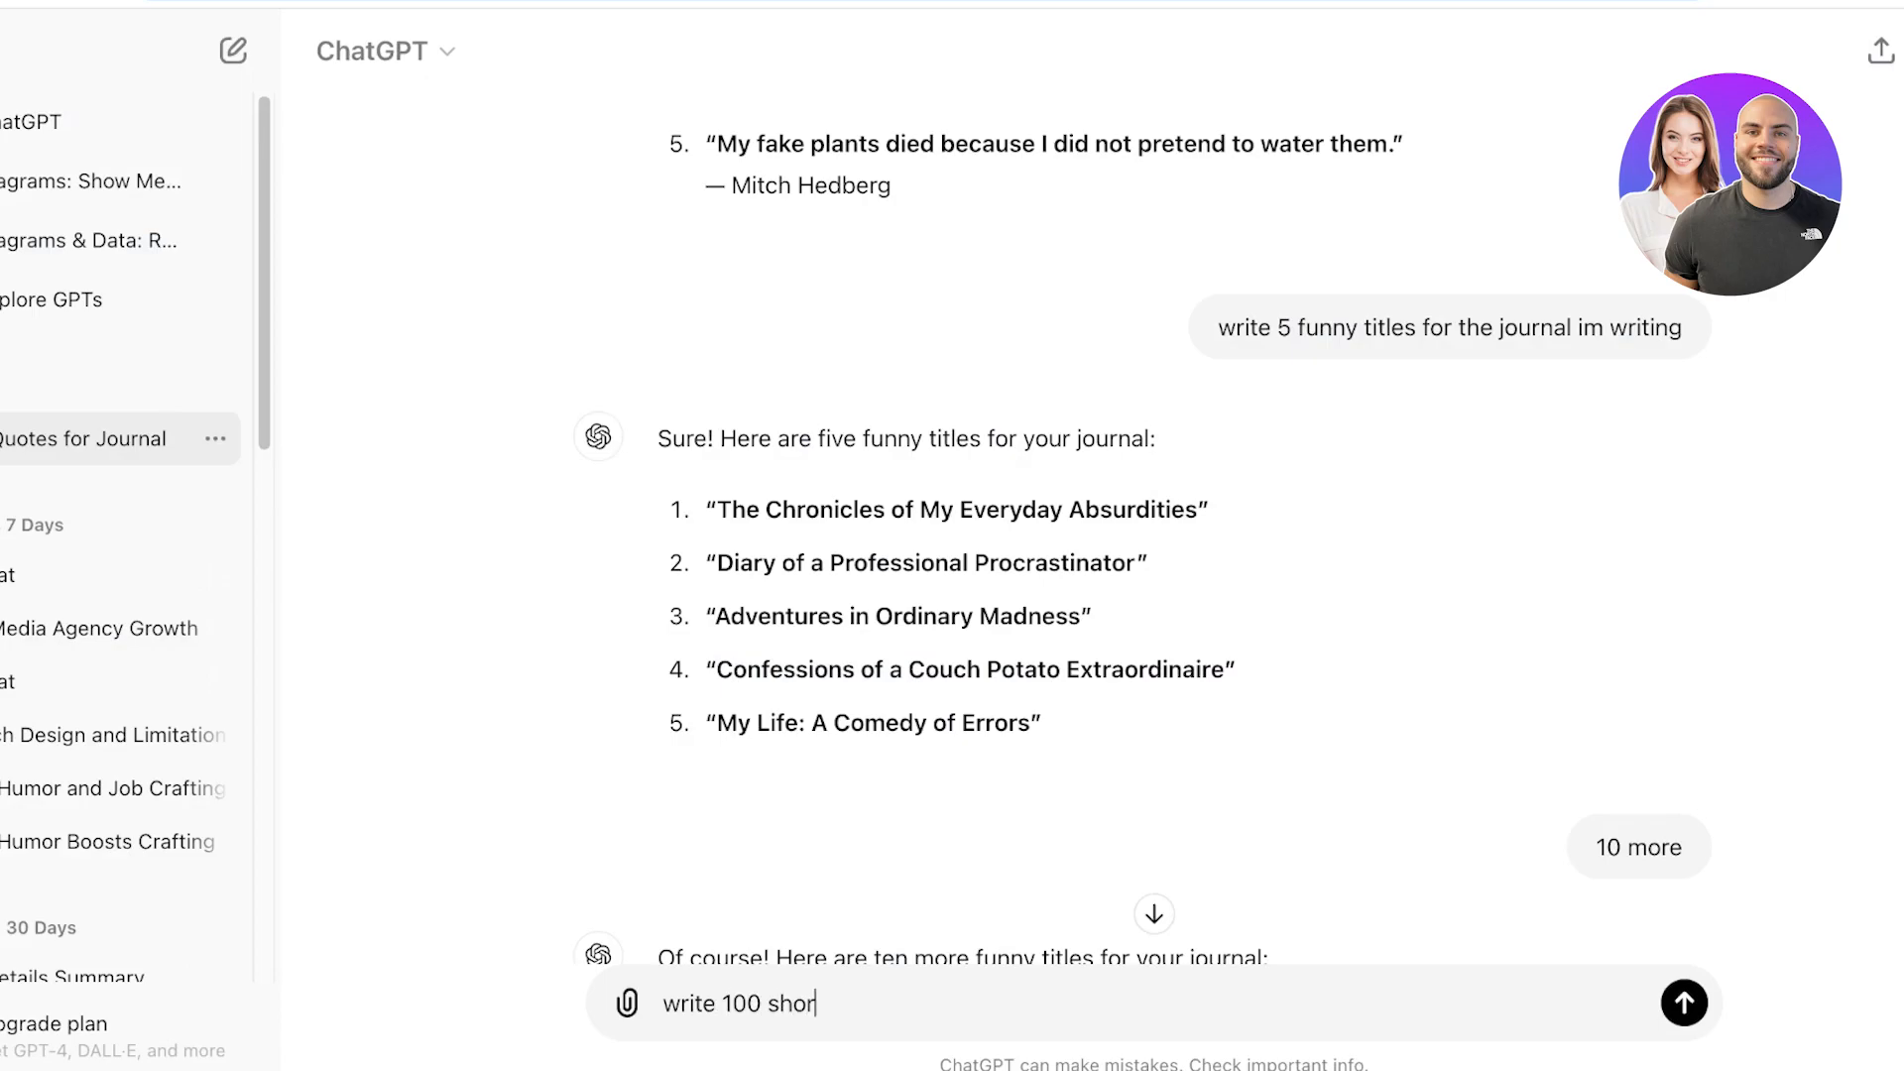
{"action": "type", "text": "t witty lines"}
{"action": "key", "text": "Return"}
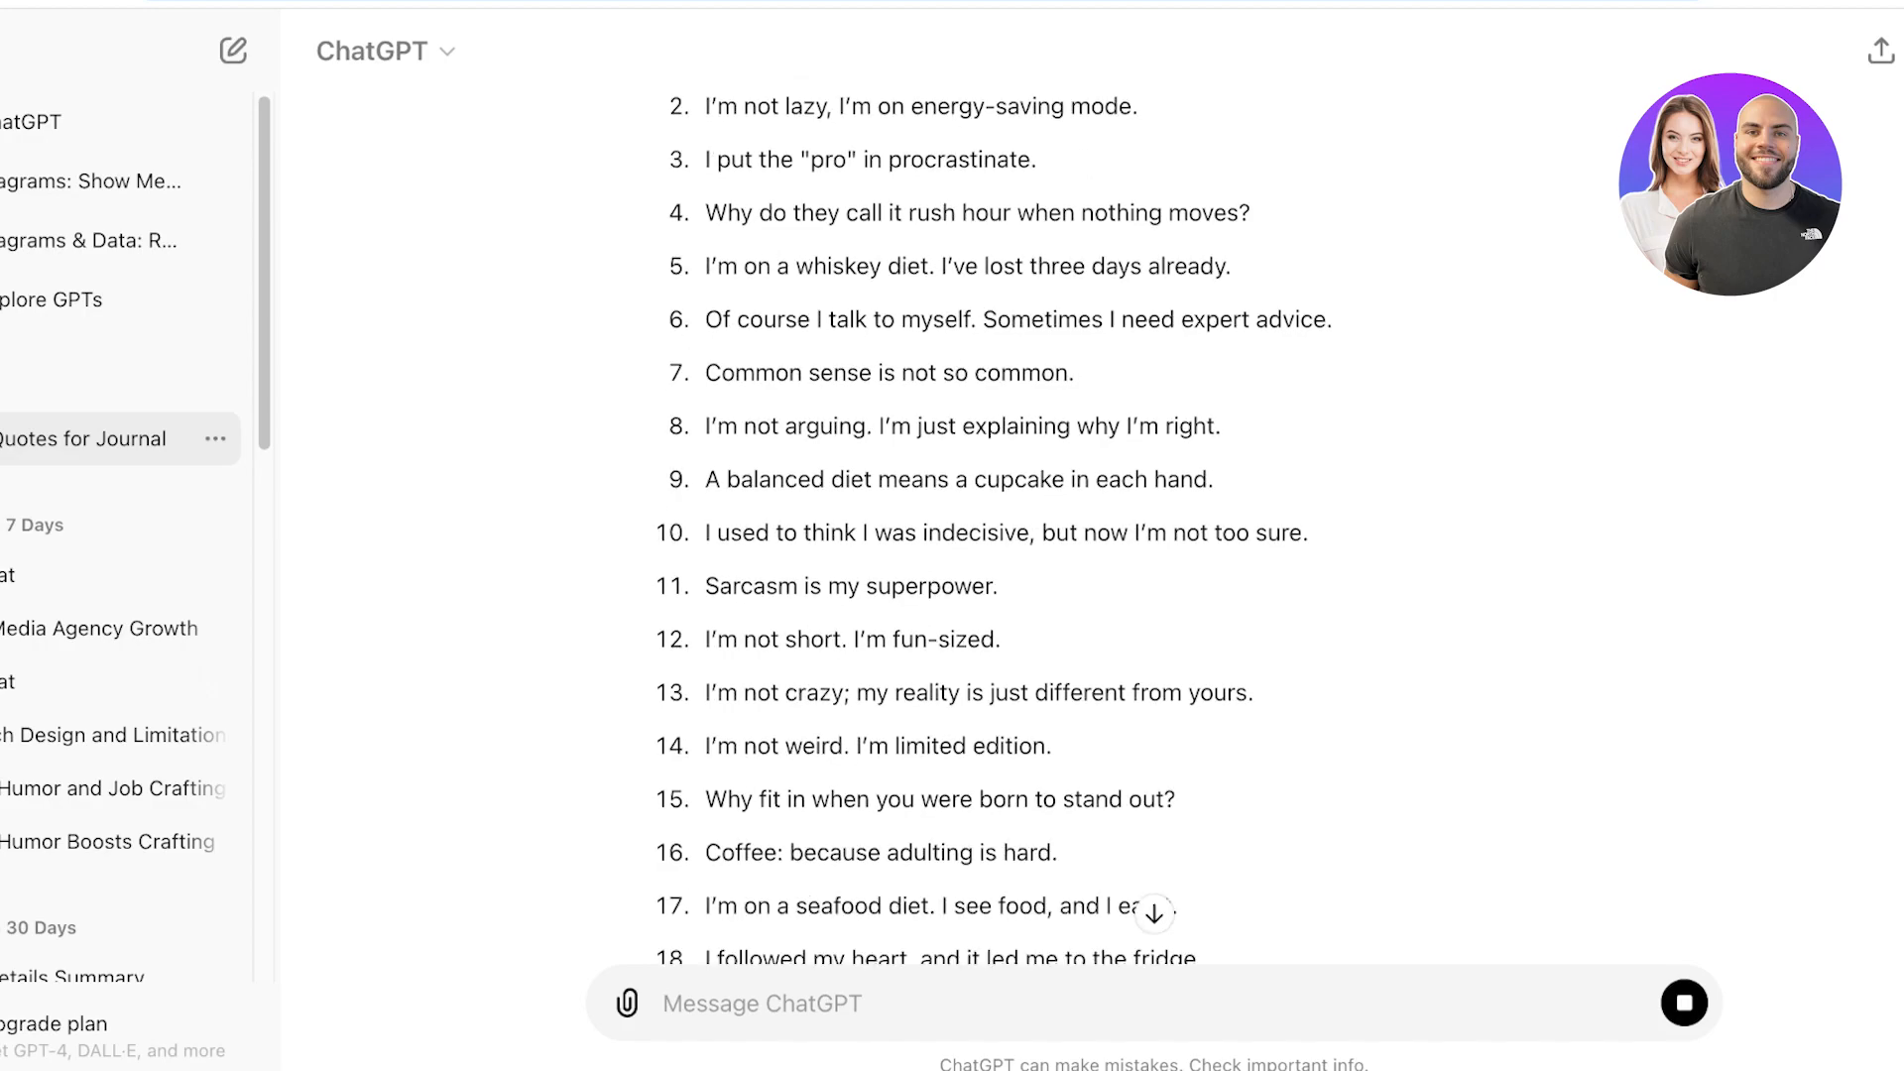
Stop the response and select the generated witty lines to copy them.
{"action": "left_click", "coordinate": [1684, 1003]}
{"action": "scroll", "coordinate": [1154, 536], "scroll_direction": "up", "scroll_amount": 8}
{"action": "scroll", "coordinate": [1154, 535], "scroll_direction": "down", "scroll_amount": 7}
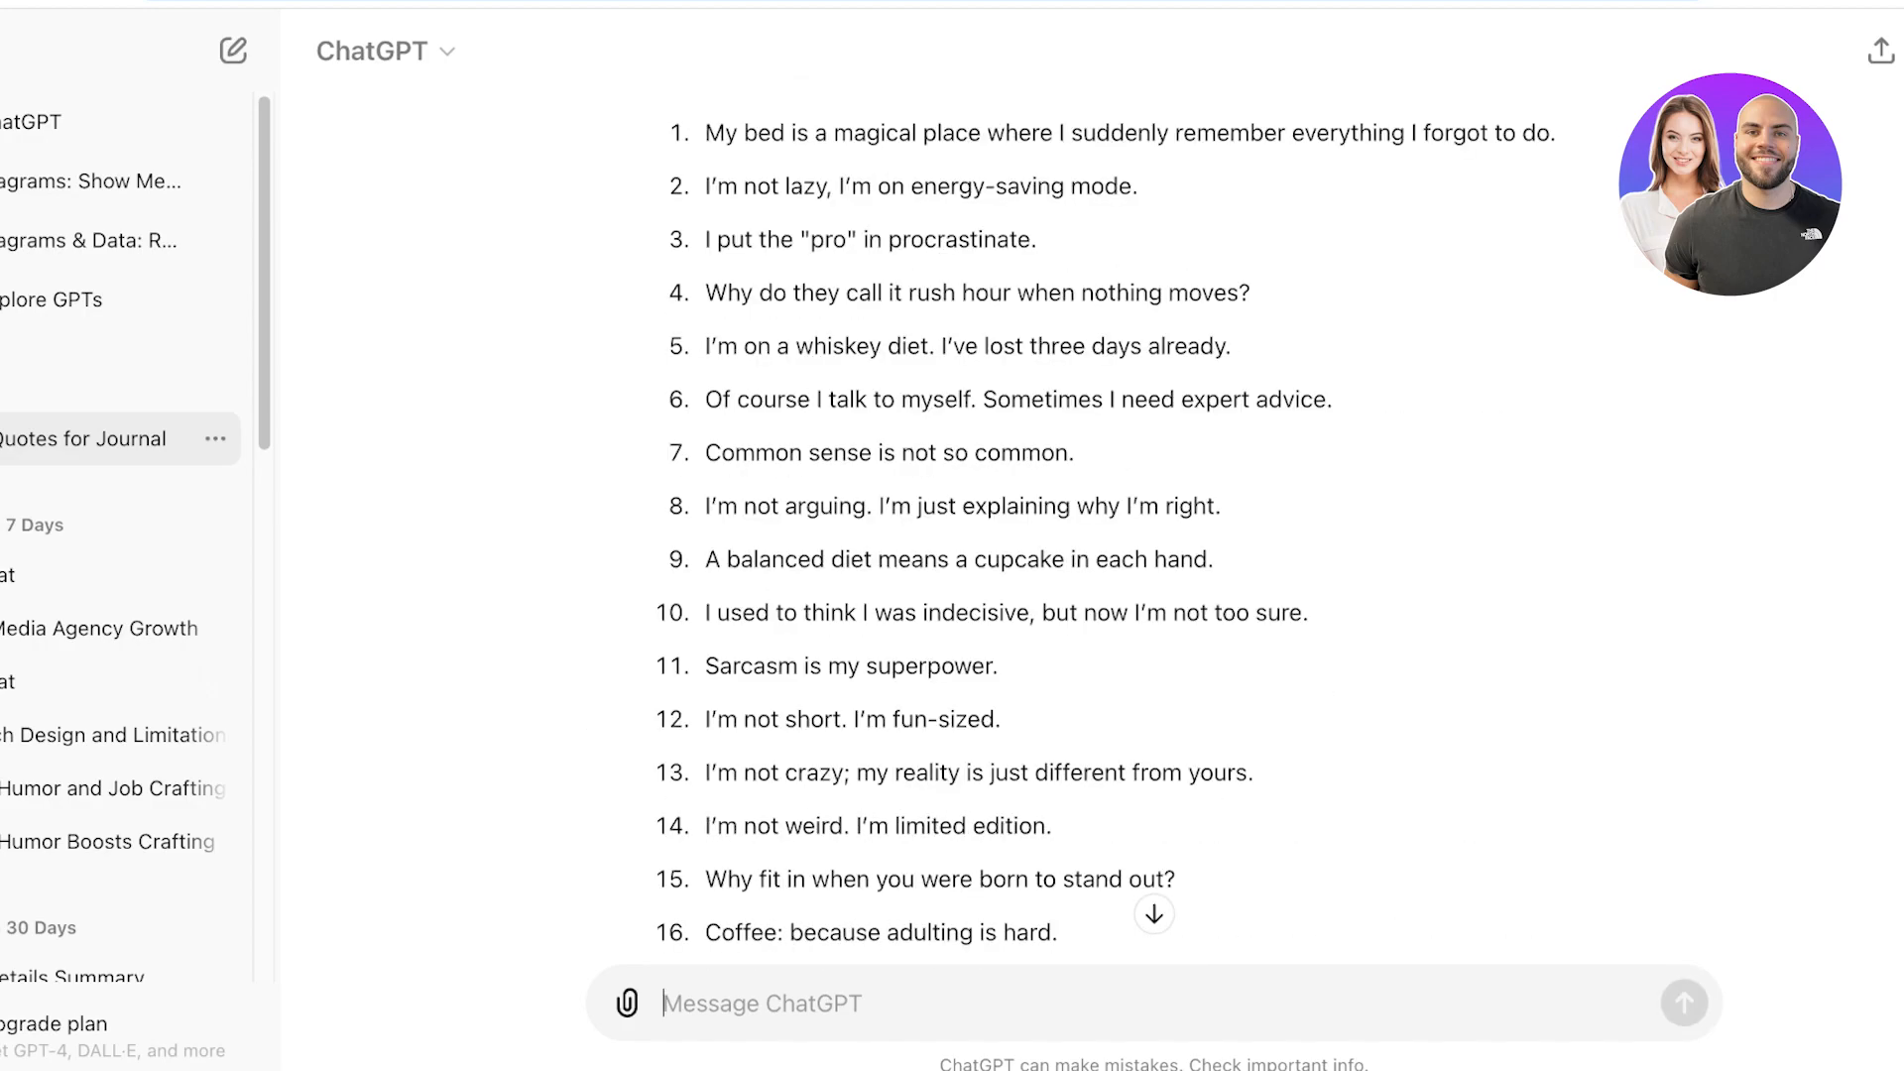
{"action": "left_click_drag", "start_coordinate": [704, 133], "coordinate": [1106, 719]}
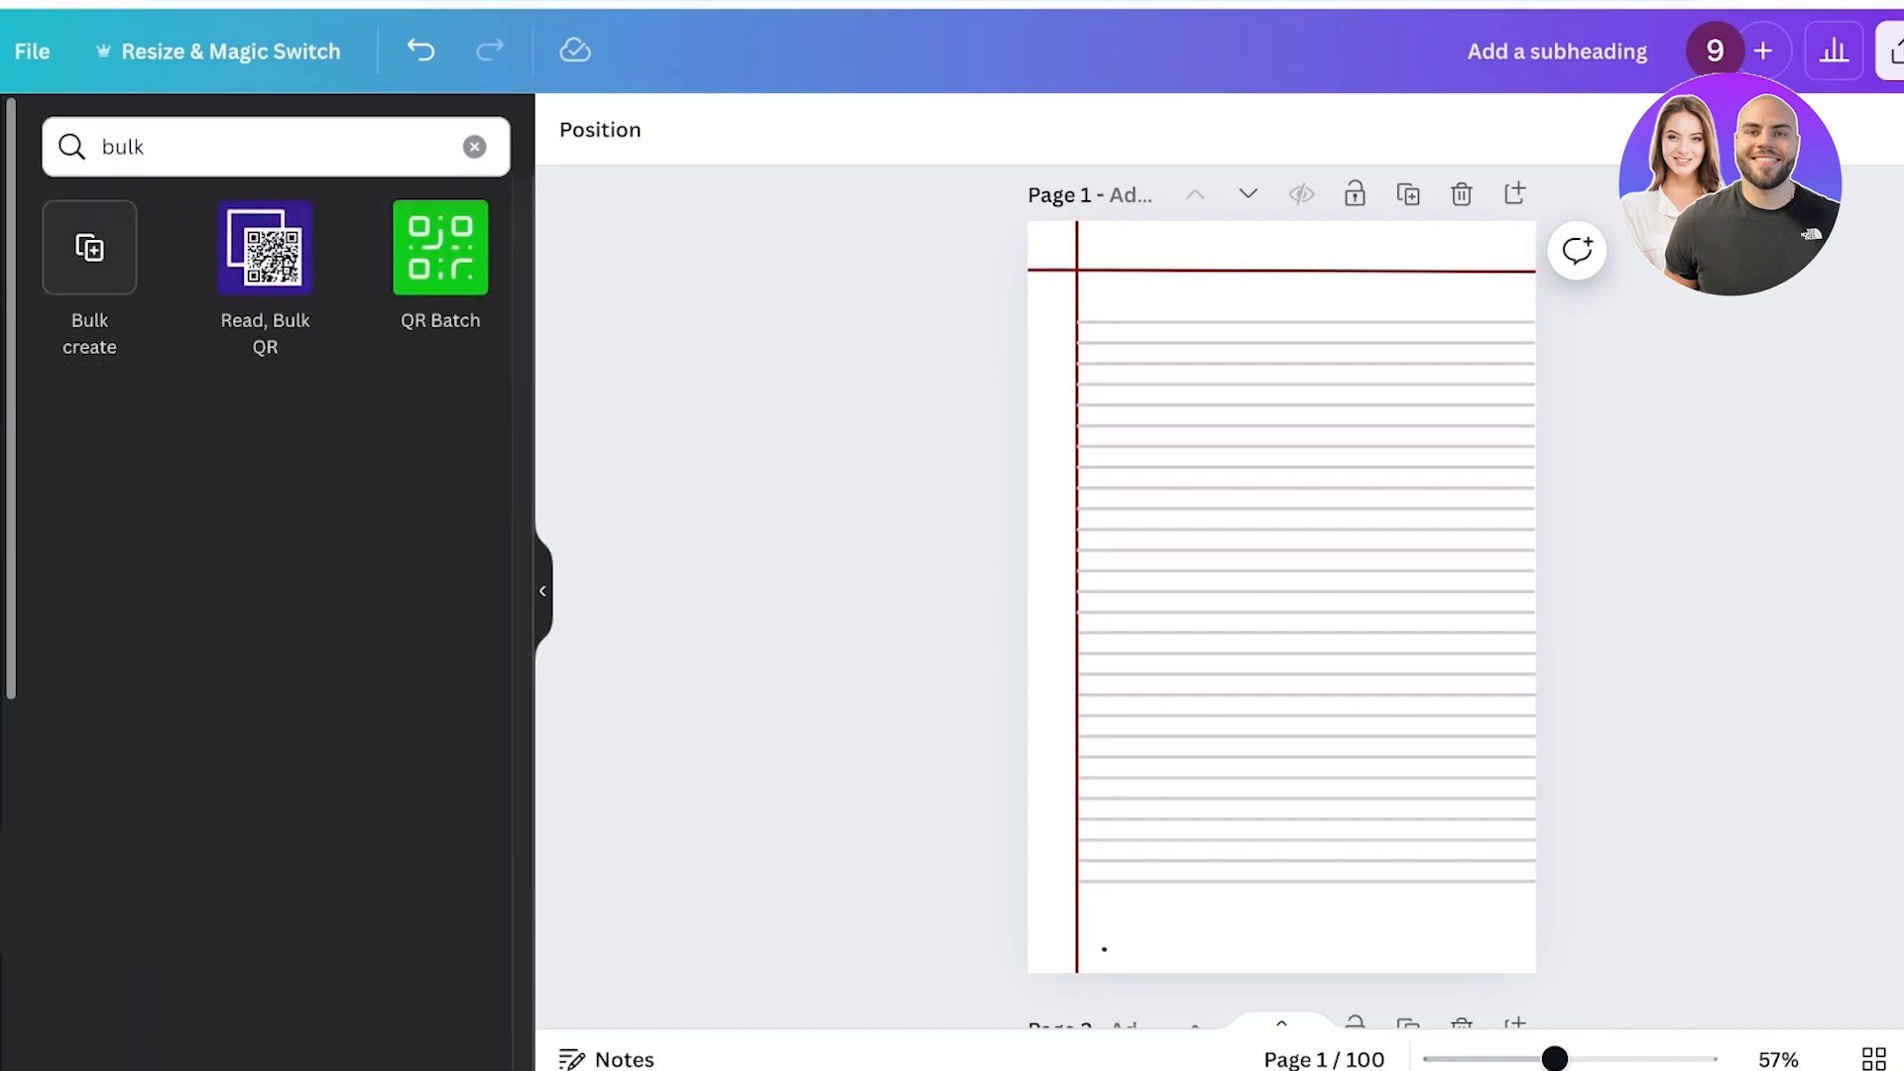
Open Bulk create, choose to enter data manually, and paste the witty lines into the first column.
{"action": "left_click", "coordinate": [94, 247]}
{"action": "left_click", "coordinate": [275, 911]}
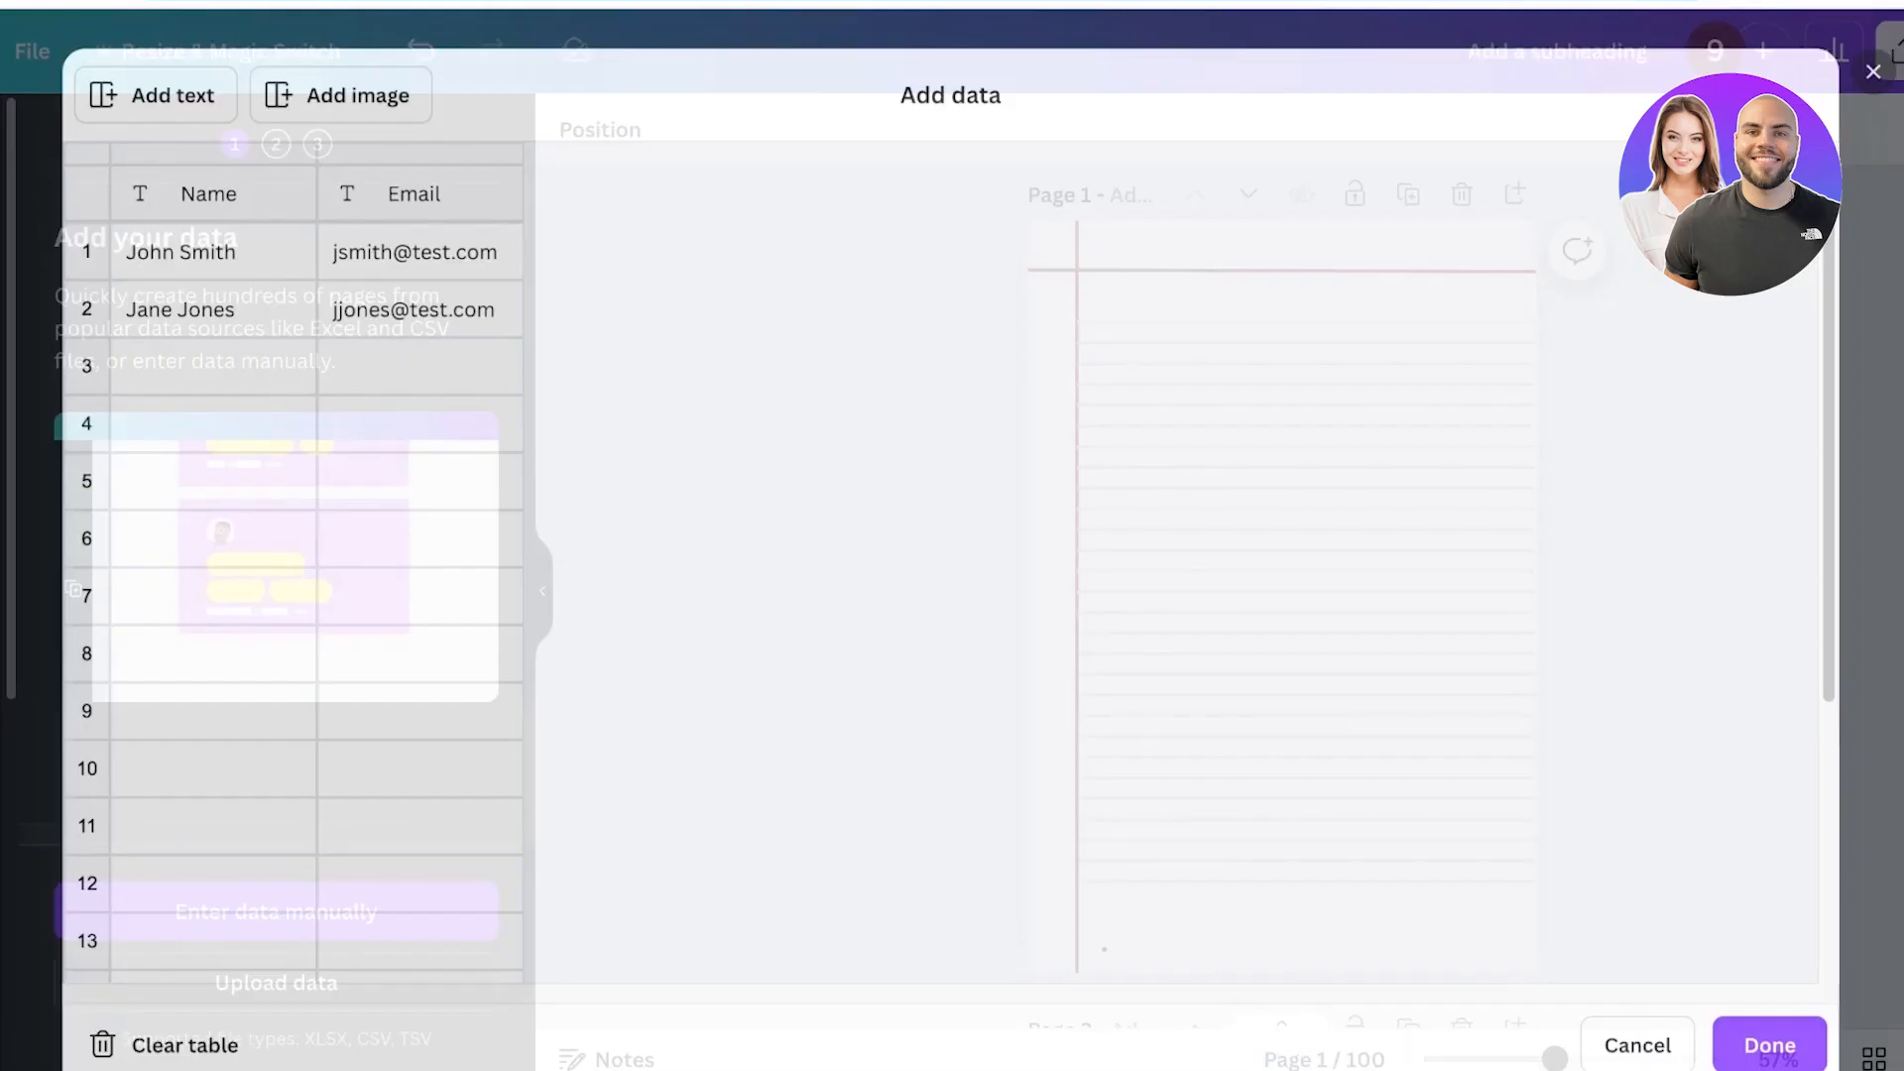
{"action": "right_click", "coordinate": [190, 244]}
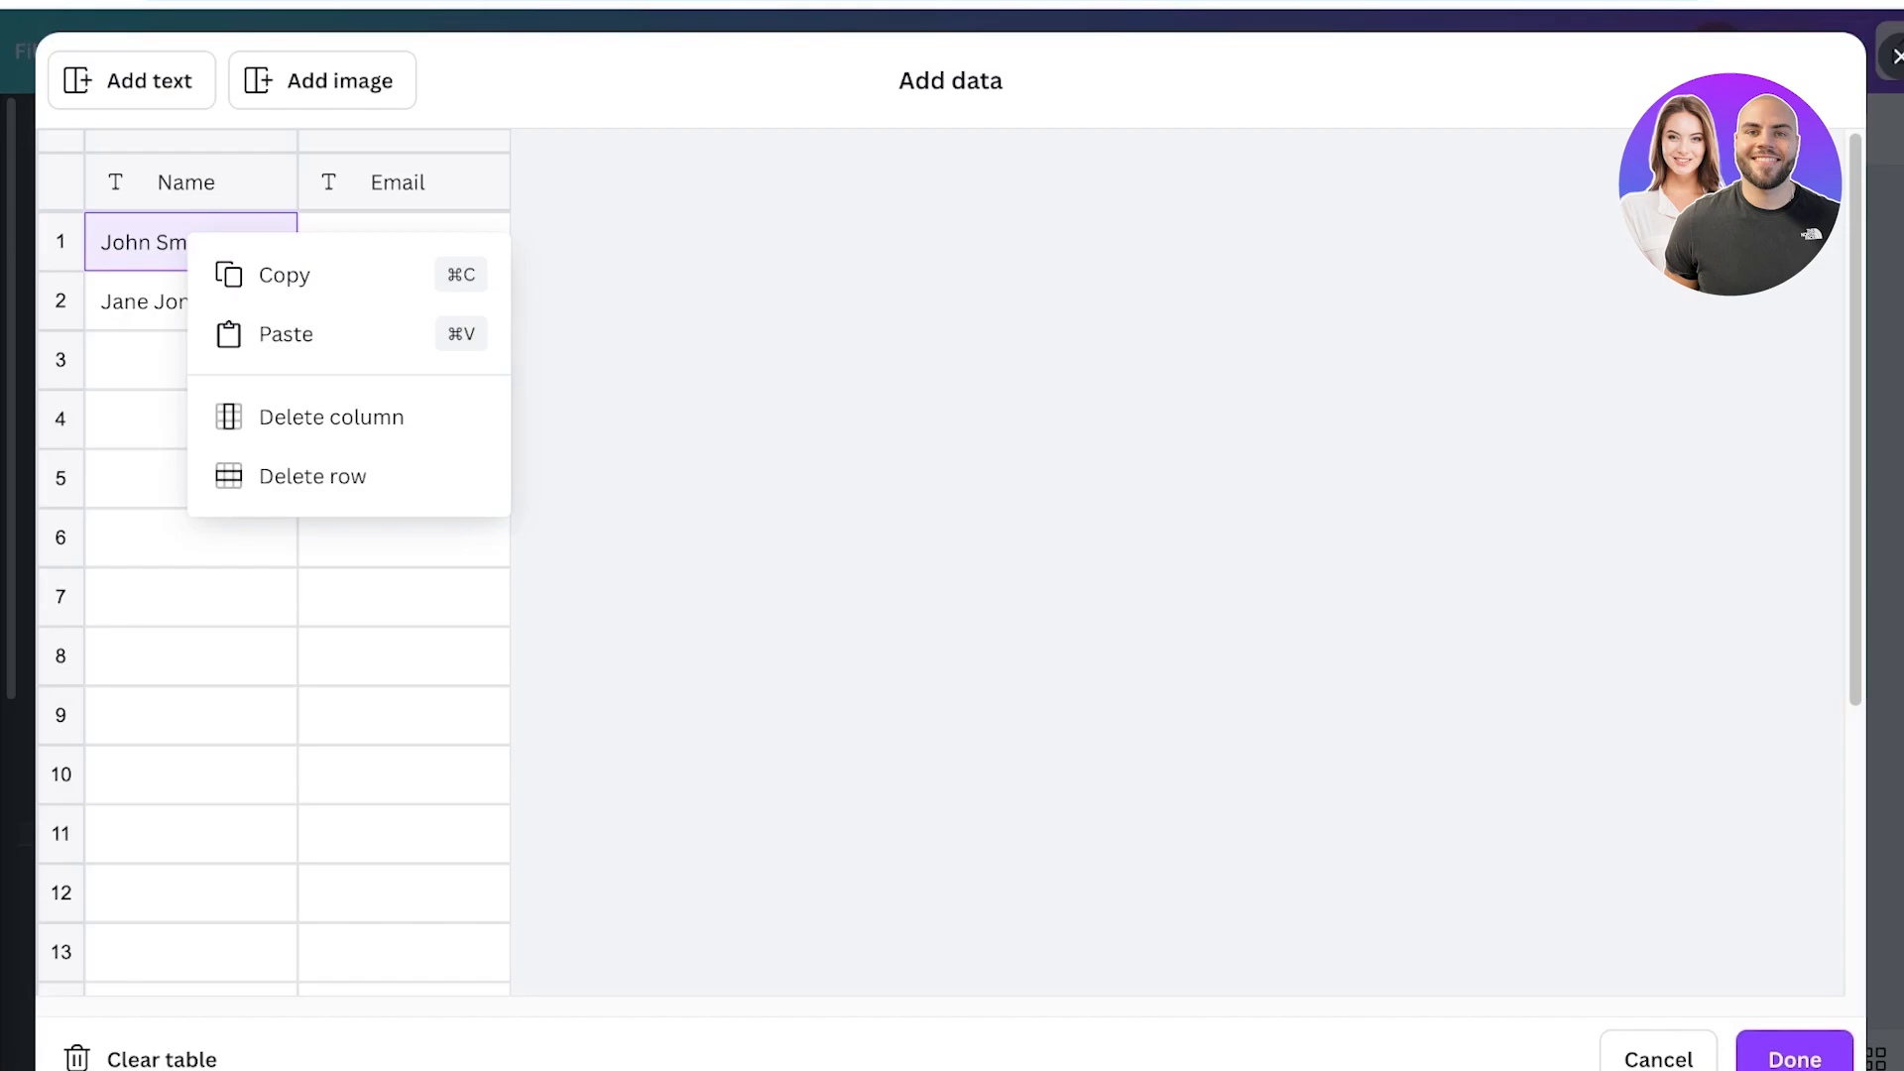
{"action": "left_click", "coordinate": [283, 331]}
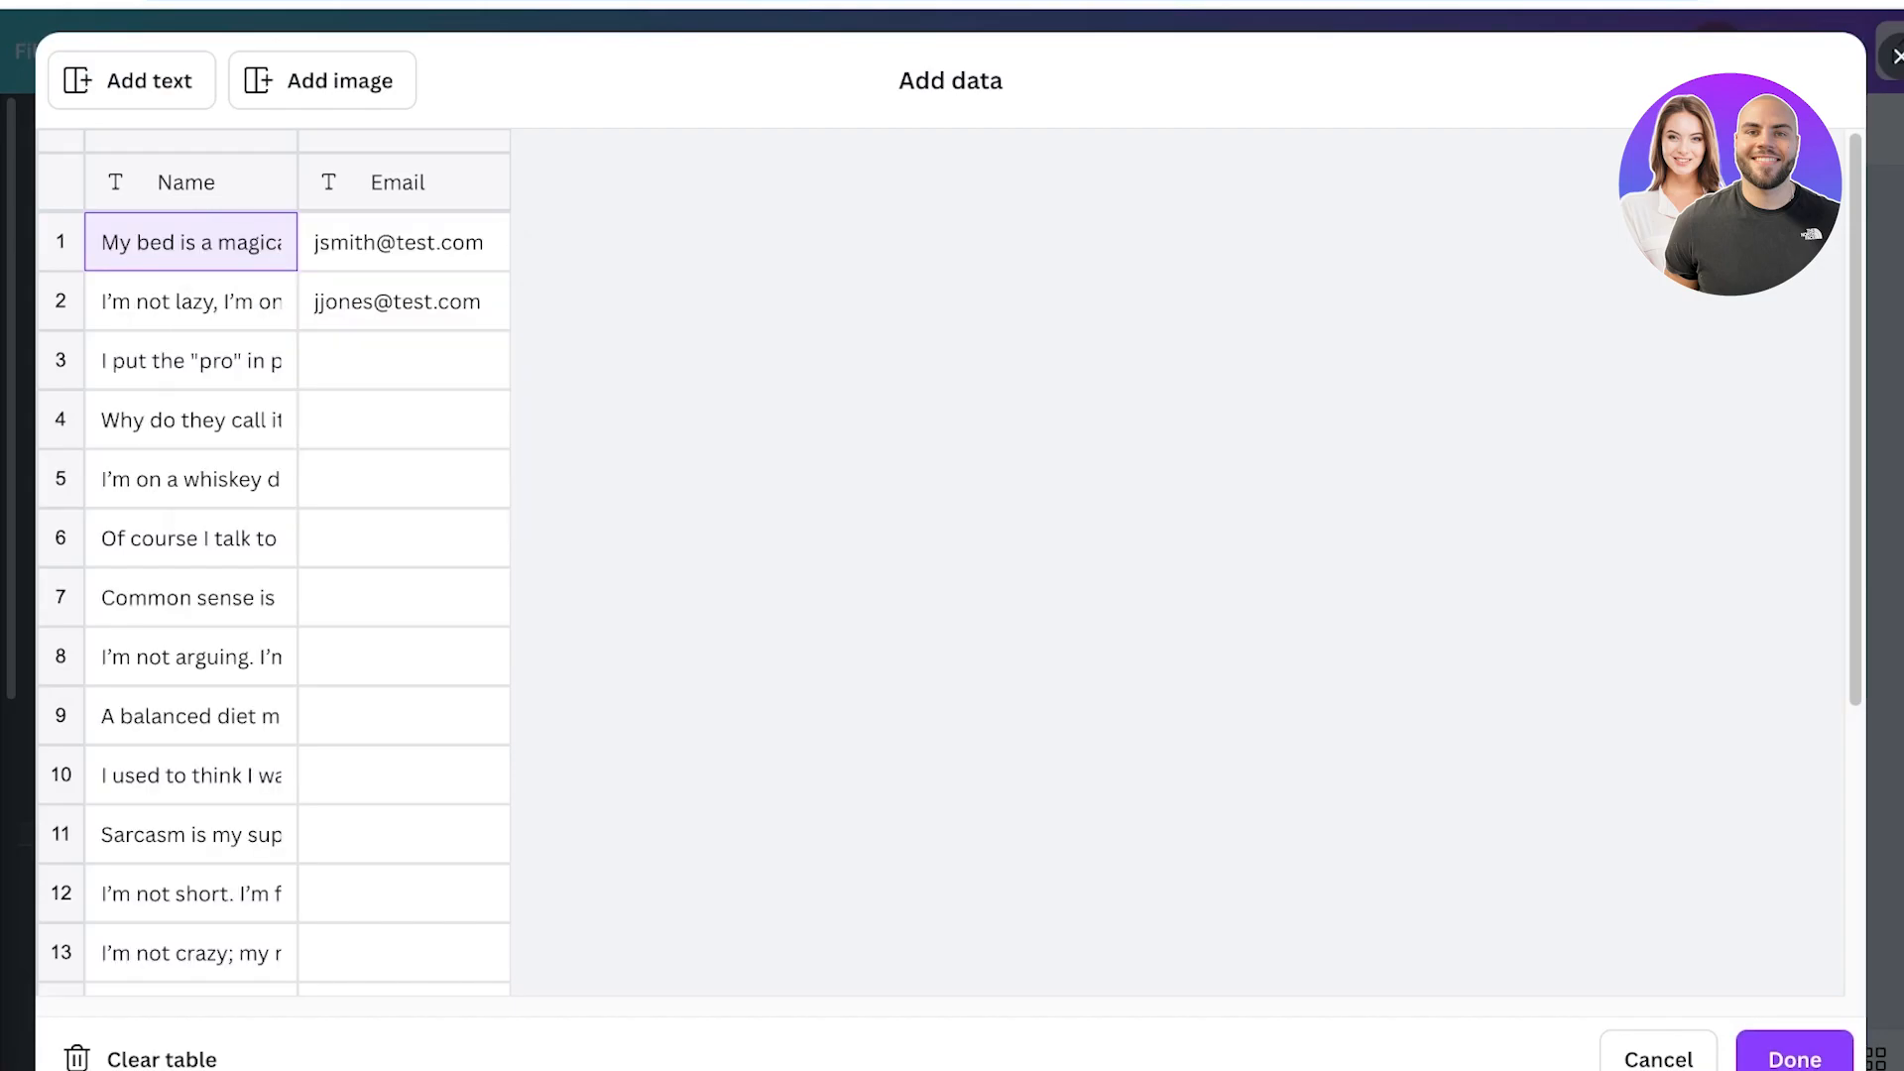
Delete the Email column from the bulk data table and confirm the data.
{"action": "scroll", "coordinate": [283, 562], "scroll_direction": "down", "scroll_amount": 5}
{"action": "scroll", "coordinate": [282, 562], "scroll_direction": "up", "scroll_amount": 4}
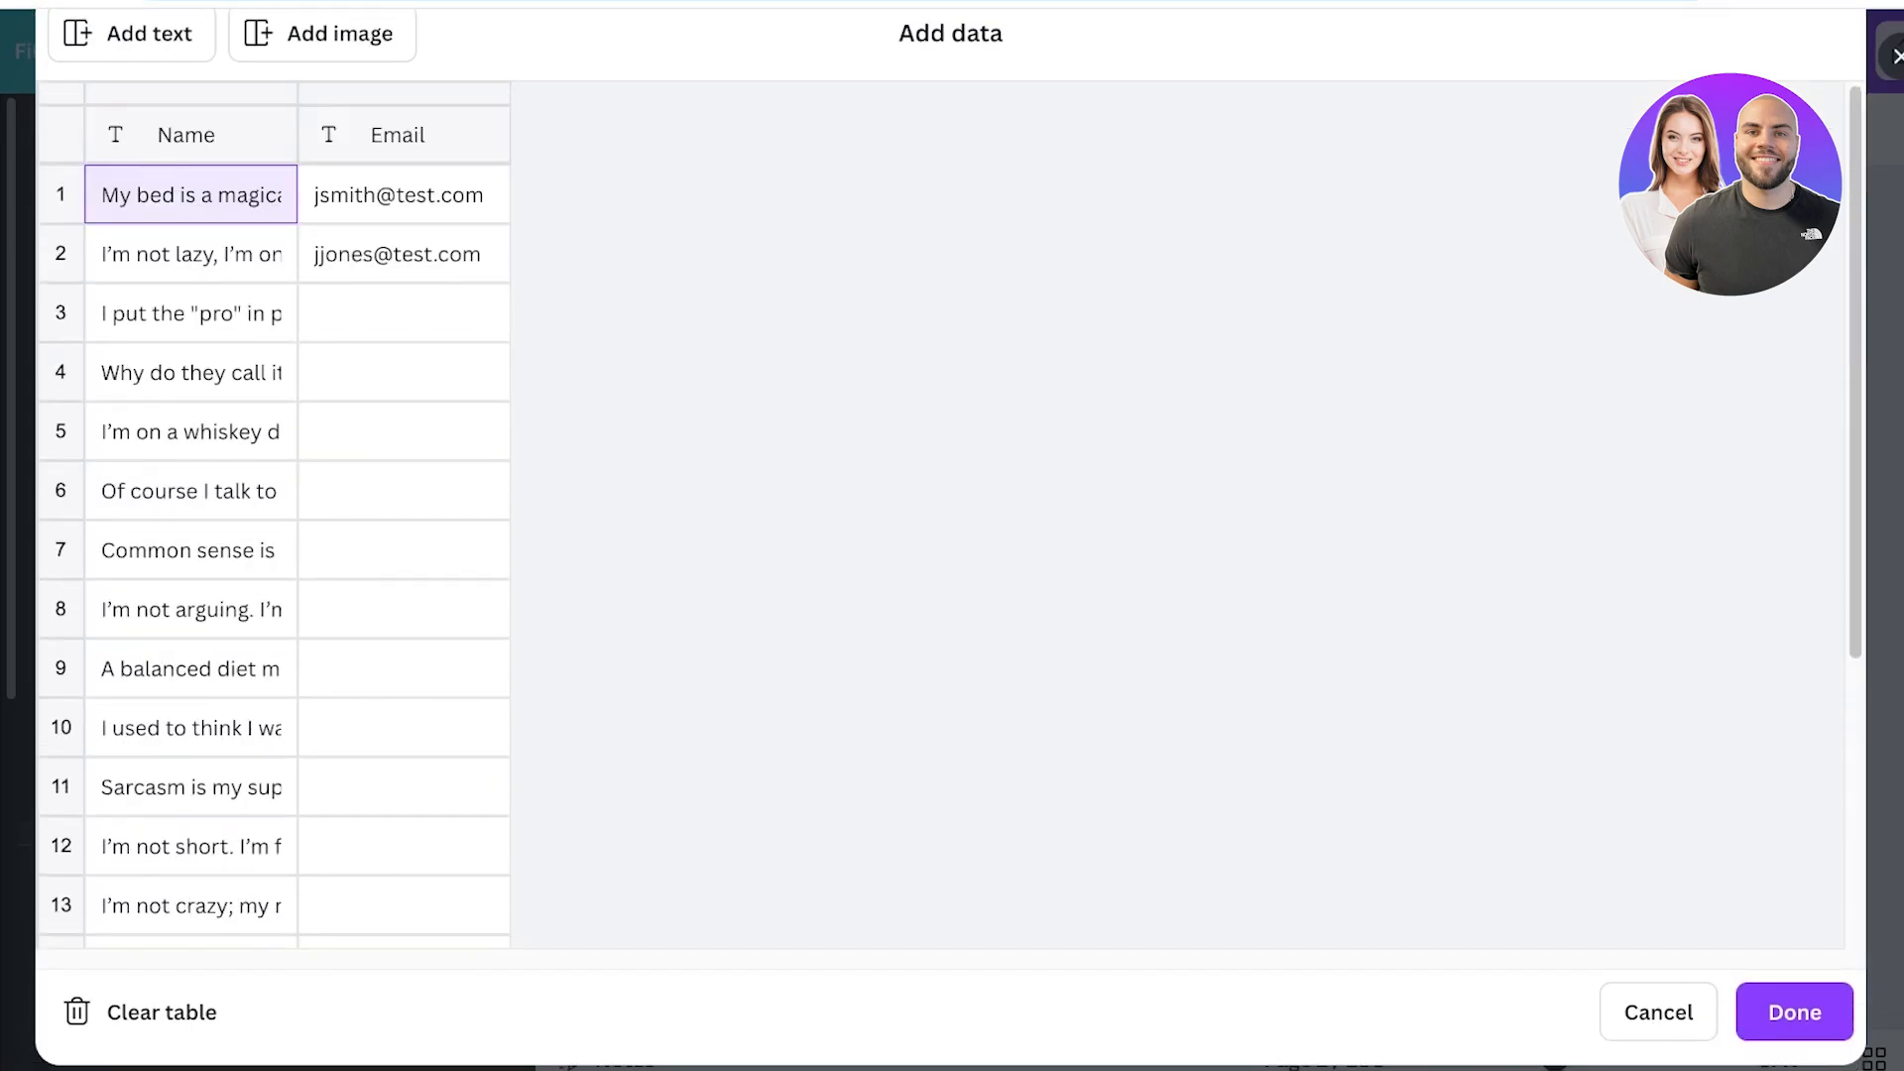
{"action": "left_click", "coordinate": [404, 196]}
{"action": "right_click", "coordinate": [434, 148]}
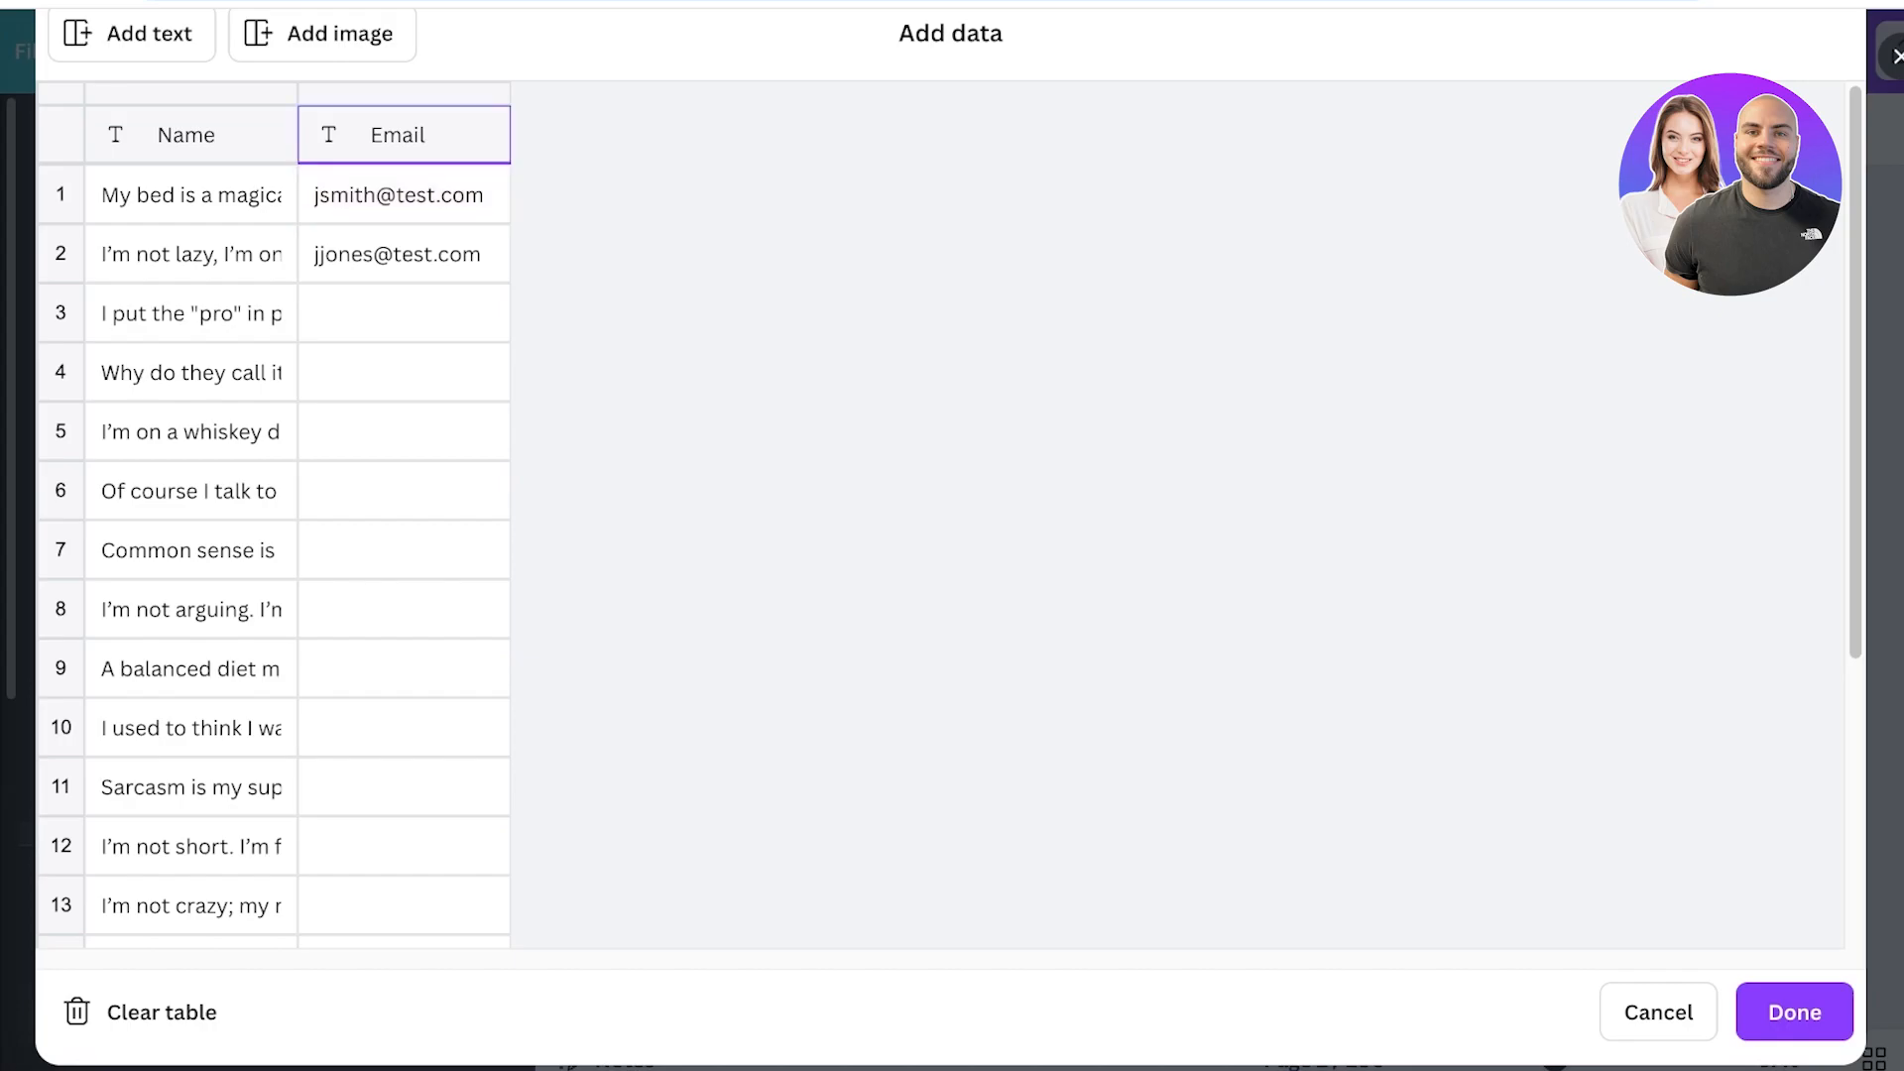
{"action": "left_click", "coordinate": [486, 318]}
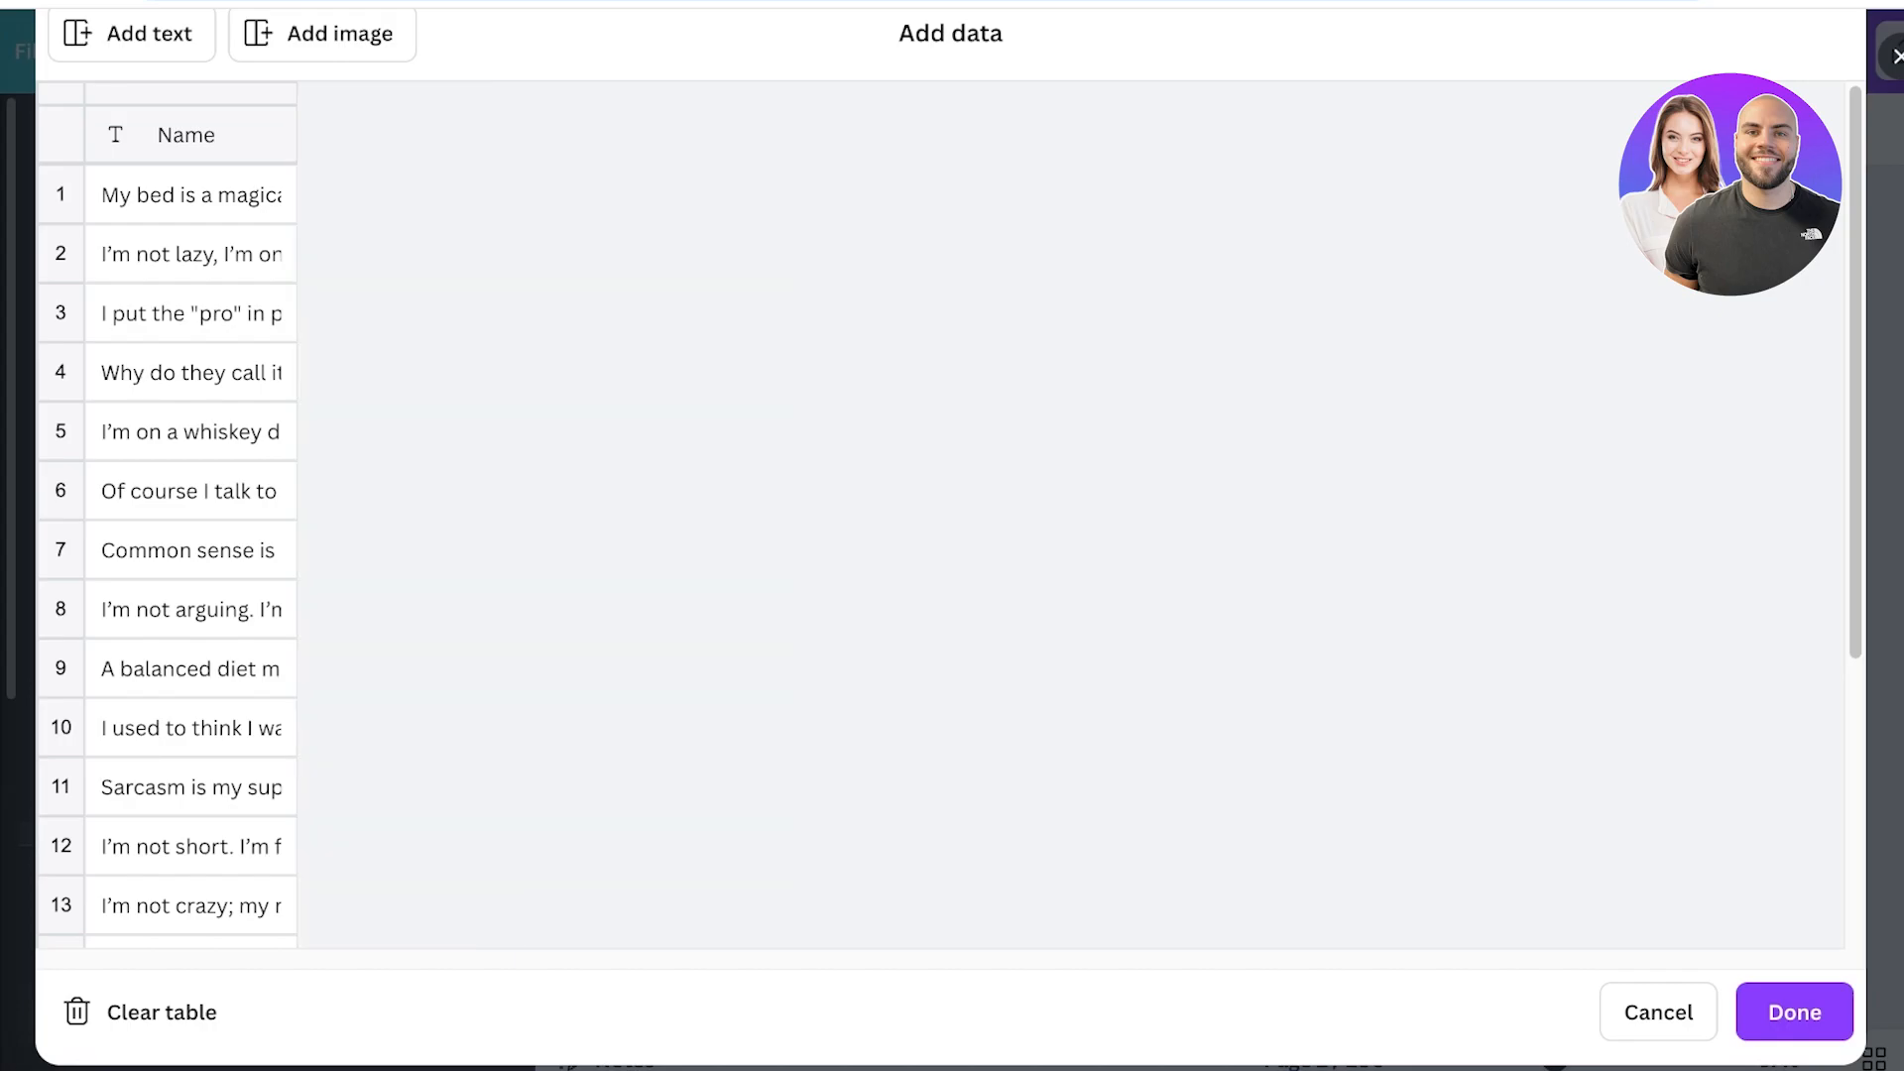
{"action": "left_click", "coordinate": [1795, 1012]}
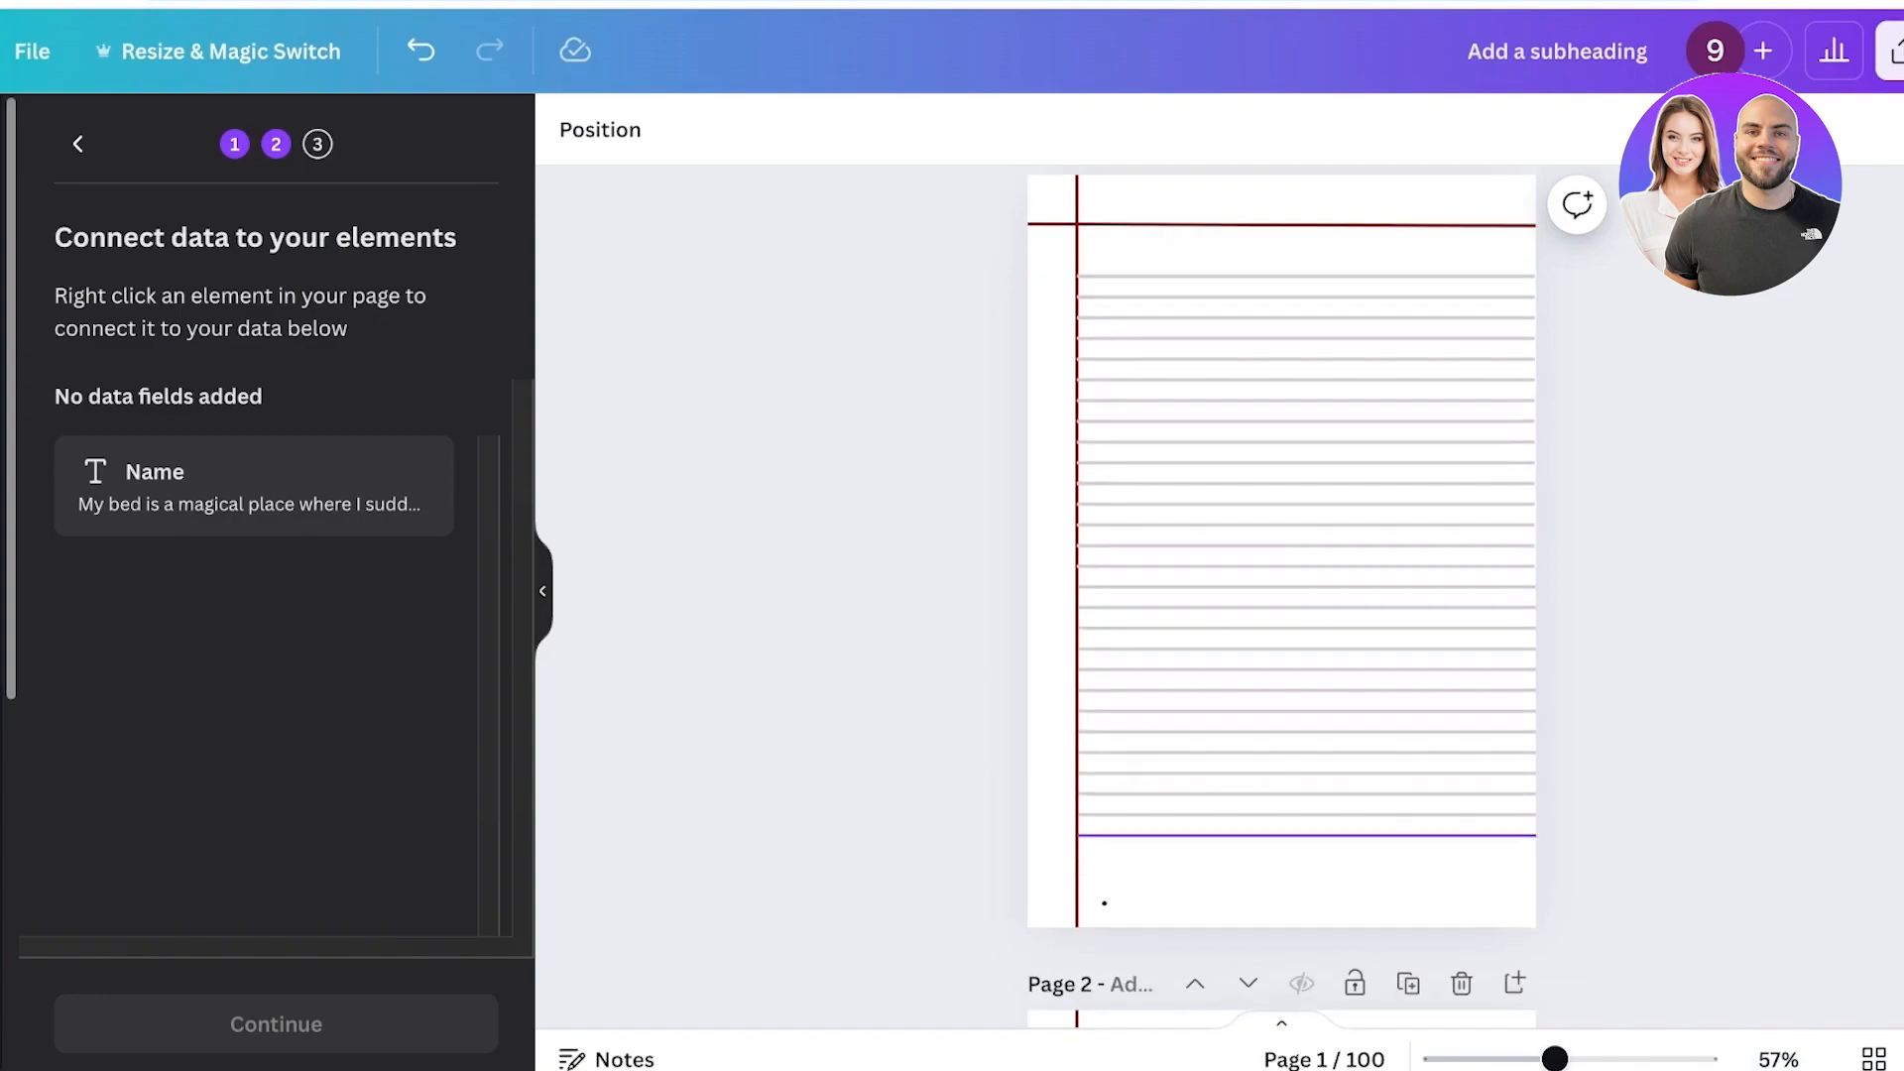
Stretch the small text box at the page bottom across the page, connect it to the Name field, and continue.
{"action": "scroll", "coordinate": [1281, 595], "scroll_direction": "down", "scroll_amount": 1}
{"action": "left_click", "coordinate": [1083, 807]}
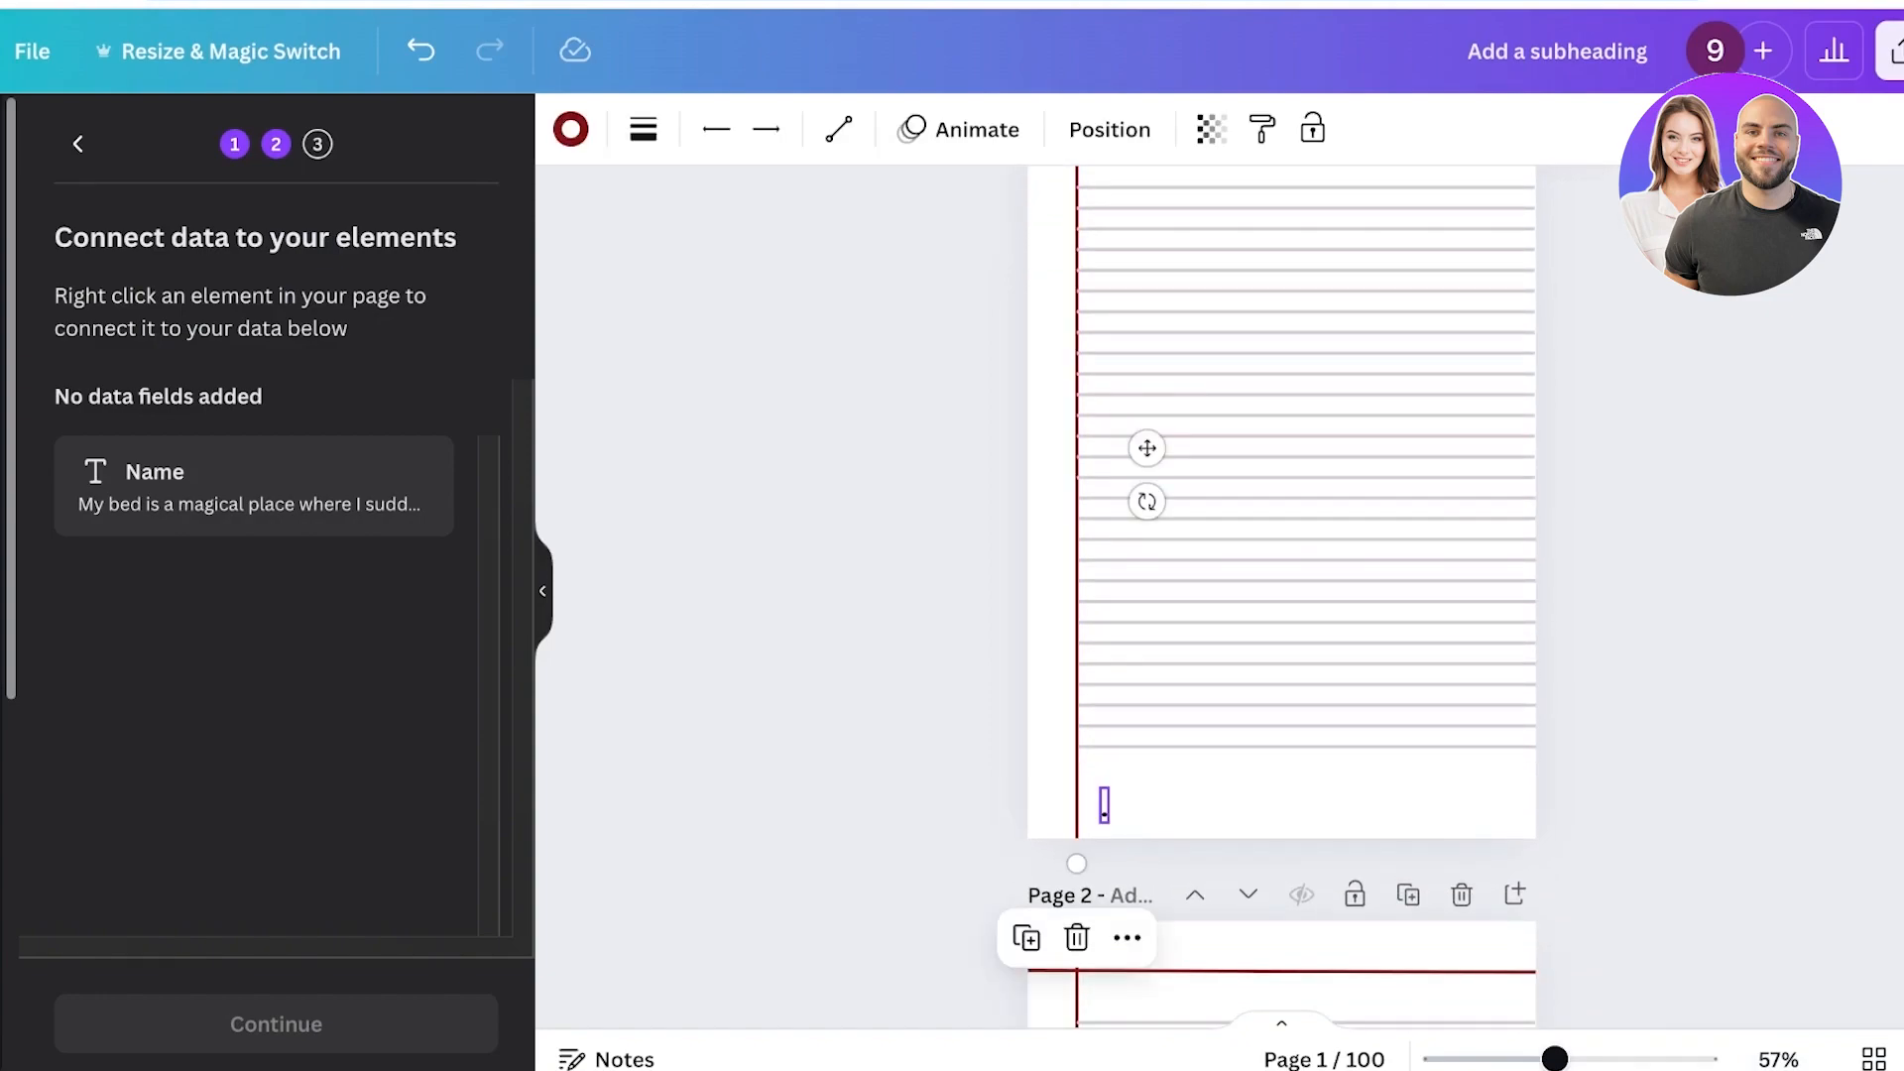
{"action": "left_click", "coordinate": [1104, 807]}
{"action": "left_click_drag", "start_coordinate": [1110, 805], "coordinate": [1484, 805]}
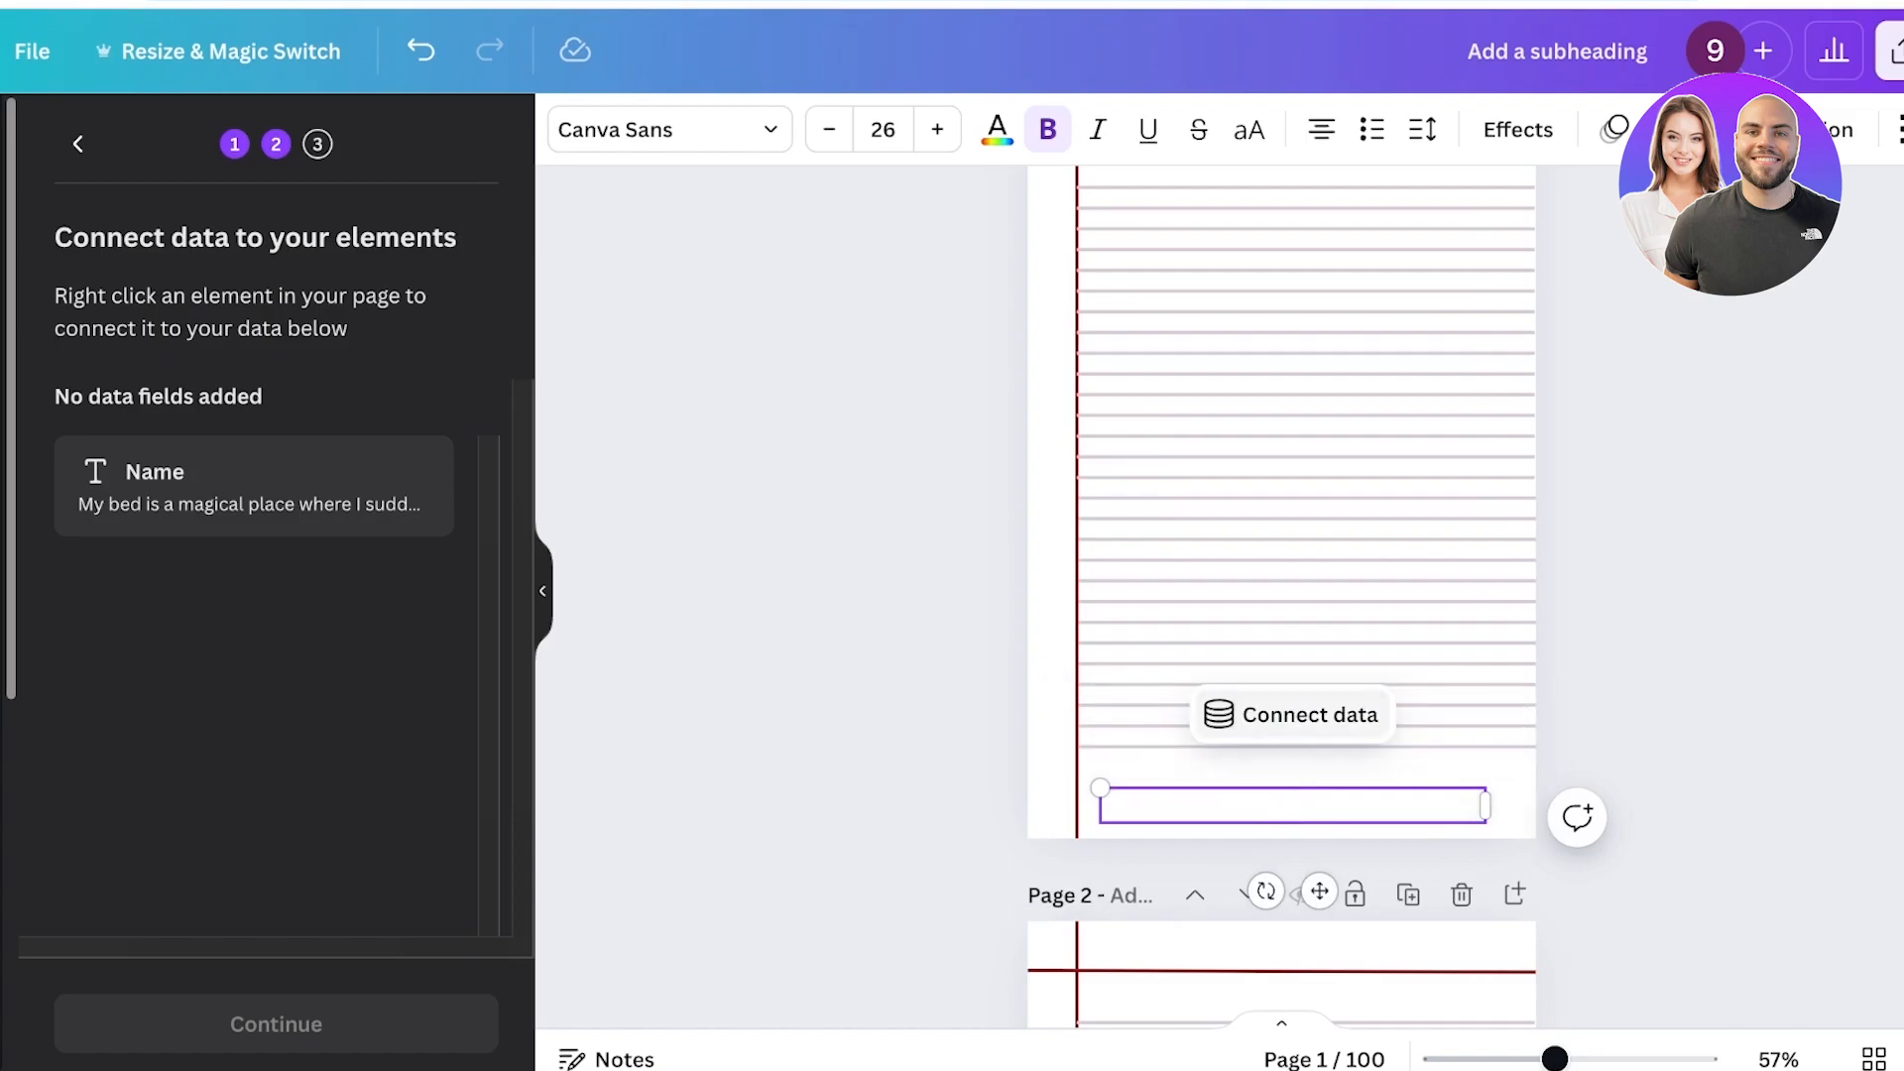
{"action": "left_click", "coordinate": [1292, 715]}
{"action": "left_click", "coordinate": [1292, 515]}
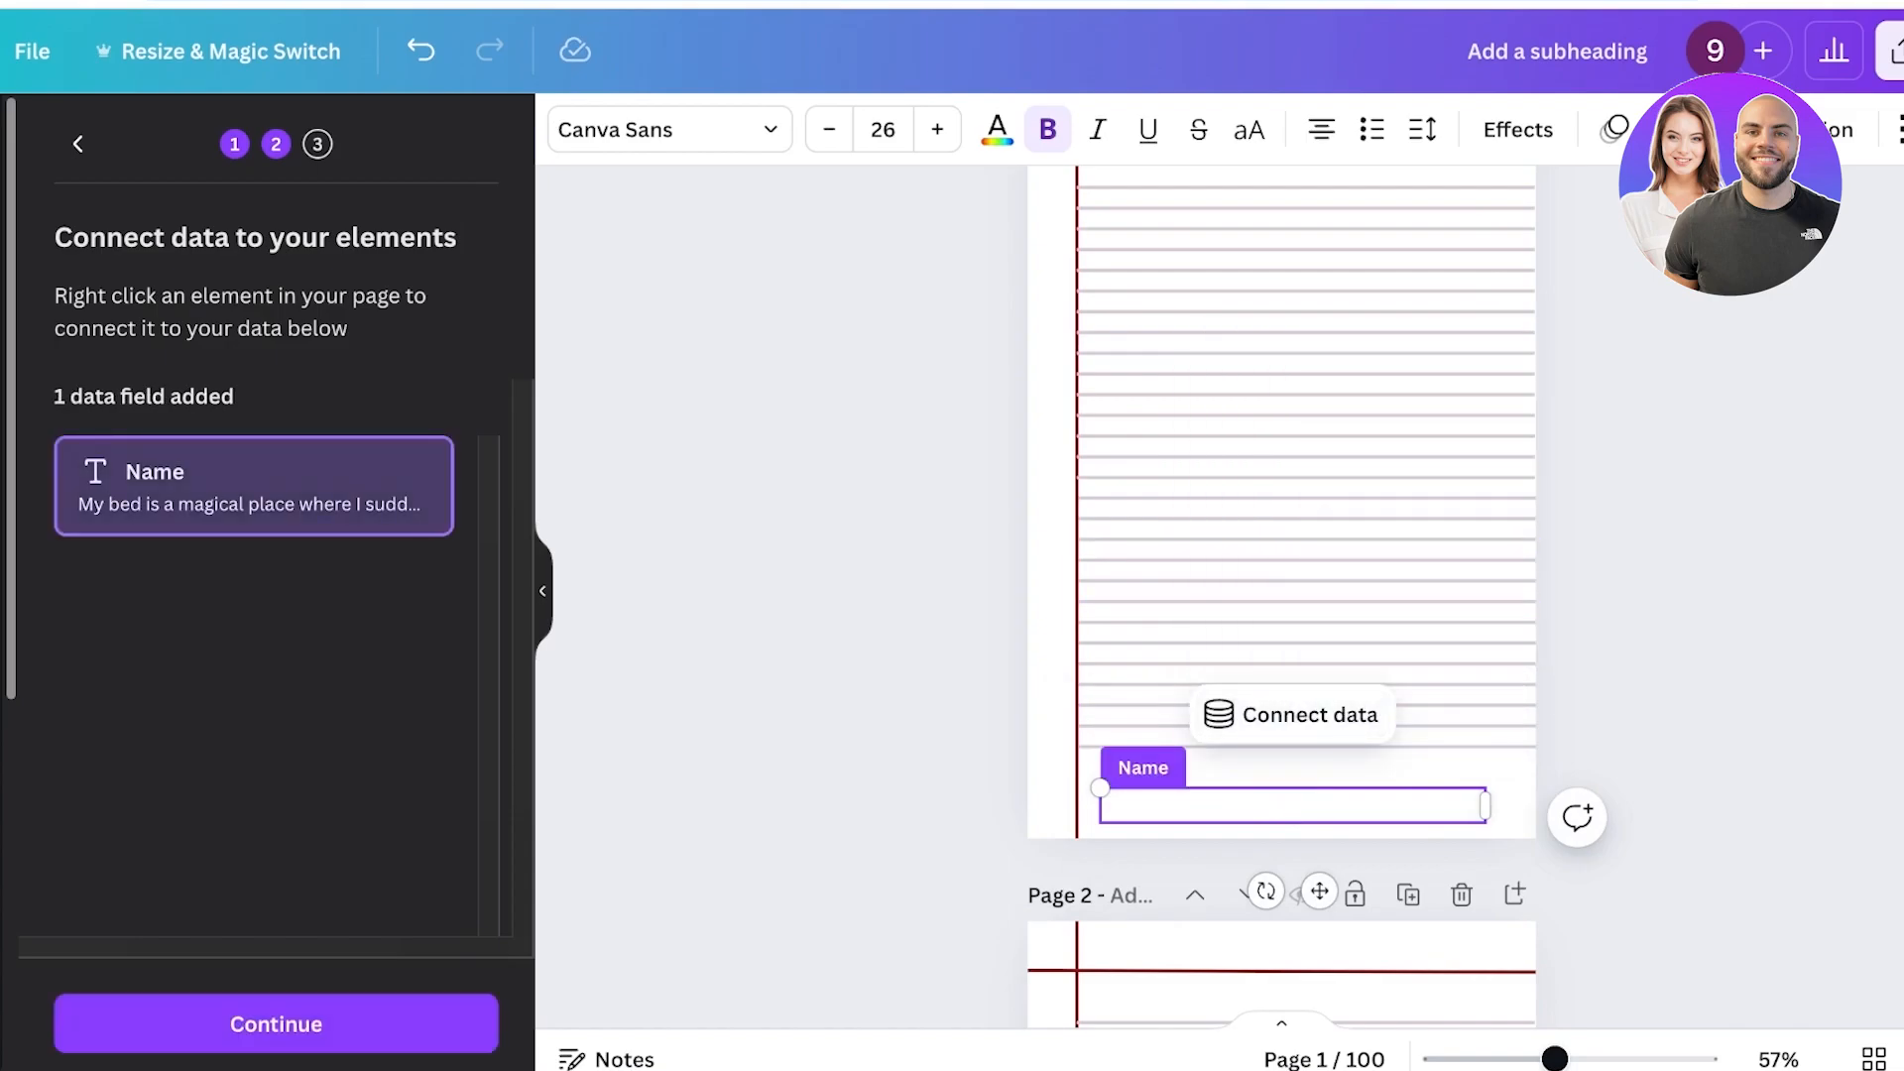
{"action": "left_click", "coordinate": [275, 1023]}
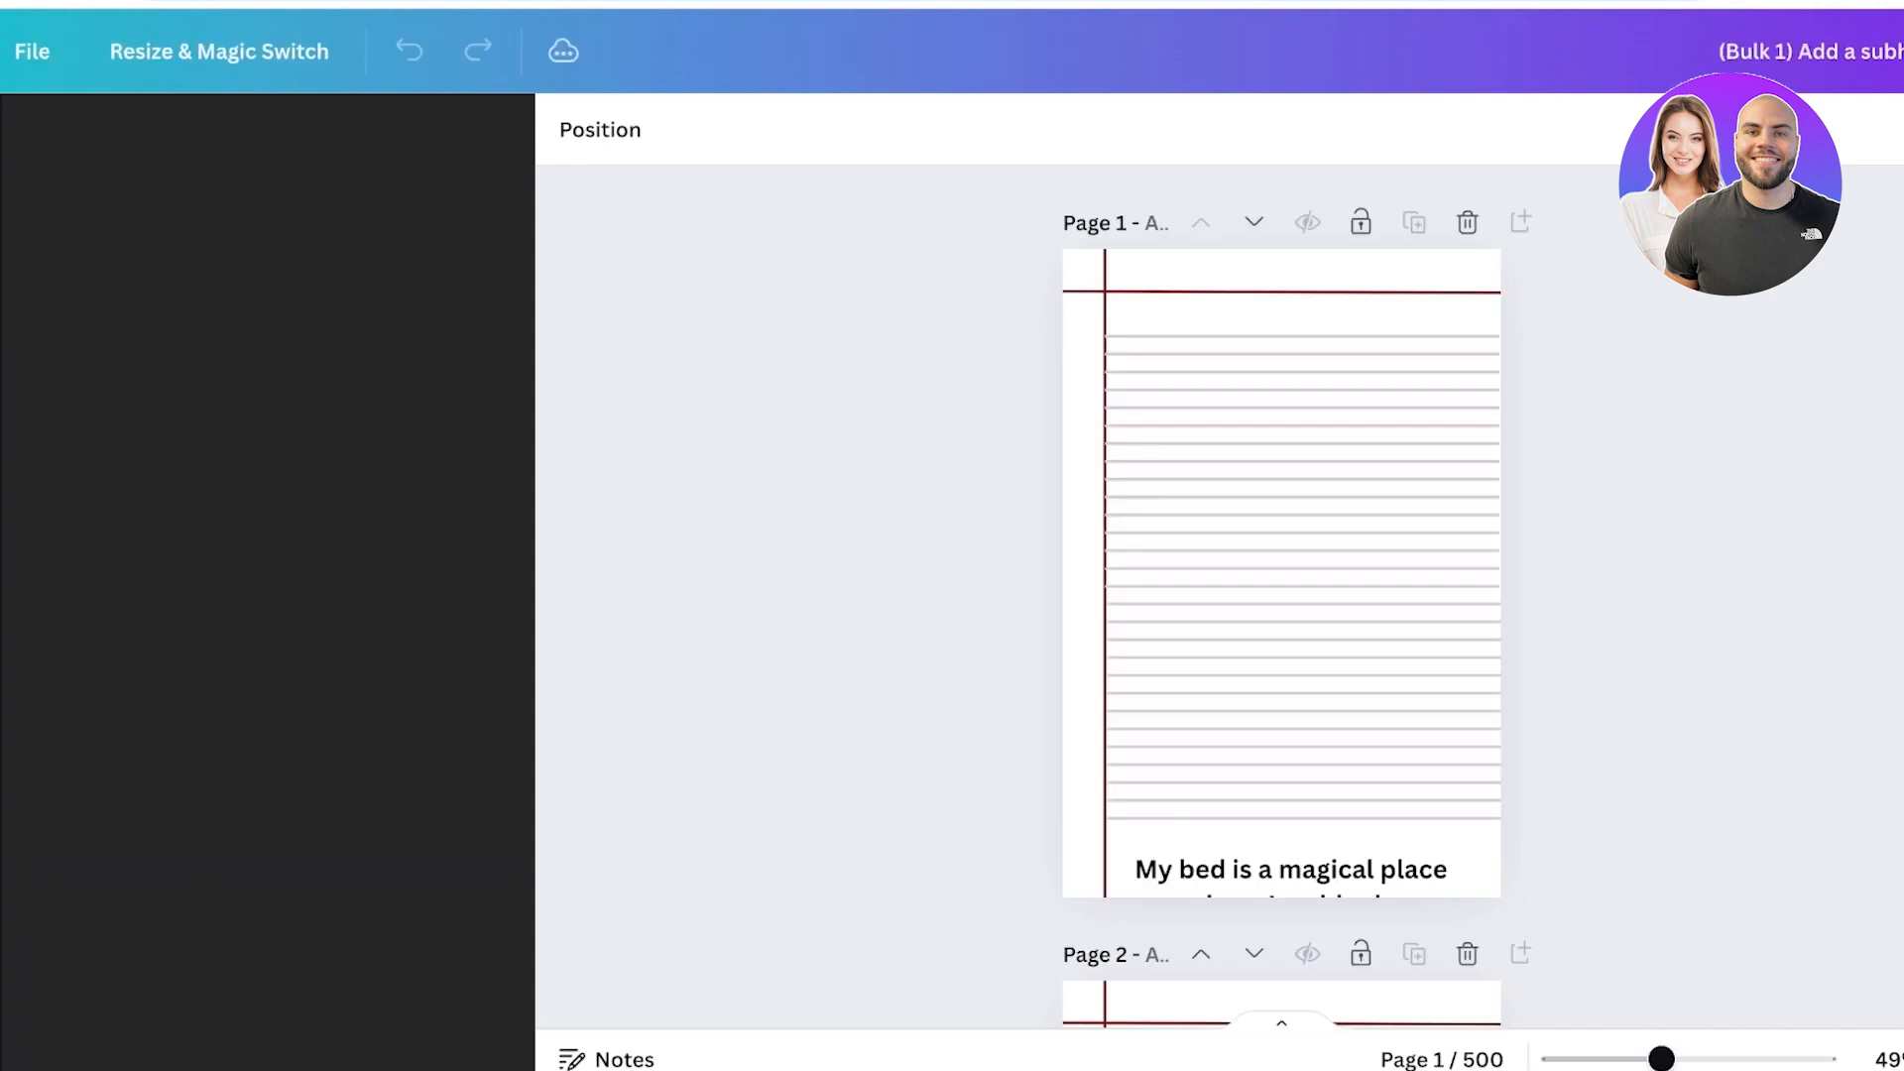
Move the generated quote text up onto the lined area and enlarge its text box.
{"action": "scroll", "coordinate": [1281, 595], "scroll_direction": "down", "scroll_amount": 15}
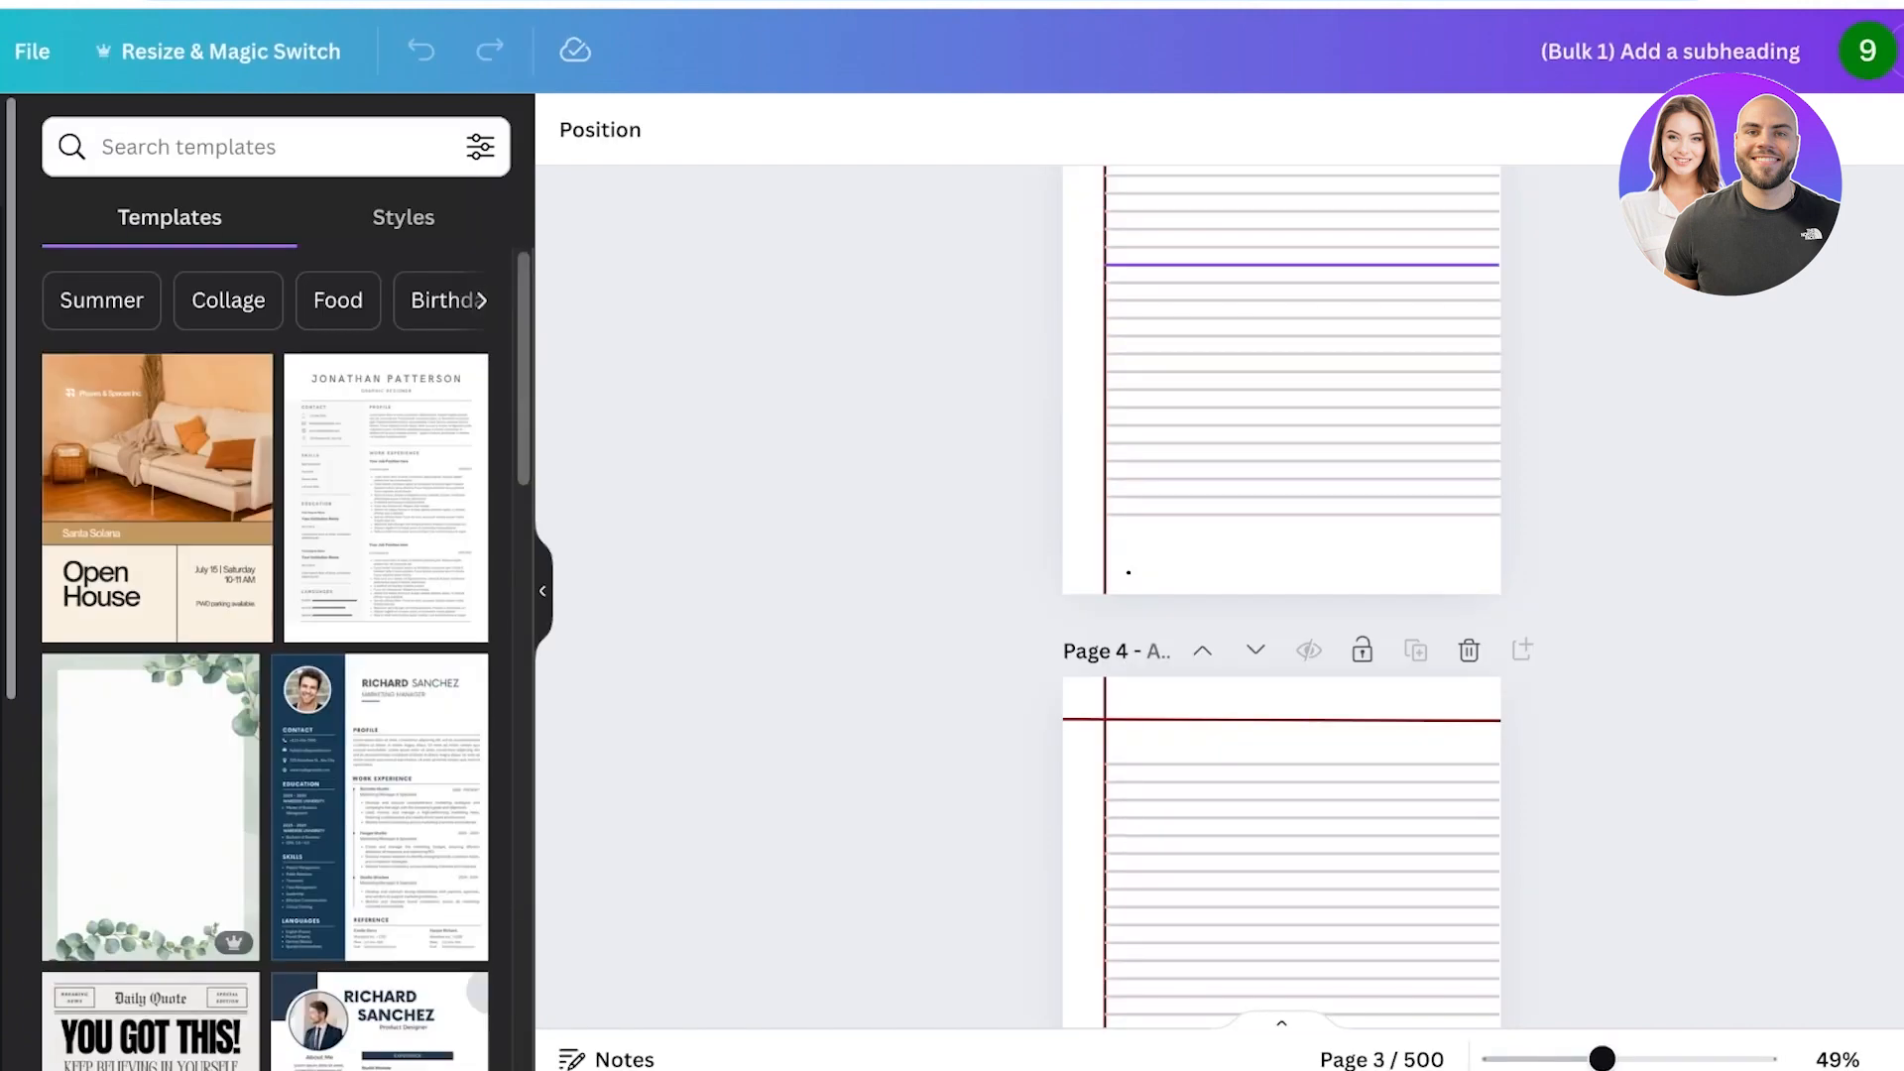
{"action": "scroll", "coordinate": [1281, 595], "scroll_direction": "up", "scroll_amount": 15}
{"action": "left_click", "coordinate": [1291, 873]}
{"action": "left_click_drag", "start_coordinate": [1291, 872], "coordinate": [1278, 764]}
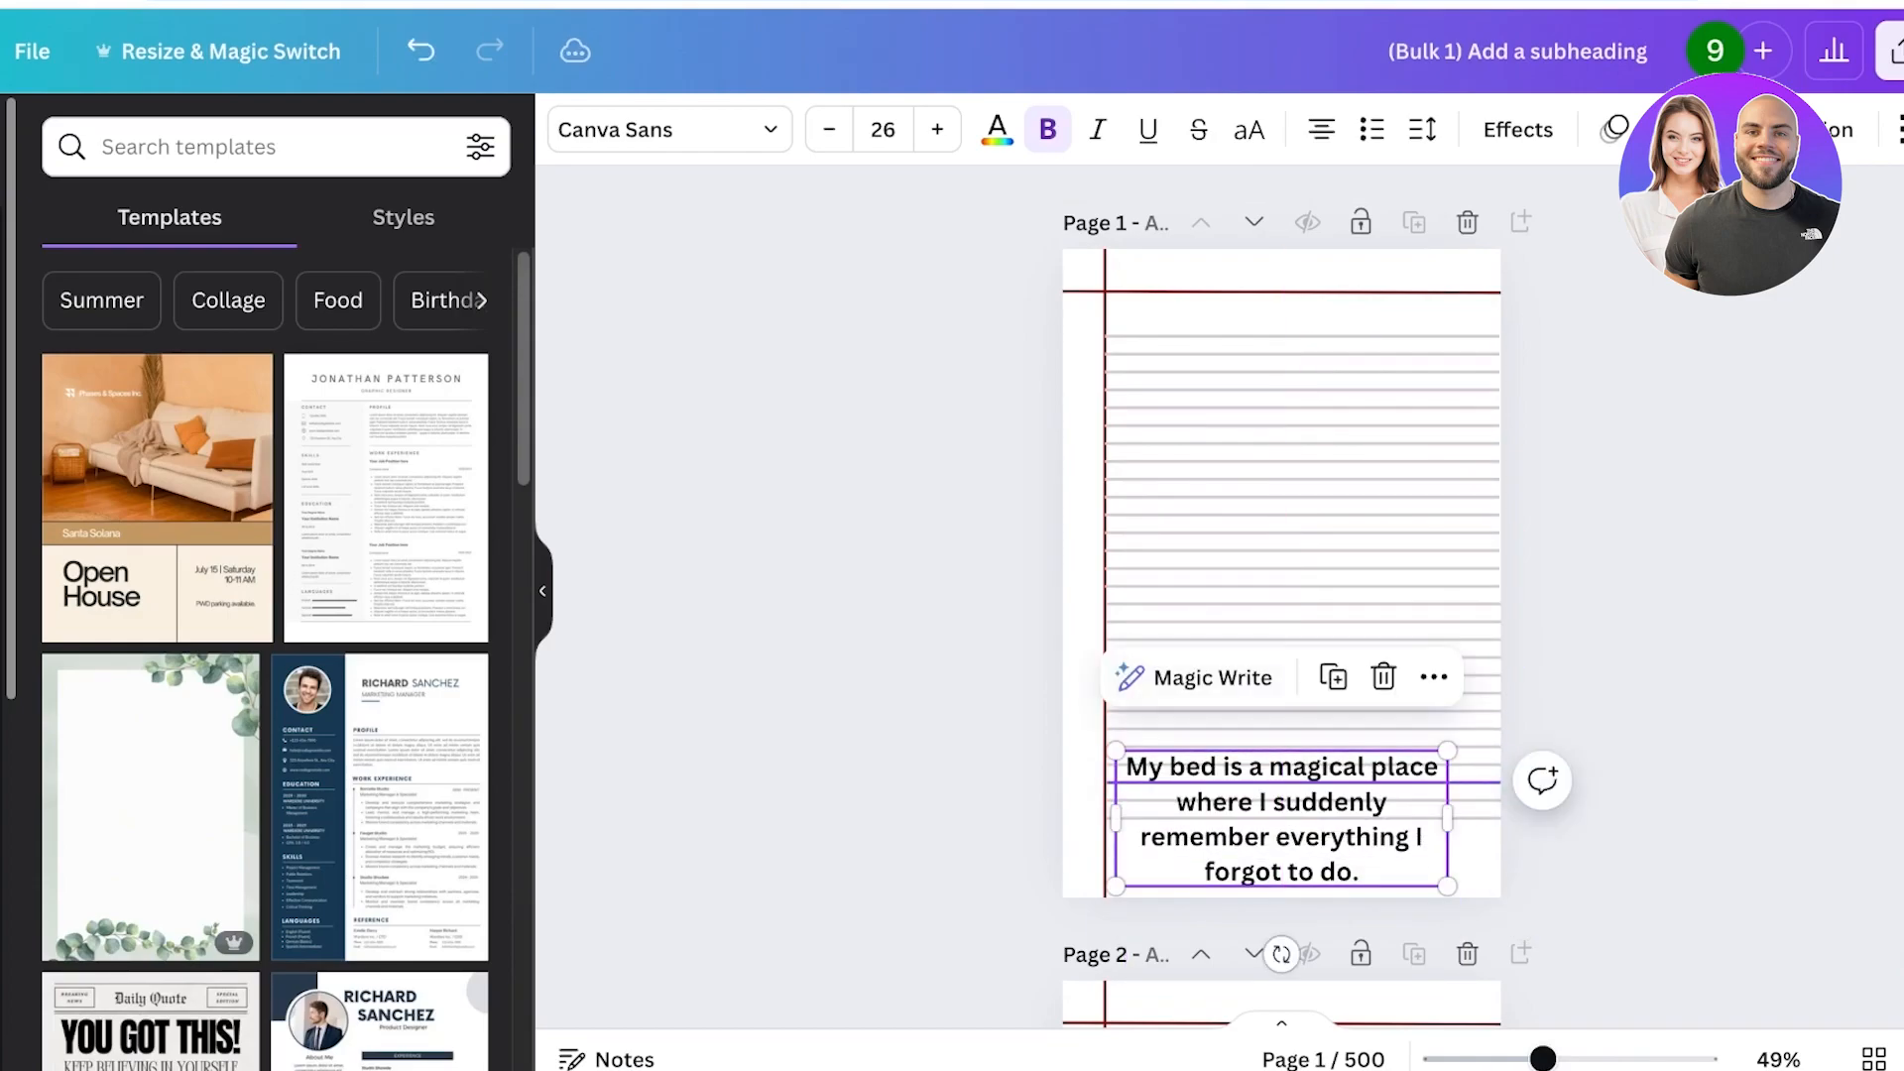
{"action": "left_click_drag", "start_coordinate": [1448, 751], "coordinate": [1456, 834]}
Download all pages of the journal as a PDF Print file.
{"action": "scroll", "coordinate": [1282, 595], "scroll_direction": "down", "scroll_amount": 20}
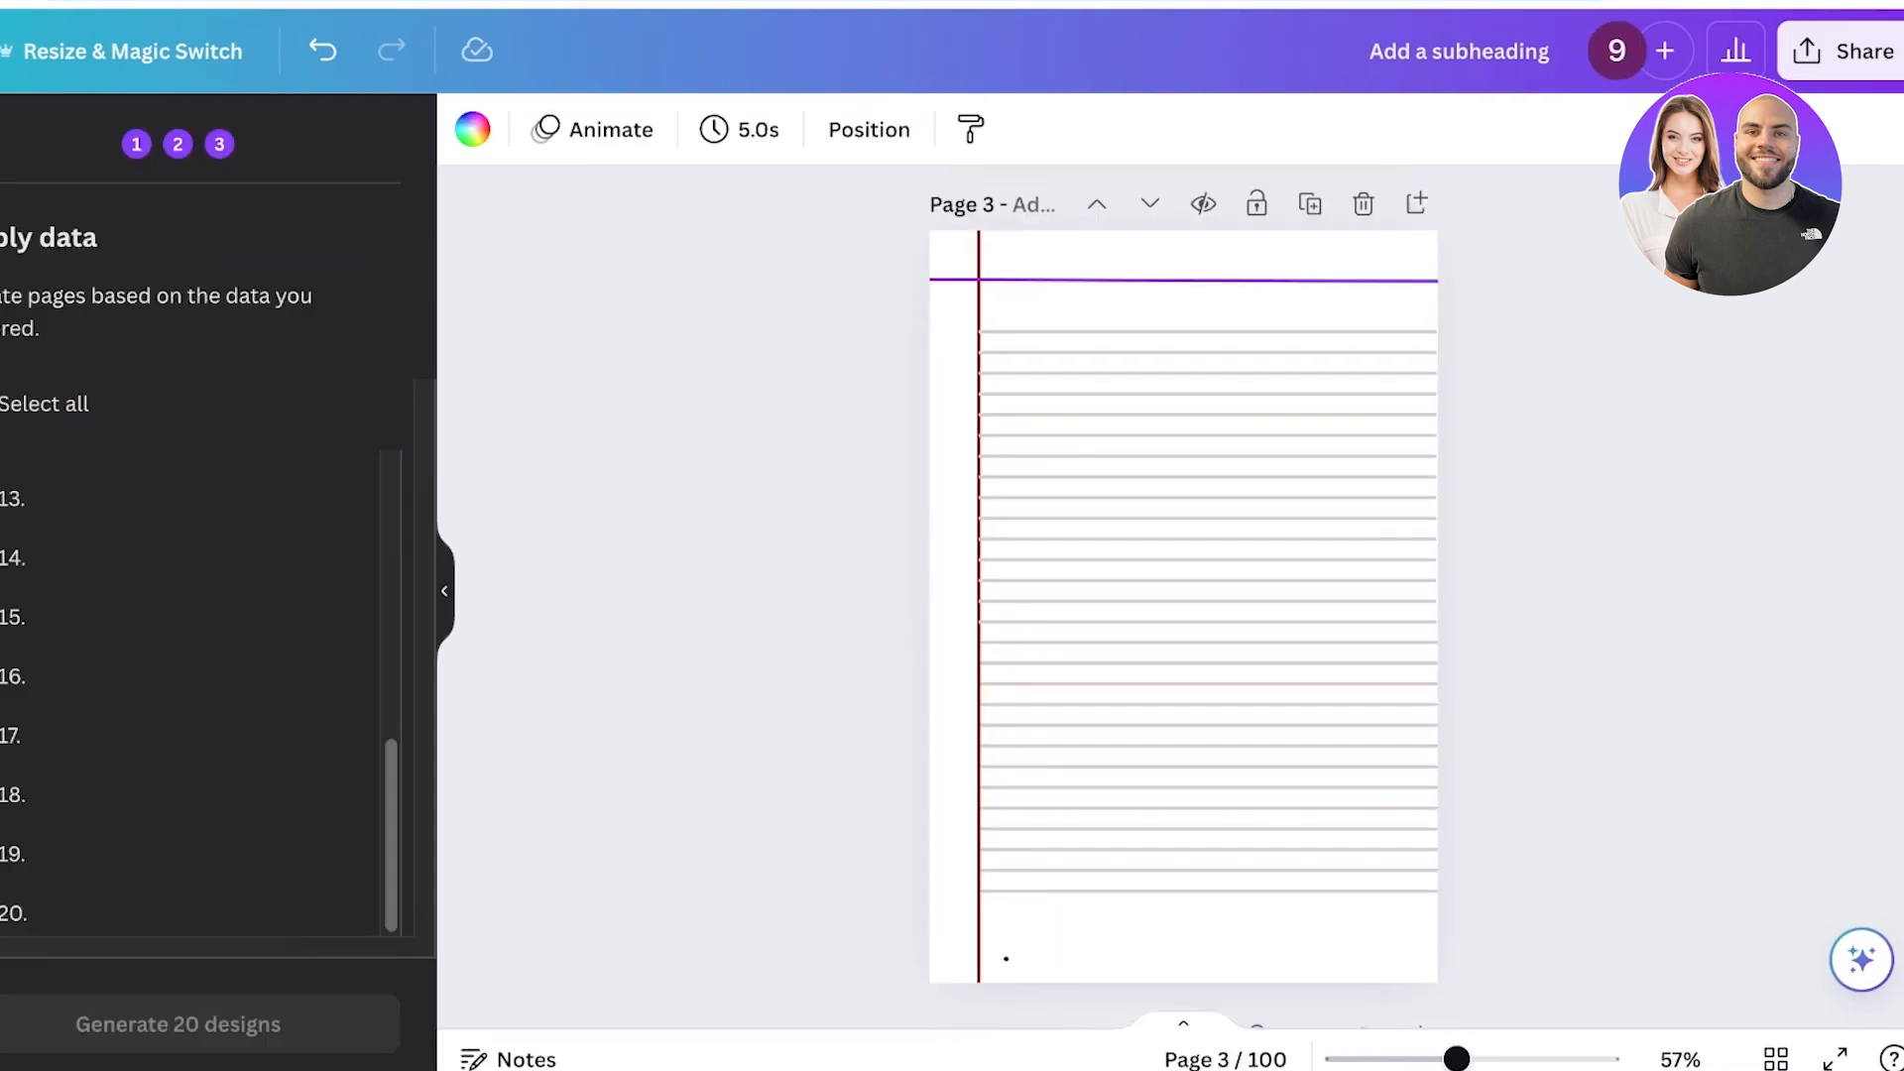
{"action": "scroll", "coordinate": [1183, 595], "scroll_direction": "up", "scroll_amount": 1}
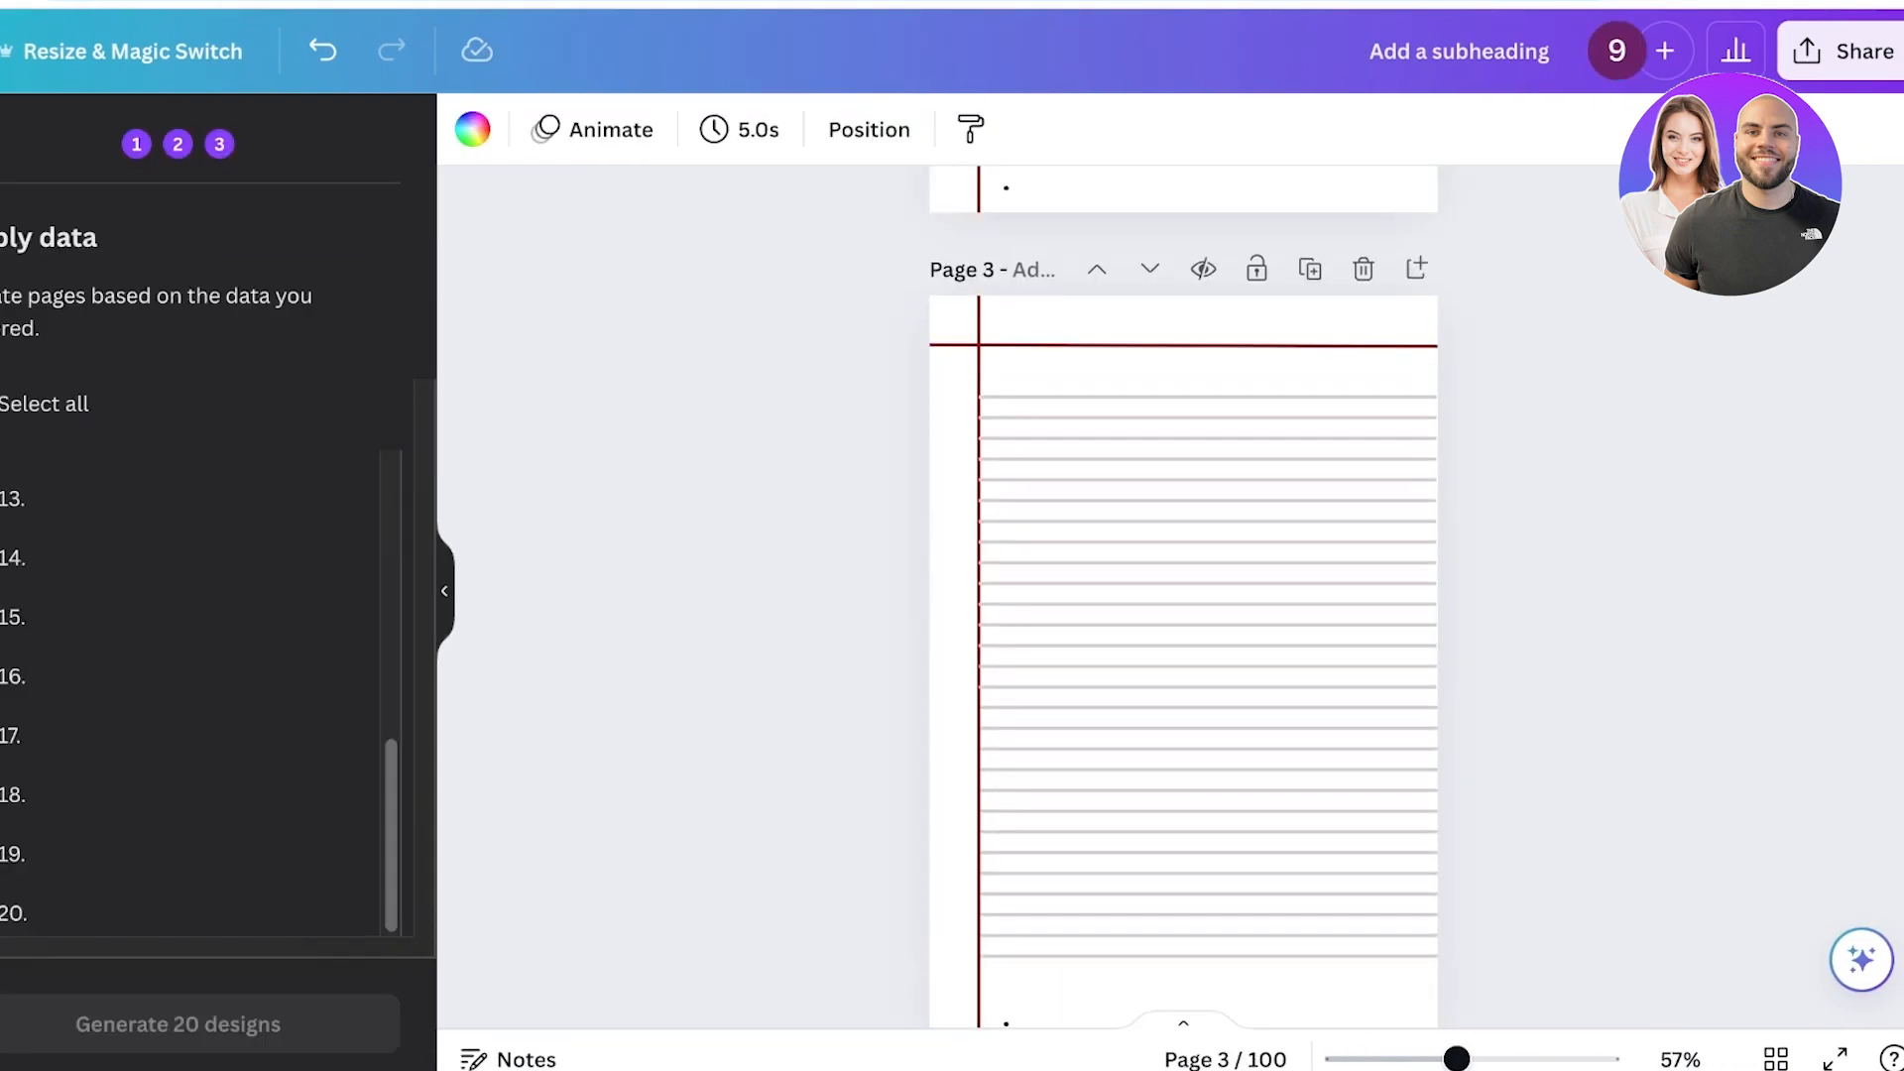
{"action": "left_click", "coordinate": [1844, 50]}
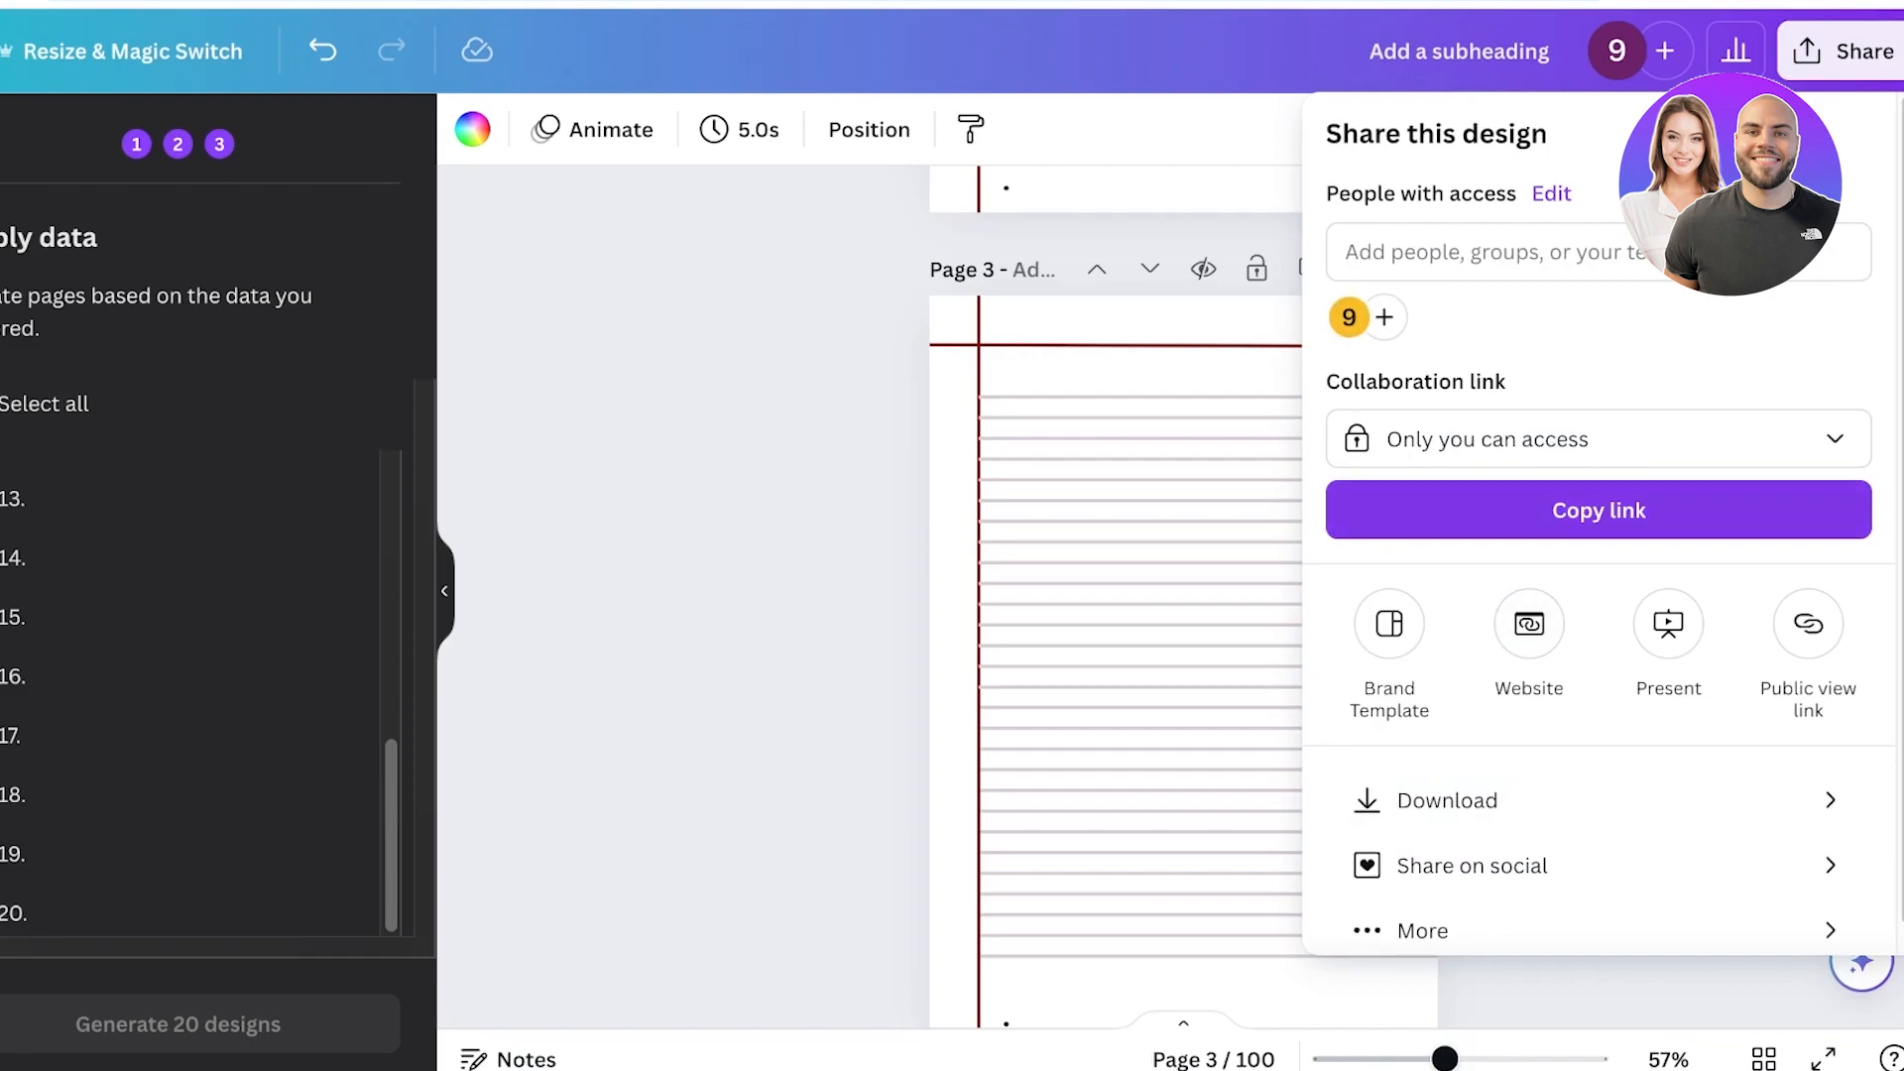
{"action": "left_click", "coordinate": [1448, 801]}
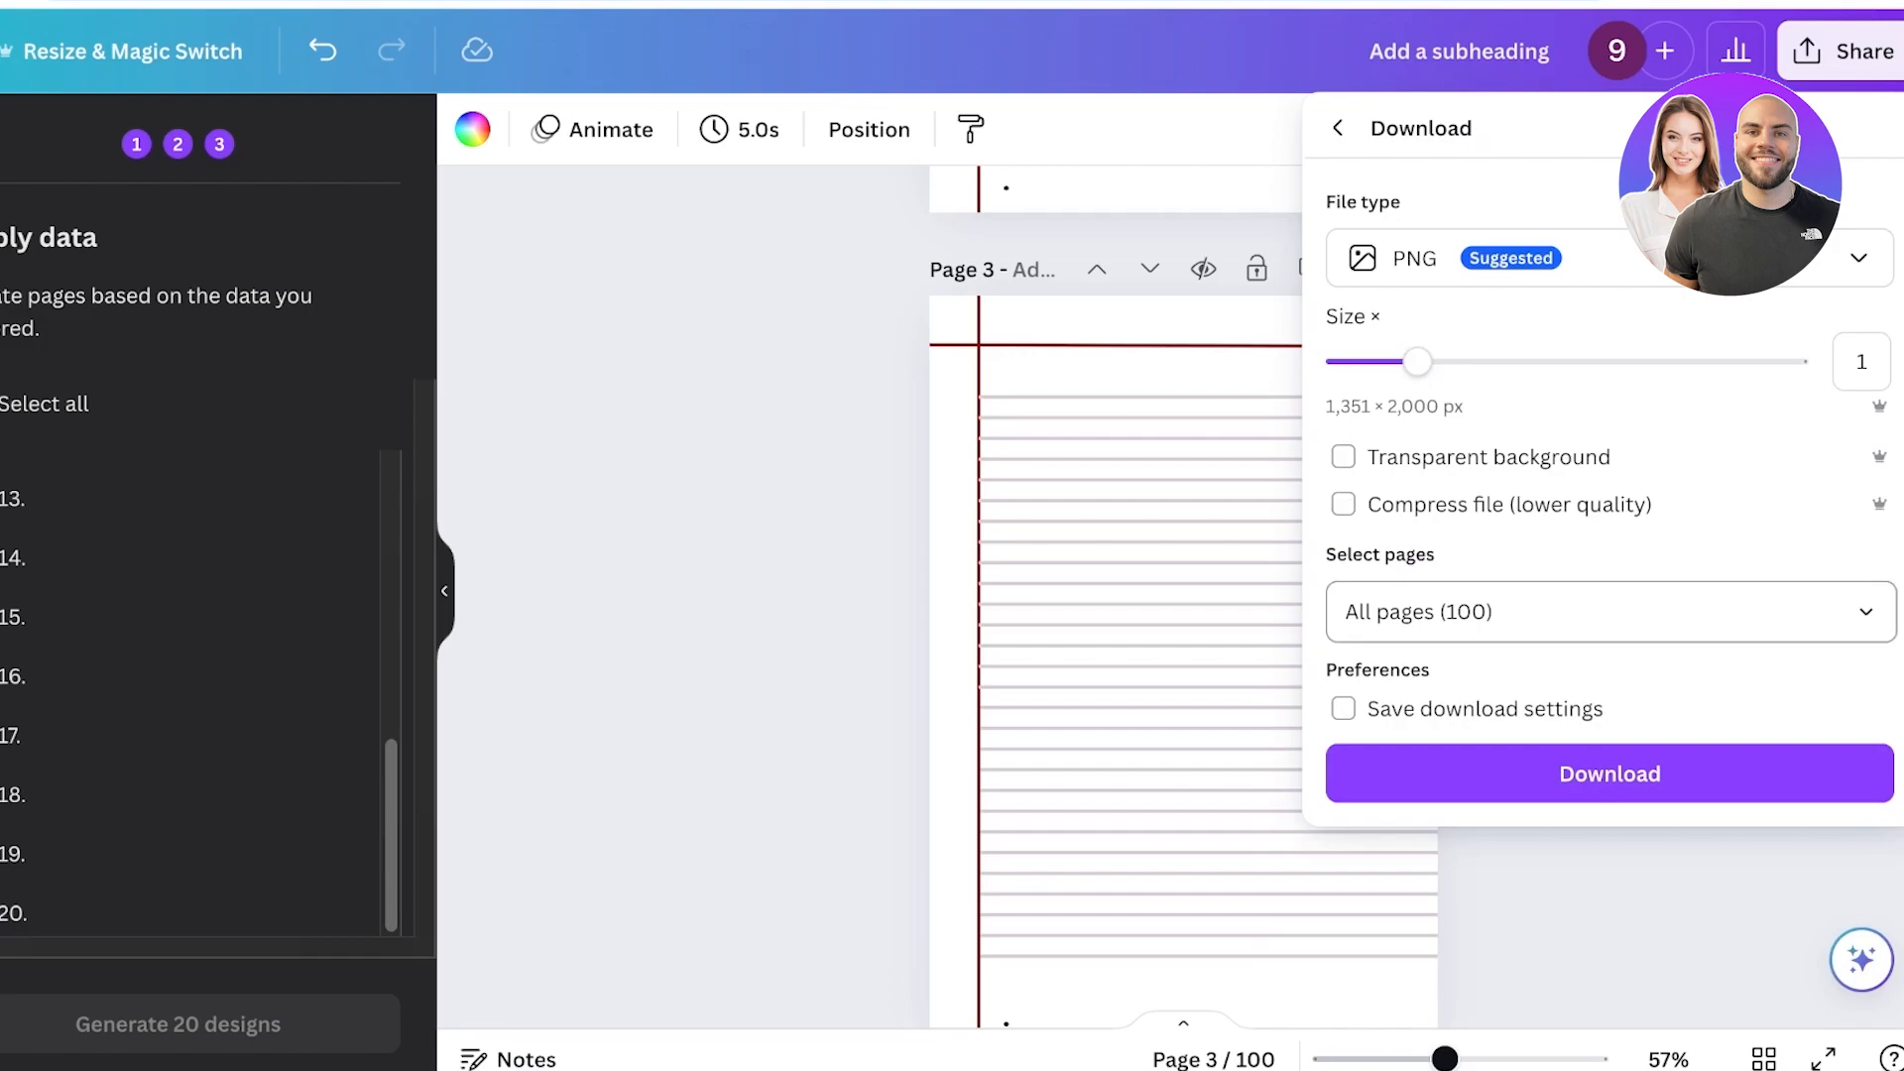
{"action": "left_click", "coordinate": [1587, 258]}
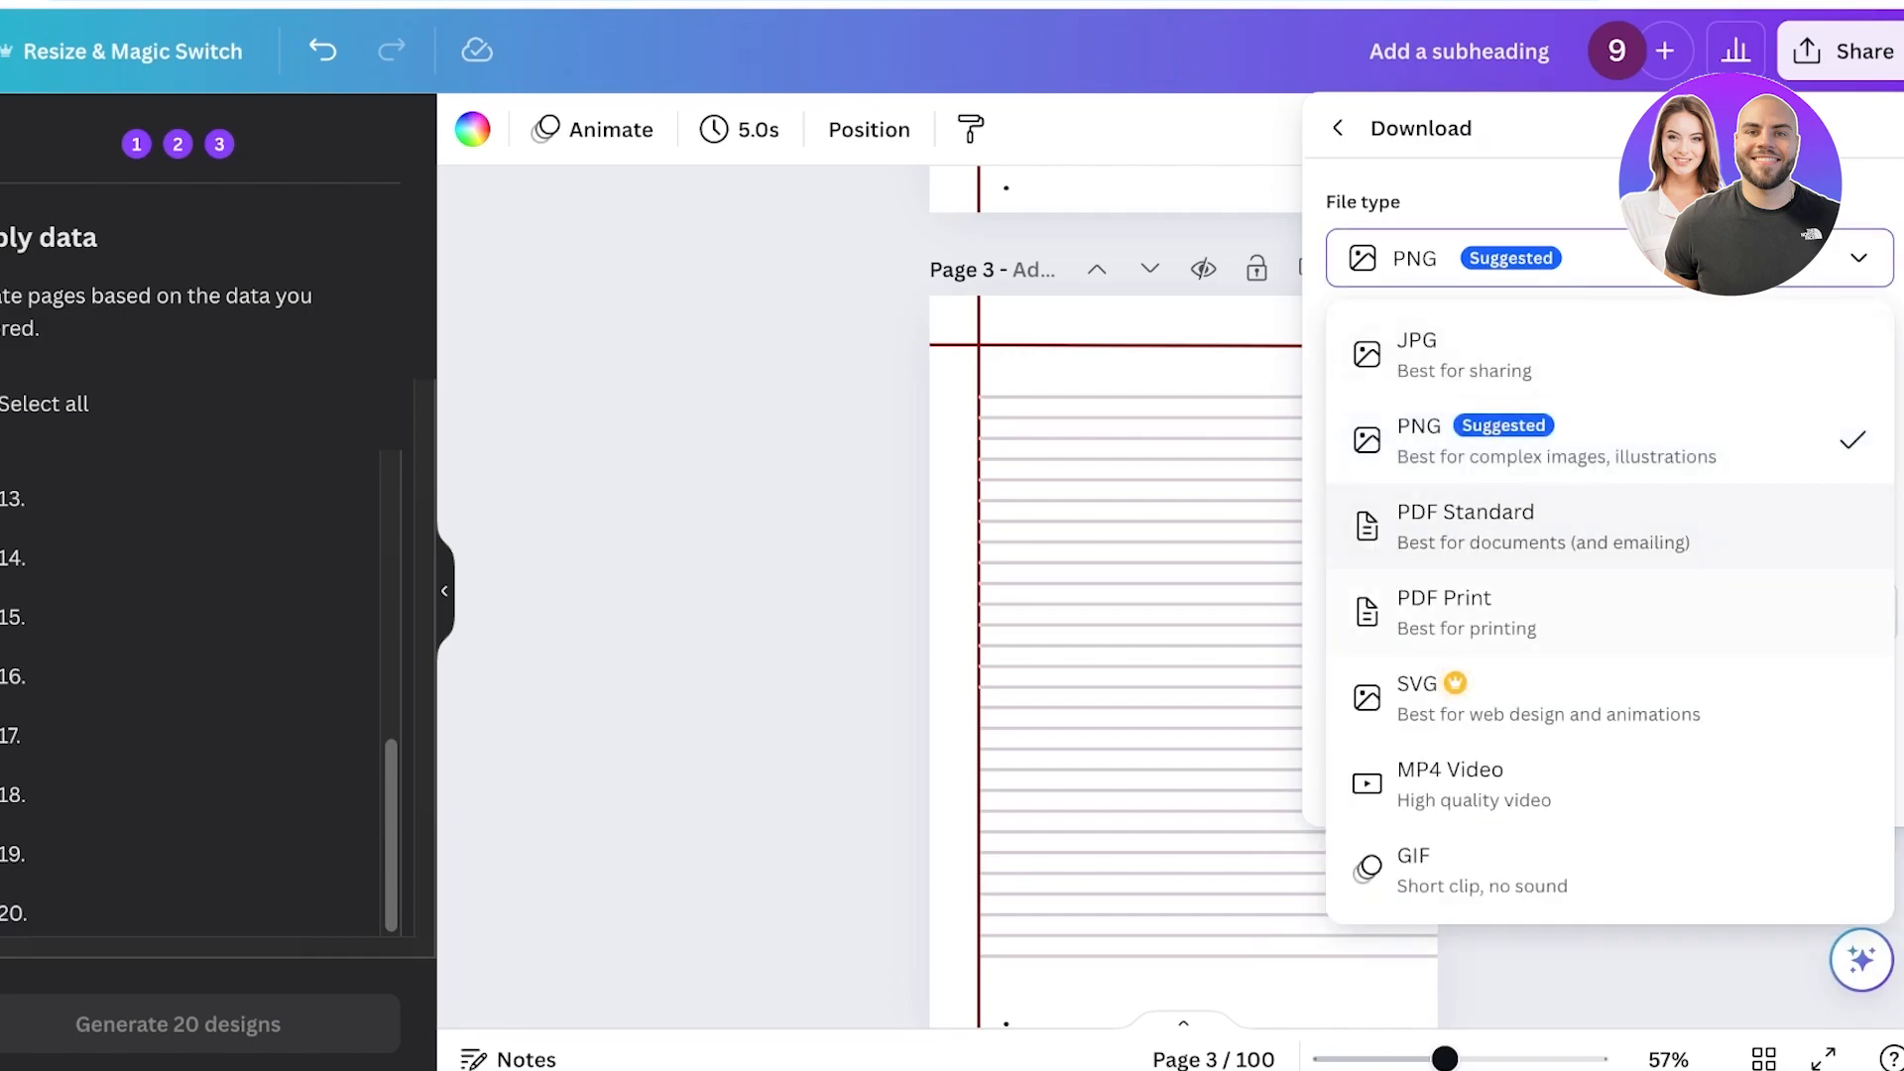
{"action": "left_click", "coordinate": [1548, 615]}
{"action": "left_click", "coordinate": [1609, 788]}
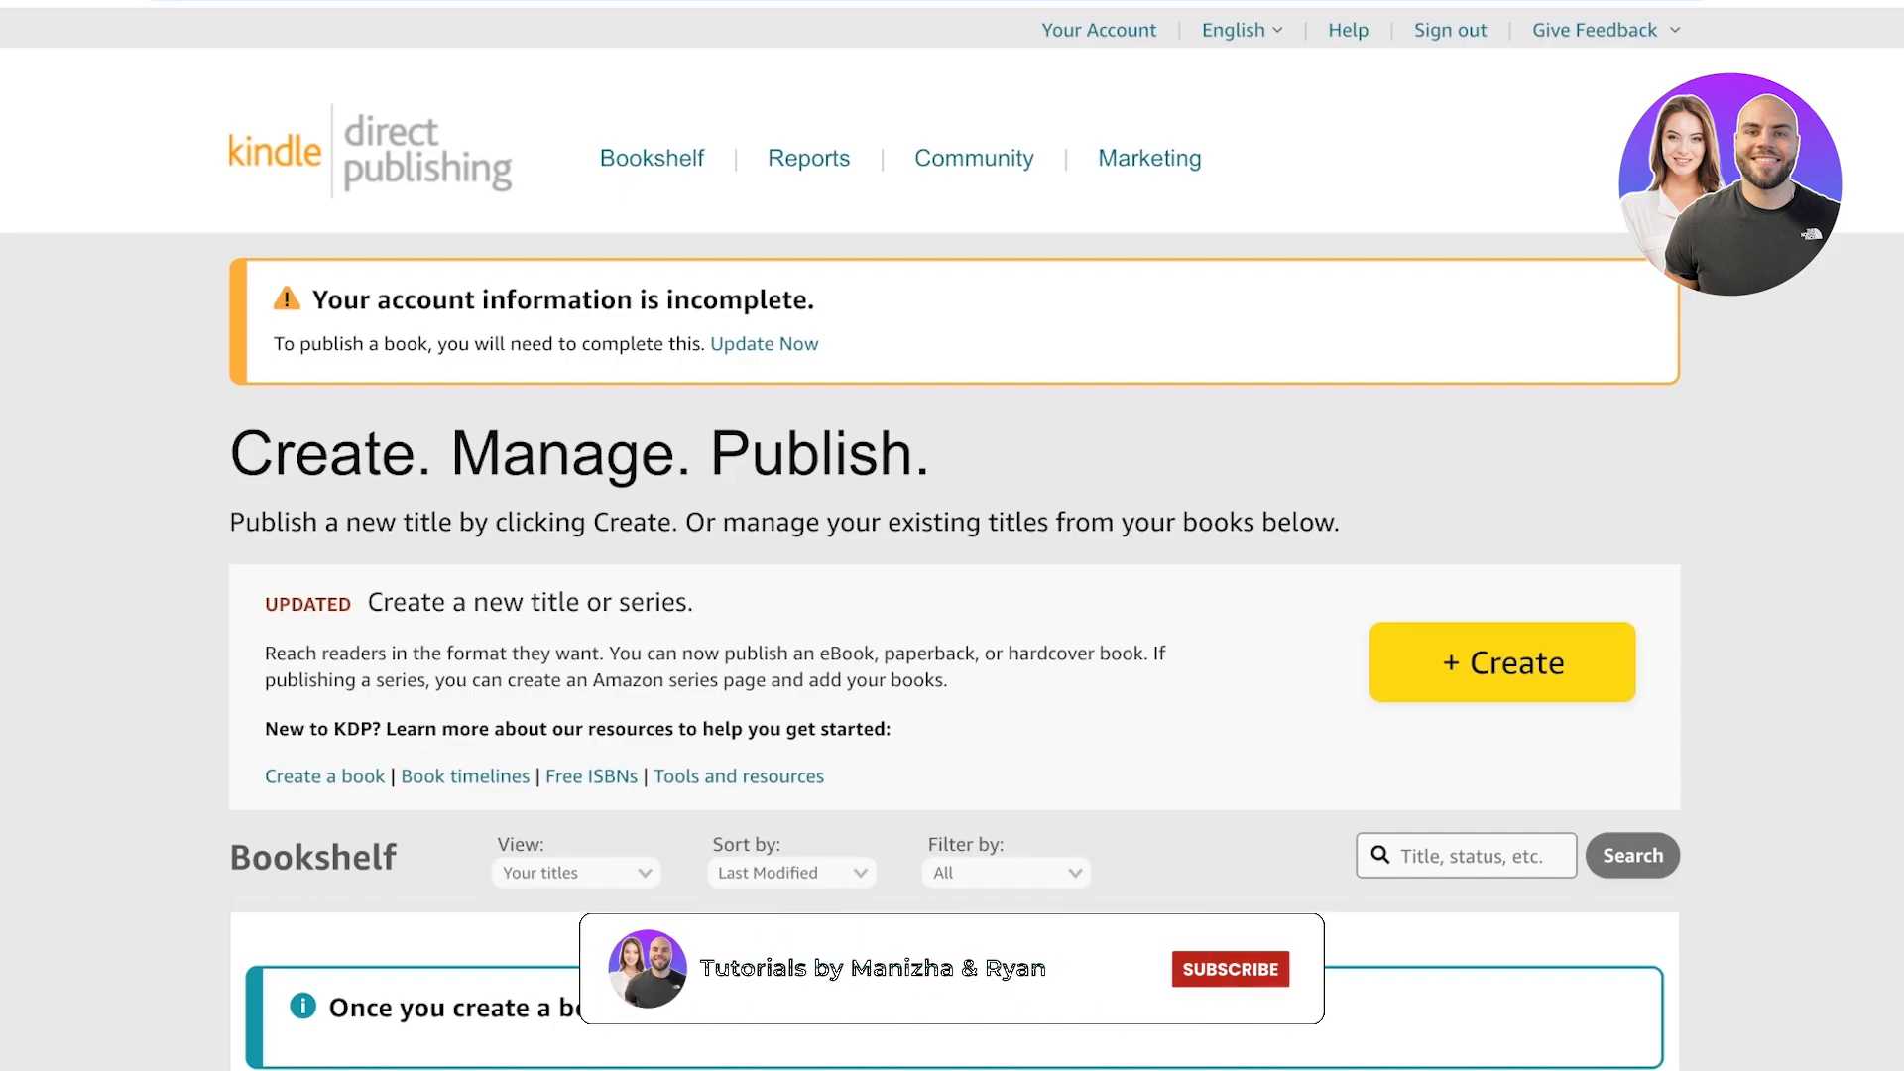
Switch to Kindle Direct Publishing and start creating a new paperback title.
{"action": "scroll", "coordinate": [952, 595], "scroll_direction": "down", "scroll_amount": 5}
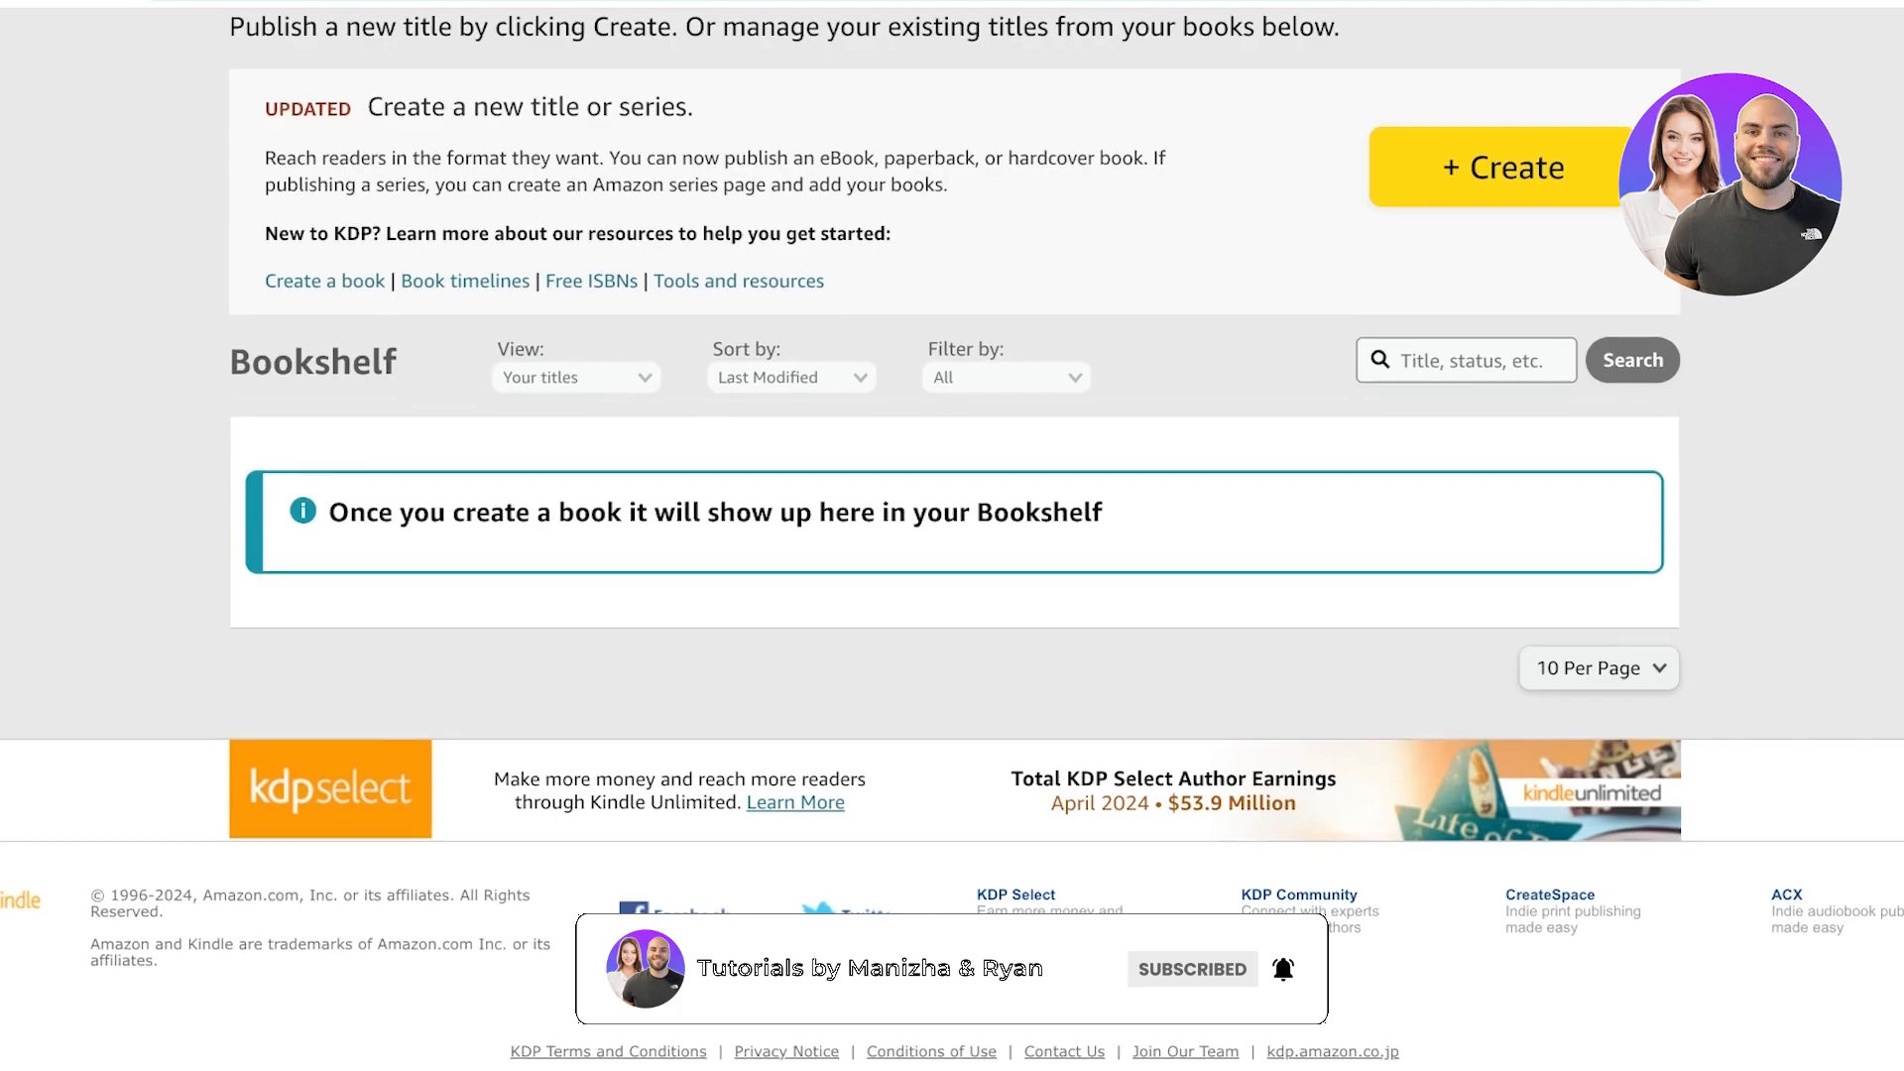
{"action": "scroll", "coordinate": [952, 595], "scroll_direction": "up", "scroll_amount": 5}
{"action": "left_click", "coordinate": [1503, 663]}
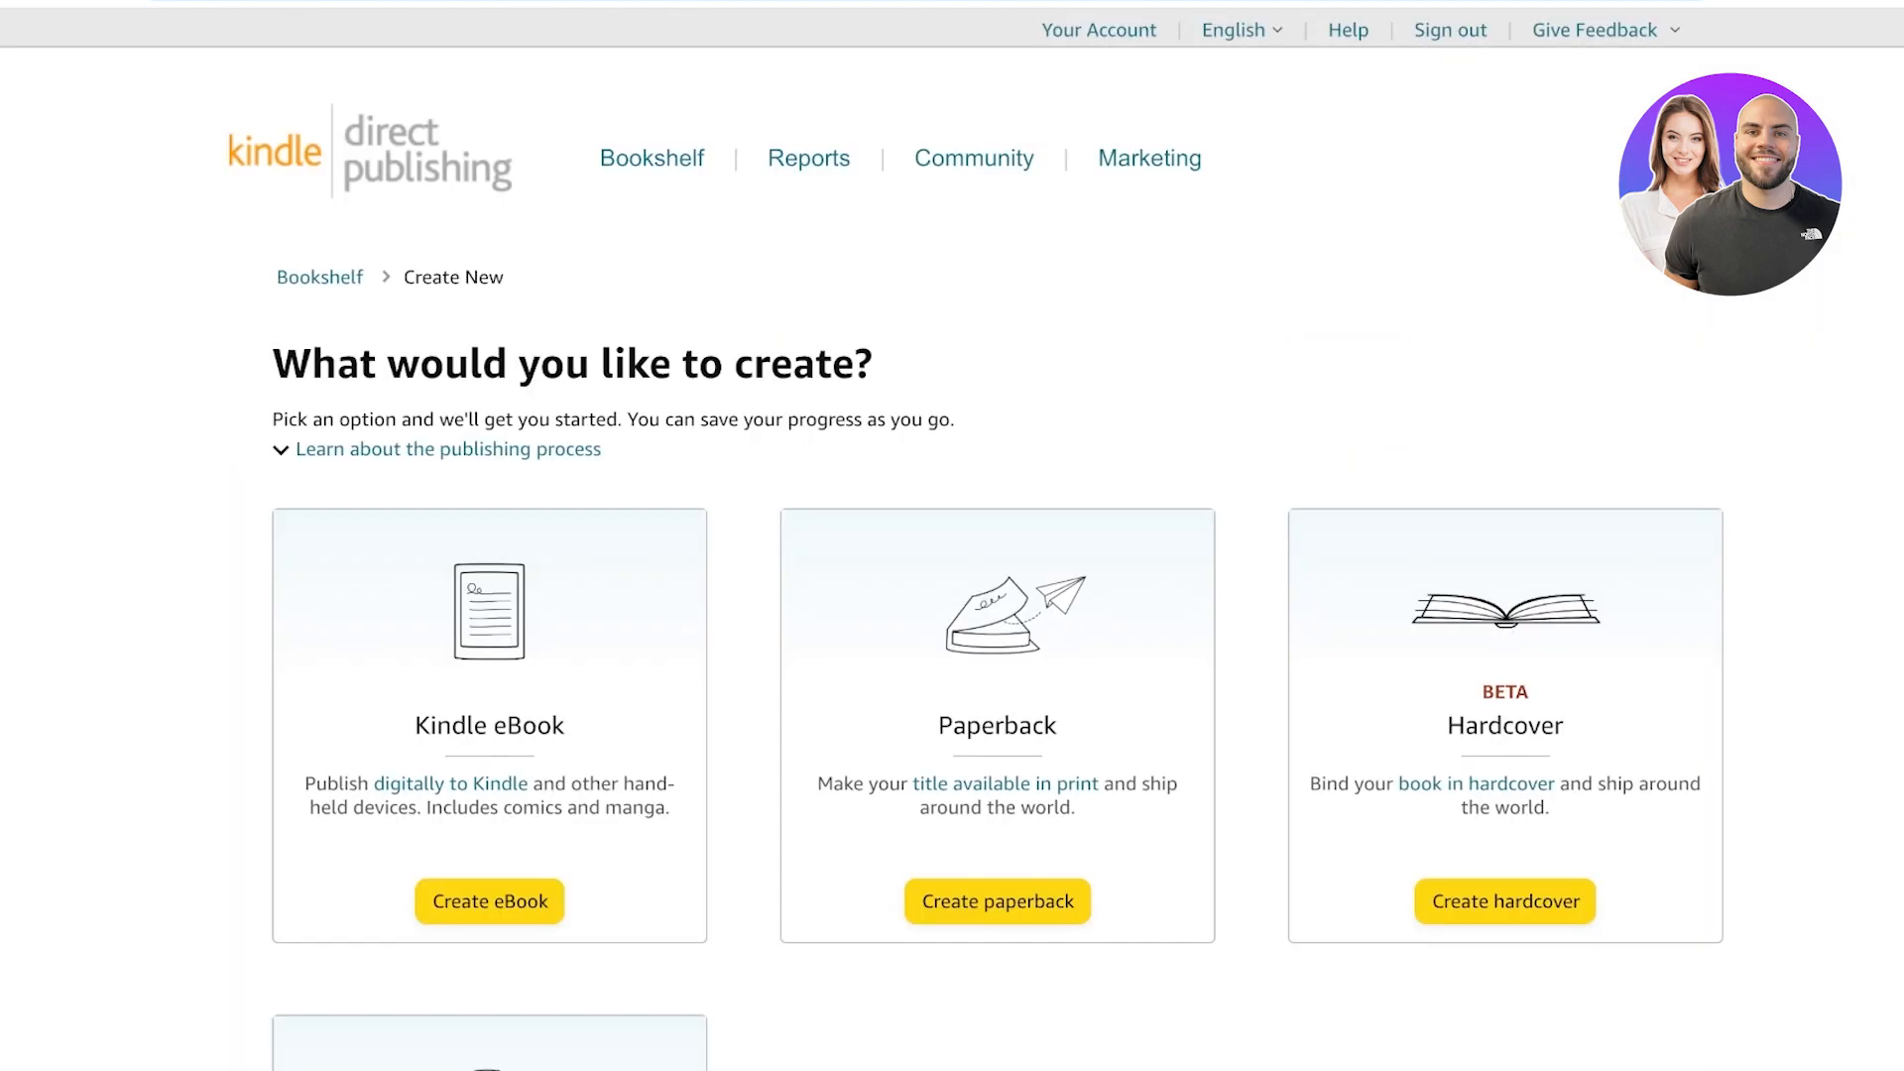
{"action": "scroll", "coordinate": [952, 595], "scroll_direction": "down", "scroll_amount": 3}
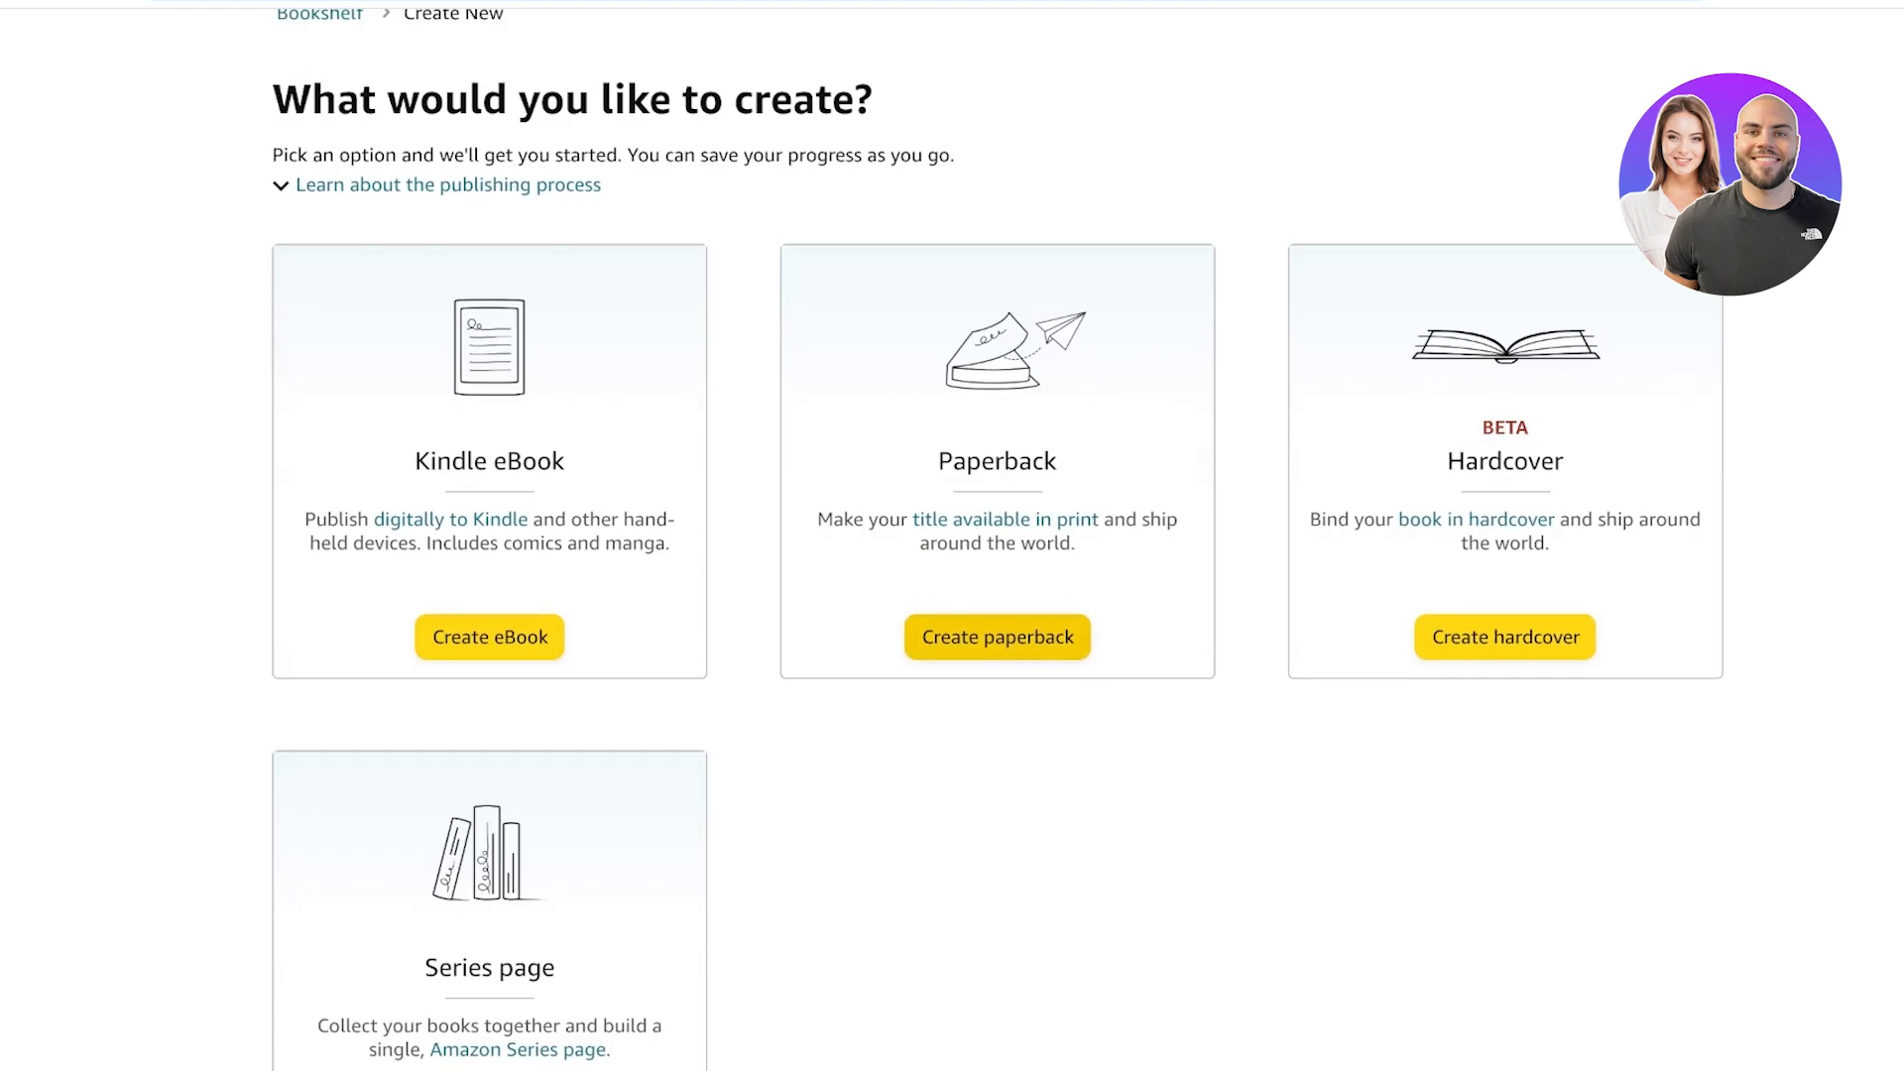
{"action": "left_click", "coordinate": [998, 637]}
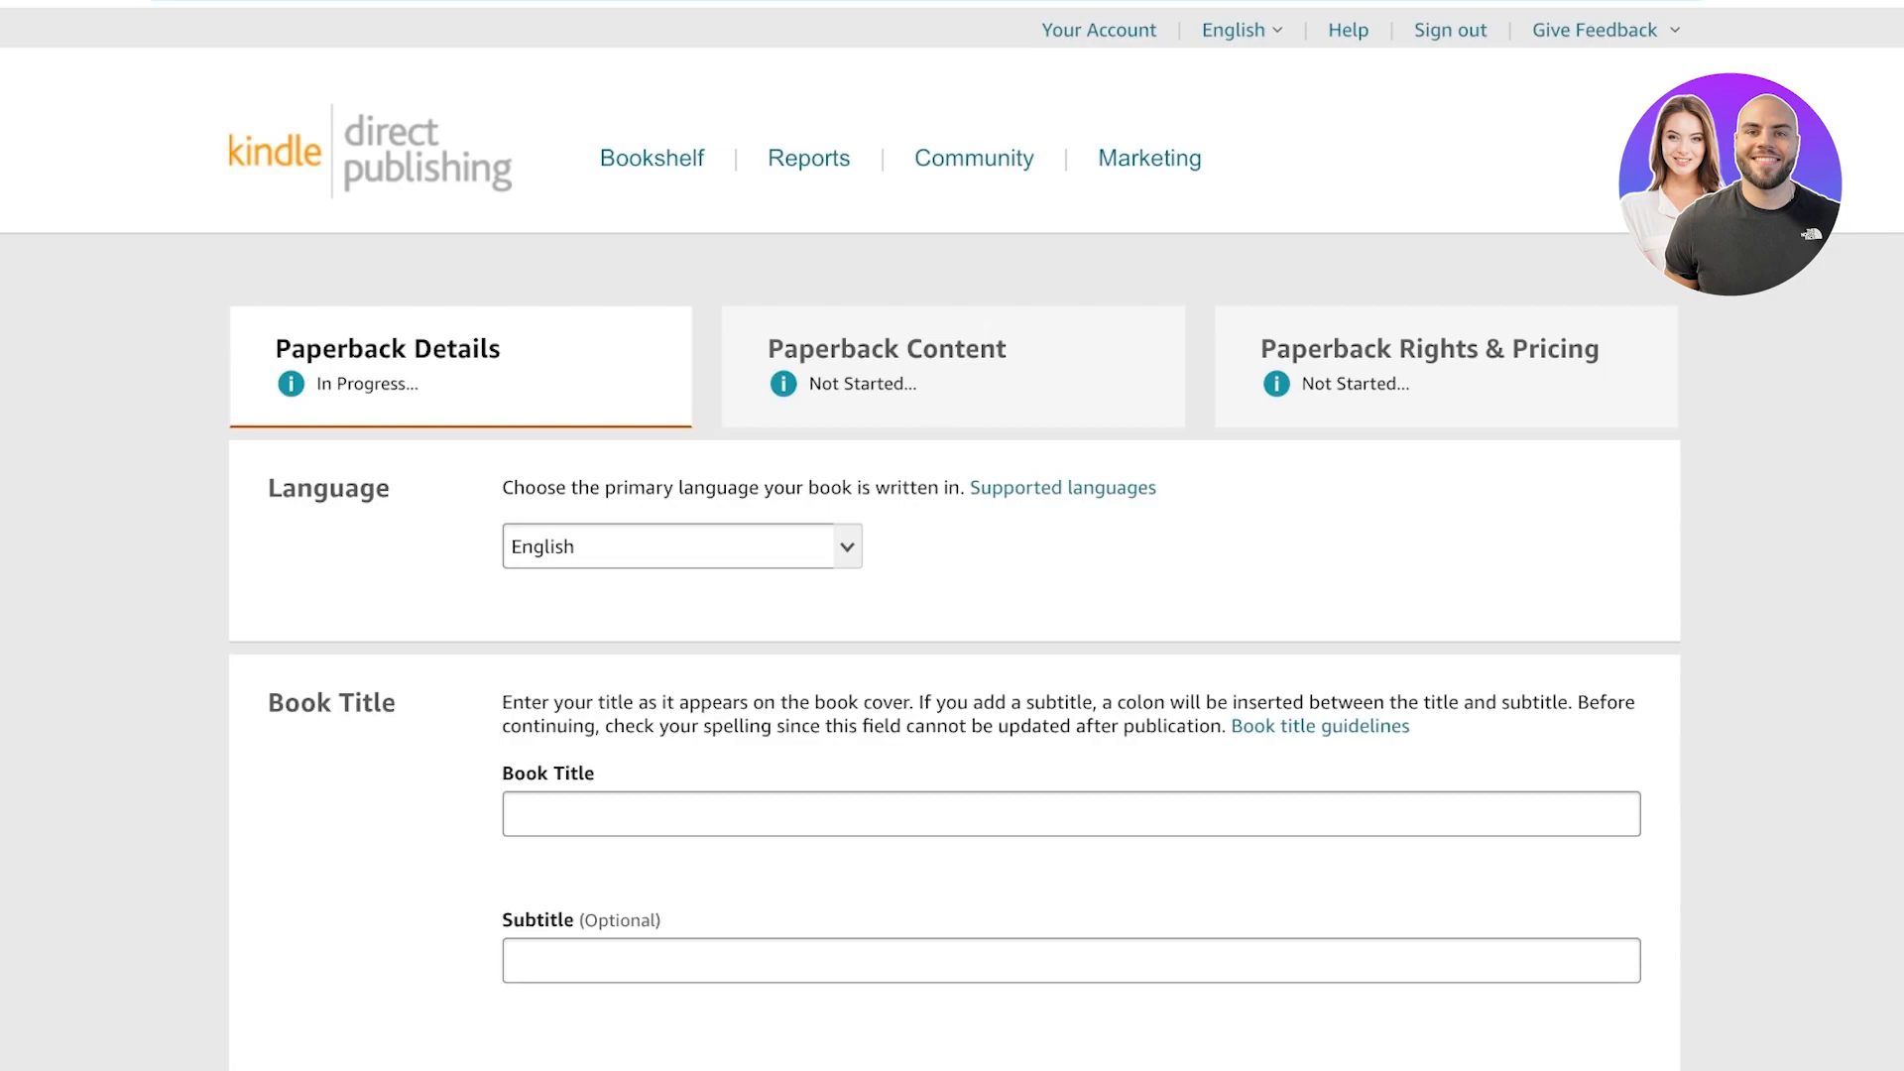
Enter the book title "Chronicles of a Couch Potato Journal", correcting the misspelled first word.
{"action": "left_click", "coordinate": [515, 815]}
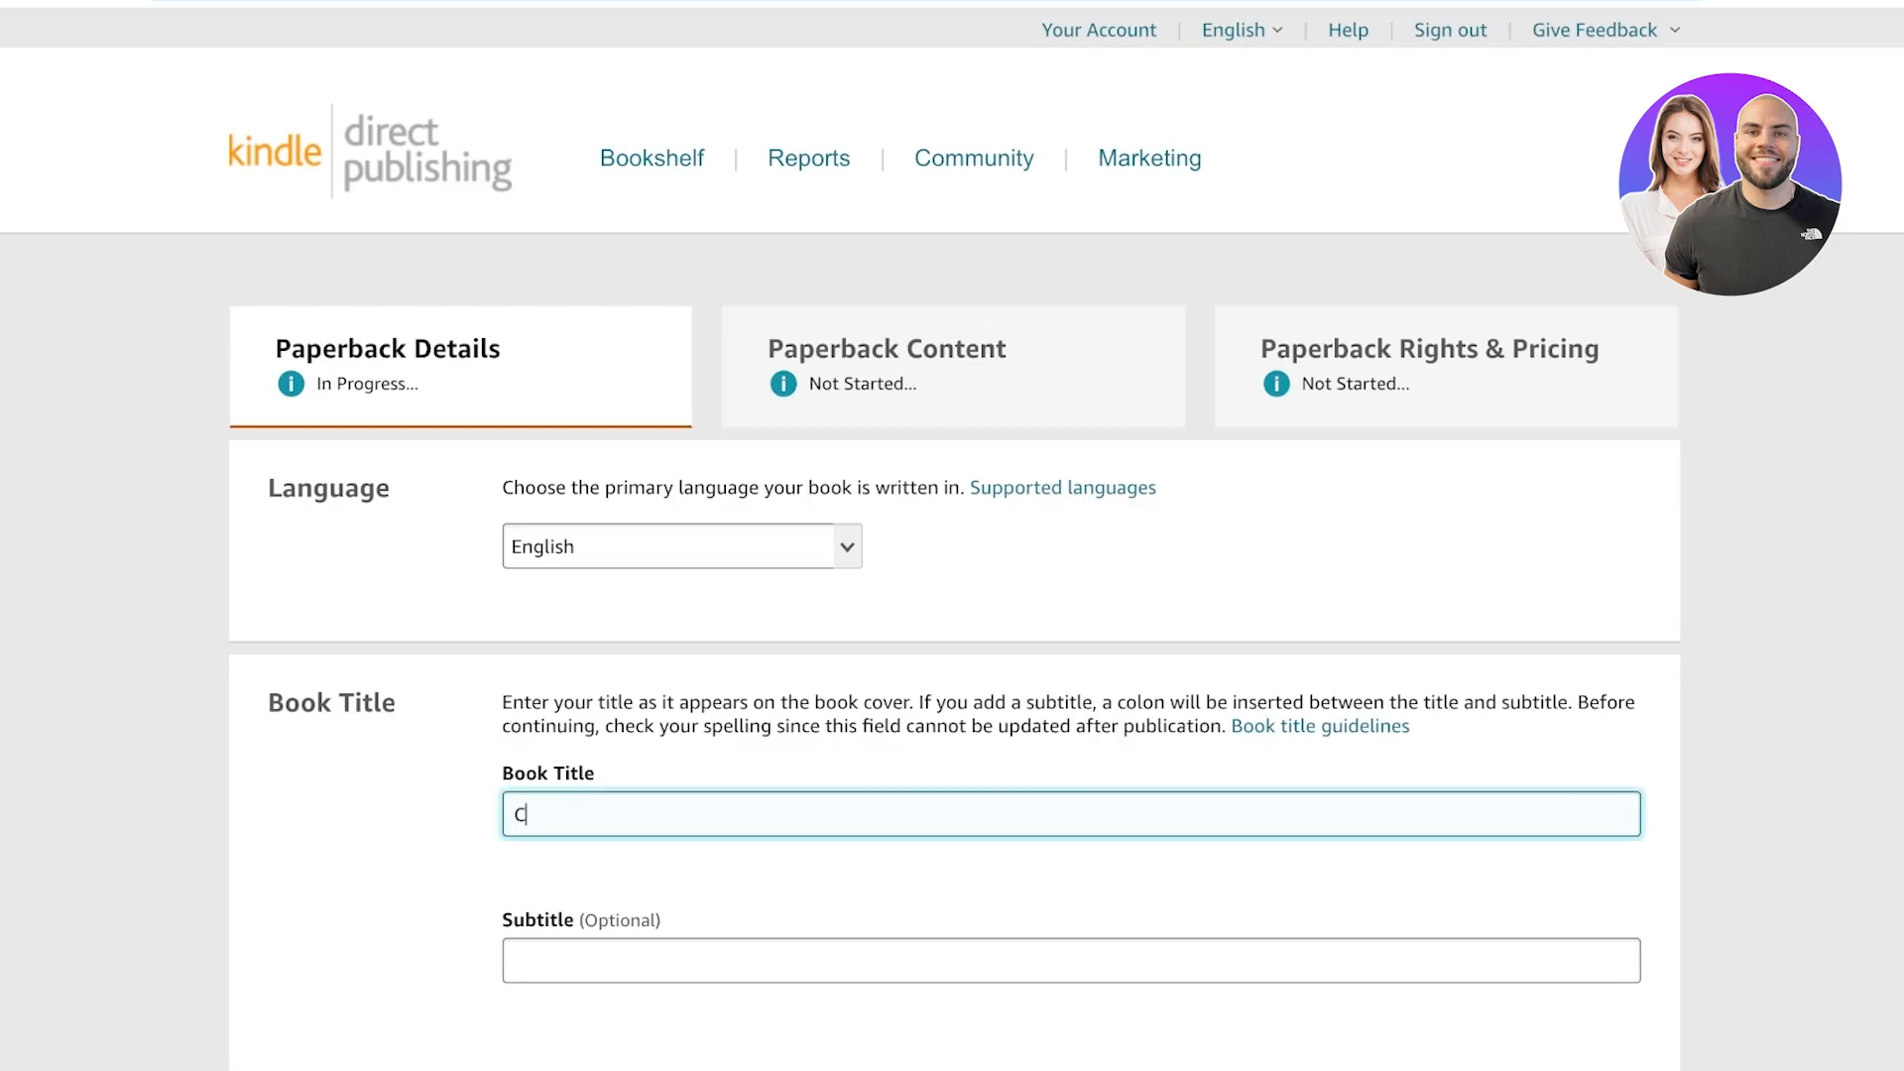
{"action": "type", "text": "Chornicles of a Couch Potato Joru"}
{"action": "type", "text": "nal"}
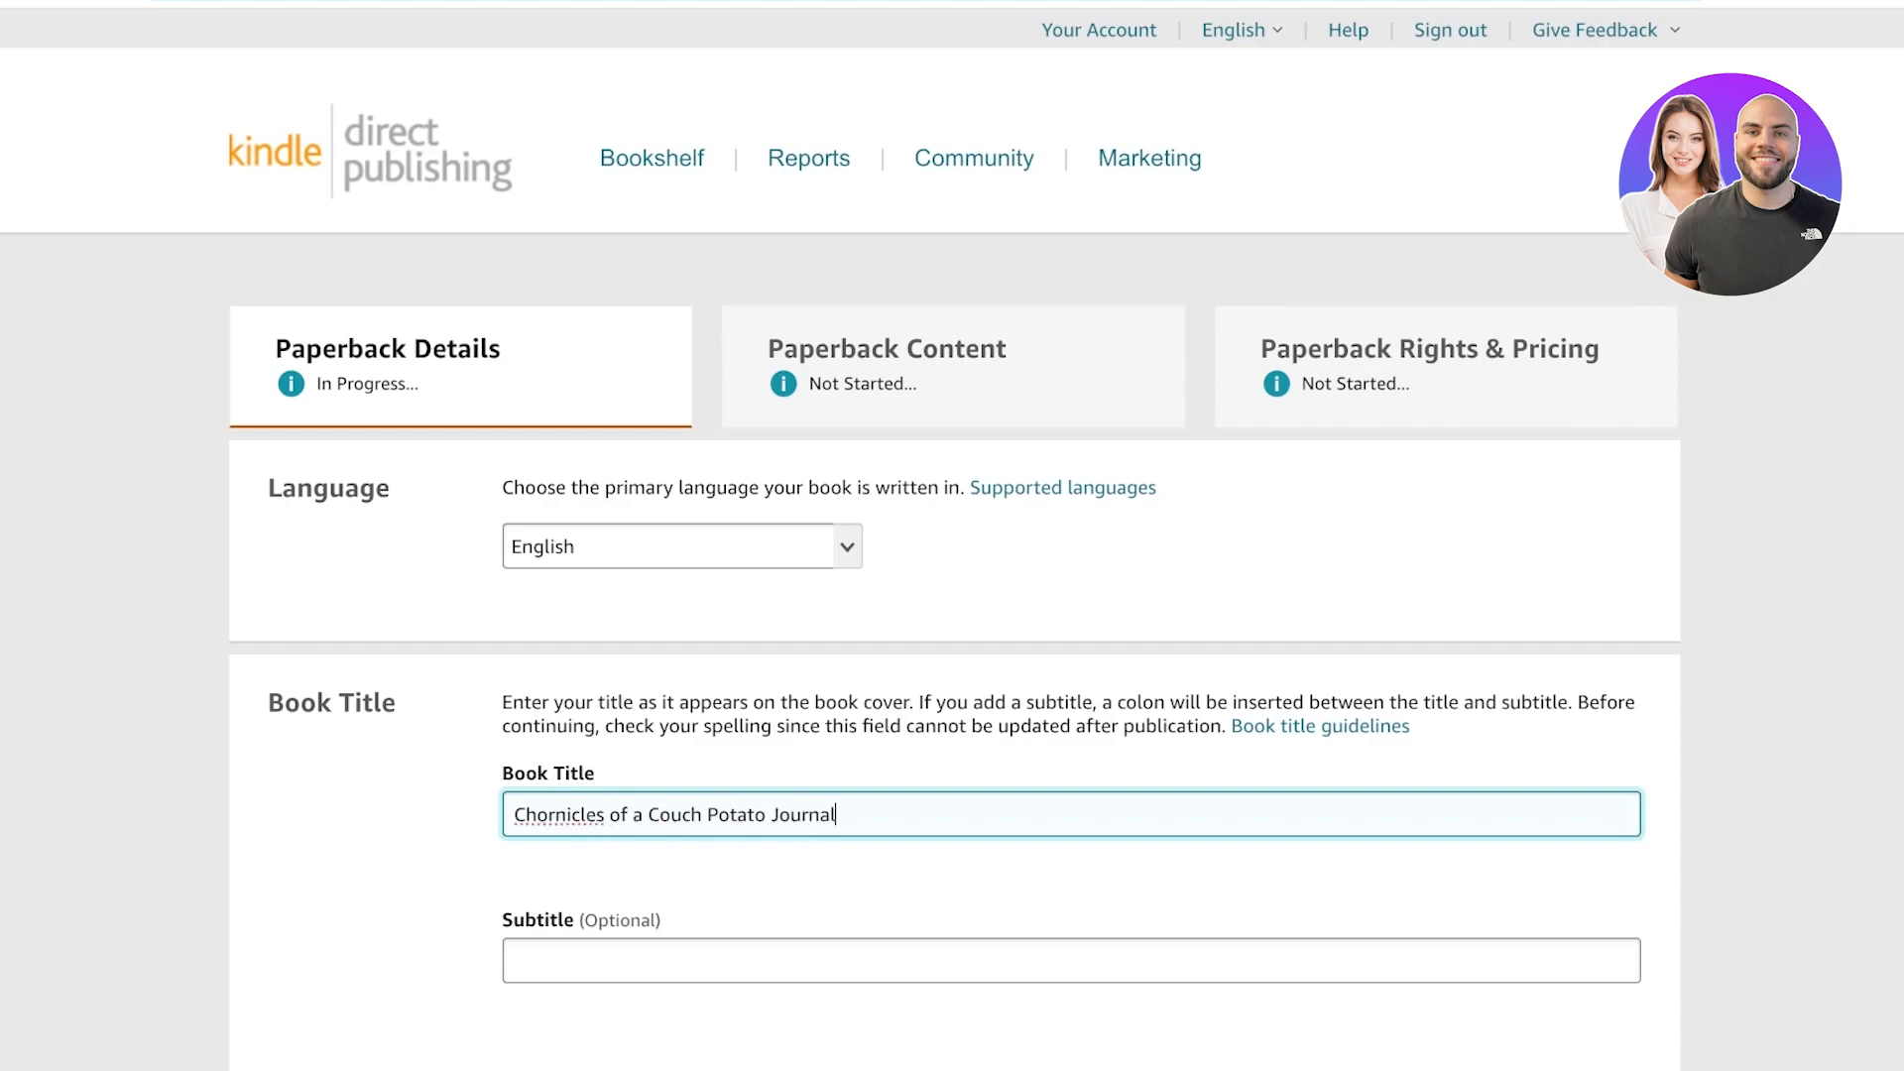
{"action": "double_click", "coordinate": [548, 815]}
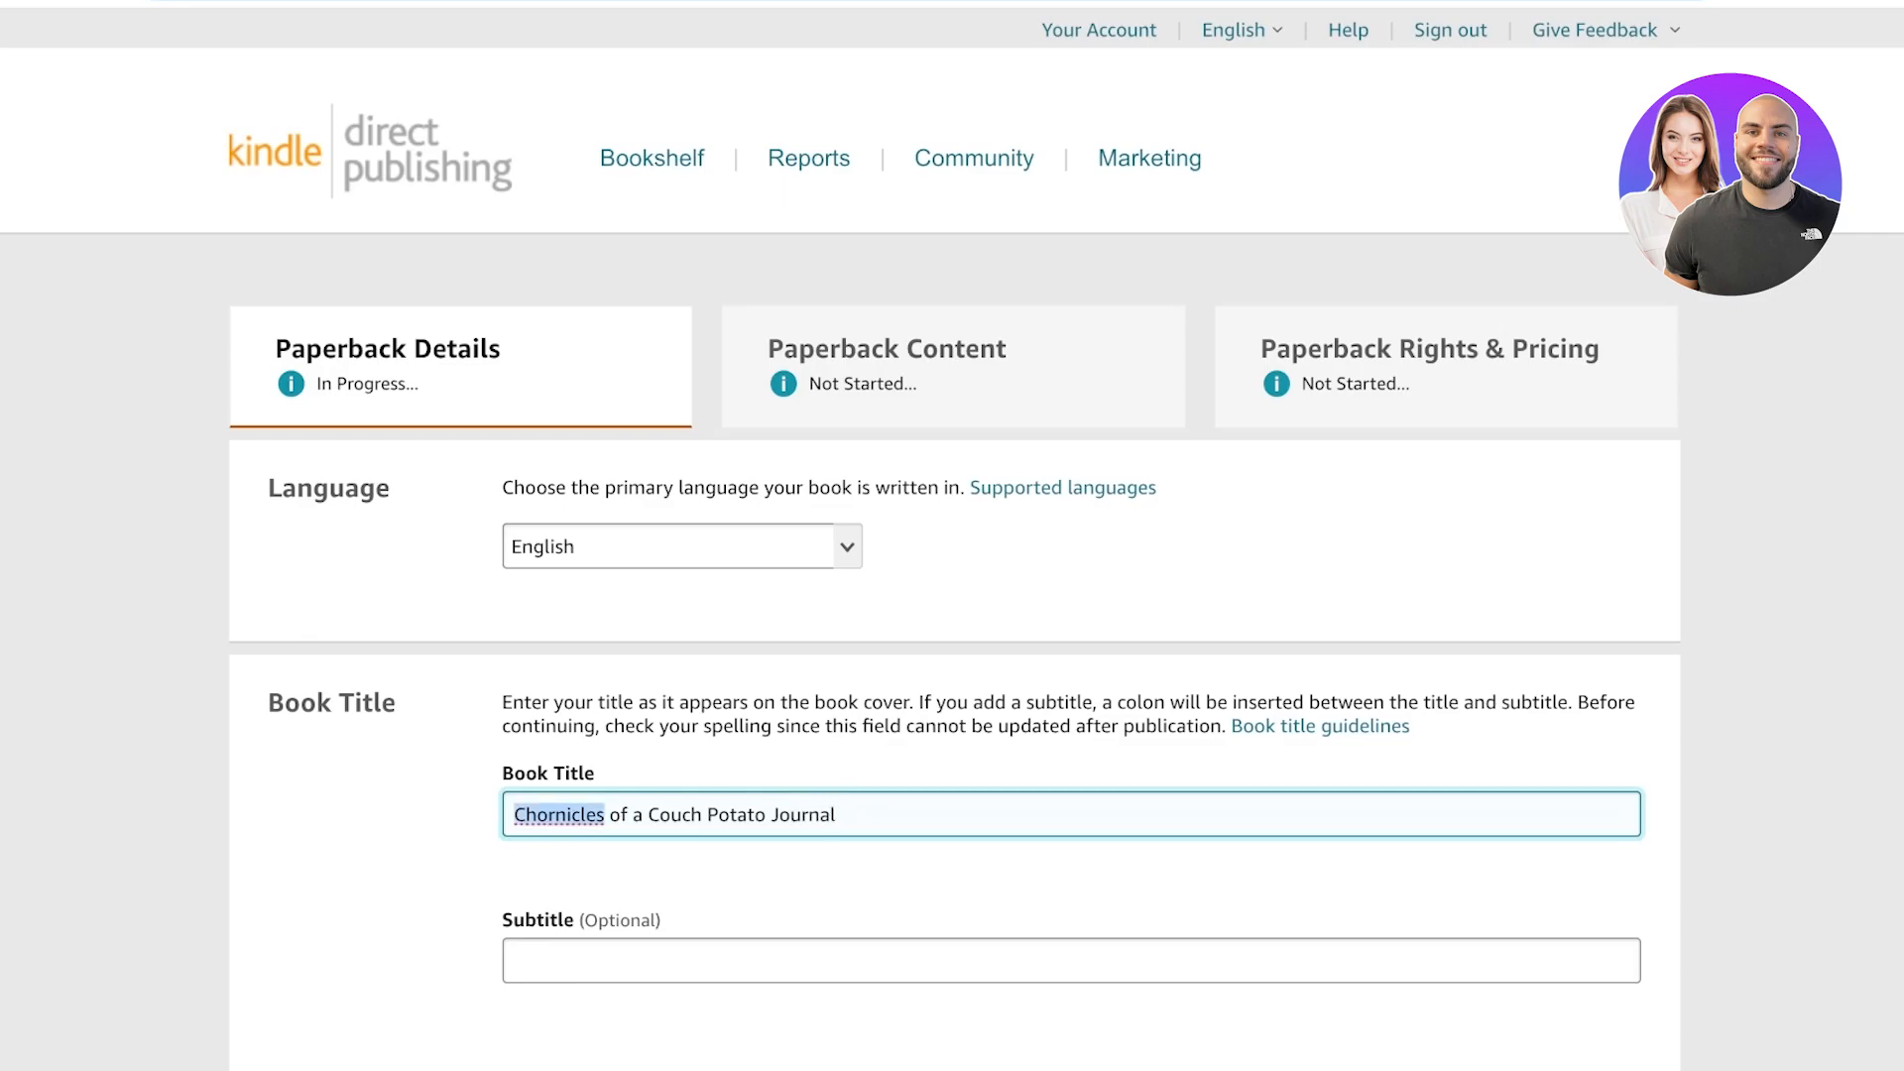
{"action": "type", "text": "Chronicles"}
Enter the primary author's first name and last name in the Author fields.
{"action": "scroll", "coordinate": [952, 536], "scroll_direction": "down", "scroll_amount": 4}
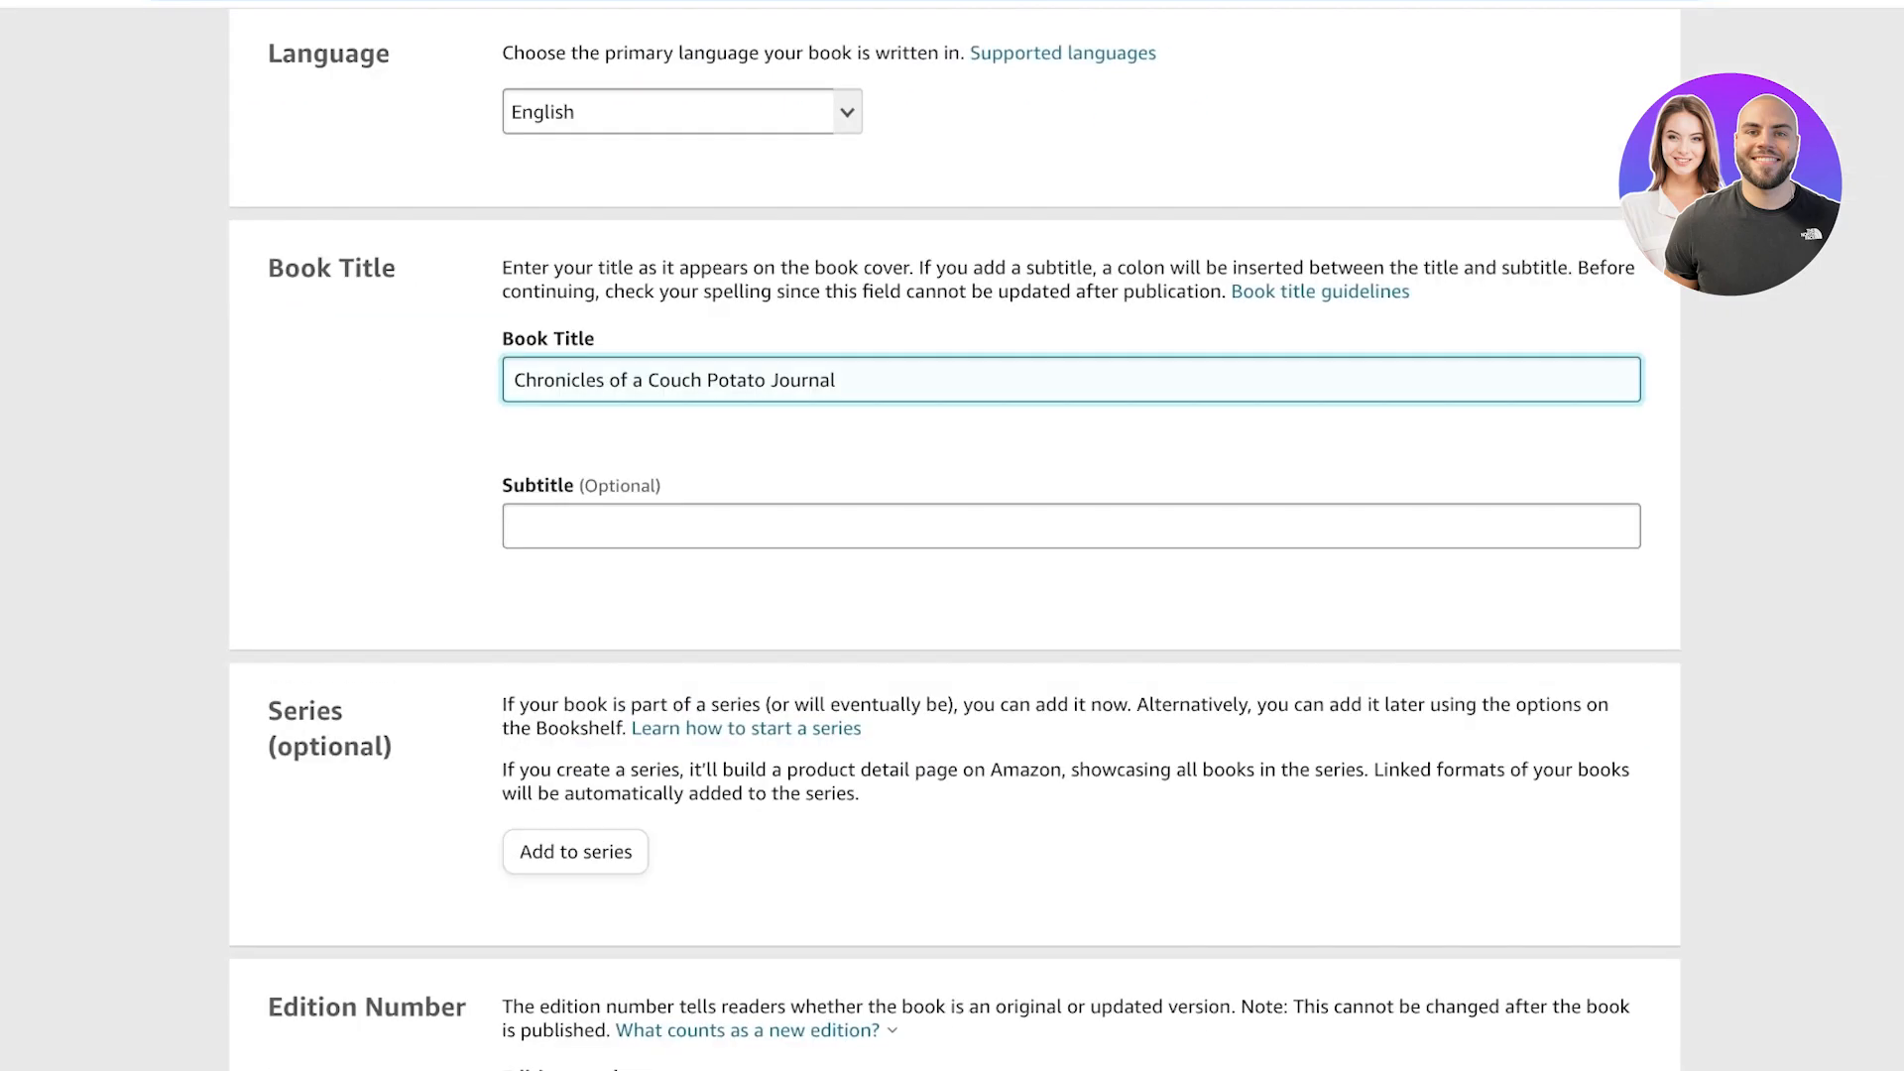
{"action": "scroll", "coordinate": [952, 536], "scroll_direction": "down", "scroll_amount": 3}
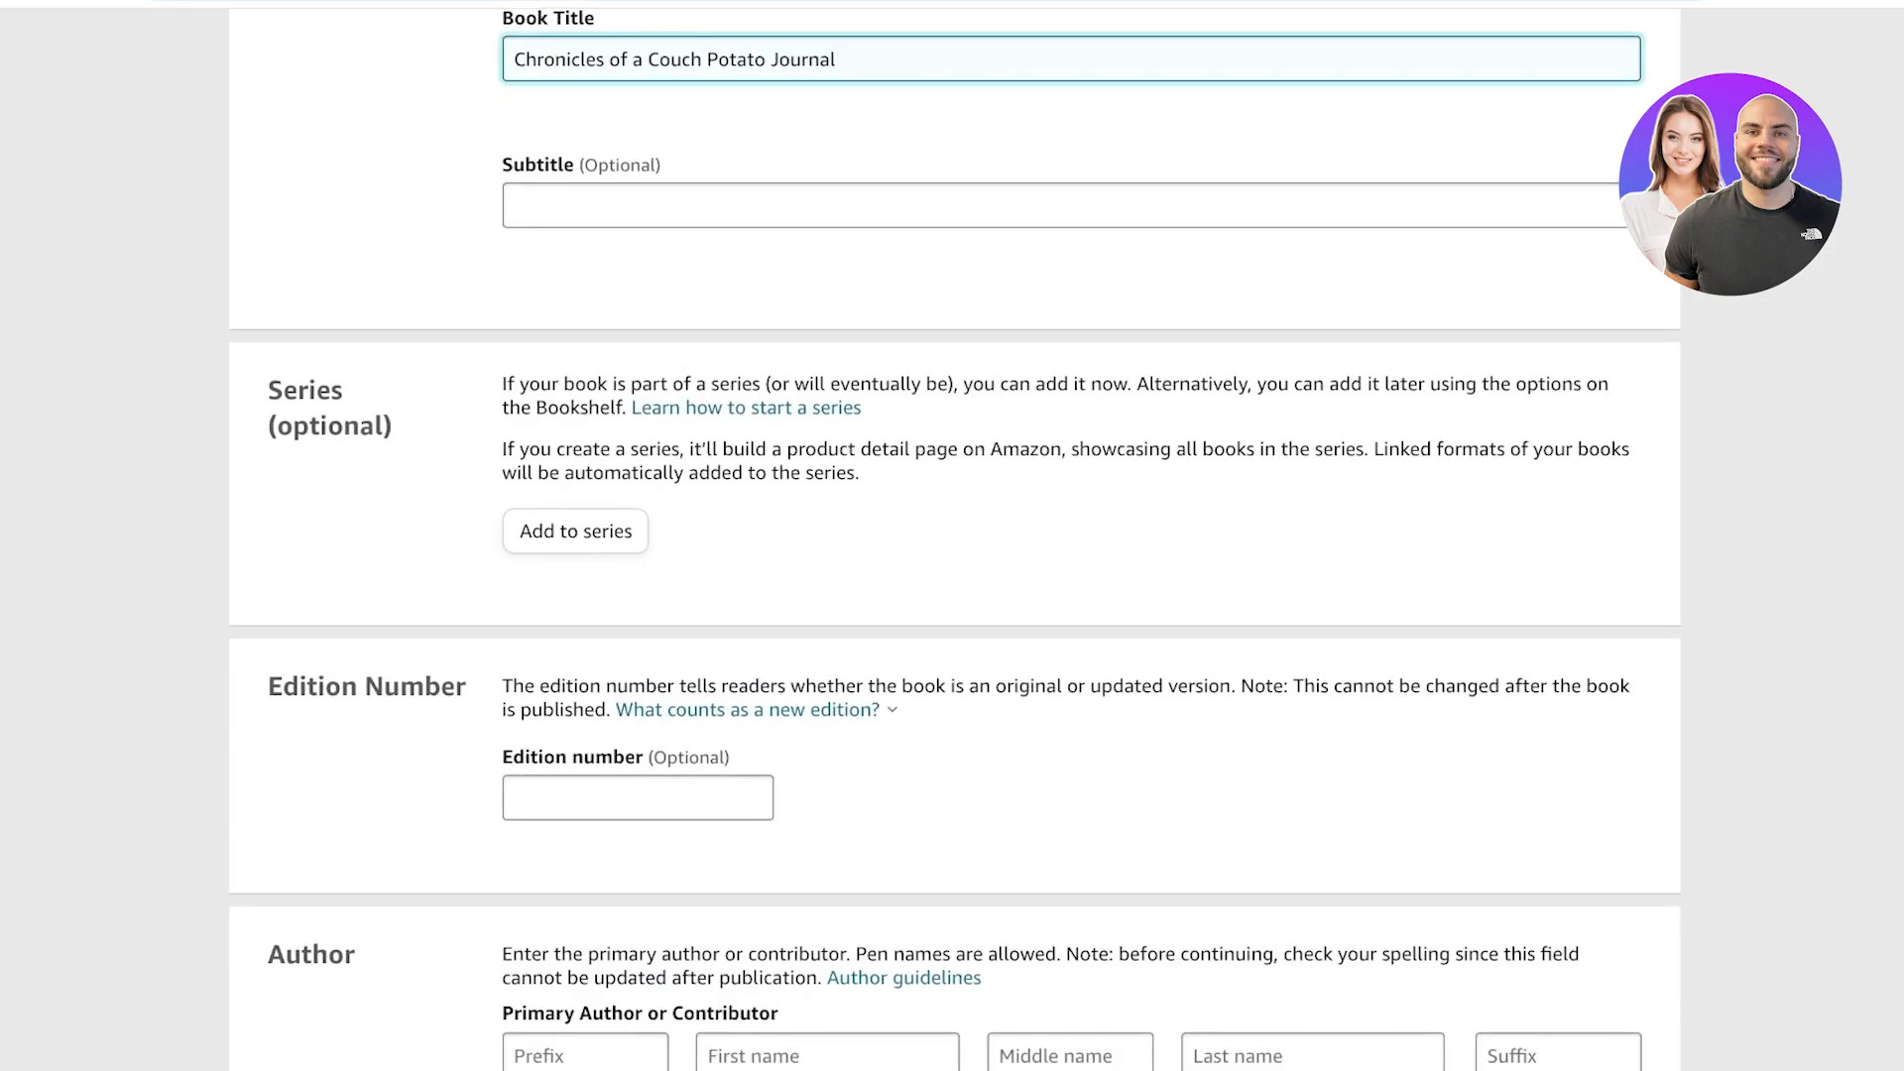
{"action": "scroll", "coordinate": [952, 536], "scroll_direction": "down", "scroll_amount": 2}
{"action": "left_click", "coordinate": [638, 645]}
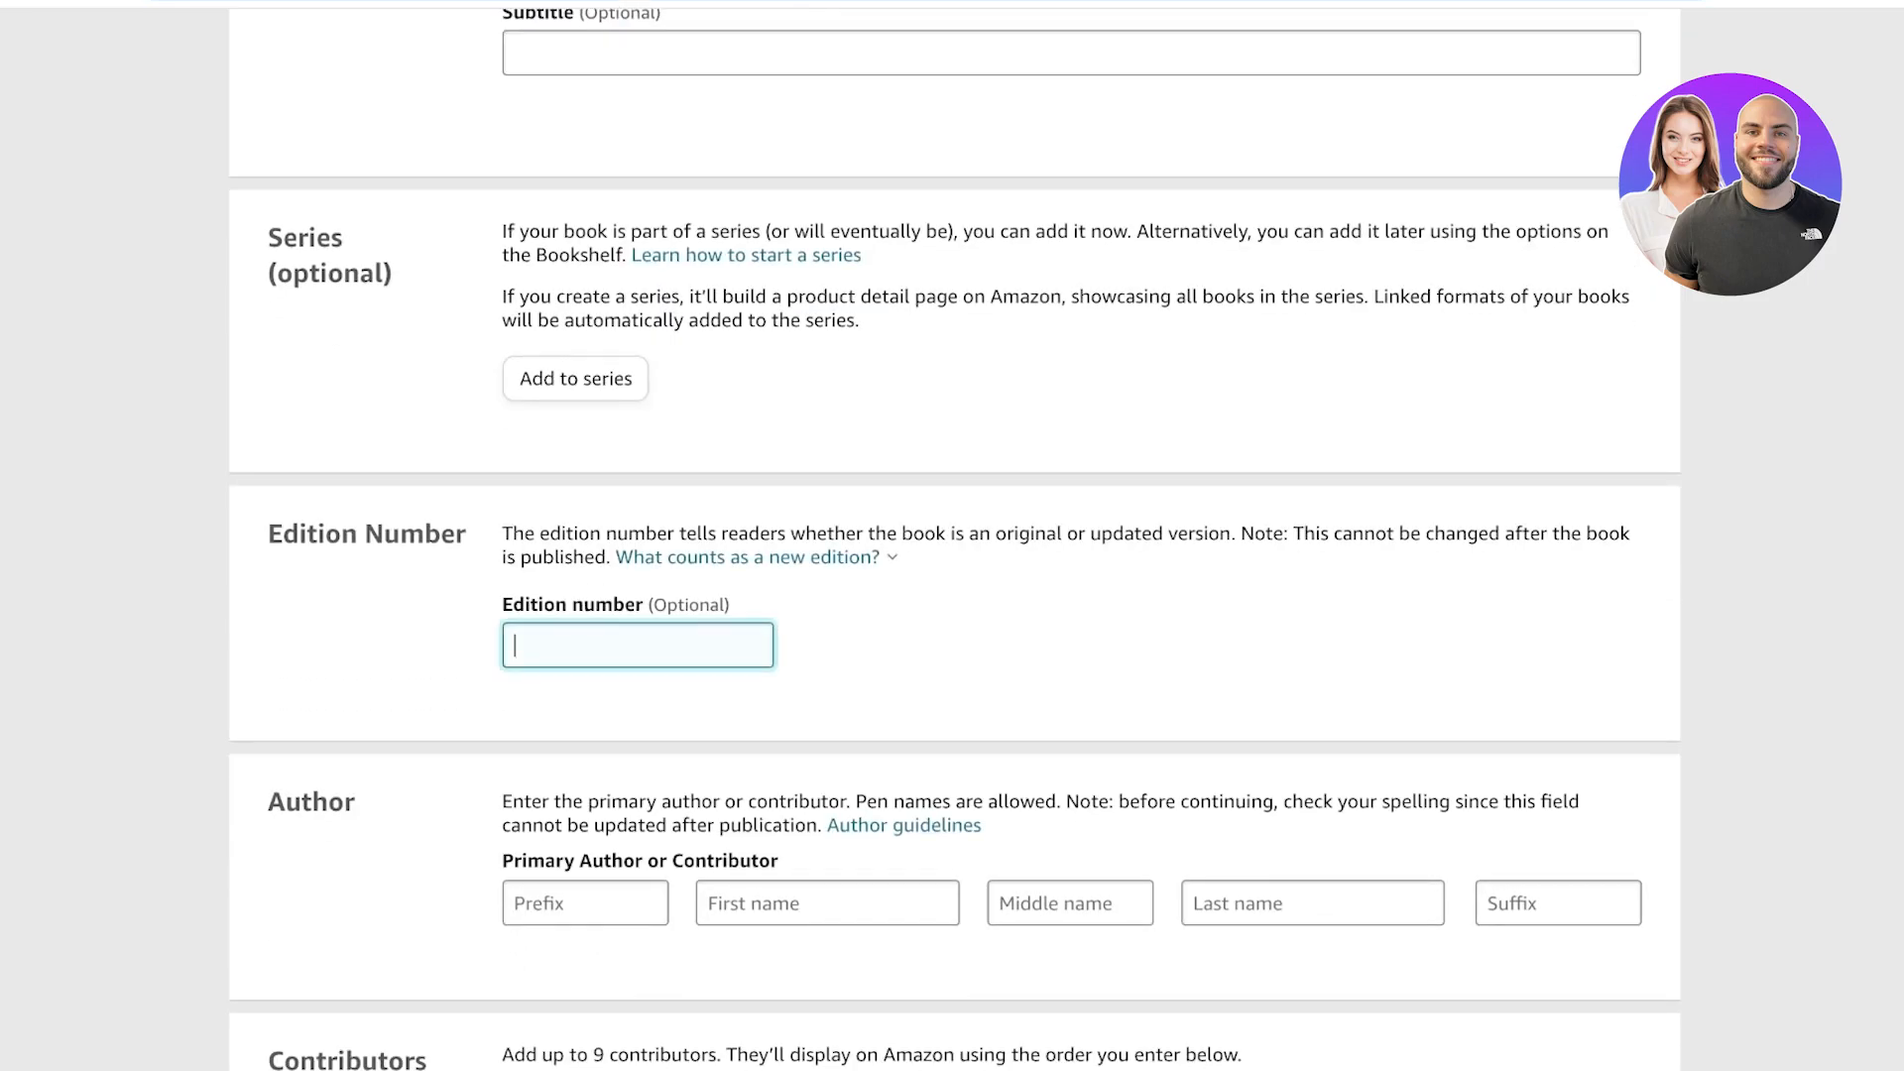
{"action": "scroll", "coordinate": [952, 535], "scroll_direction": "down", "scroll_amount": 2}
{"action": "key", "text": "Tab"}
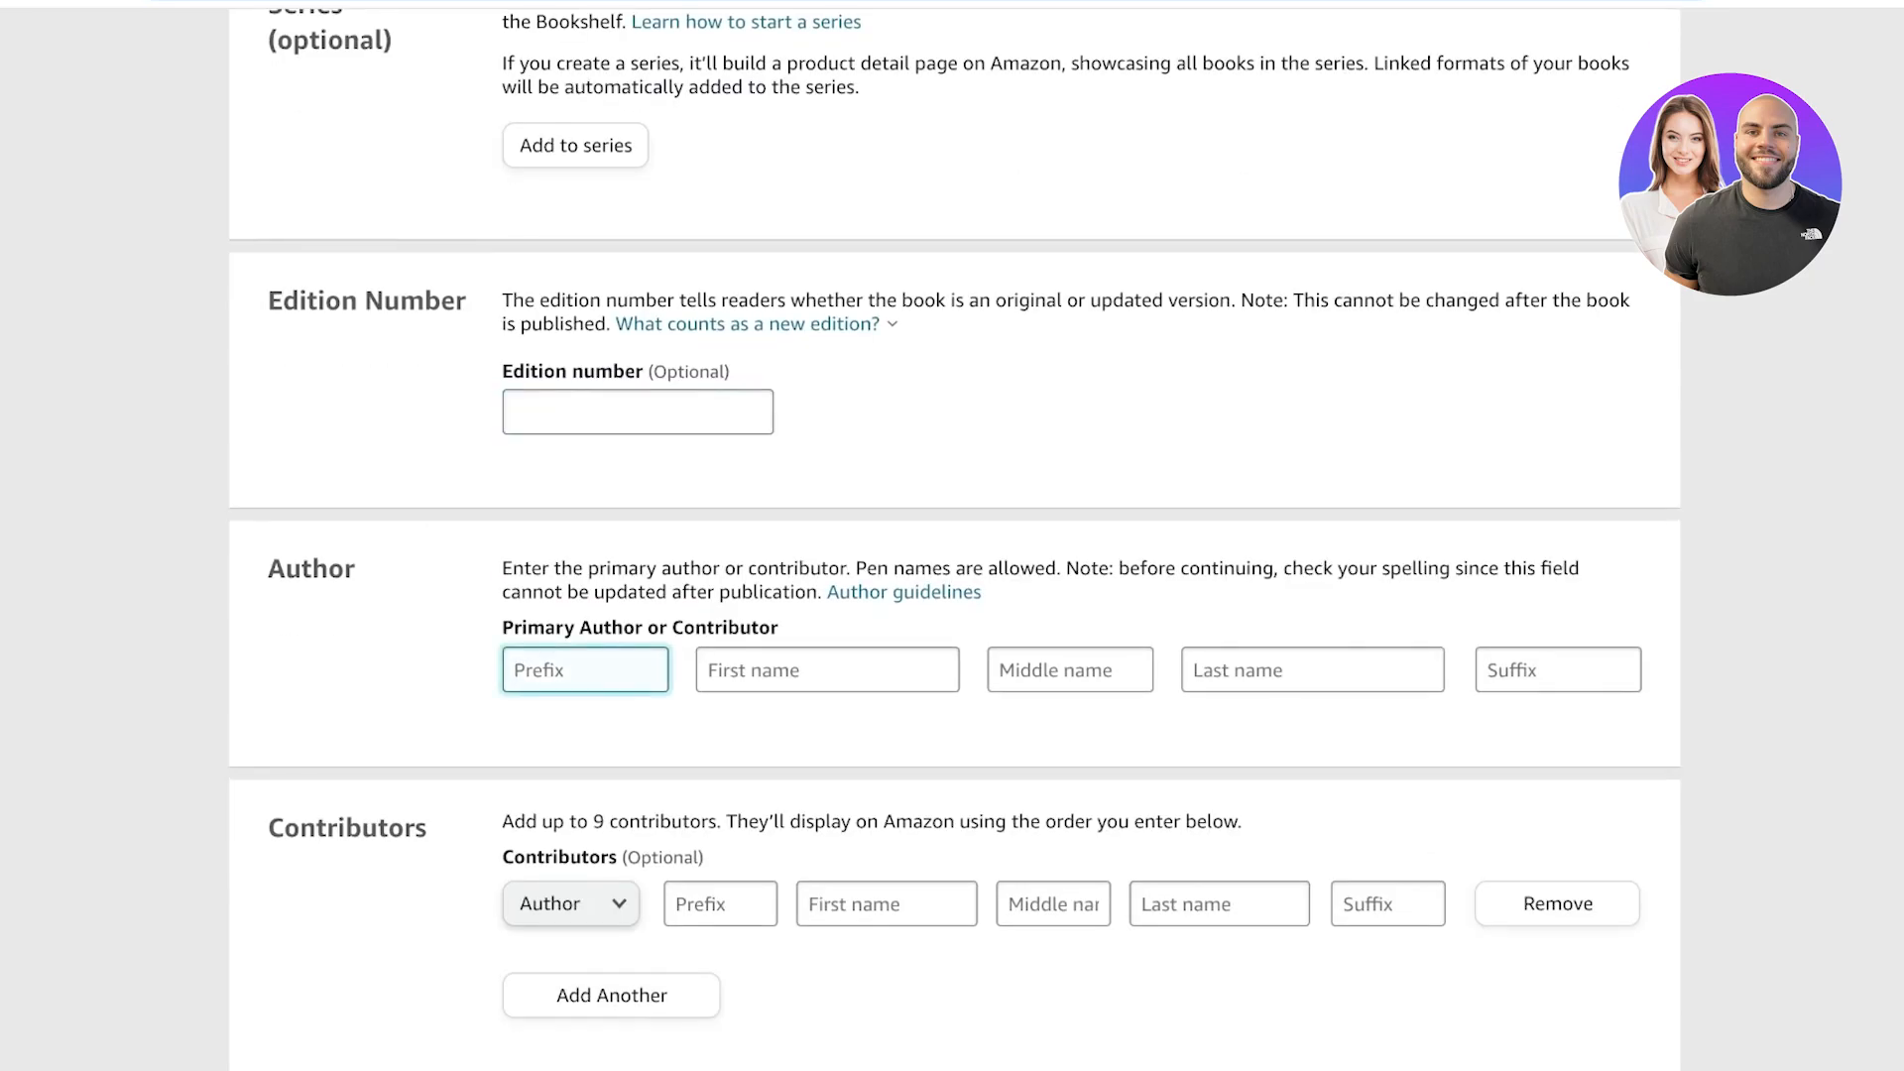
{"action": "left_click", "coordinate": [827, 671]}
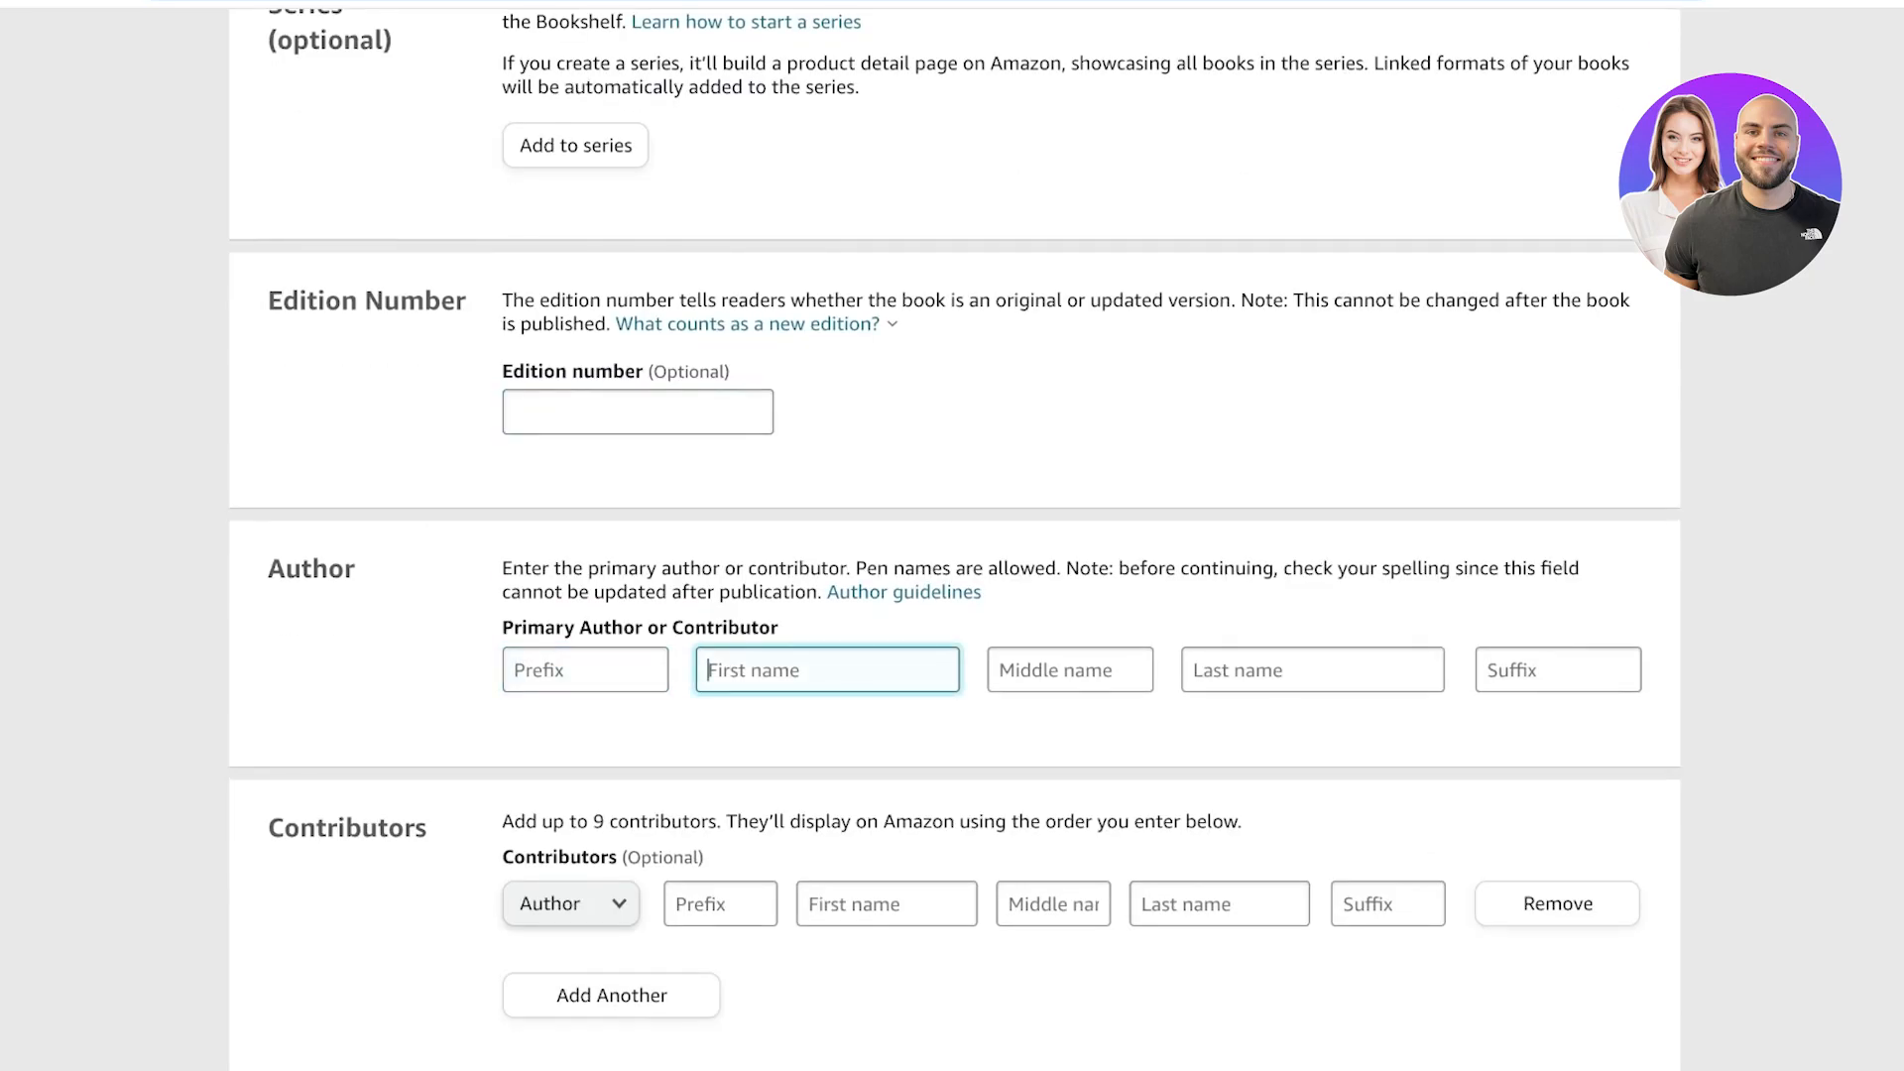
{"action": "type", "text": "Lily"}
{"action": "left_click", "coordinate": [1312, 670]}
{"action": "type", "text": "Davis"}
Declare that you own the copyright and answer No to sexually explicit images or title.
{"action": "scroll", "coordinate": [955, 524], "scroll_direction": "down", "scroll_amount": 3}
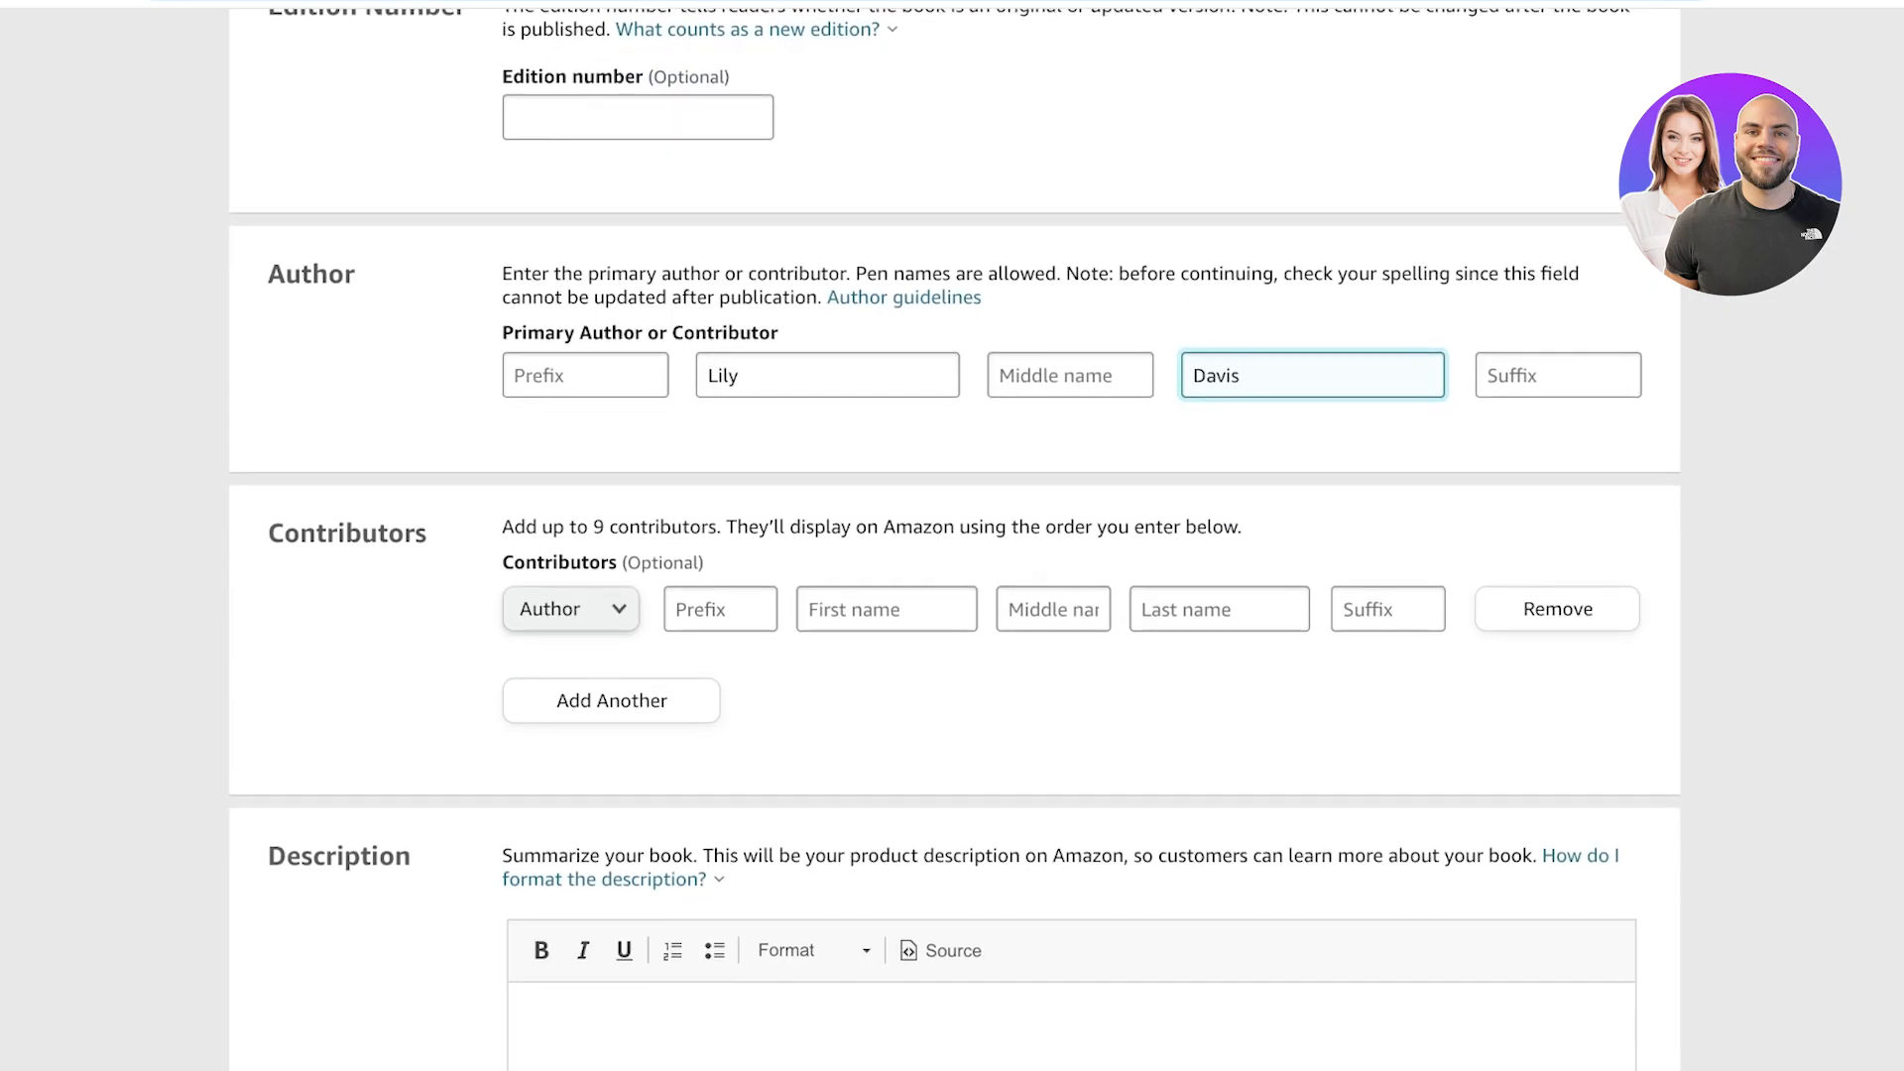
{"action": "scroll", "coordinate": [955, 535], "scroll_direction": "down", "scroll_amount": 2}
{"action": "scroll", "coordinate": [955, 536], "scroll_direction": "down", "scroll_amount": 3}
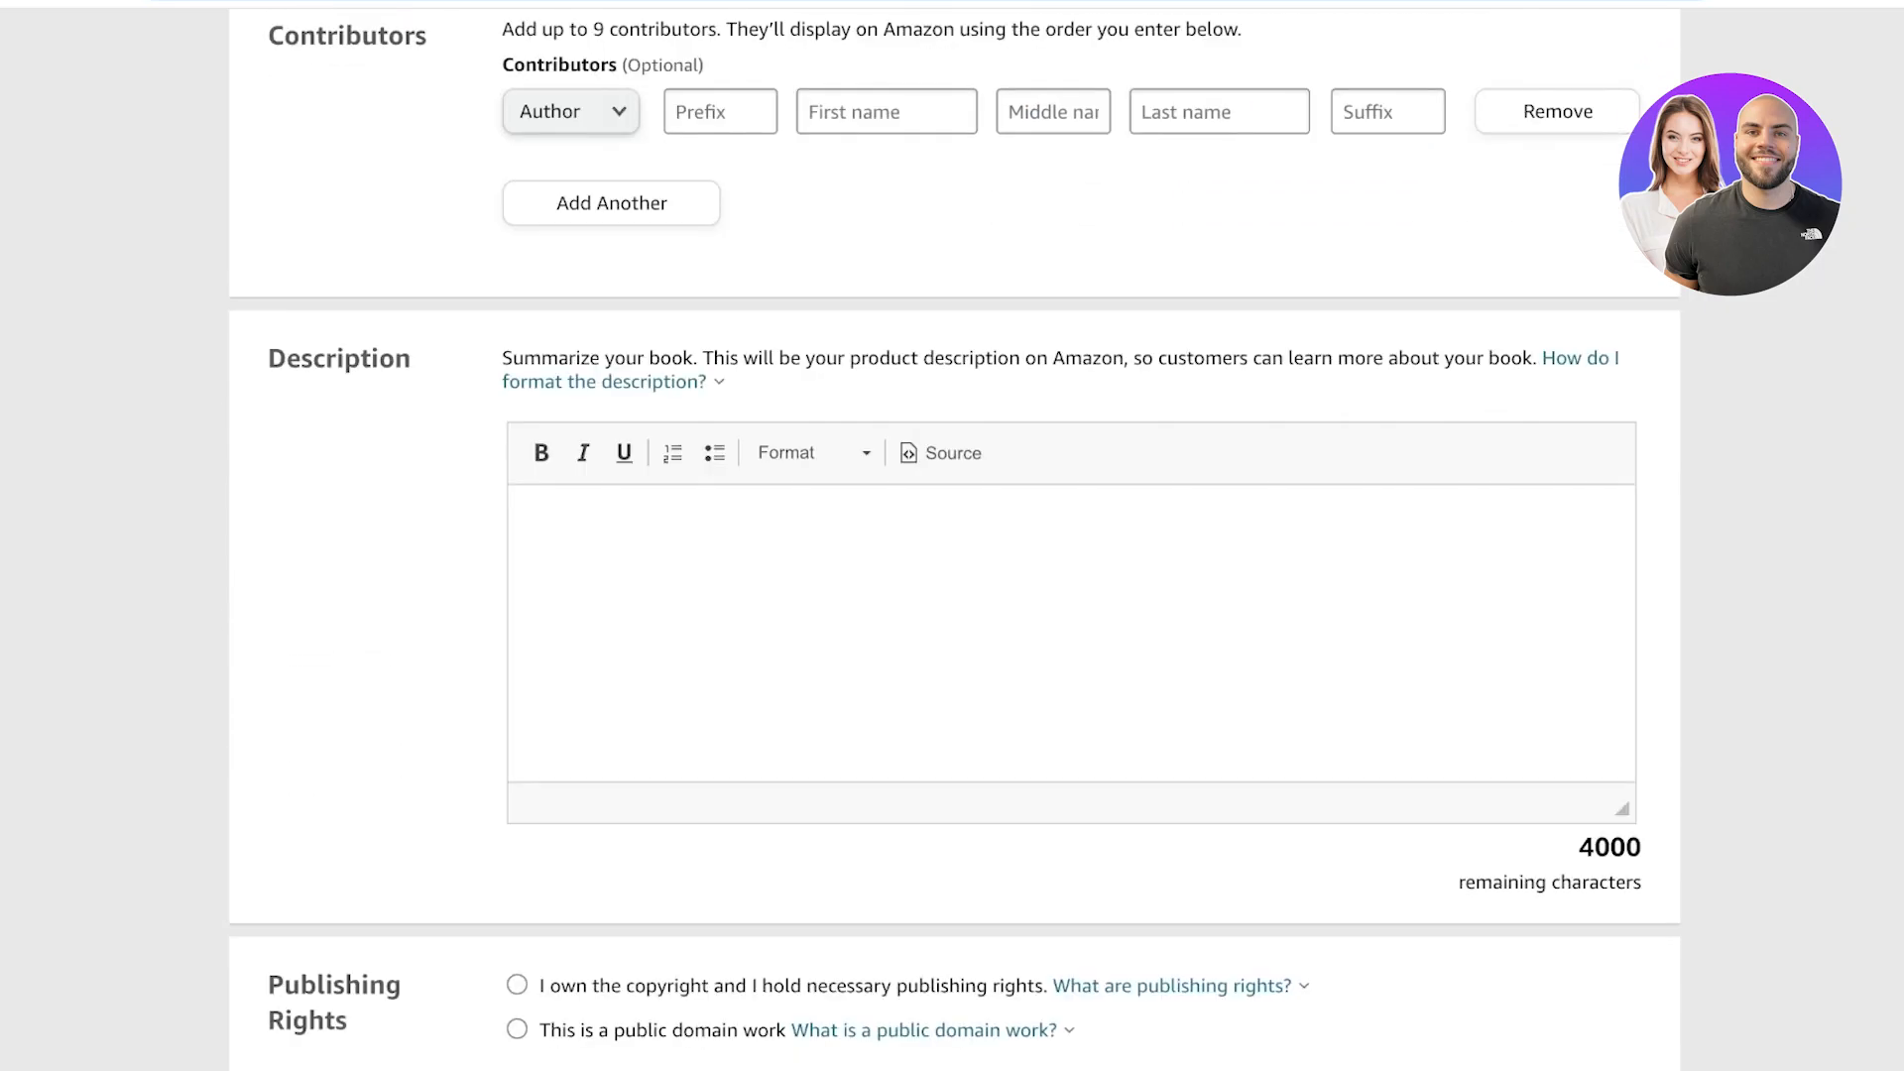
{"action": "scroll", "coordinate": [955, 535], "scroll_direction": "down", "scroll_amount": 2}
{"action": "left_click", "coordinate": [538, 352]}
{"action": "scroll", "coordinate": [955, 535], "scroll_direction": "down", "scroll_amount": 5}
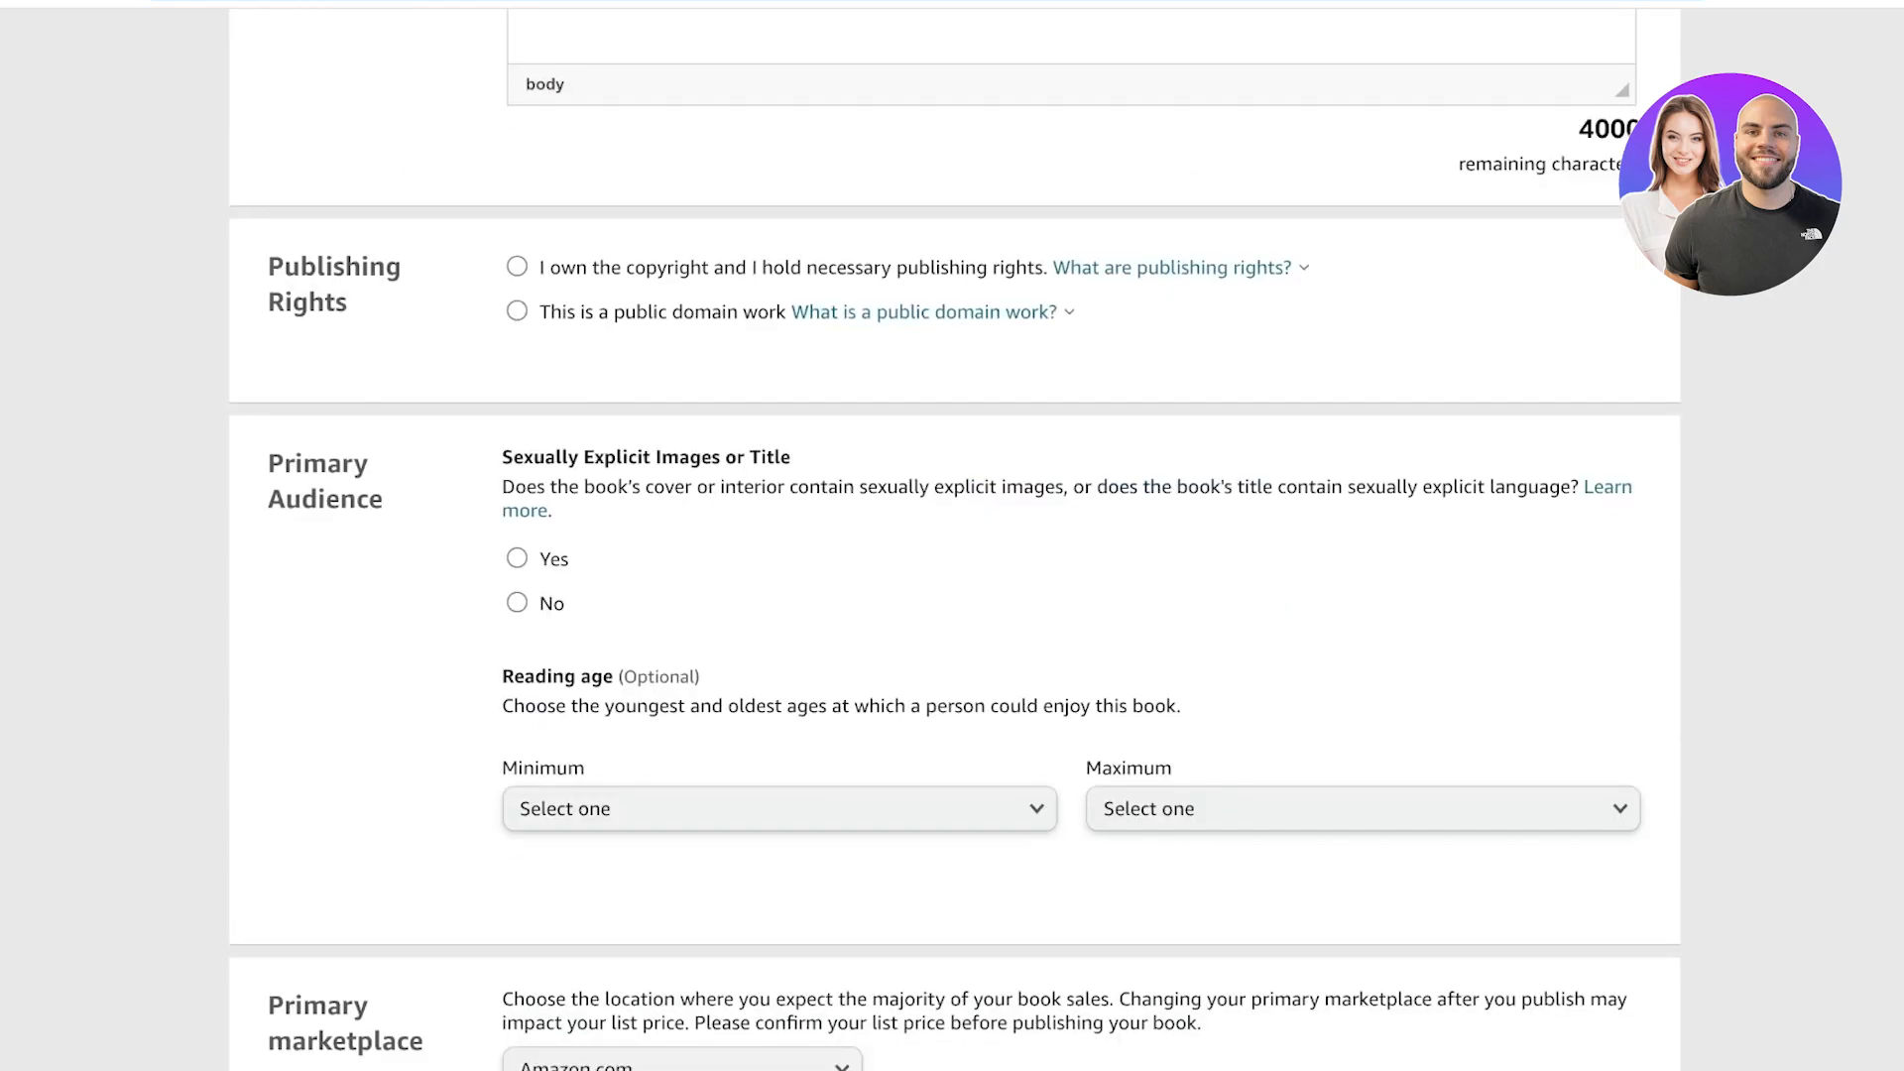
{"action": "left_click", "coordinate": [517, 266]}
{"action": "left_click", "coordinate": [517, 311]}
{"action": "left_click", "coordinate": [517, 267]}
{"action": "left_click", "coordinate": [516, 603]}
{"action": "scroll", "coordinate": [779, 595], "scroll_direction": "down", "scroll_amount": 2}
{"action": "left_click", "coordinate": [780, 575]}
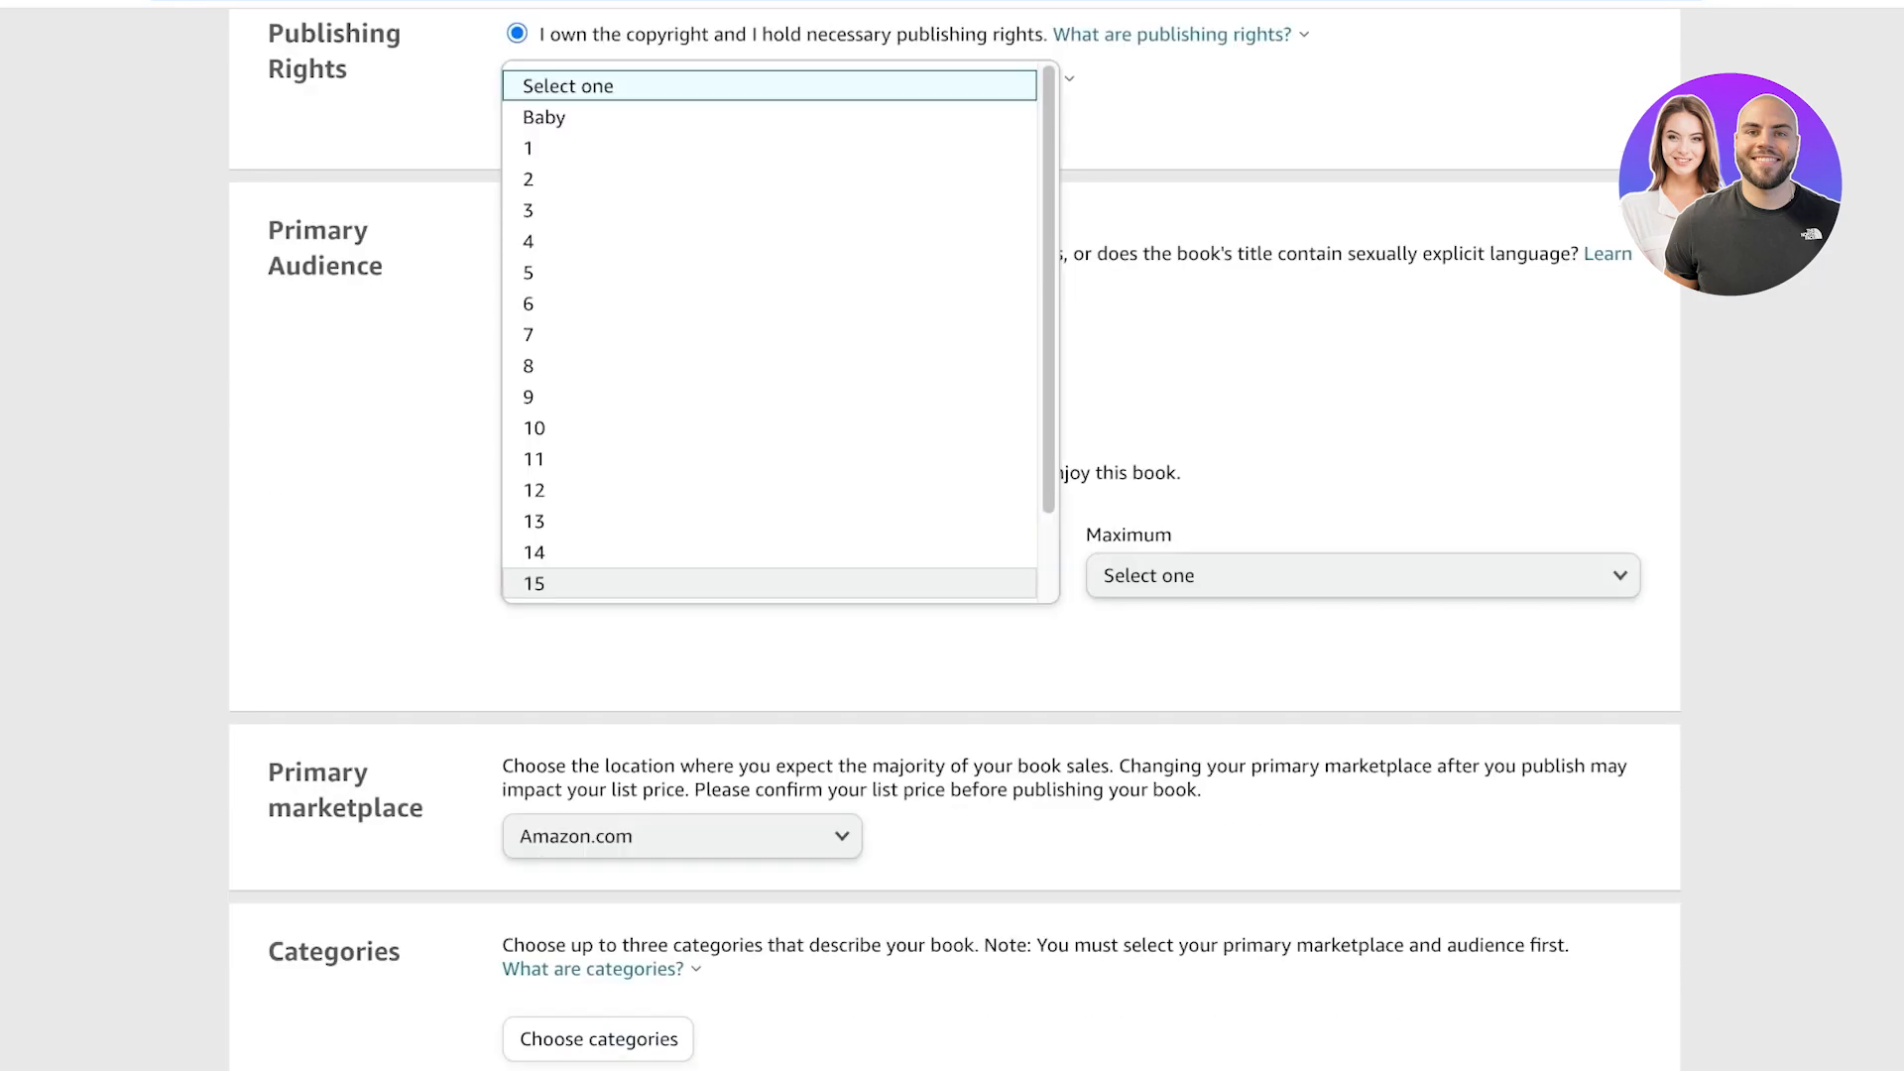
{"action": "left_click", "coordinate": [635, 87]}
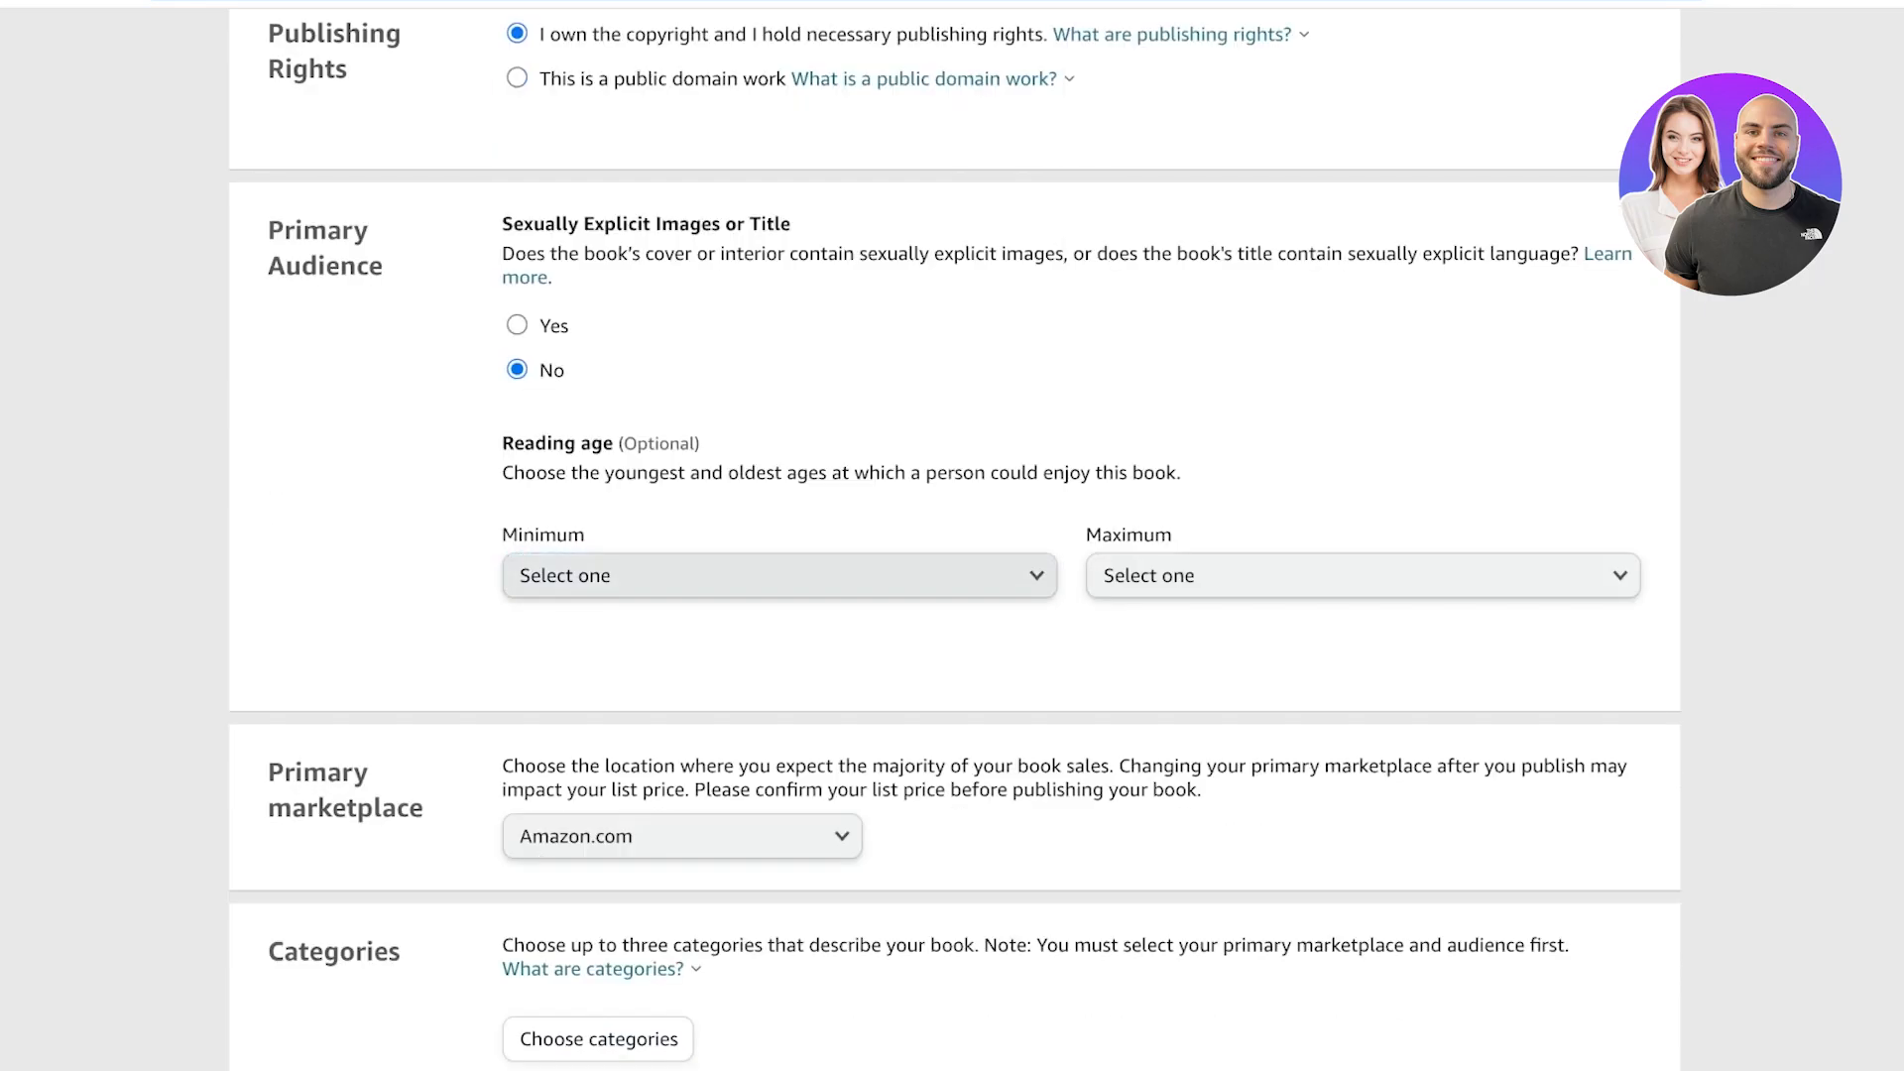
{"action": "left_click", "coordinate": [780, 580]}
{"action": "key", "text": "Escape"}
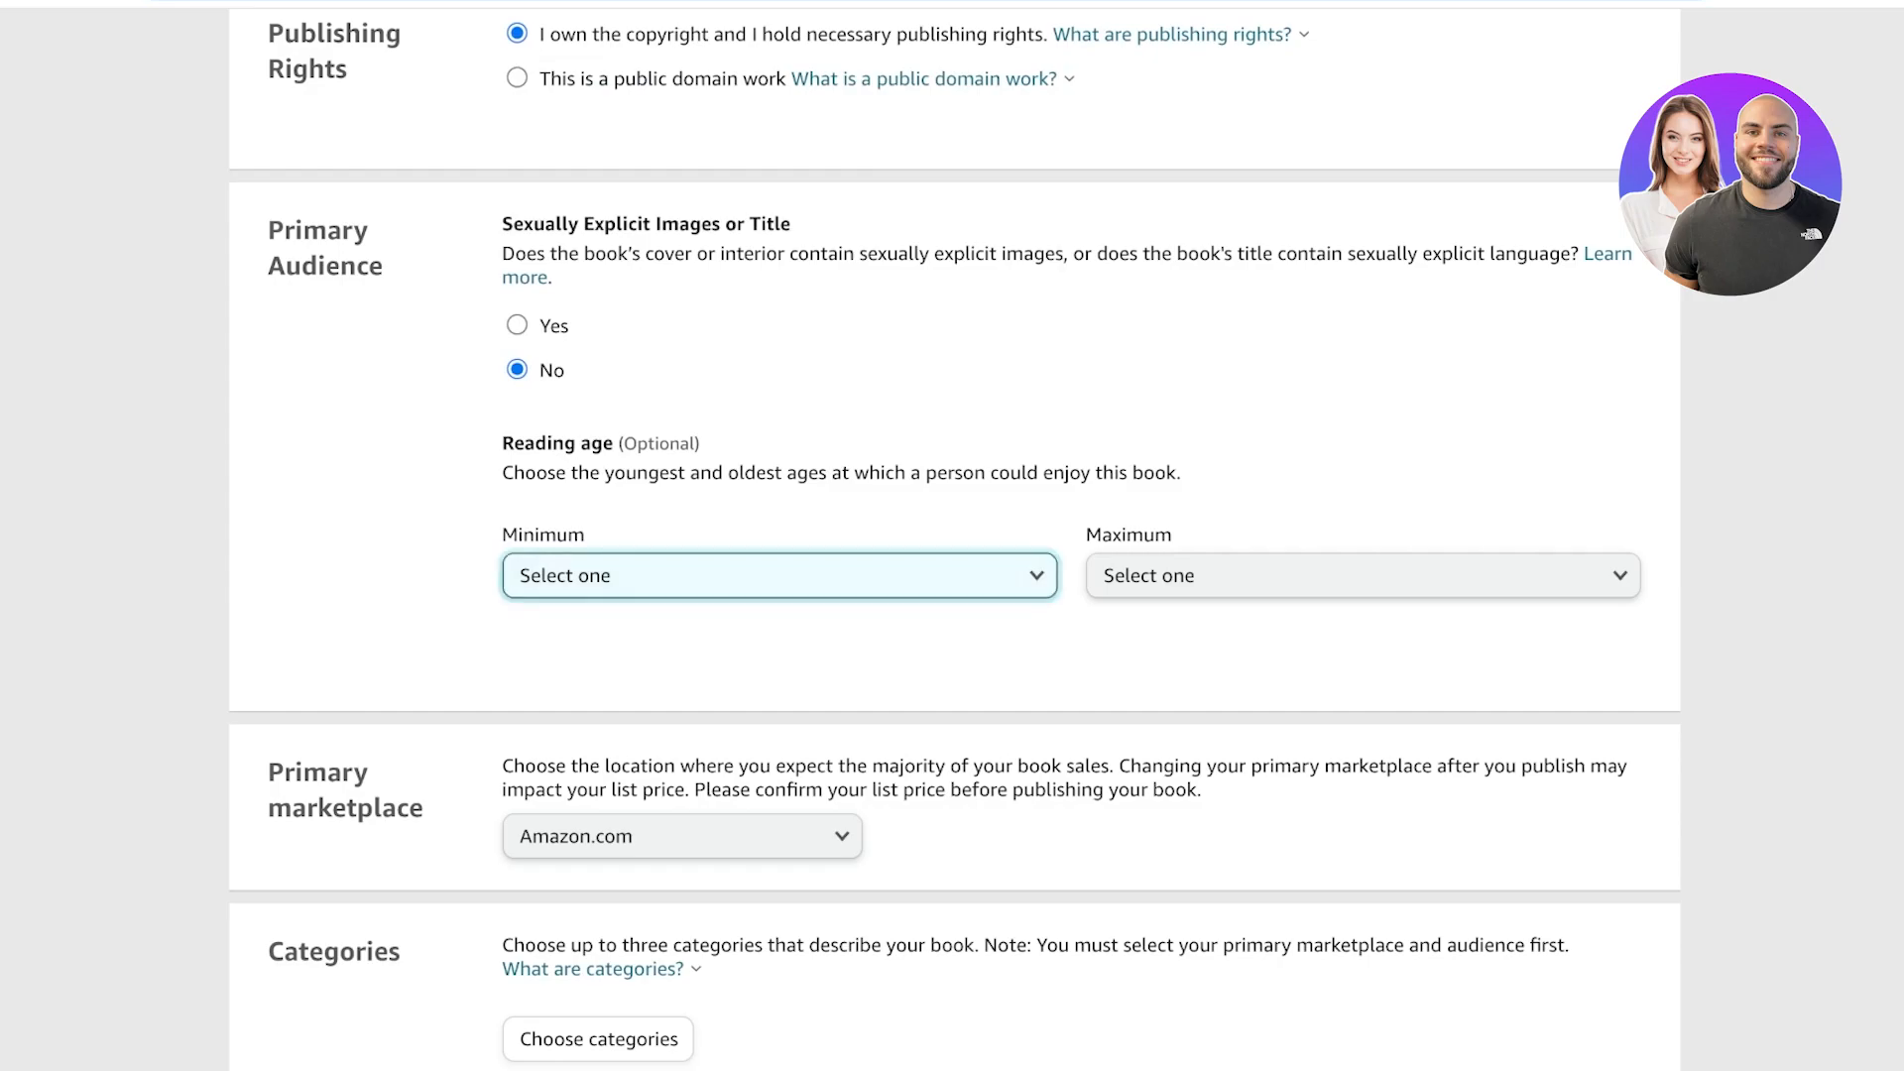
{"action": "scroll", "coordinate": [952, 536], "scroll_direction": "down", "scroll_amount": 5}
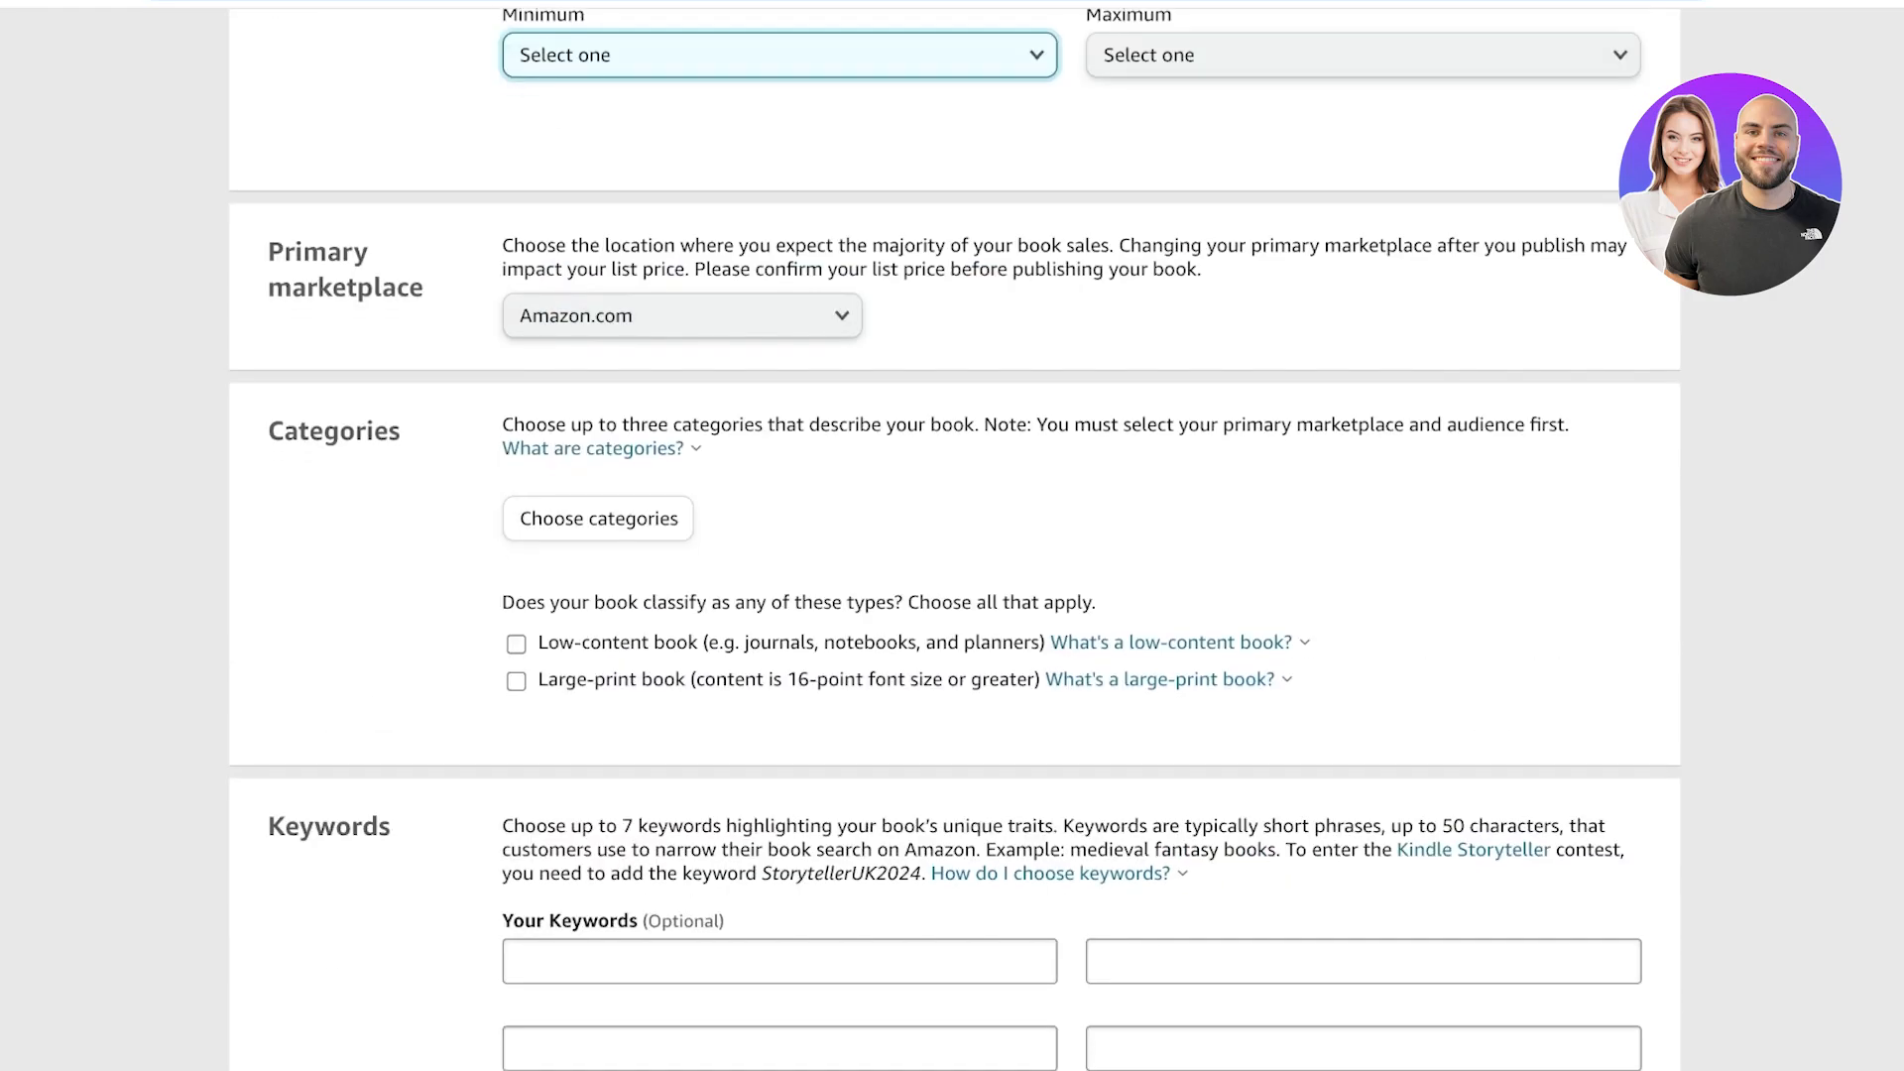
{"action": "scroll", "coordinate": [952, 536], "scroll_direction": "down", "scroll_amount": 1}
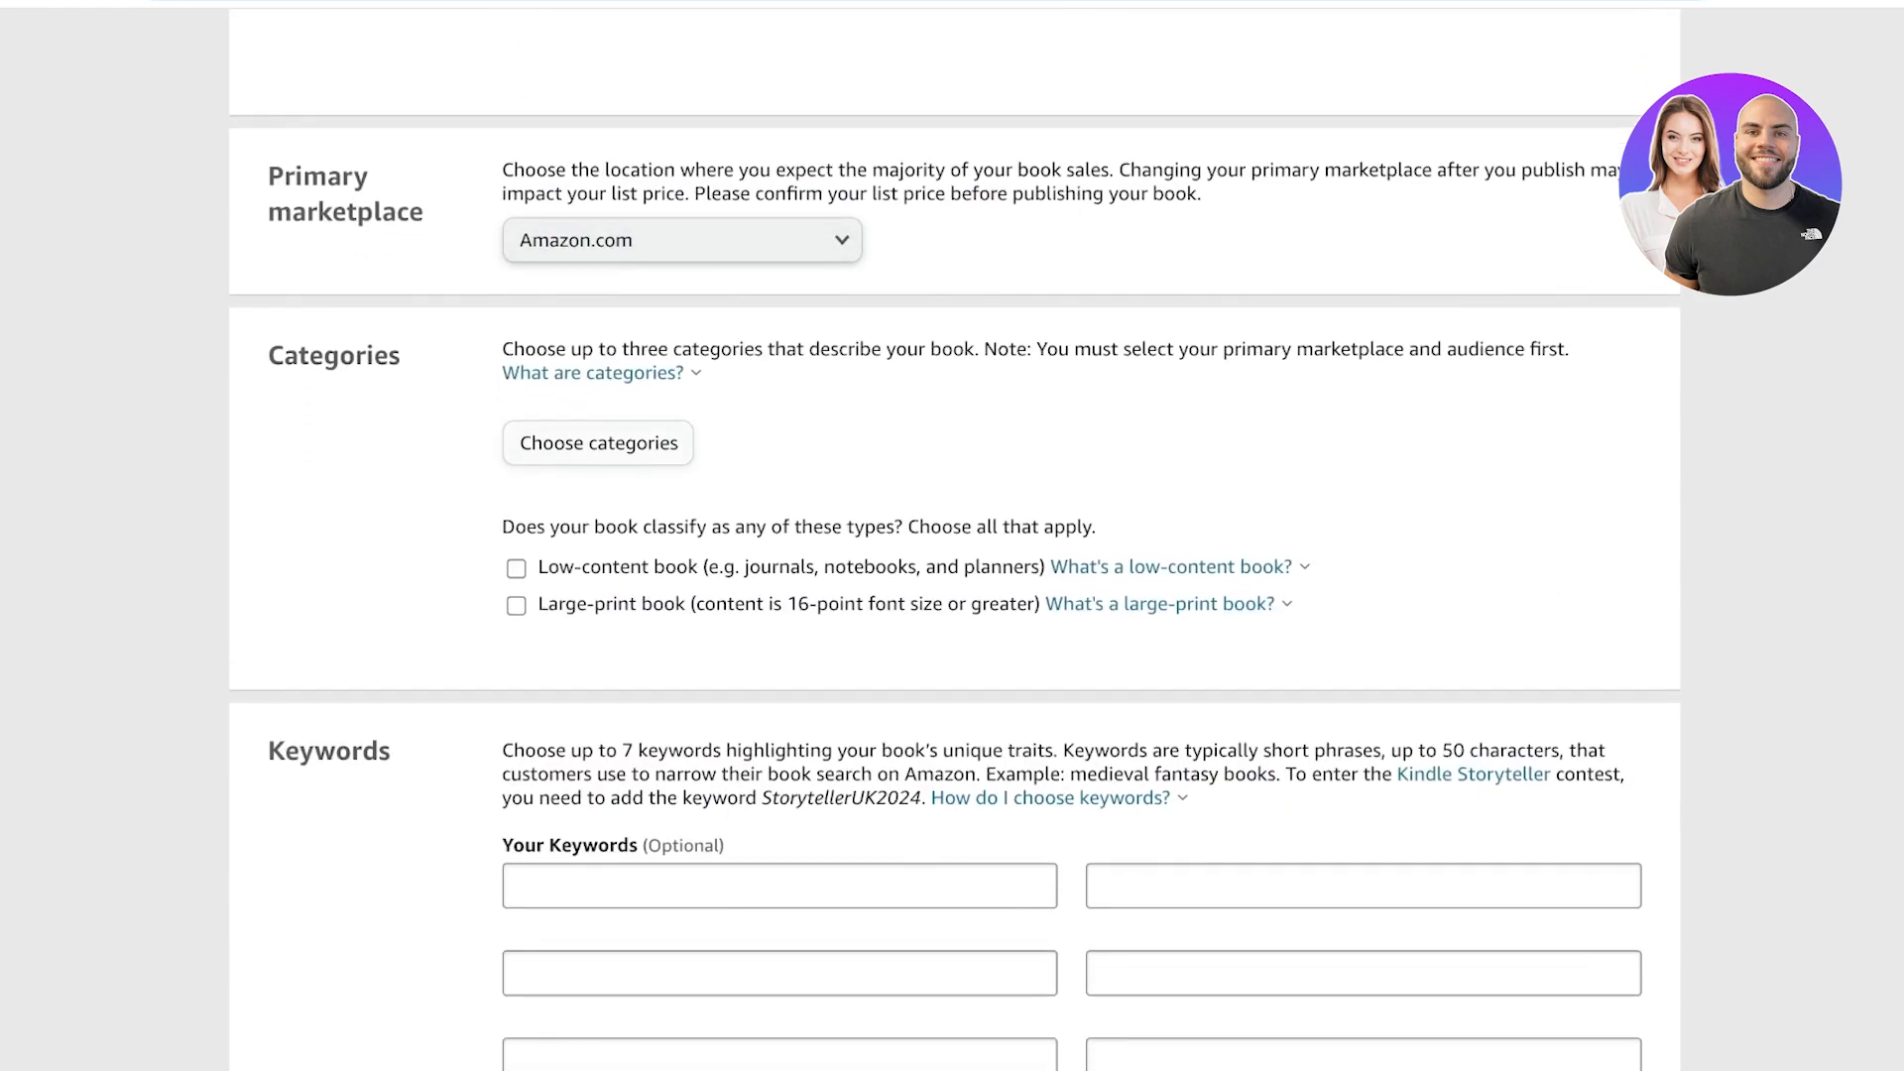
{"action": "left_click", "coordinate": [598, 444]}
{"action": "left_click", "coordinate": [576, 526]}
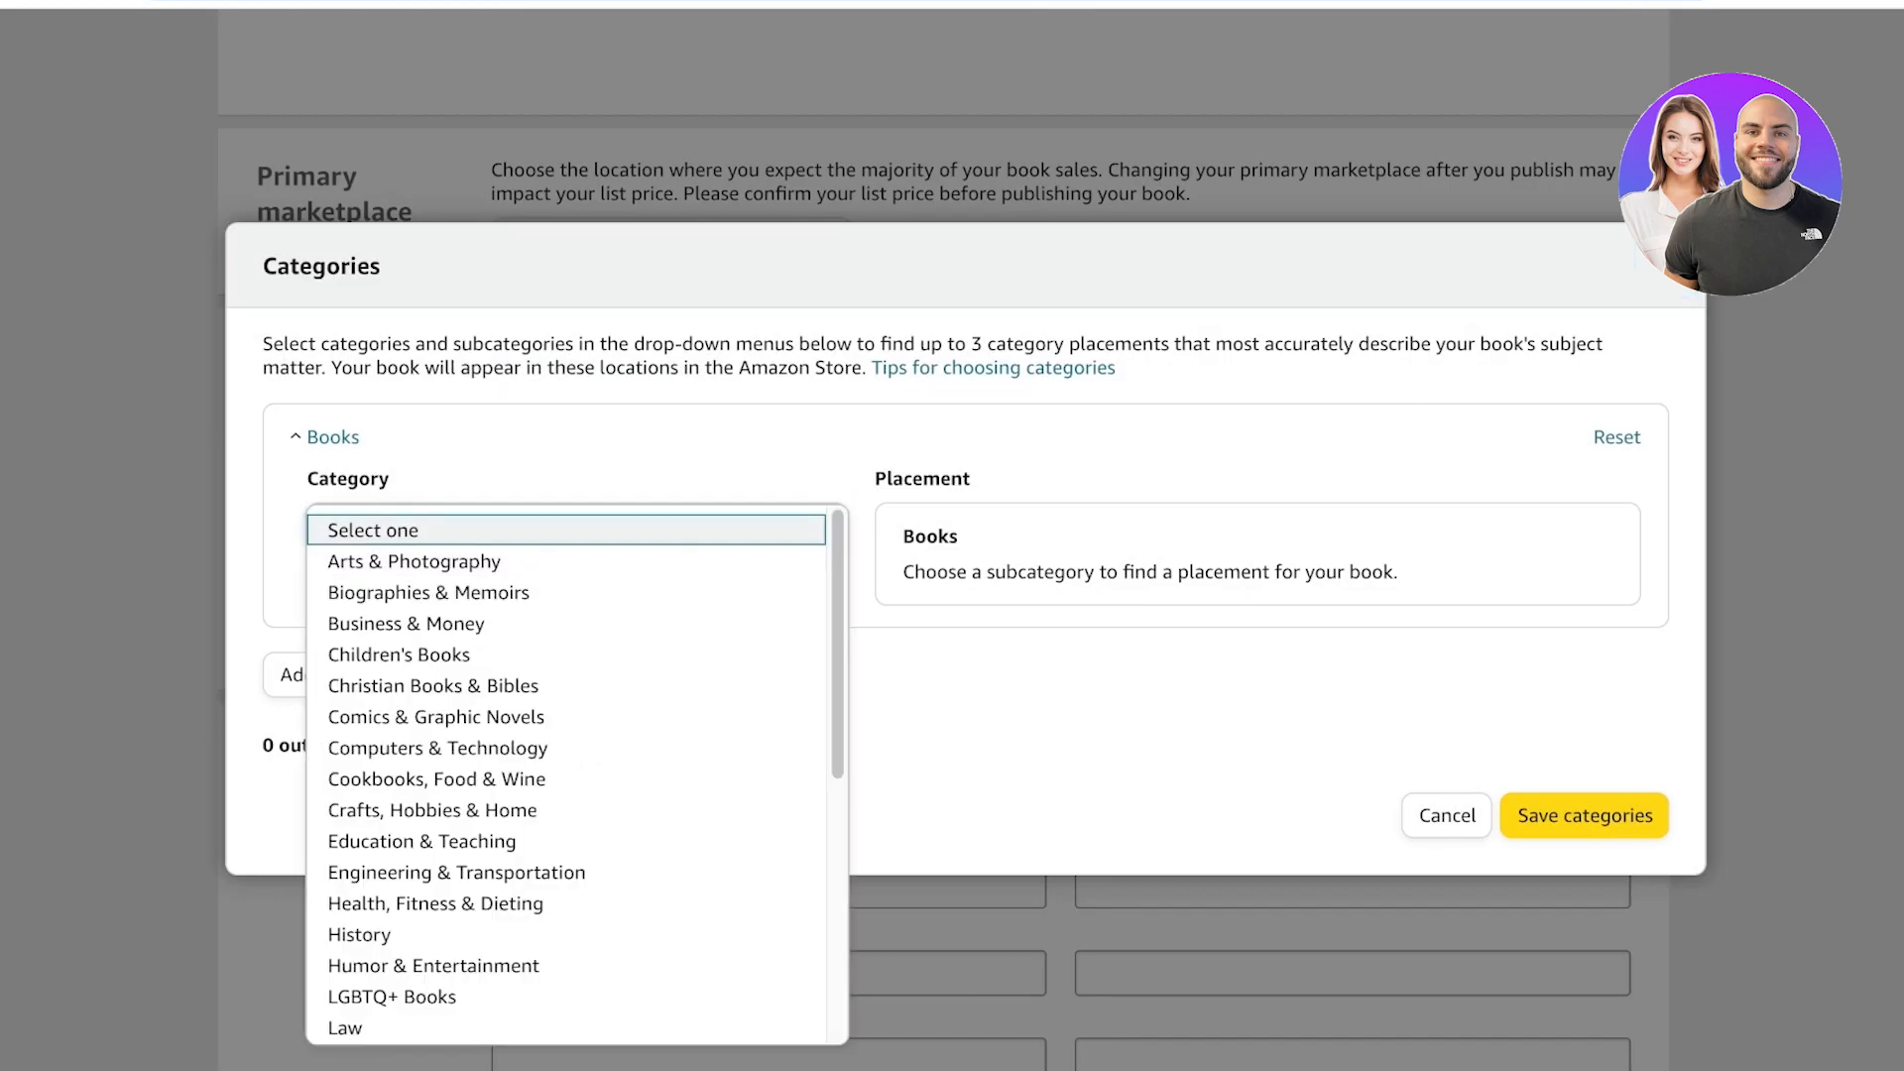
{"action": "scroll", "coordinate": [566, 674], "scroll_direction": "down", "scroll_amount": 10}
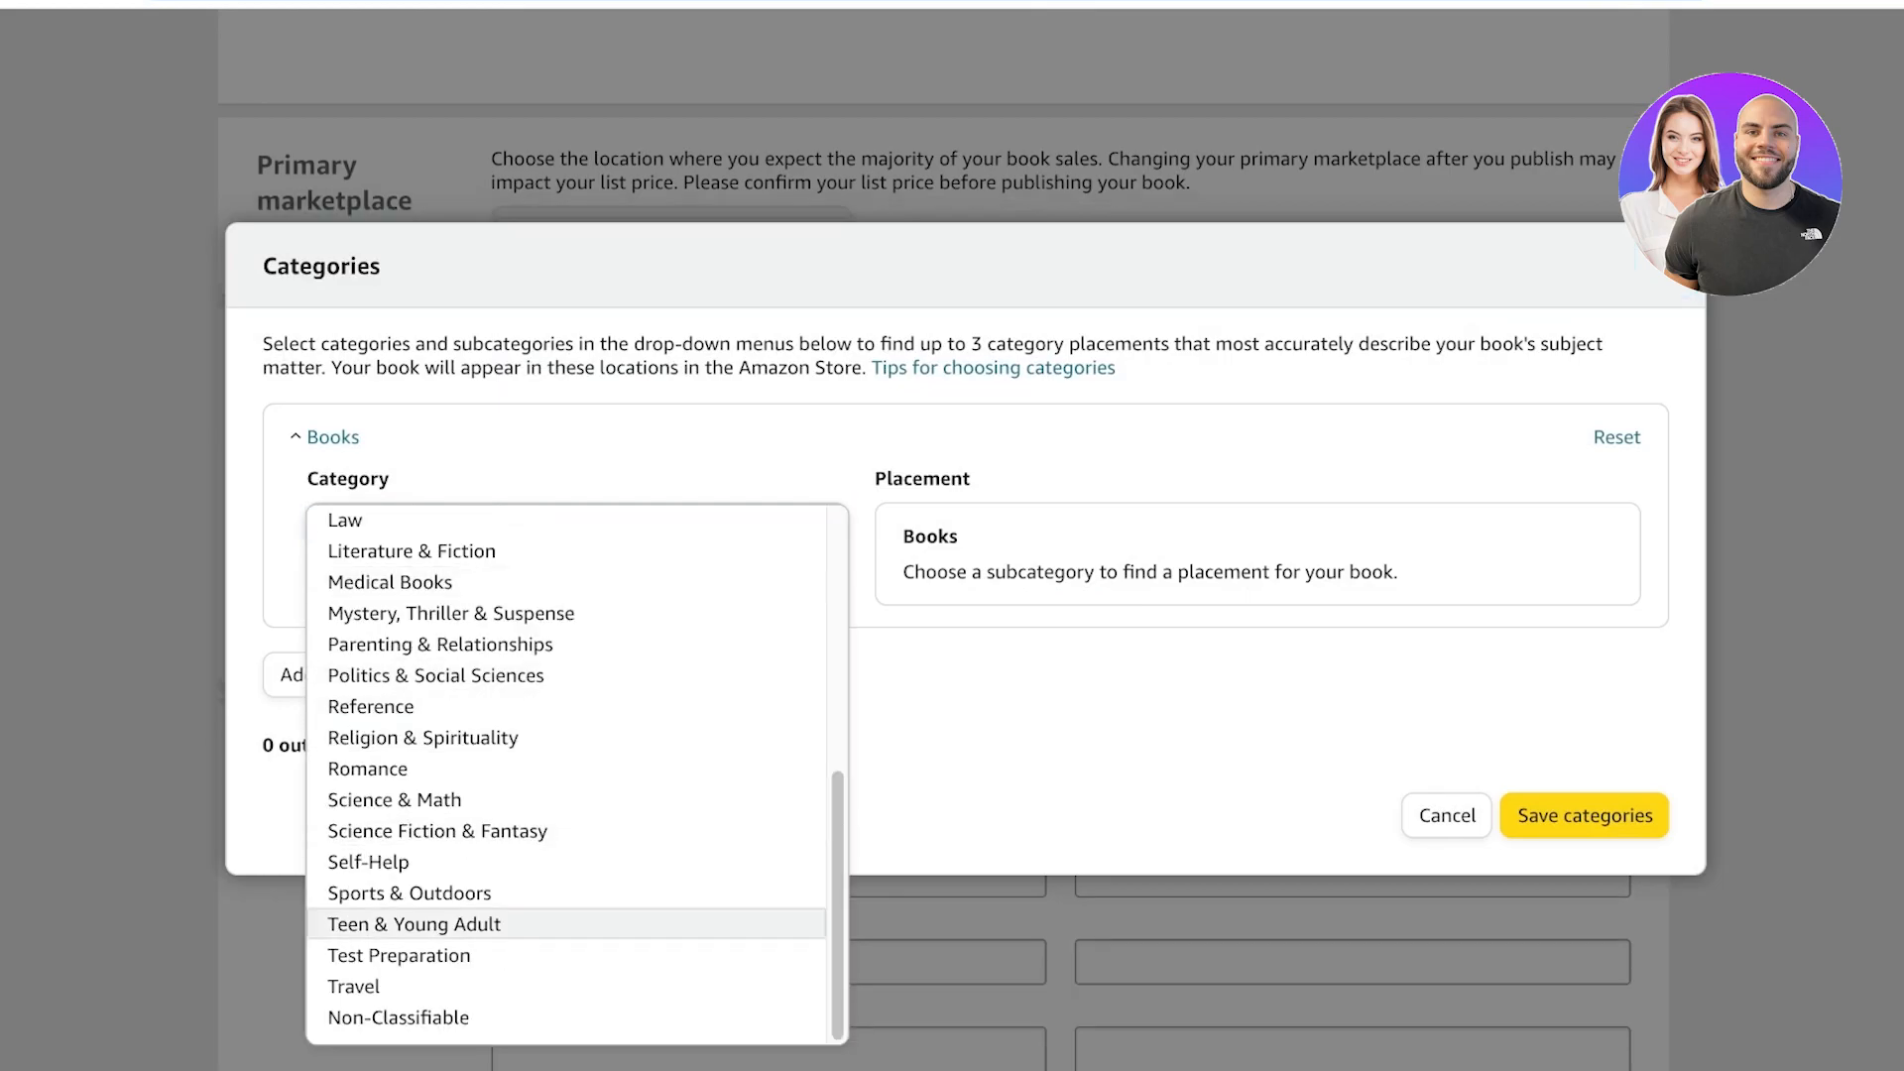
{"action": "scroll", "coordinate": [566, 873], "scroll_direction": "up", "scroll_amount": 8}
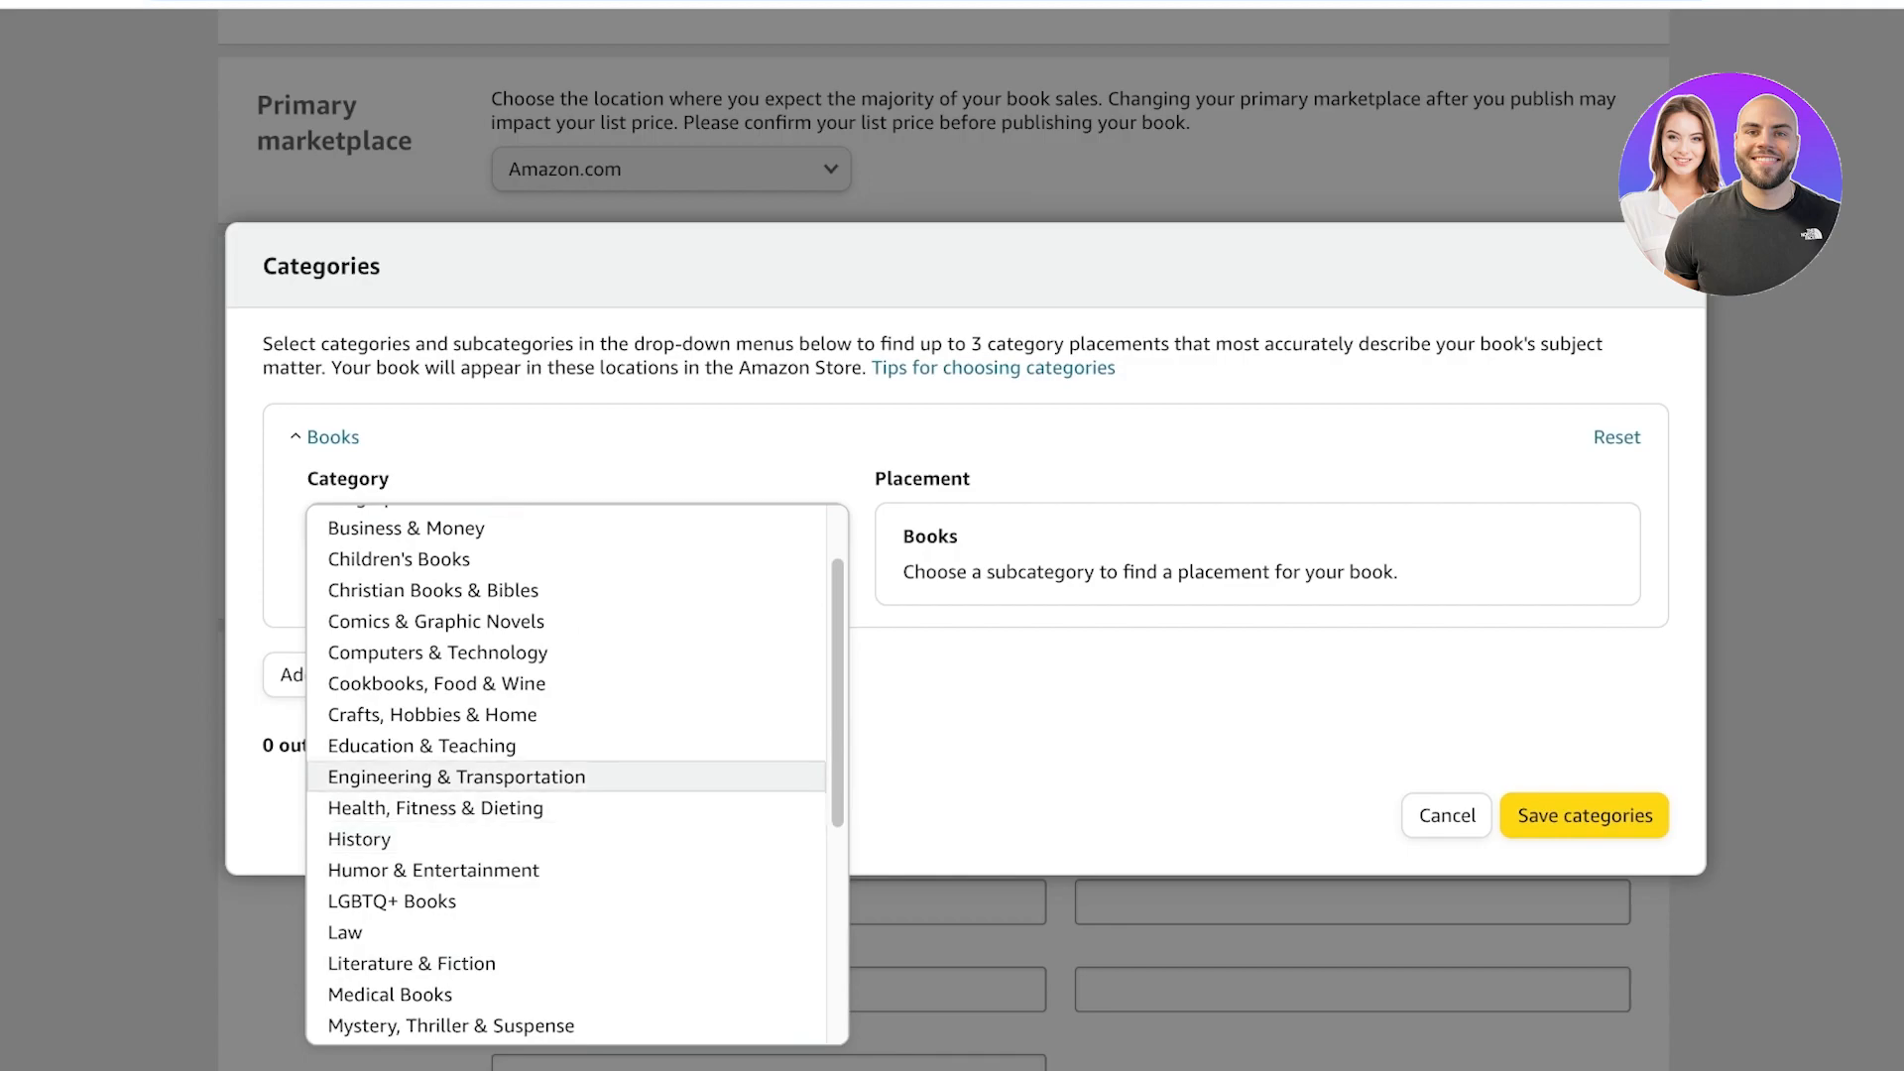
{"action": "scroll", "coordinate": [566, 872], "scroll_direction": "up", "scroll_amount": 1}
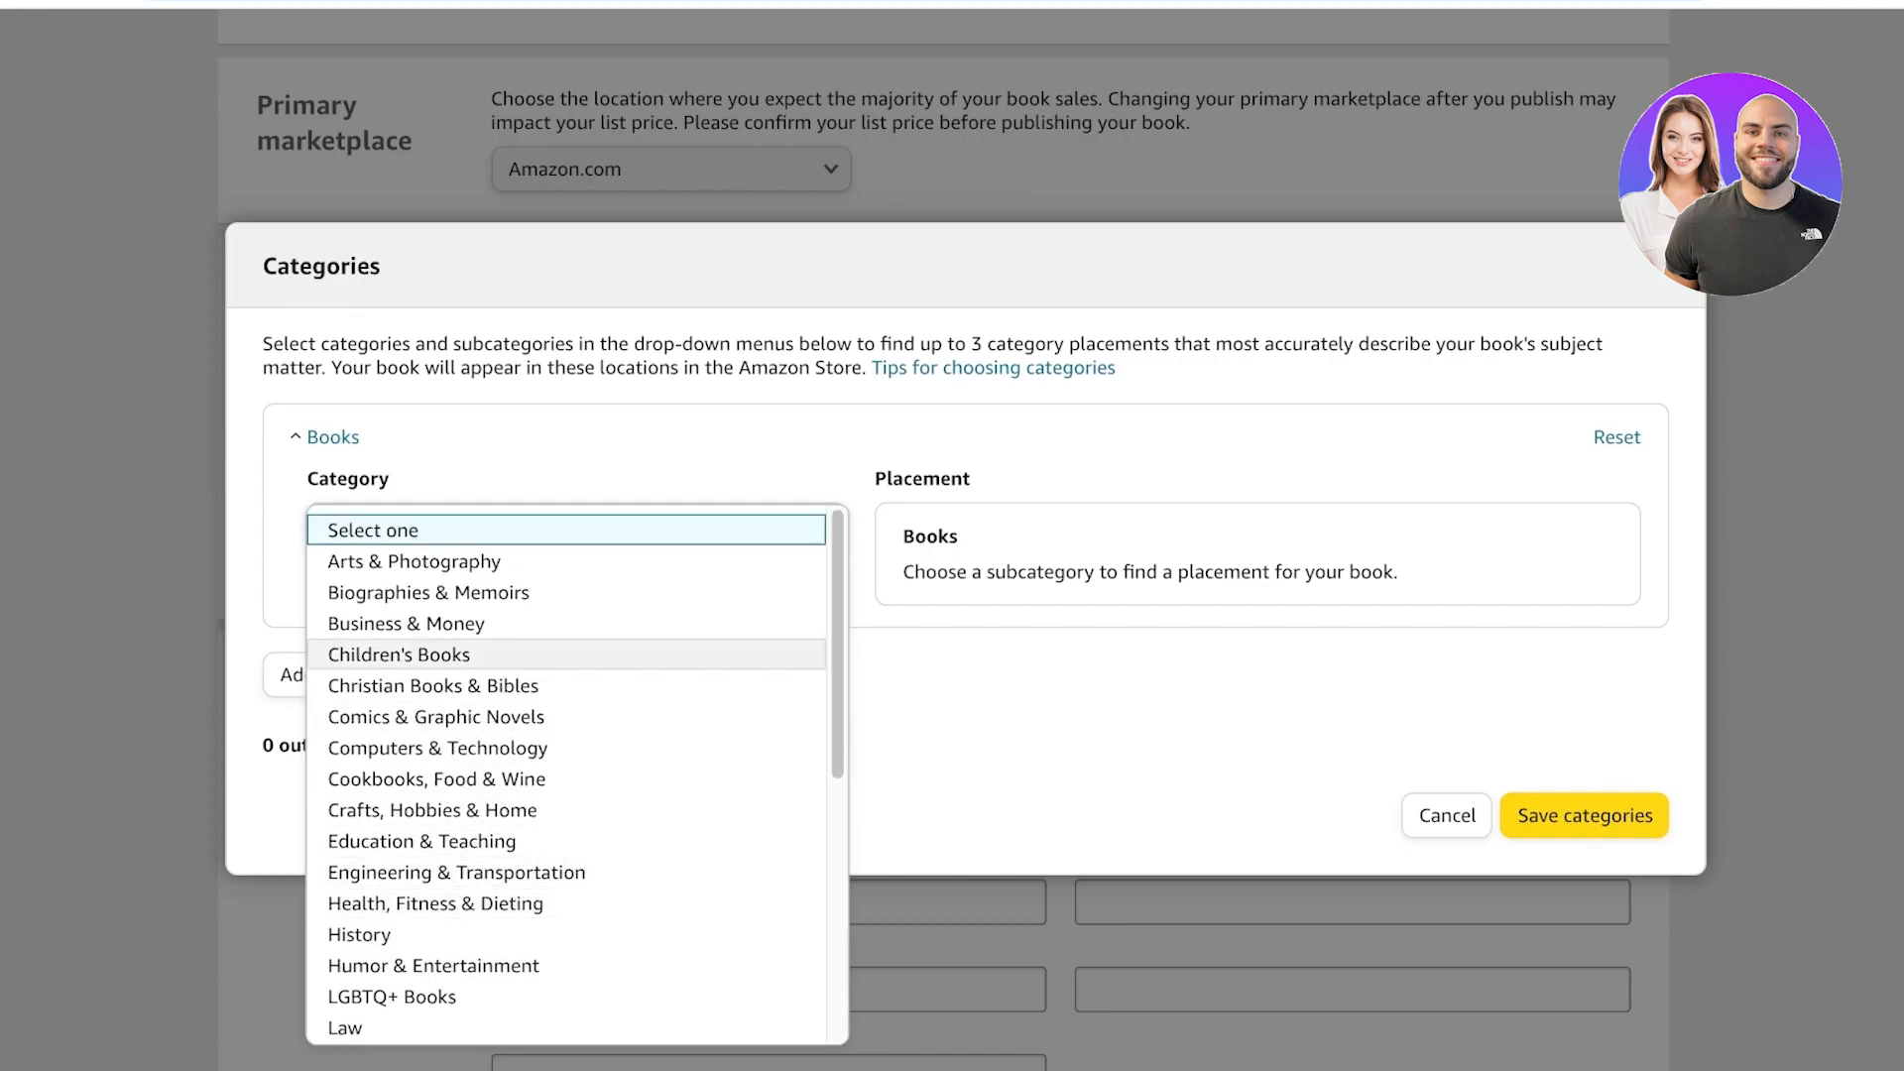
{"action": "scroll", "coordinate": [566, 734], "scroll_direction": "down", "scroll_amount": 2}
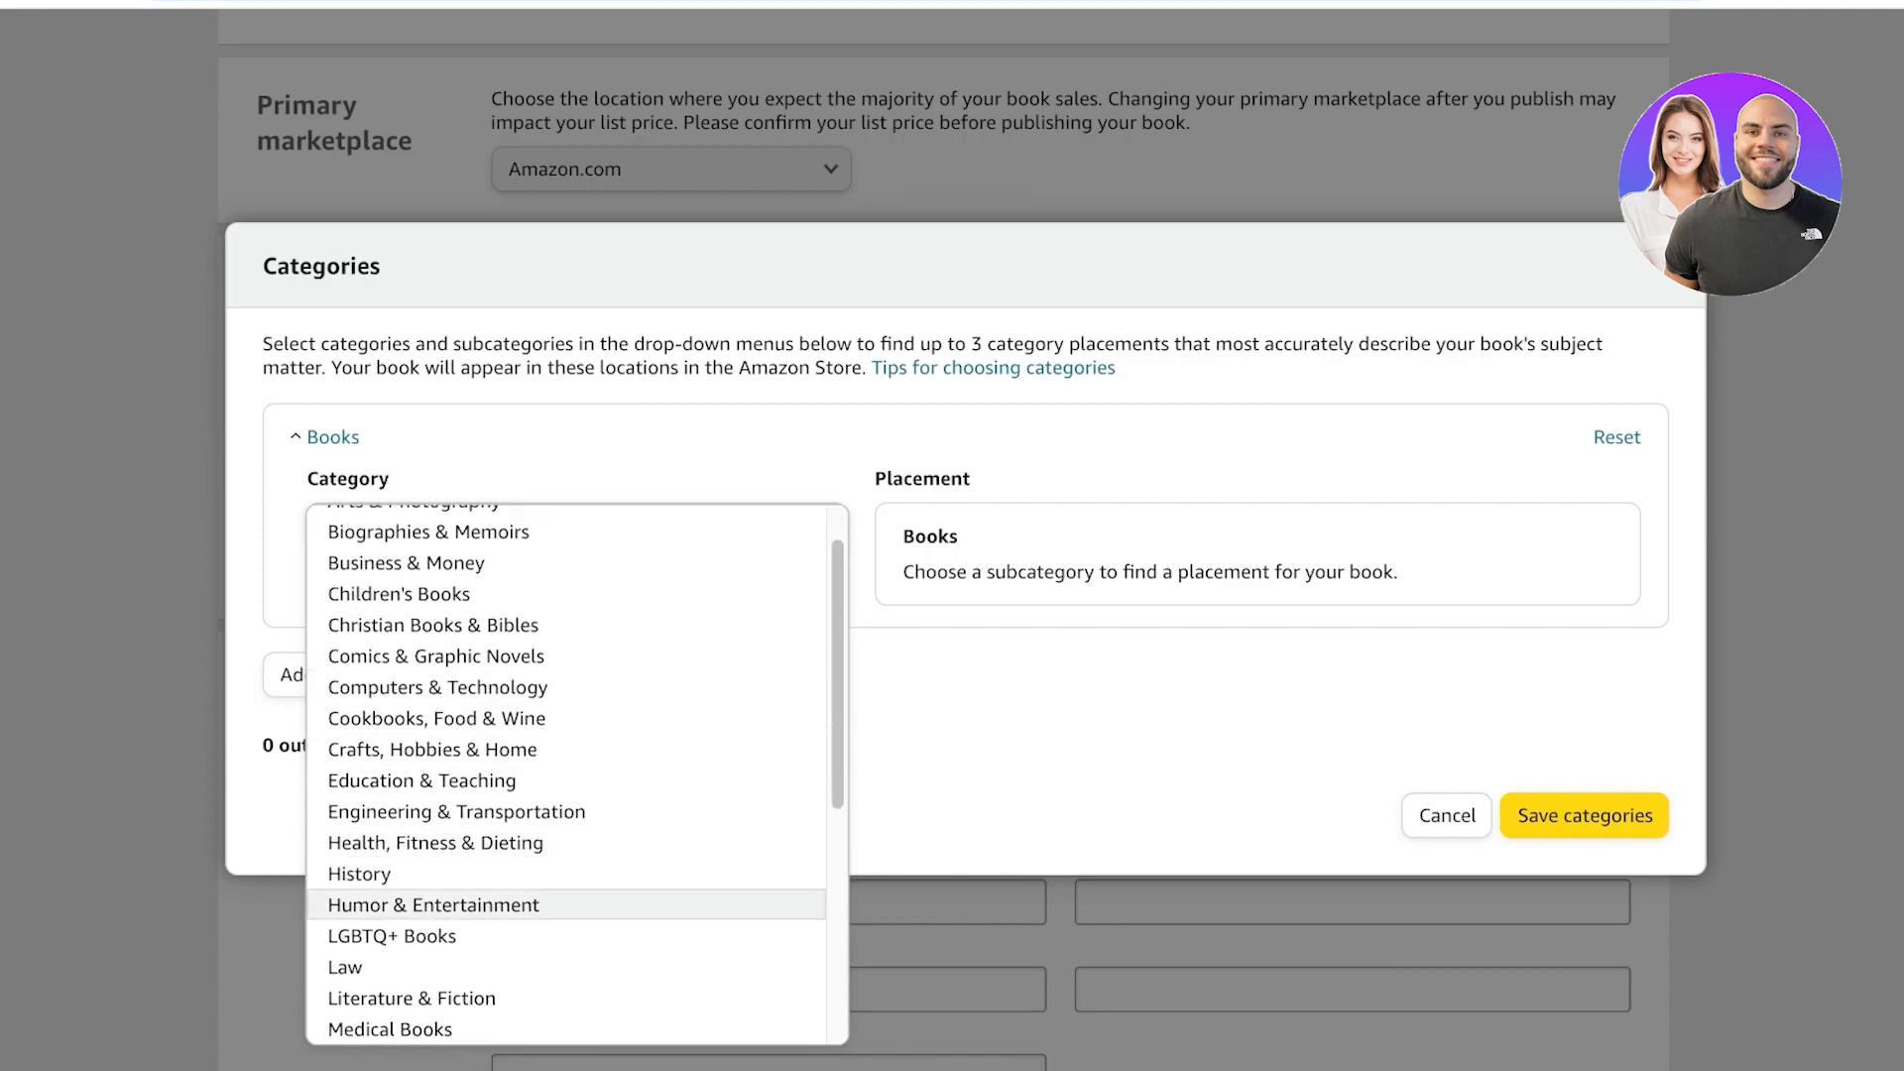
{"action": "scroll", "coordinate": [565, 863], "scroll_direction": "down", "scroll_amount": 3}
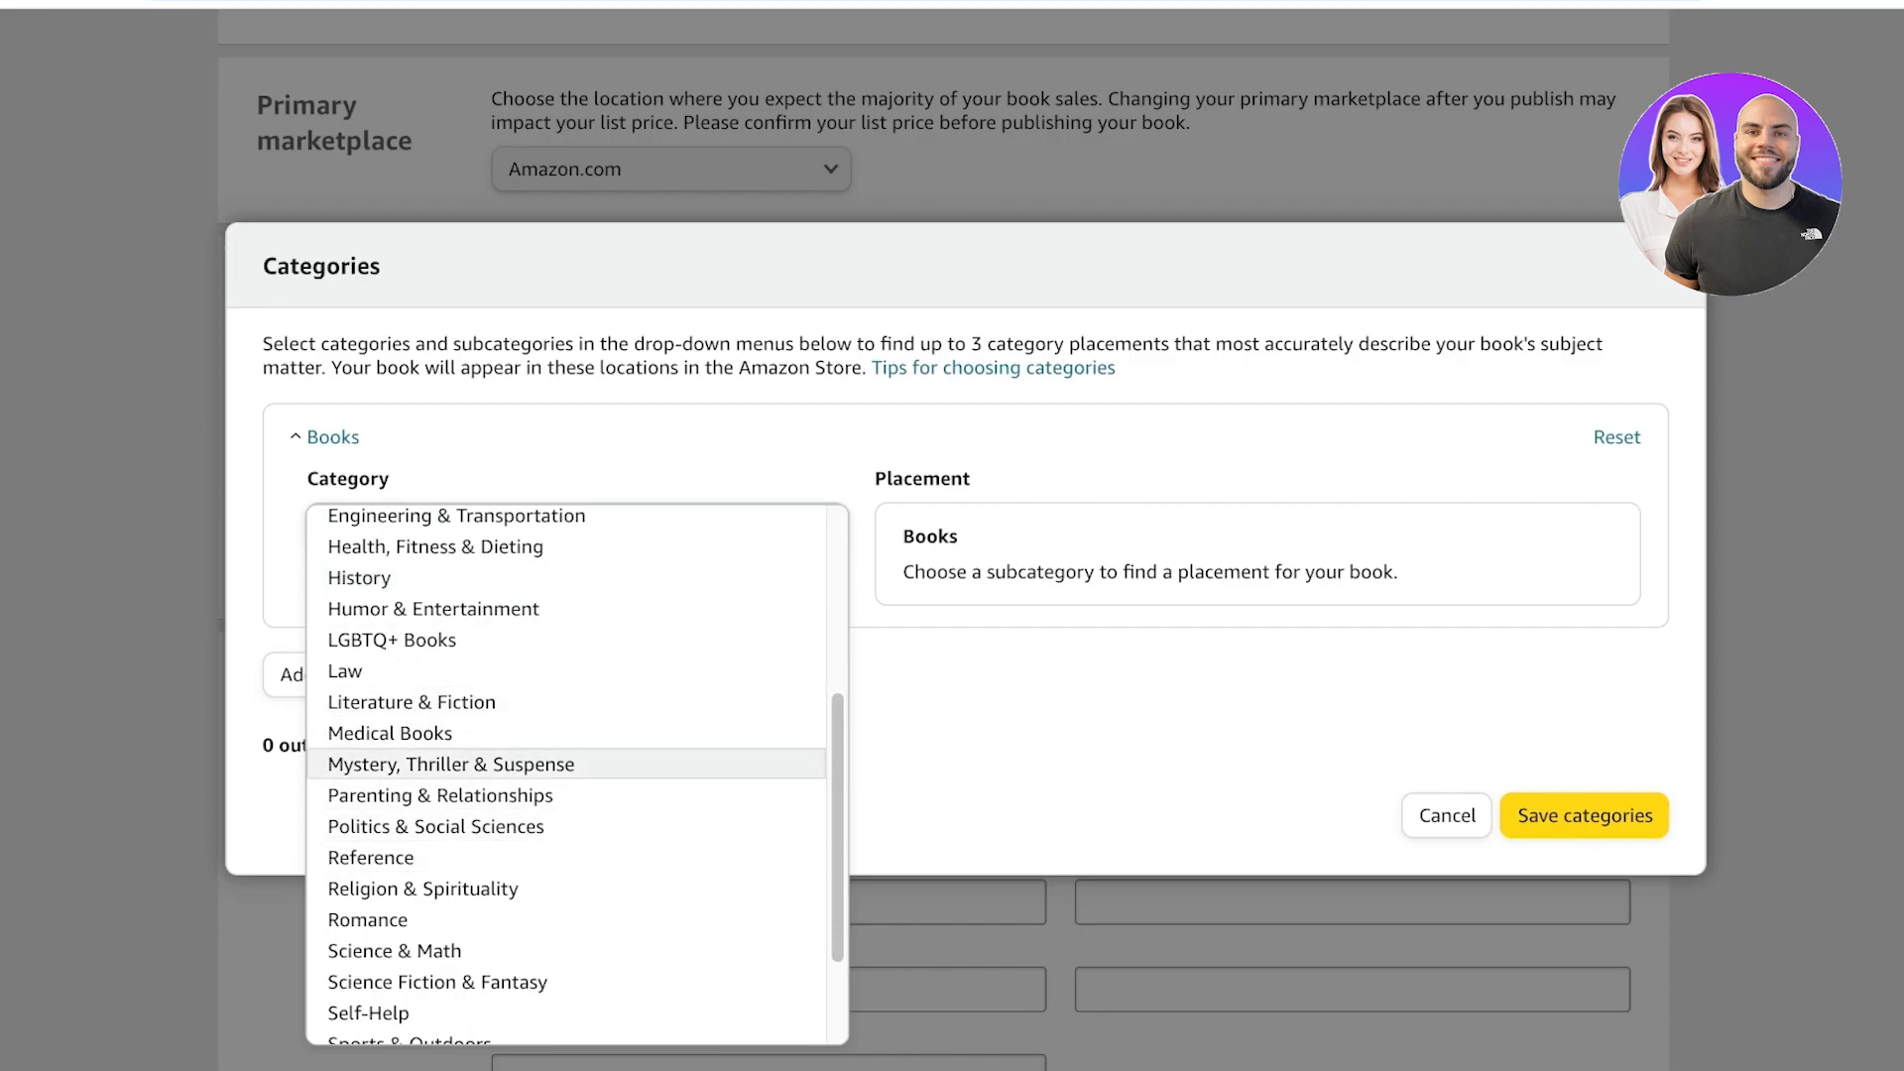
{"action": "left_click", "coordinate": [433, 608]}
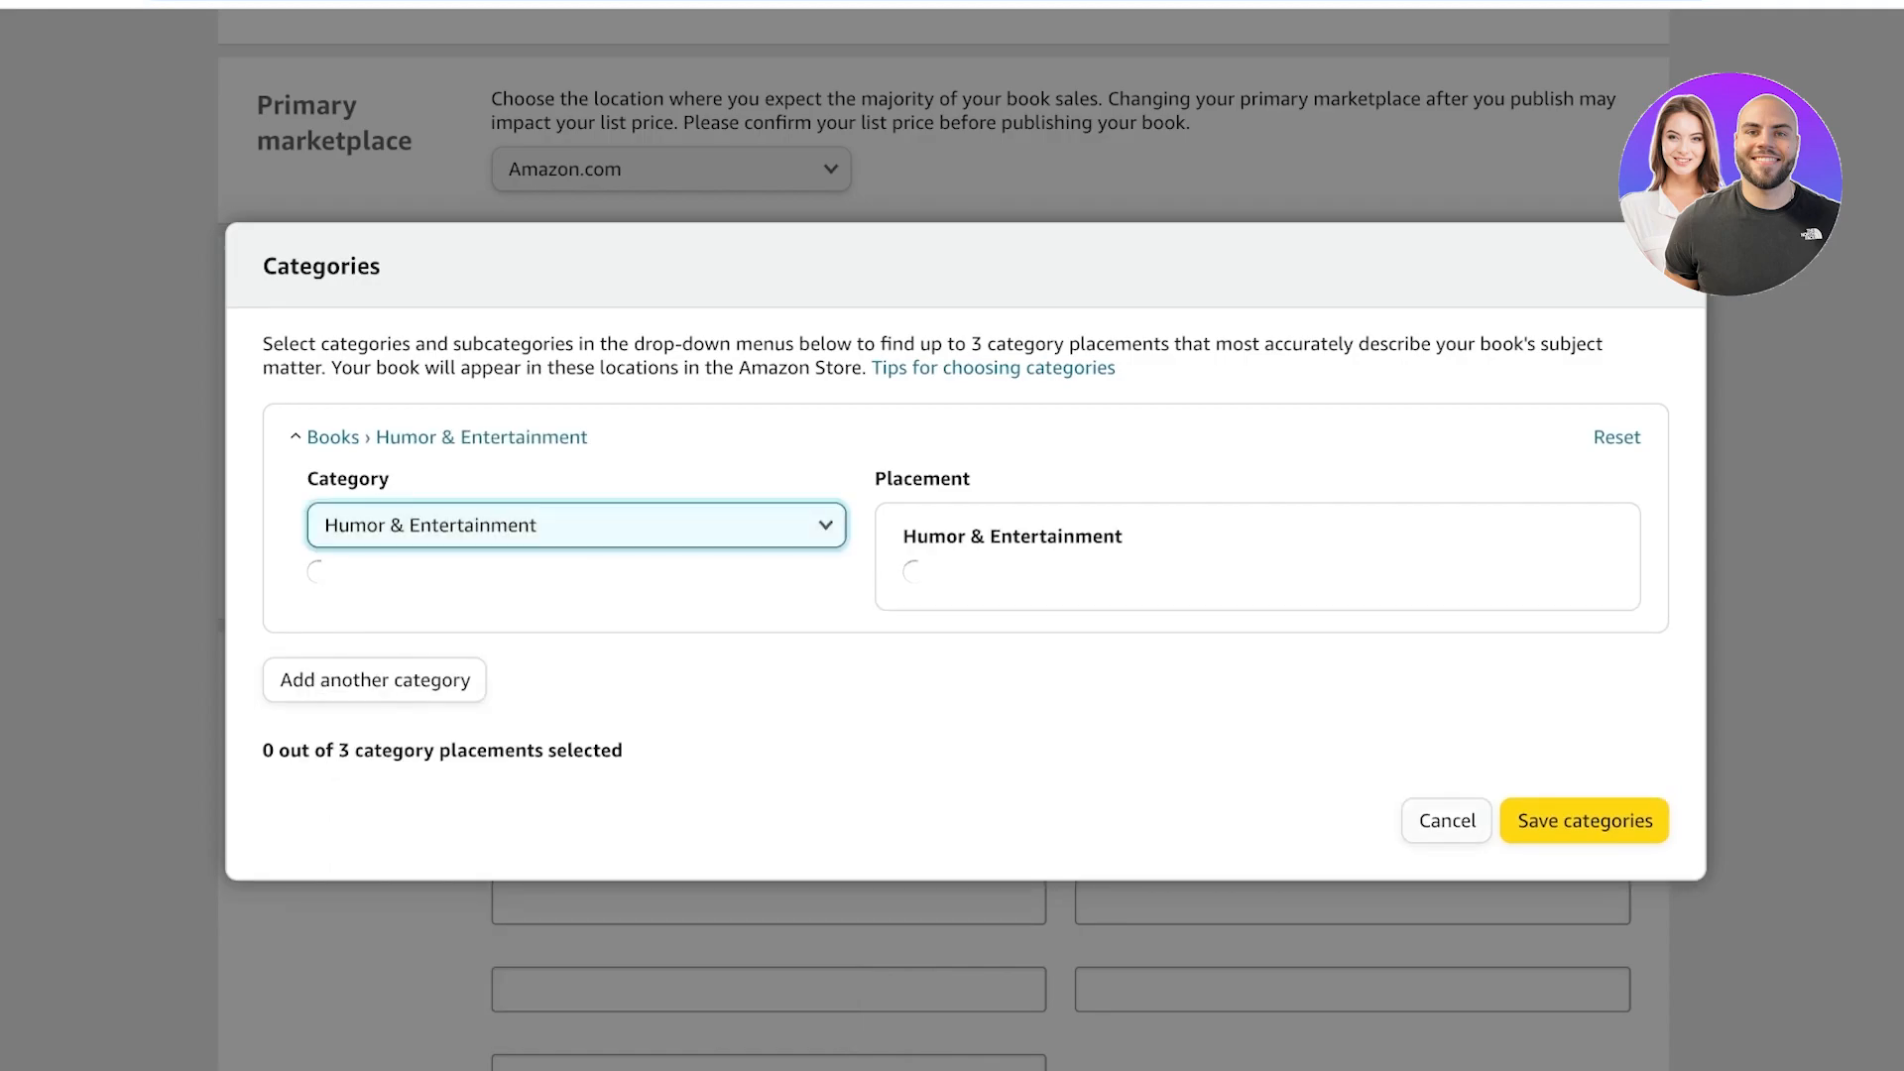
{"action": "key", "text": "Escape"}
{"action": "scroll", "coordinate": [952, 539], "scroll_direction": "up", "scroll_amount": 1}
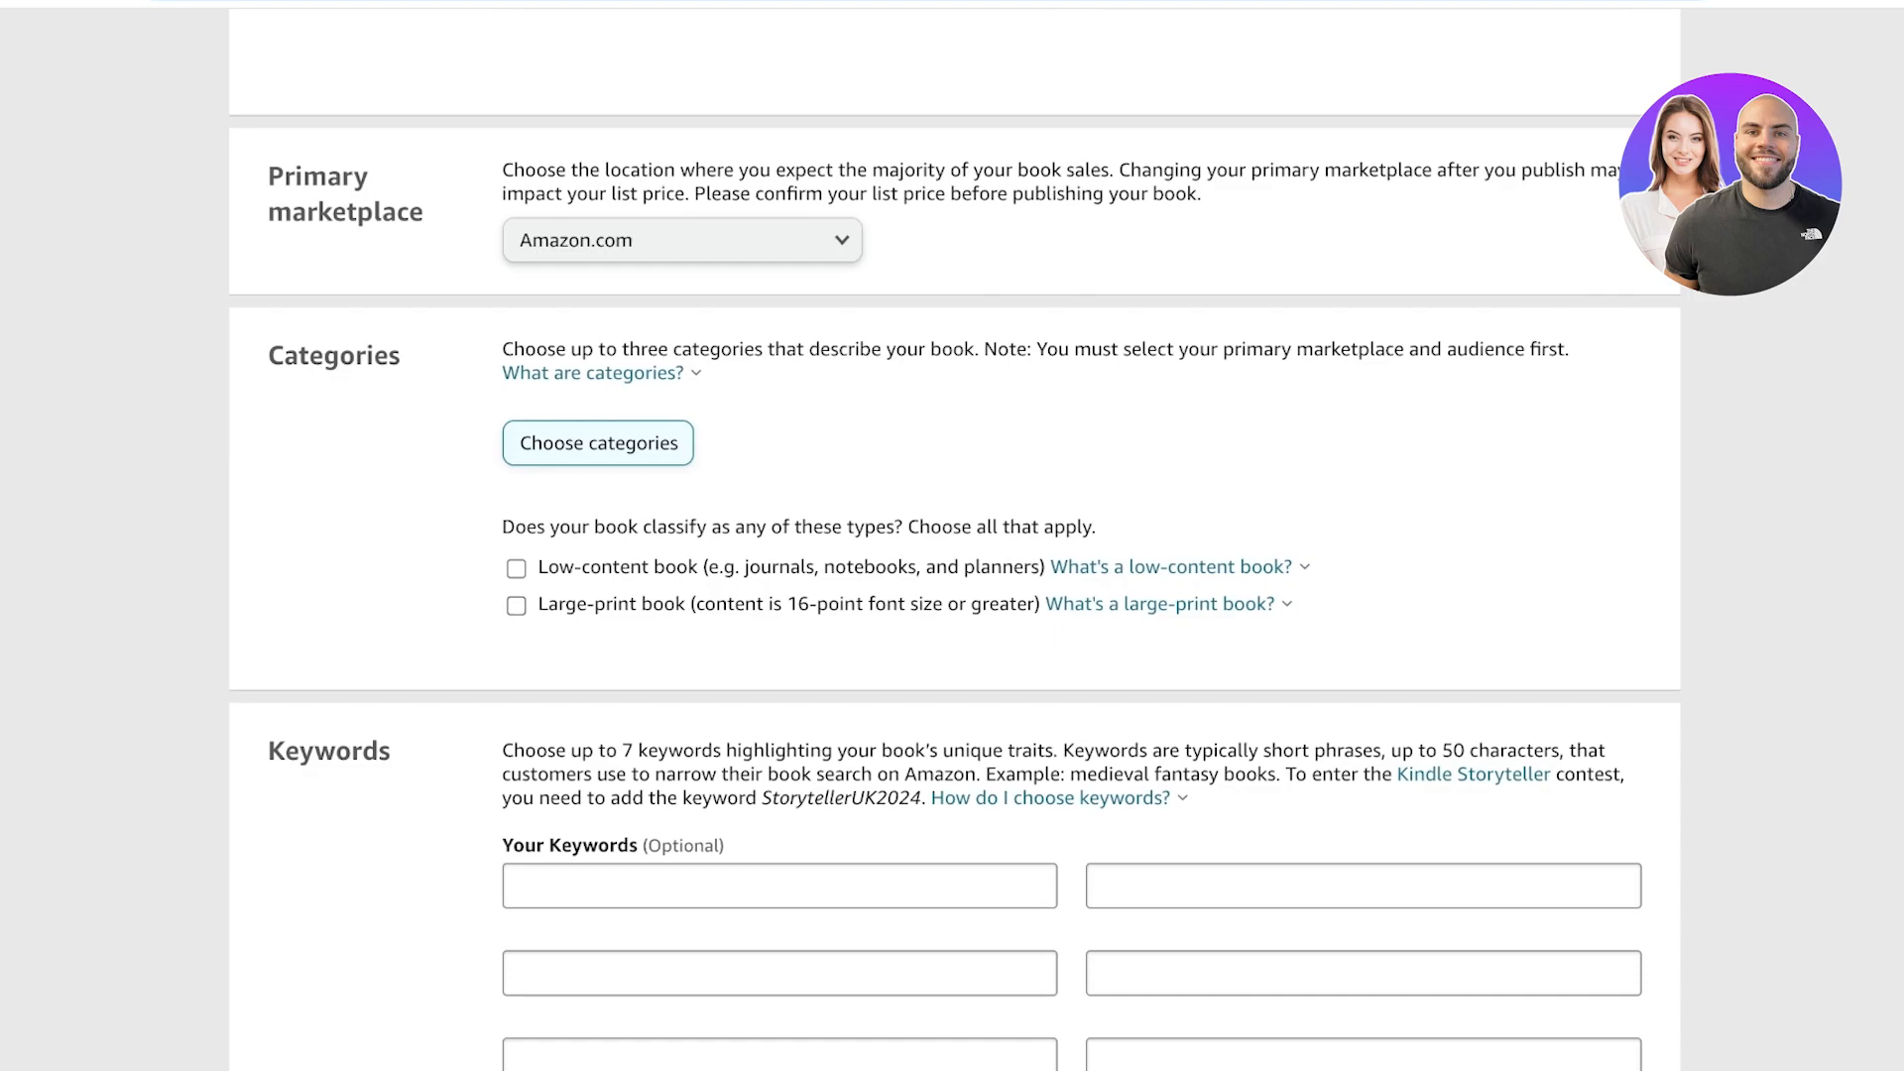
Mark the book as a low-content book and try to save and continue to the content step.
{"action": "left_click", "coordinate": [515, 568]}
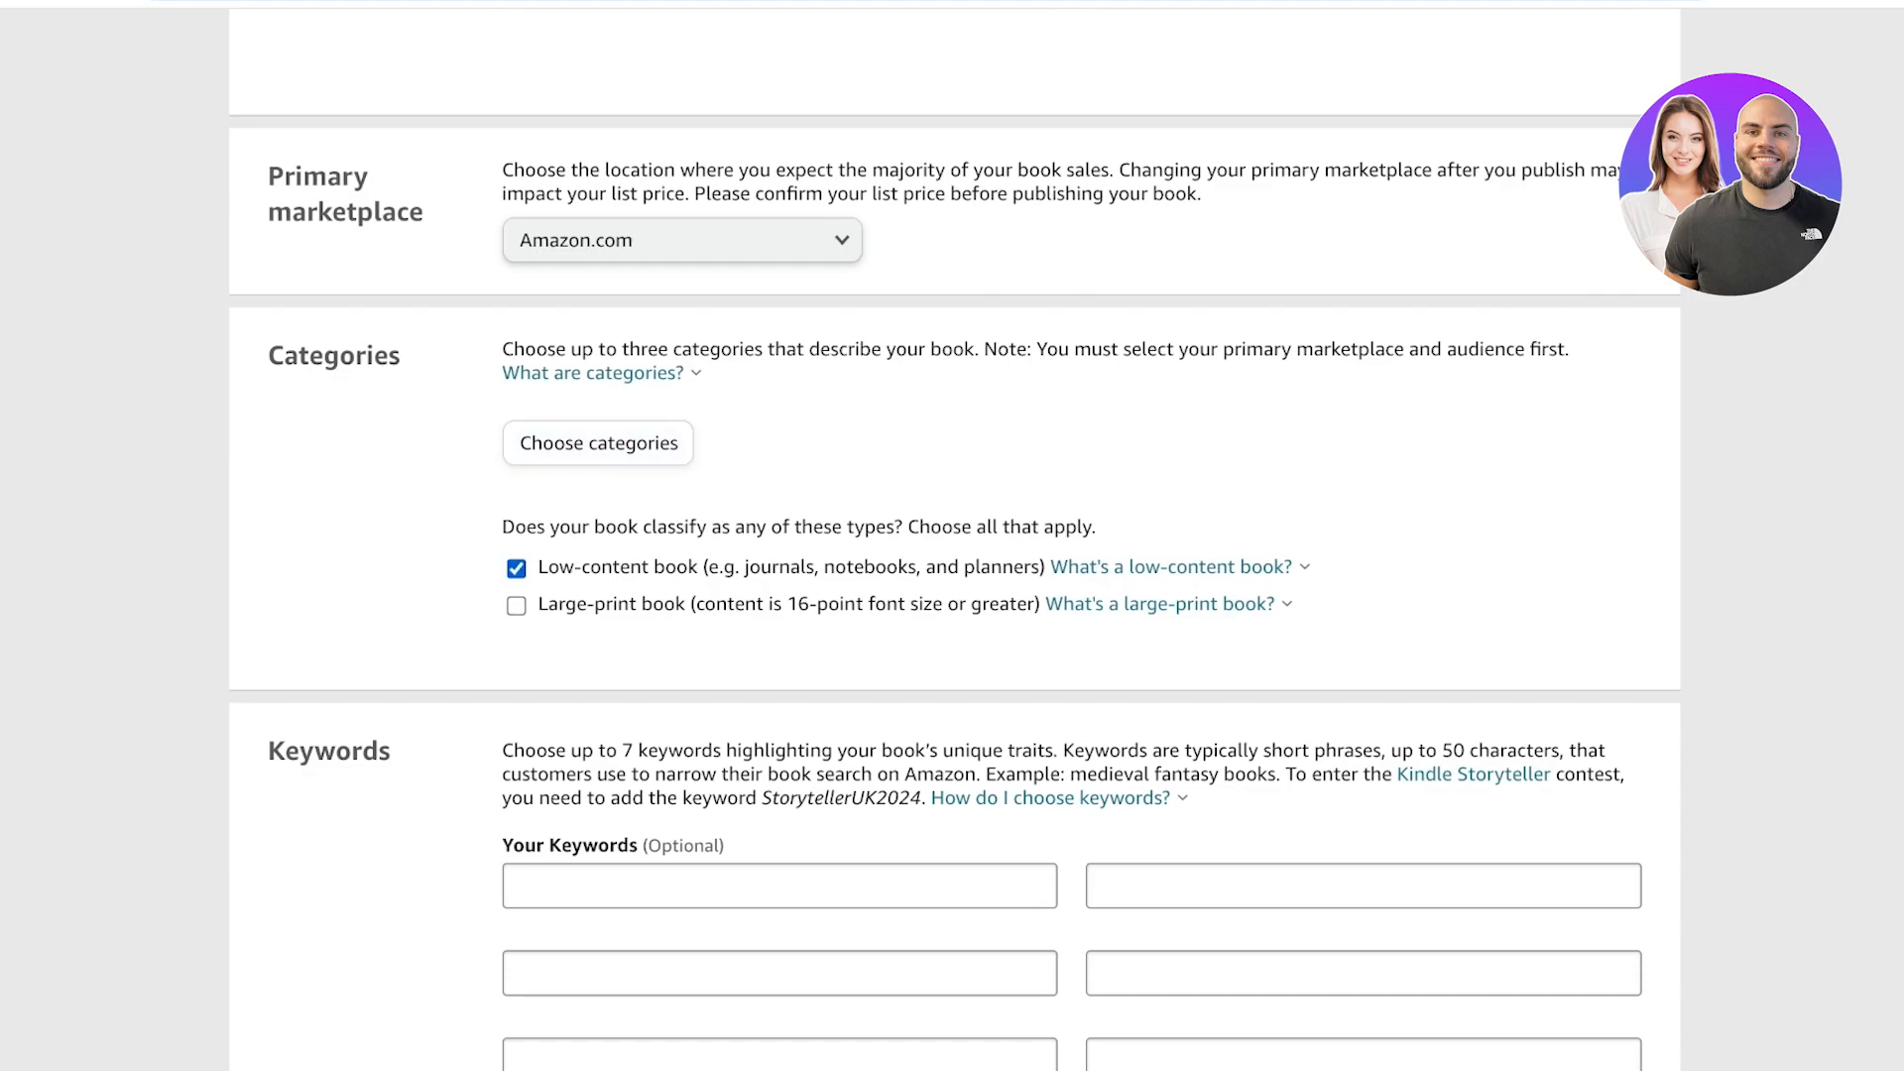
{"action": "scroll", "coordinate": [954, 540], "scroll_direction": "down", "scroll_amount": 3}
{"action": "scroll", "coordinate": [954, 539], "scroll_direction": "down", "scroll_amount": 1}
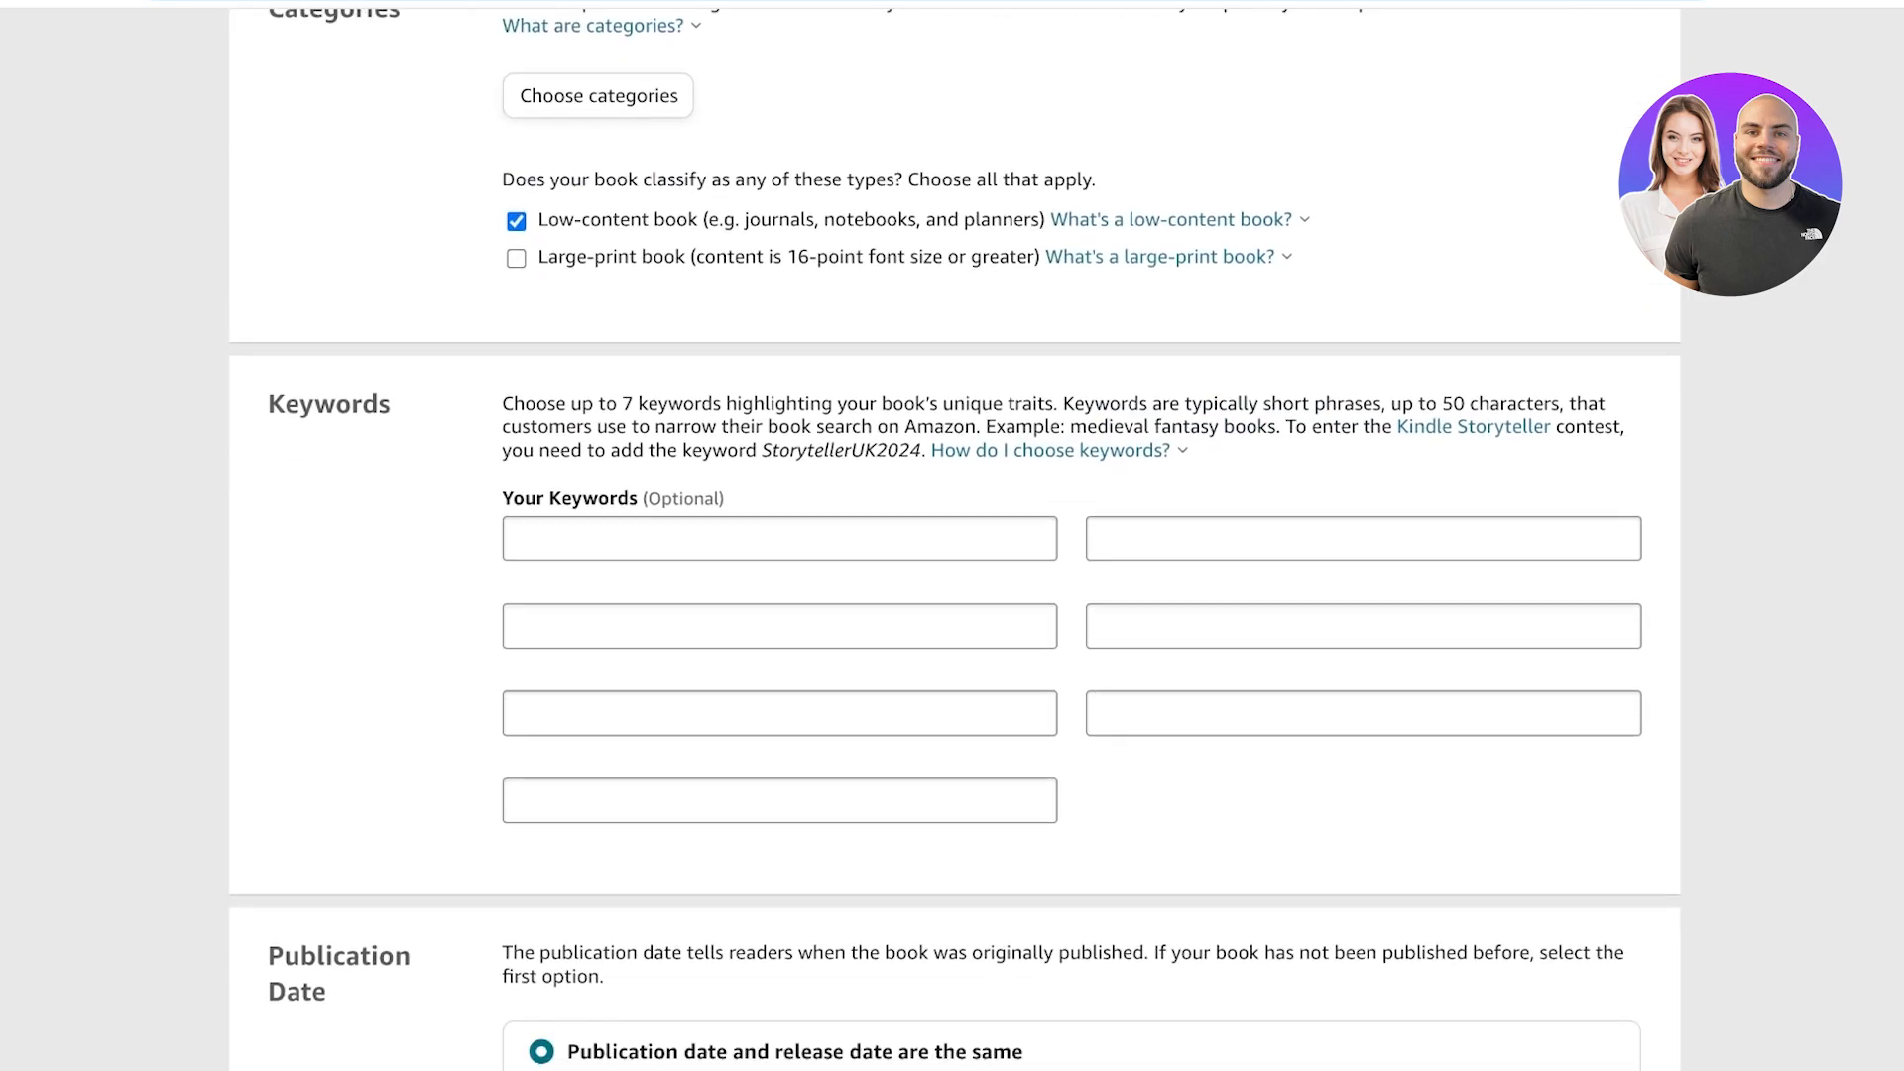
{"action": "scroll", "coordinate": [954, 540], "scroll_direction": "down", "scroll_amount": 3}
{"action": "scroll", "coordinate": [954, 540], "scroll_direction": "down", "scroll_amount": 3}
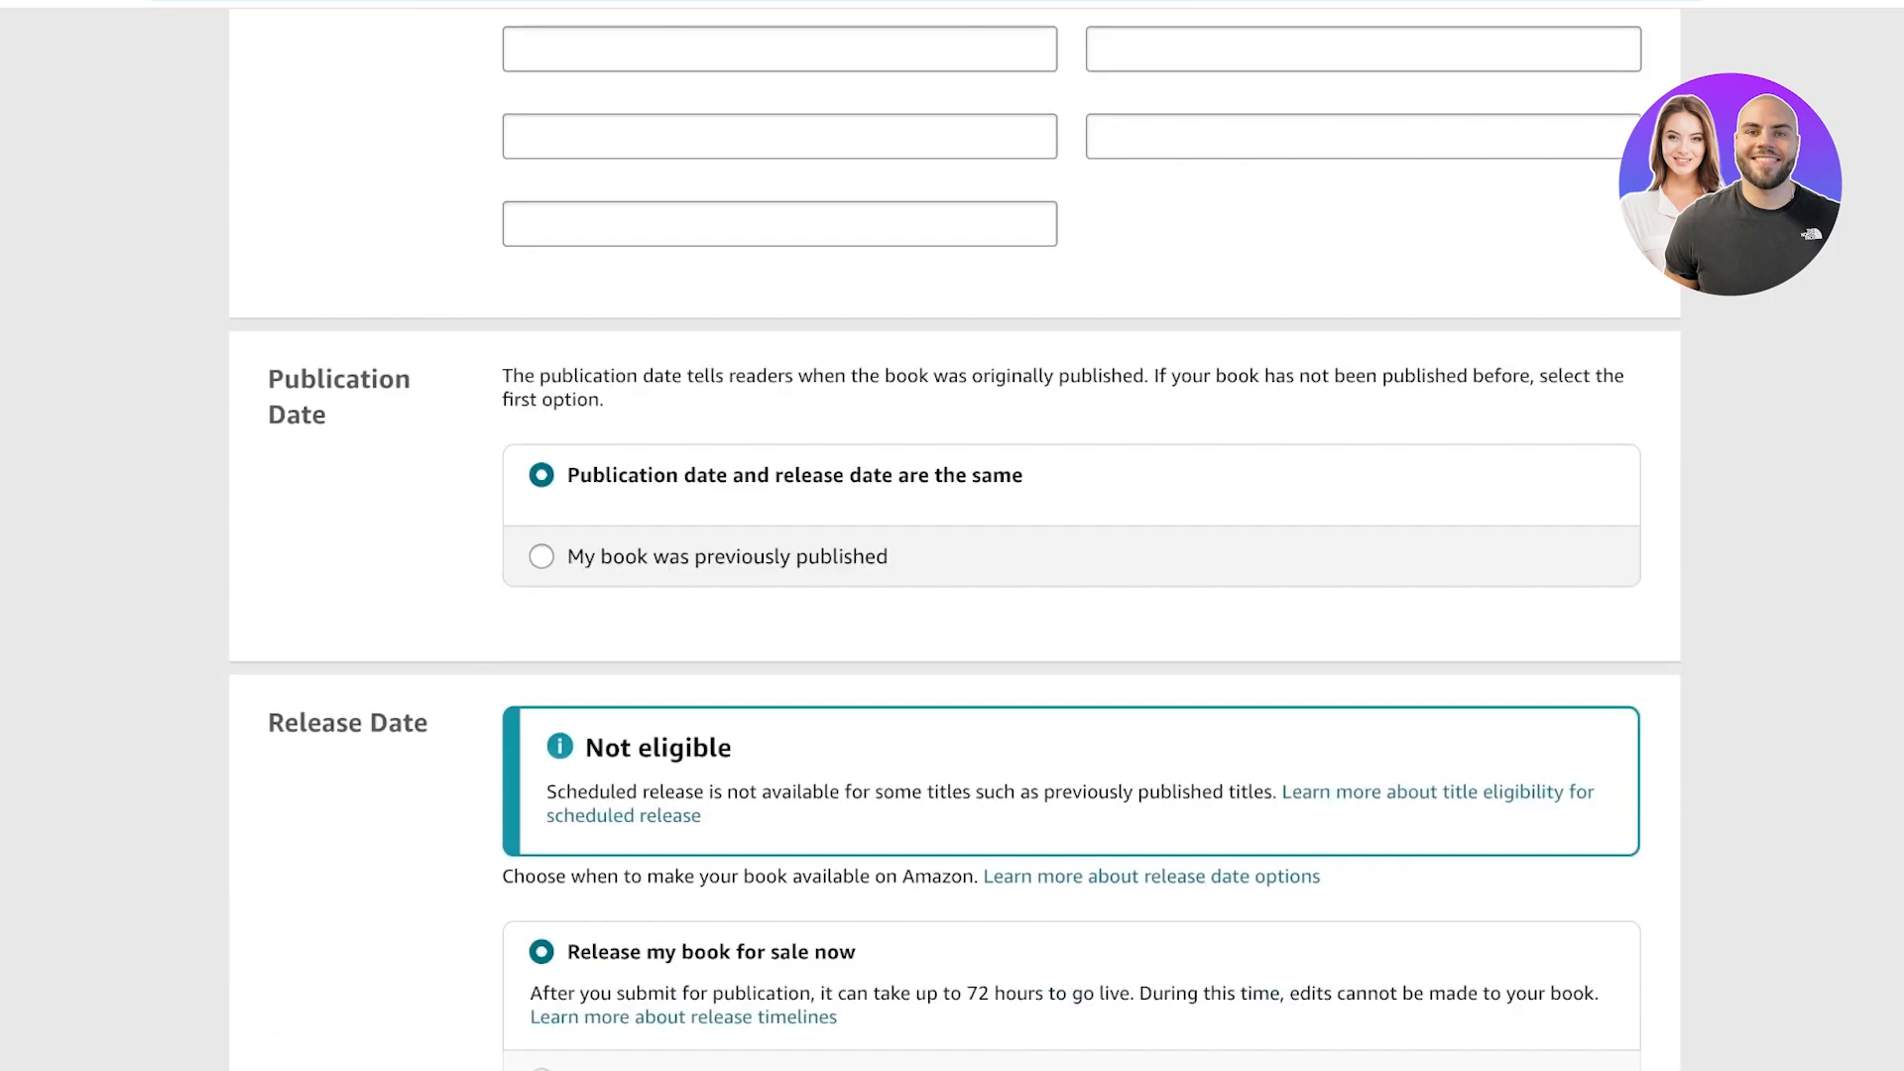
{"action": "scroll", "coordinate": [954, 540], "scroll_direction": "down", "scroll_amount": 3}
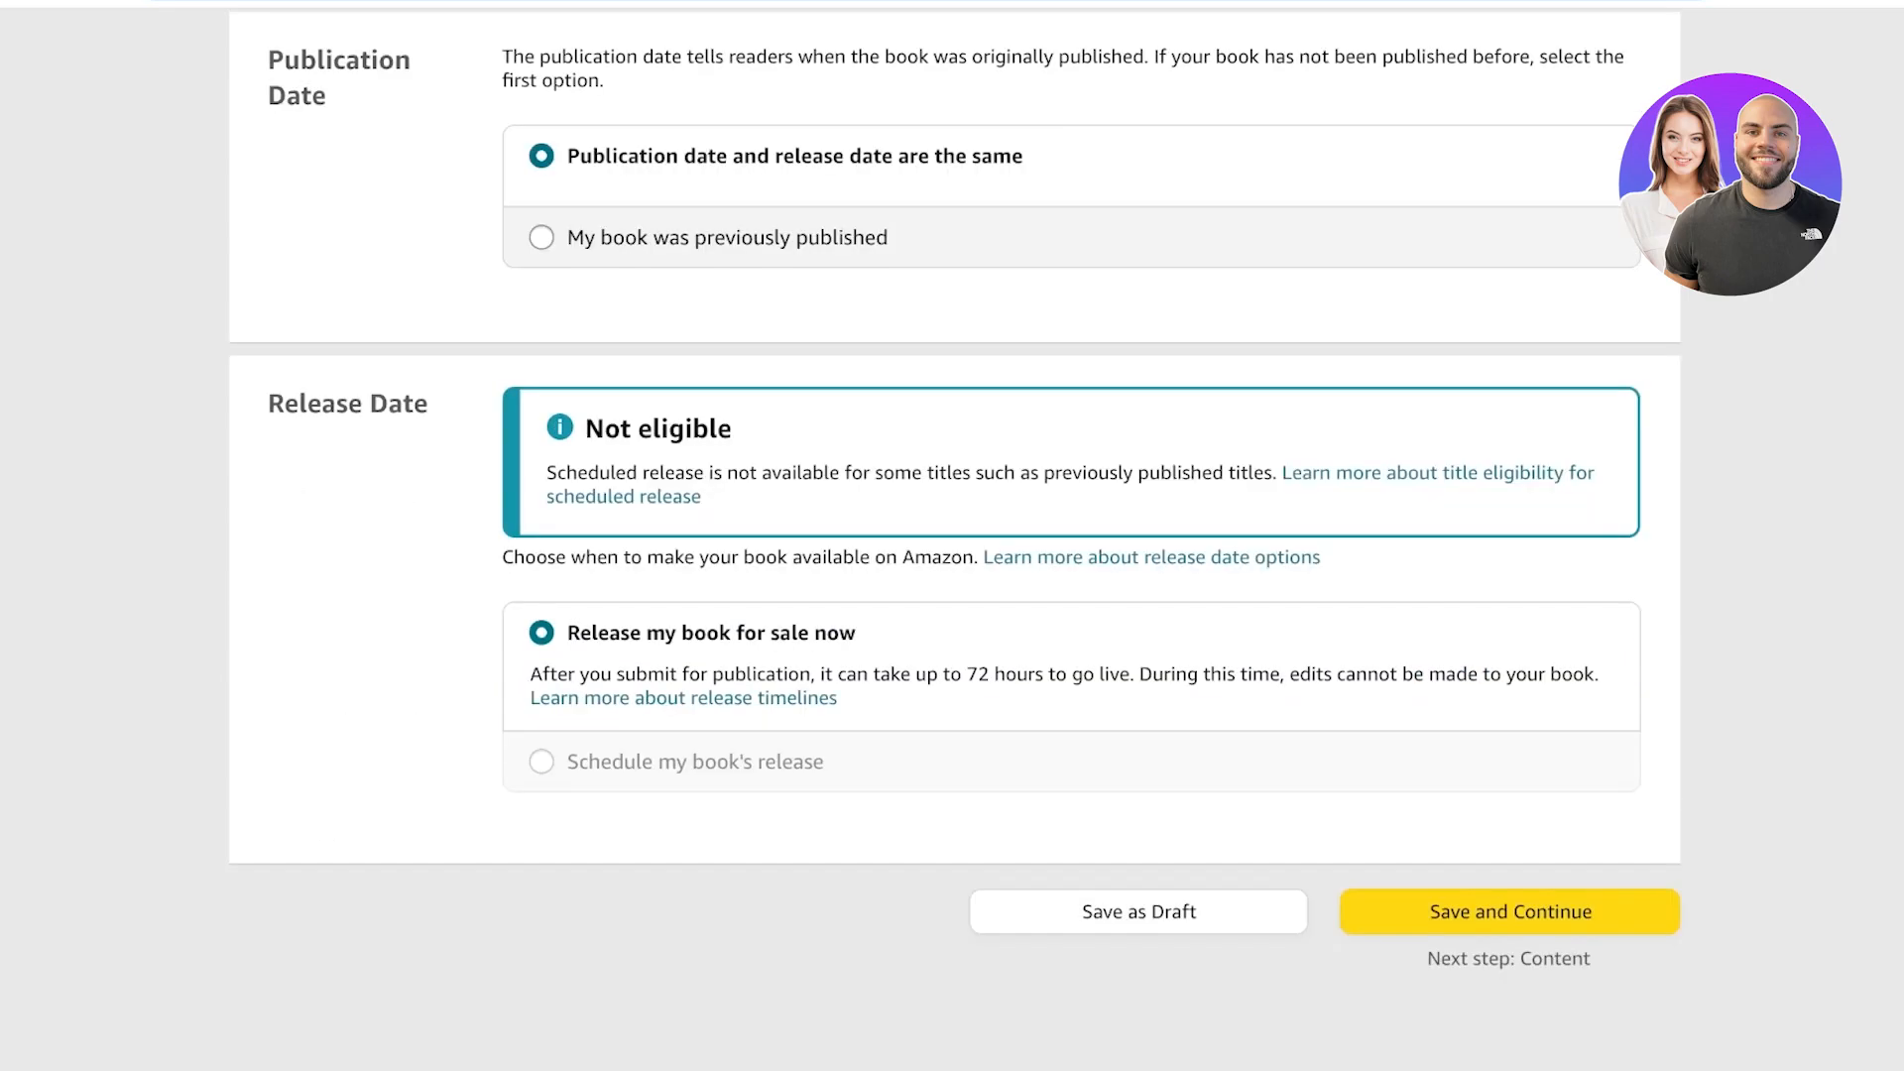
{"action": "left_click", "coordinate": [1509, 911]}
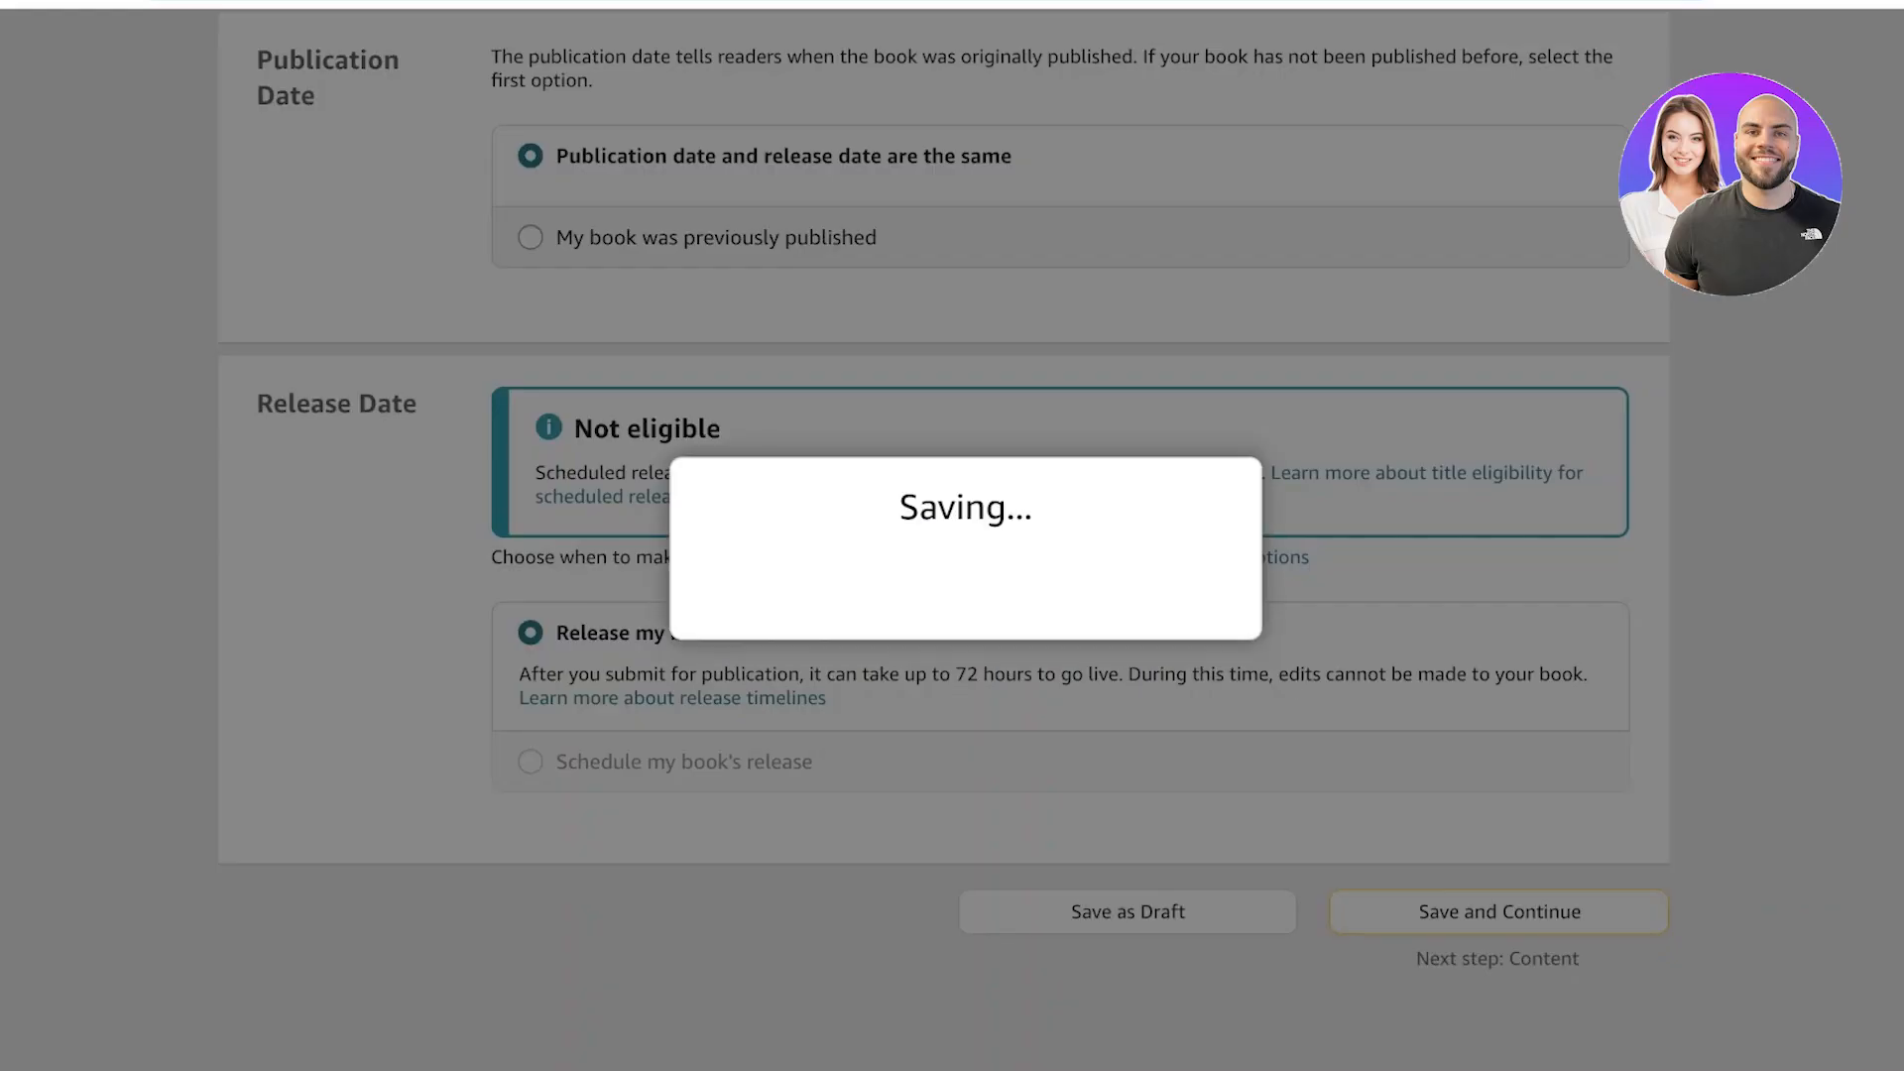
Review the highlighted errors on the paperback details page.
{"action": "scroll", "coordinate": [954, 539], "scroll_direction": "down", "scroll_amount": 2}
{"action": "scroll", "coordinate": [954, 540], "scroll_direction": "up", "scroll_amount": 4}
{"action": "scroll", "coordinate": [954, 540], "scroll_direction": "down", "scroll_amount": 2}
{"action": "scroll", "coordinate": [954, 540], "scroll_direction": "down", "scroll_amount": 3}
{"action": "scroll", "coordinate": [954, 539], "scroll_direction": "up", "scroll_amount": 8}
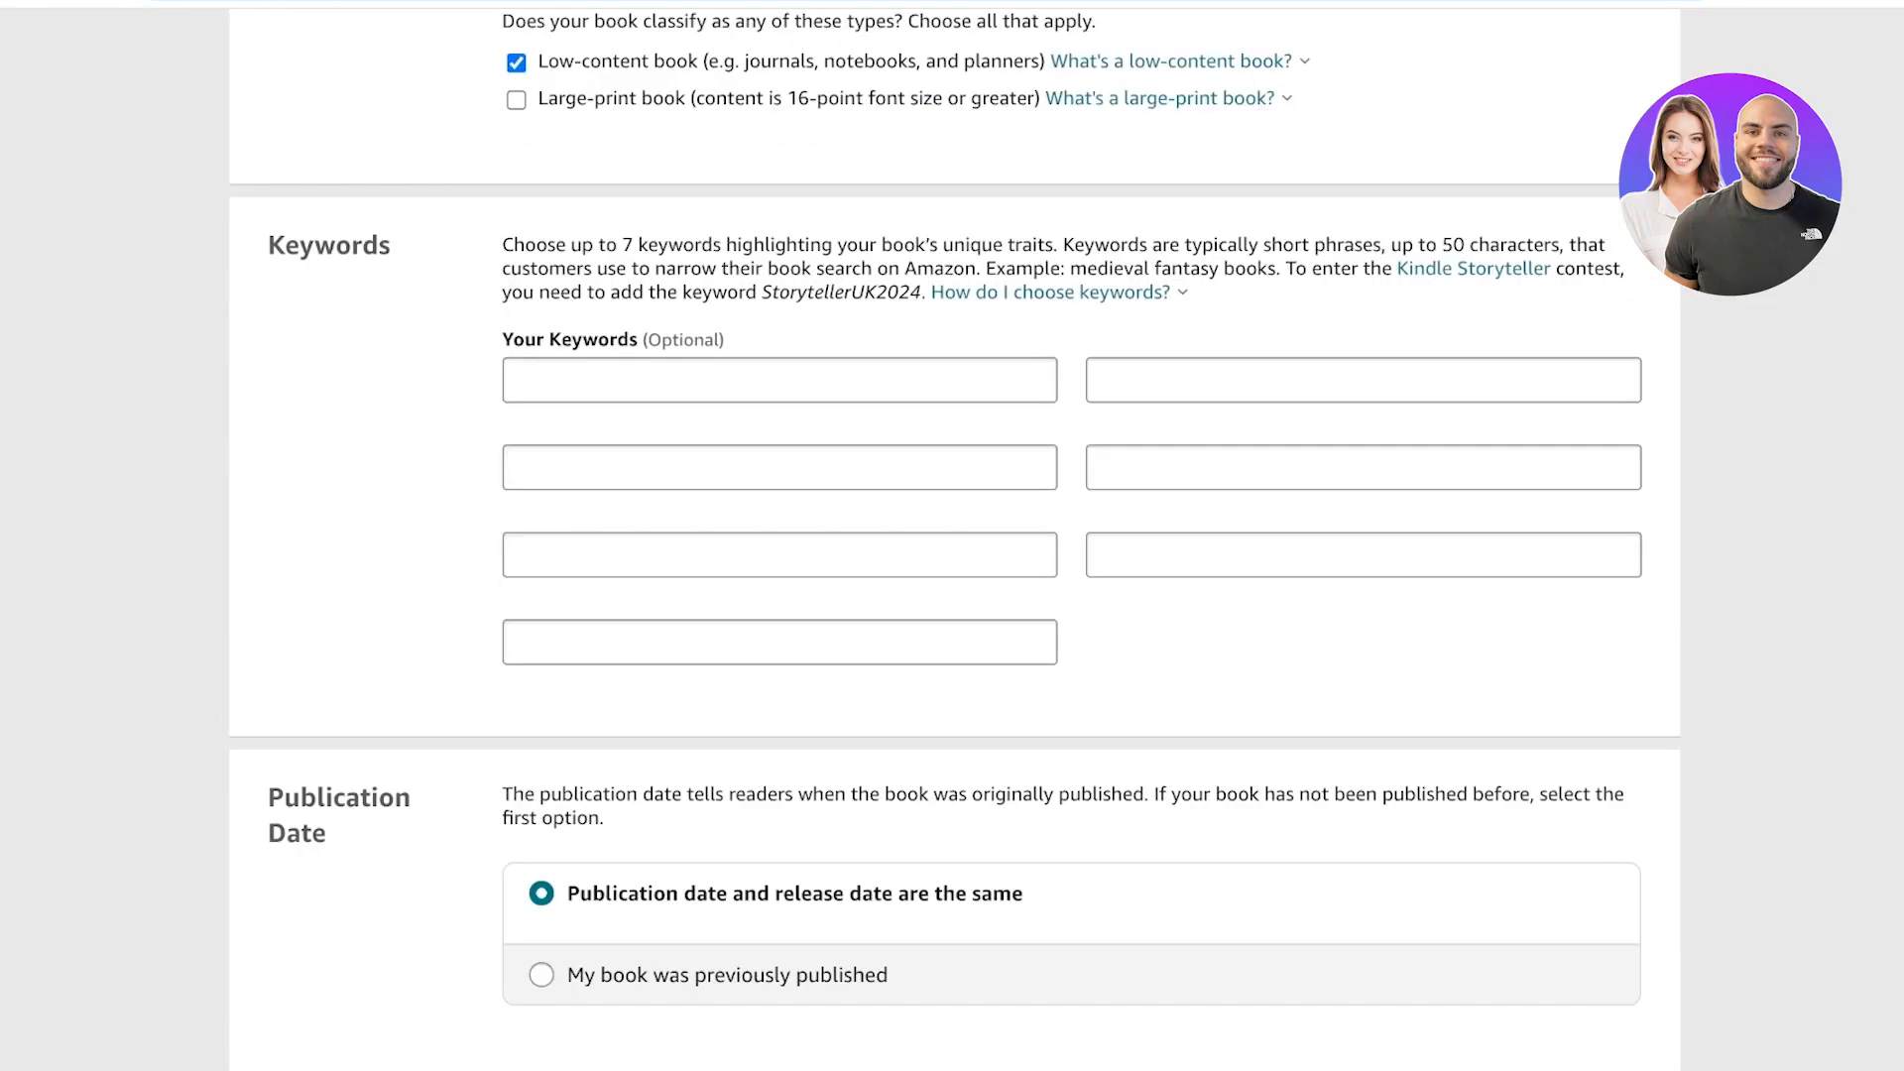
{"action": "scroll", "coordinate": [954, 539], "scroll_direction": "down", "scroll_amount": 8}
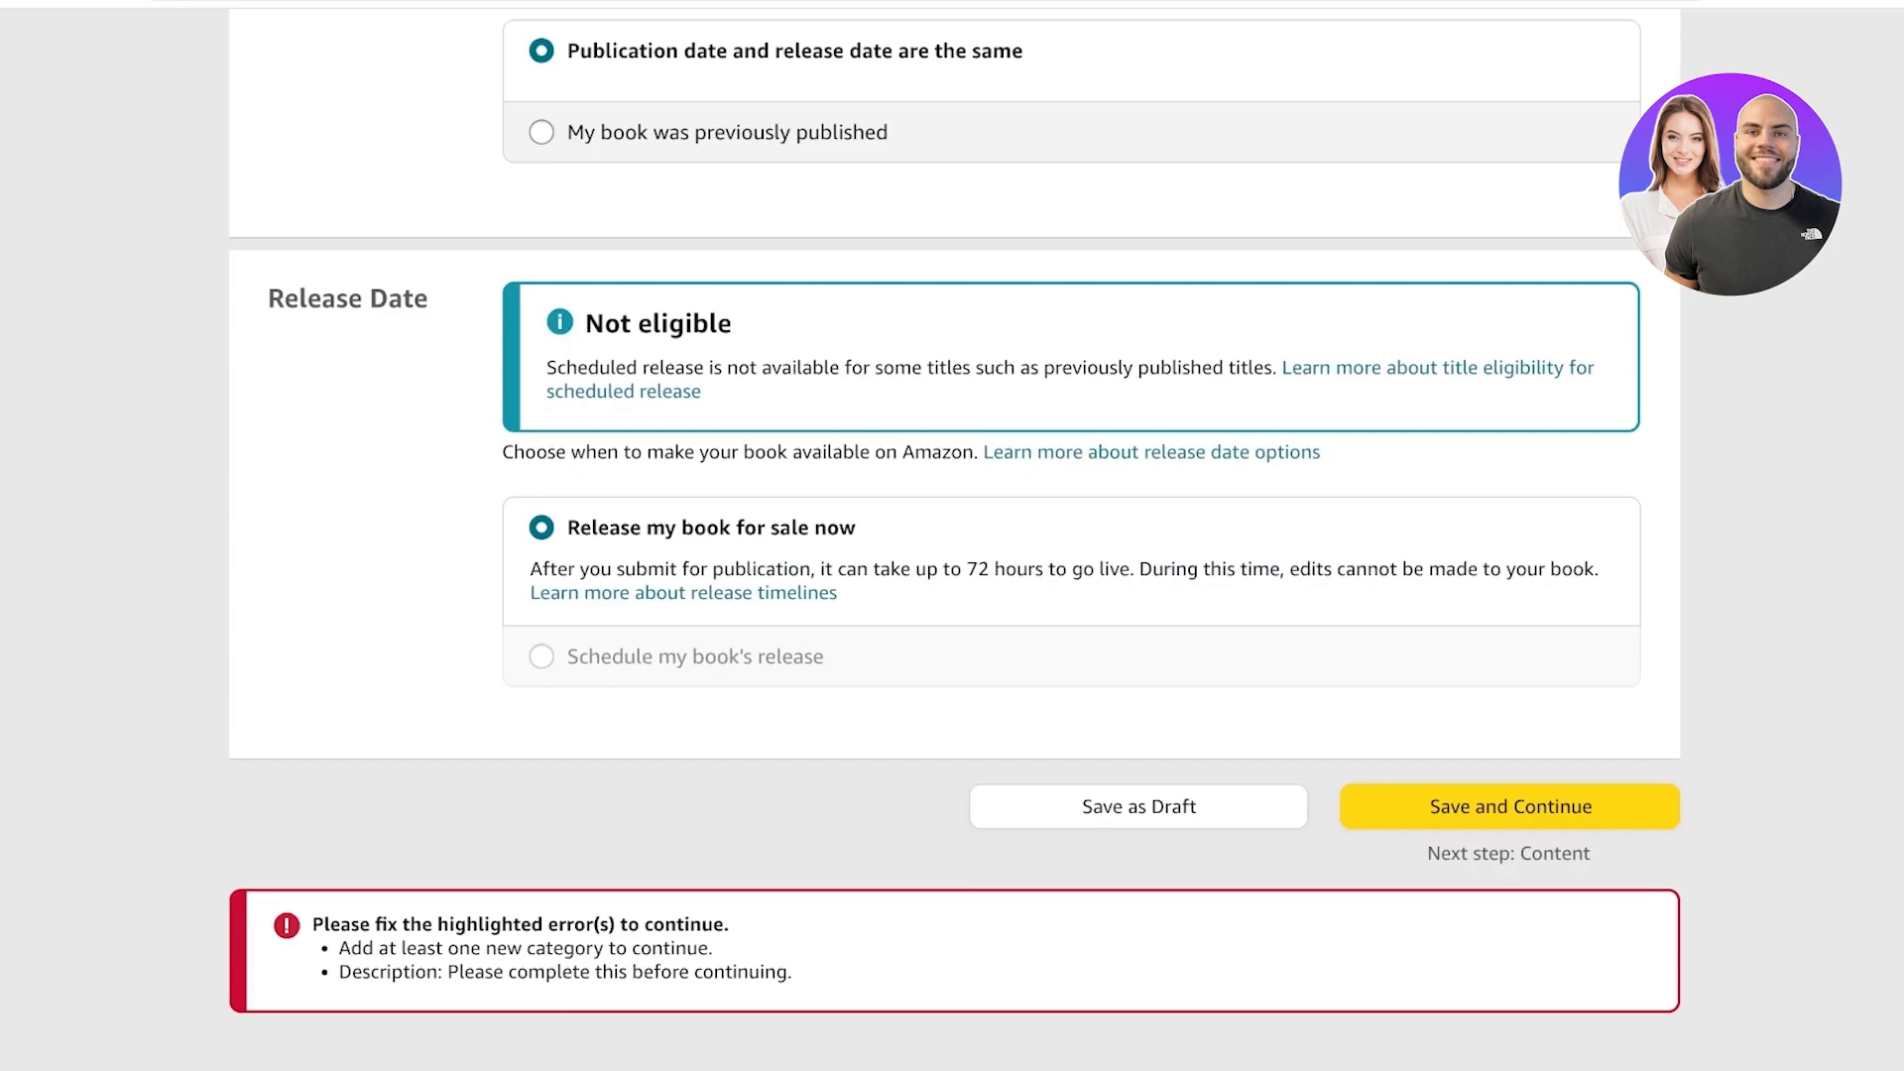
{"action": "scroll", "coordinate": [954, 539], "scroll_direction": "up", "scroll_amount": 15}
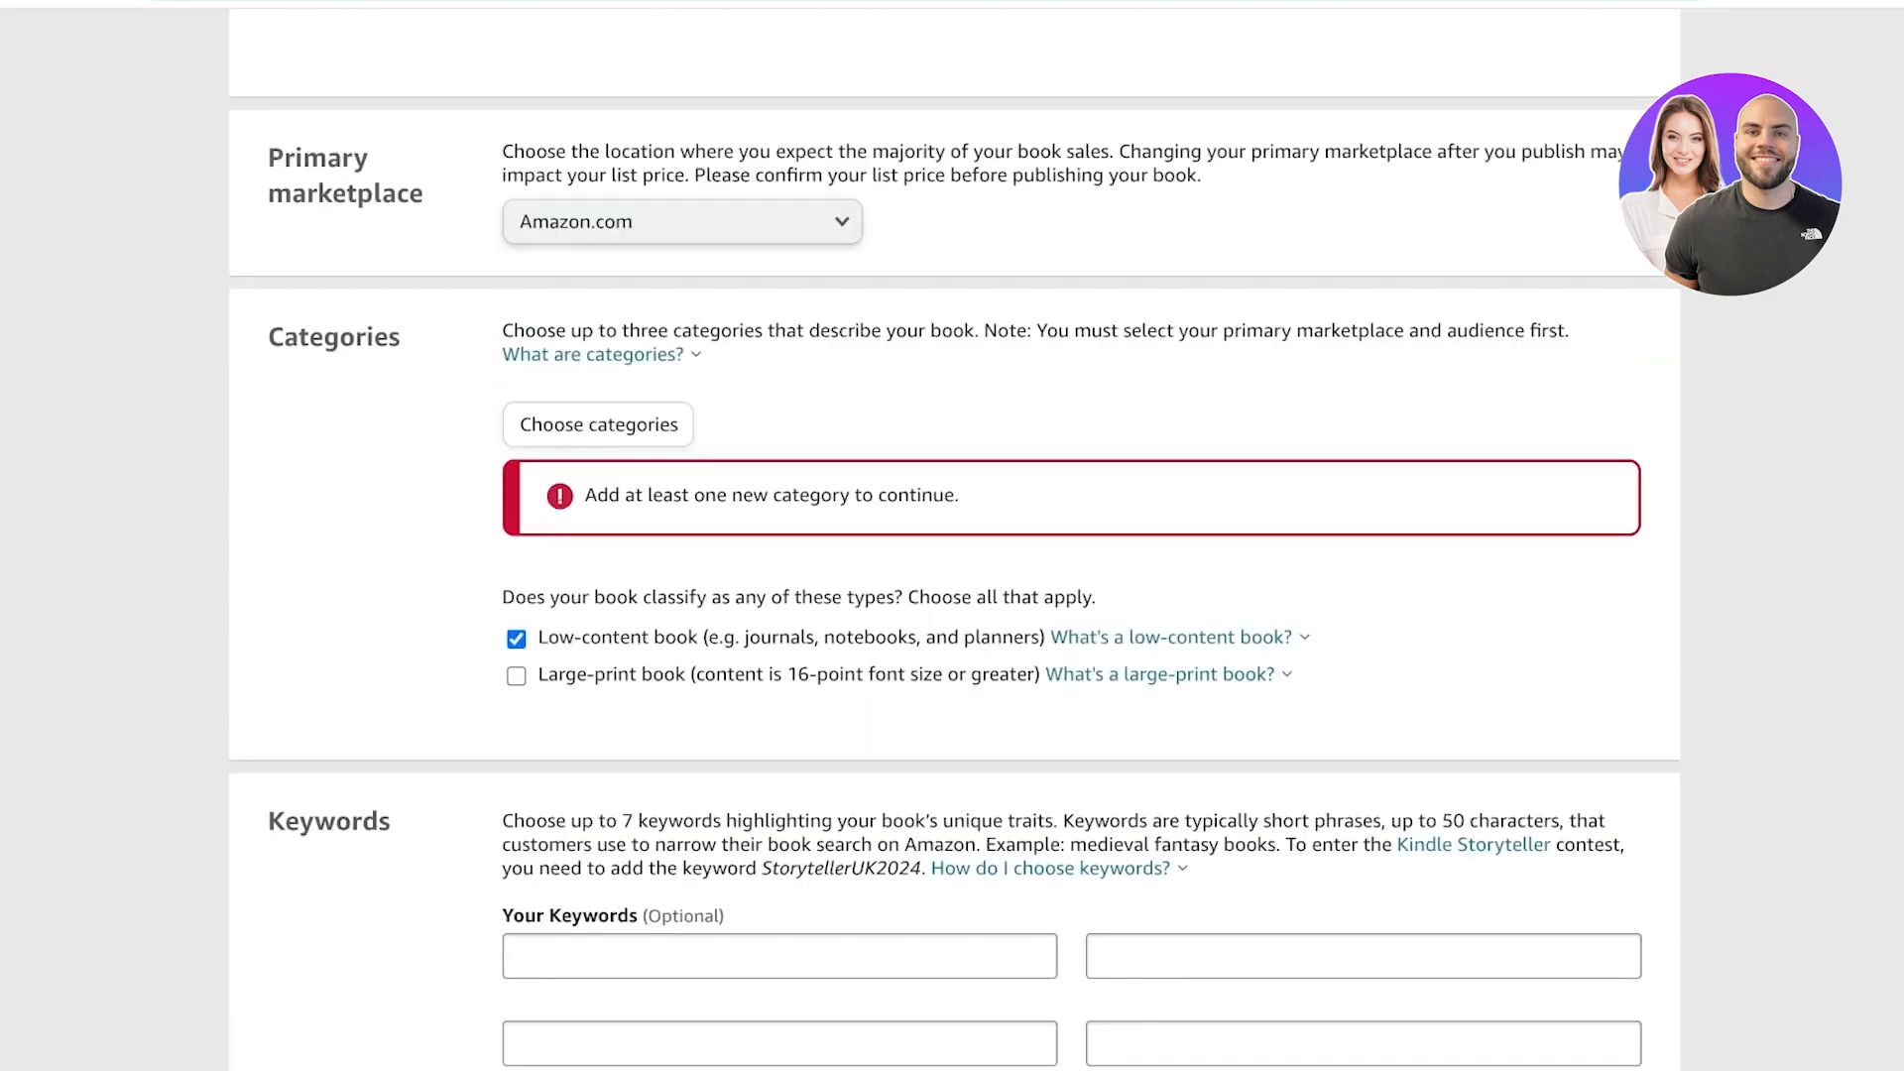
{"action": "scroll", "coordinate": [954, 539], "scroll_direction": "down", "scroll_amount": 4}
{"action": "scroll", "coordinate": [954, 539], "scroll_direction": "down", "scroll_amount": 1}
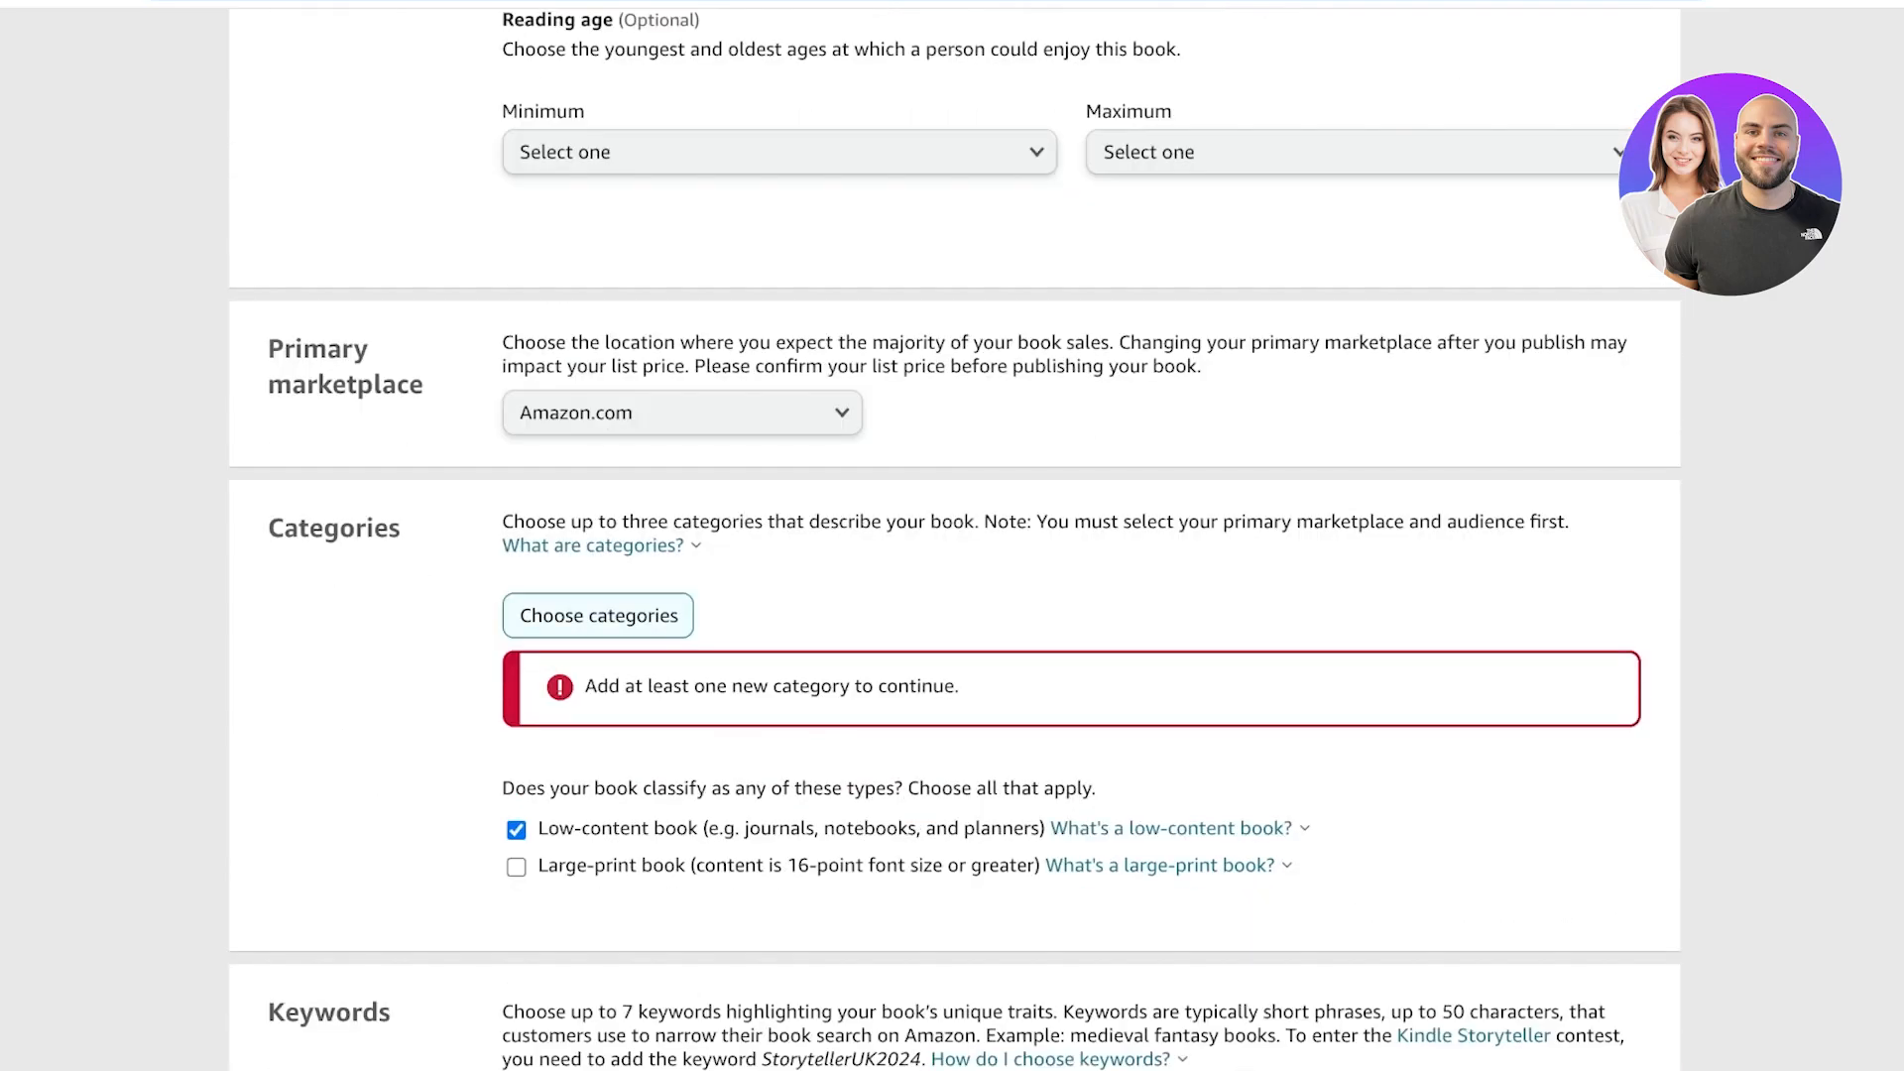
Set the book's category to Humor & Entertainment › Humor › Satire and save the categories.
{"action": "left_click", "coordinate": [599, 617]}
{"action": "left_click", "coordinate": [566, 522]}
{"action": "left_click", "coordinate": [398, 655]}
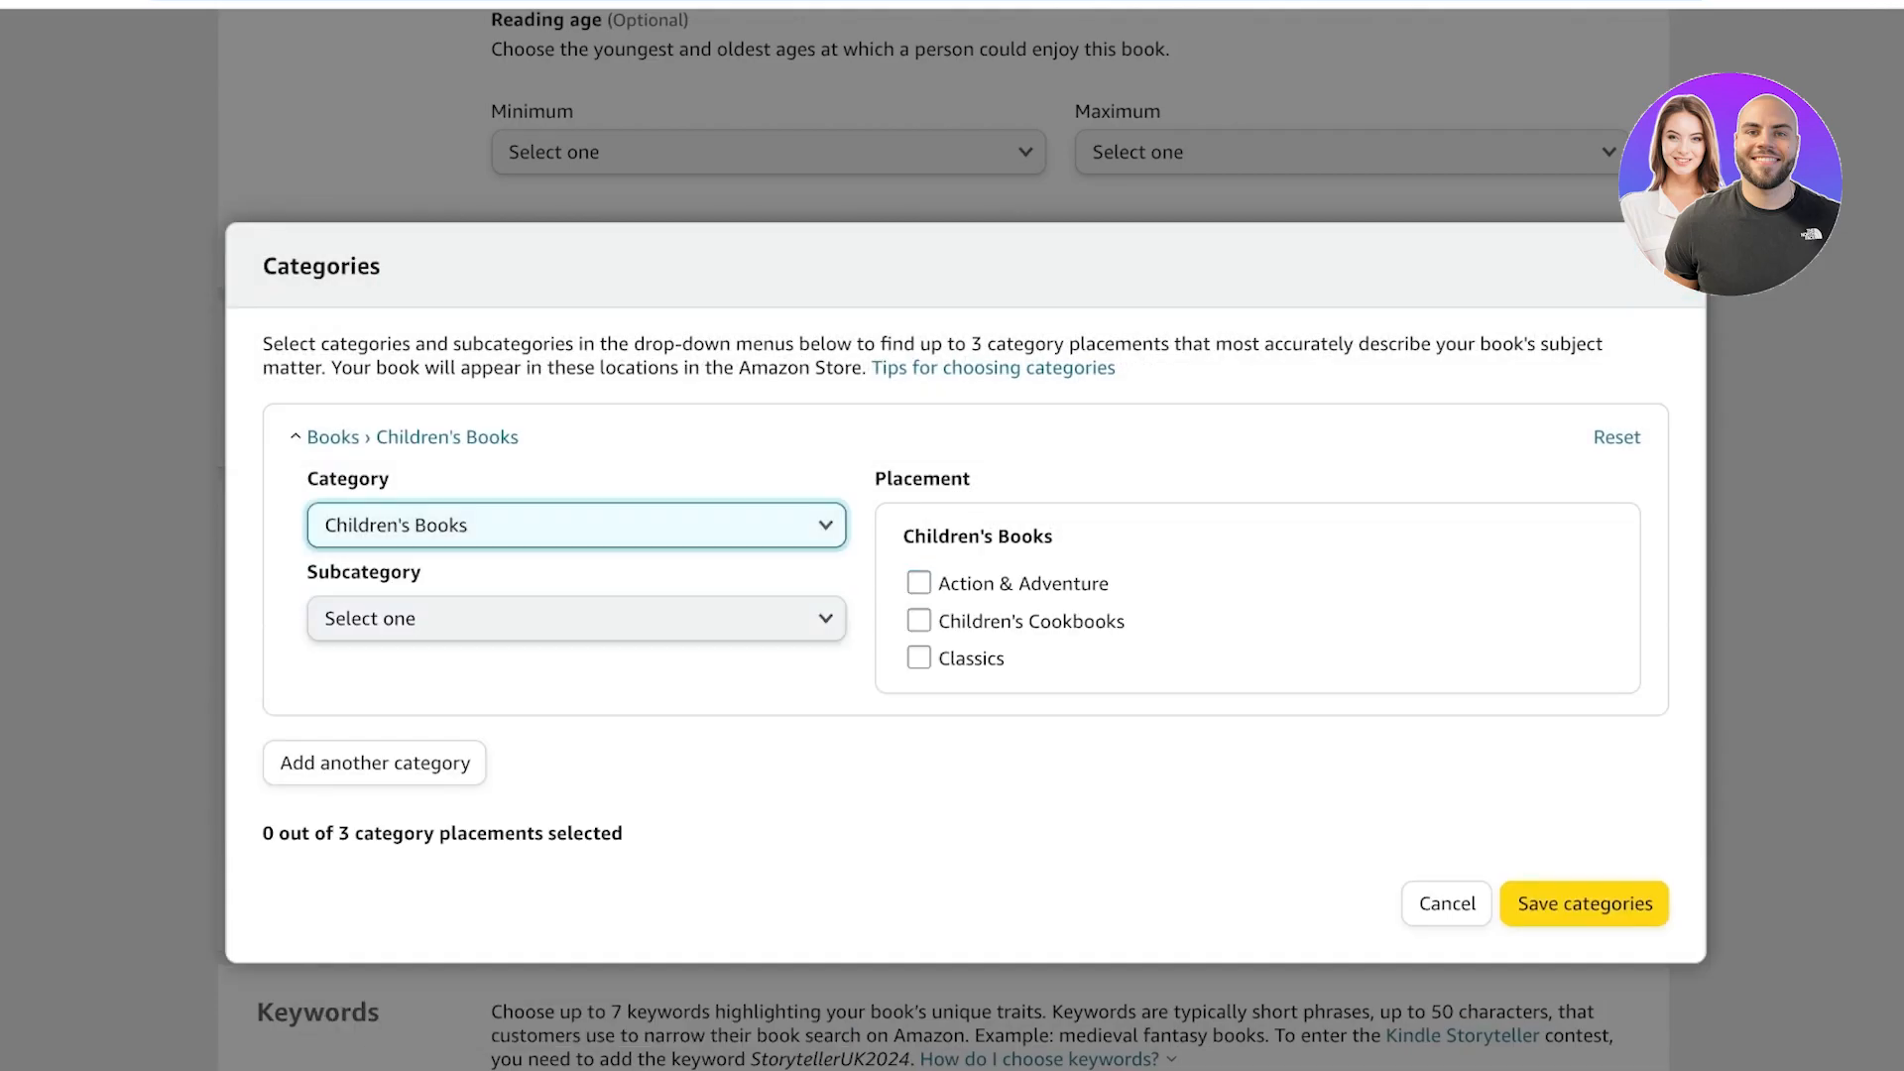
{"action": "left_click", "coordinate": [576, 525]}
{"action": "scroll", "coordinate": [565, 742], "scroll_direction": "down", "scroll_amount": 3}
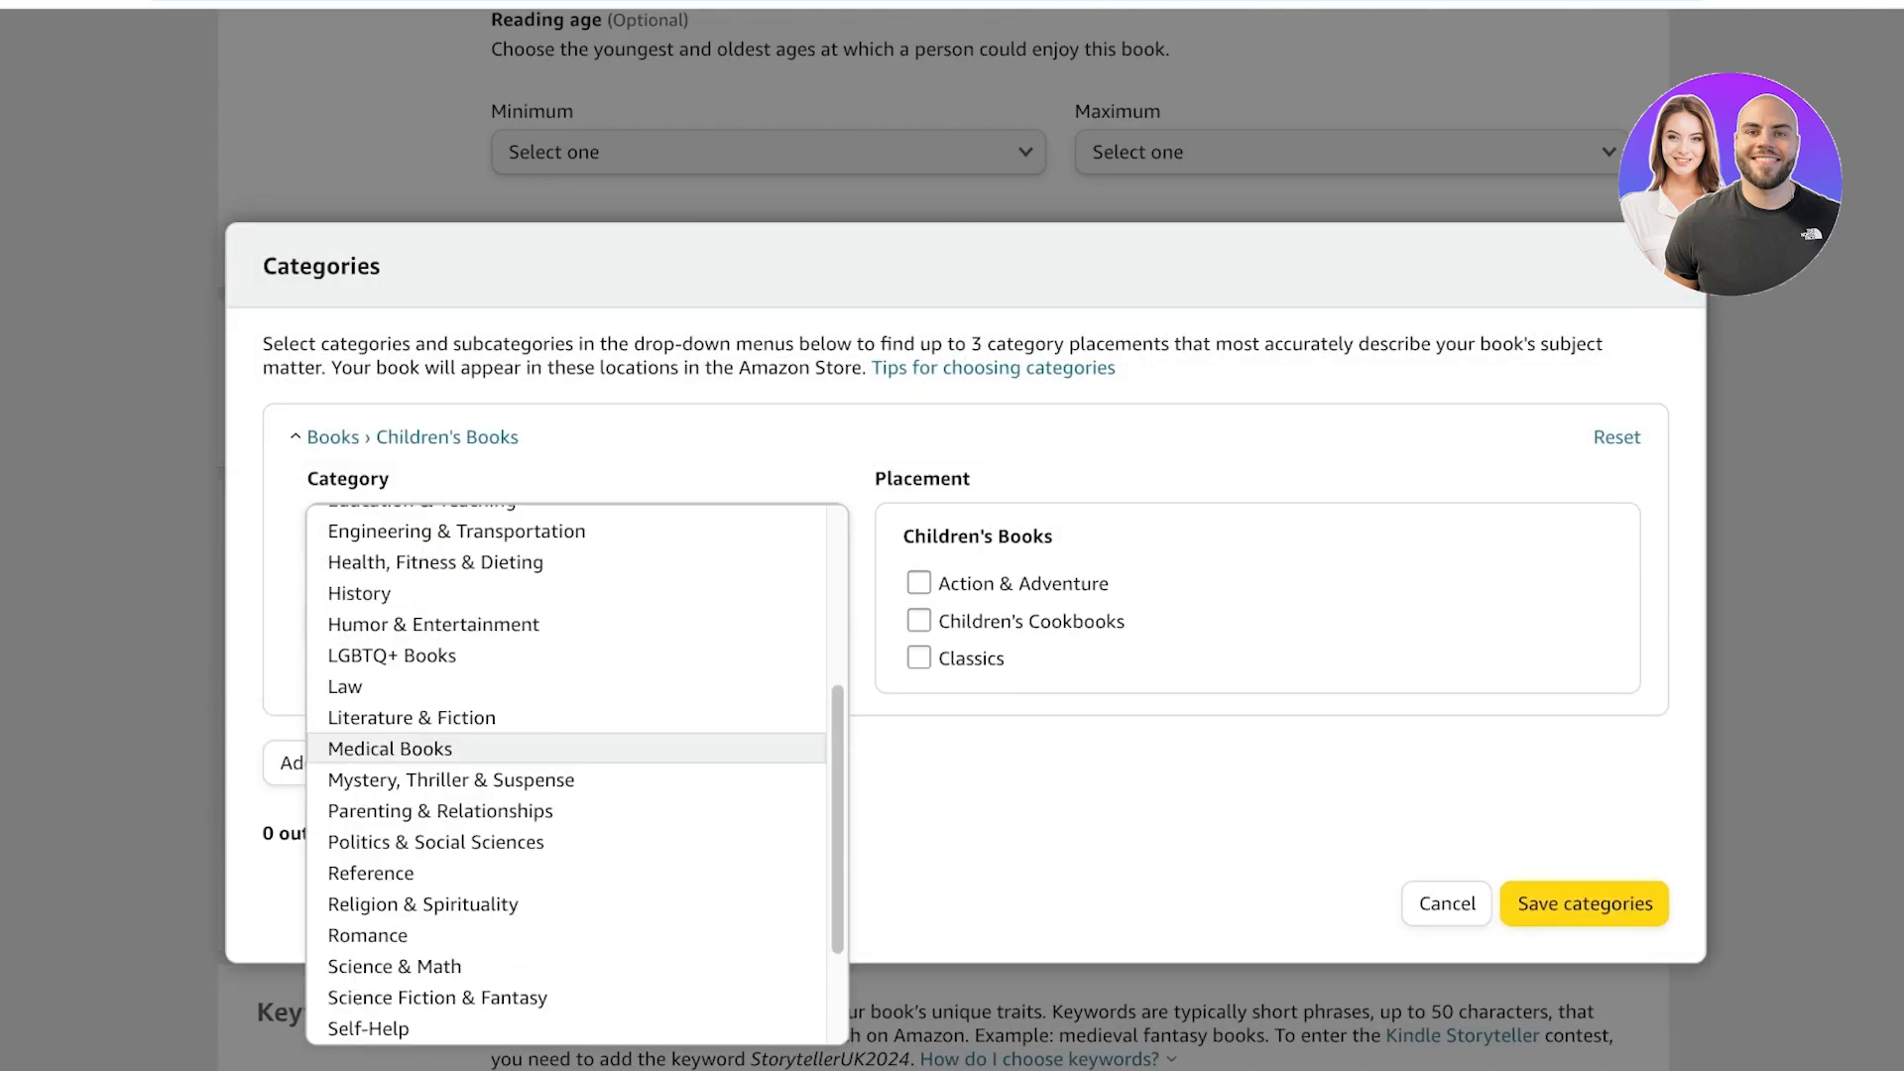
{"action": "left_click", "coordinate": [434, 618]}
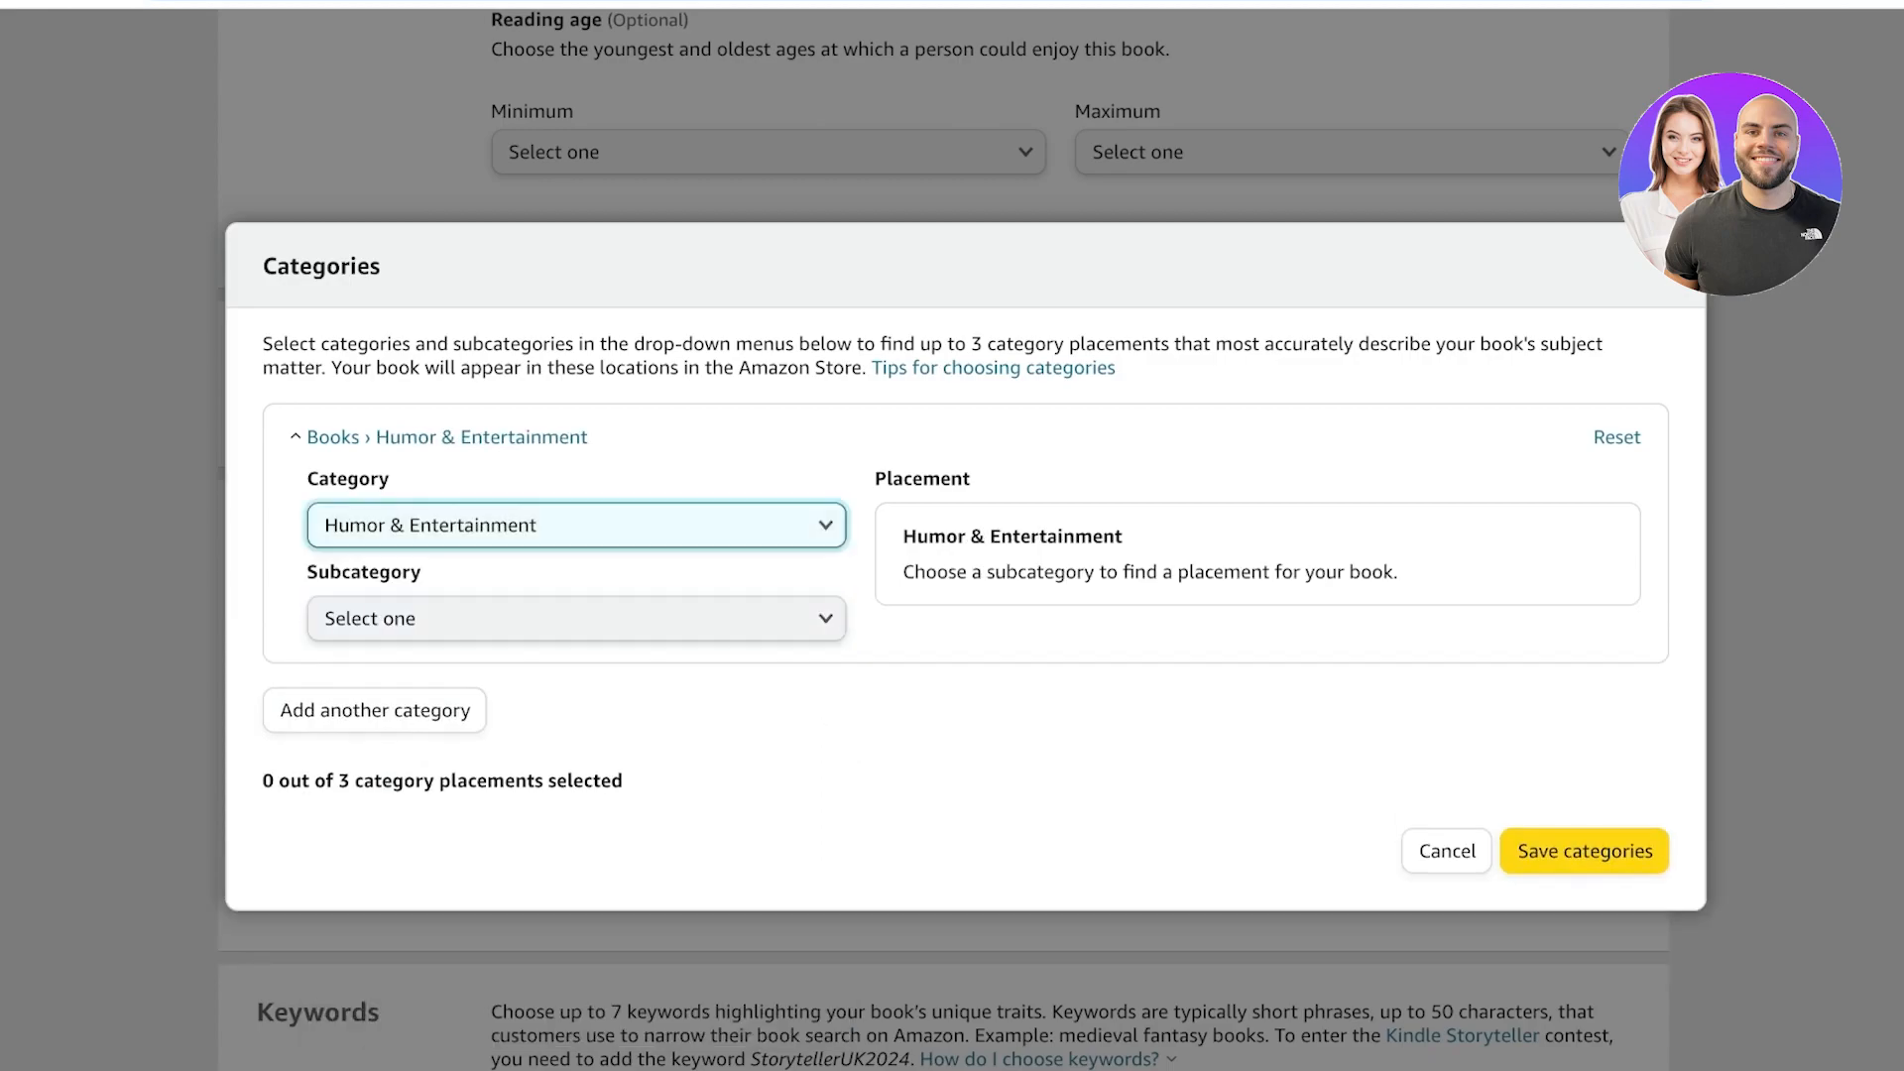
{"action": "left_click", "coordinate": [427, 618]}
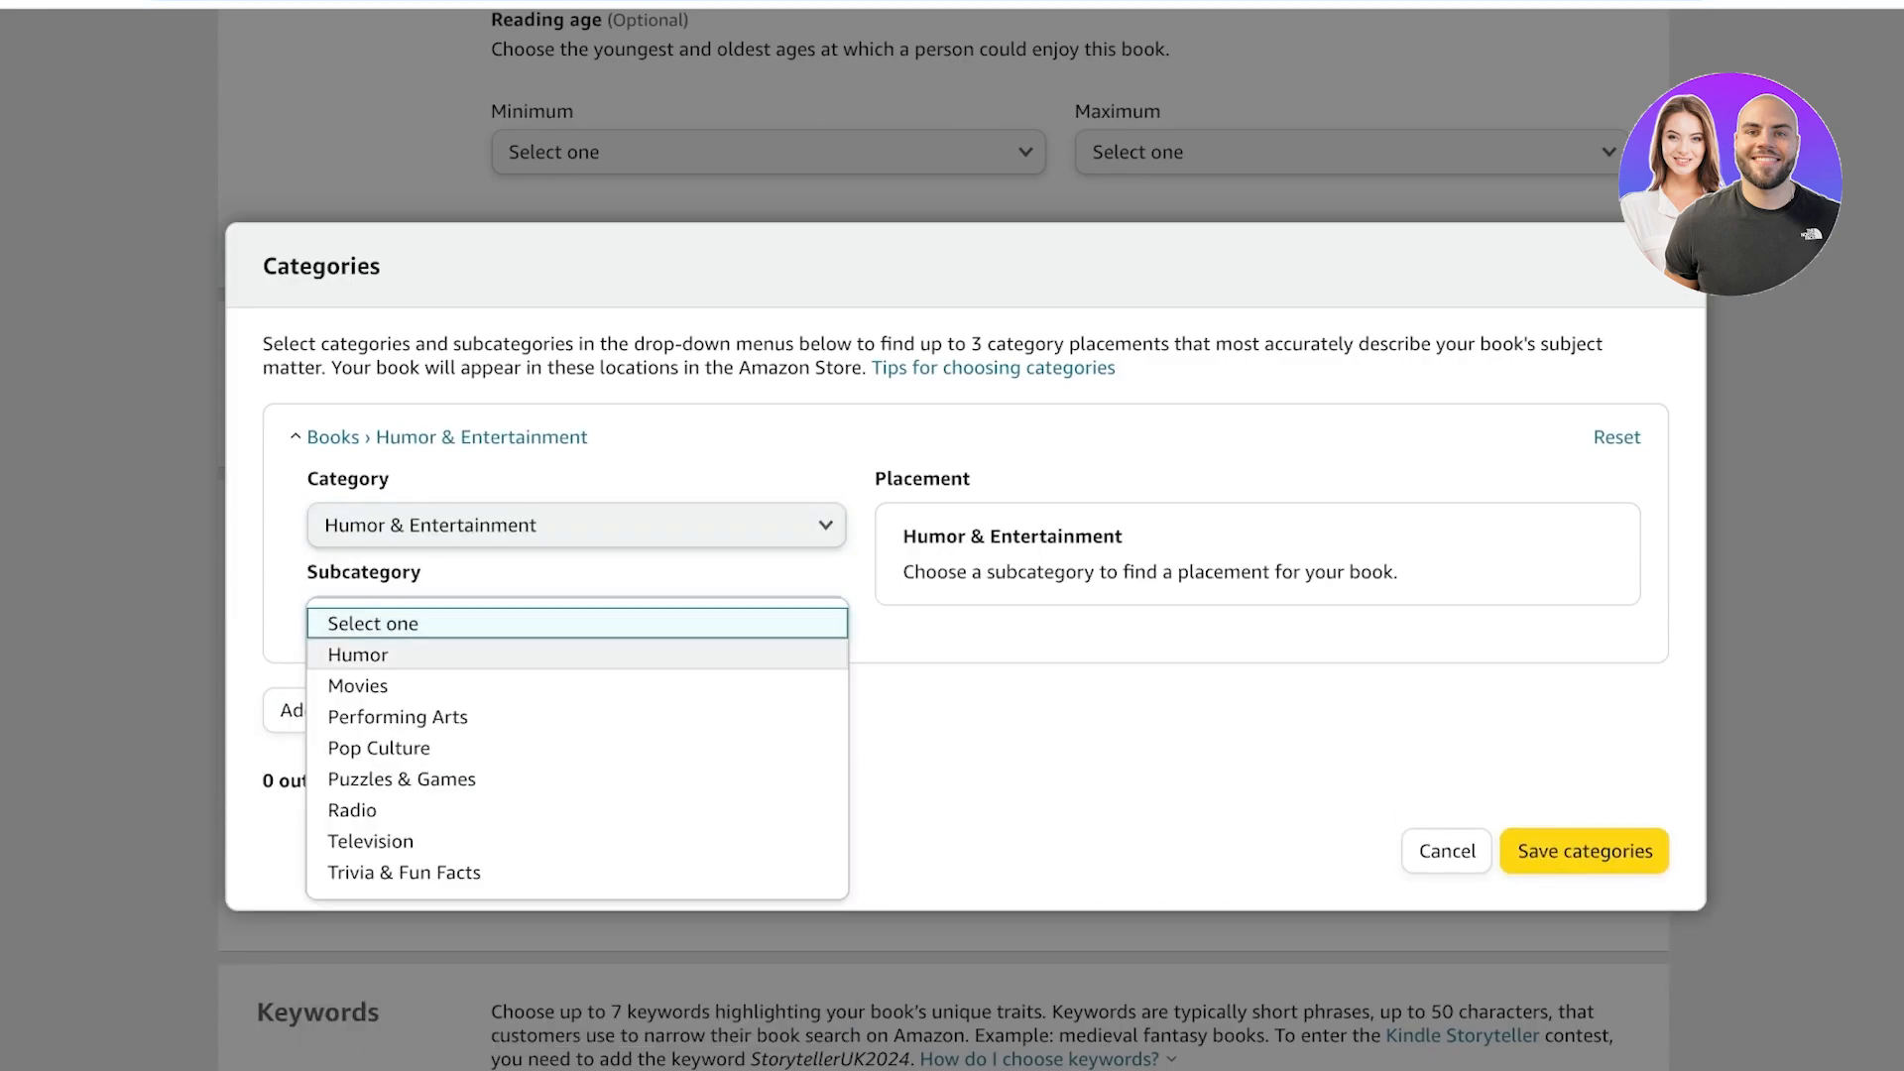
{"action": "left_click", "coordinate": [358, 655]}
{"action": "scroll", "coordinate": [919, 555], "scroll_direction": "down", "scroll_amount": 3}
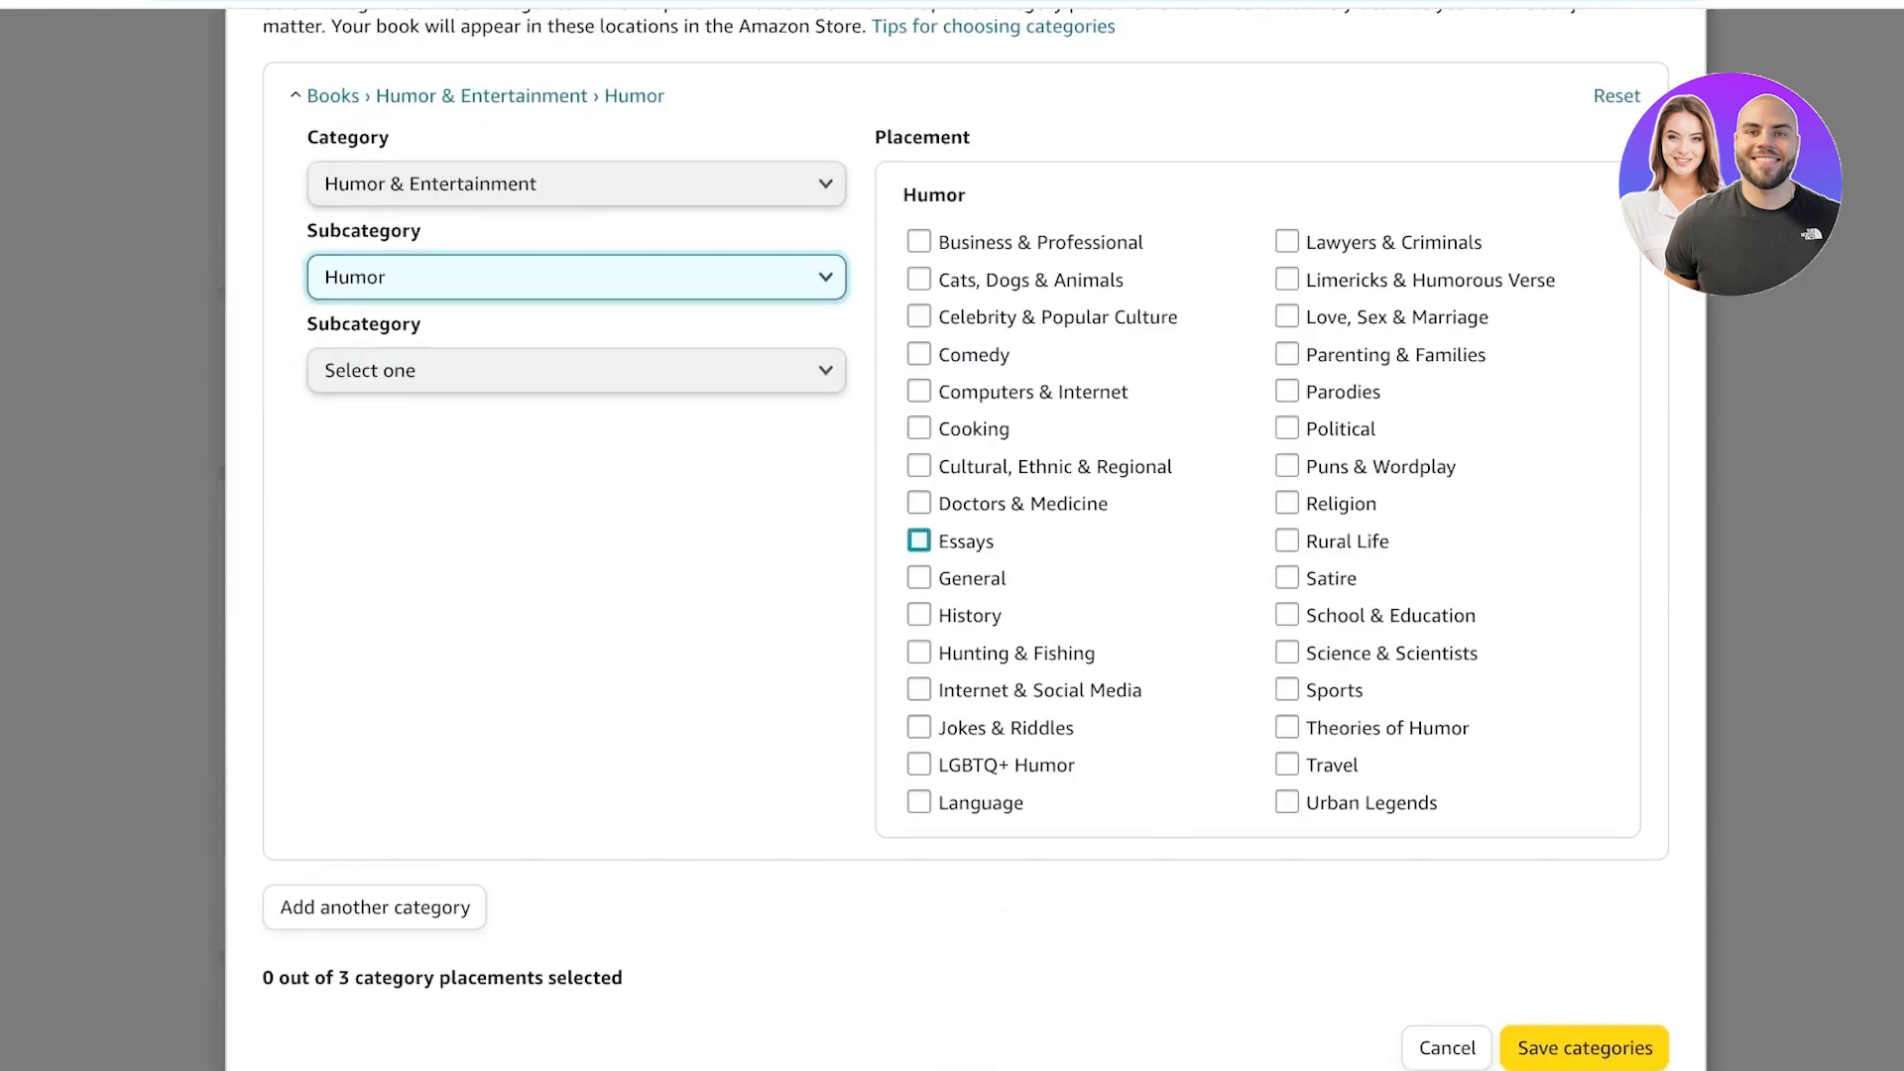
{"action": "left_click", "coordinate": [1287, 578]}
{"action": "scroll", "coordinate": [1286, 645], "scroll_direction": "down", "scroll_amount": 1}
{"action": "left_click", "coordinate": [1585, 1029]}
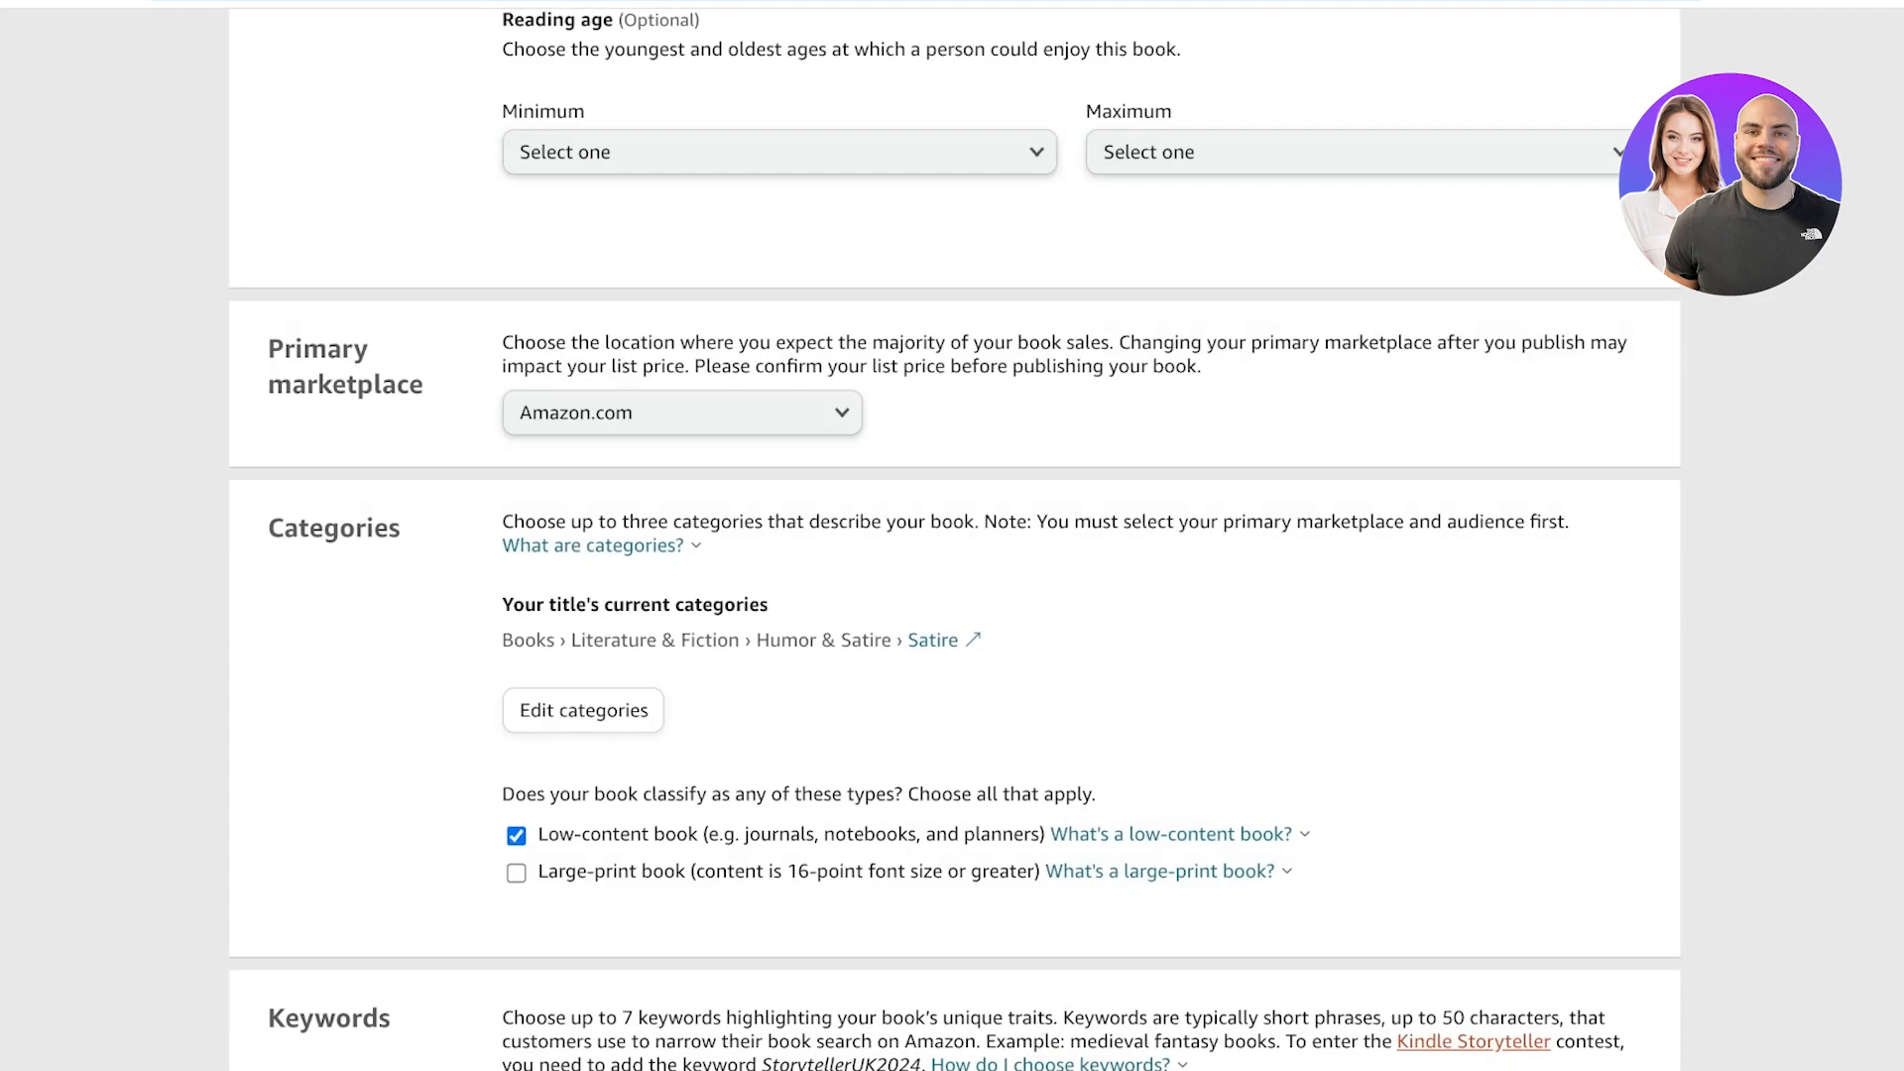
Switch to ChatGPT and ask it to write a description for my journal.
{"action": "scroll", "coordinate": [952, 536], "scroll_direction": "up", "scroll_amount": 10}
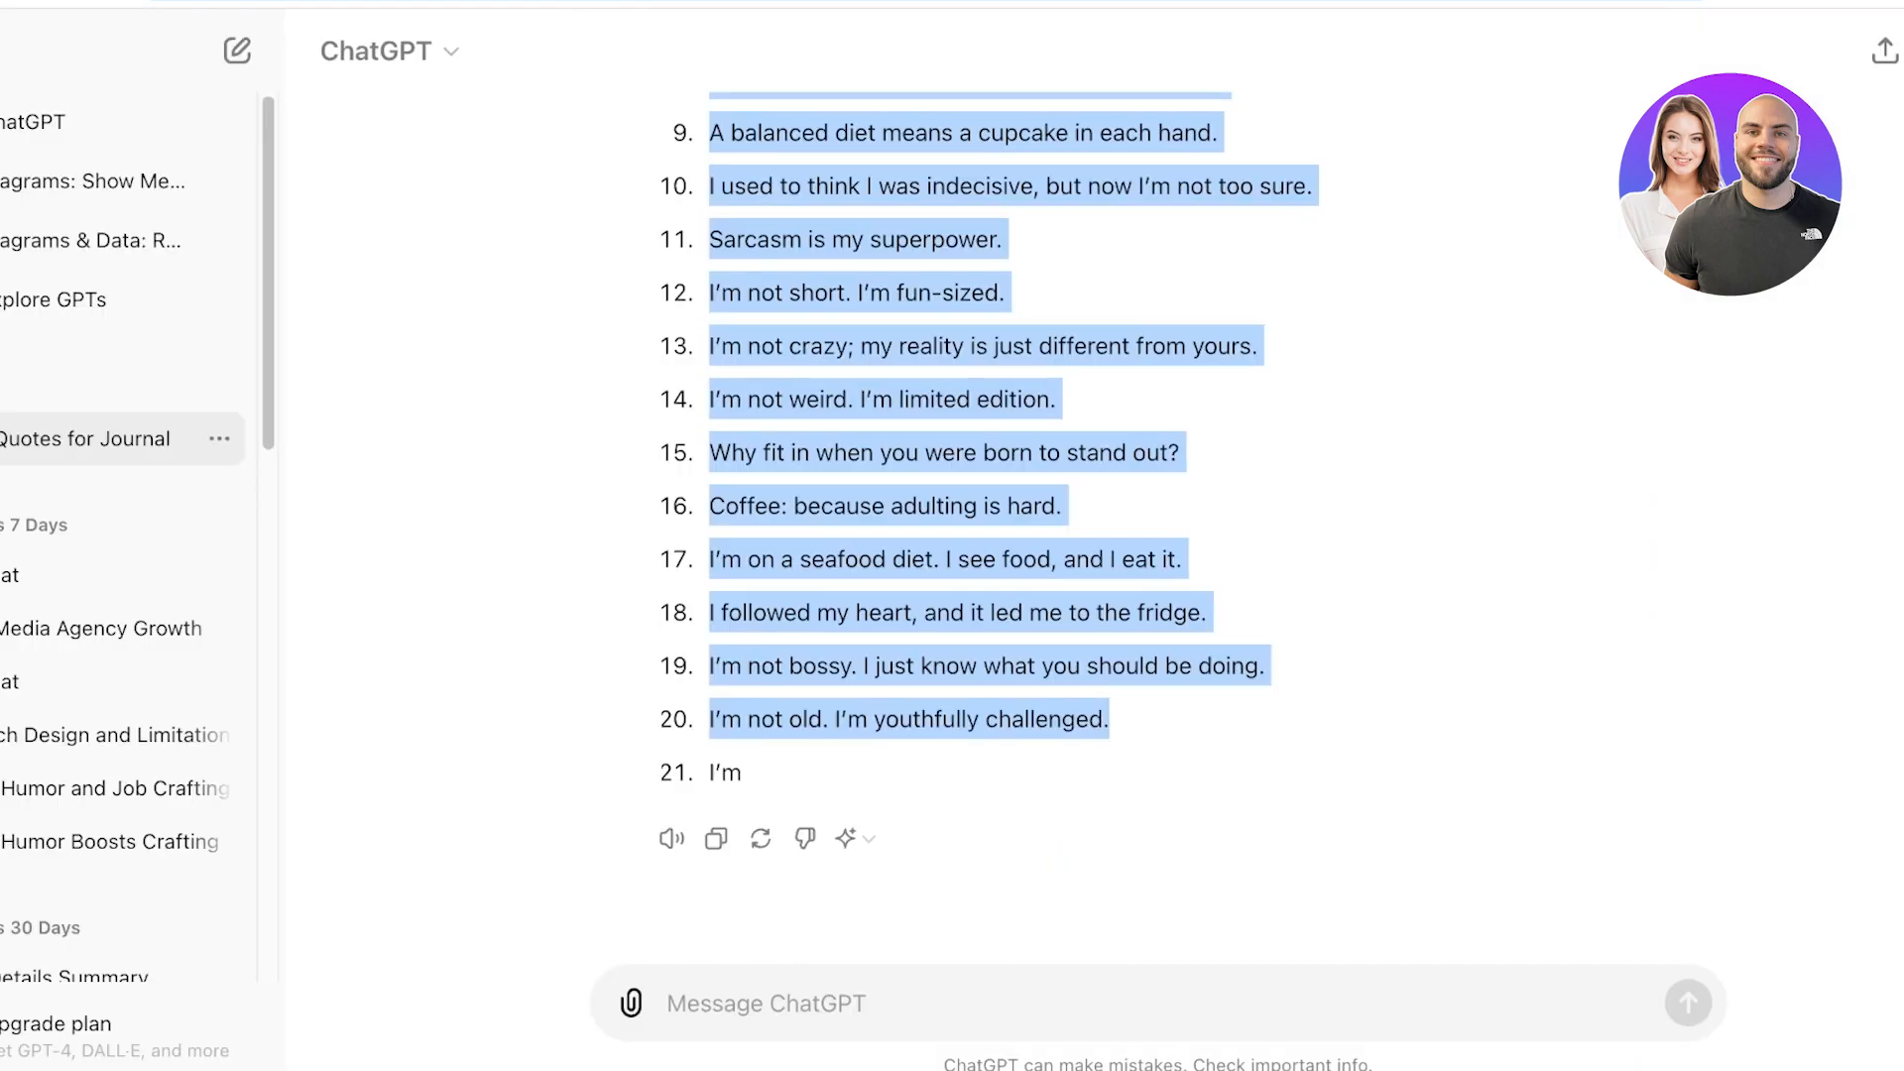
{"action": "left_click", "coordinate": [668, 1004]}
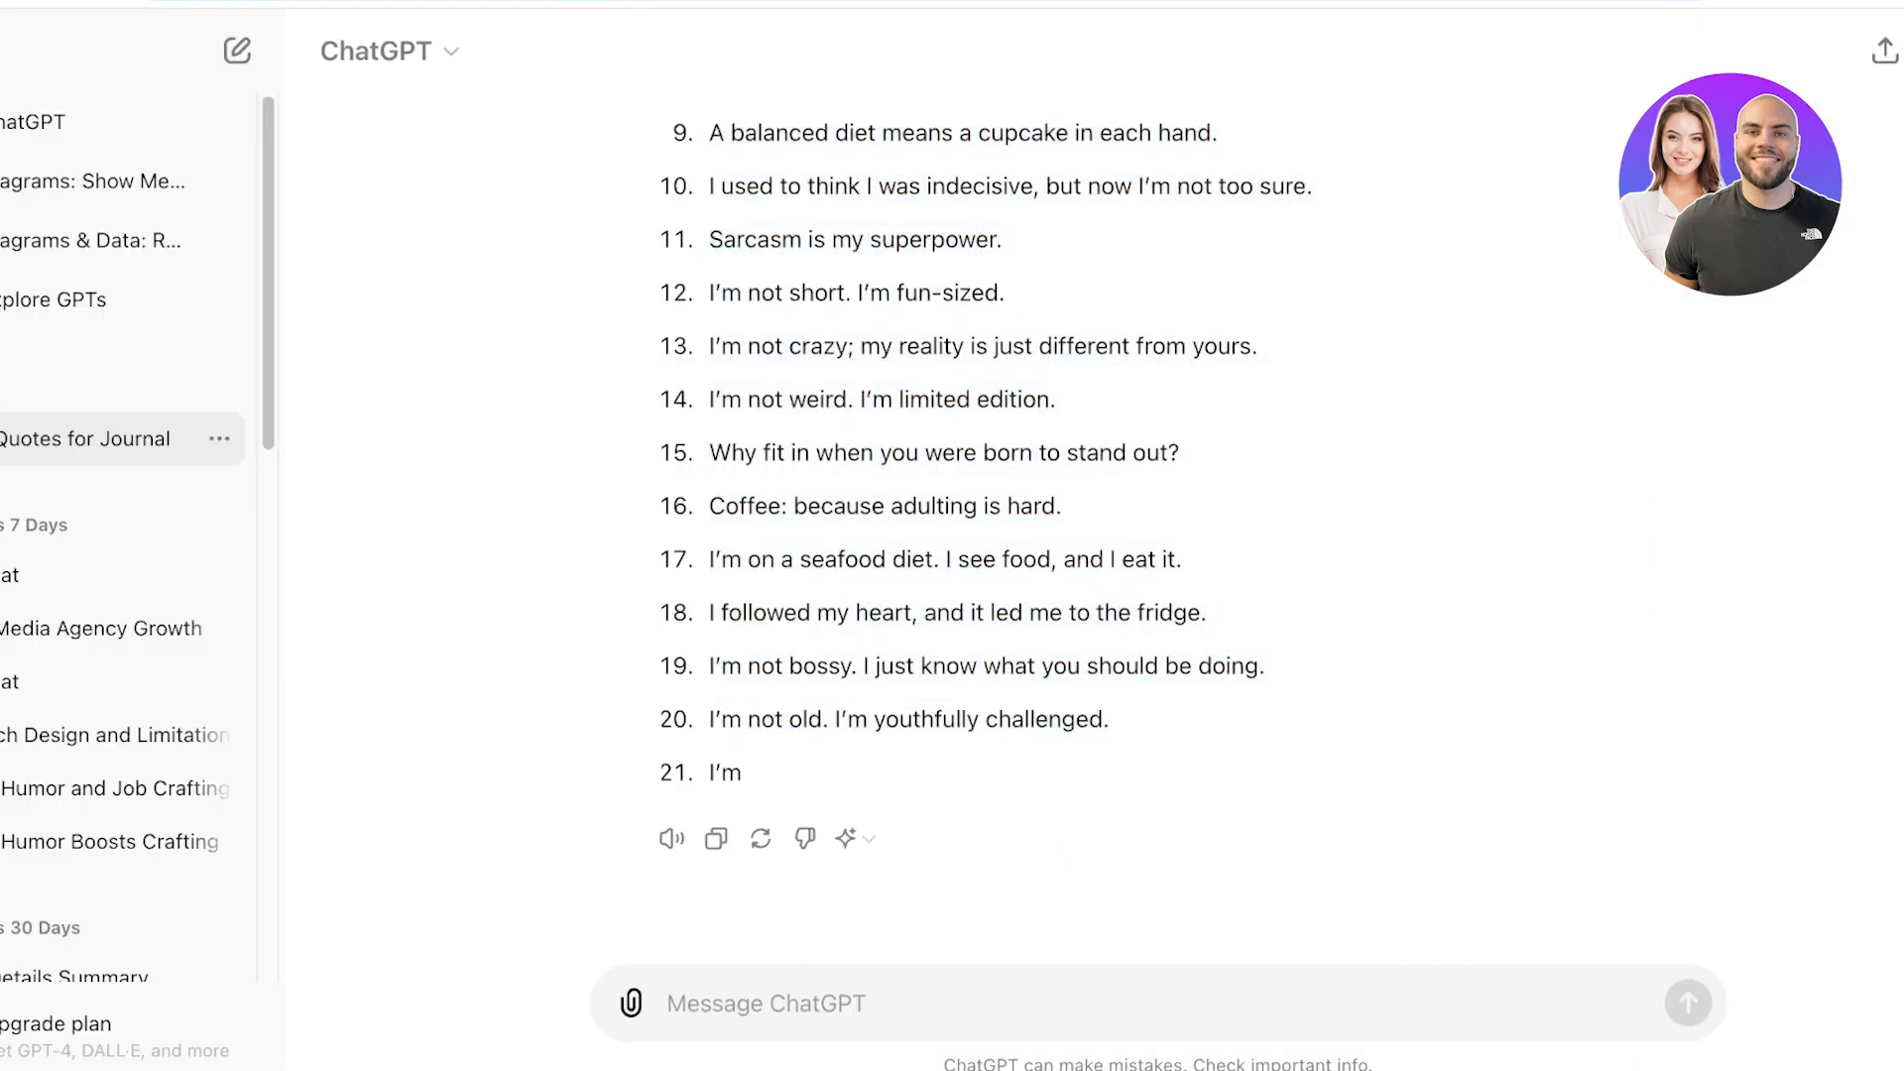
{"action": "type", "text": "write a description for my journal"}
{"action": "key", "text": "Return"}
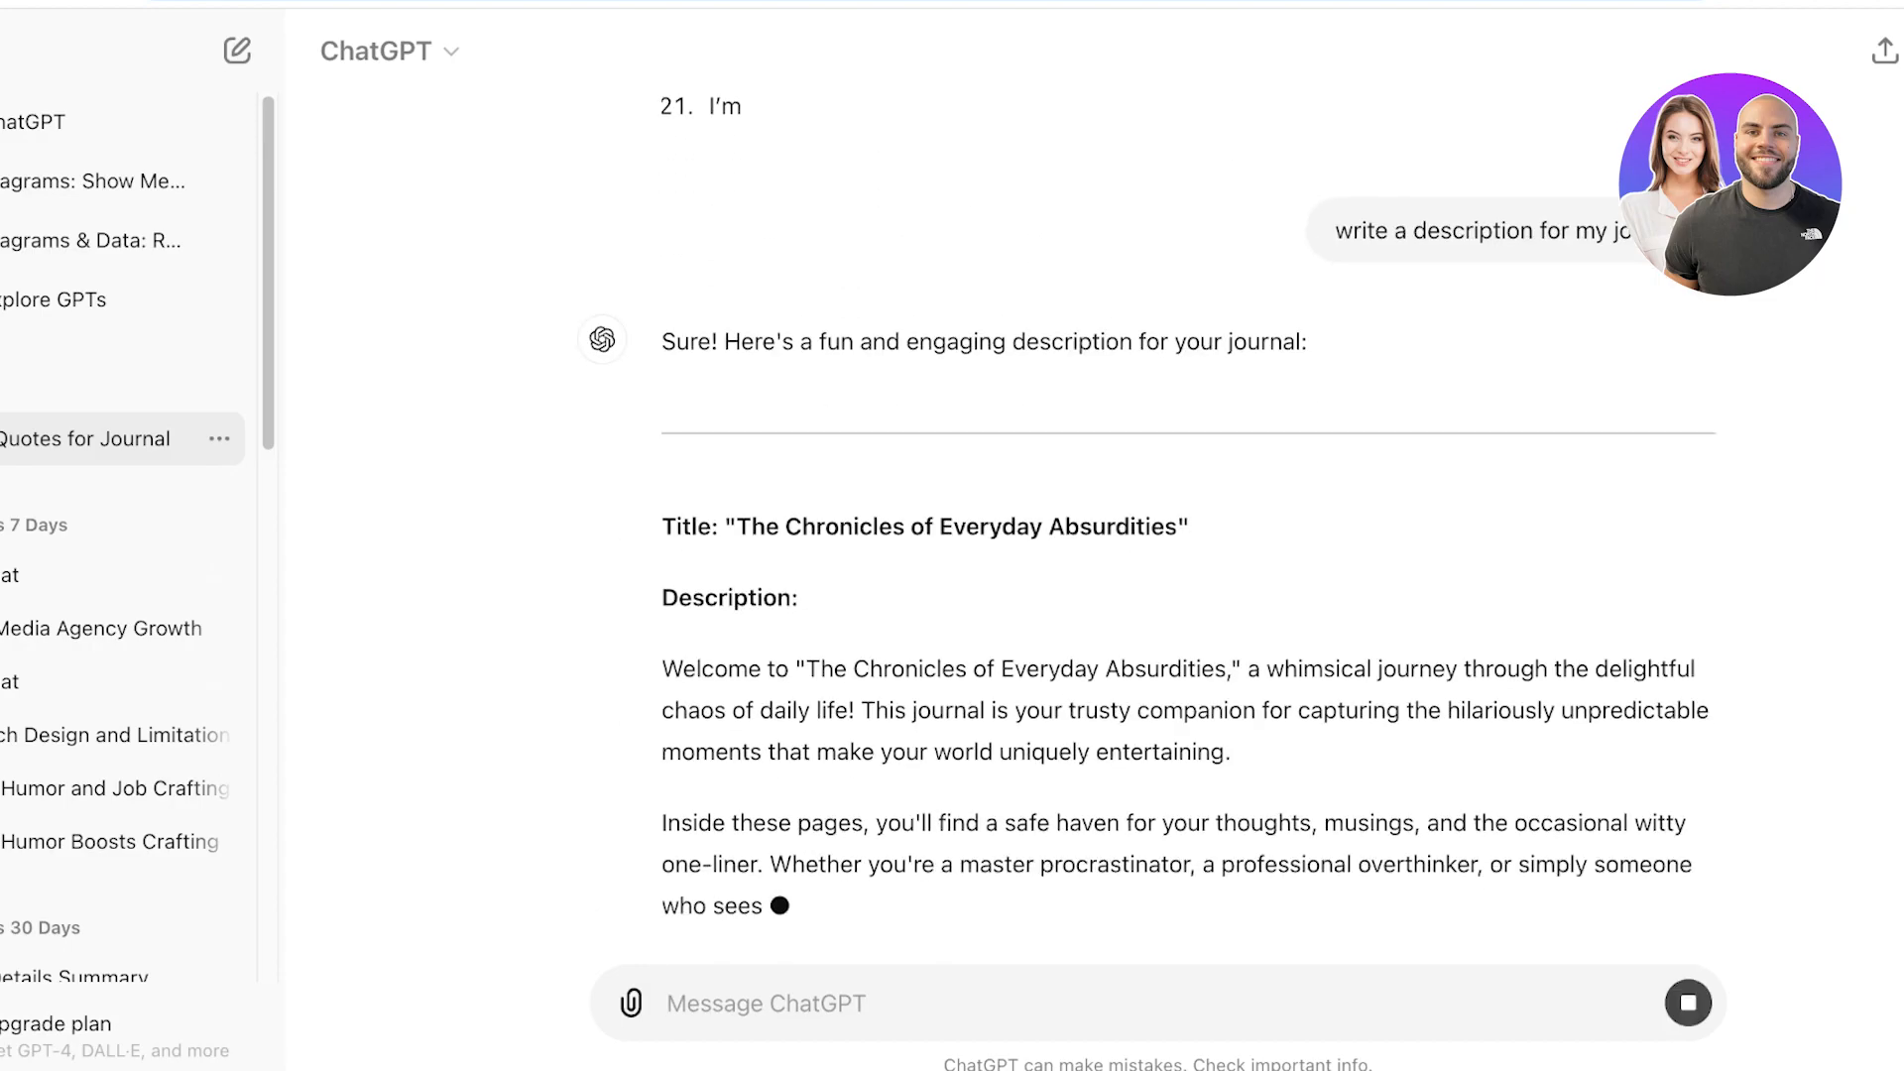
Copy the "Inside these pages…" paragraph of the generated description and paste it into the book's Description field.
{"action": "key", "text": "Escape"}
{"action": "left_click_drag", "start_coordinate": [662, 701], "coordinate": [1086, 785]}
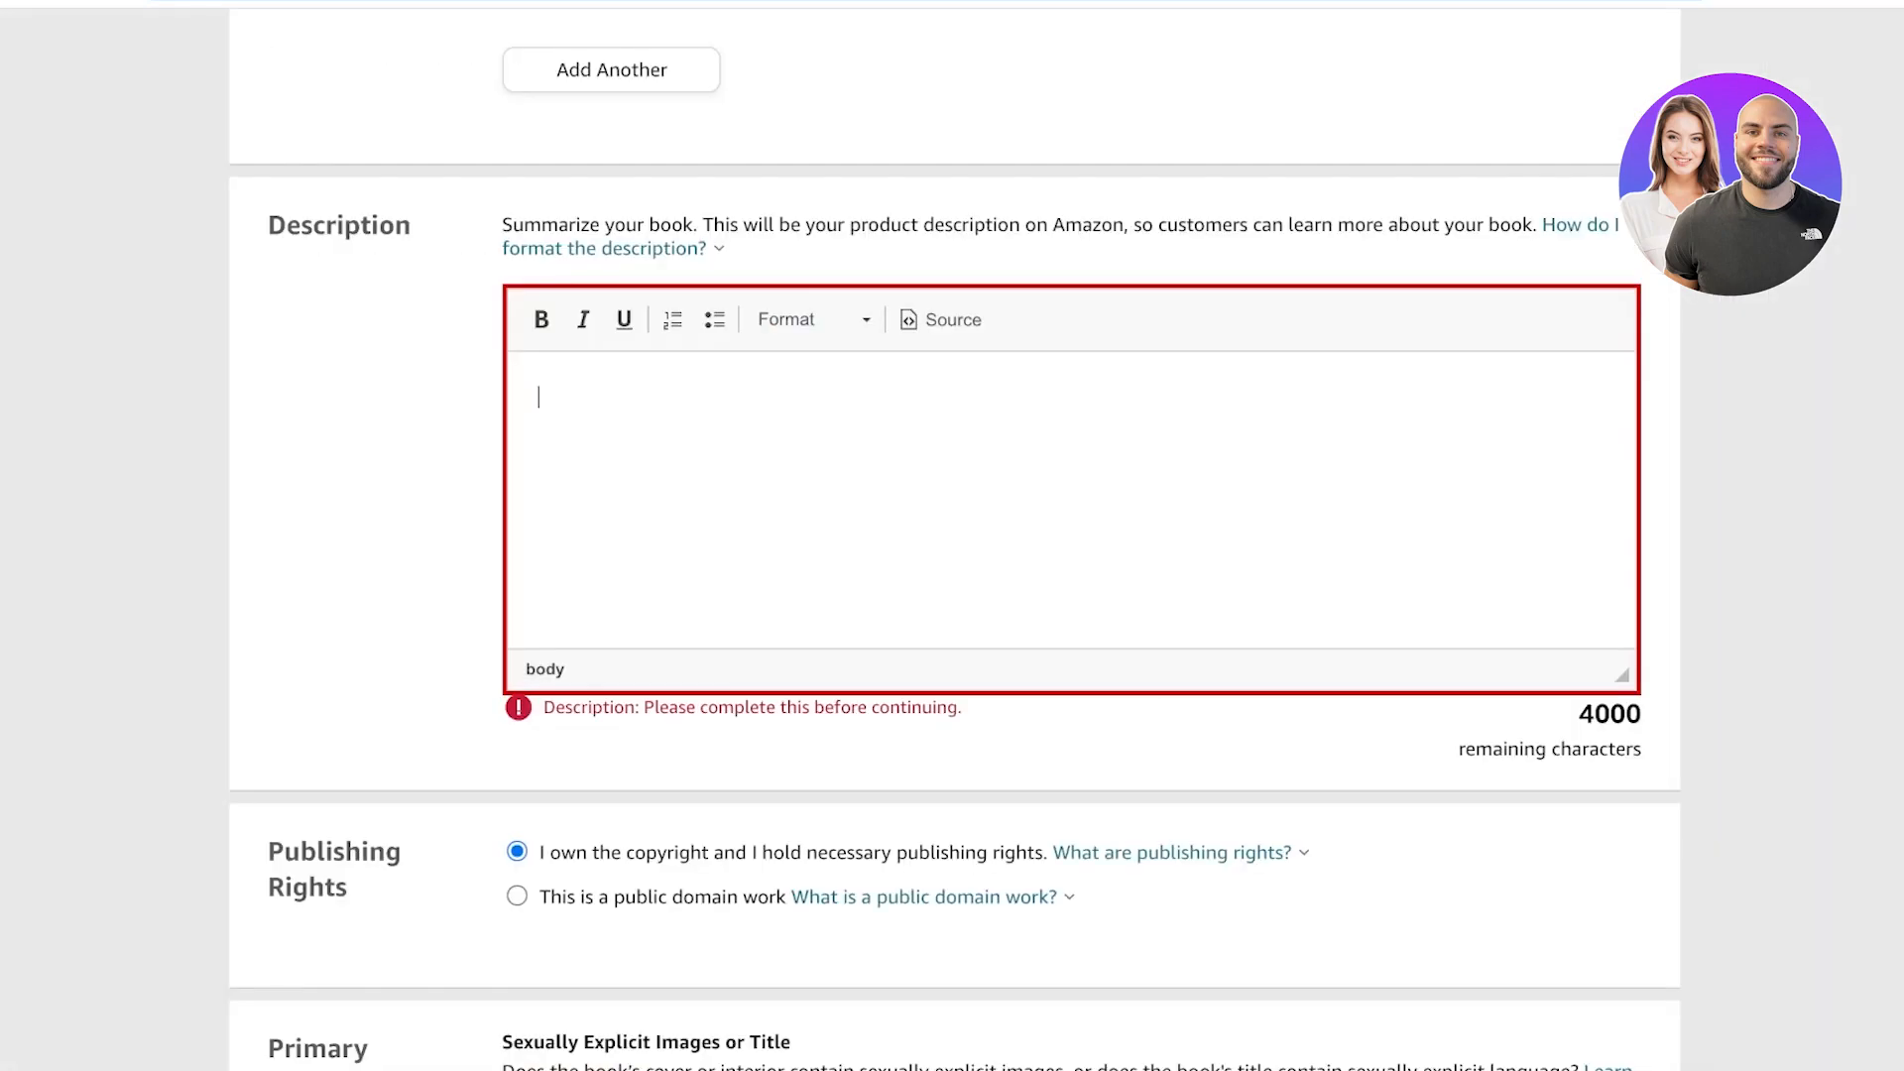
{"action": "type", "text": "Inside these pages, you'll find a safe haven for your thoughts, musings, and the occasional witty one-liner. Whether you're a master procrastinator, a professional overthinker, or simply someone who sees the humor in life's little quirks"}
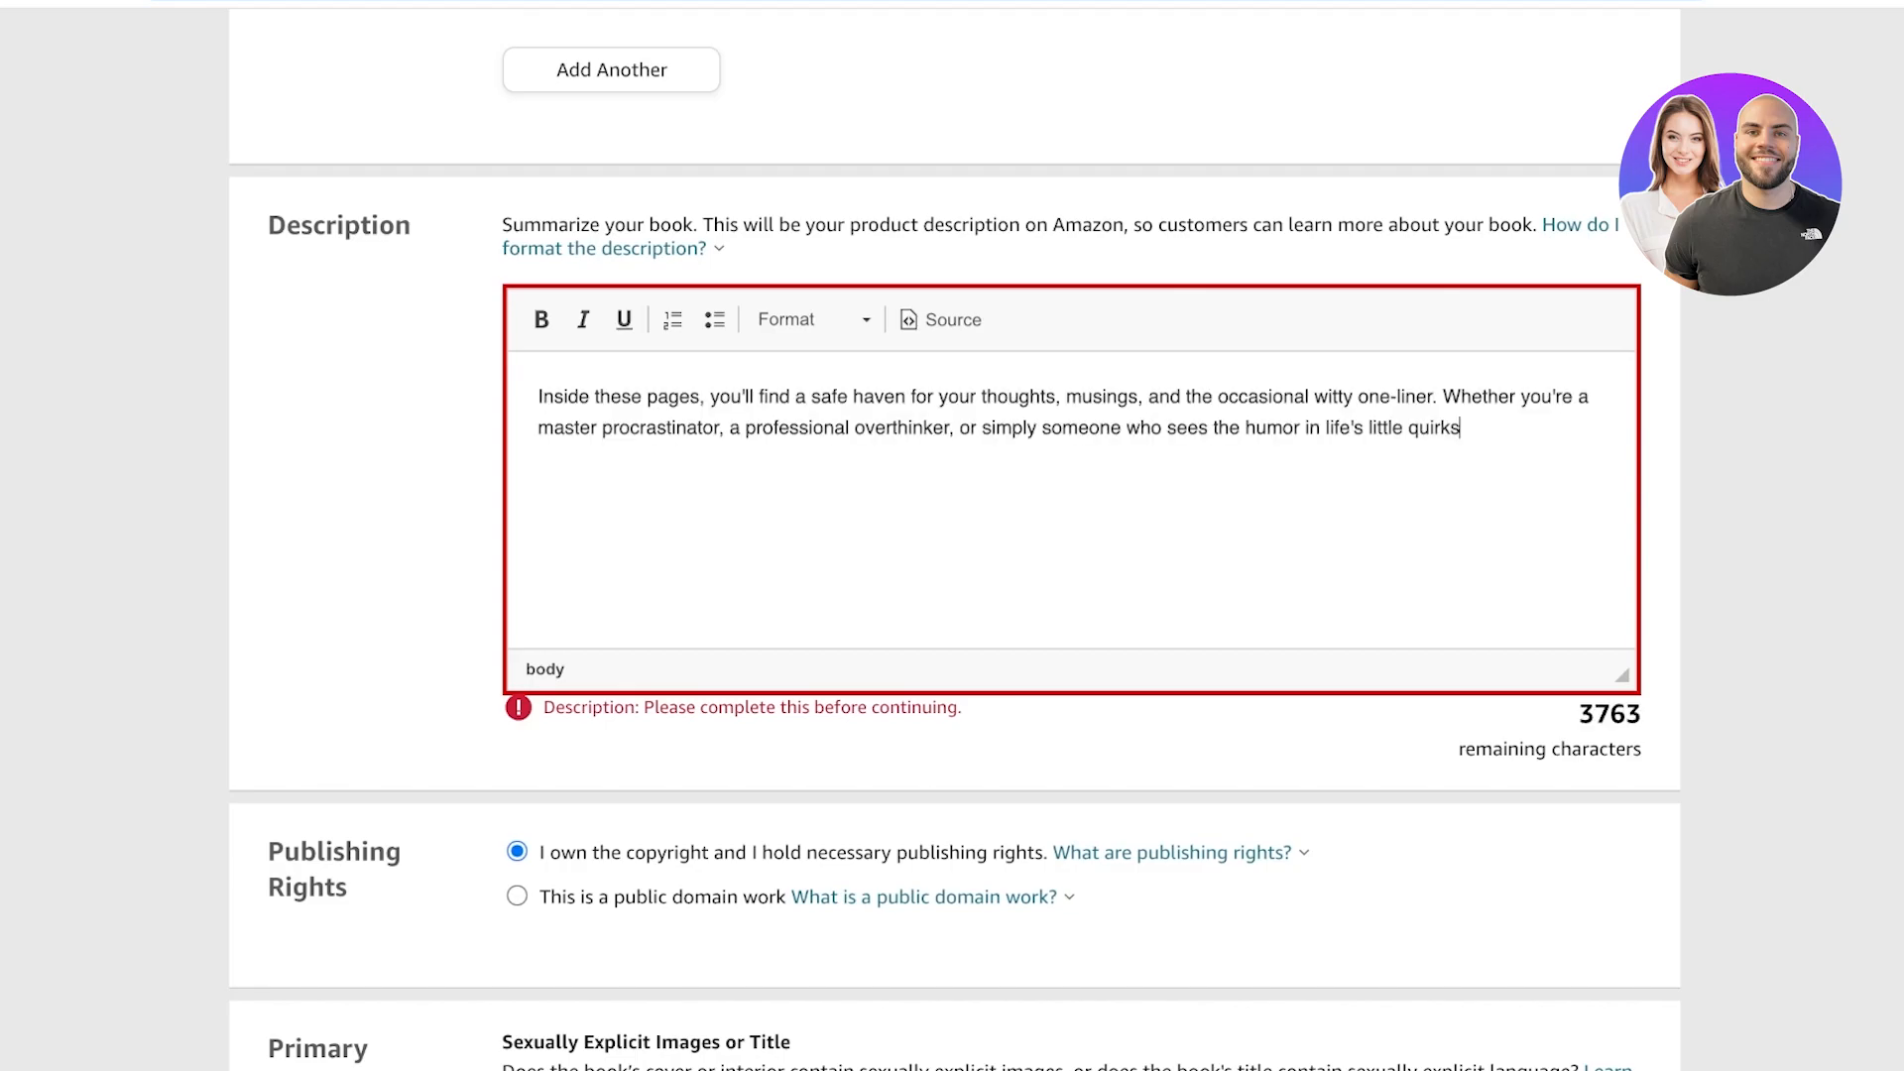
Save the paperback details and continue to the Paperback Content page.
{"action": "scroll", "coordinate": [952, 535], "scroll_direction": "down", "scroll_amount": 5}
{"action": "scroll", "coordinate": [952, 536], "scroll_direction": "down", "scroll_amount": 7}
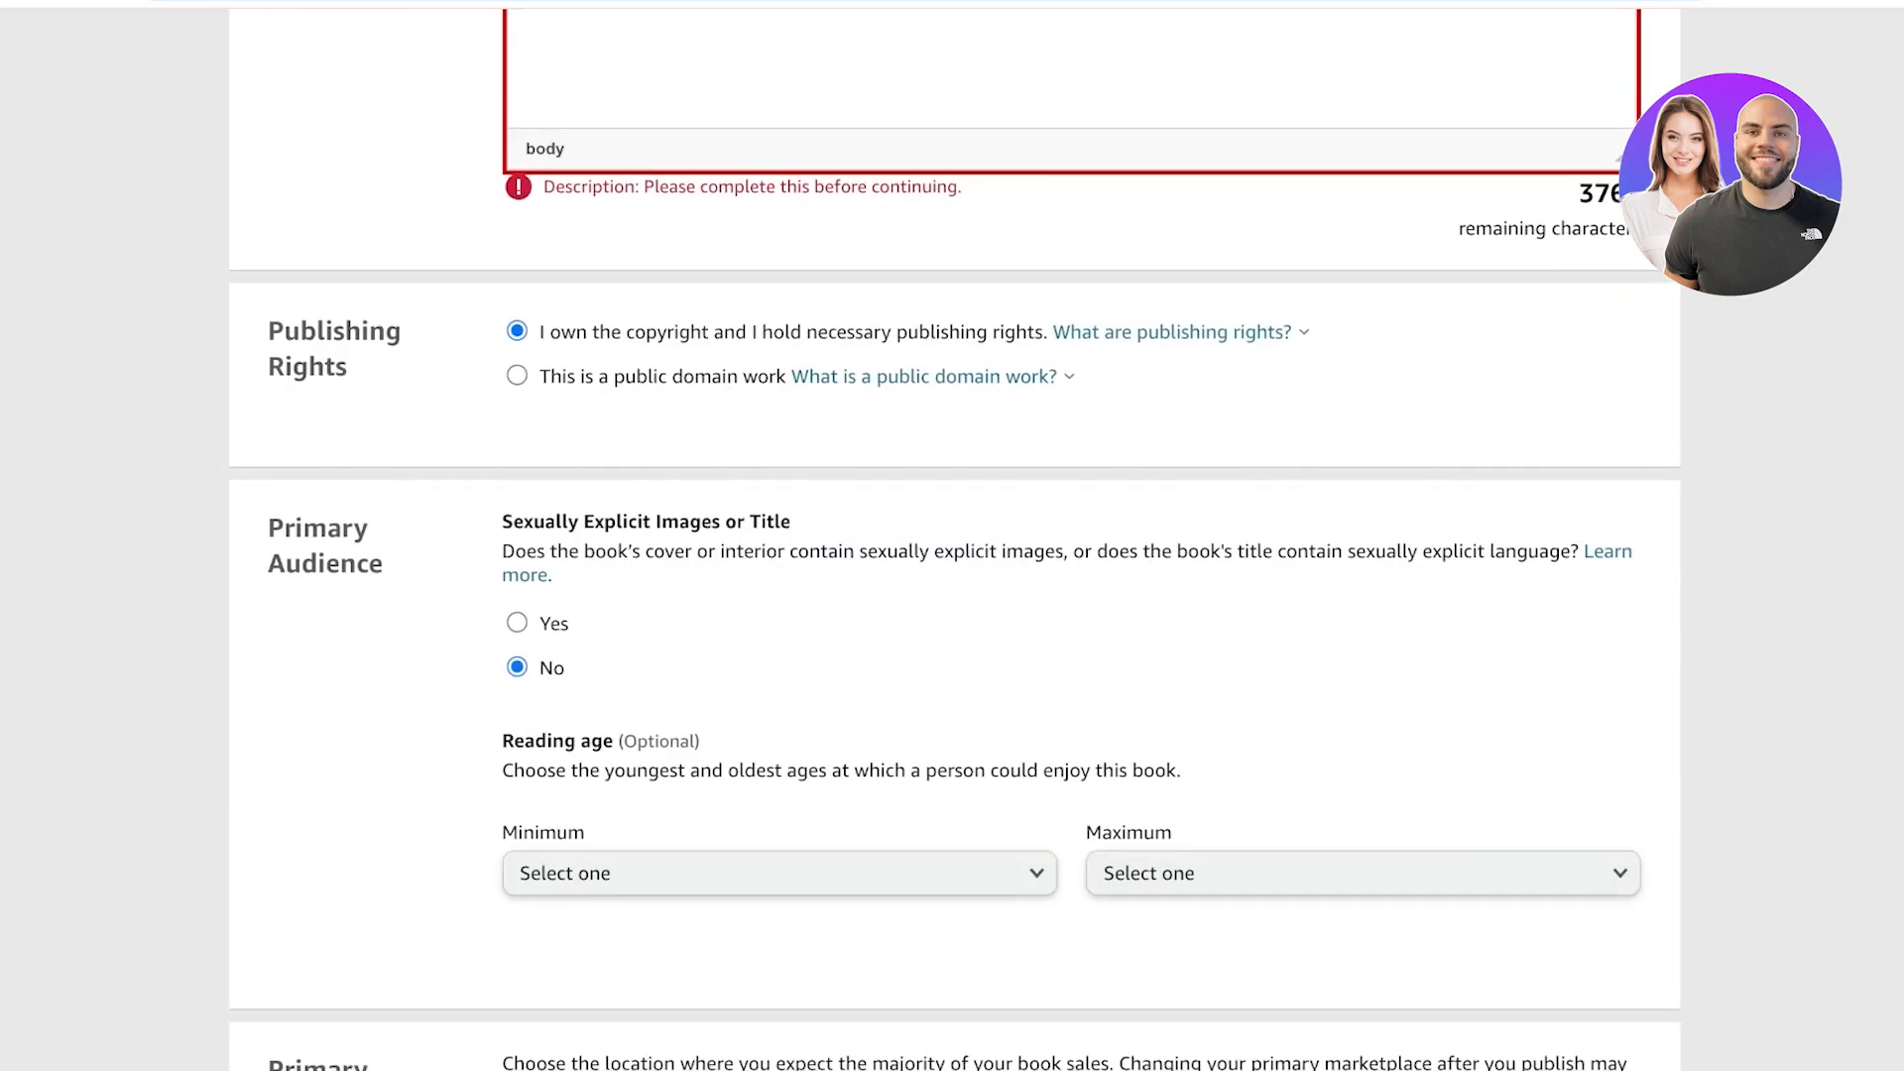
{"action": "scroll", "coordinate": [952, 535], "scroll_direction": "up", "scroll_amount": 15}
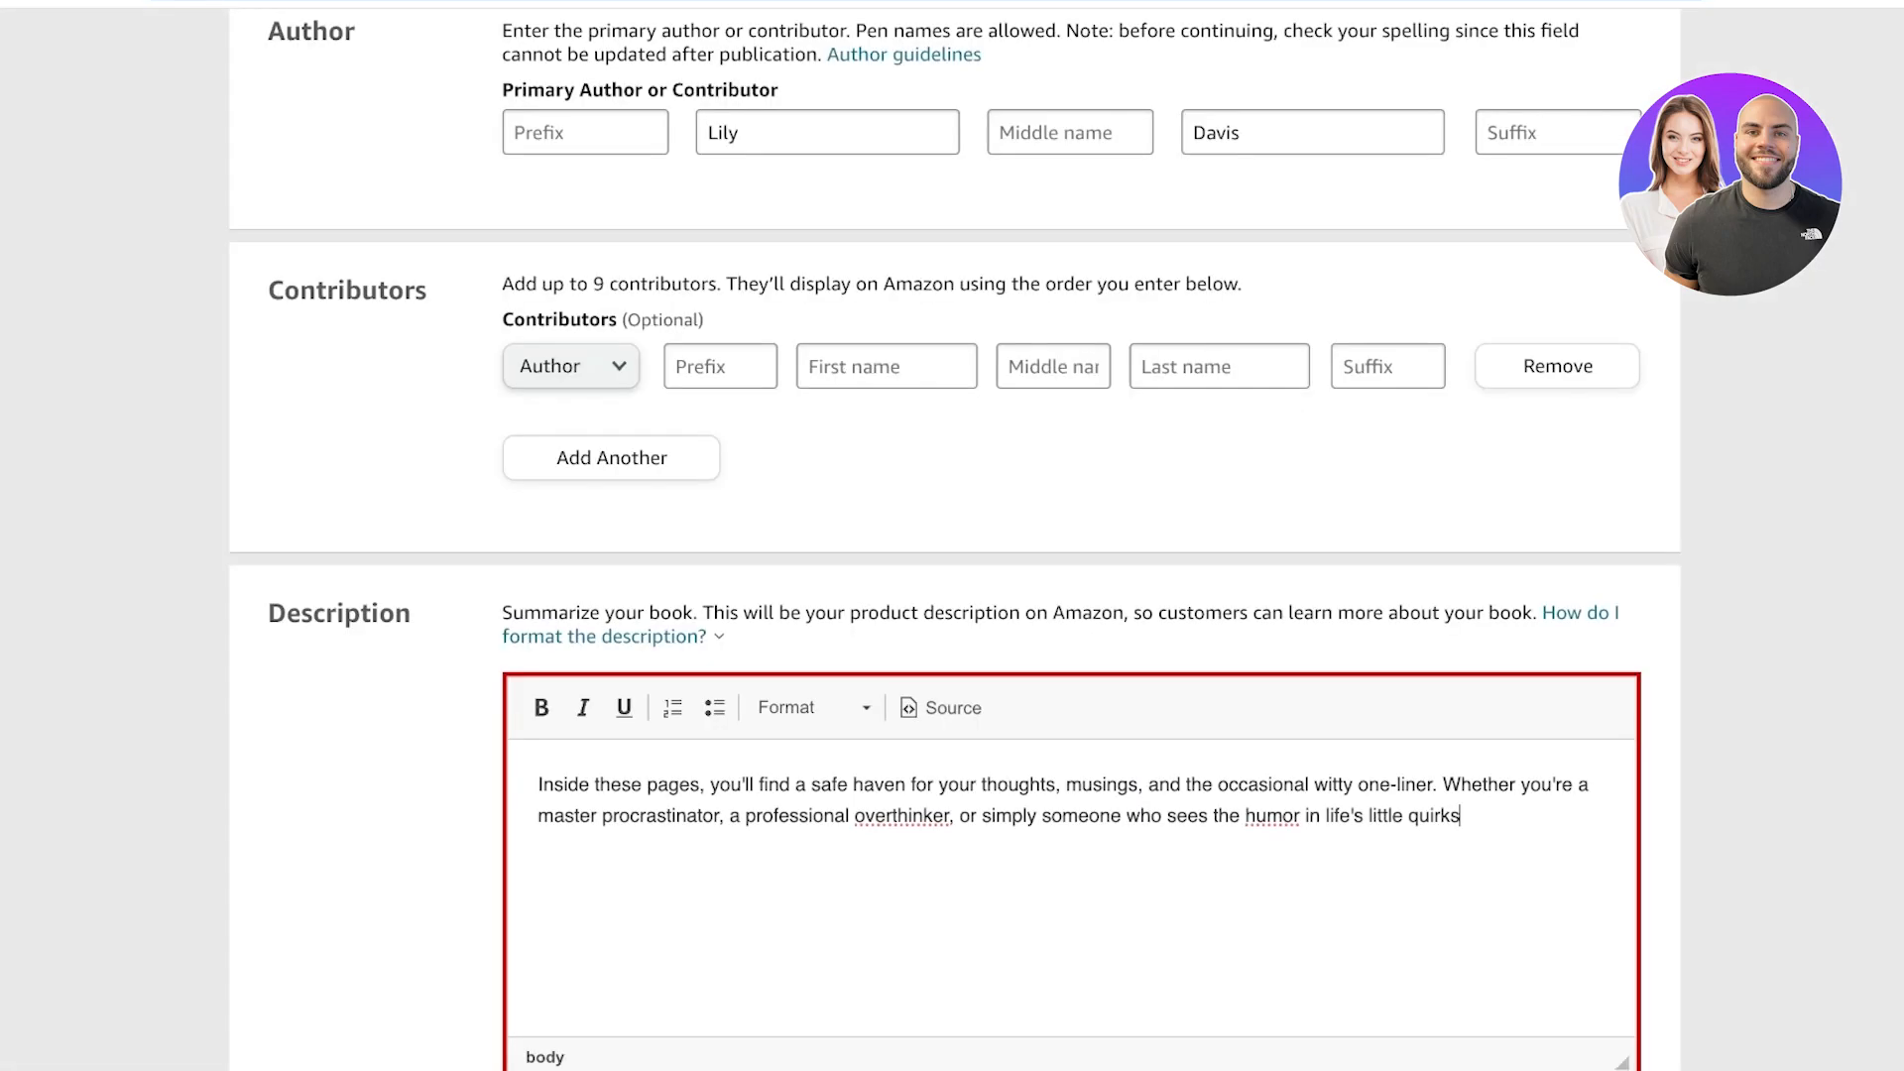
{"action": "scroll", "coordinate": [952, 535], "scroll_direction": "down", "scroll_amount": 20}
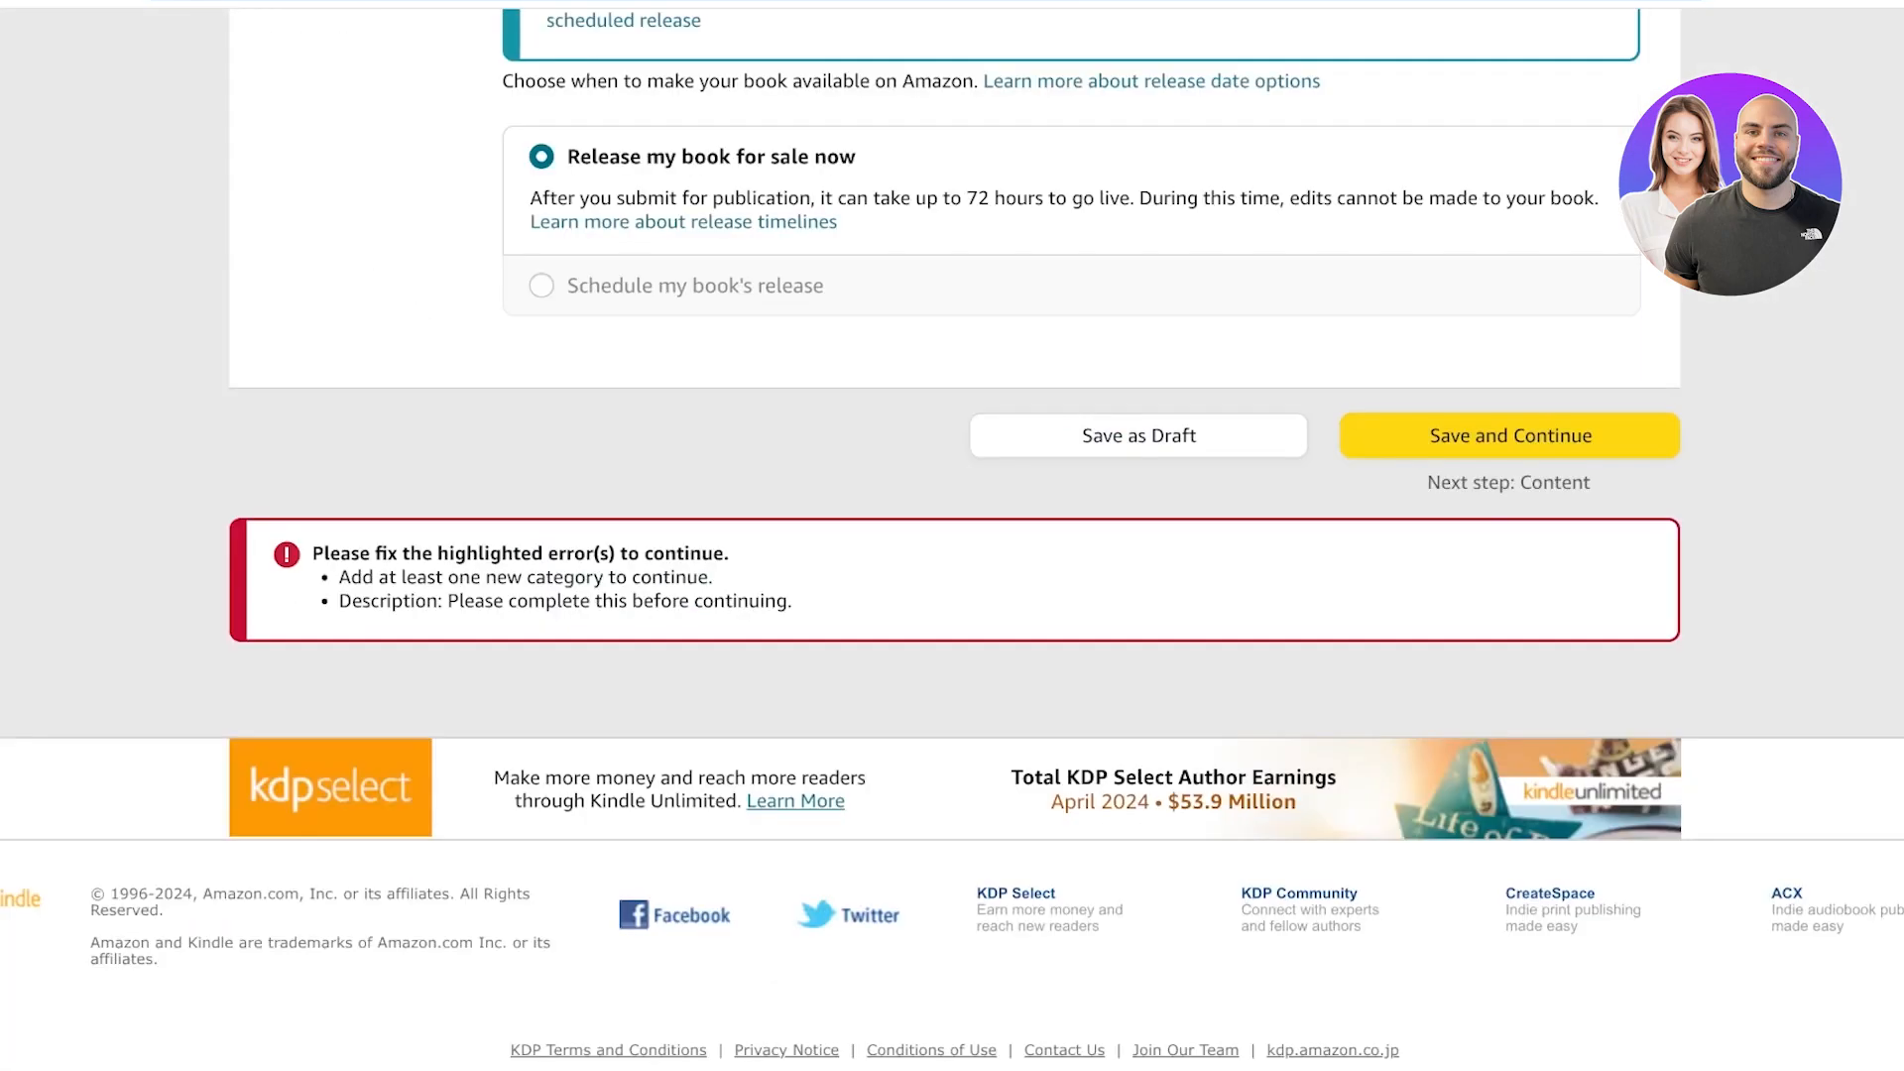
{"action": "left_click", "coordinate": [1509, 436]}
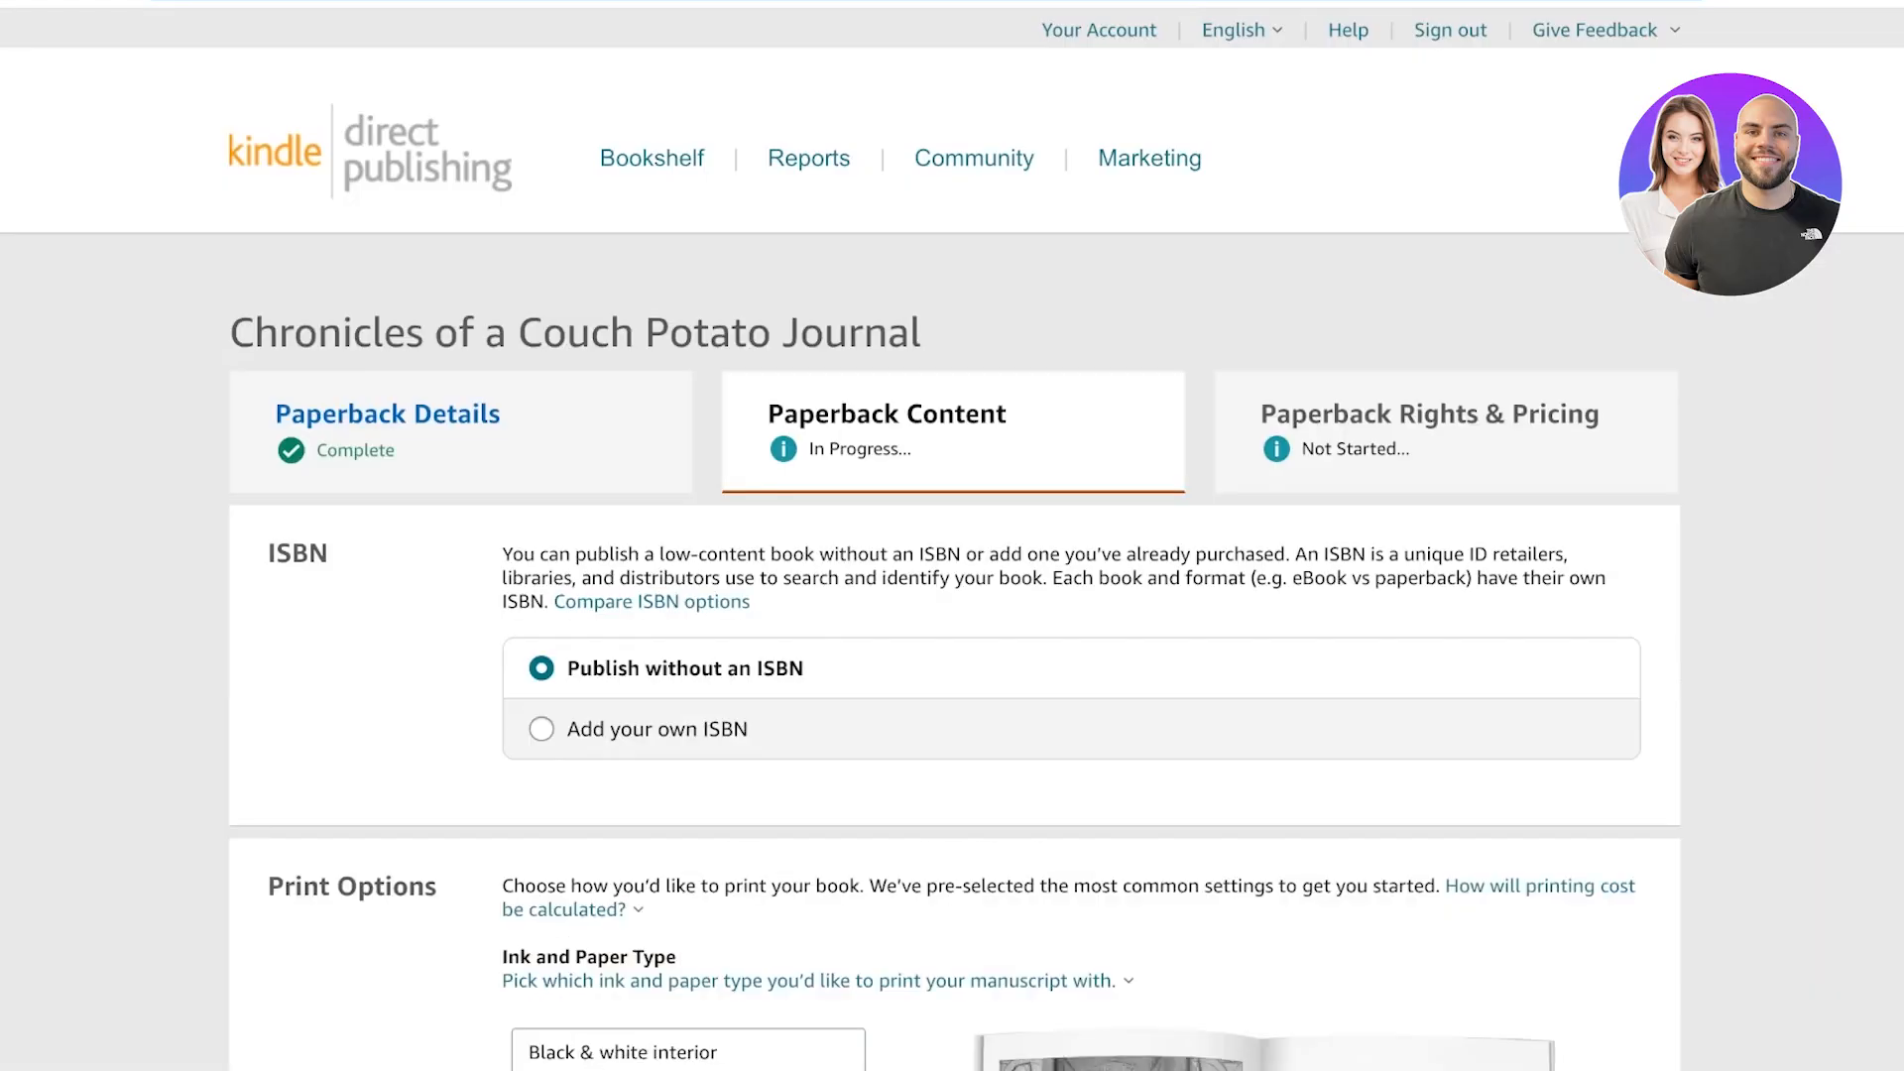
Choose black & white interior with white paper as the ink and paper type.
{"action": "scroll", "coordinate": [952, 535], "scroll_direction": "down", "scroll_amount": 8}
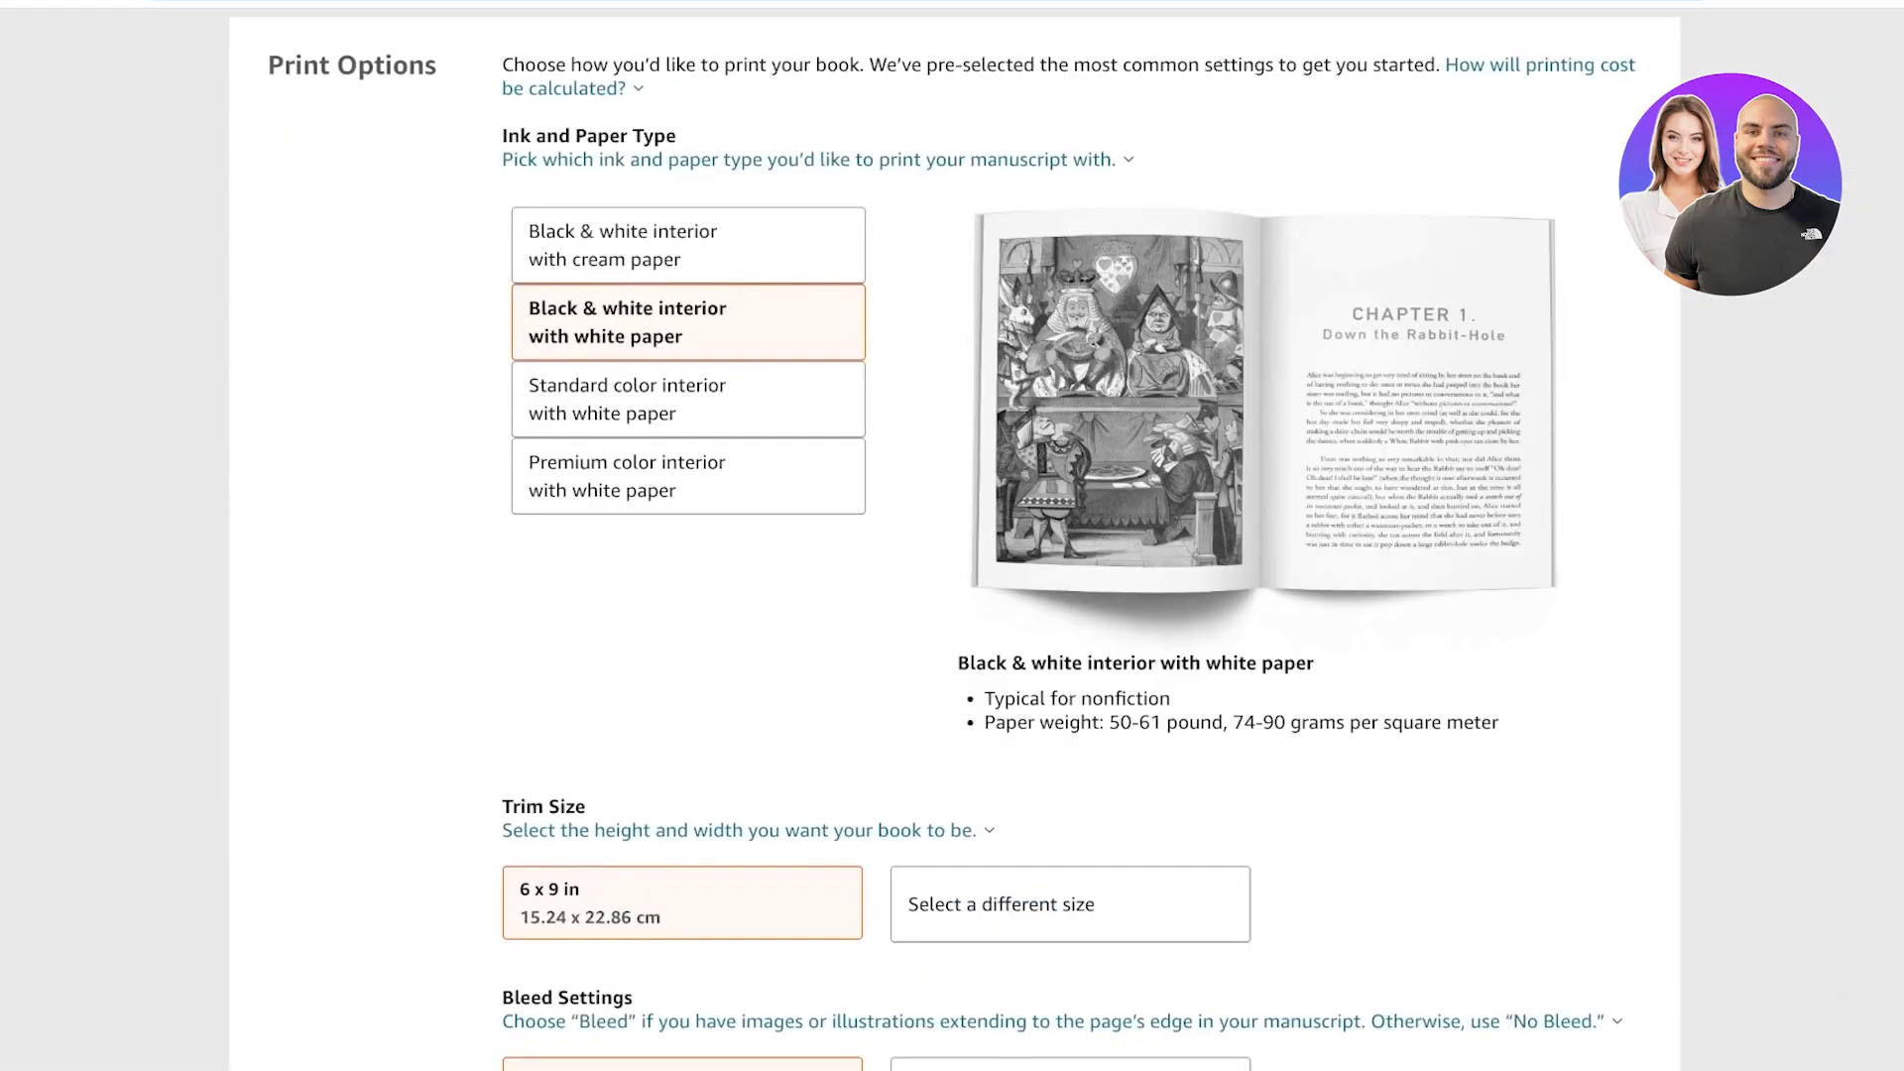
{"action": "scroll", "coordinate": [952, 535], "scroll_direction": "up", "scroll_amount": 1}
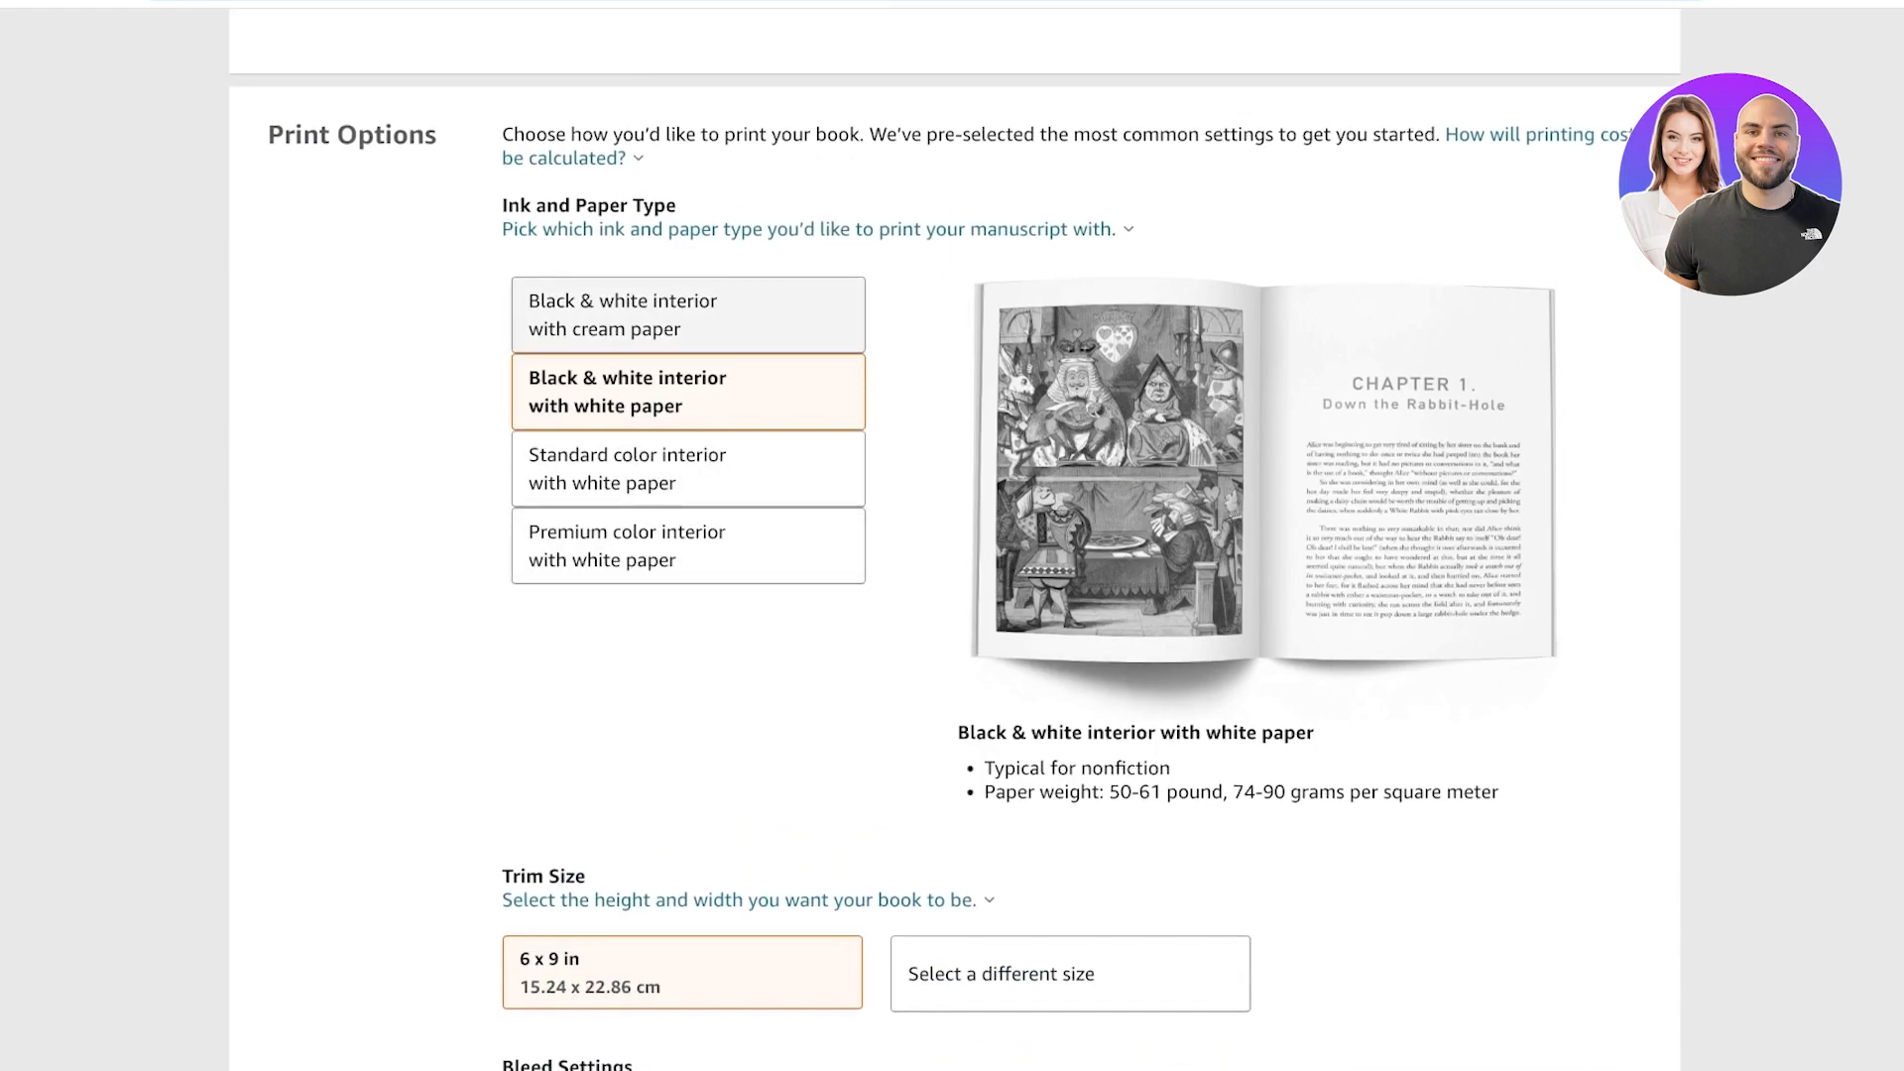
{"action": "left_click", "coordinate": [688, 316]}
{"action": "left_click", "coordinate": [688, 392]}
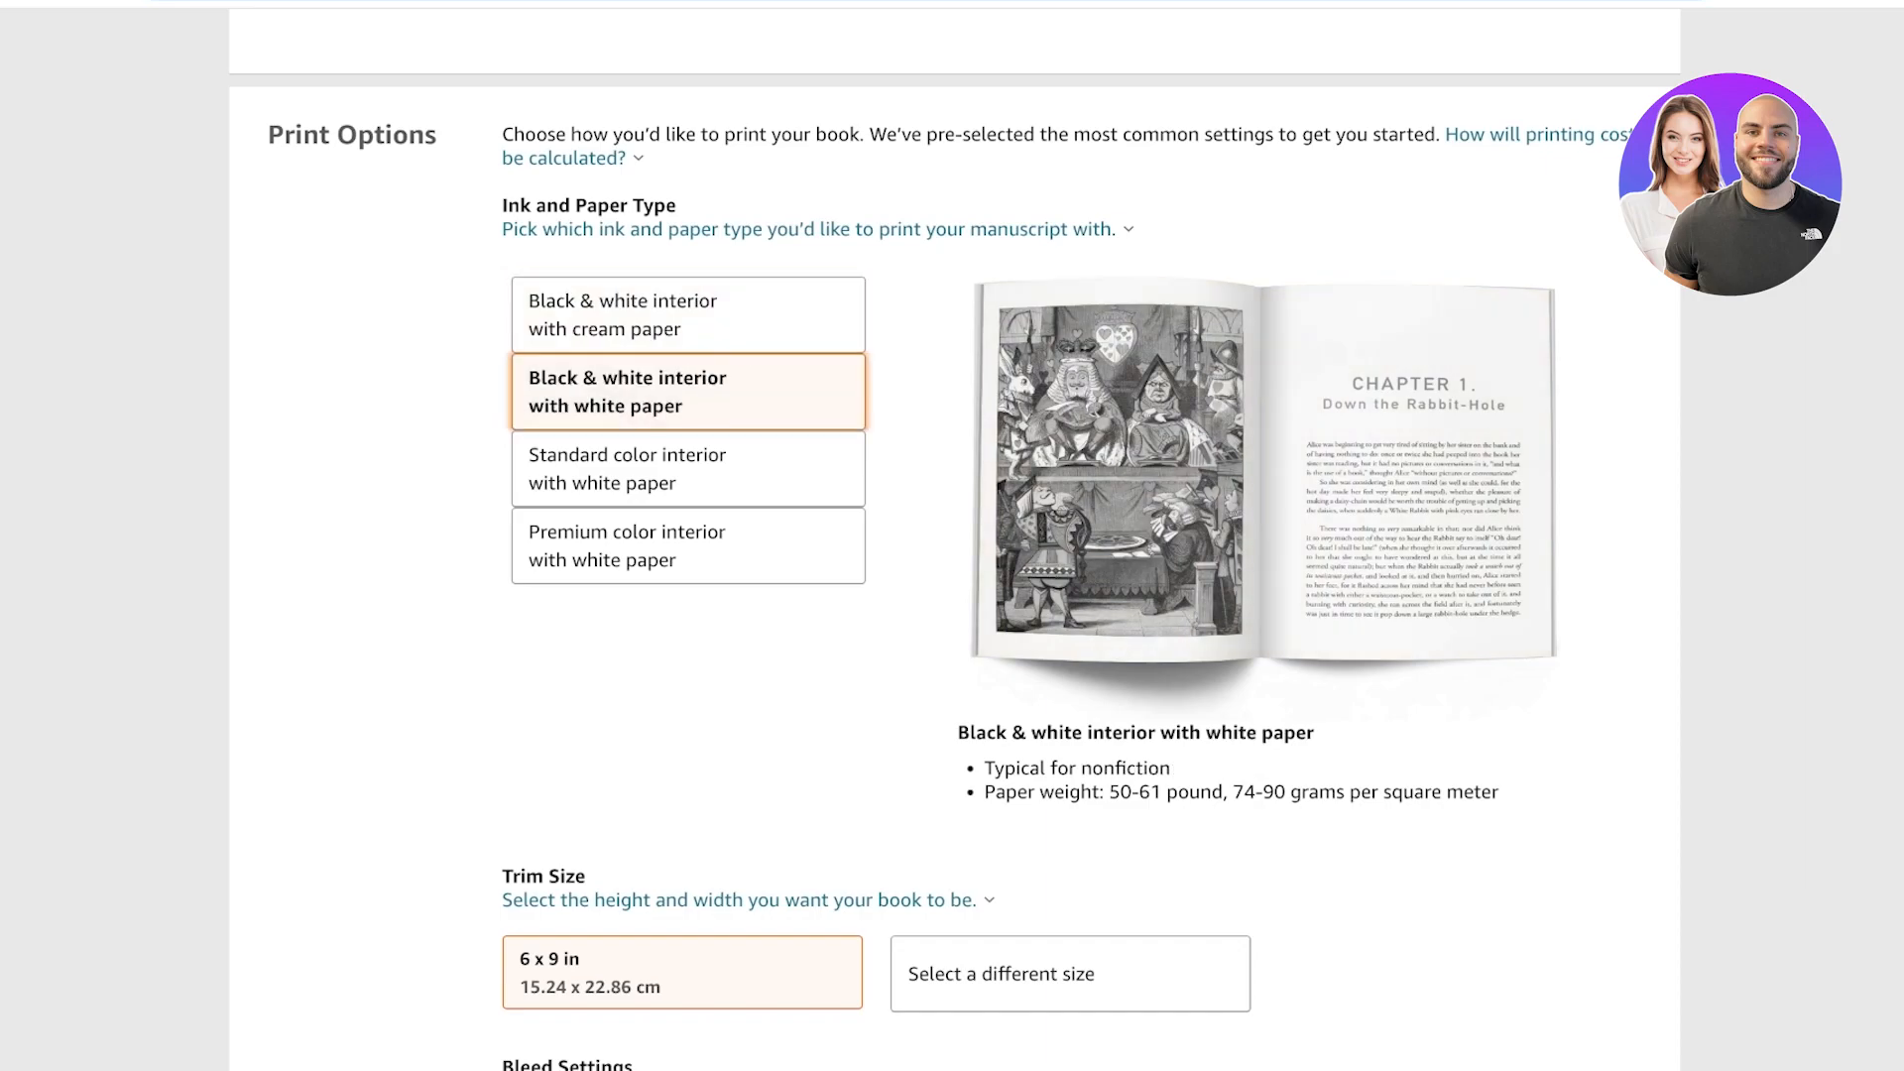
{"action": "left_click", "coordinate": [688, 469]}
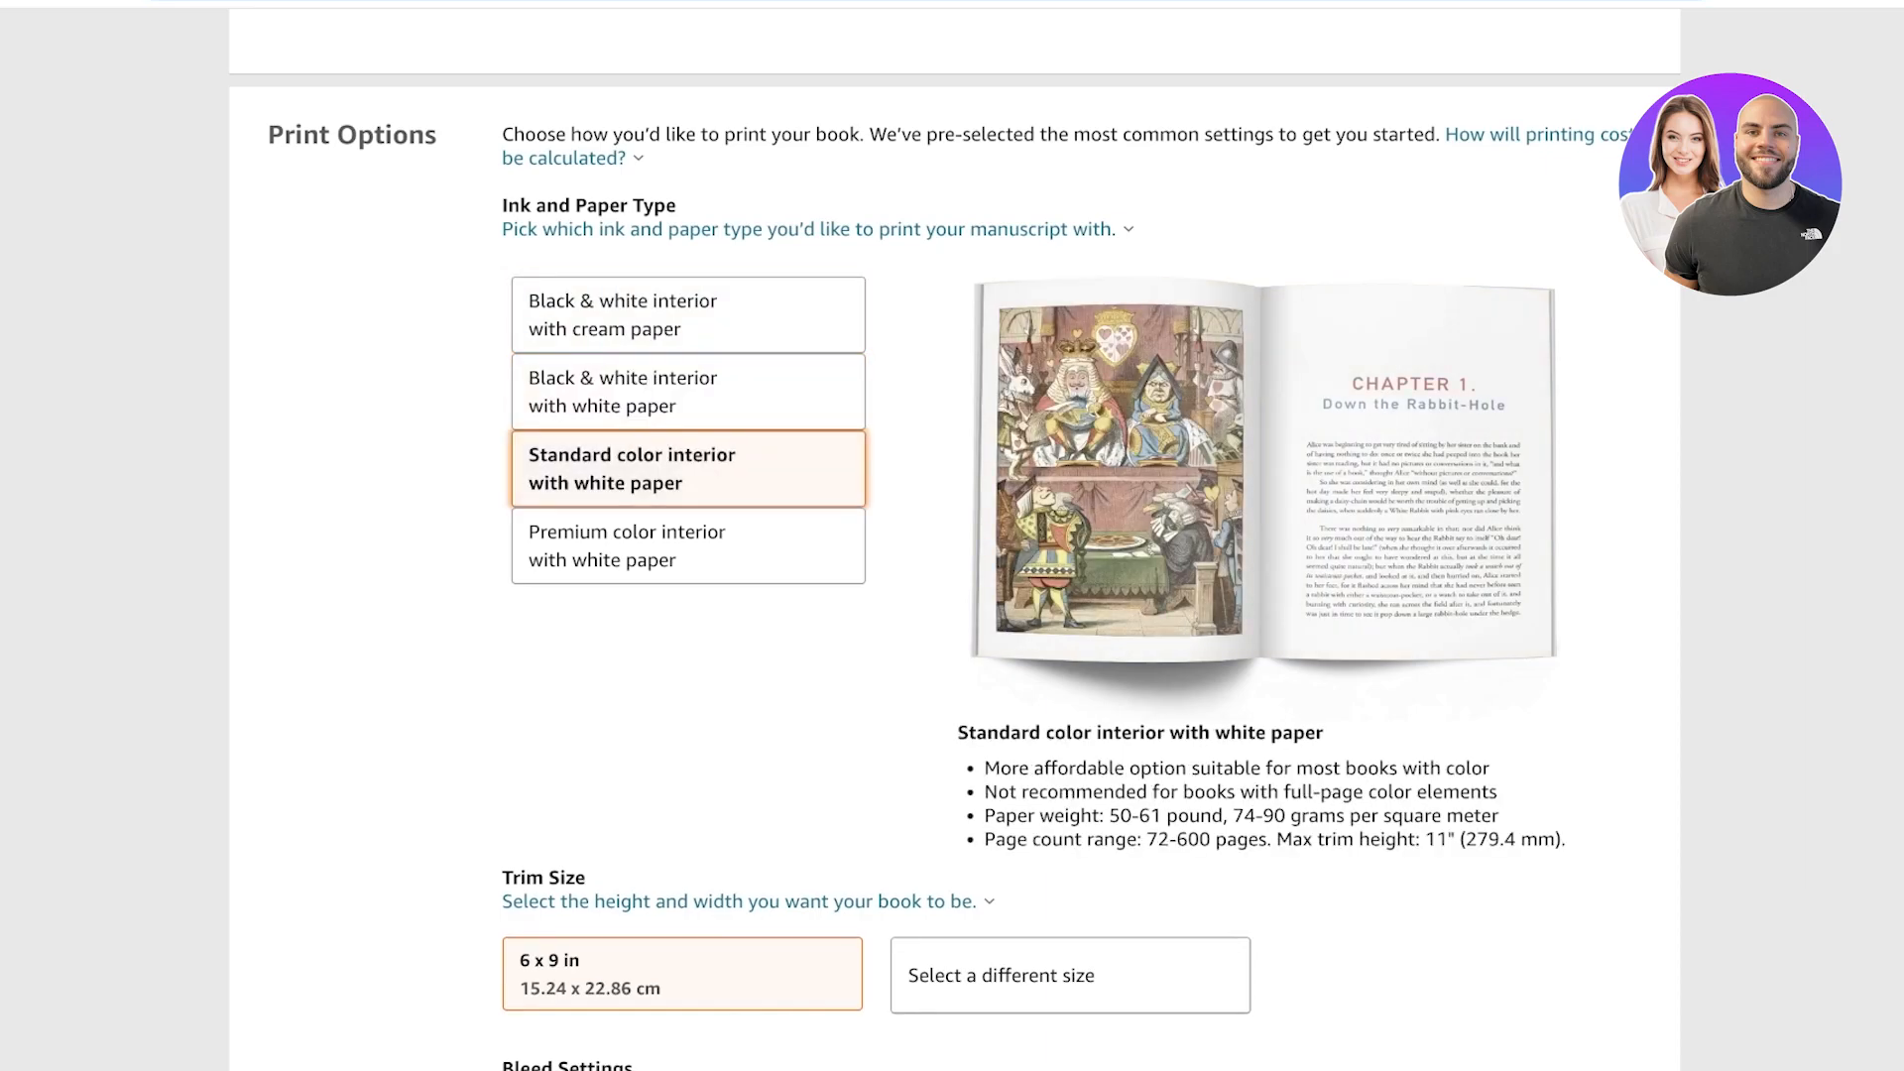
{"action": "left_click", "coordinate": [689, 392]}
Set the bleed setting to No Bleed and the paperback cover finish to Matte.
{"action": "scroll", "coordinate": [952, 535], "scroll_direction": "down", "scroll_amount": 5}
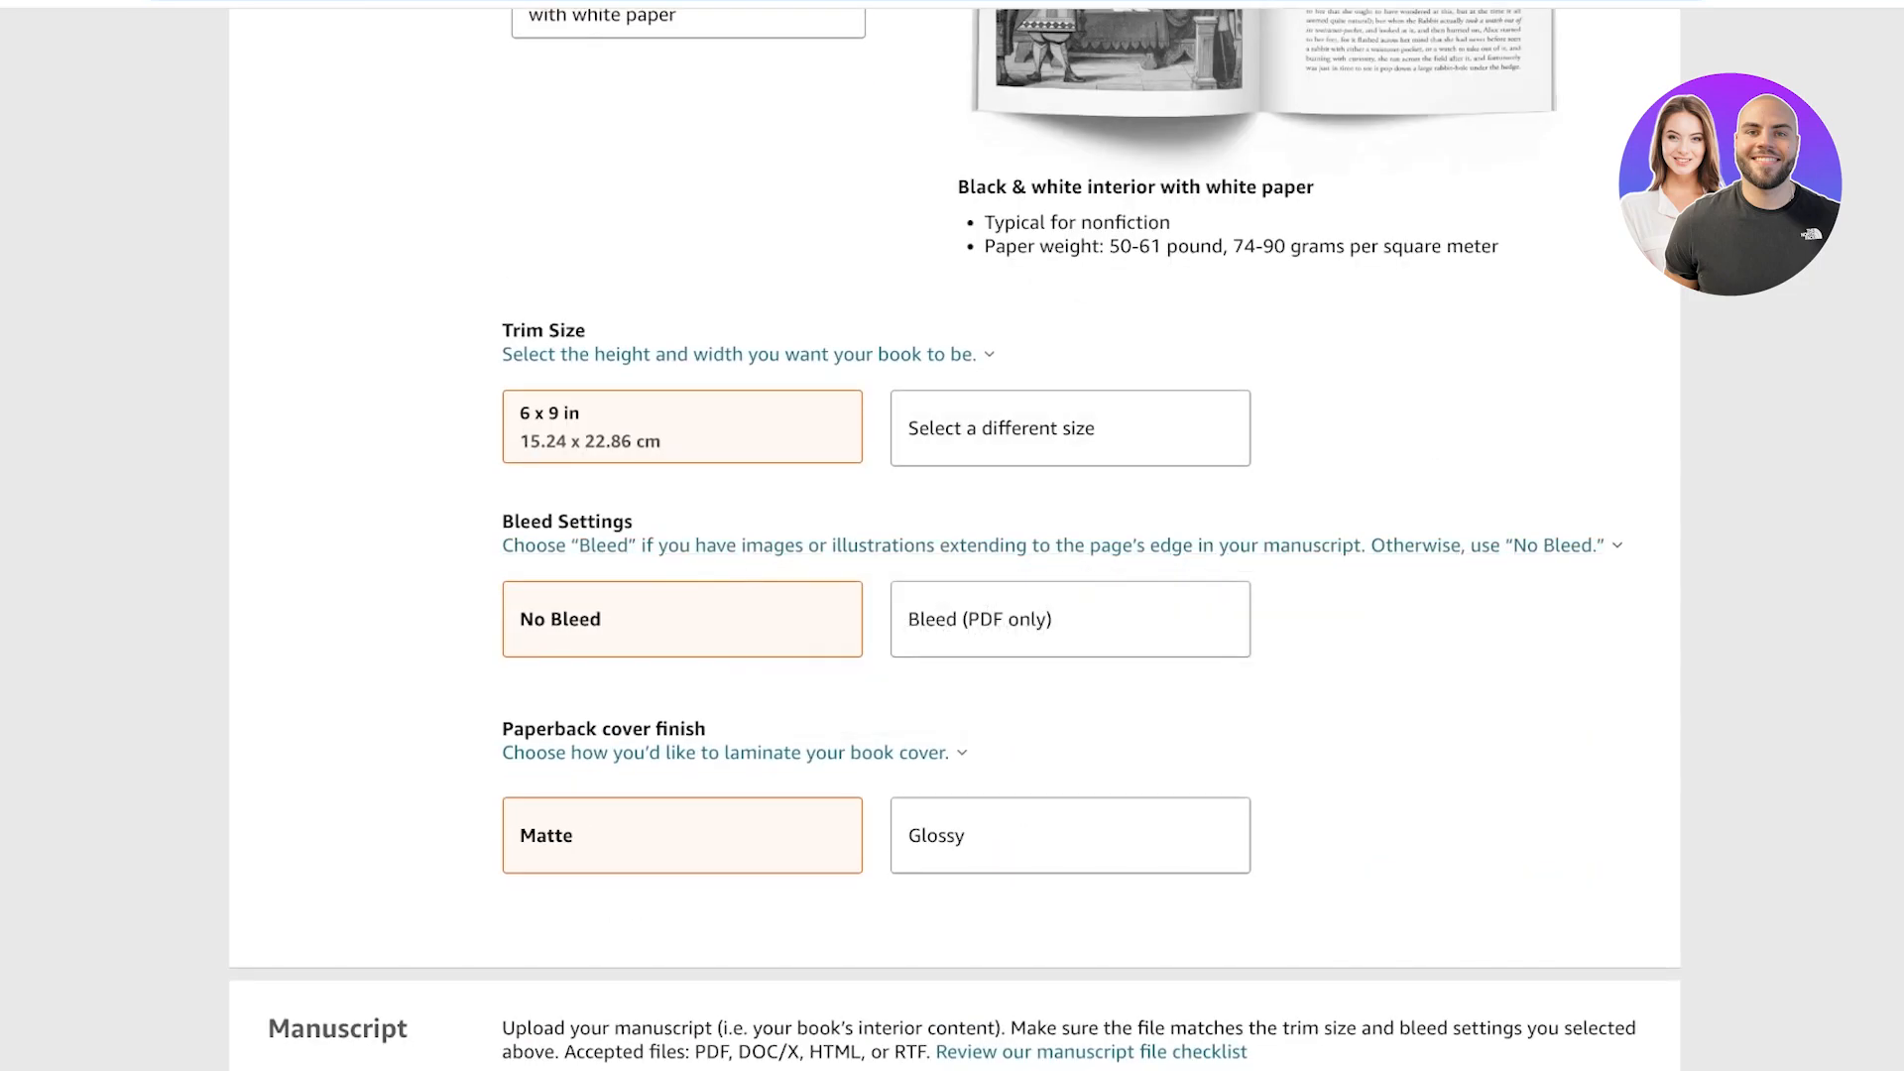
{"action": "scroll", "coordinate": [952, 535], "scroll_direction": "down", "scroll_amount": 2}
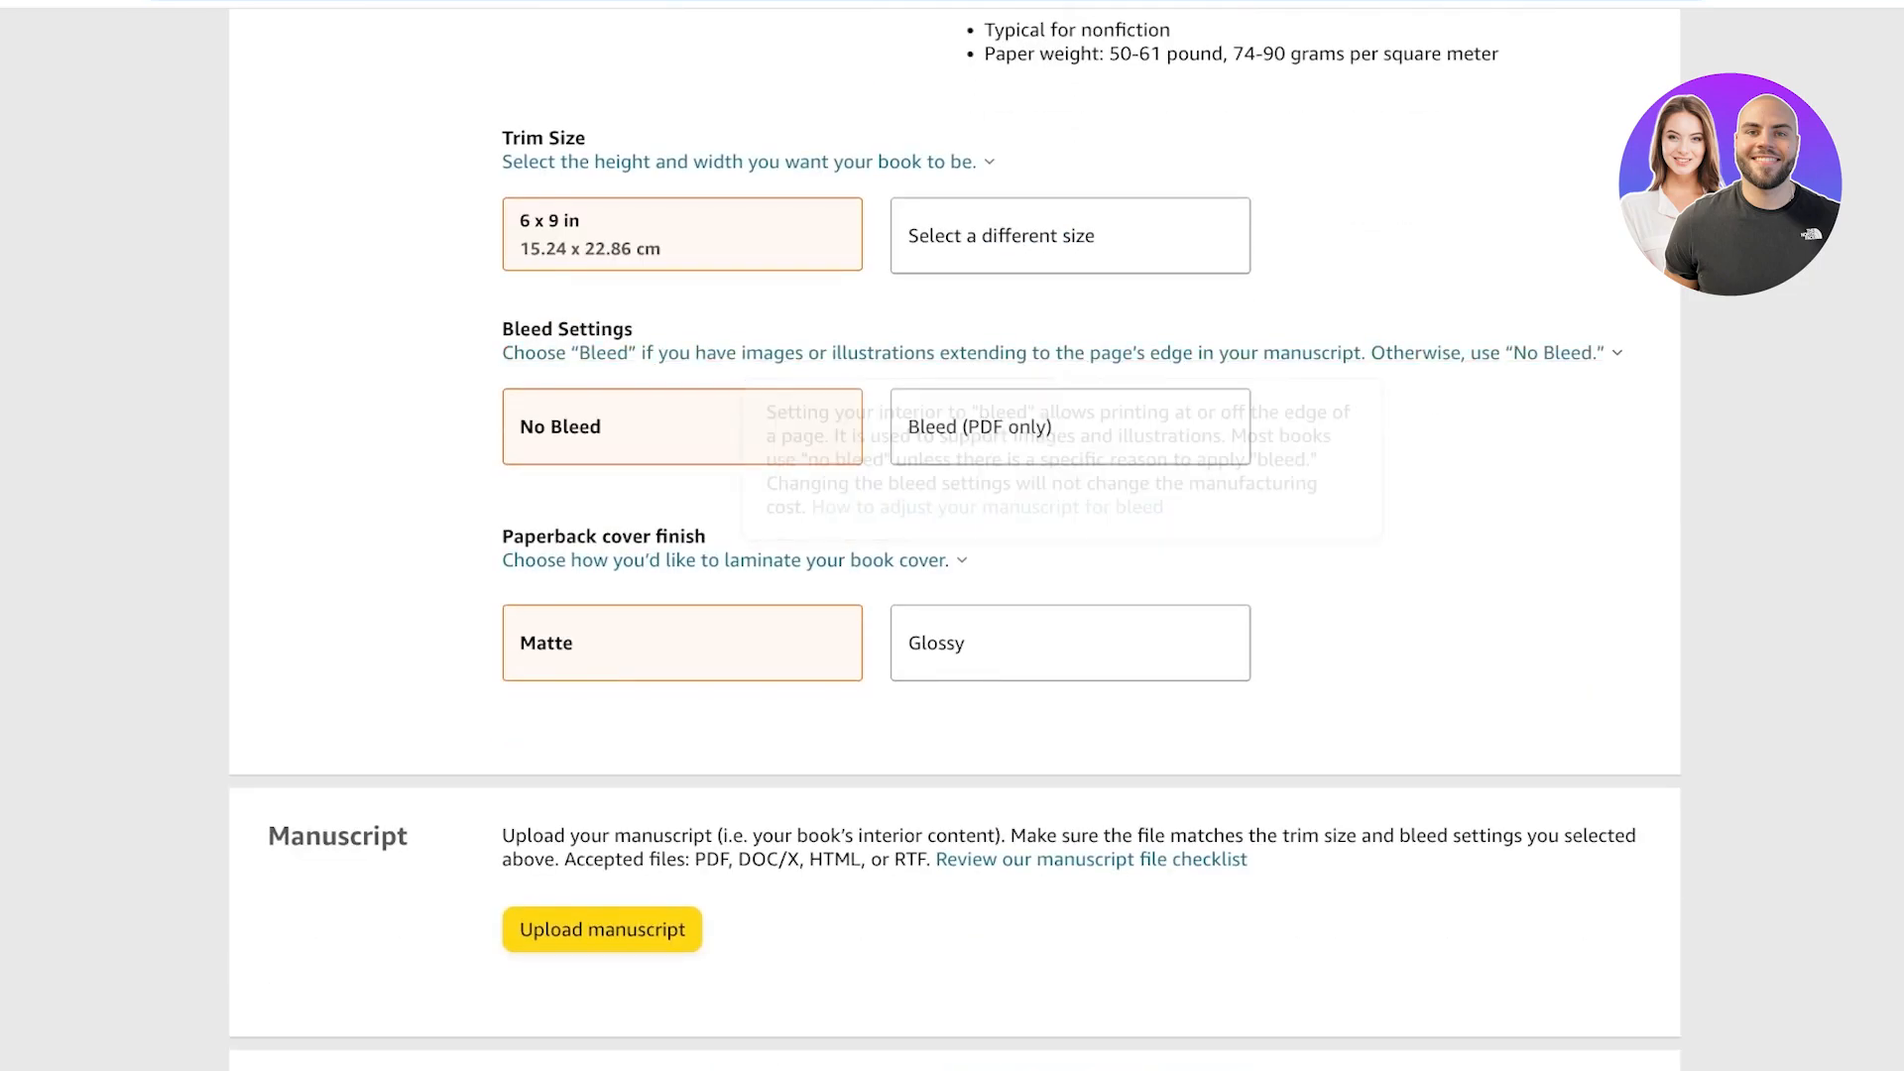
{"action": "left_click", "coordinate": [1070, 426]}
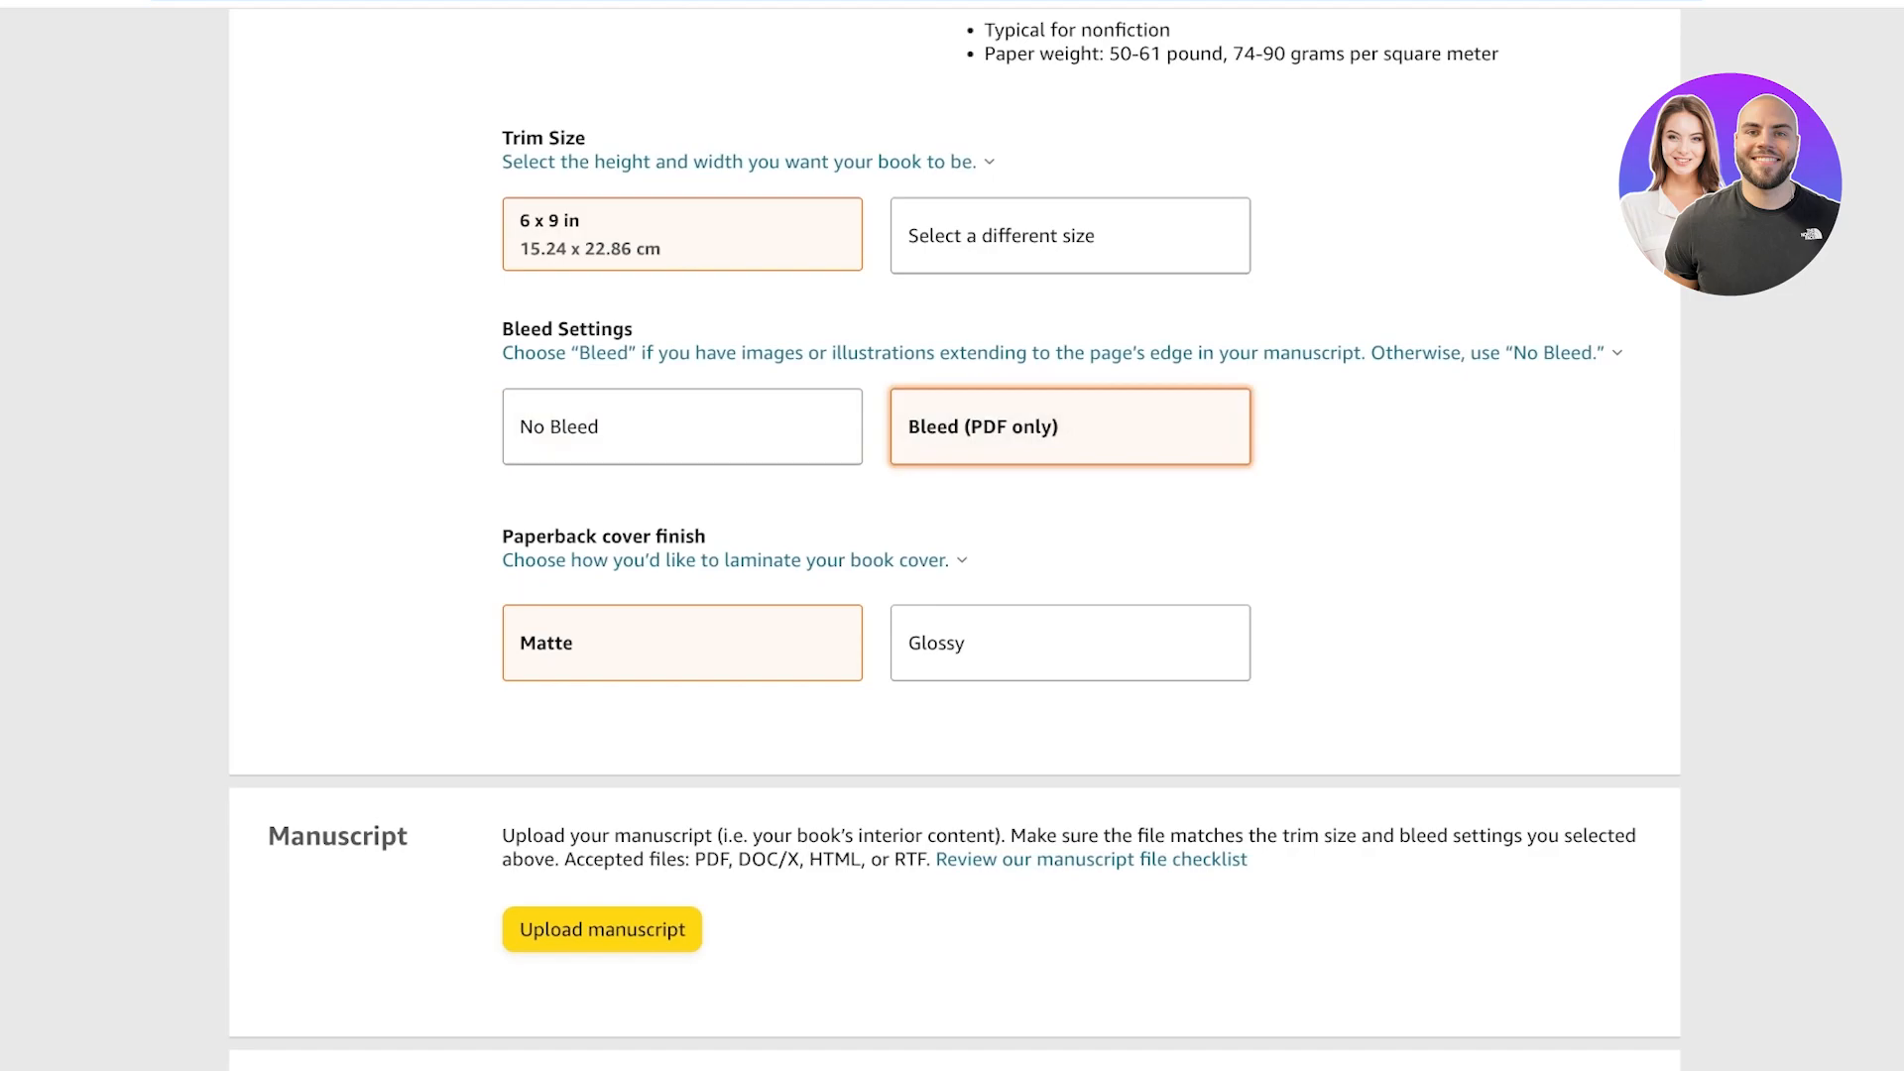
{"action": "mouse_move", "coordinate": [1063, 353]}
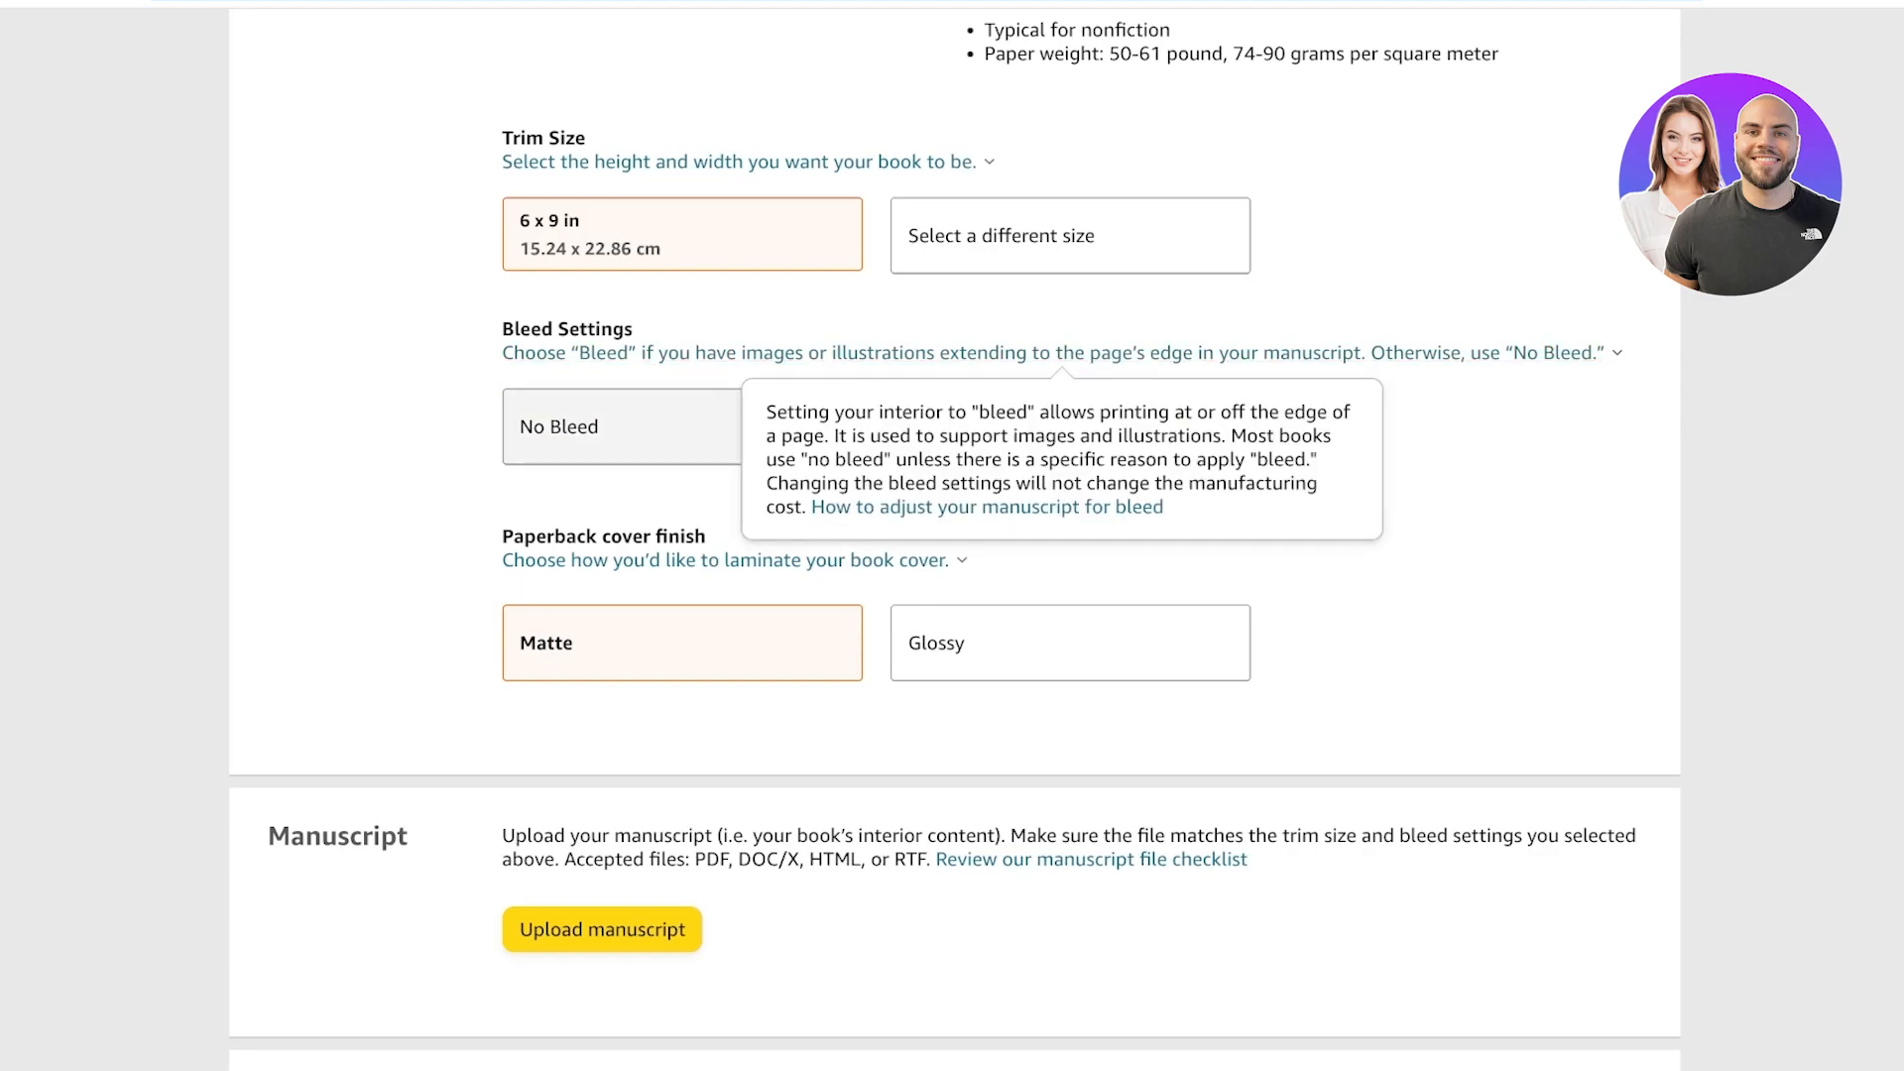
{"action": "left_click", "coordinate": [634, 427]}
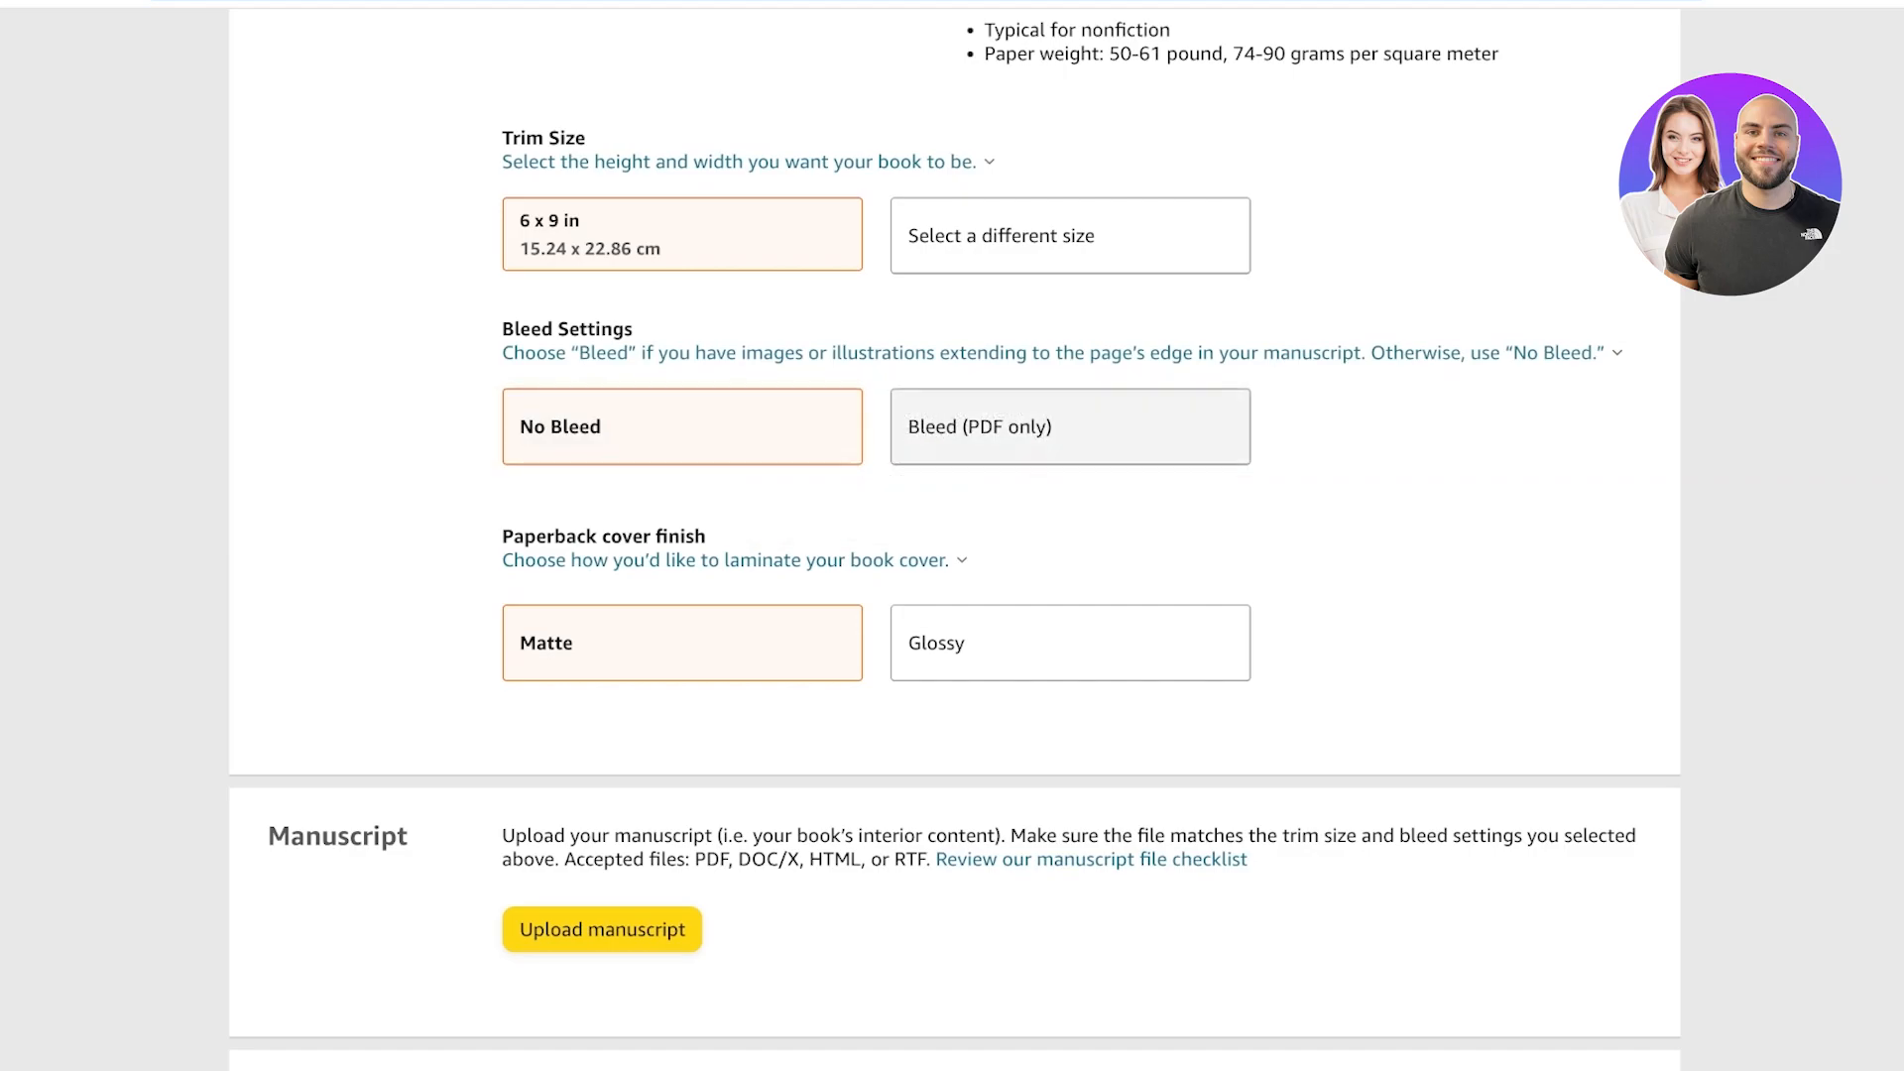
{"action": "scroll", "coordinate": [937, 425], "scroll_direction": "down", "scroll_amount": 2}
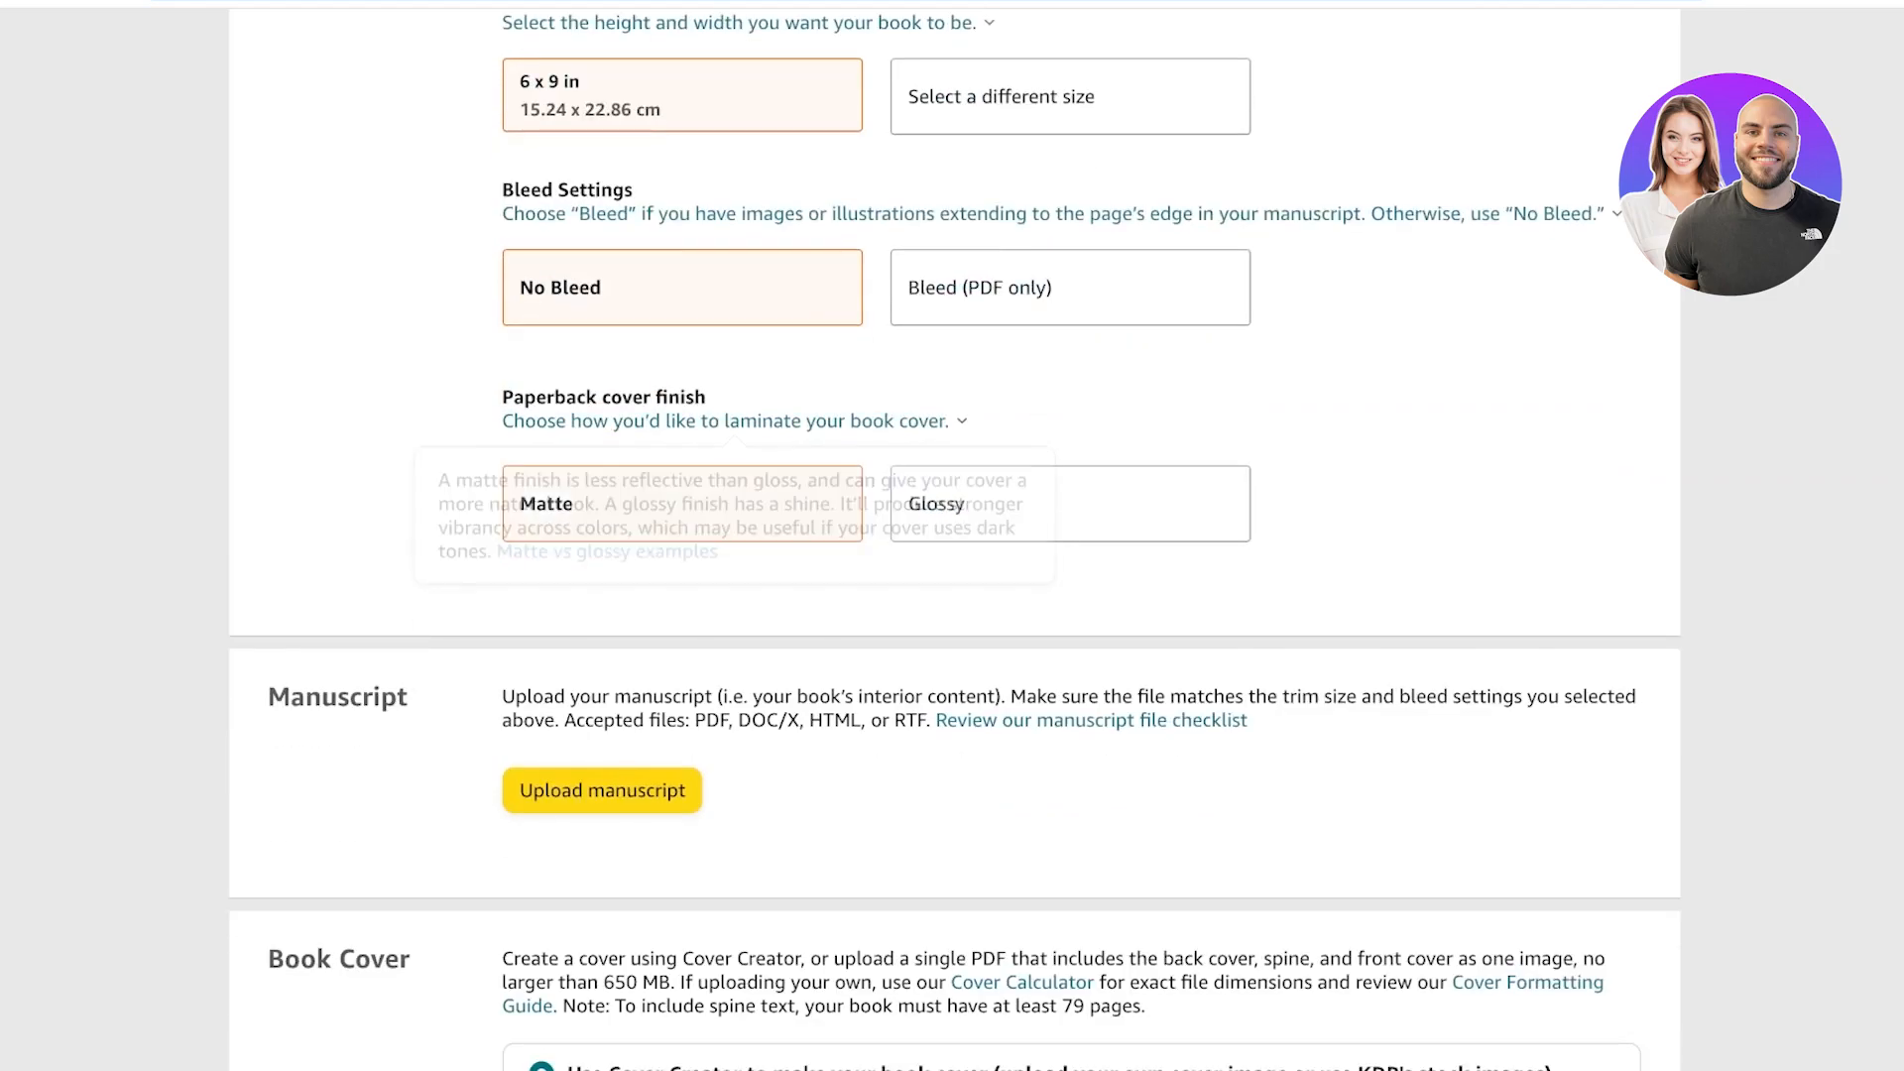
{"action": "left_click", "coordinate": [1032, 504]}
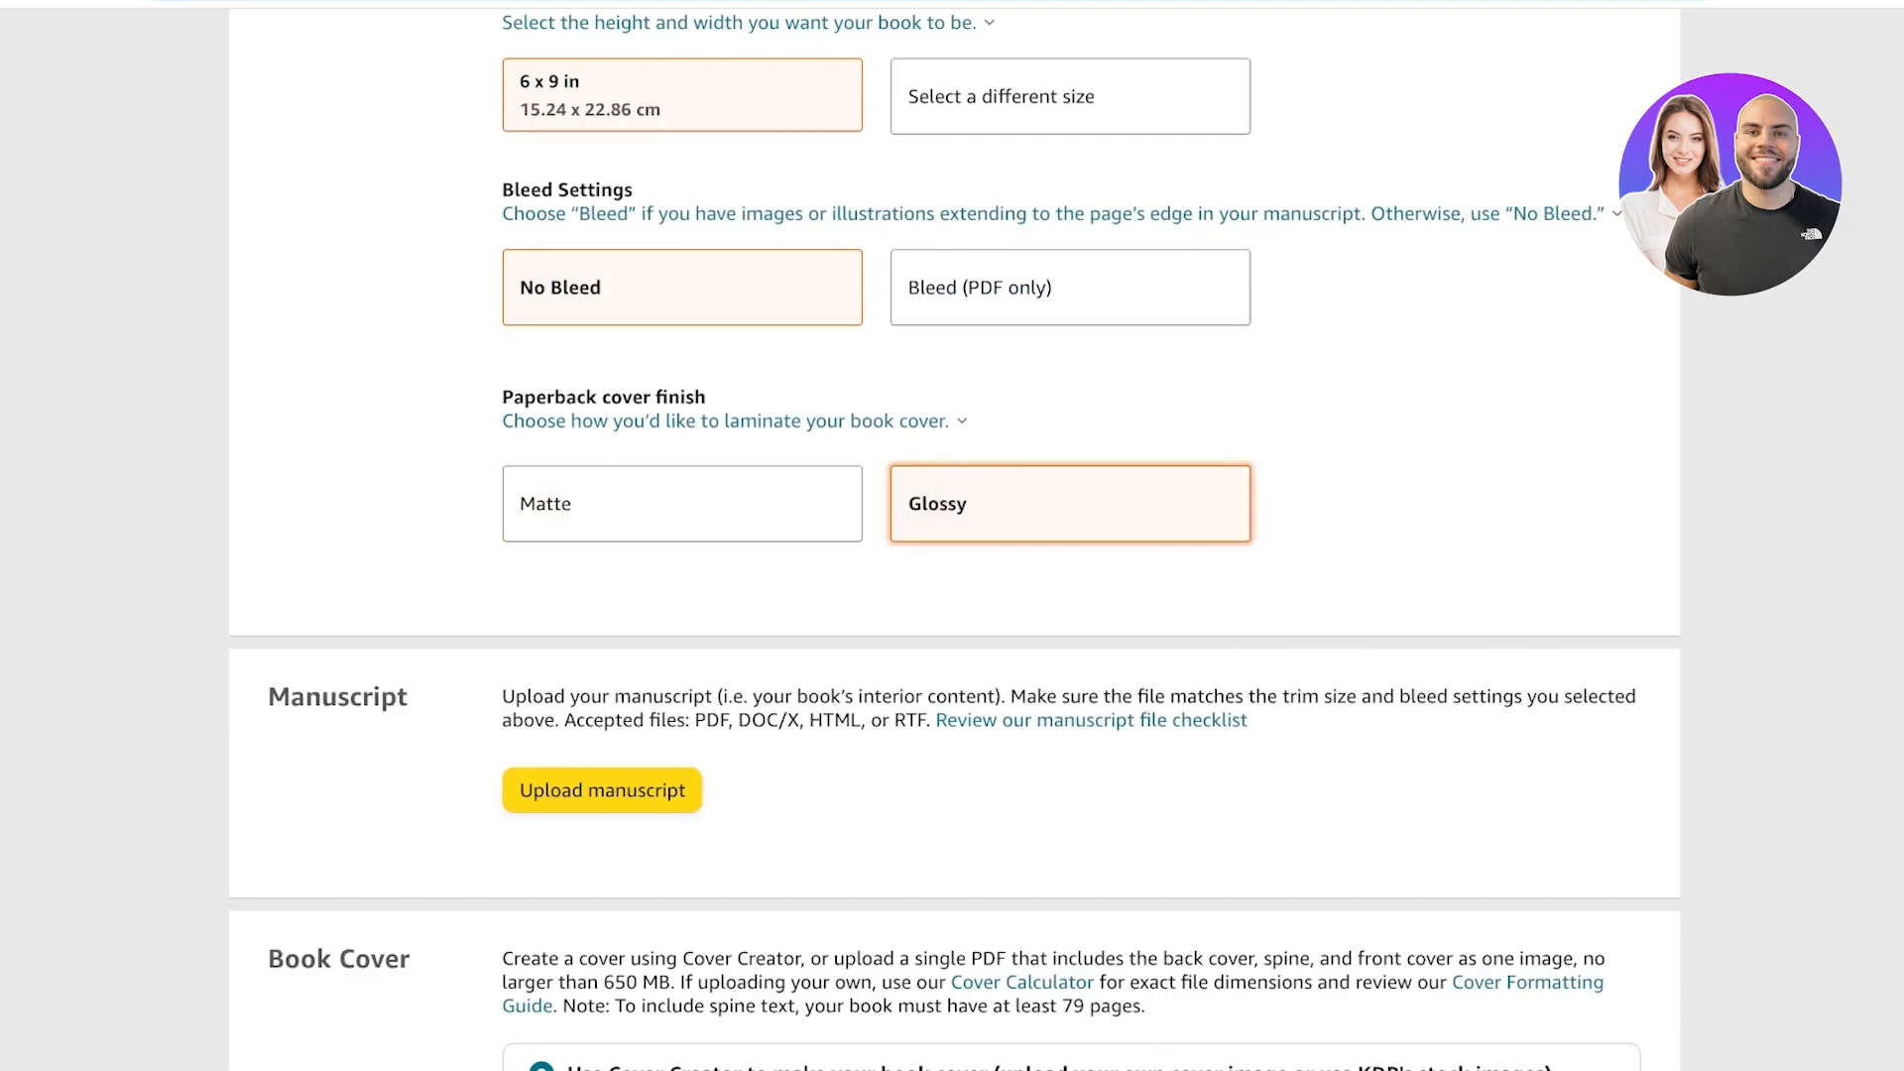
{"action": "left_click", "coordinate": [714, 504]}
Upload the 100-page lined interior PDF as the manuscript.
{"action": "scroll", "coordinate": [952, 536], "scroll_direction": "down", "scroll_amount": 5}
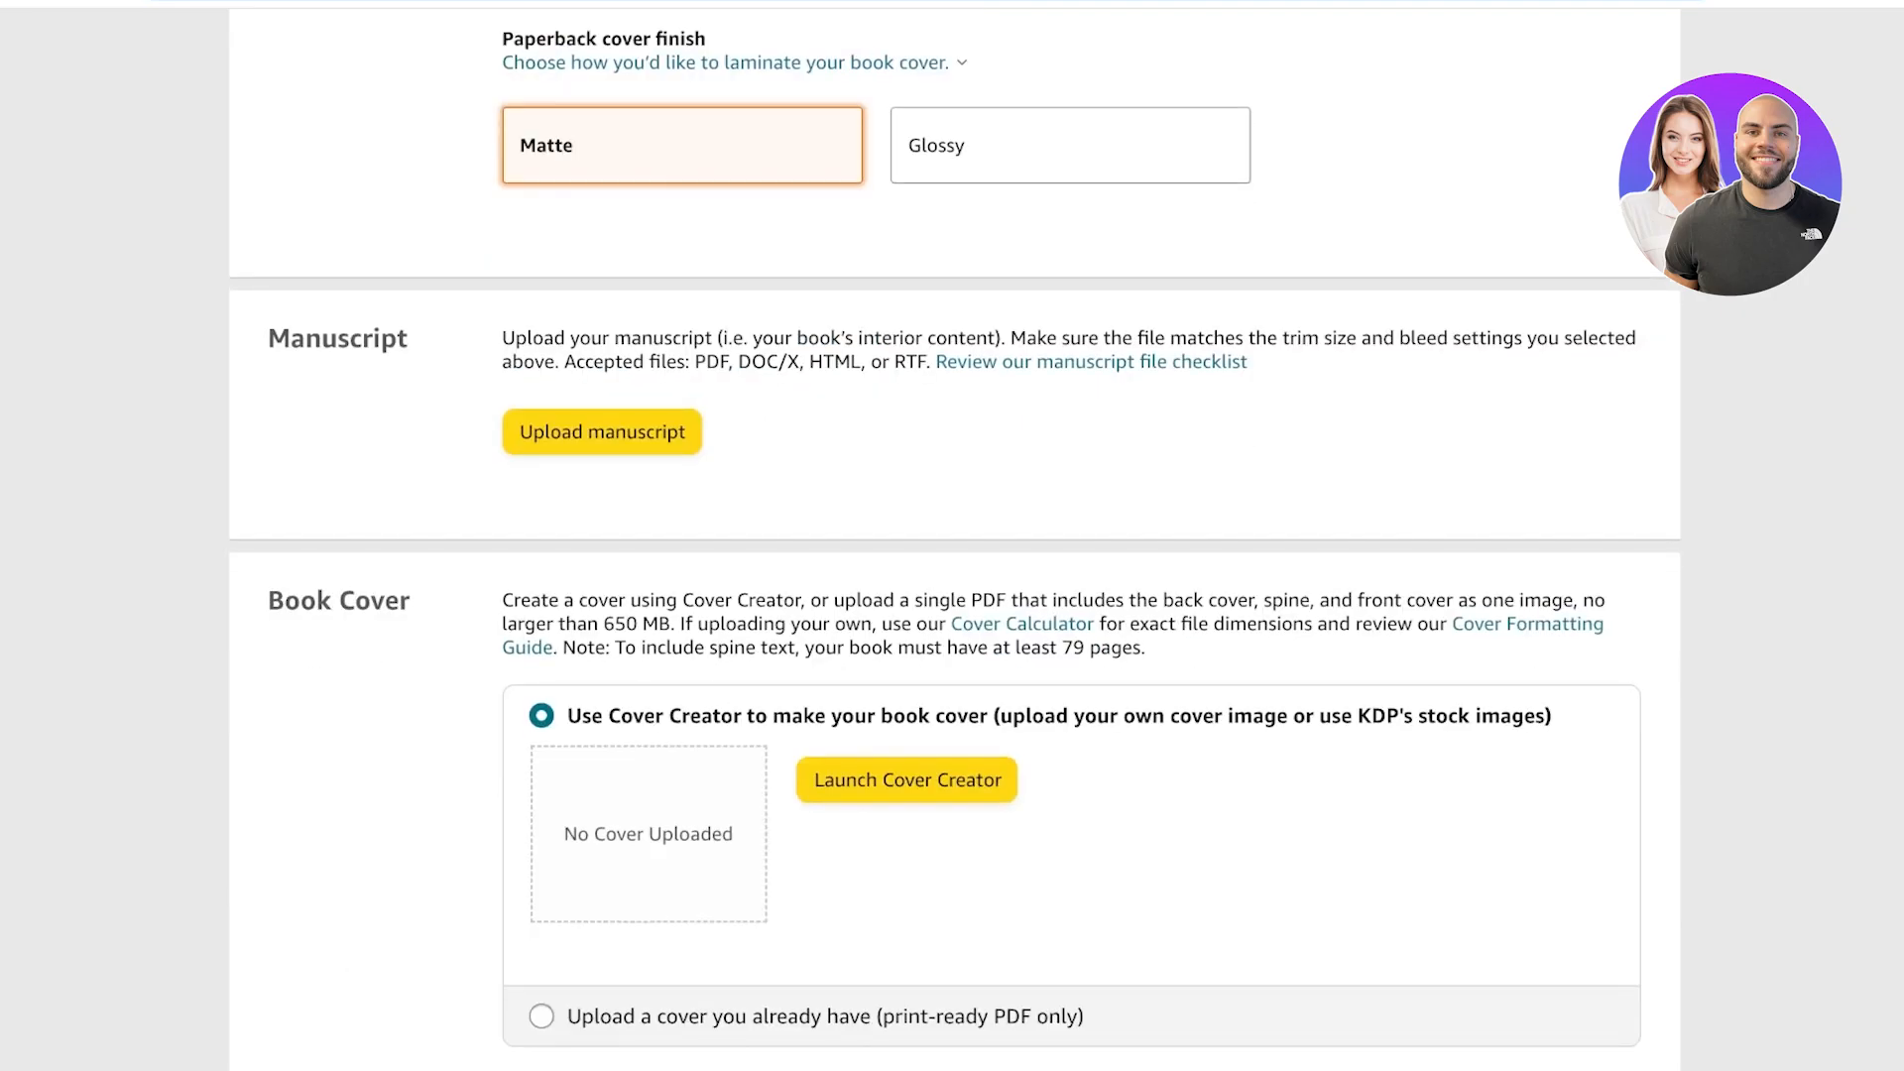
{"action": "left_click", "coordinate": [602, 432]}
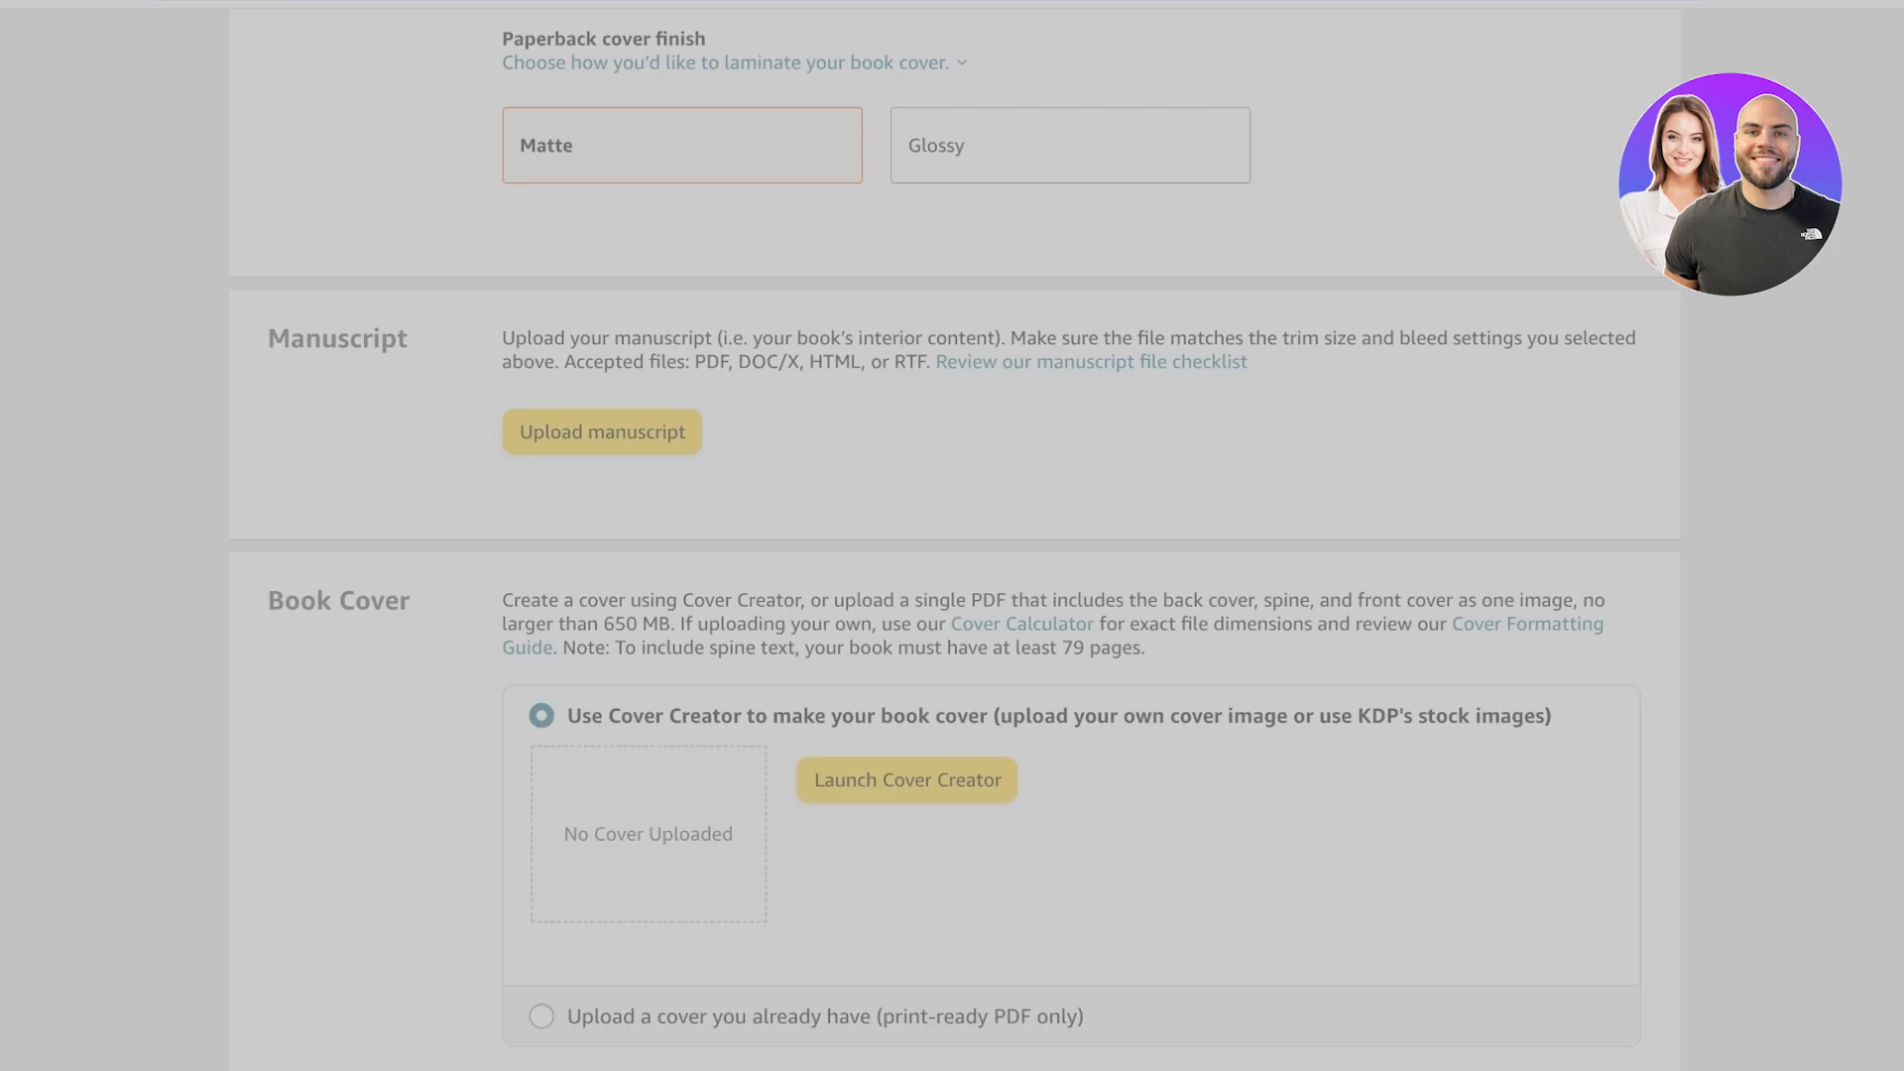
{"action": "key", "text": "Escape"}
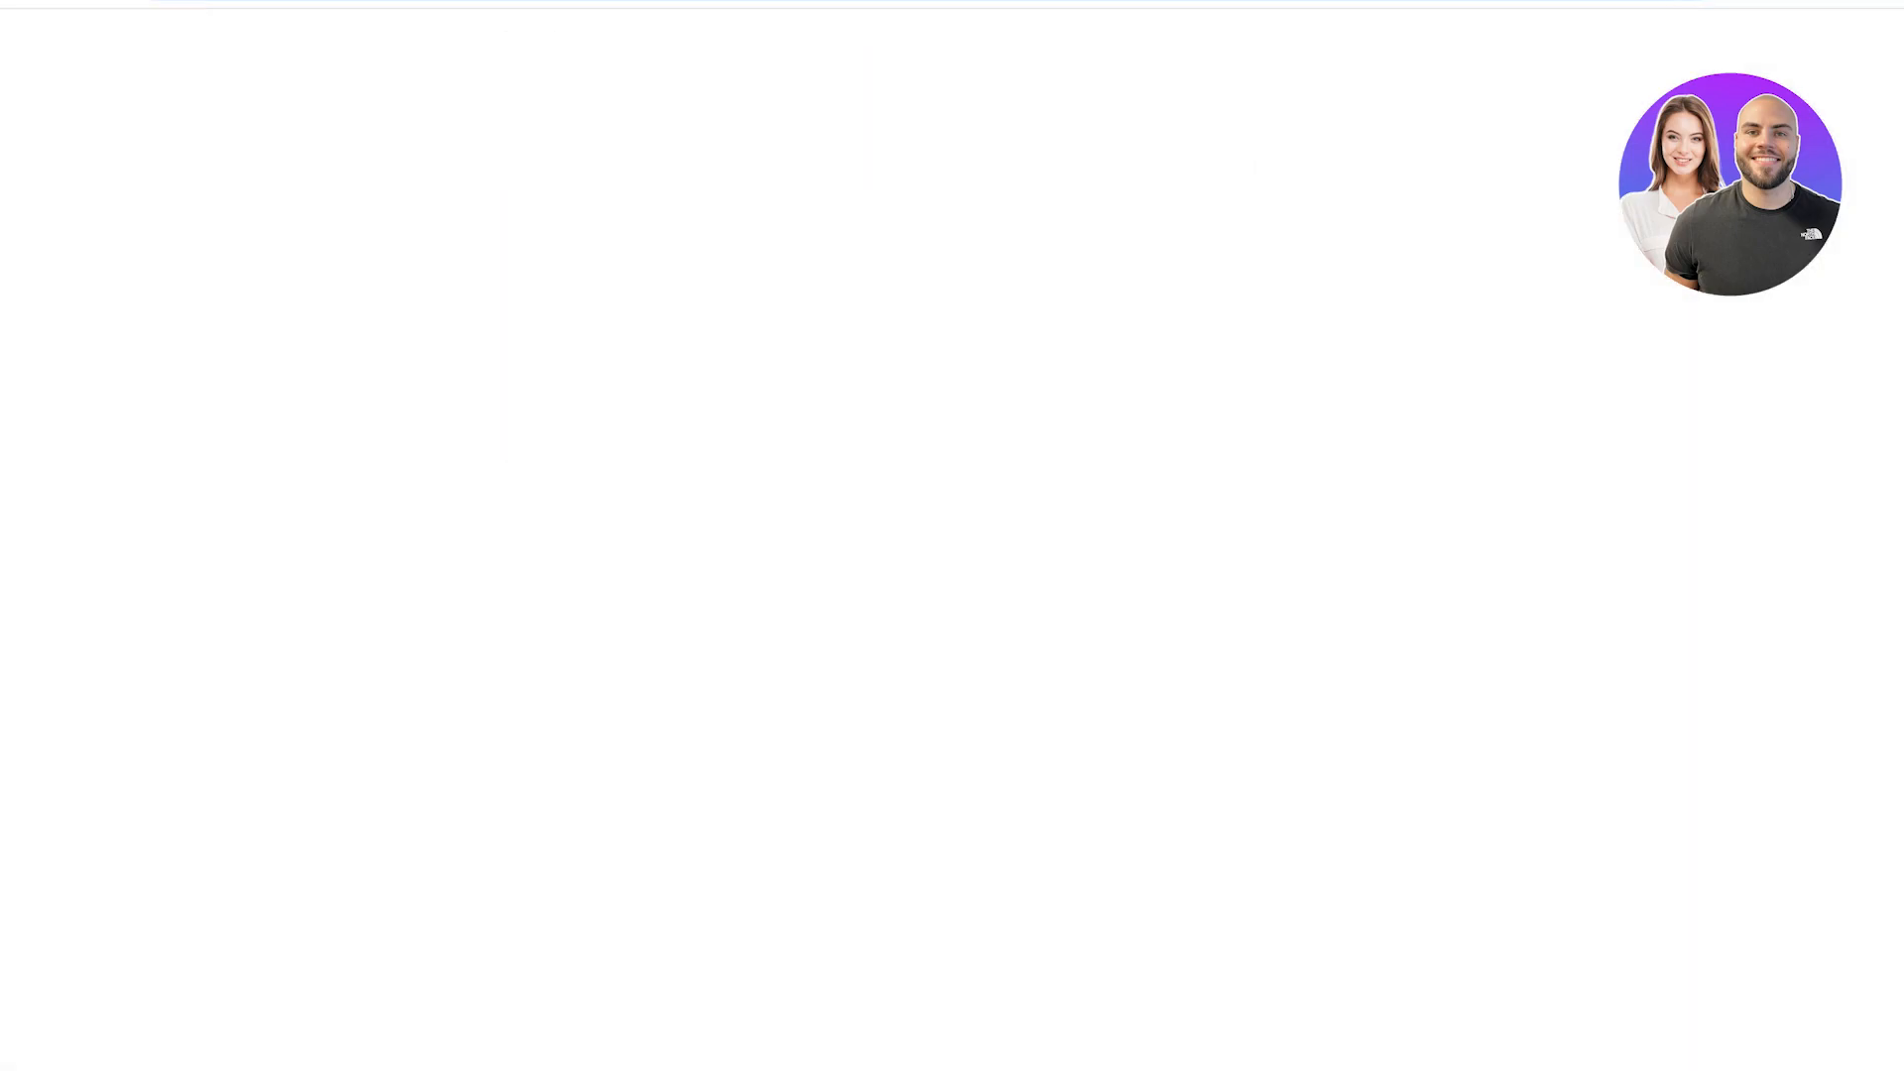
{"action": "scroll", "coordinate": [955, 581], "scroll_direction": "down", "scroll_amount": 20}
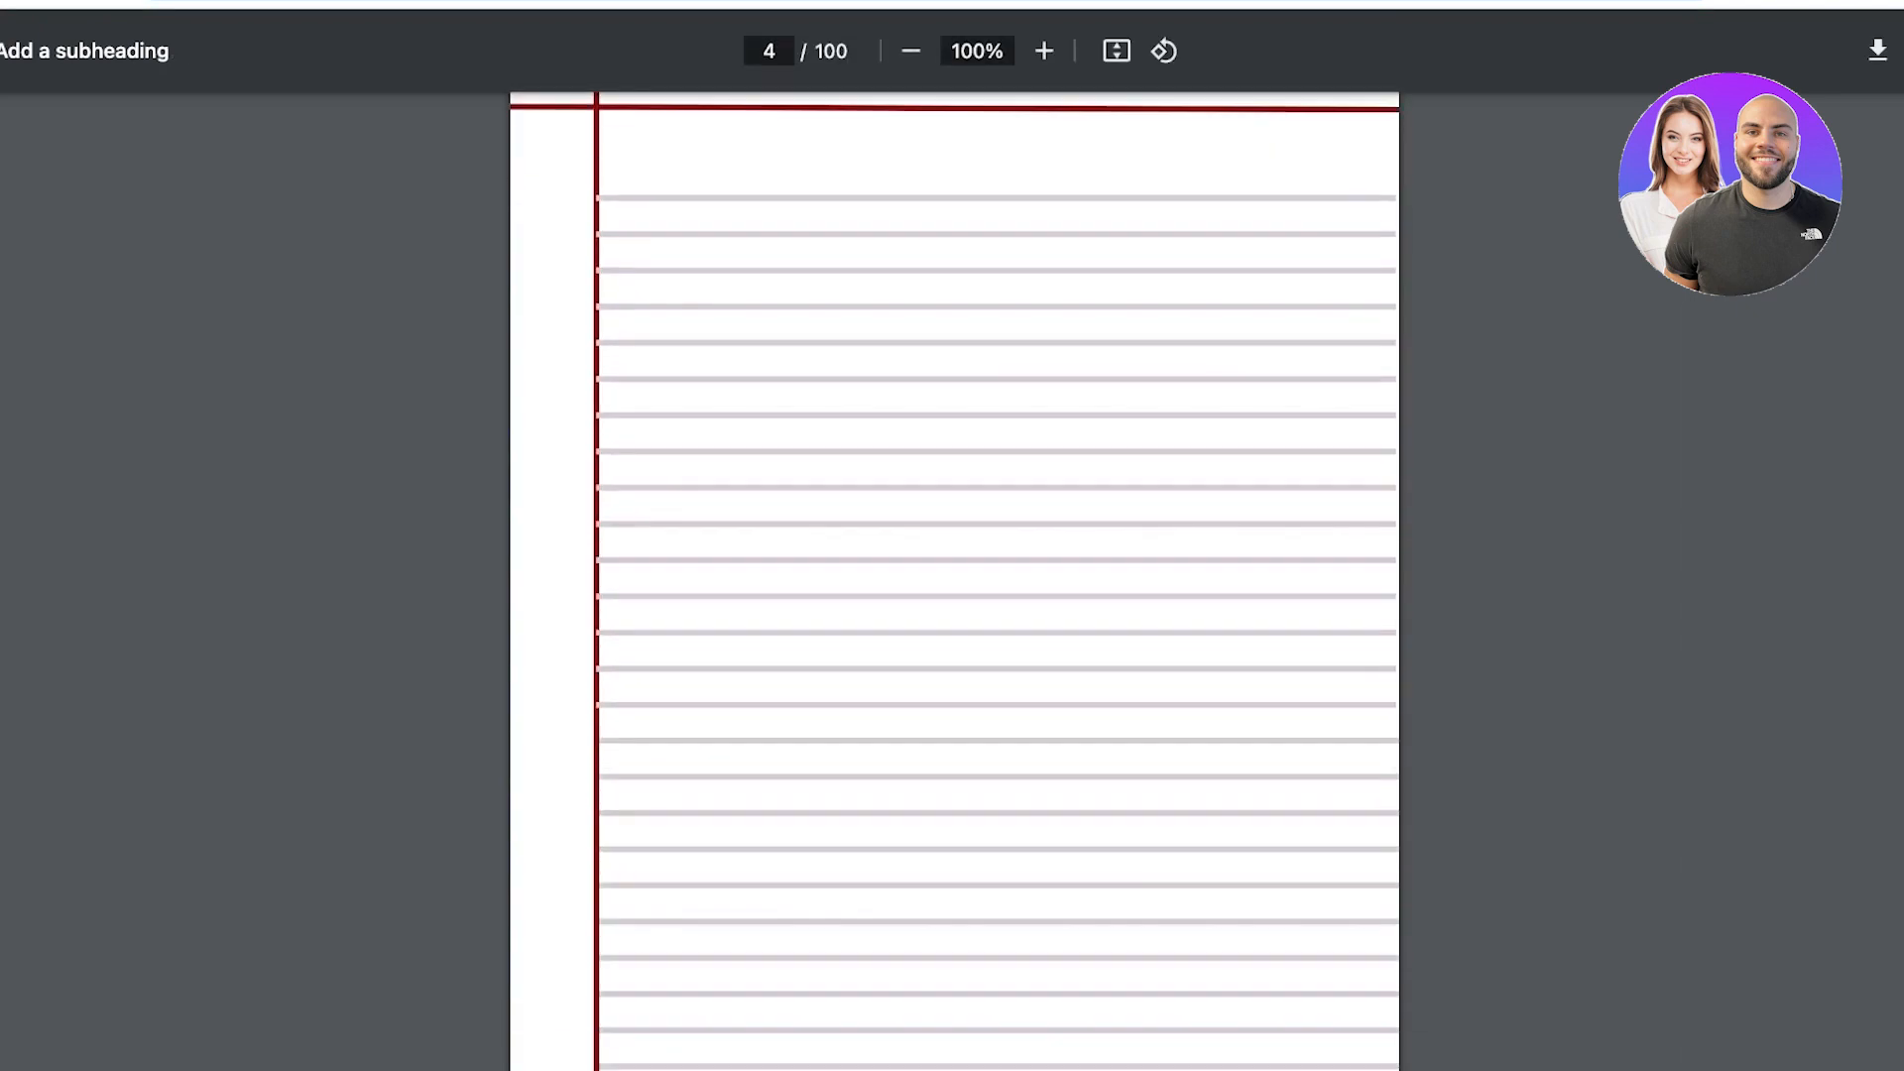
{"action": "scroll", "coordinate": [955, 581], "scroll_direction": "down", "scroll_amount": 5}
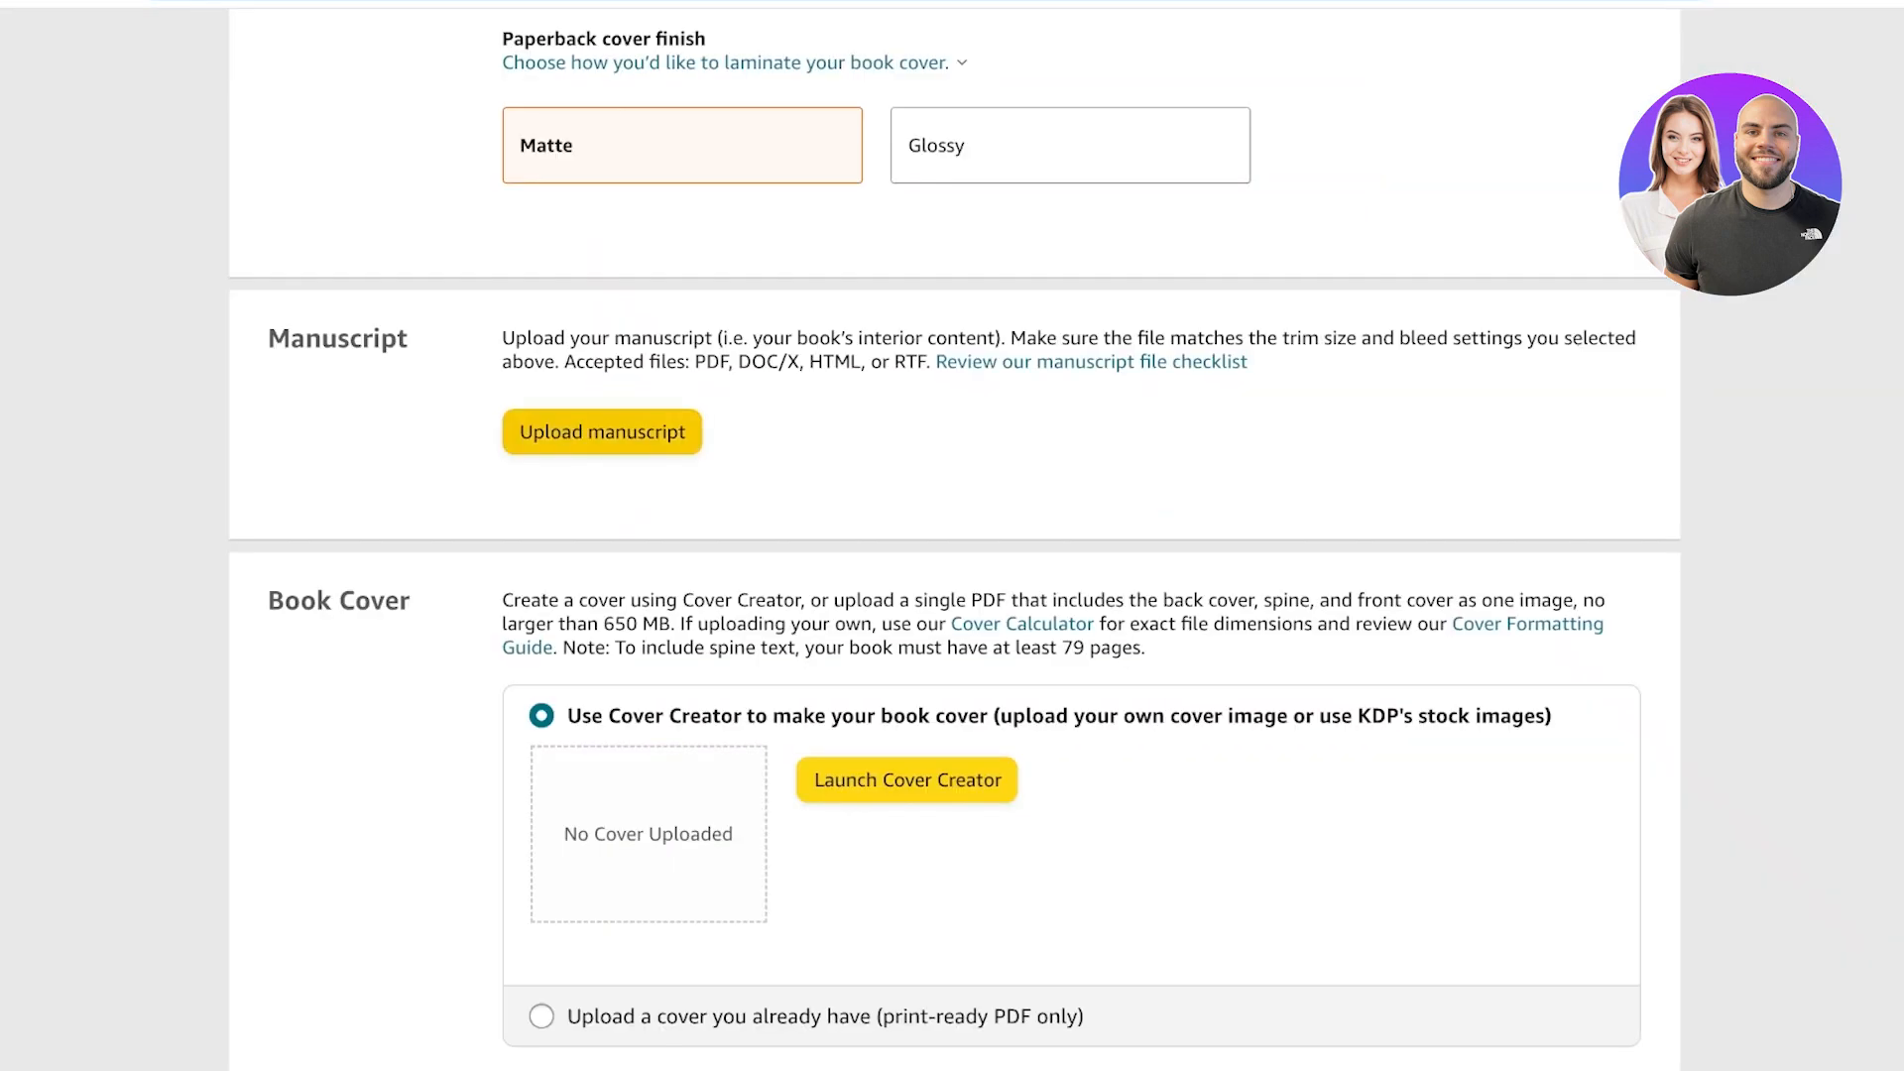
{"action": "left_click", "coordinate": [602, 432]}
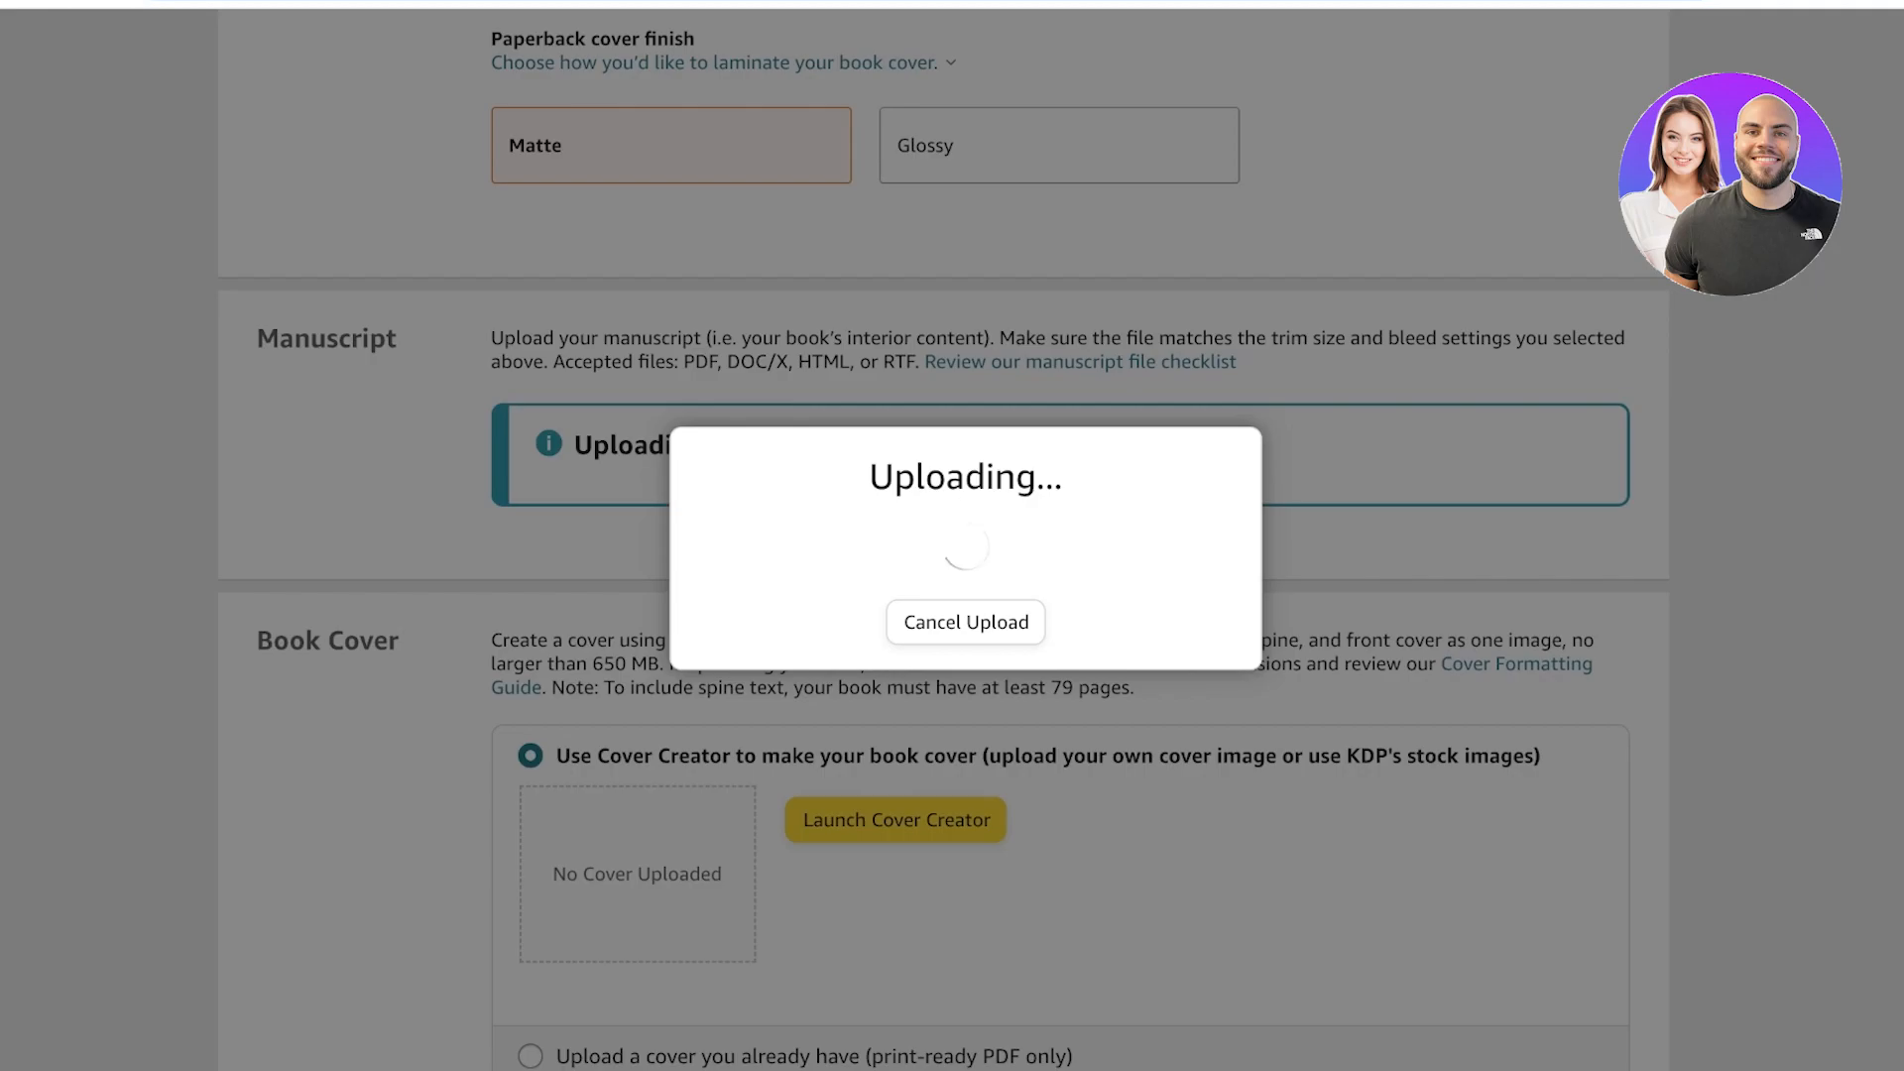
{"action": "scroll", "coordinate": [944, 547], "scroll_direction": "down", "scroll_amount": 3}
{"action": "scroll", "coordinate": [944, 548], "scroll_direction": "up", "scroll_amount": 5}
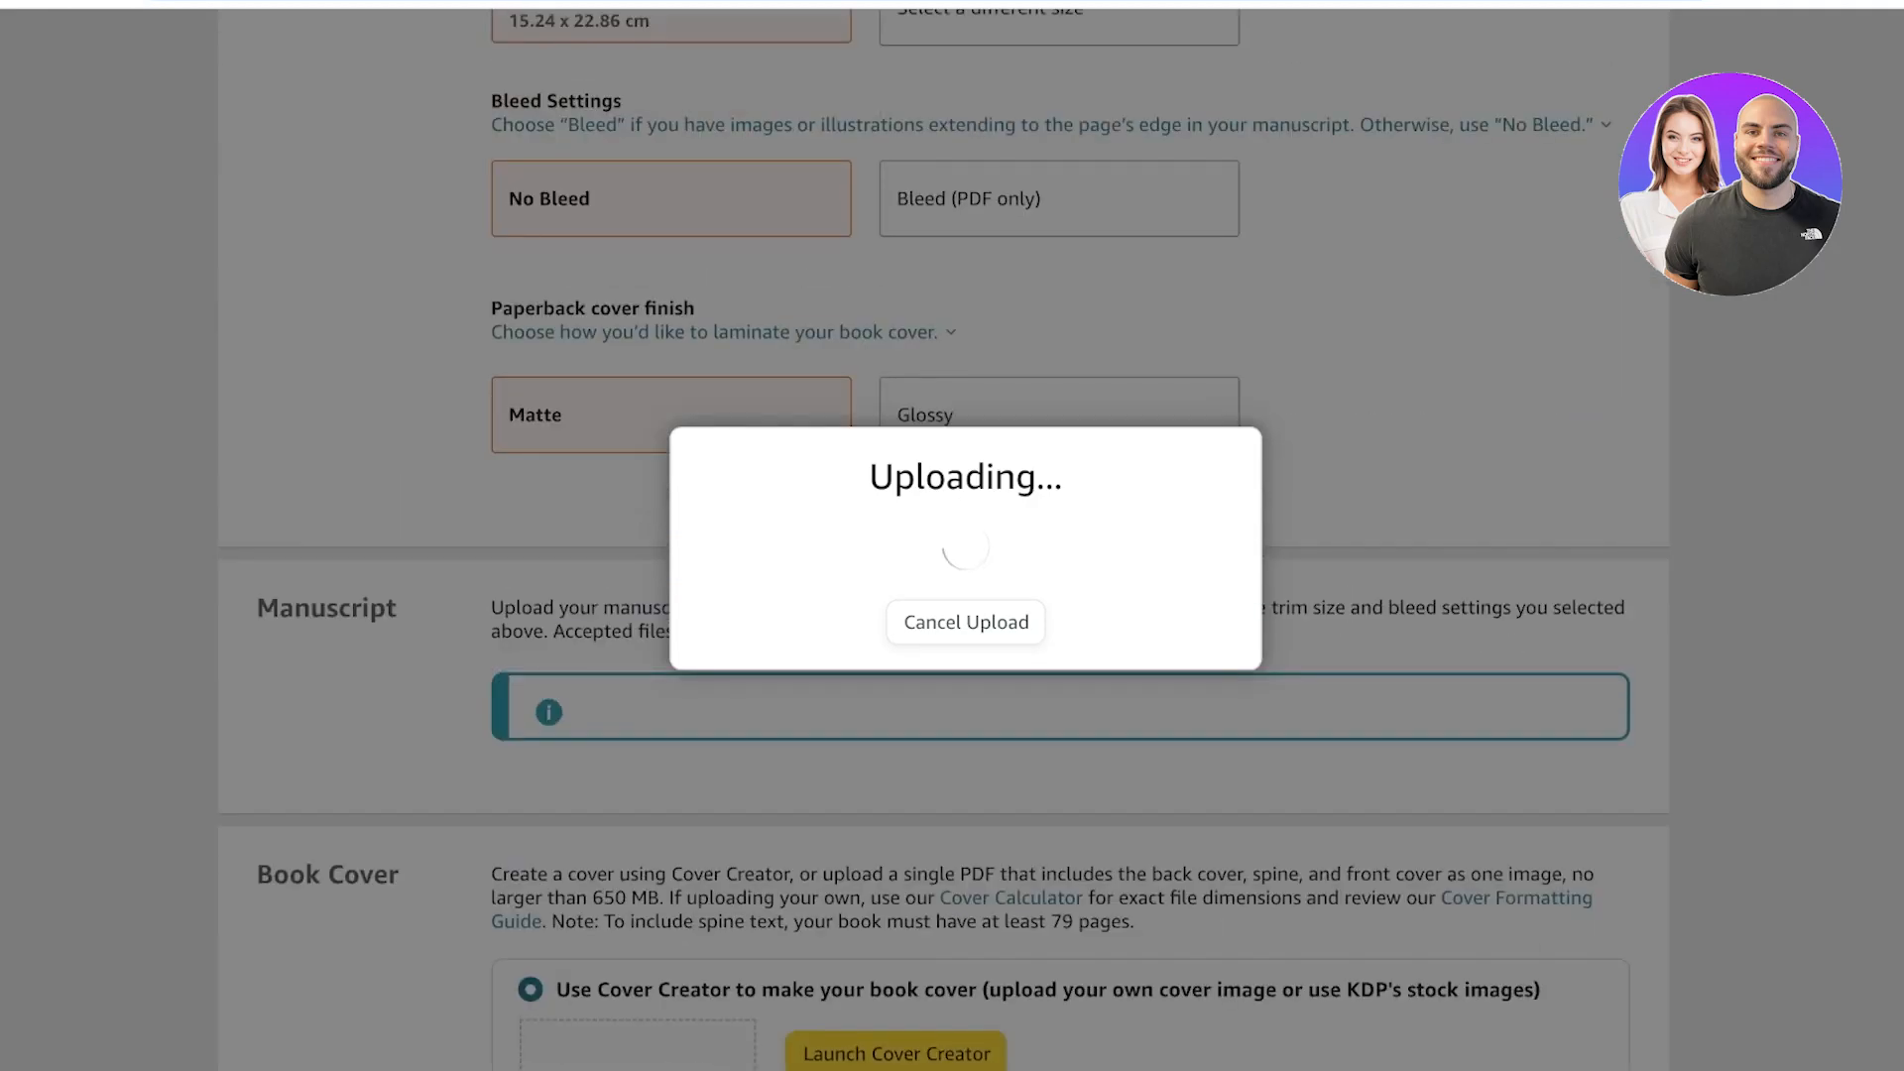
{"action": "scroll", "coordinate": [944, 548], "scroll_direction": "down", "scroll_amount": 7}
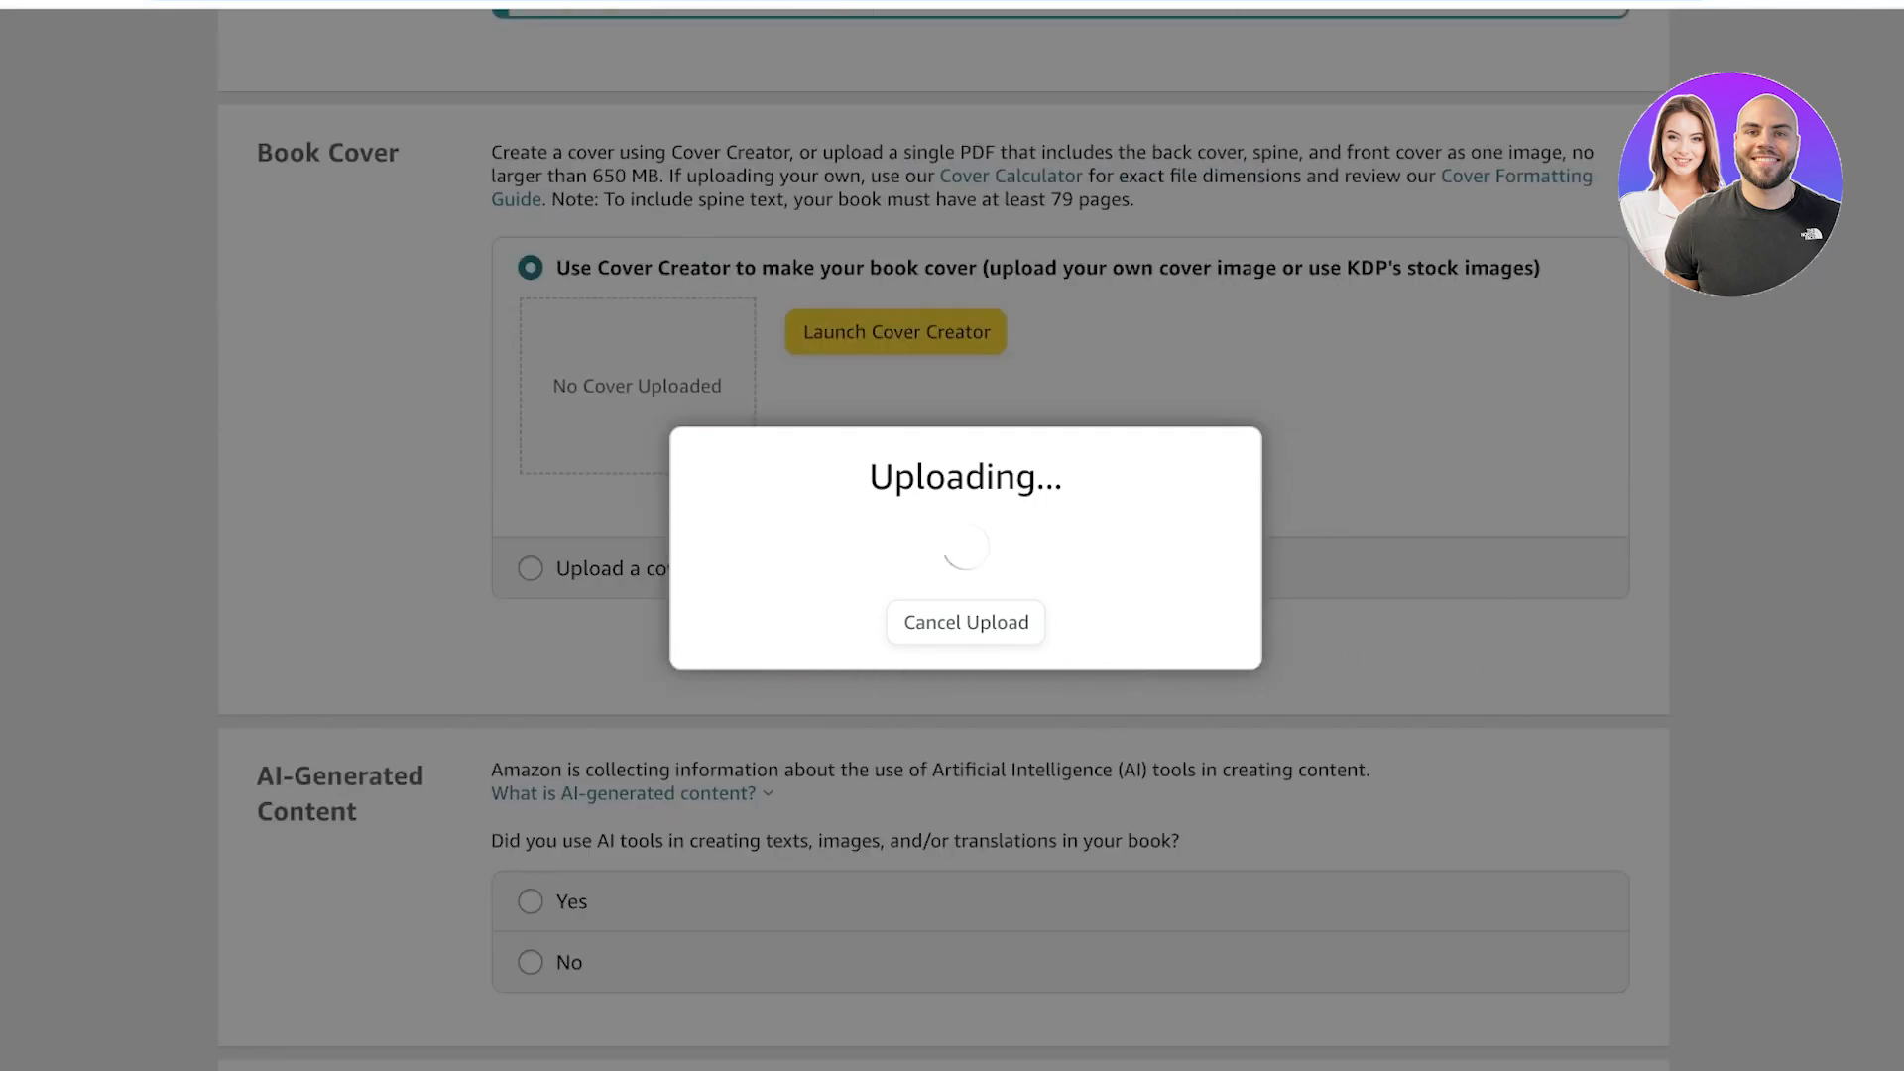
{"action": "scroll", "coordinate": [952, 536], "scroll_direction": "up", "scroll_amount": 5}
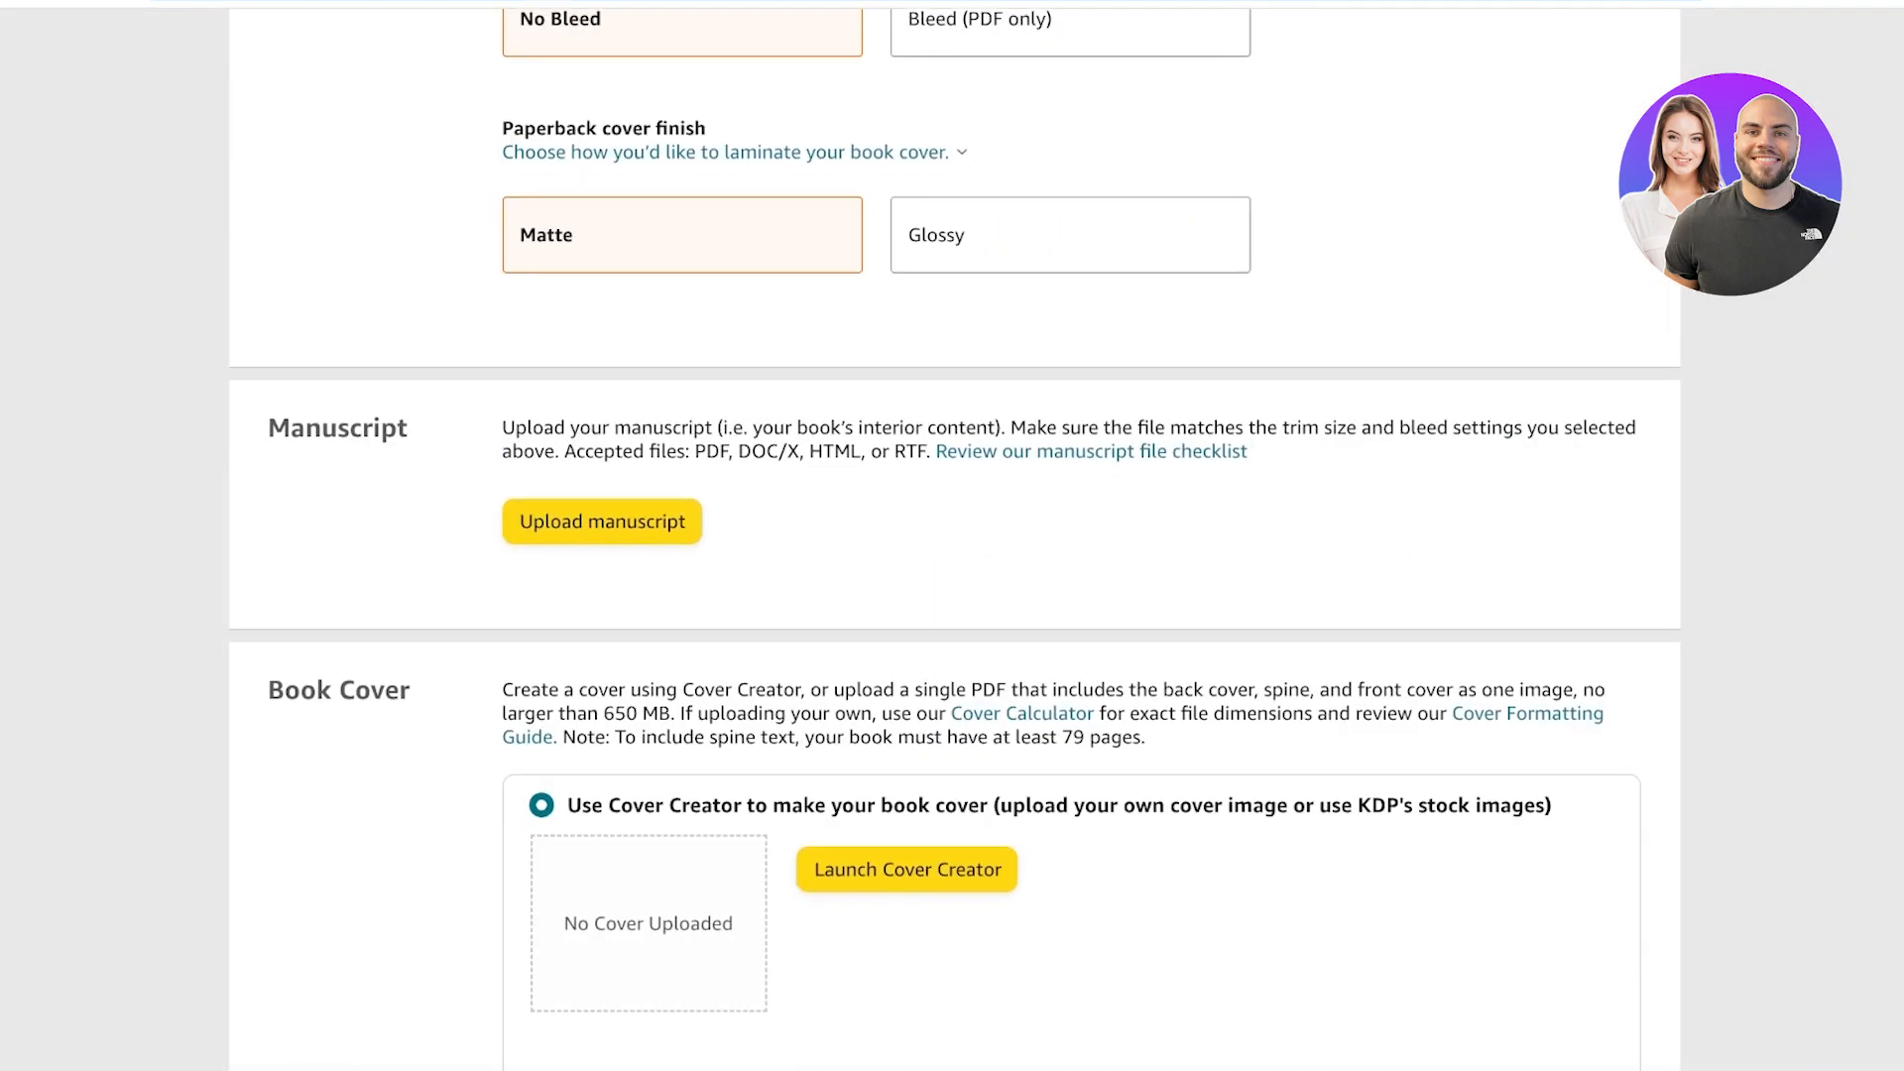
Choose to upload your own print-ready cover and upload the journal's cover PDF.
{"action": "scroll", "coordinate": [952, 535], "scroll_direction": "down", "scroll_amount": 3}
{"action": "scroll", "coordinate": [952, 536], "scroll_direction": "down", "scroll_amount": 2}
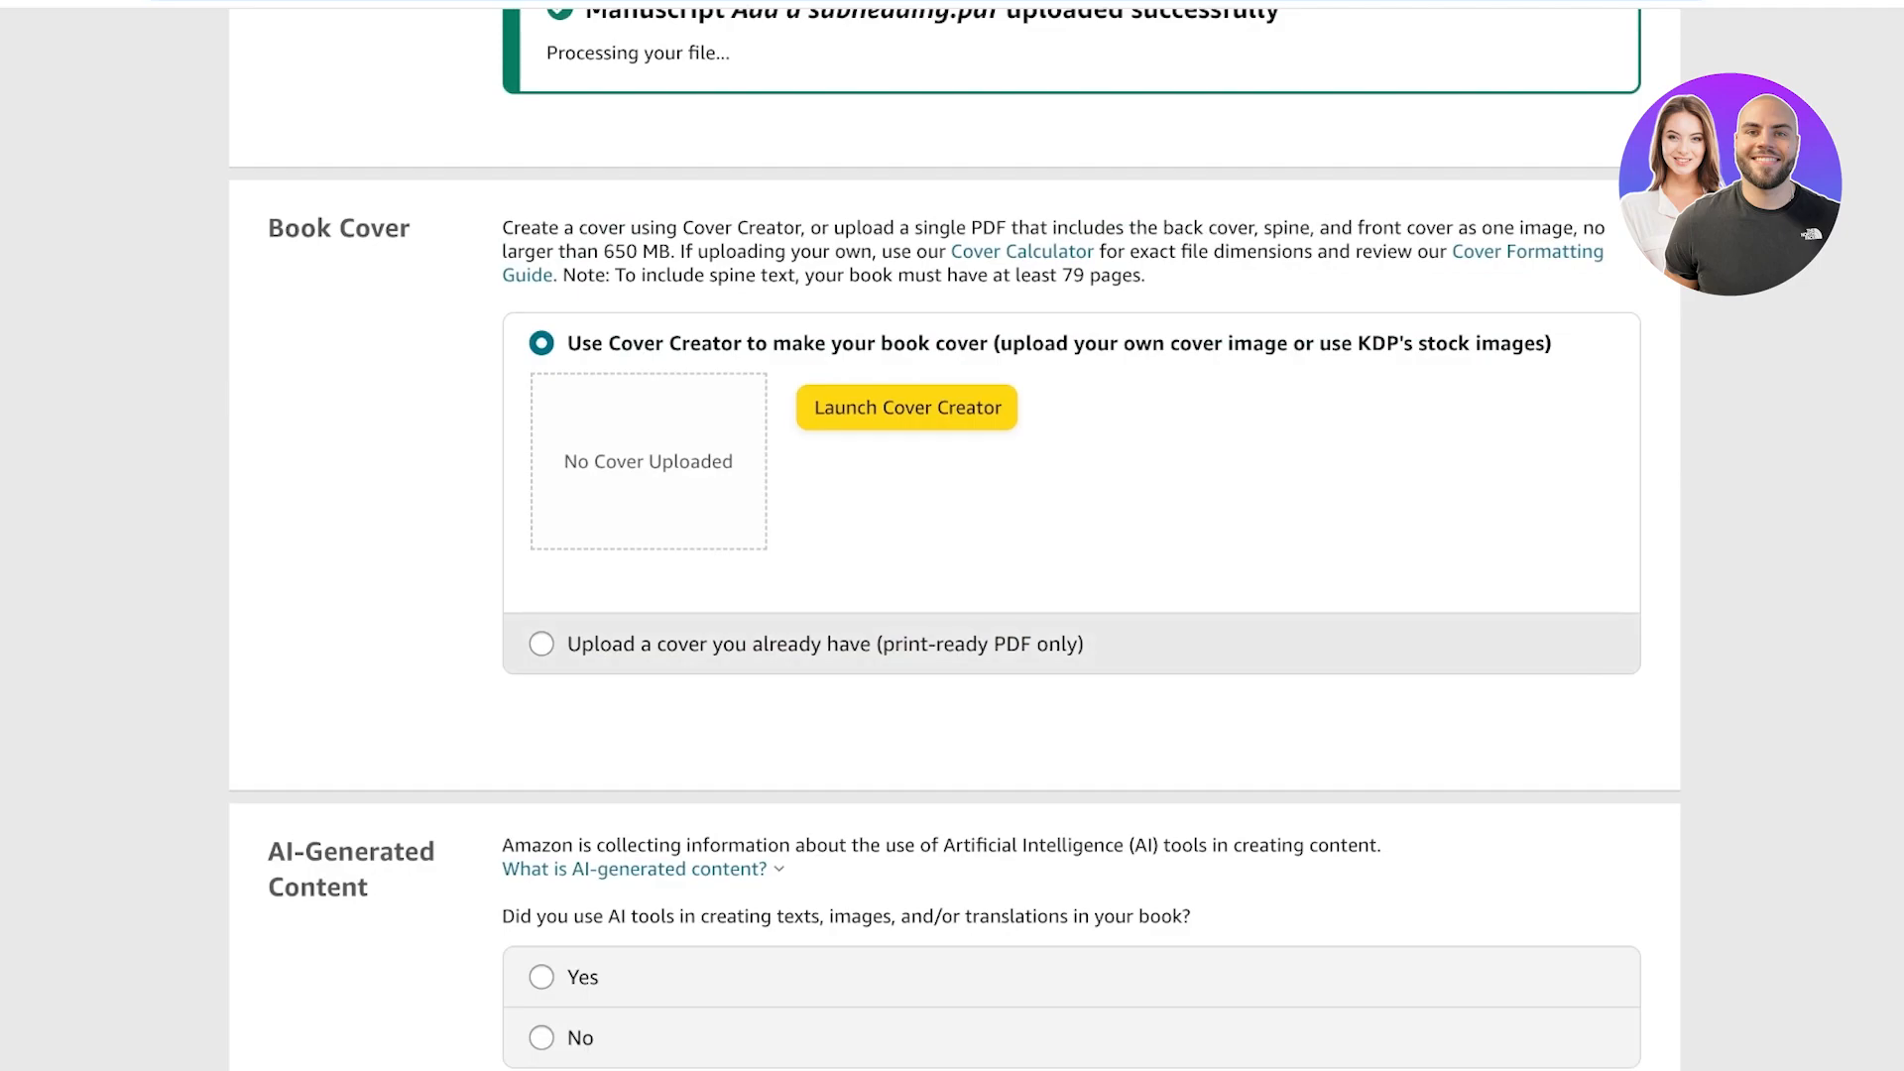
{"action": "left_click", "coordinate": [906, 406]}
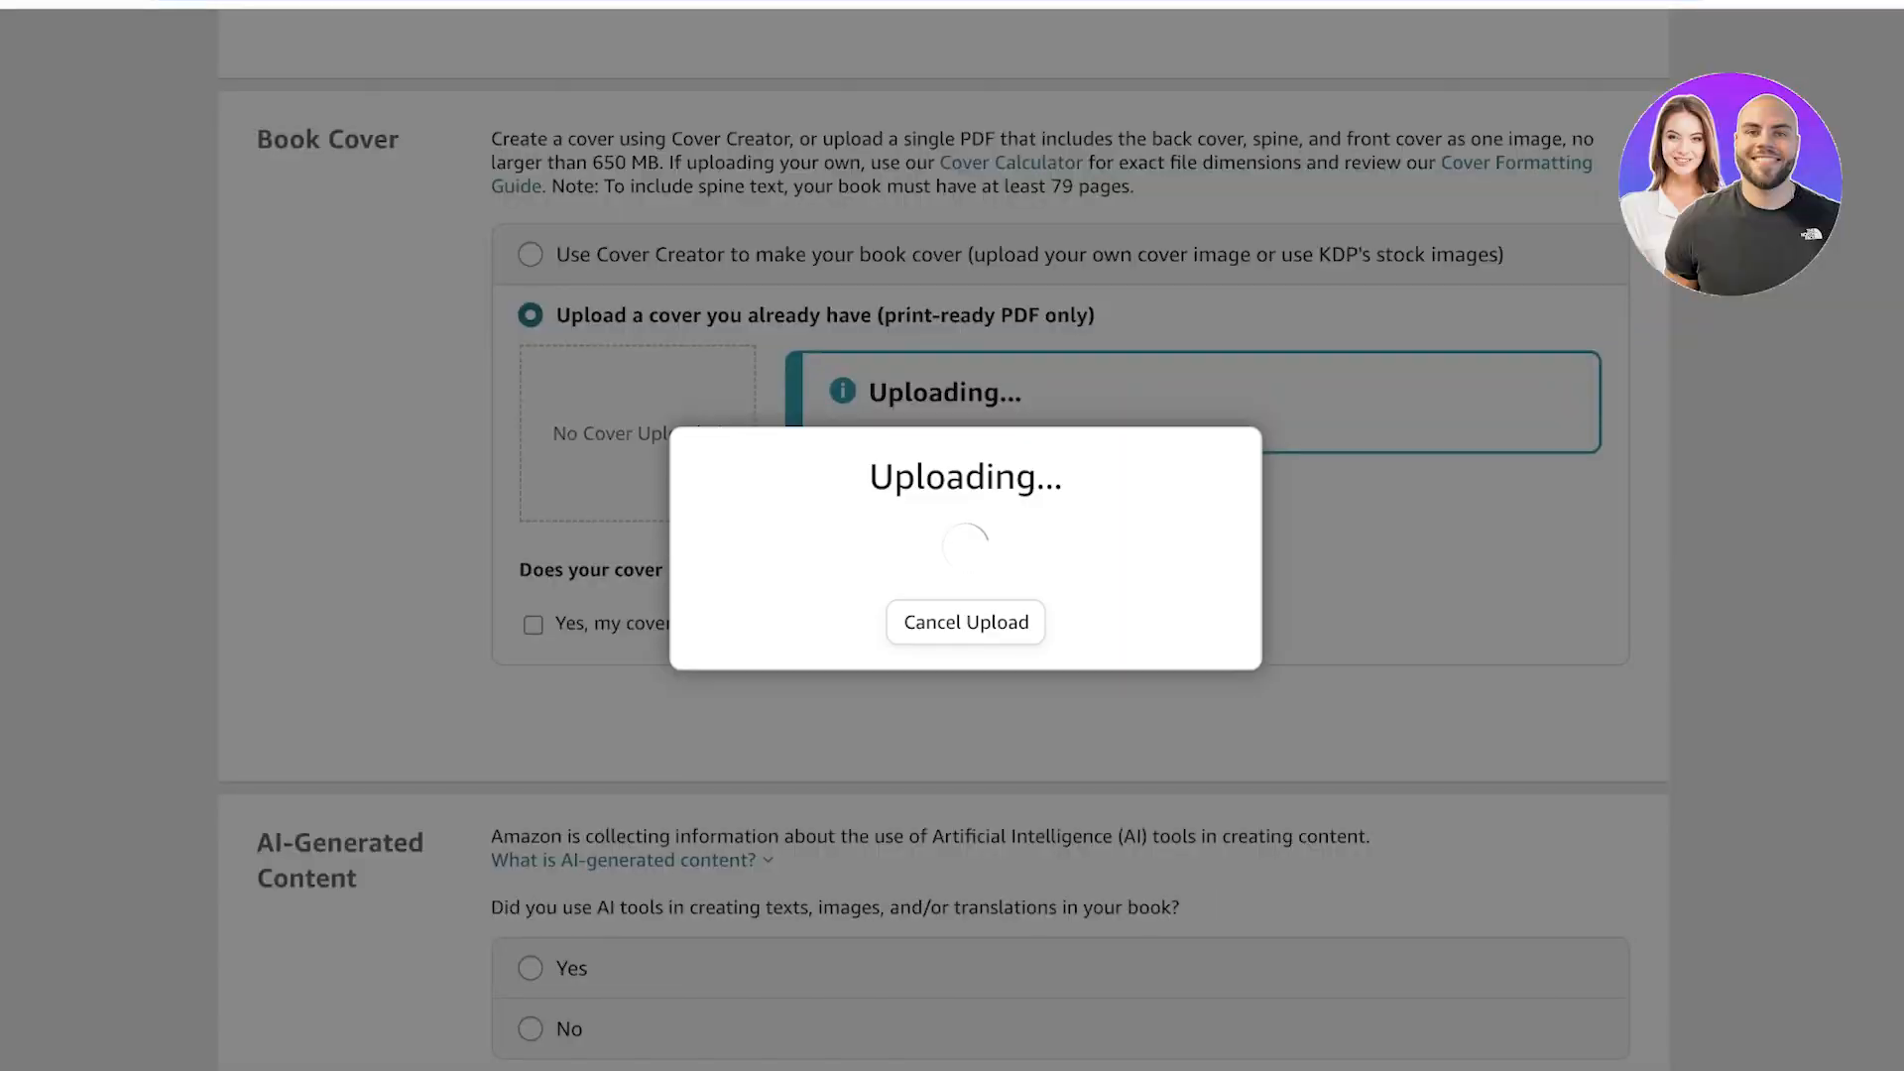
{"action": "scroll", "coordinate": [944, 548], "scroll_direction": "down", "scroll_amount": 1}
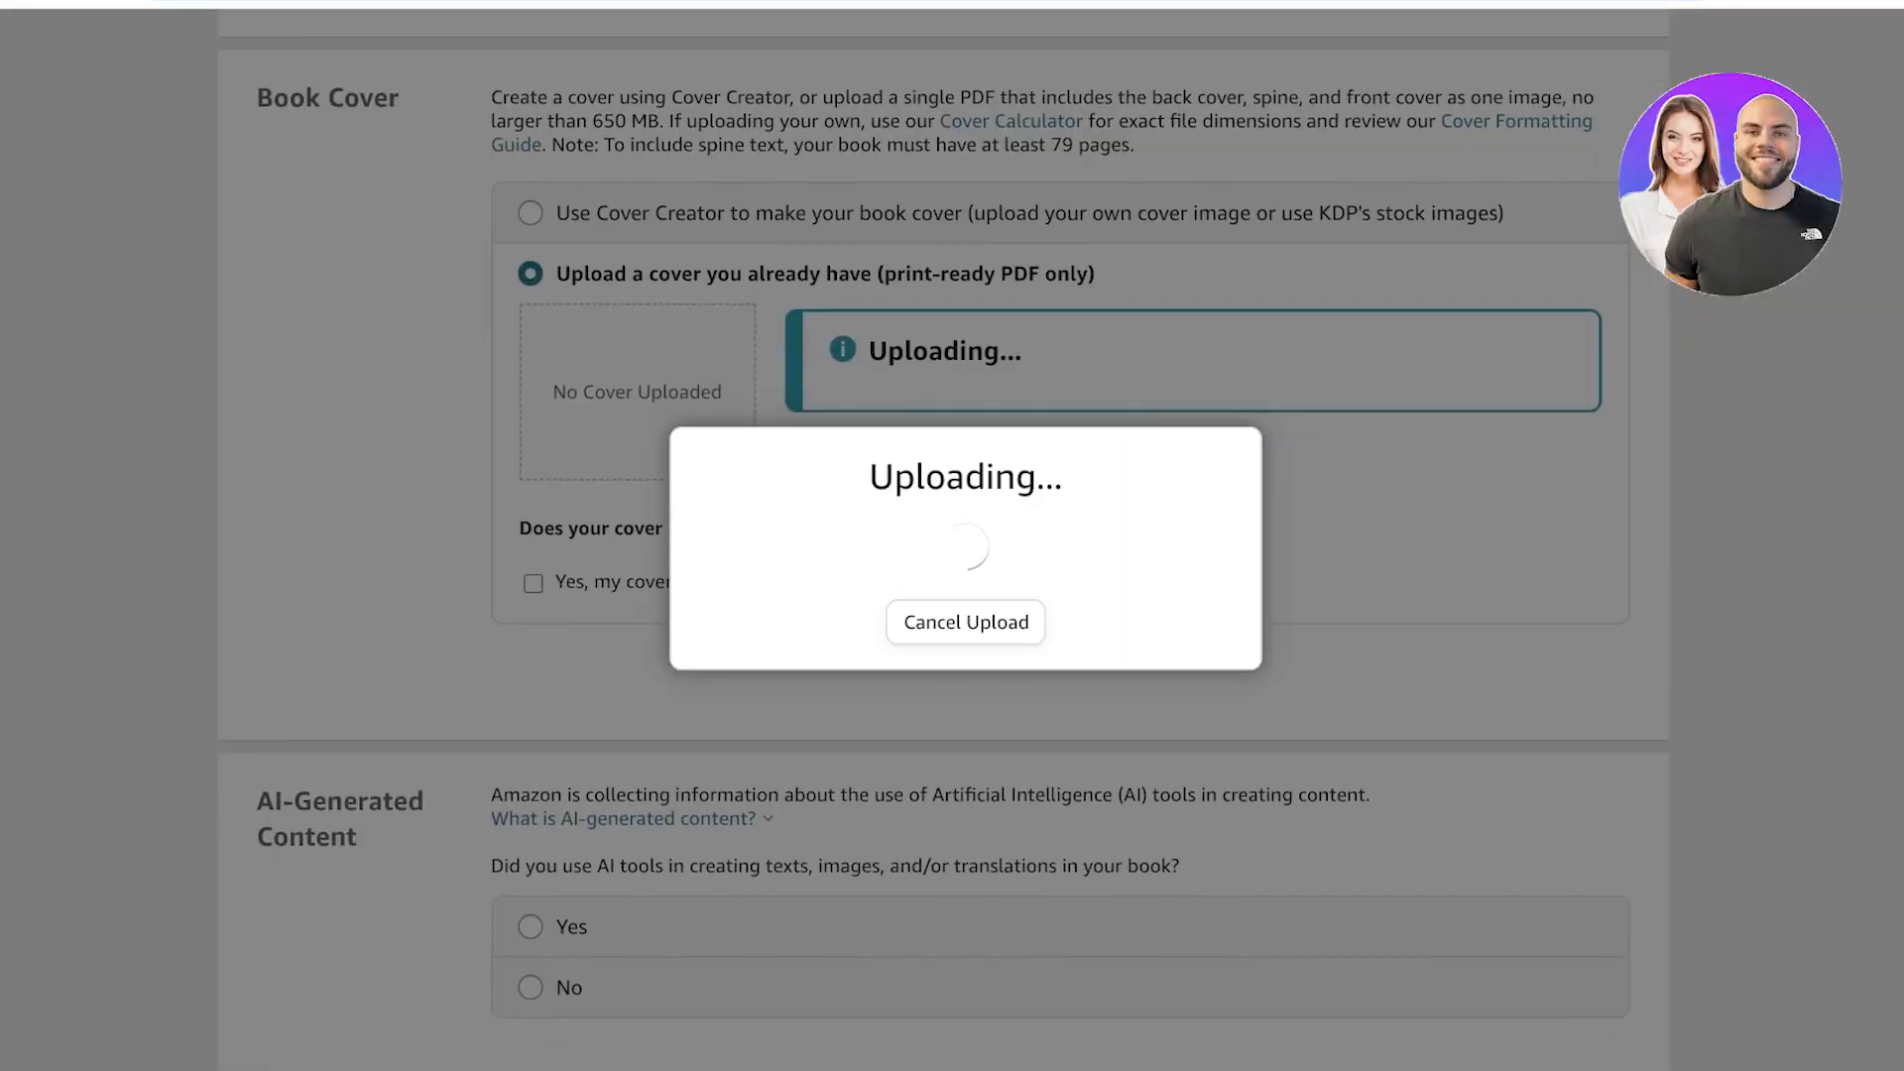
{"action": "scroll", "coordinate": [943, 535], "scroll_direction": "down", "scroll_amount": 5}
{"action": "scroll", "coordinate": [943, 535], "scroll_direction": "up", "scroll_amount": 5}
{"action": "scroll", "coordinate": [943, 536], "scroll_direction": "up", "scroll_amount": 3}
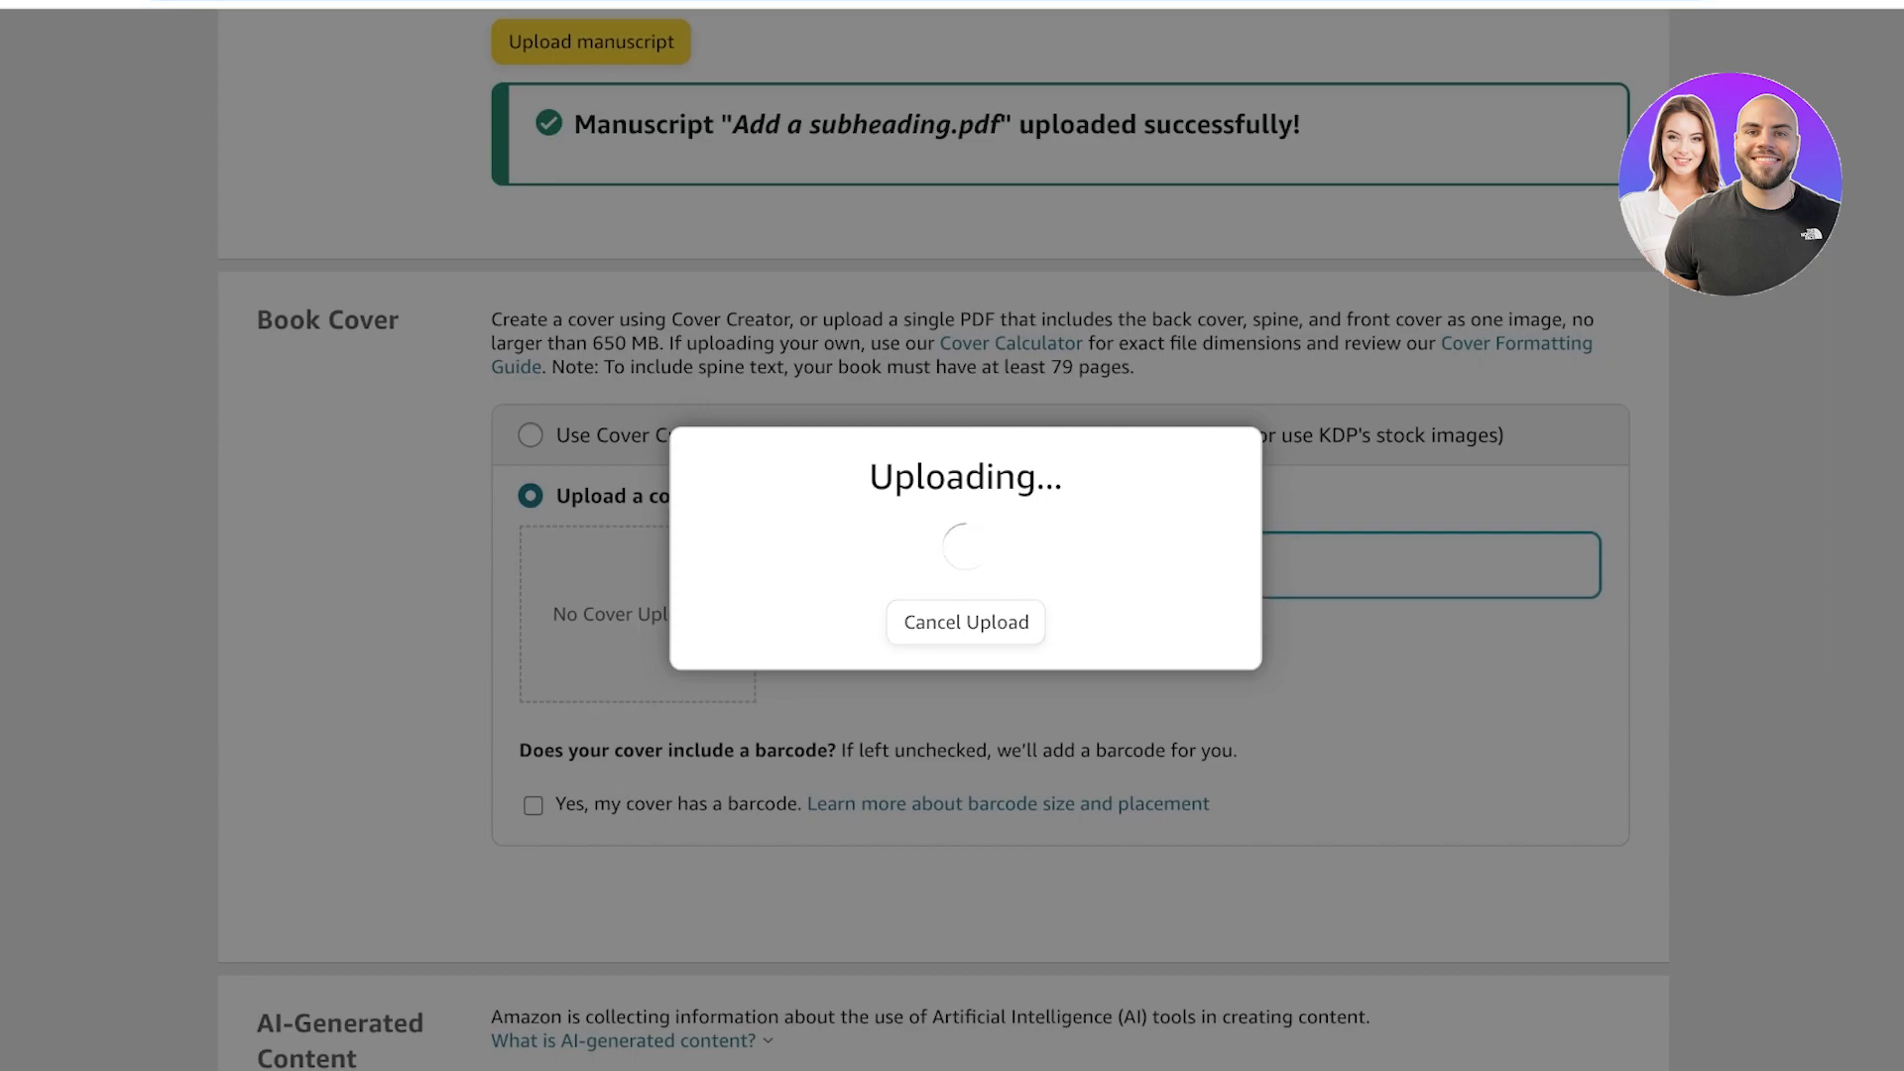
{"action": "scroll", "coordinate": [952, 540], "scroll_direction": "down", "scroll_amount": 10}
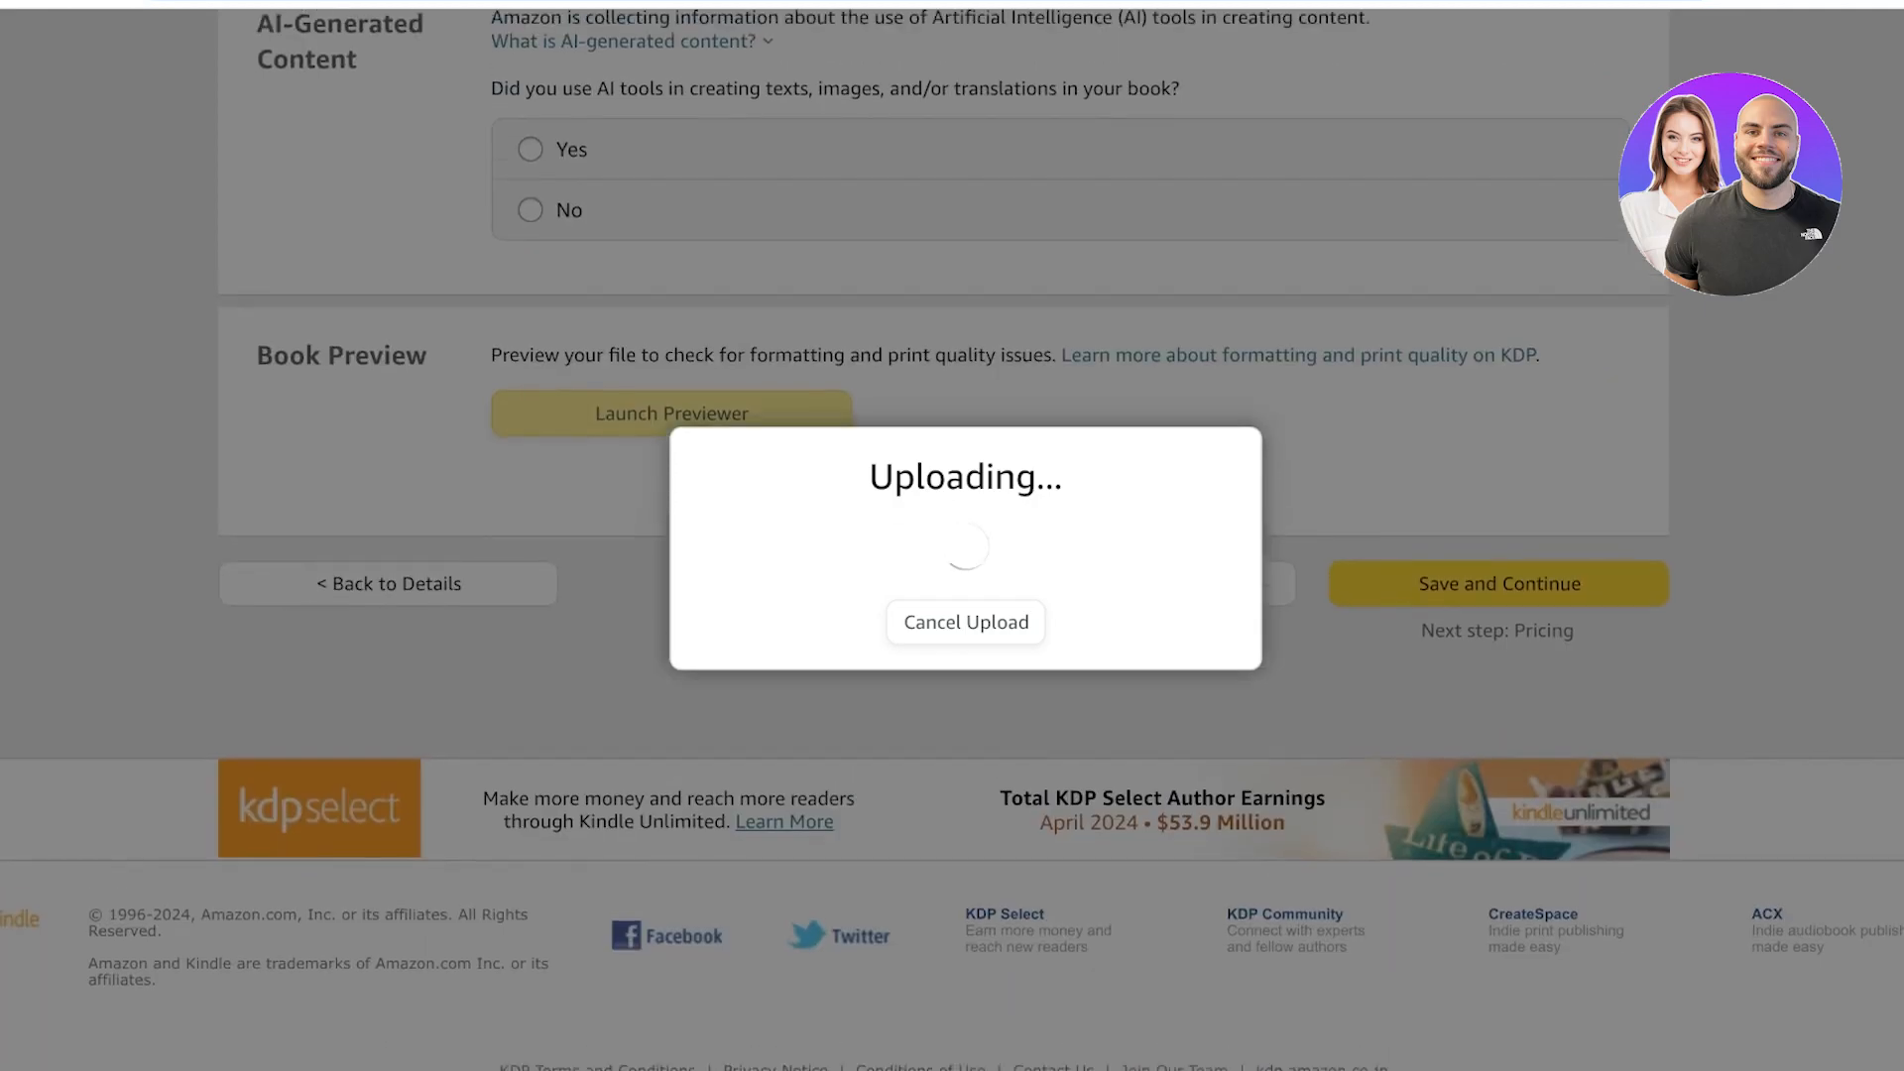
{"action": "scroll", "coordinate": [952, 540], "scroll_direction": "up", "scroll_amount": 8}
{"action": "scroll", "coordinate": [952, 539], "scroll_direction": "up", "scroll_amount": 3}
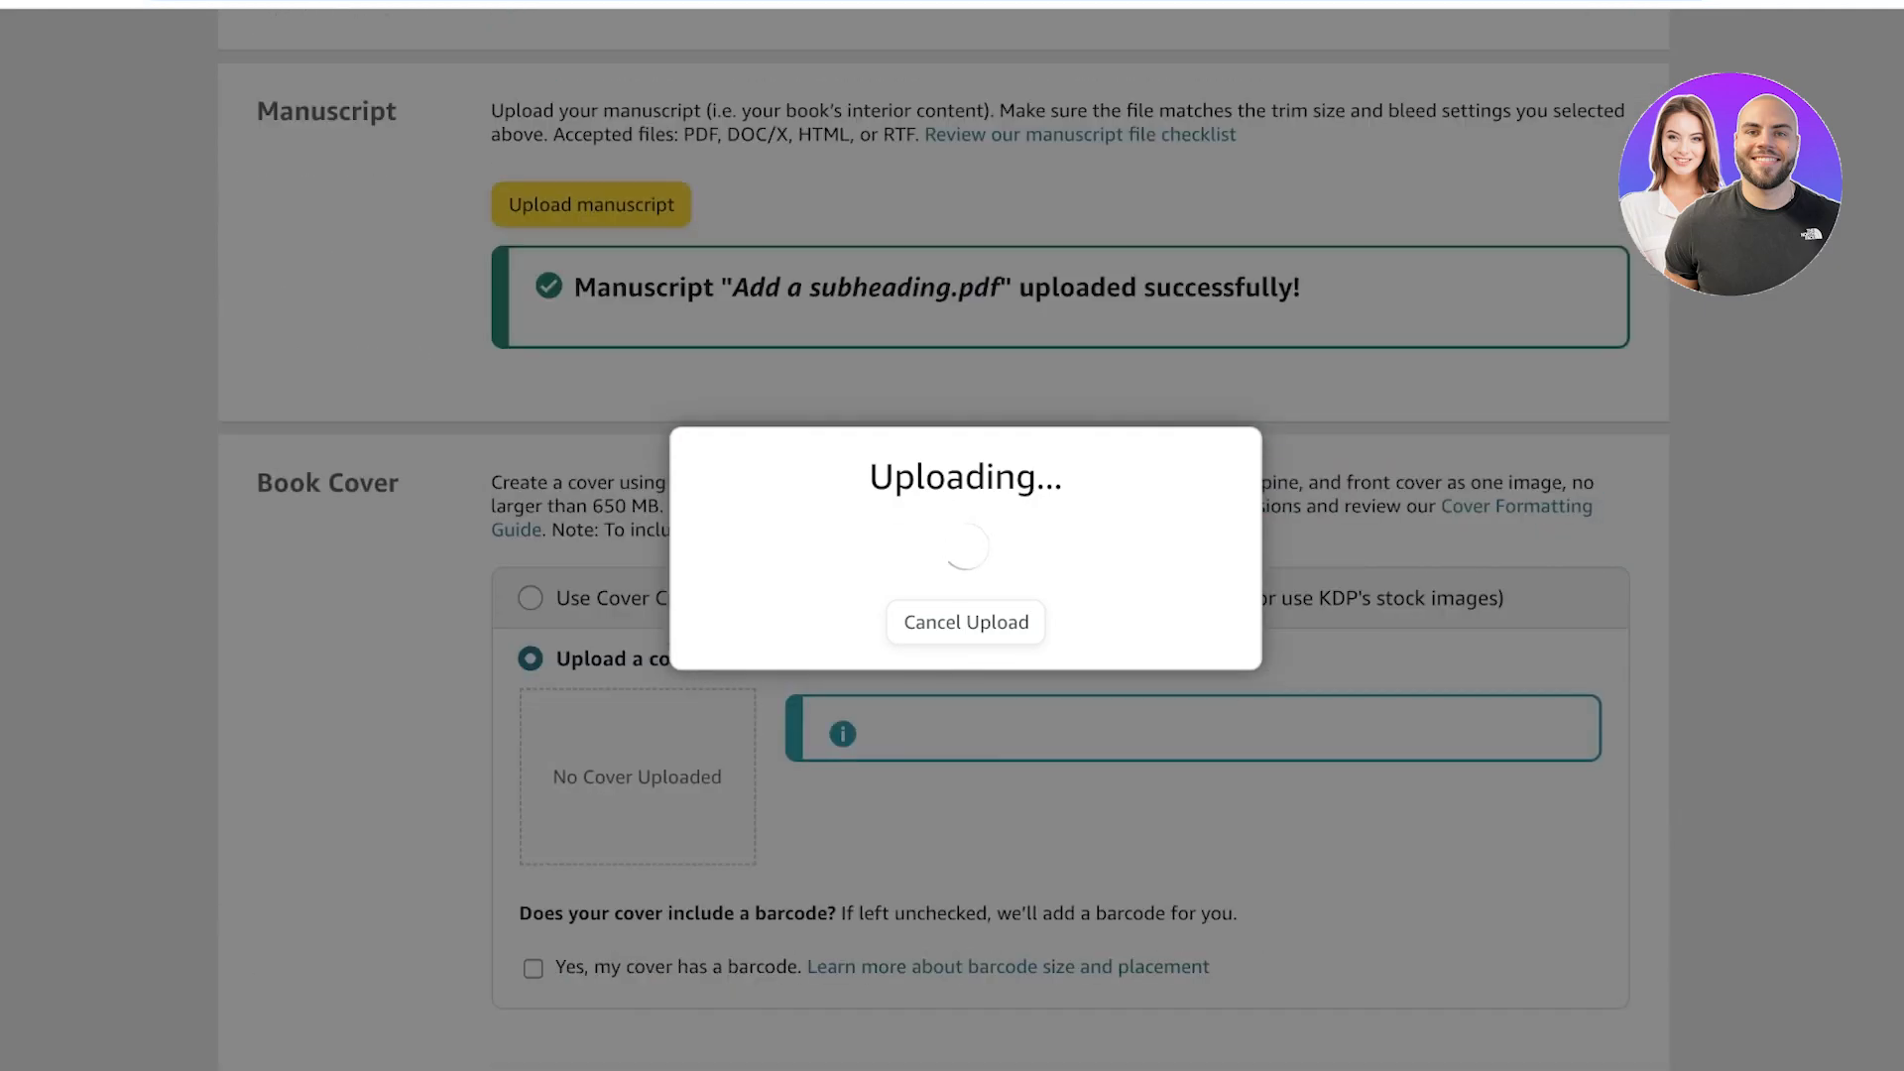
{"action": "scroll", "coordinate": [952, 539], "scroll_direction": "down", "scroll_amount": 1}
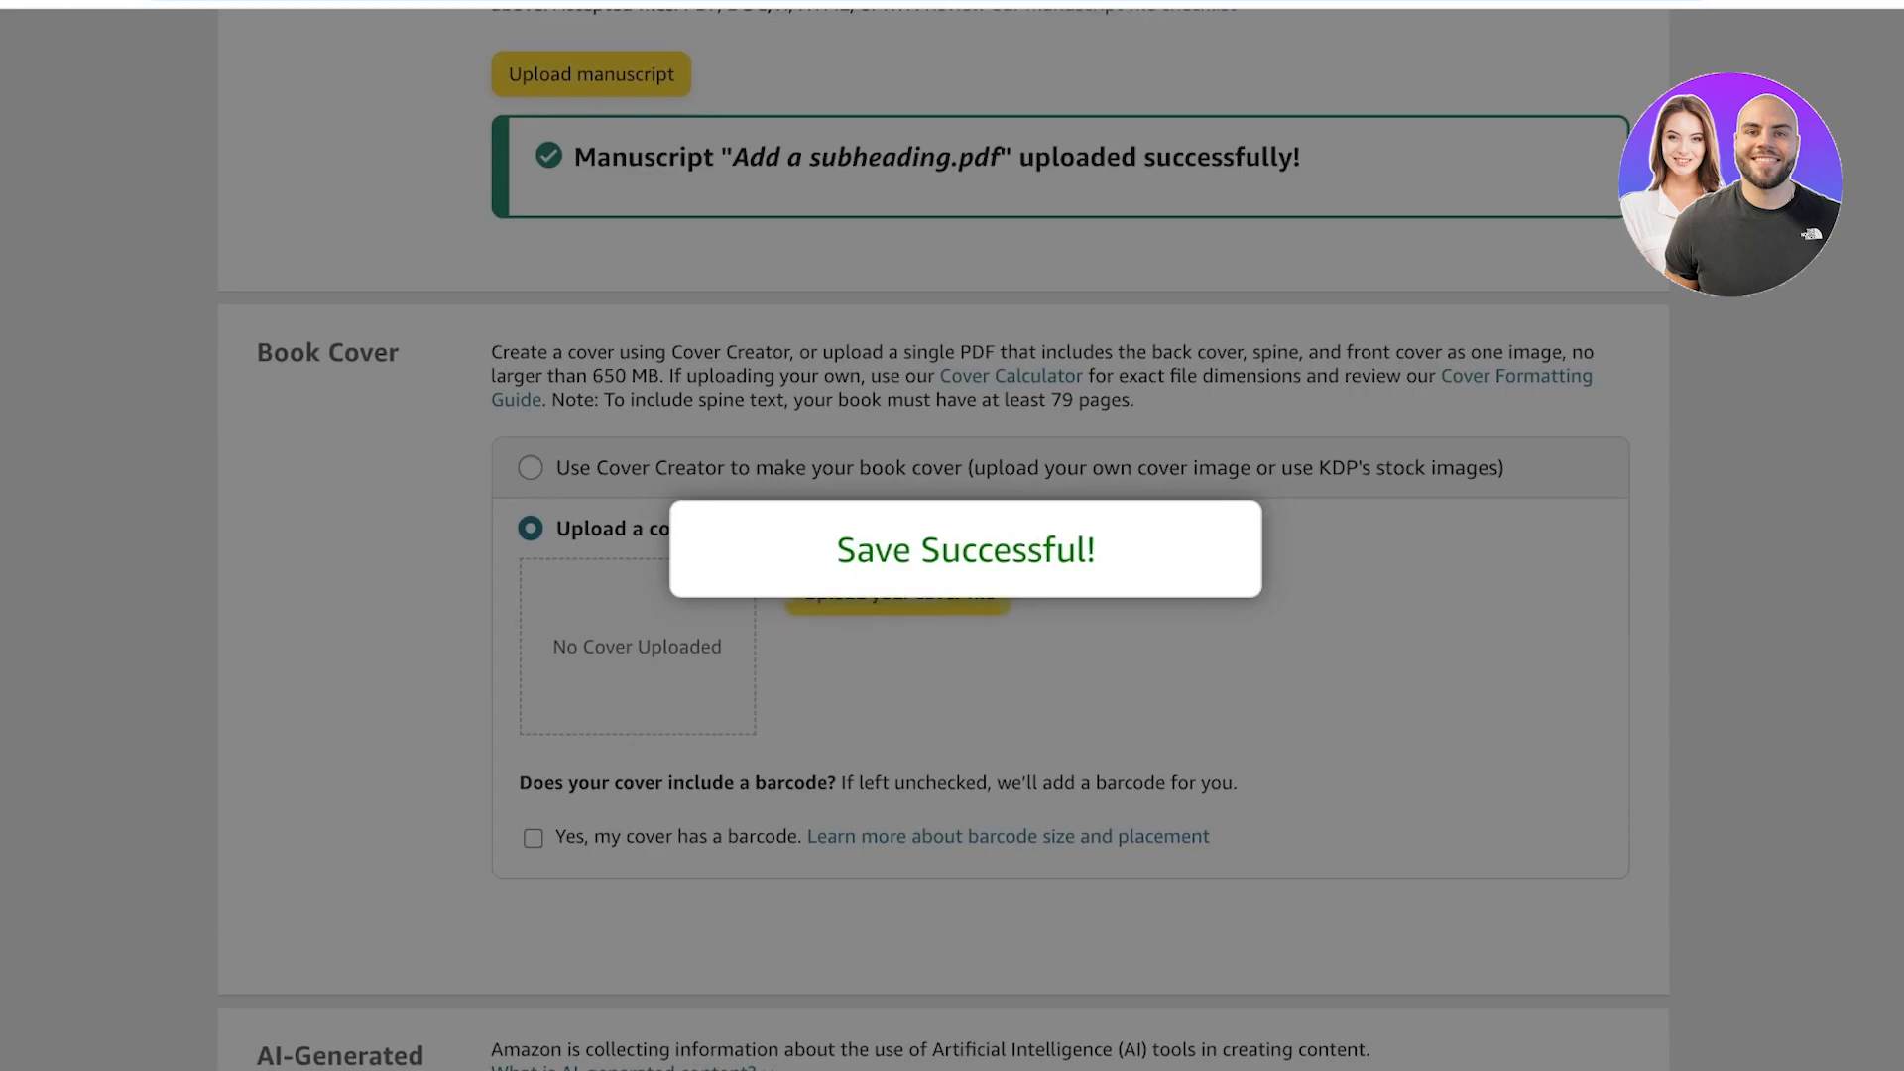
Answer No to the question about using AI tools in the book's content.
{"action": "scroll", "coordinate": [952, 540], "scroll_direction": "down", "scroll_amount": 8}
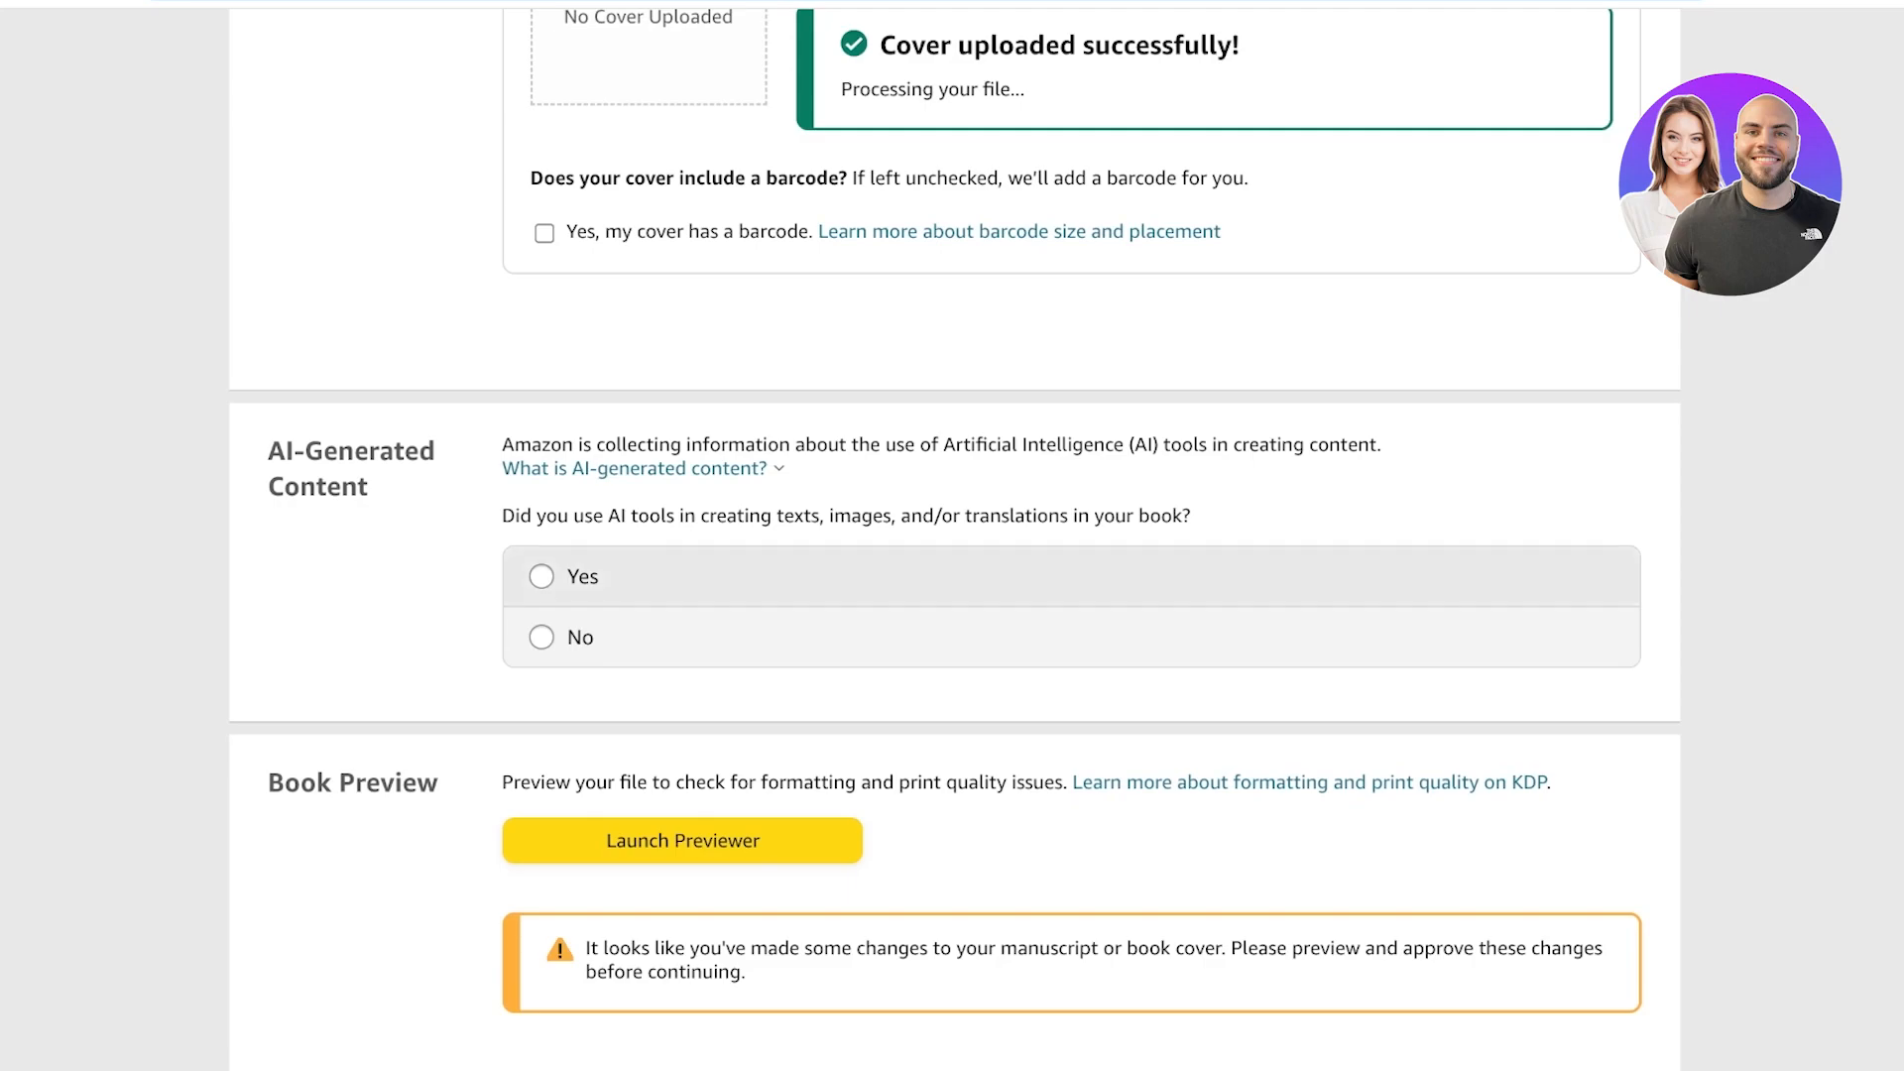
{"action": "left_click", "coordinate": [542, 638]}
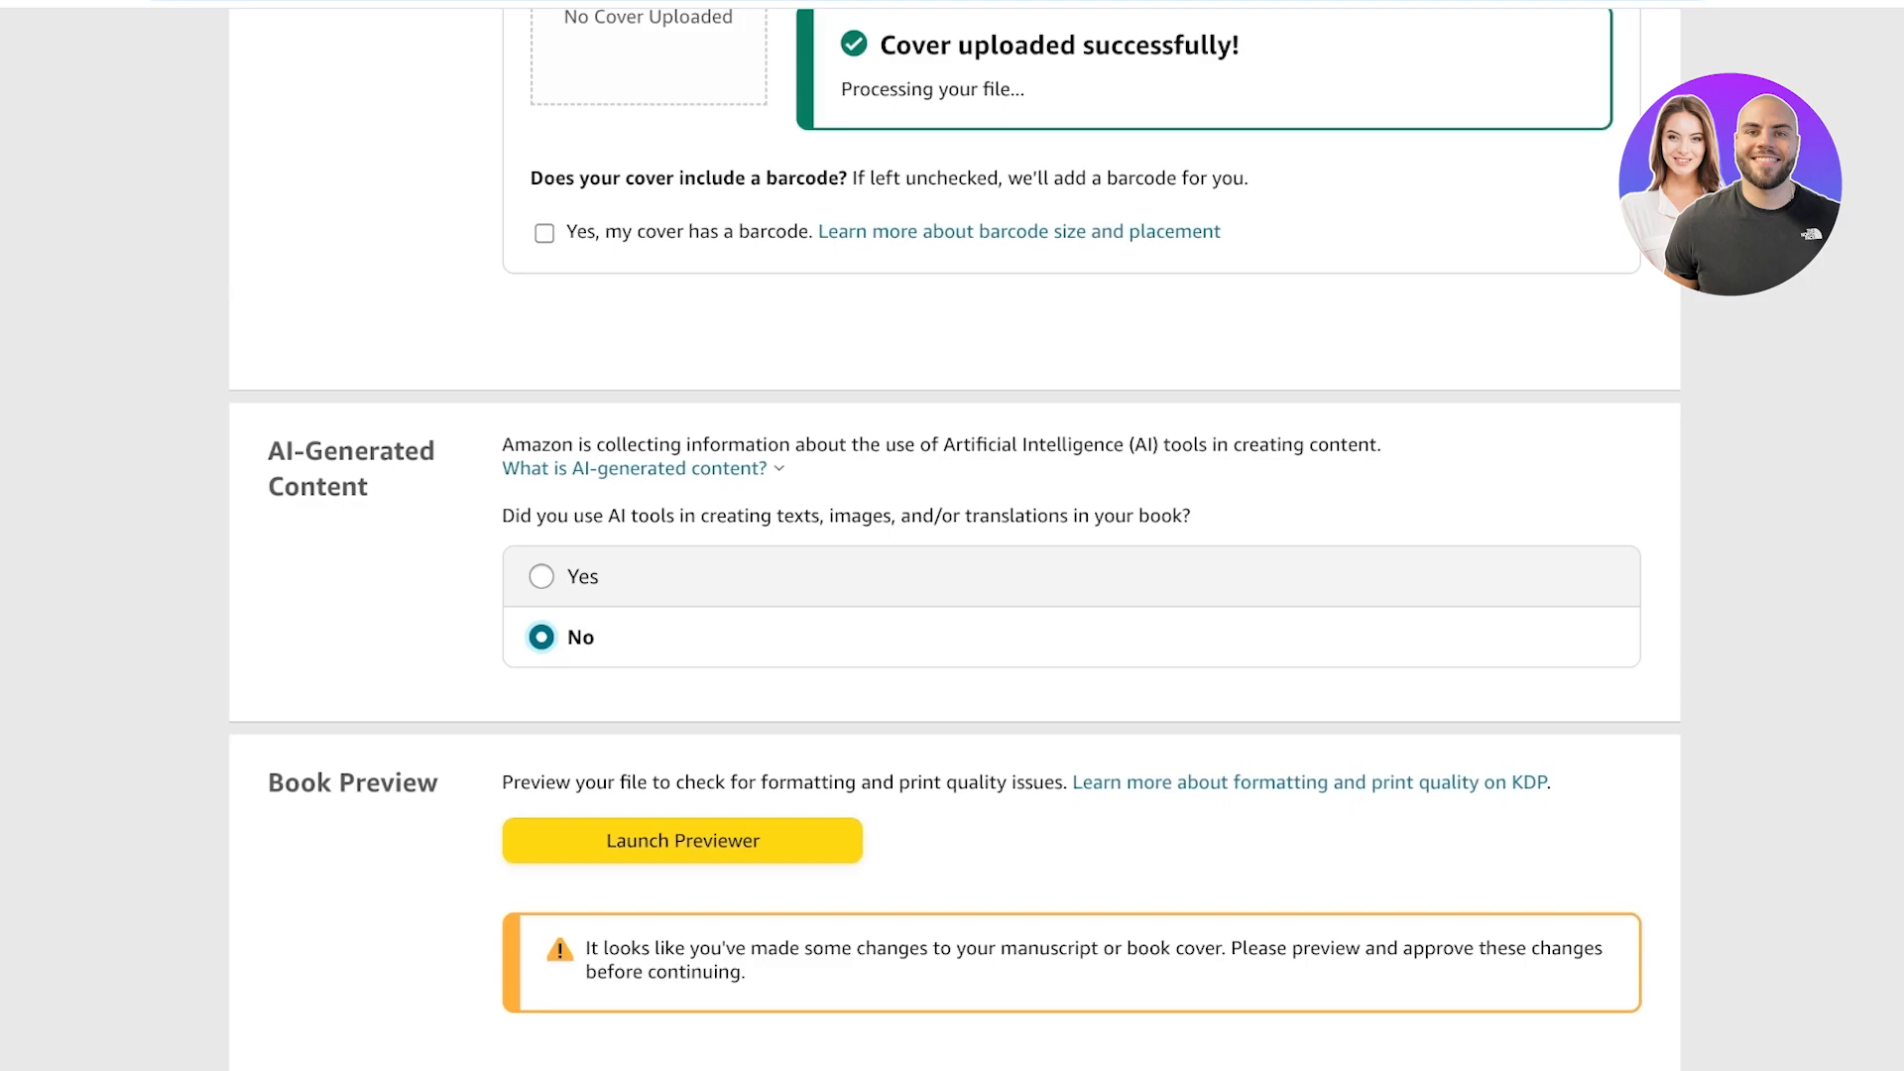
Launch the Print Previewer and page back and forth through the cover and the first interior pages.
{"action": "scroll", "coordinate": [952, 536], "scroll_direction": "down", "scroll_amount": 5}
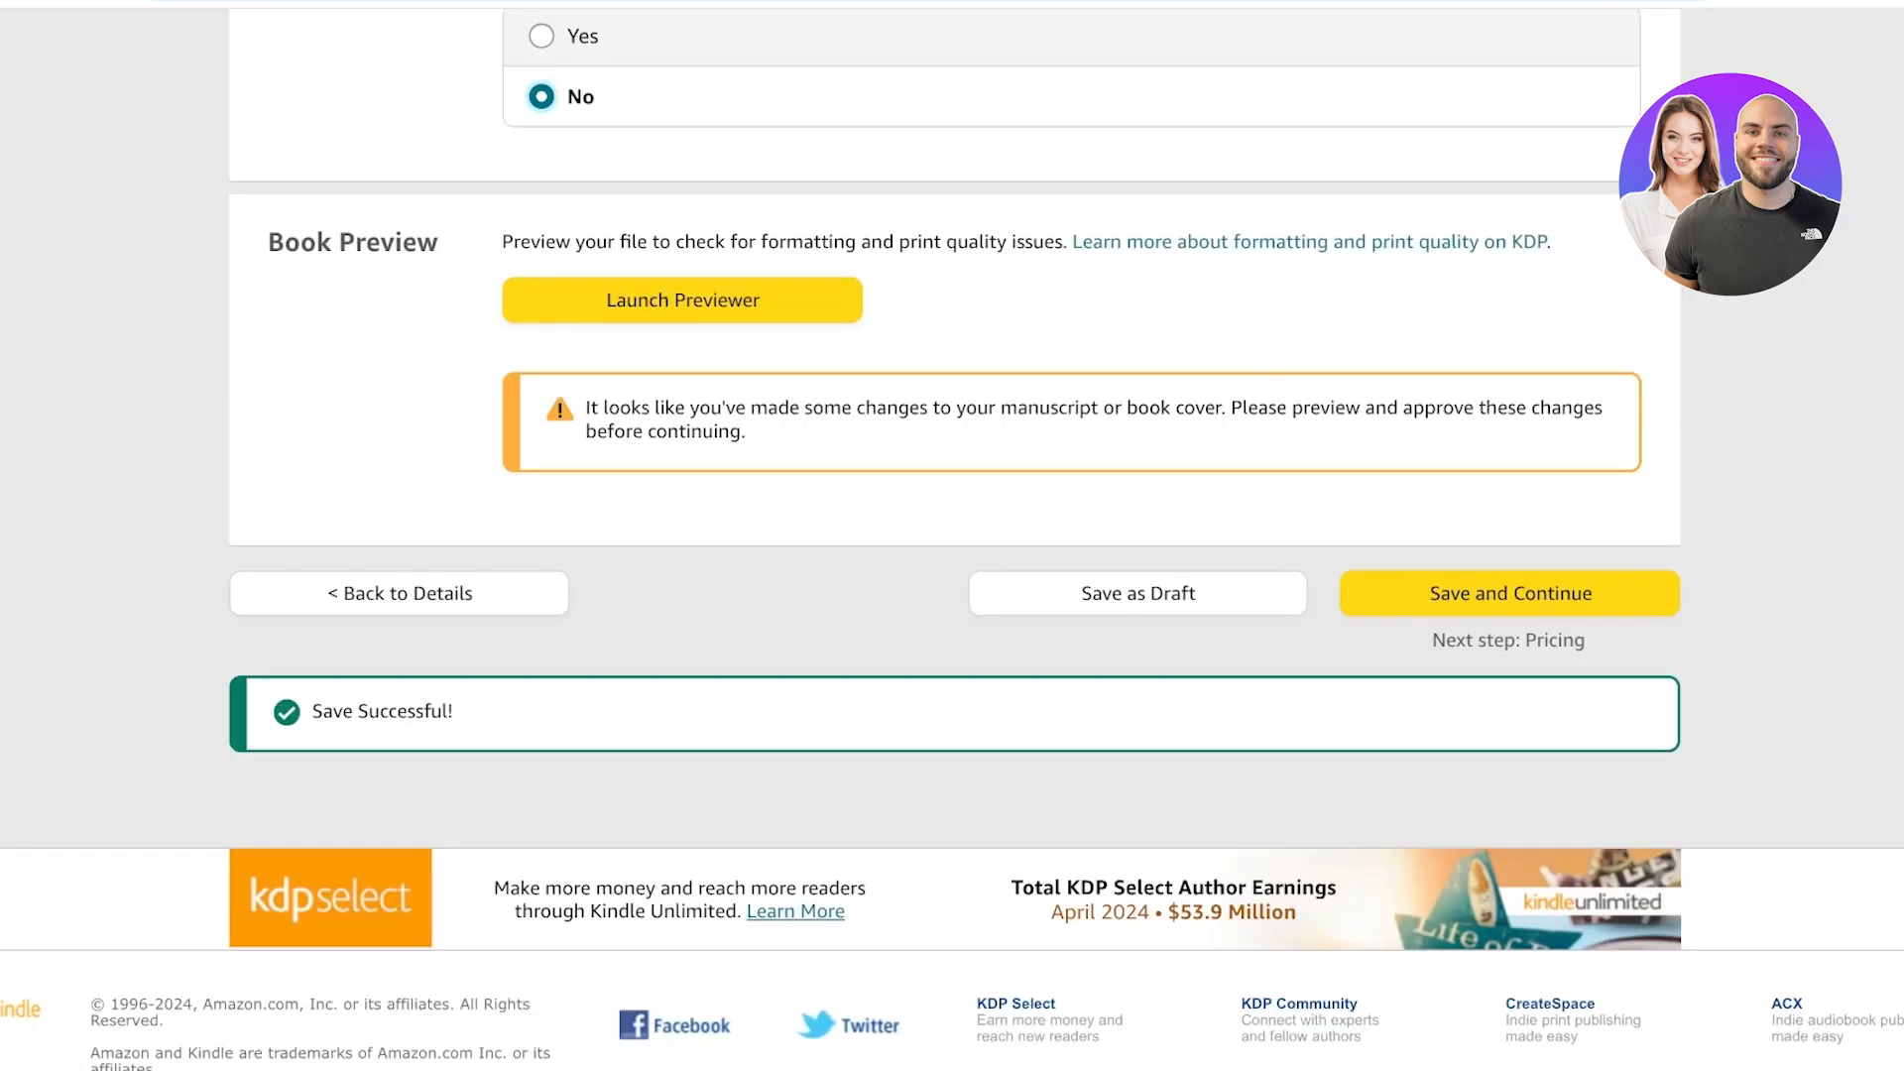
{"action": "scroll", "coordinate": [952, 536], "scroll_direction": "up", "scroll_amount": 1}
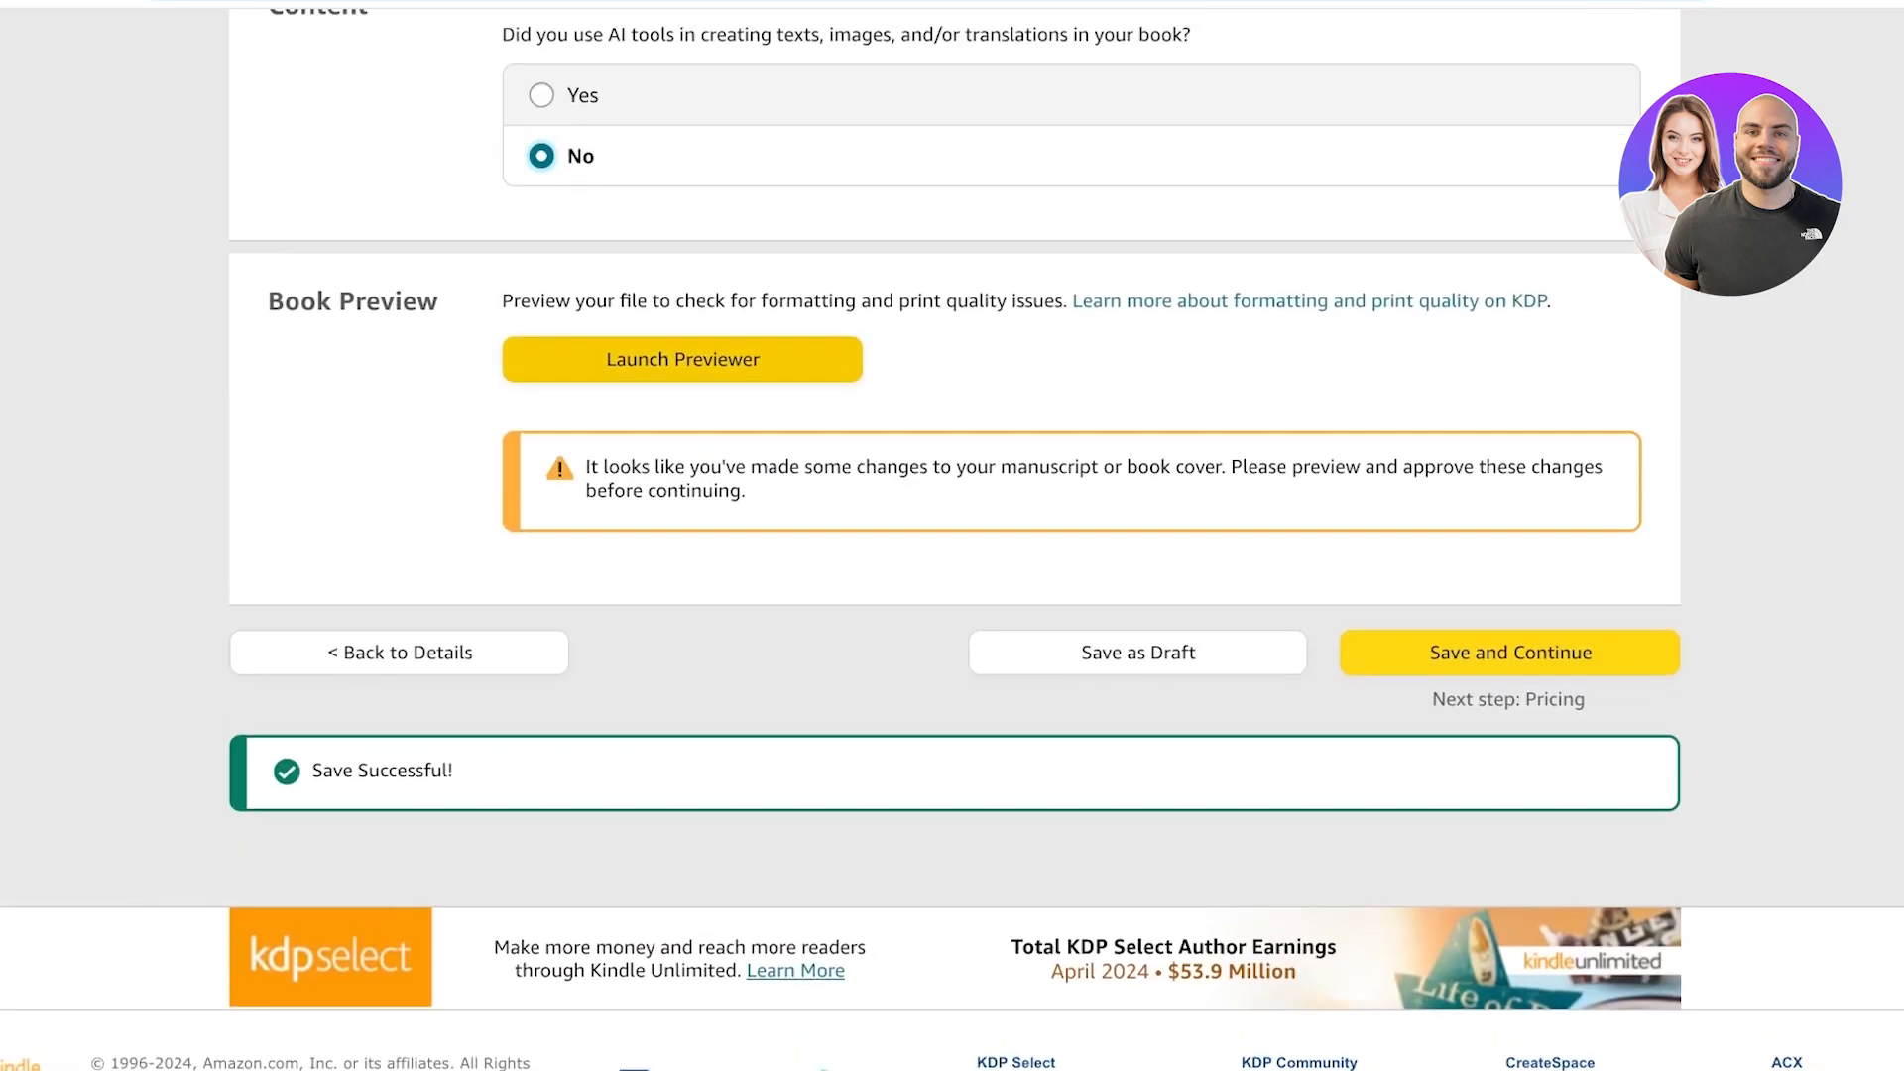
{"action": "left_click", "coordinate": [683, 359]}
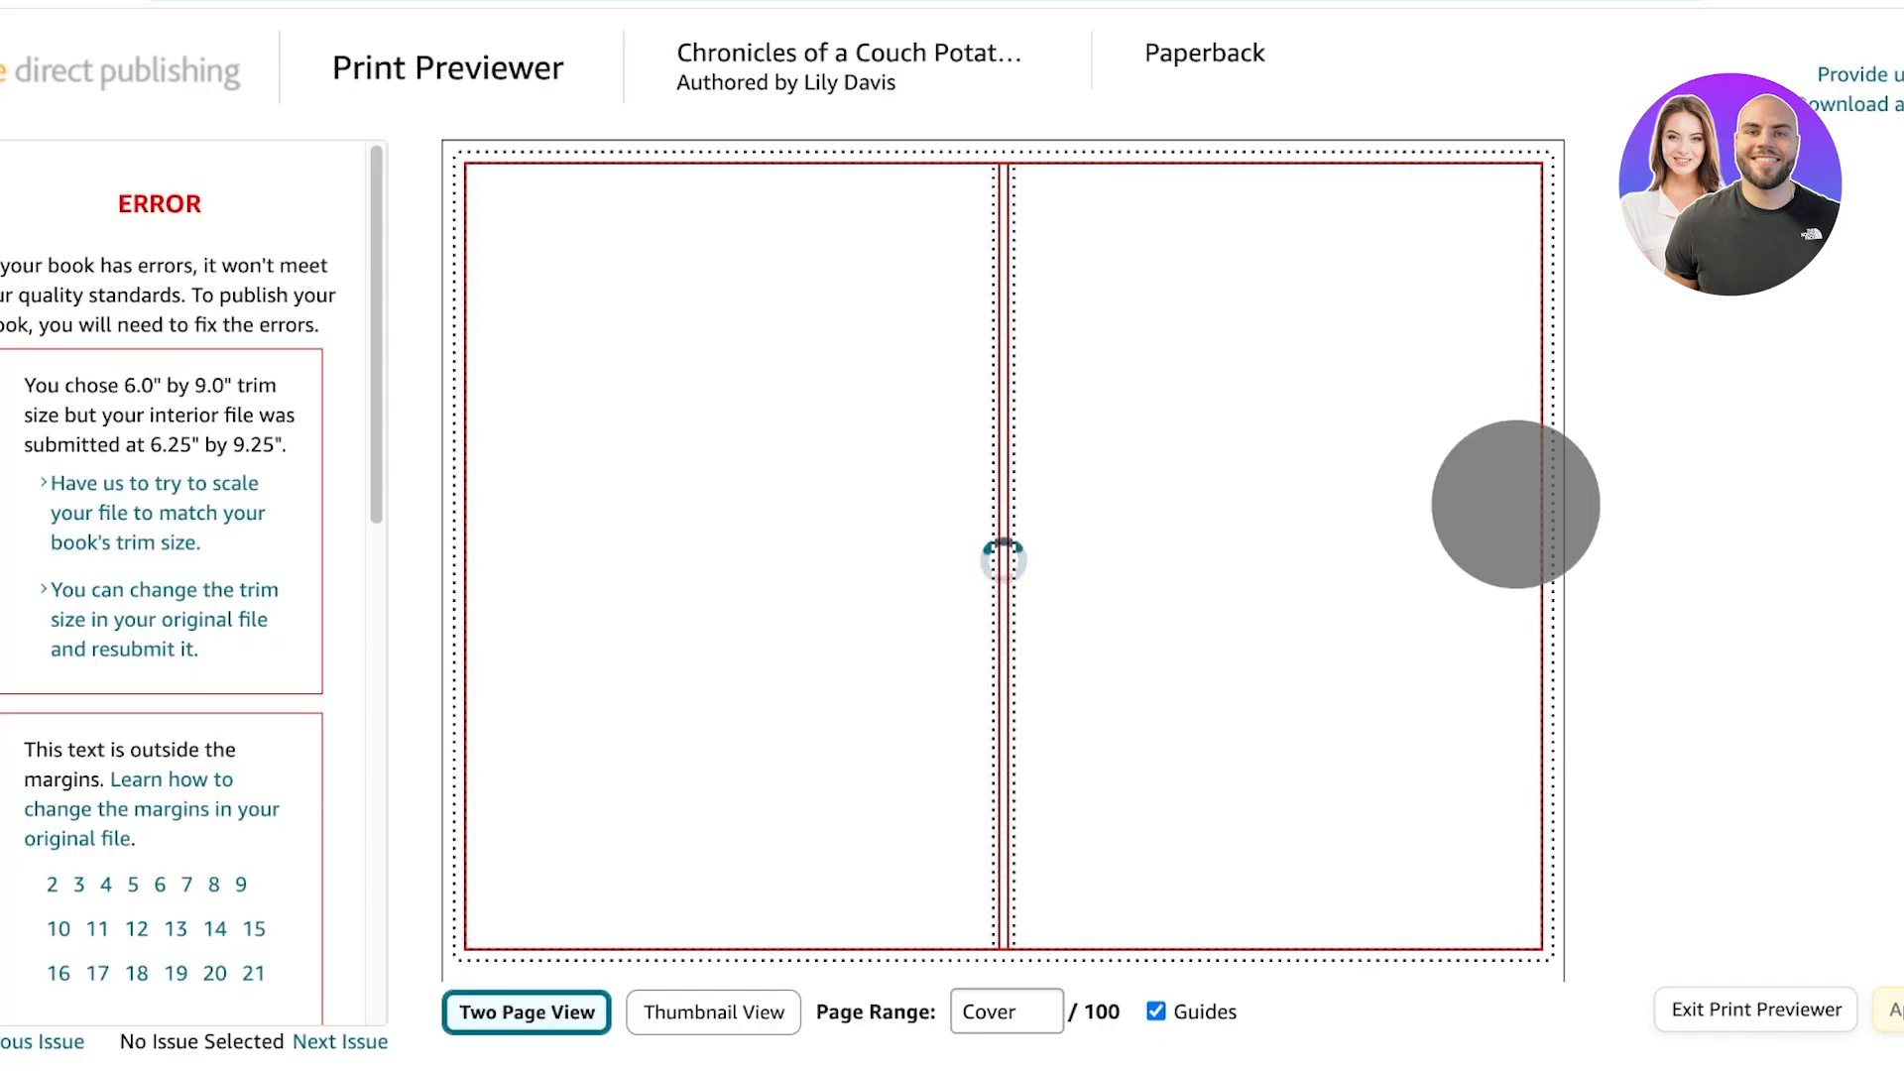
{"action": "key", "text": "Right"}
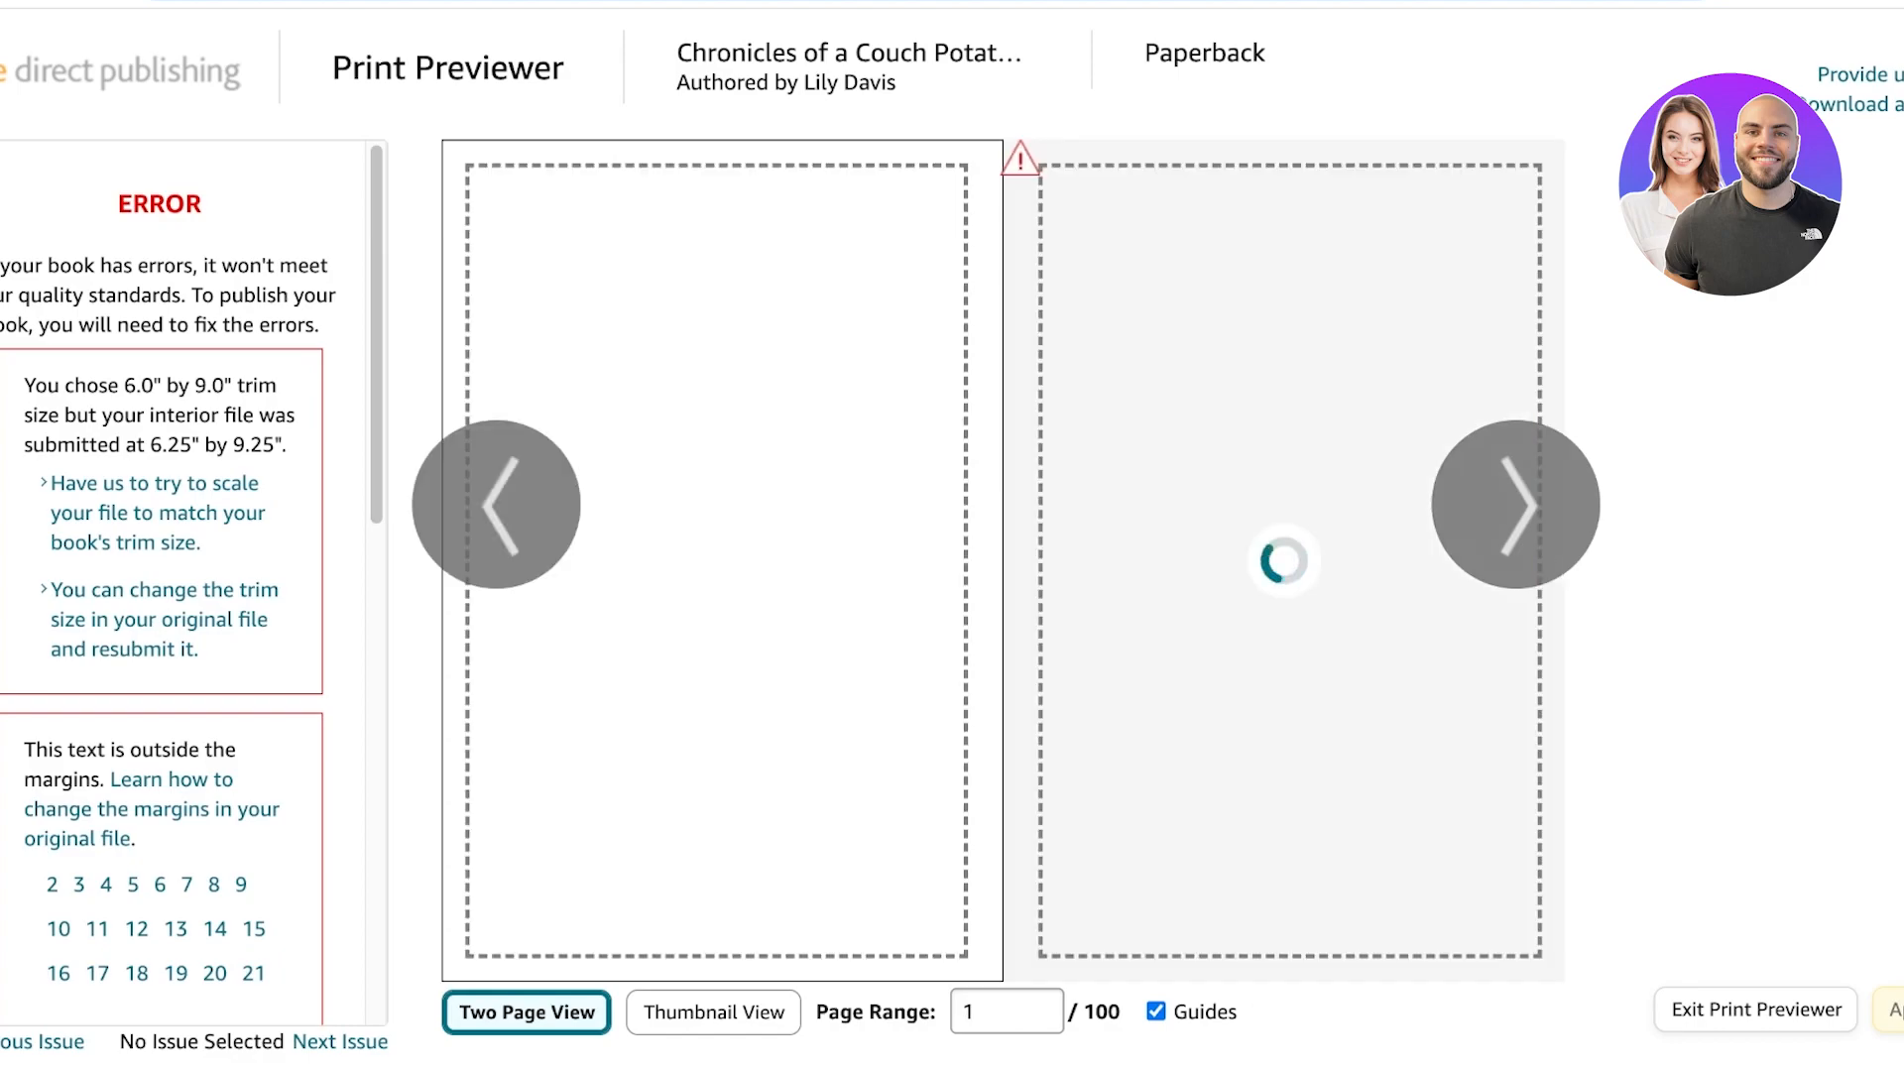
{"action": "key", "text": "Left"}
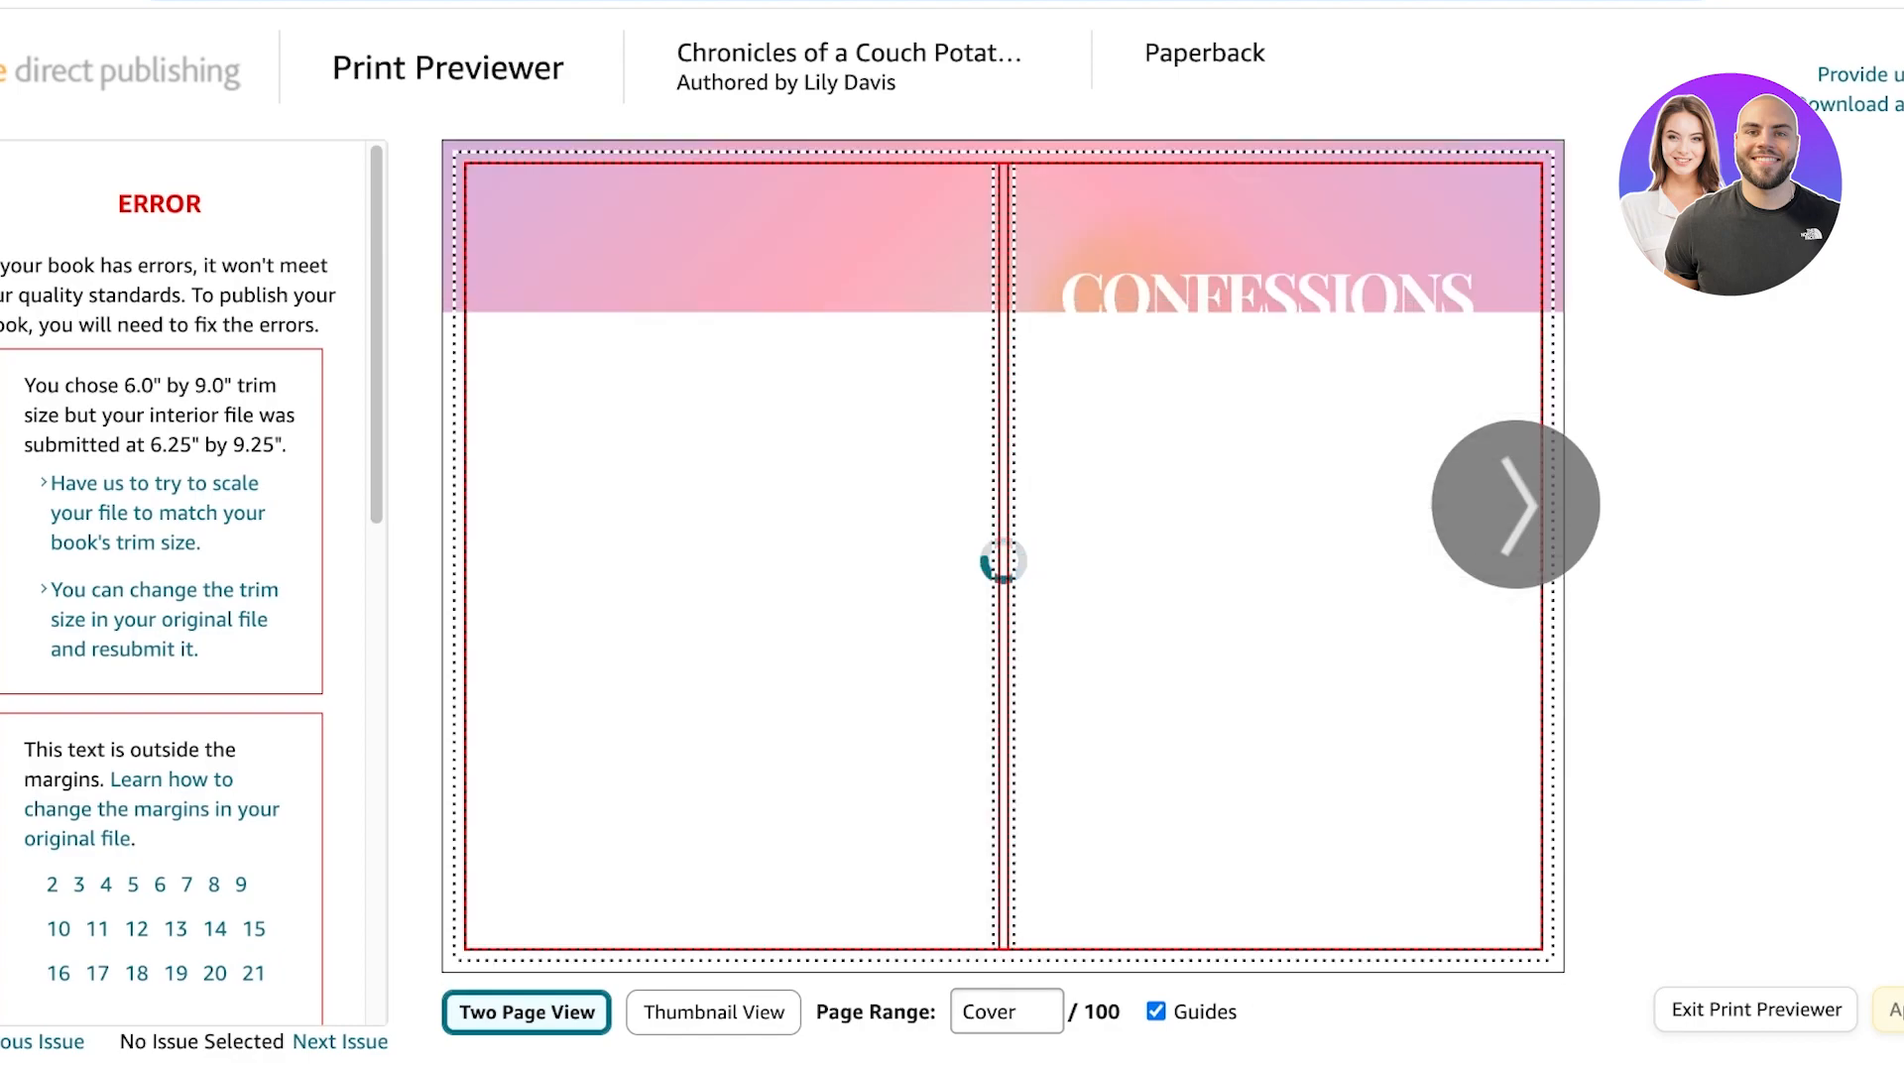
{"action": "key", "text": "Right"}
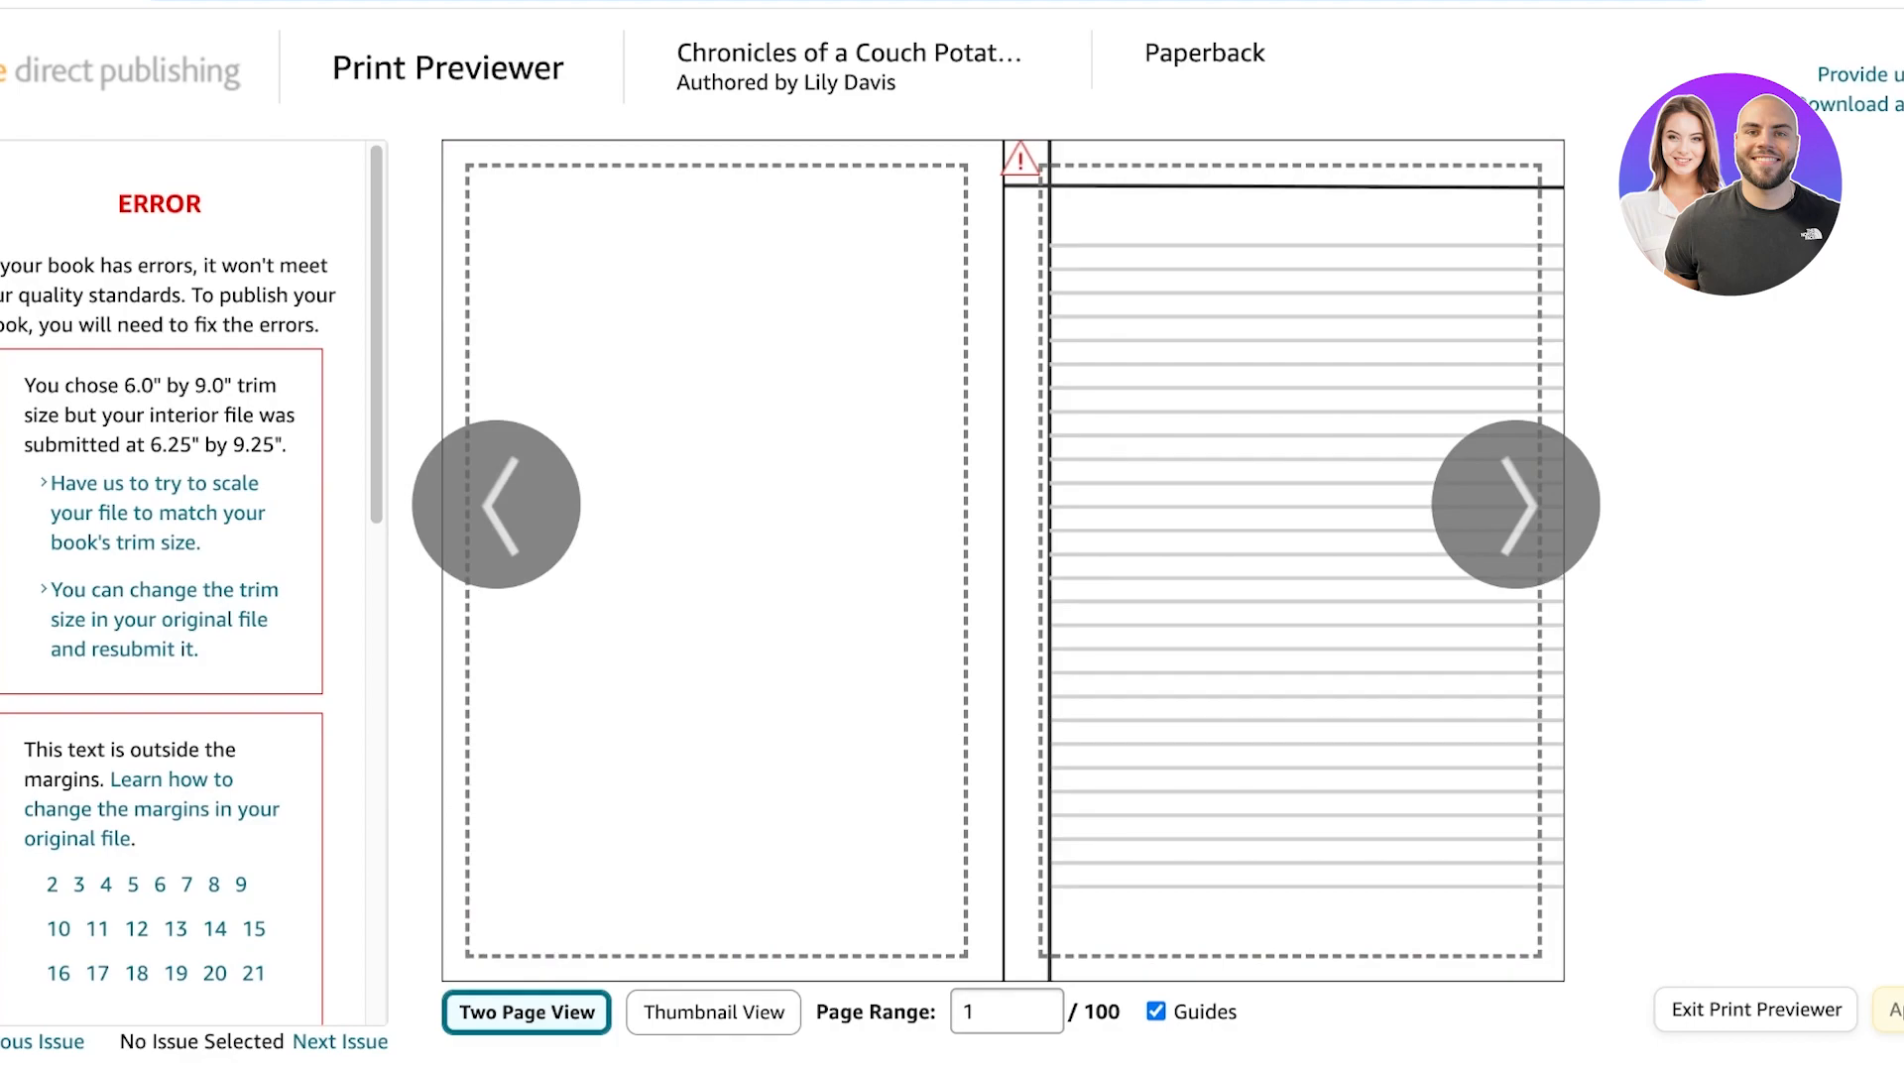
{"action": "key", "text": "Left"}
{"action": "key", "text": "Right"}
{"action": "key", "text": "Right"}
{"action": "key", "text": "Right"}
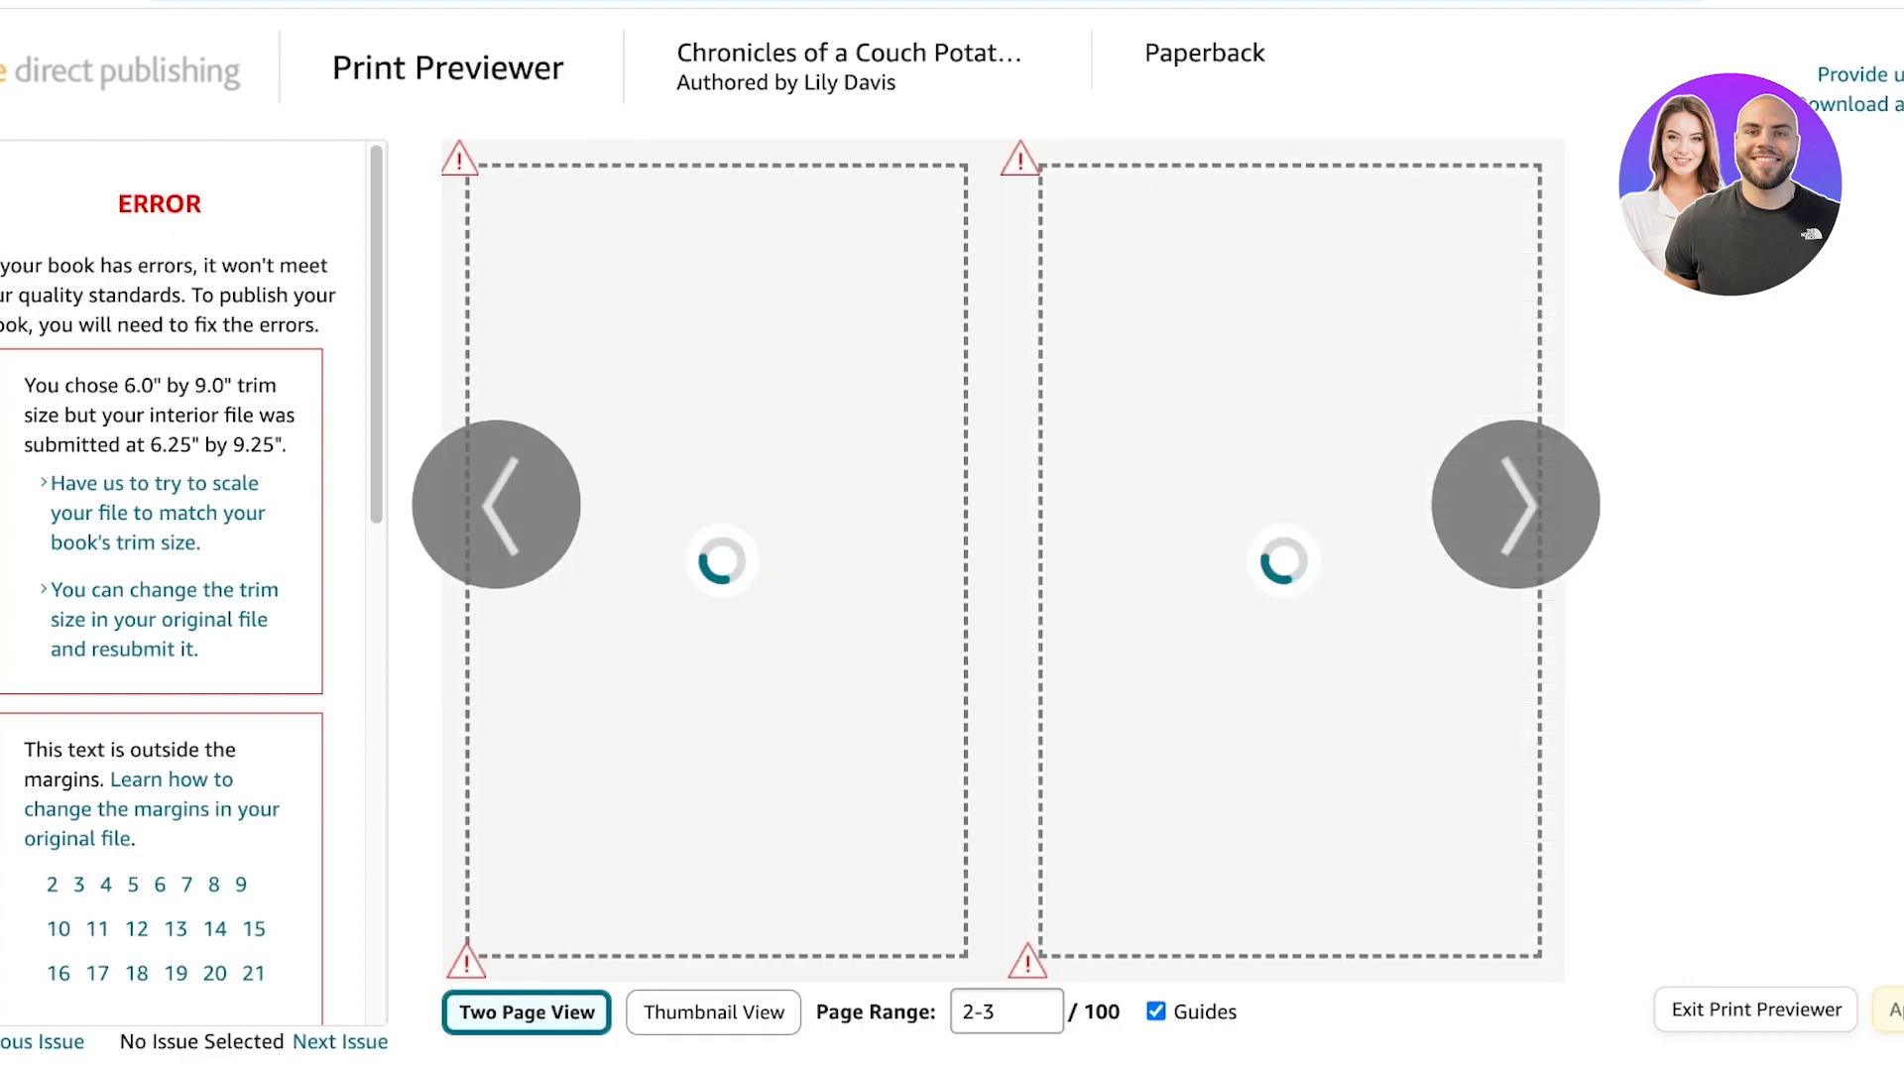
{"action": "key", "text": "Left"}
{"action": "key", "text": "Left"}
{"action": "key", "text": "Left"}
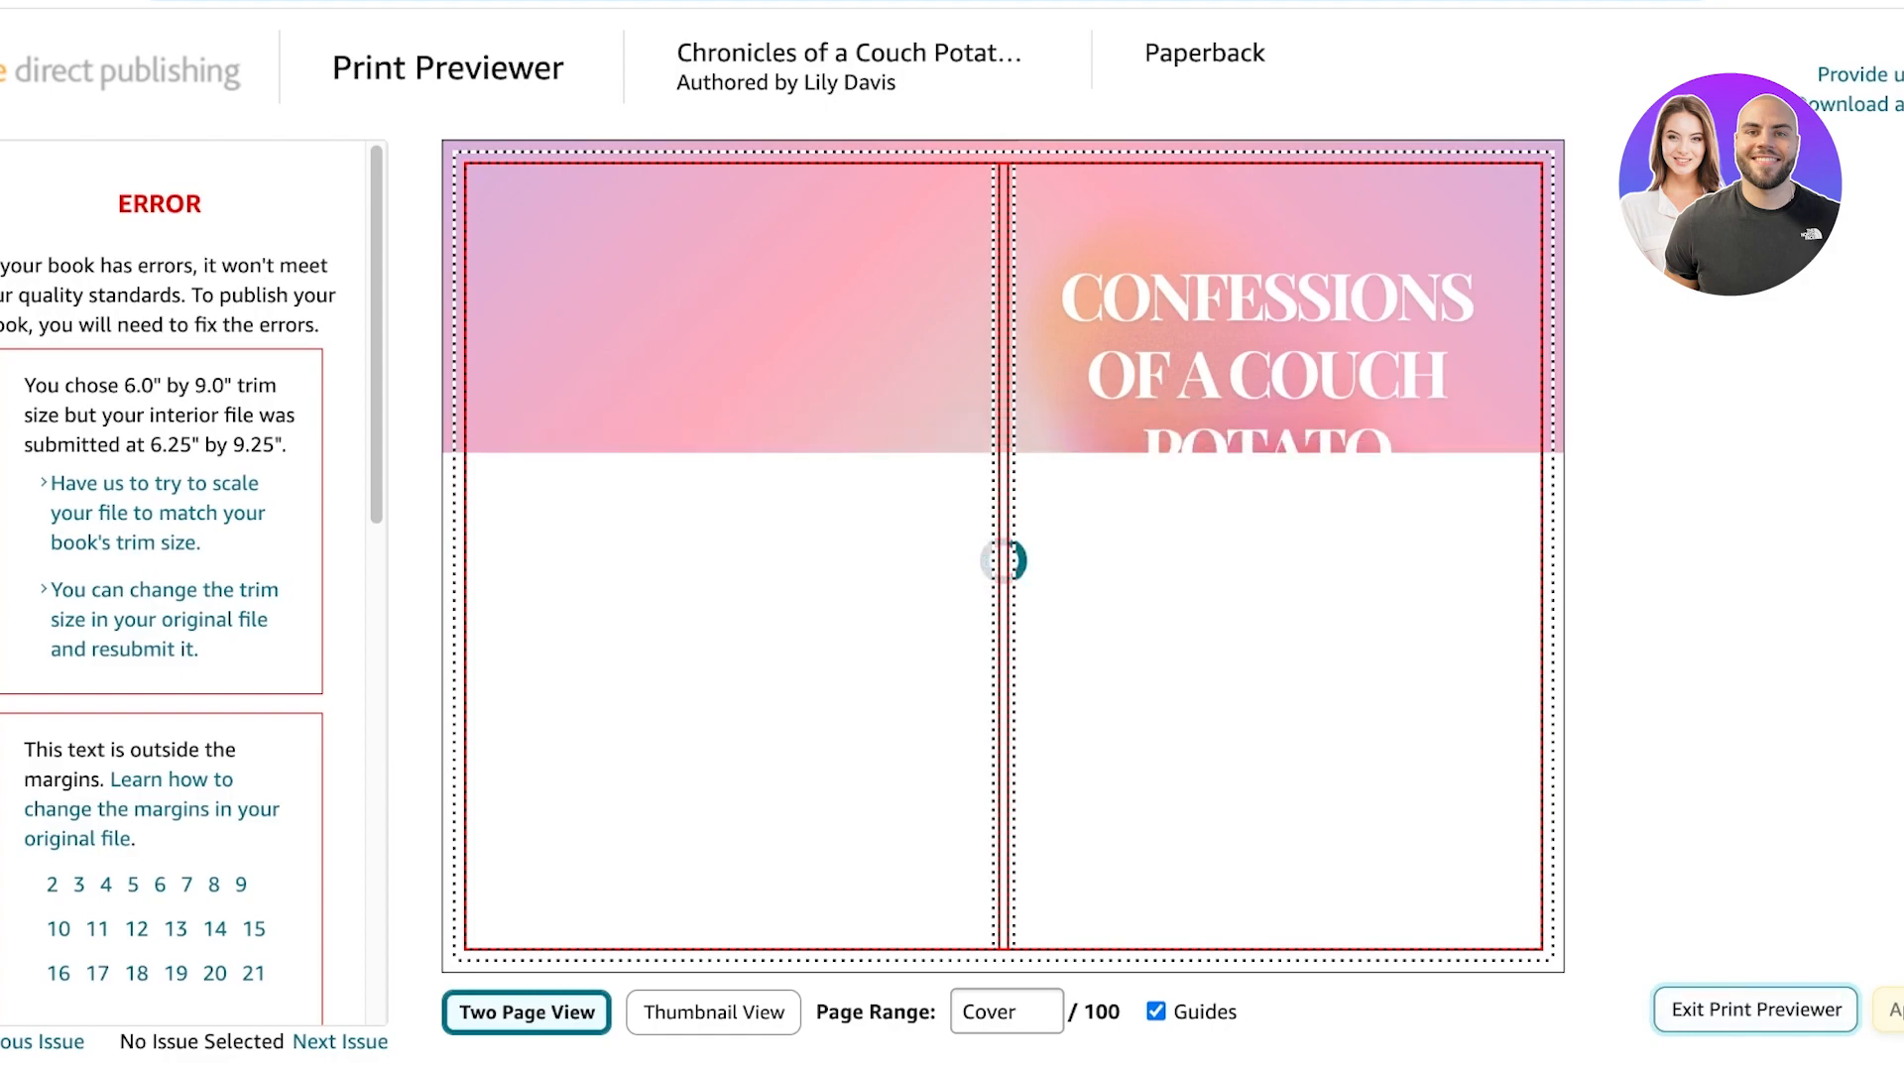
Leave the previewer and save the Paperback Content page to continue to pricing.
{"action": "scroll", "coordinate": [952, 563], "scroll_direction": "down", "scroll_amount": 20}
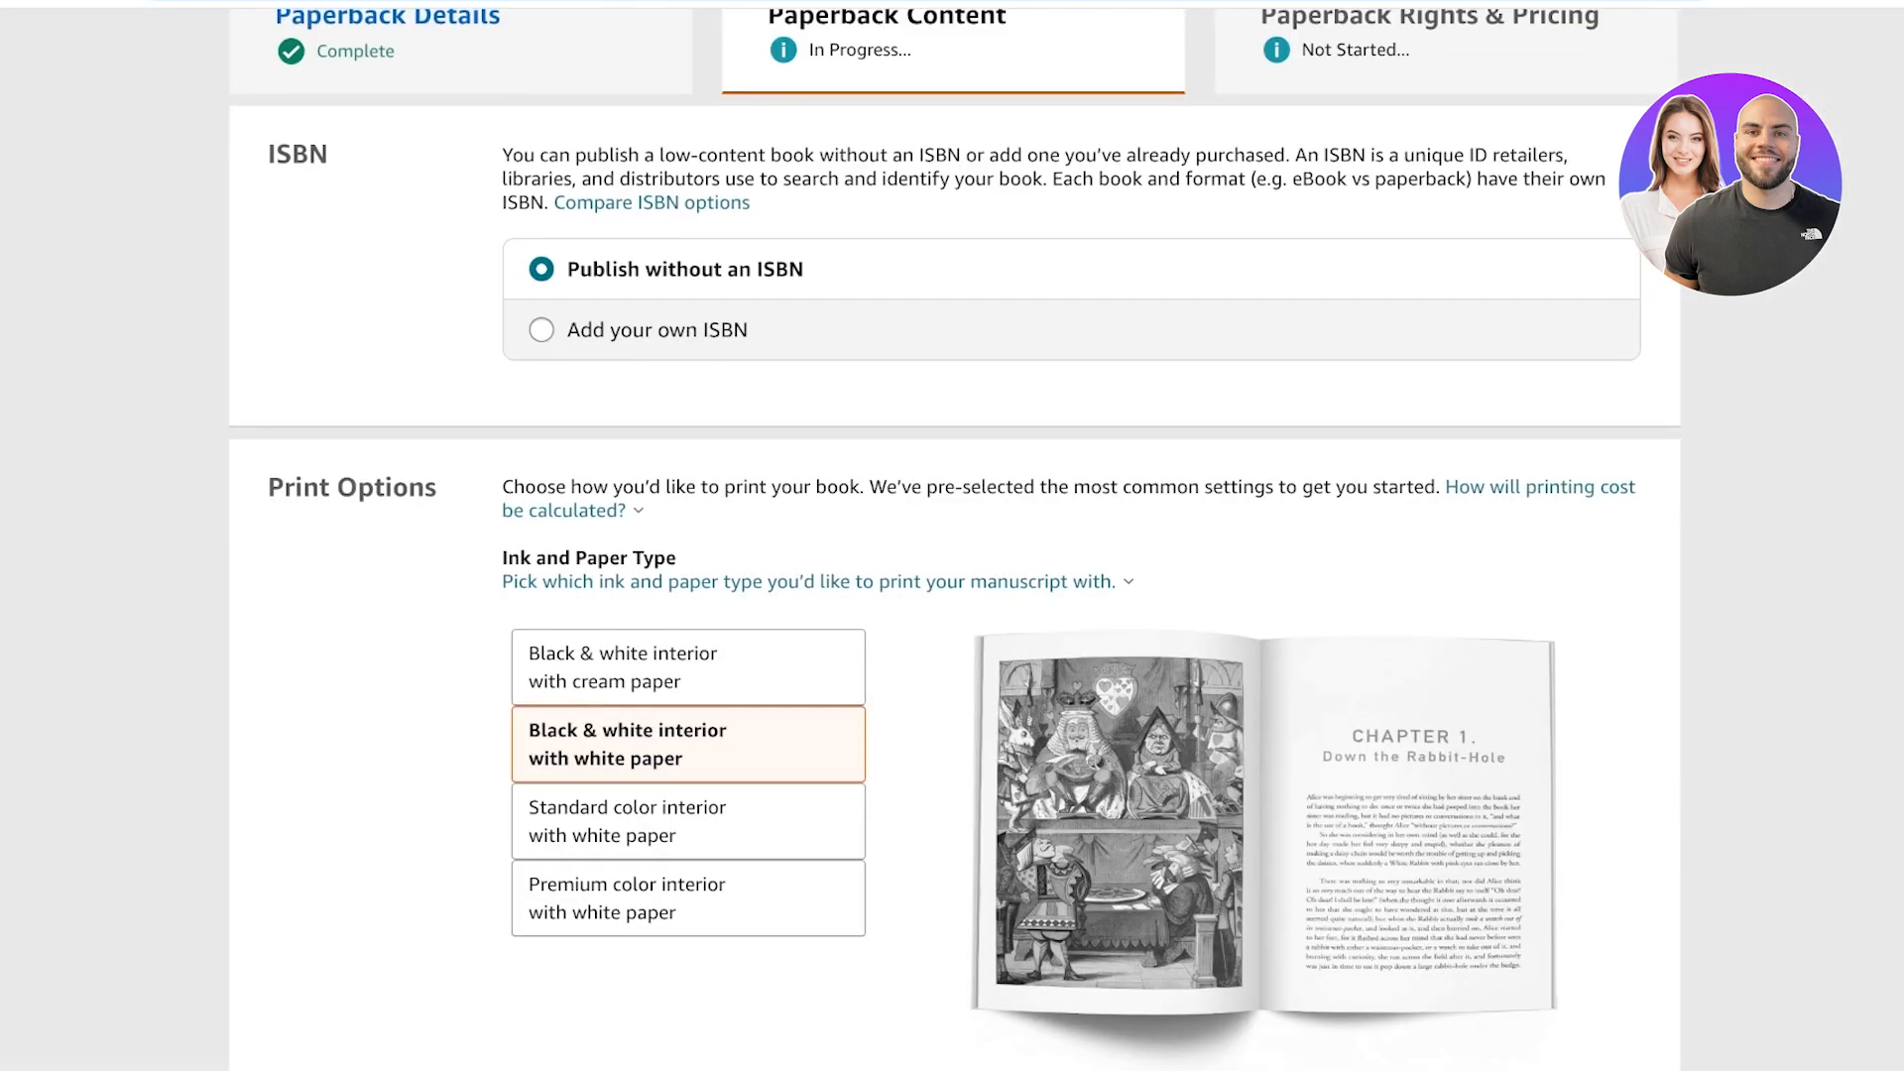
{"action": "left_click", "coordinate": [1510, 563]}
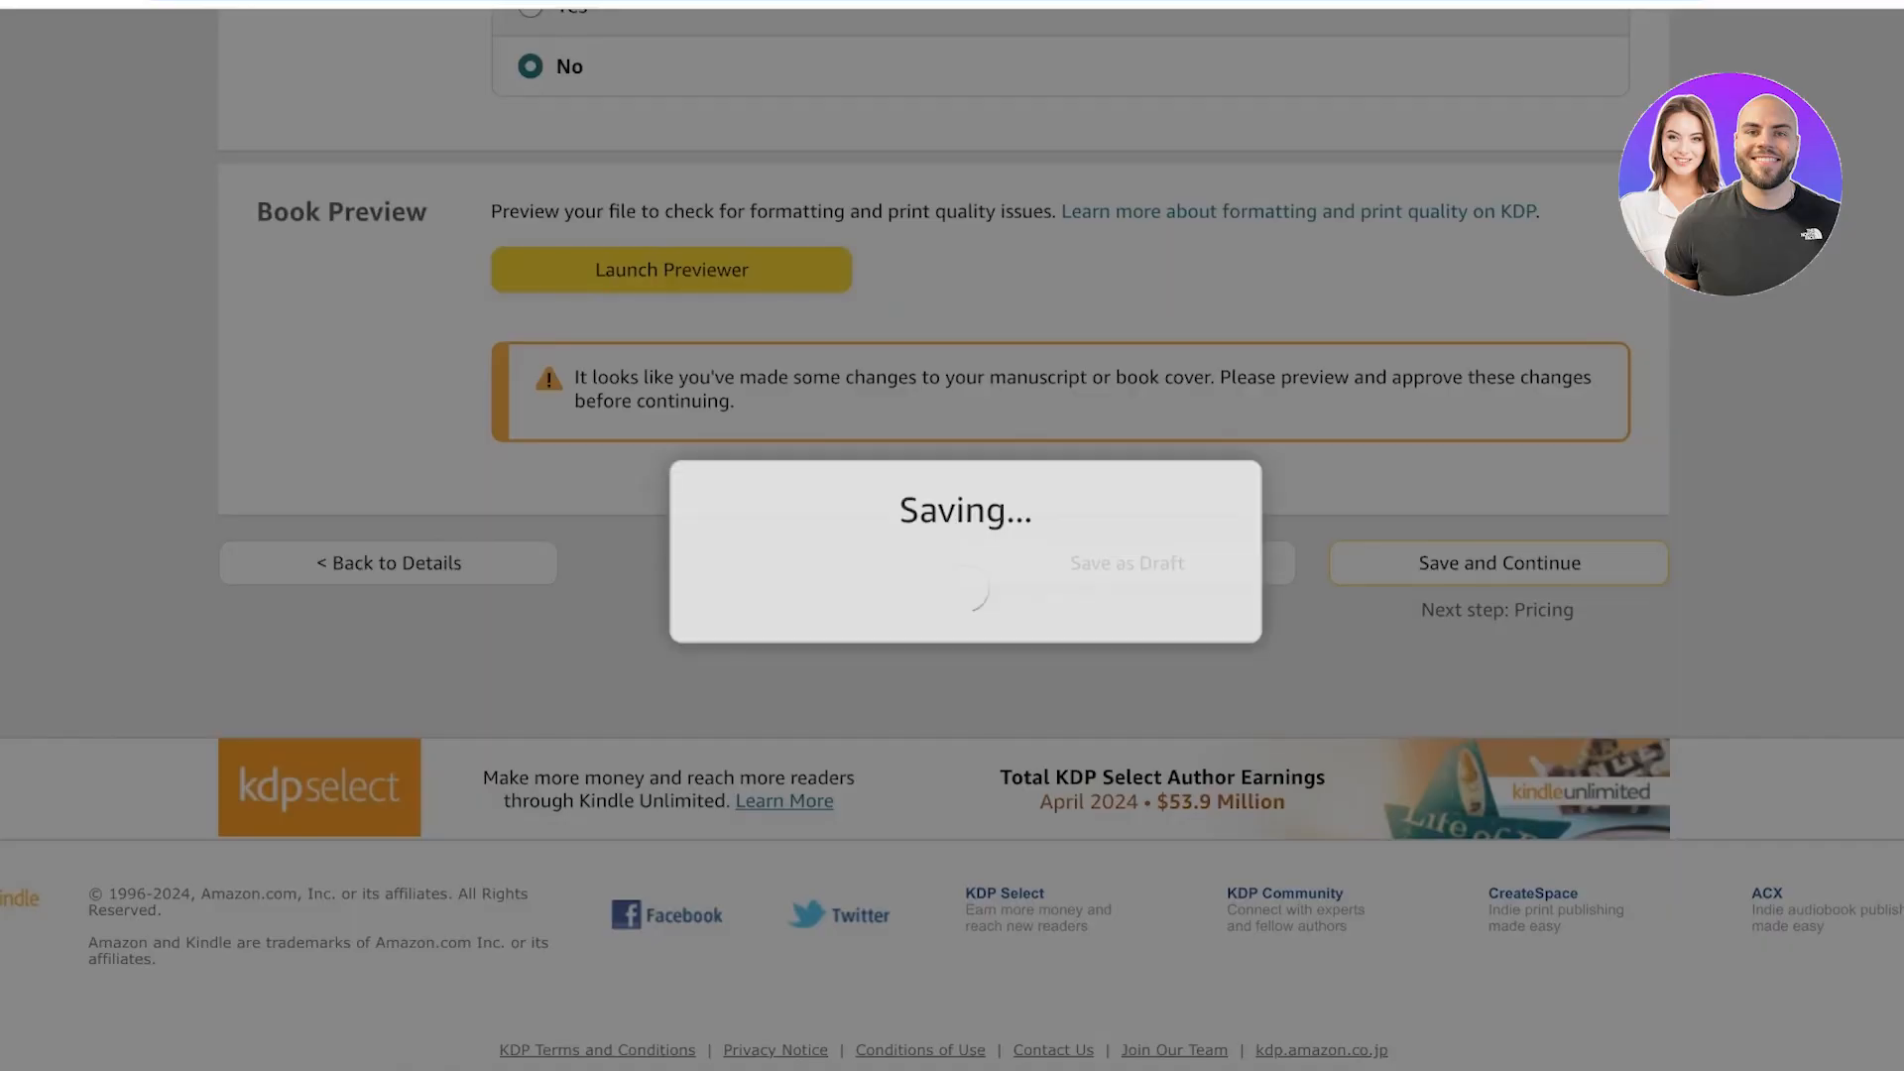
Browse the free graphic design resources listed on Creative Fabrica.
{"action": "scroll", "coordinate": [952, 562], "scroll_direction": "up", "scroll_amount": 20}
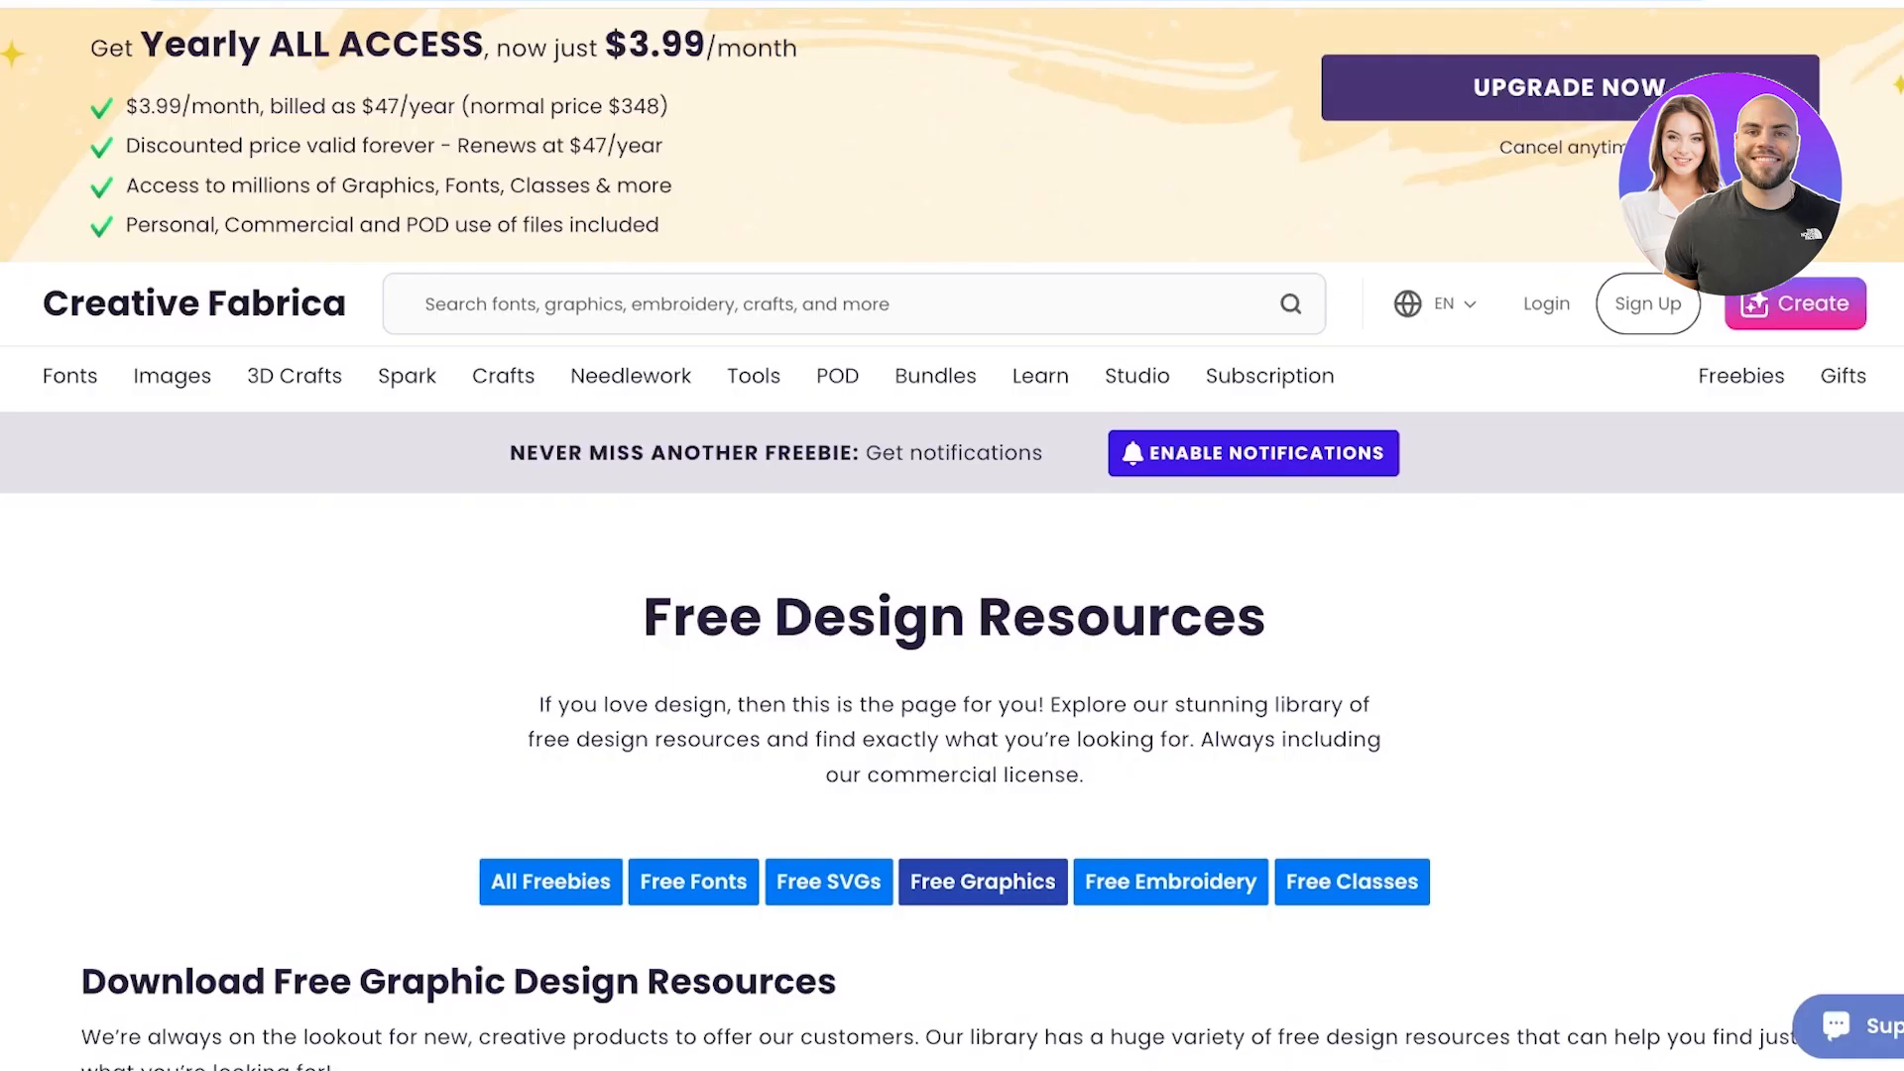
{"action": "scroll", "coordinate": [952, 595], "scroll_direction": "down", "scroll_amount": 5}
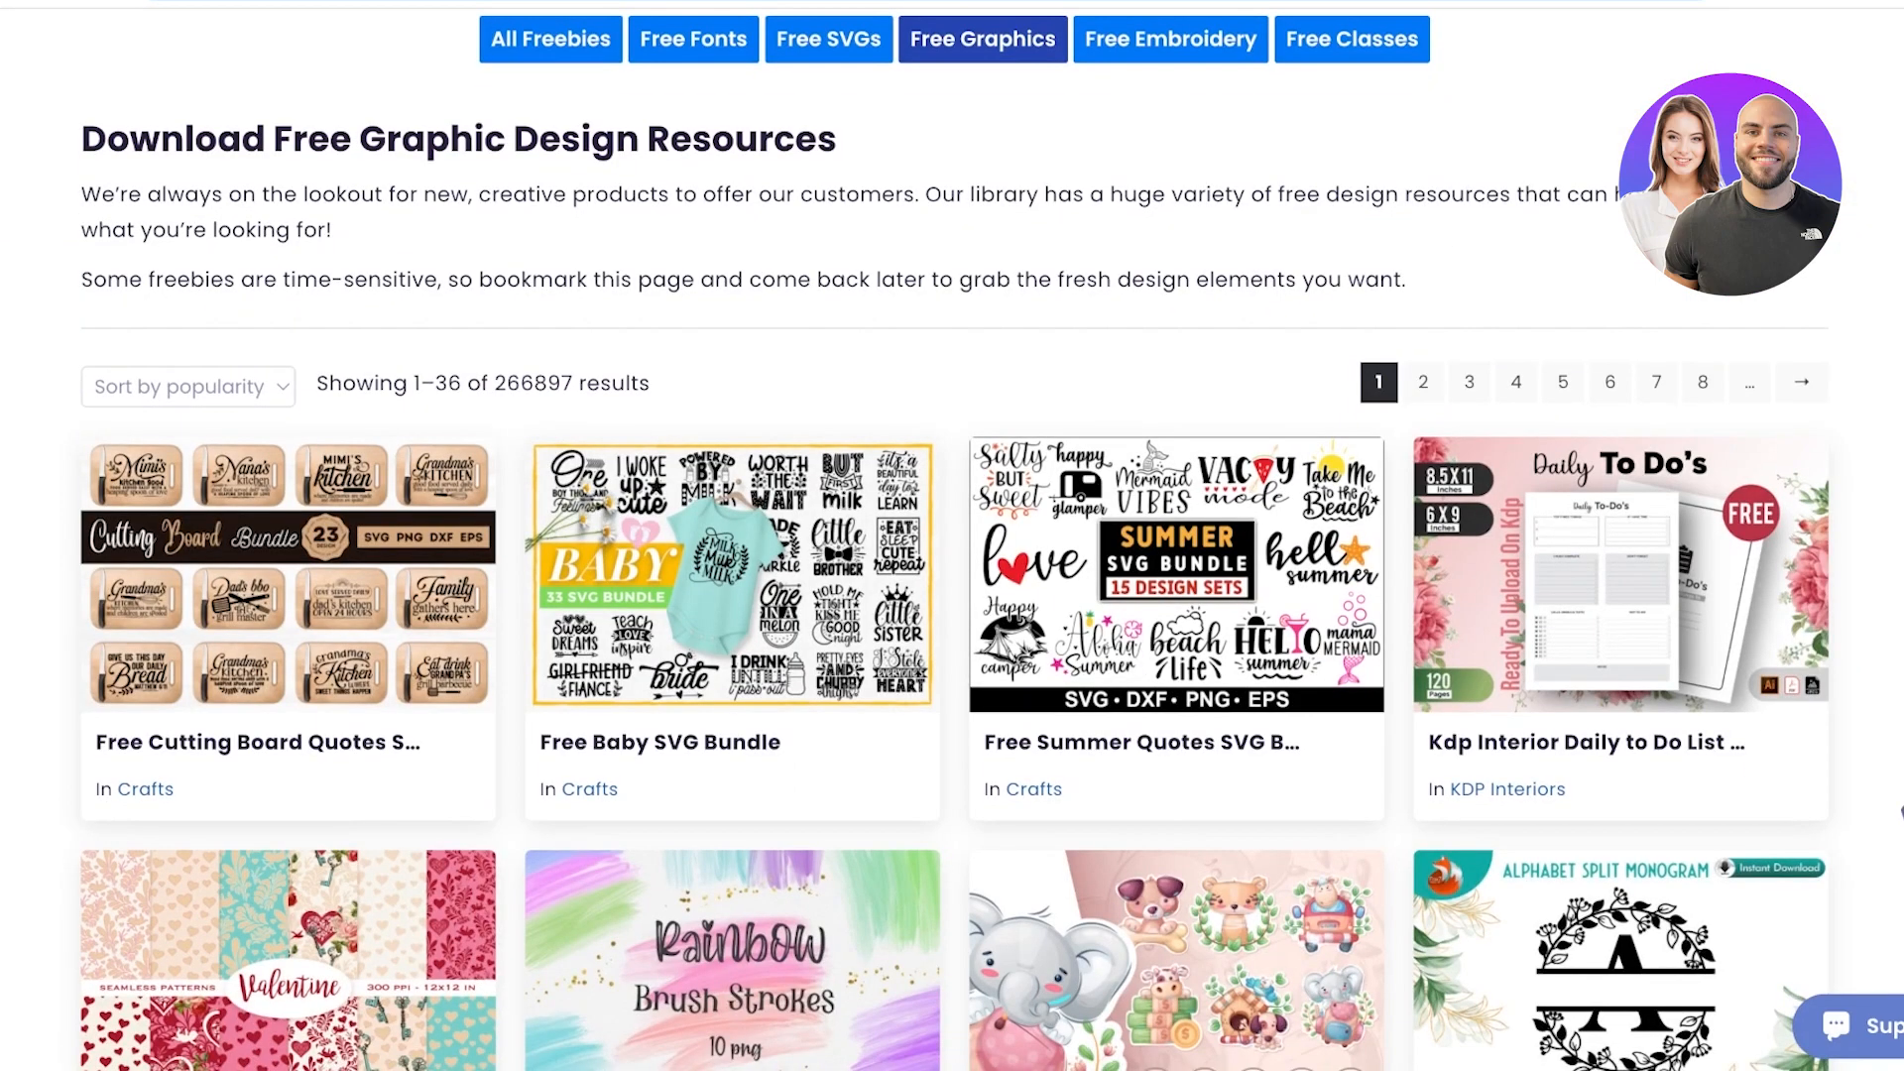
{"action": "scroll", "coordinate": [953, 595], "scroll_direction": "down", "scroll_amount": 2}
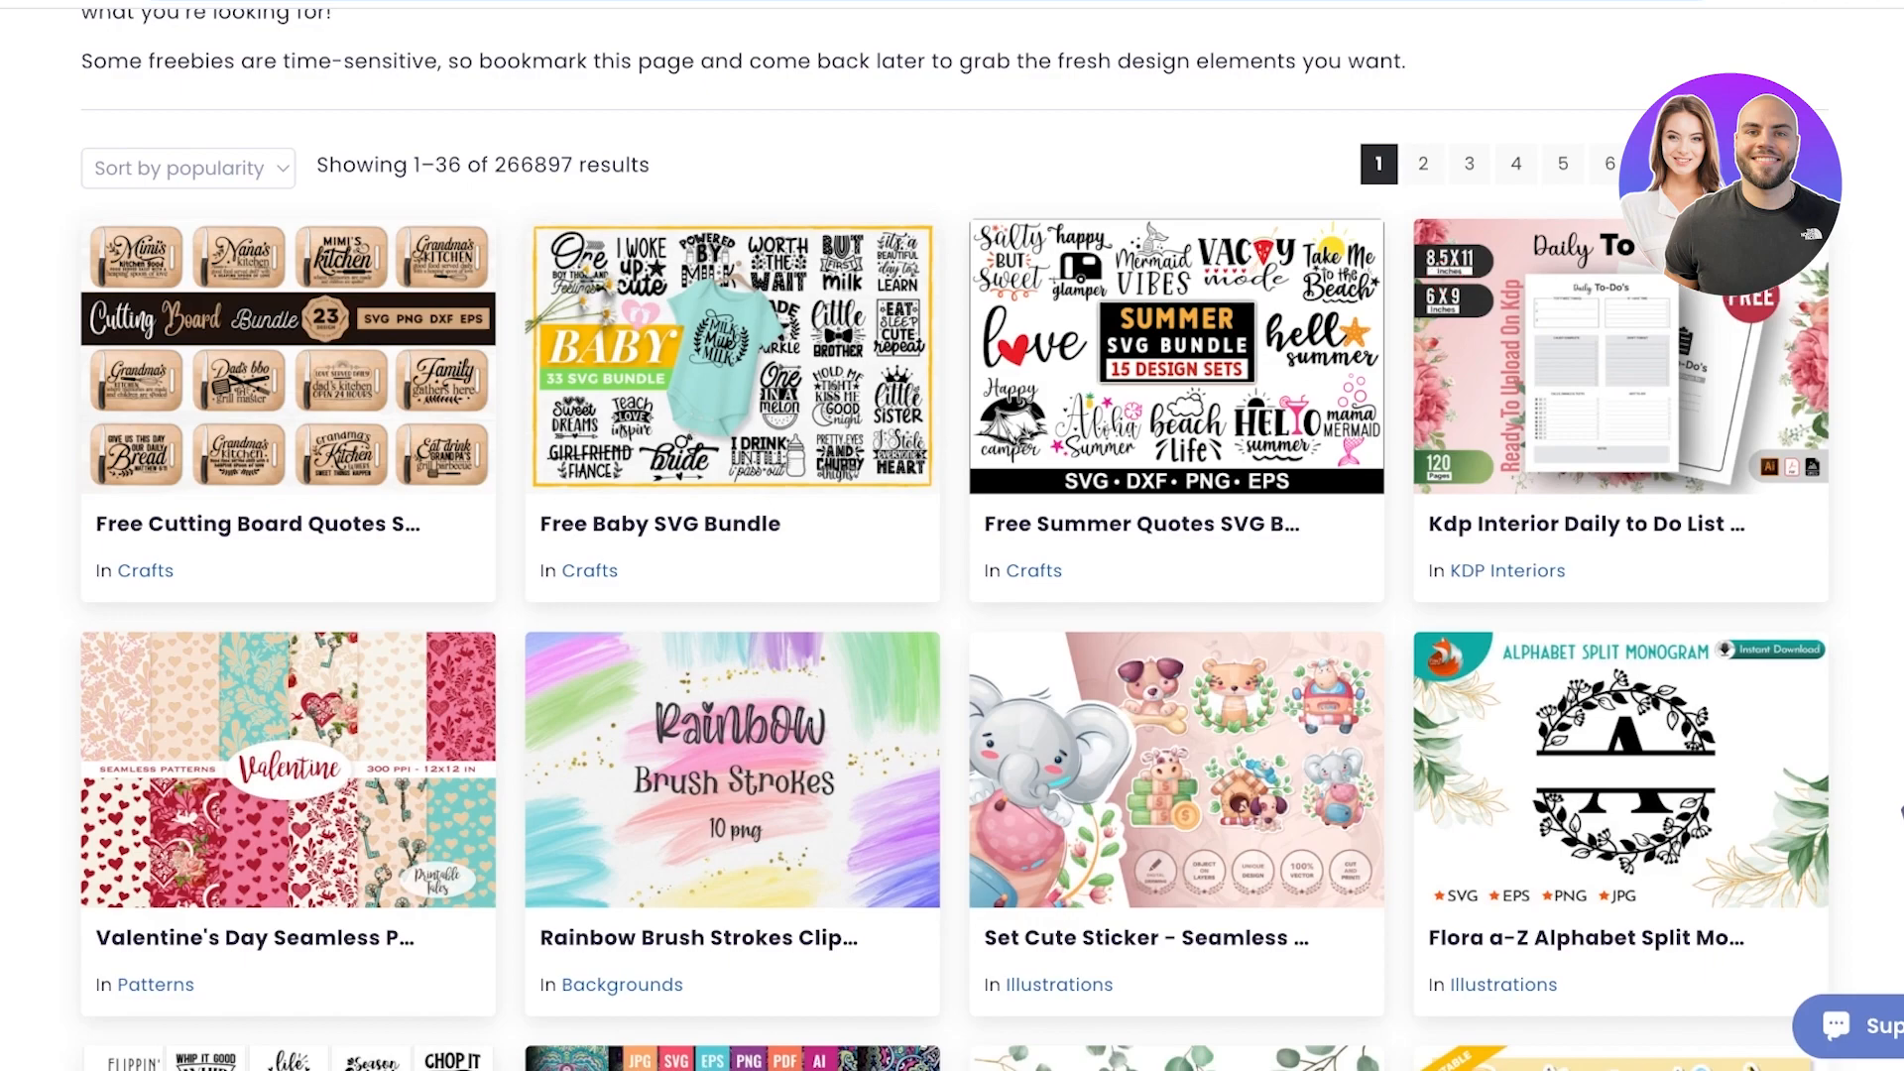
{"action": "scroll", "coordinate": [953, 595], "scroll_direction": "down", "scroll_amount": 5}
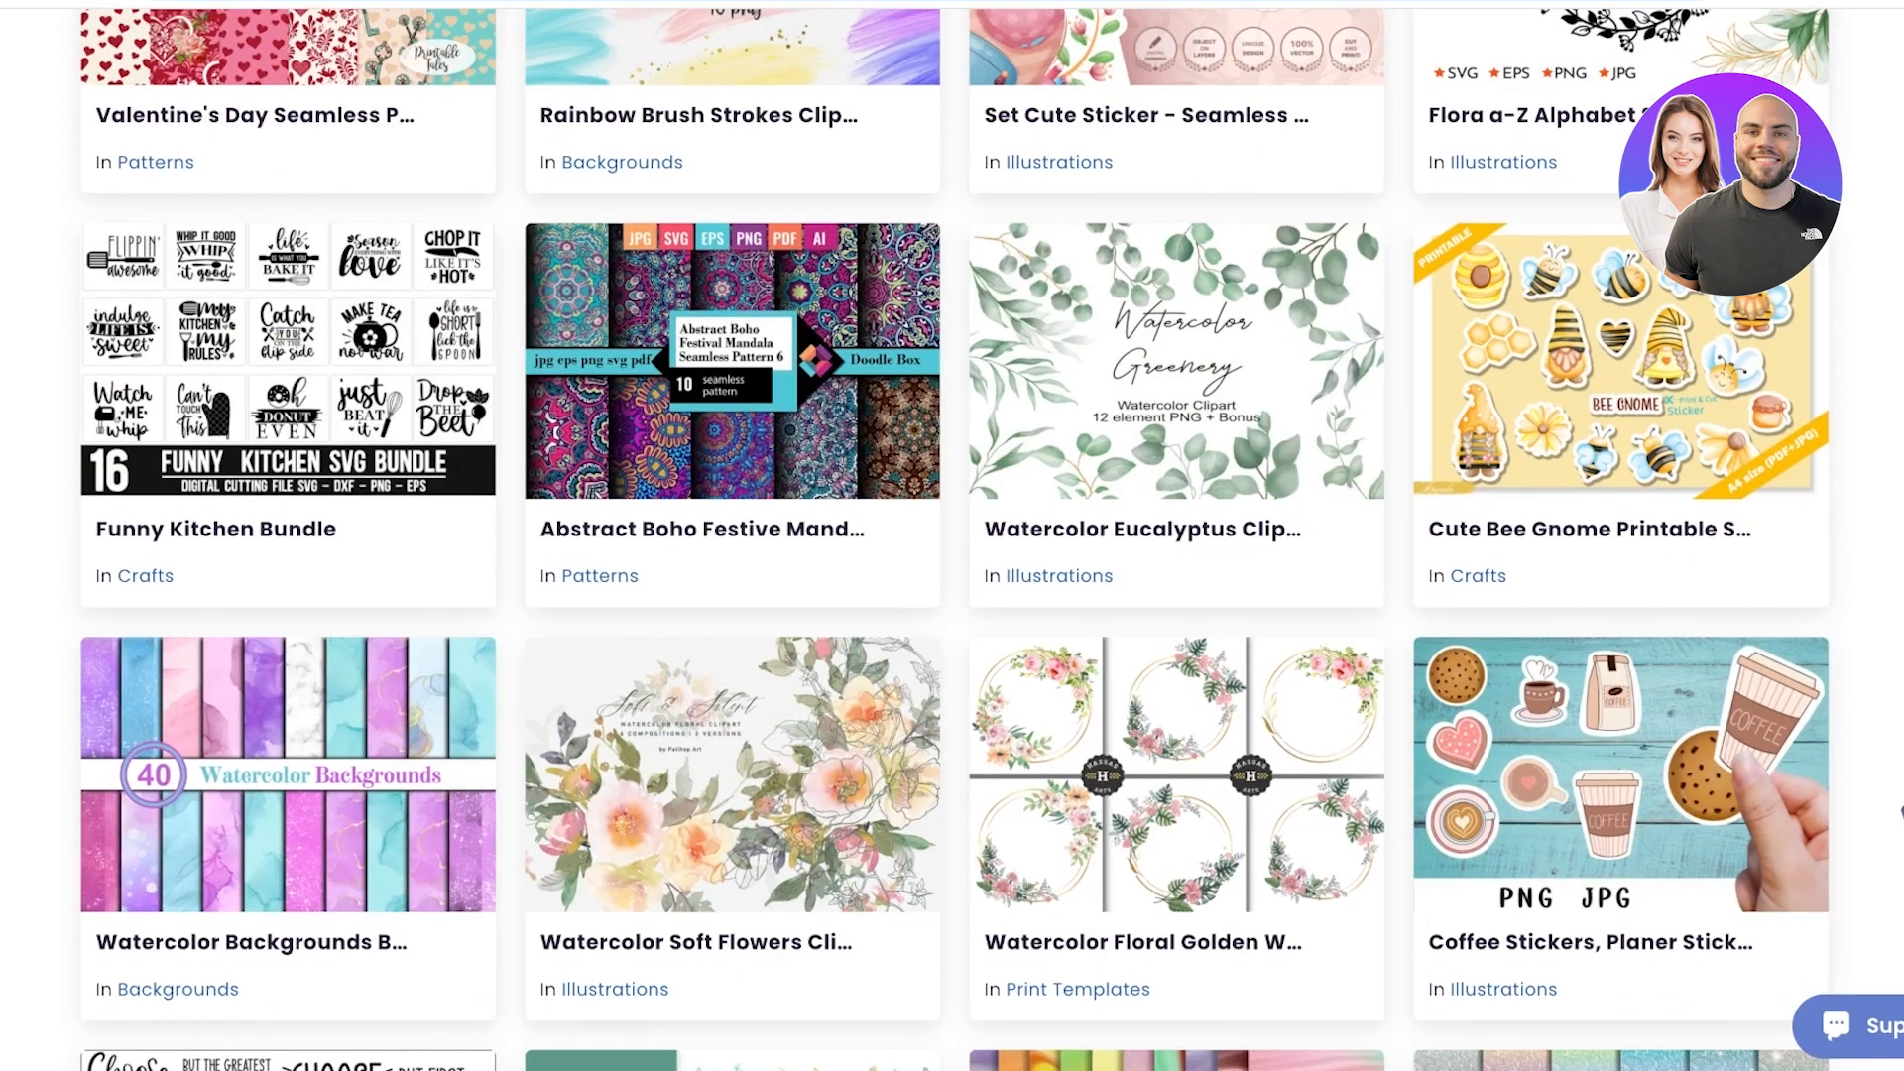